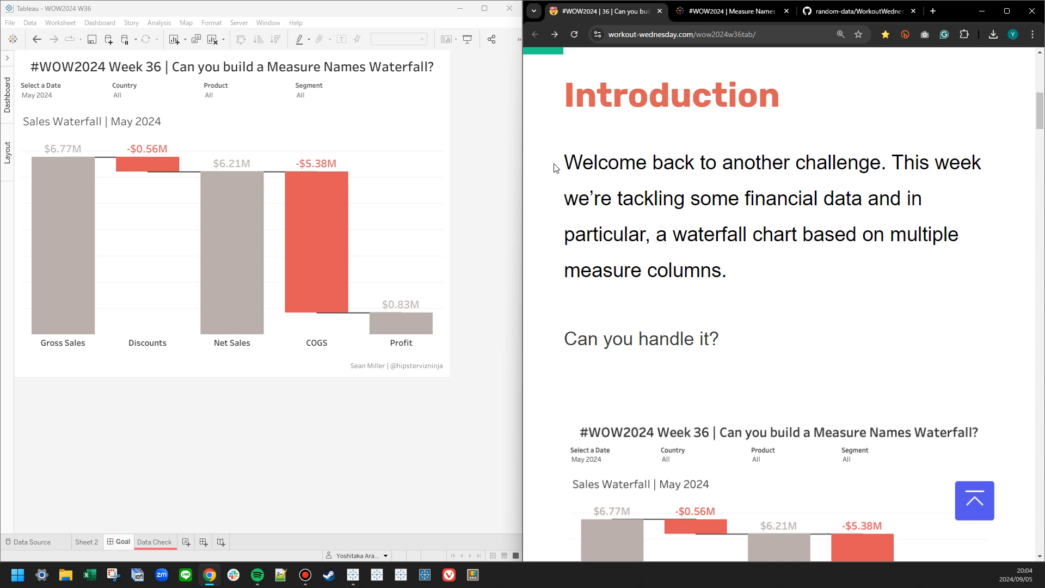
# Review the challenge introduction and examine the published waterfall viz, including its Gross Sales bar, connecting line and date selector.
pyautogui.click(552, 339)
pyautogui.scroll(-6, 552, 342)
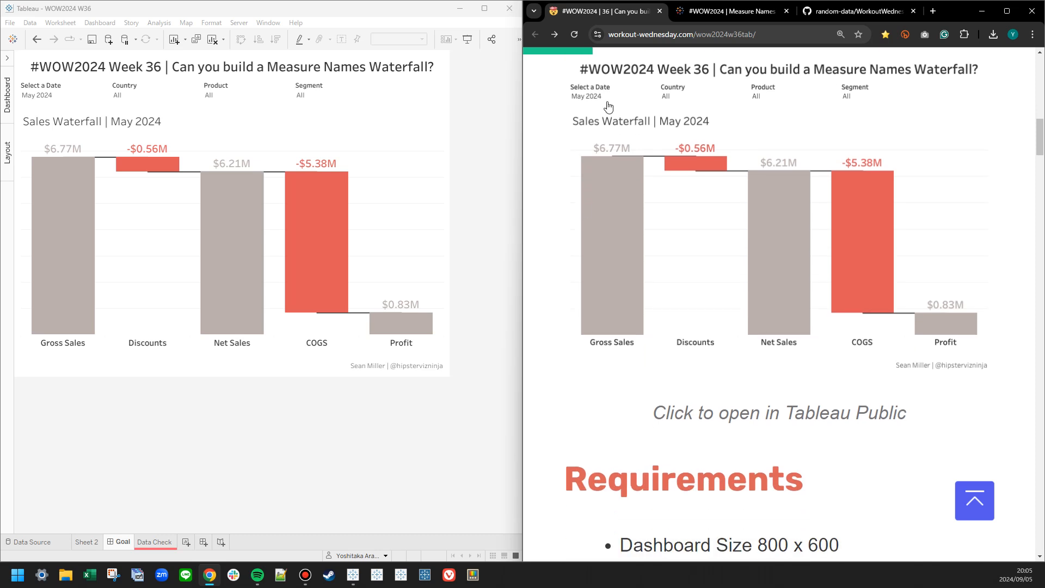
pyautogui.click(713, 11)
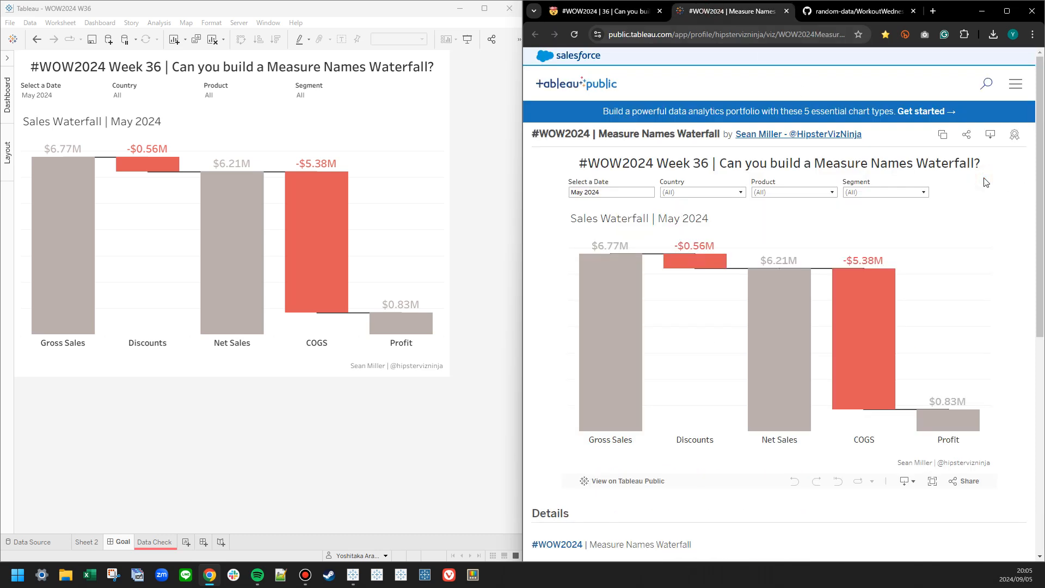
pyautogui.scroll(-1, 985, 183)
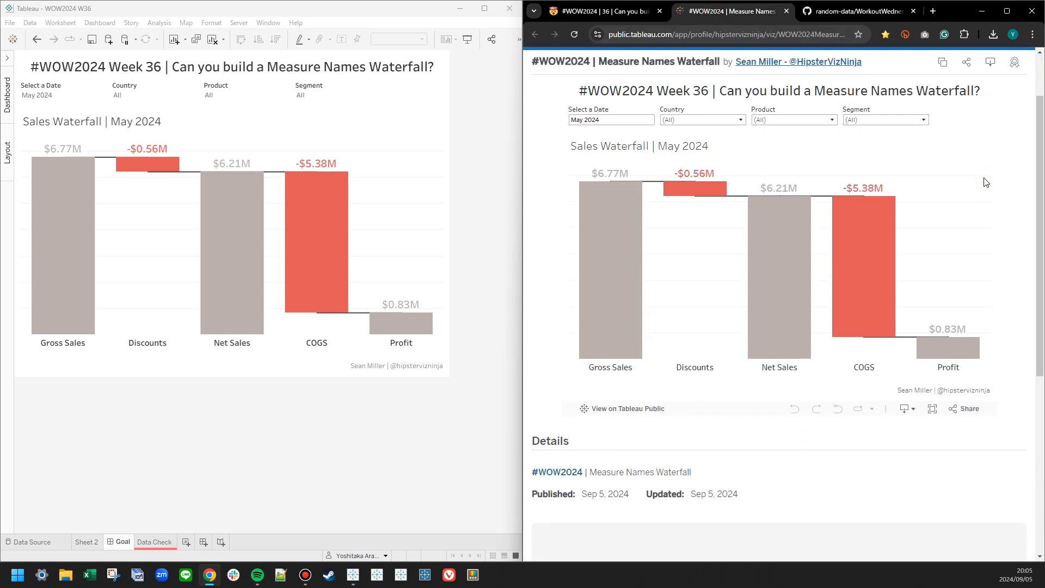
pyautogui.click(617, 237)
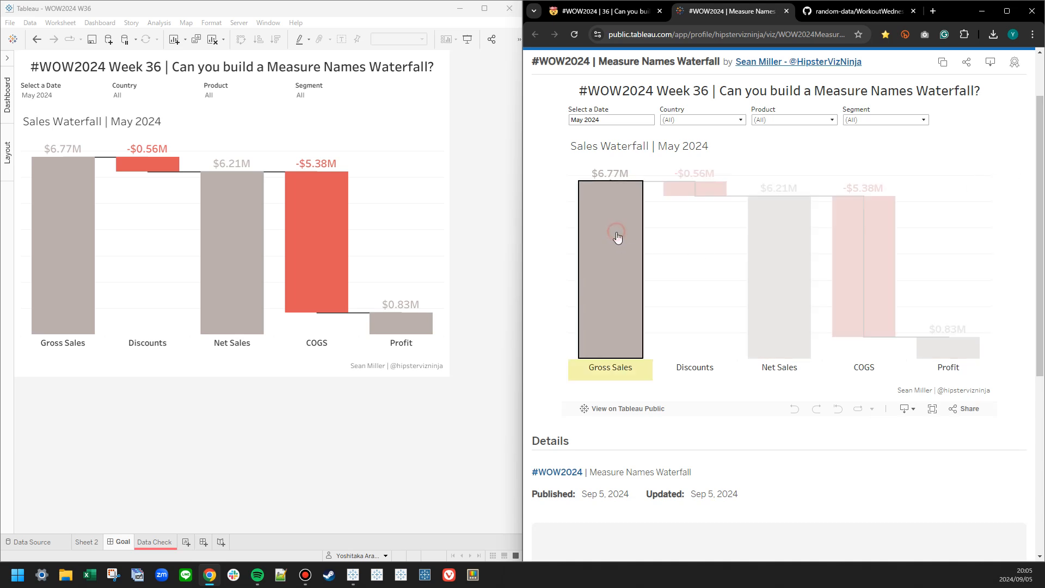
pyautogui.click(655, 188)
pyautogui.click(623, 121)
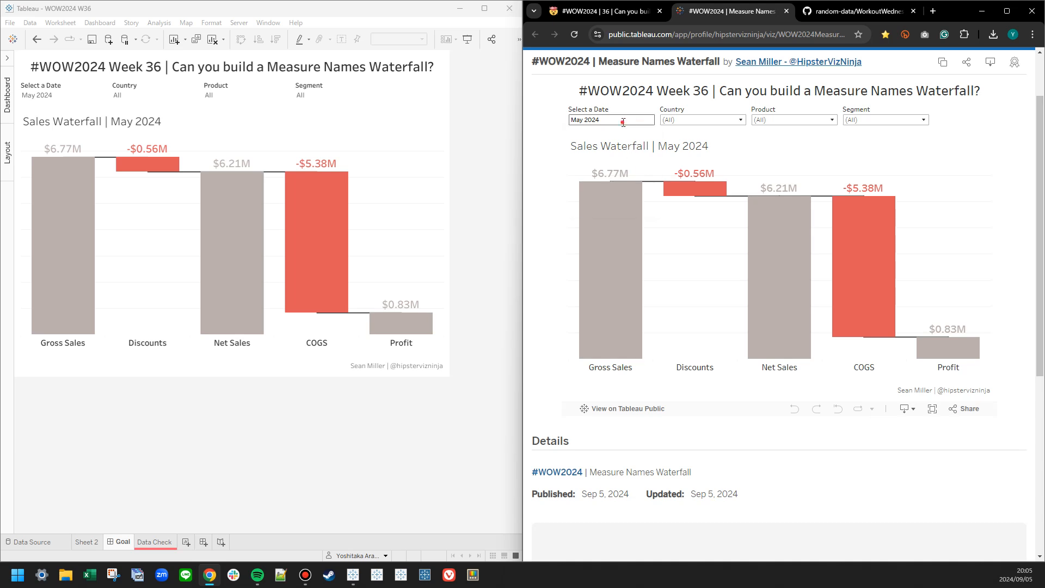
pyautogui.click(695, 138)
# Test the published viz's Country filter with only Canada, and restore it to all countries.
pyautogui.click(685, 121)
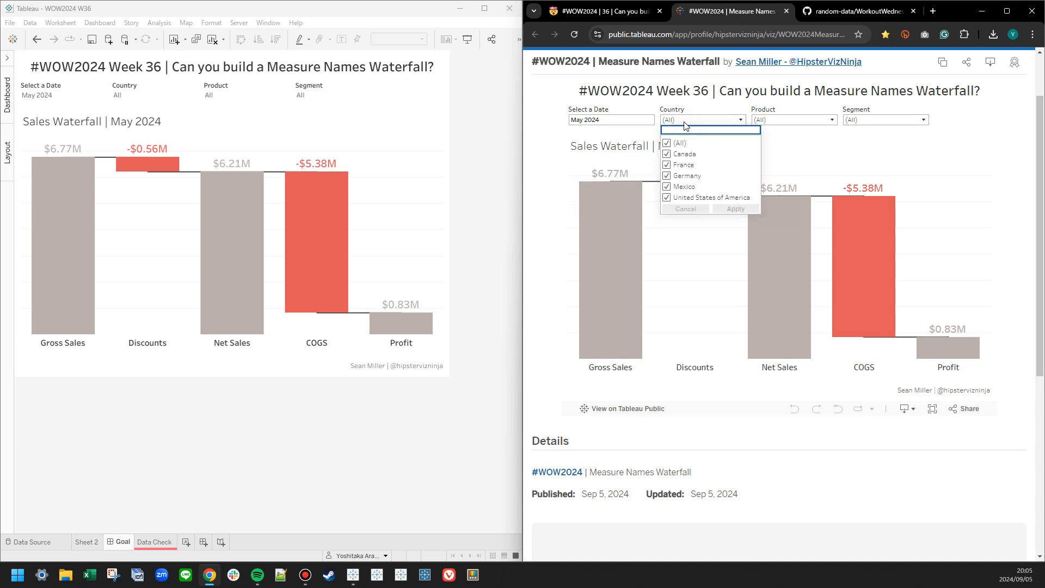
pyautogui.click(667, 144)
pyautogui.click(668, 154)
pyautogui.click(735, 208)
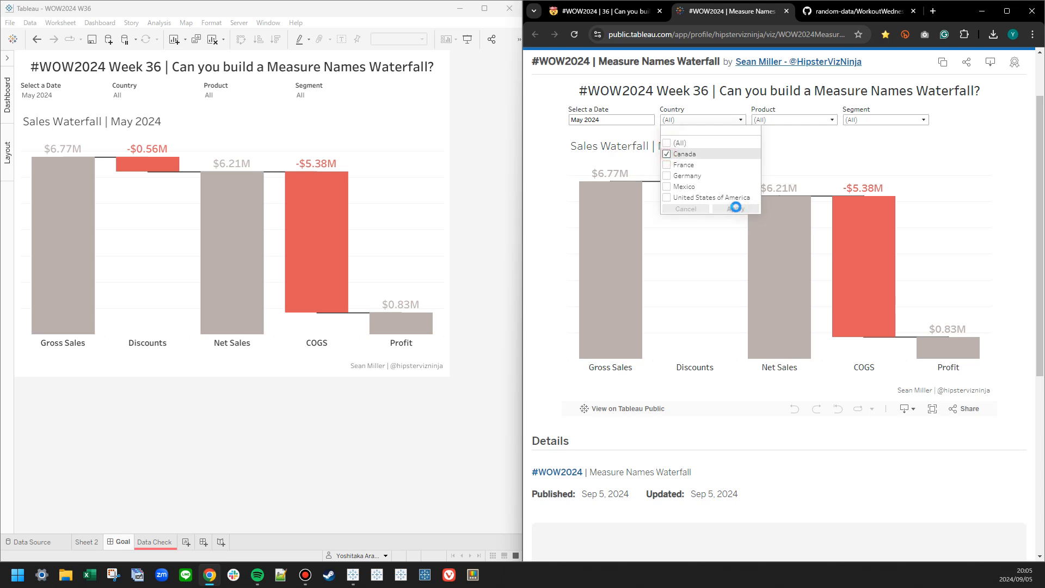
pyautogui.click(666, 142)
pyautogui.click(733, 209)
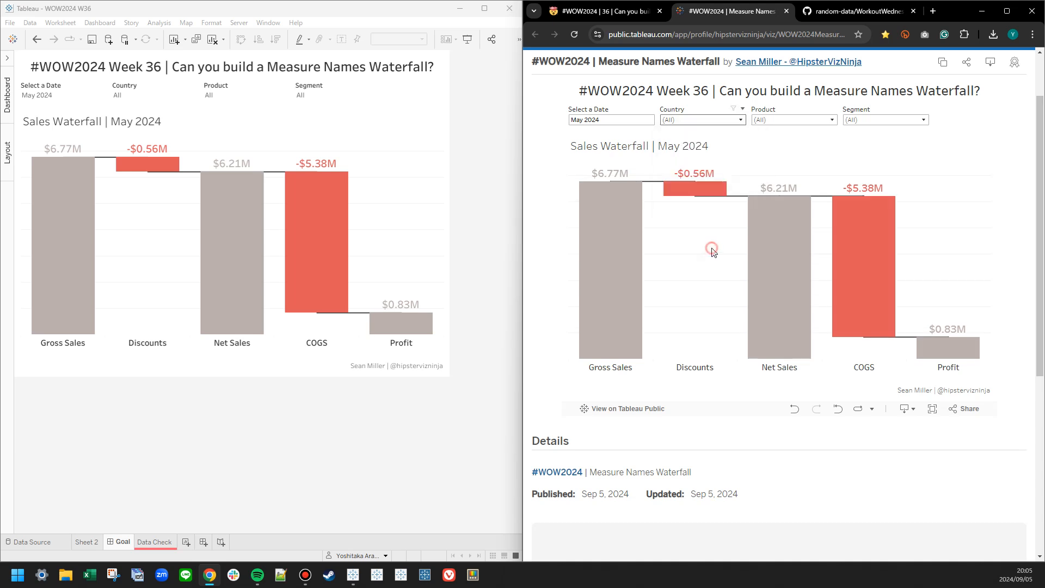
pyautogui.click(840, 142)
# Examine the challenge page's requirements for the dashboard size, number of worksheets and waterfall chart.
pyautogui.click(634, 8)
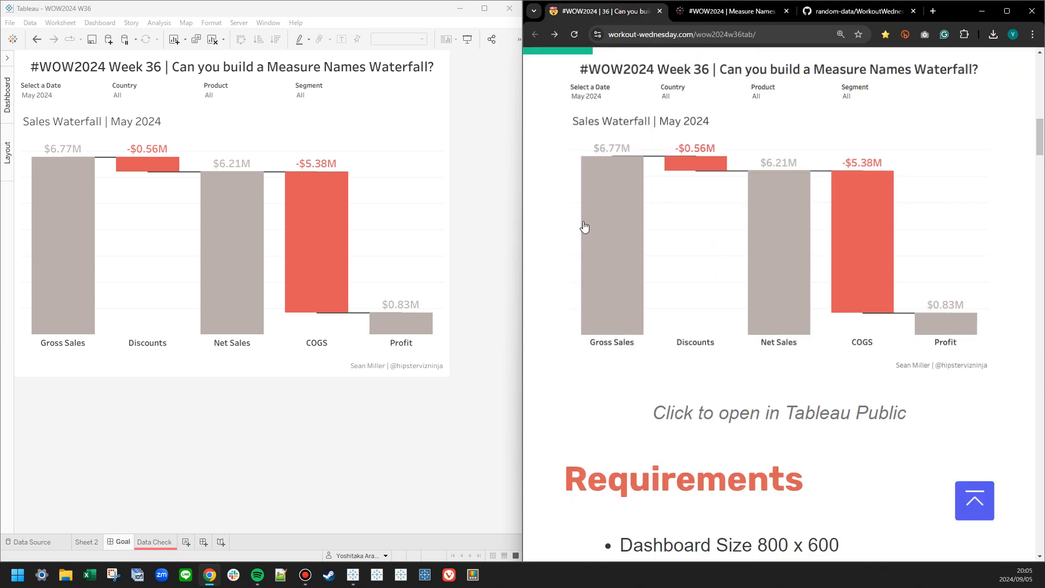
pyautogui.scroll(-2, 578, 219)
pyautogui.click(554, 129)
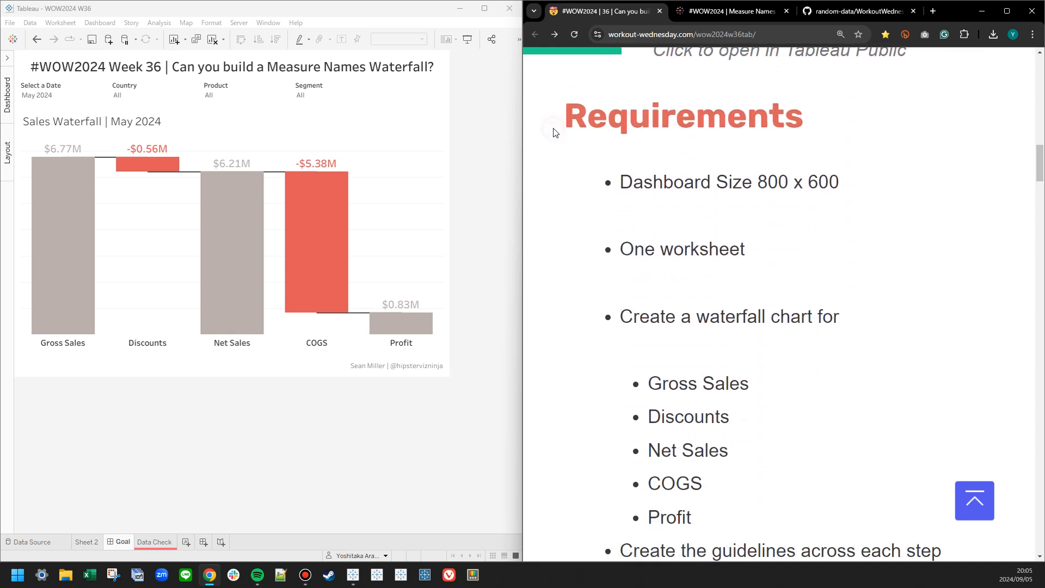
pyautogui.click(596, 184)
pyautogui.moveTo(598, 254); pyautogui.dragTo(754, 259)
pyautogui.click(594, 249)
pyautogui.click(599, 316)
pyautogui.scroll(-5, 599, 318)
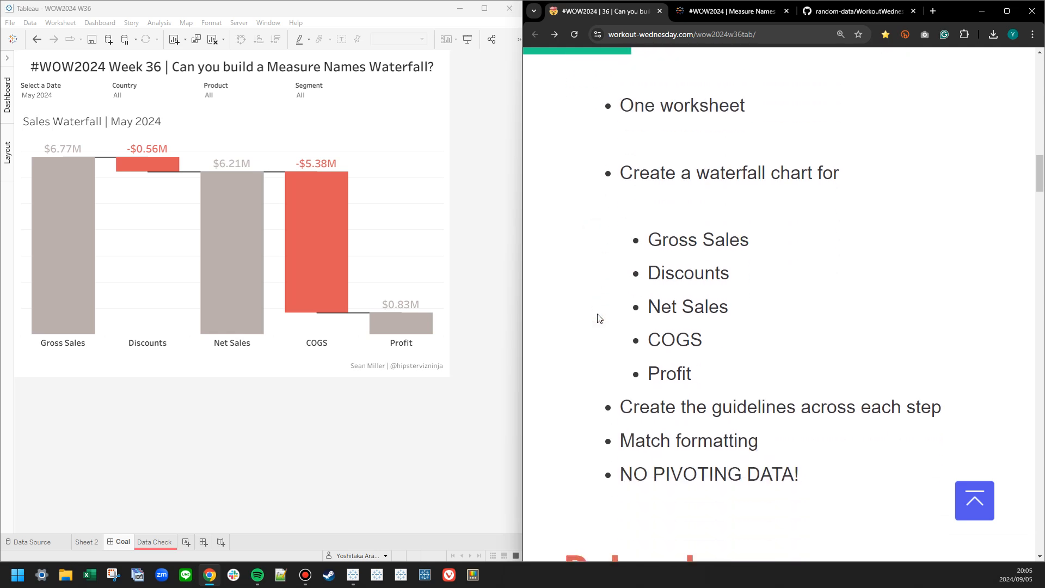
# Examine the list of required waterfall measures and the guideline, formatting and data pivoting requirements.
pyautogui.click(636, 127)
pyautogui.click(635, 162)
pyautogui.click(633, 196)
pyautogui.click(635, 227)
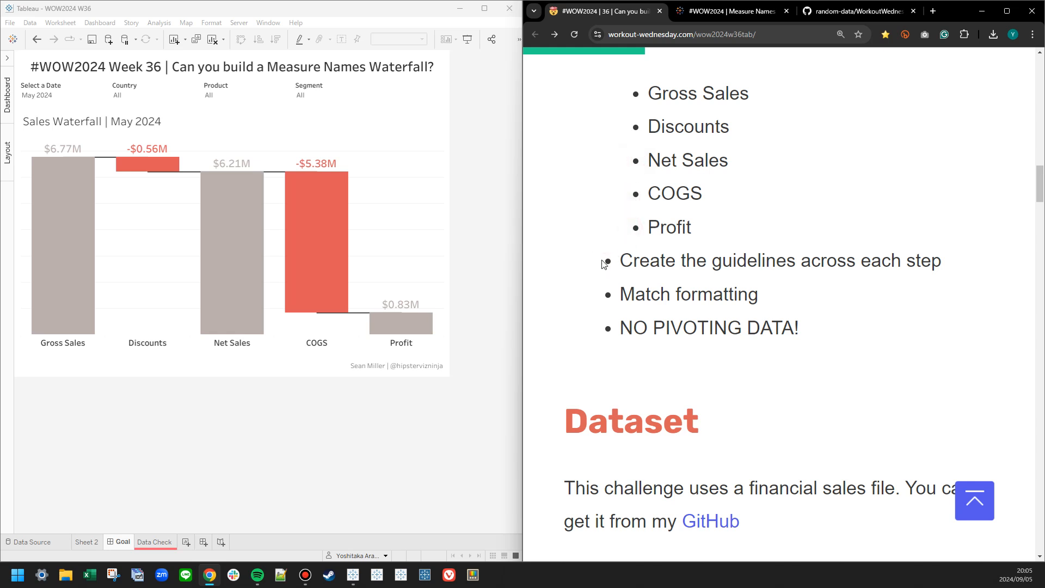
pyautogui.click(605, 296)
pyautogui.moveTo(605, 330); pyautogui.dragTo(886, 333)
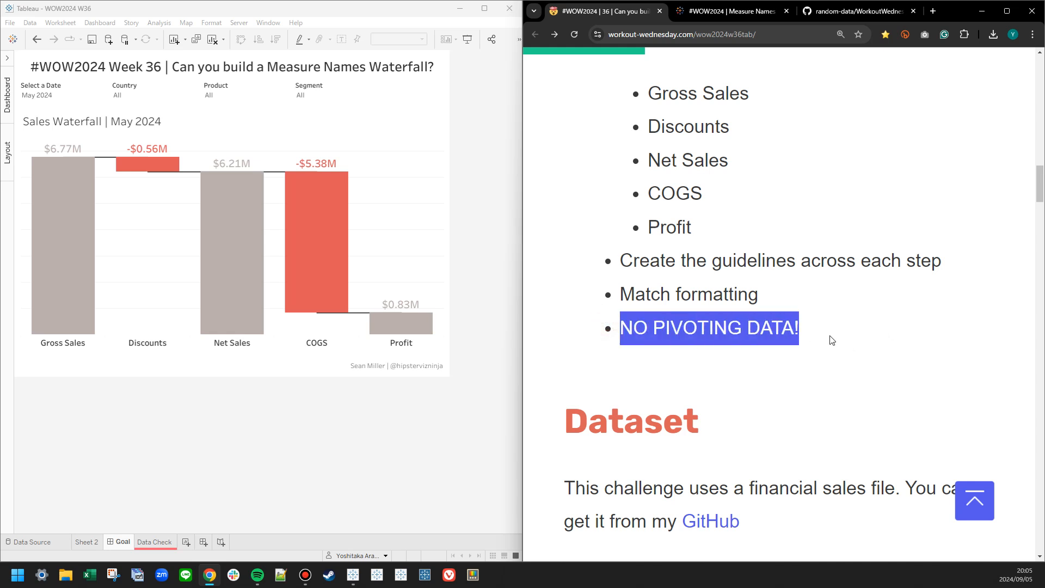
pyautogui.click(784, 351)
# Read the challenge's Dataset section, inspect the Financials.csv preview on GitHub, and return to the published viz.
pyautogui.scroll(-2, 539, 276)
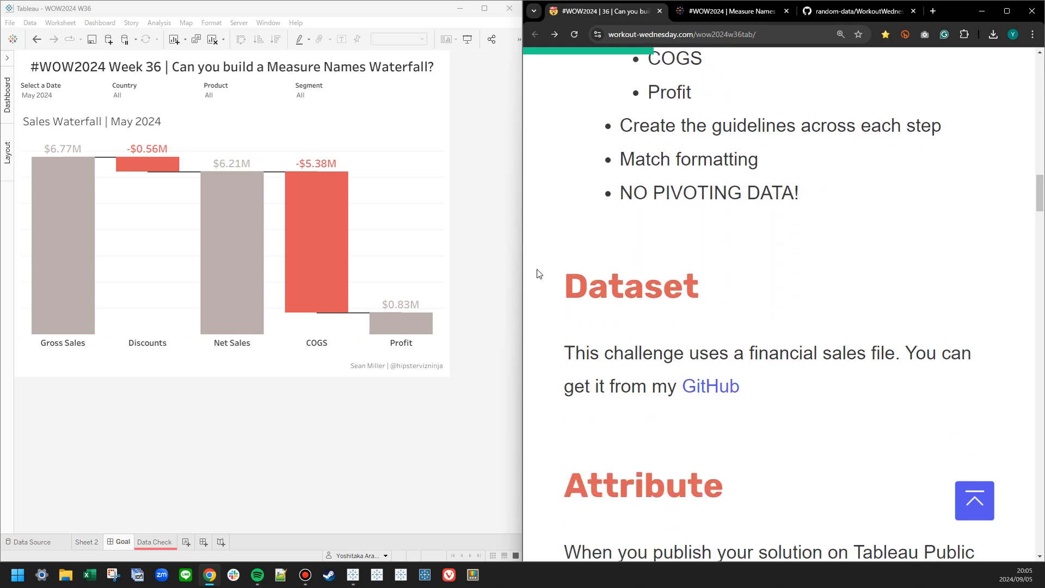
pyautogui.scroll(-3, 538, 276)
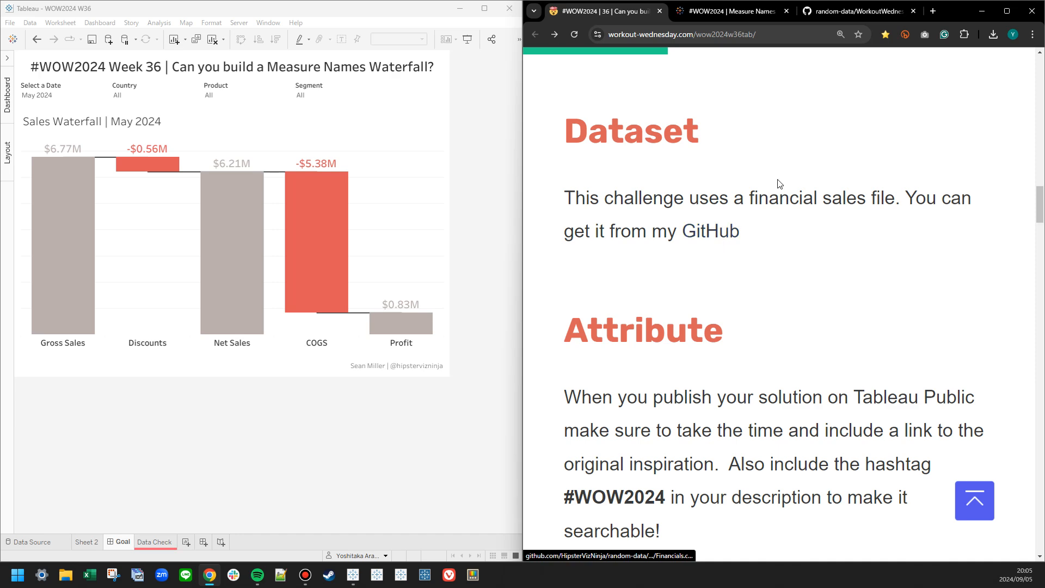
pyautogui.click(860, 11)
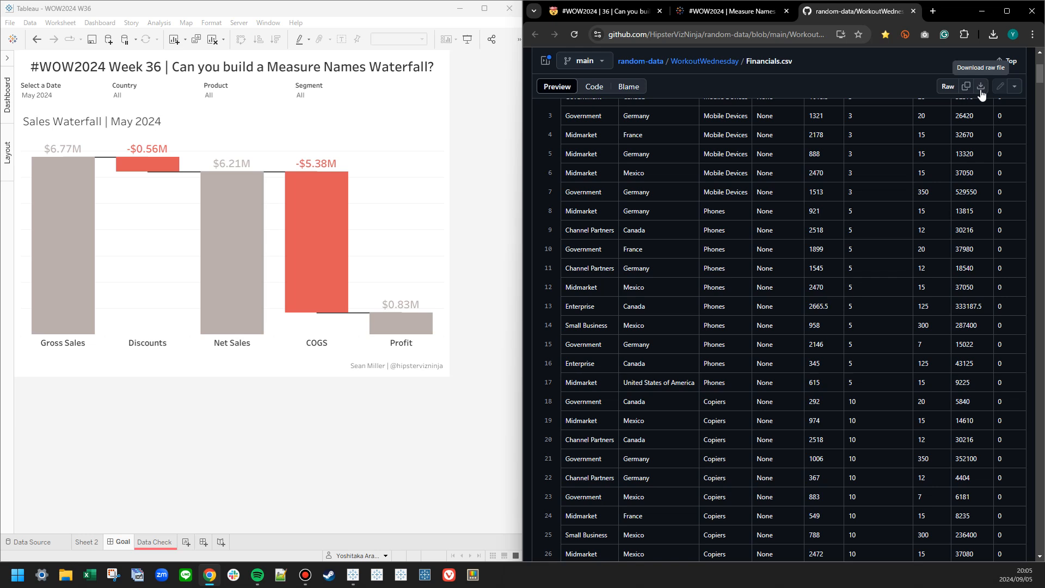
pyautogui.click(728, 11)
# Switch to Tableau and, in the data source, set the Financials.csv text file locale to English (United States).
pyautogui.click(151, 470)
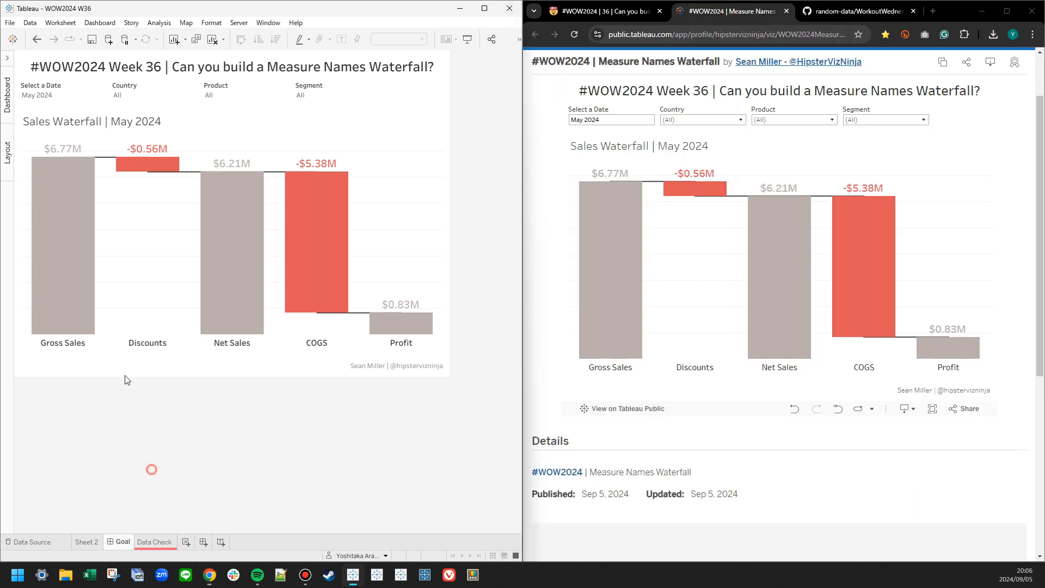
pyautogui.click(6, 54)
pyautogui.click(50, 543)
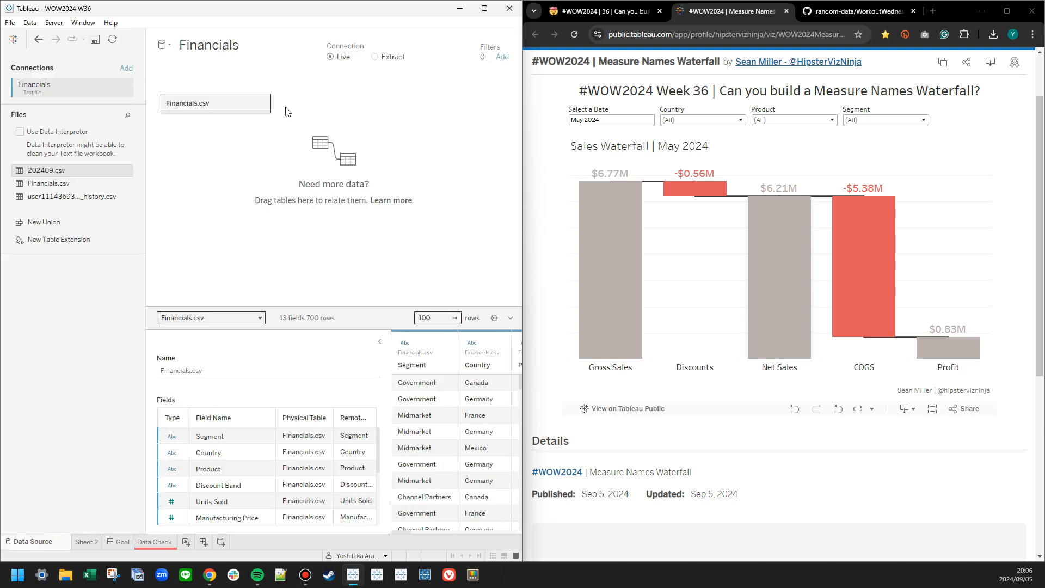
pyautogui.click(262, 103)
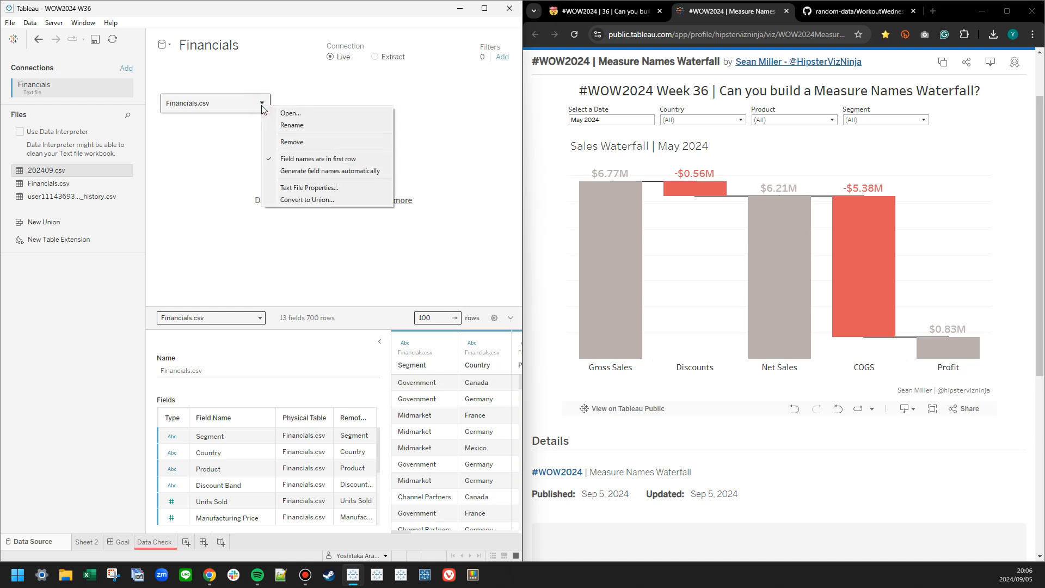
pyautogui.click(303, 187)
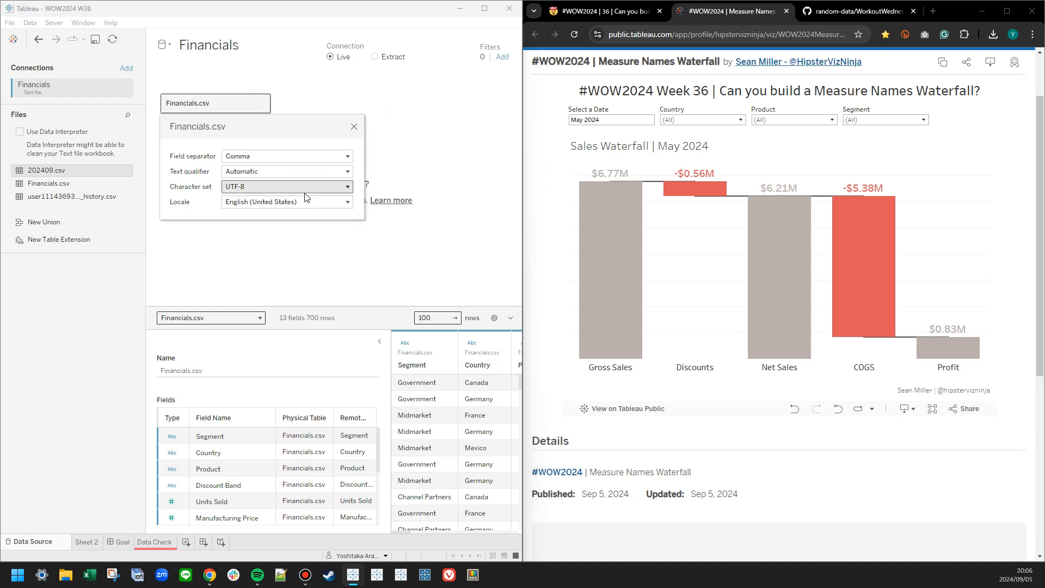
pyautogui.click(335, 205)
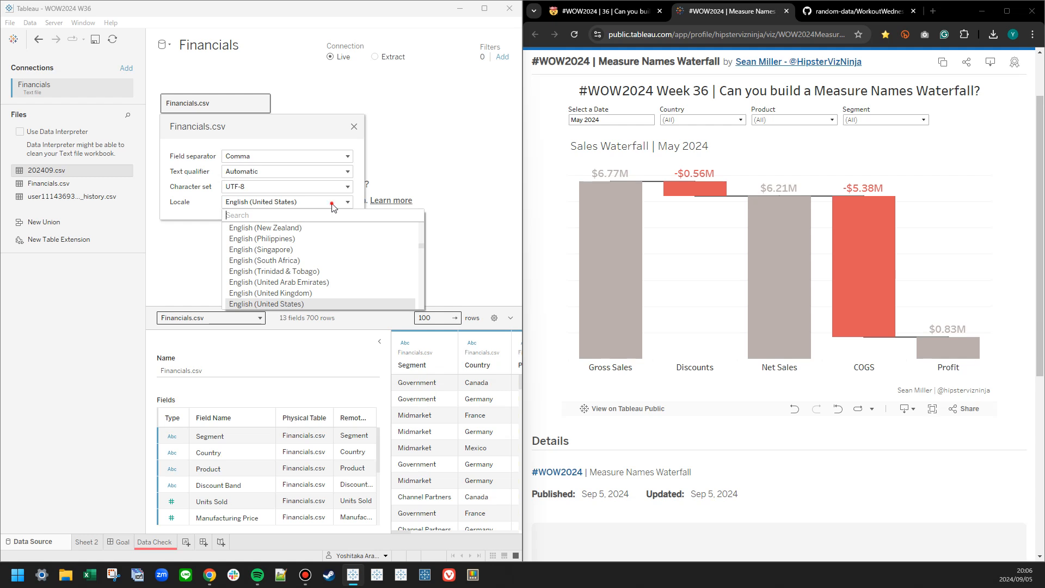
pyautogui.click(332, 203)
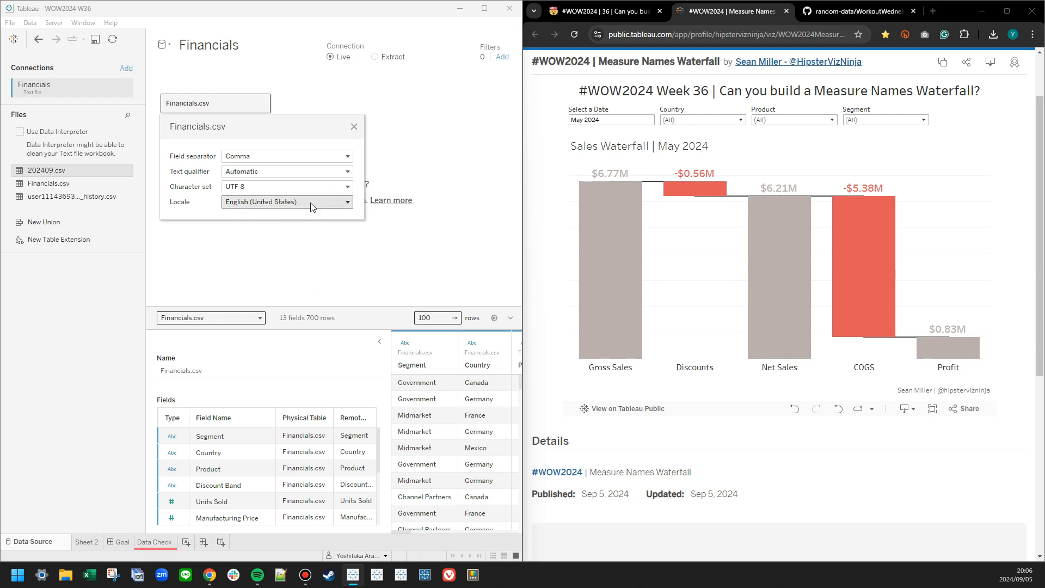
pyautogui.click(296, 206)
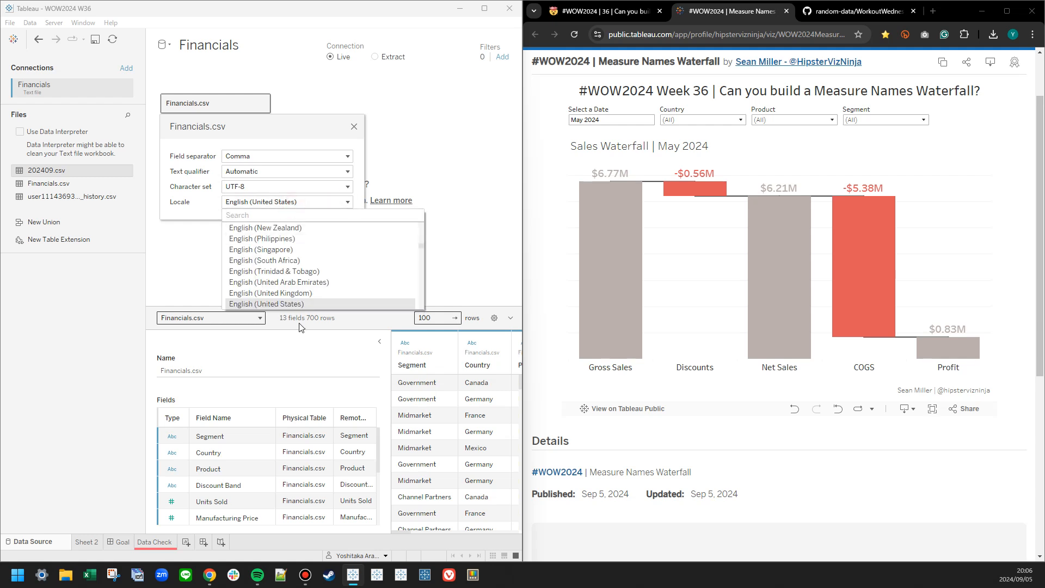
pyautogui.click(297, 304)
# Open Sheet 2 and inspect the raw fields of the Financials data, including Date and Discount Band.
pyautogui.click(90, 545)
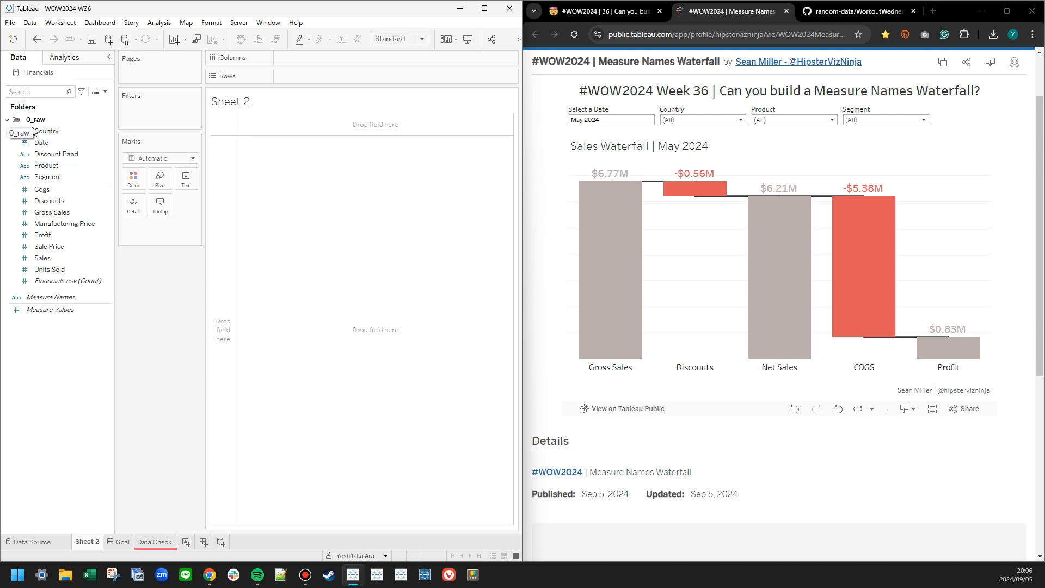
pyautogui.click(41, 145)
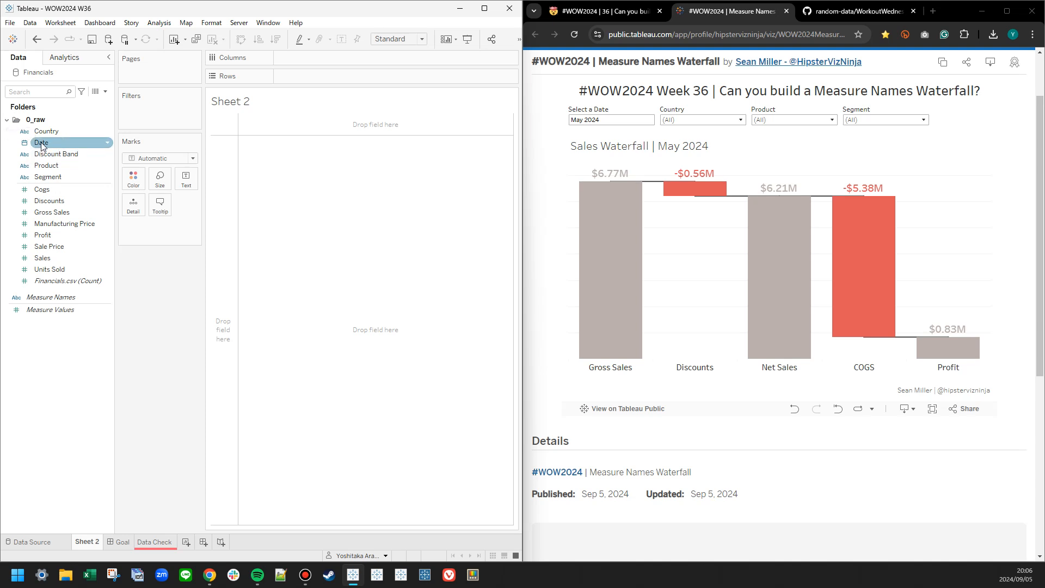
pyautogui.click(38, 155)
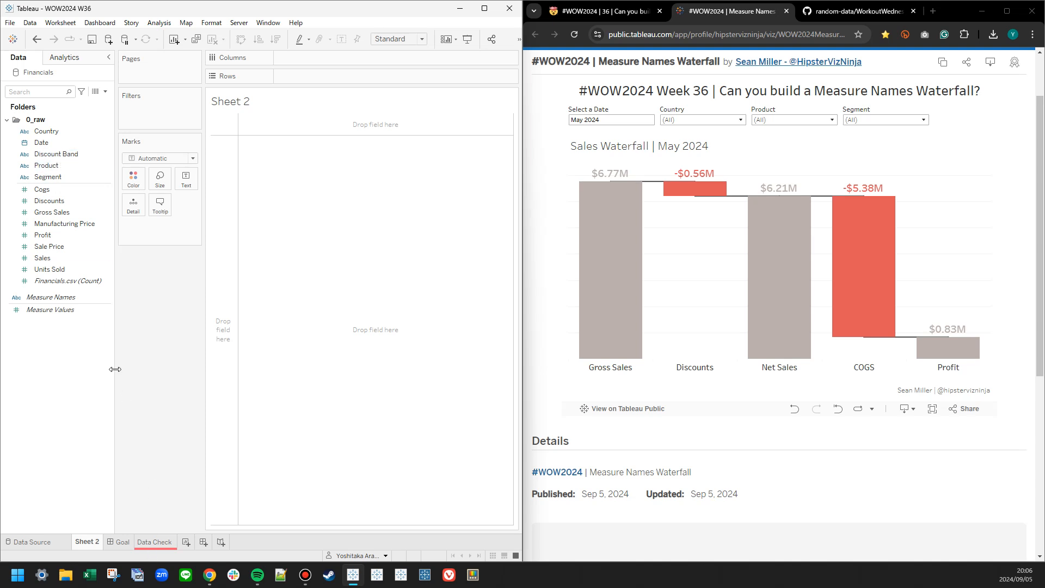
pyautogui.click(70, 145)
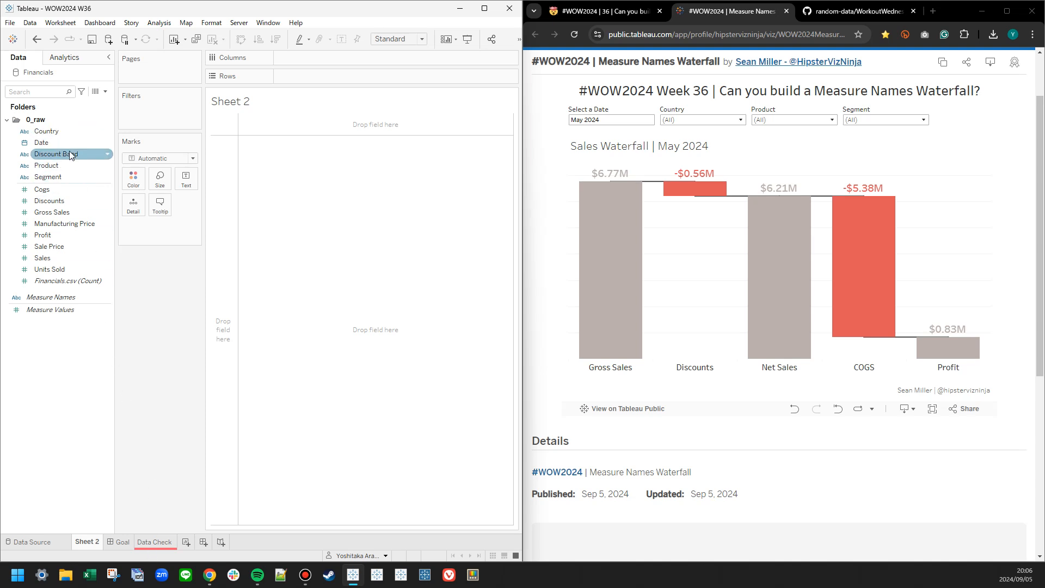
# On the Data Check sheet, reorder the row fields so that Segment comes before Product.
pyautogui.click(151, 542)
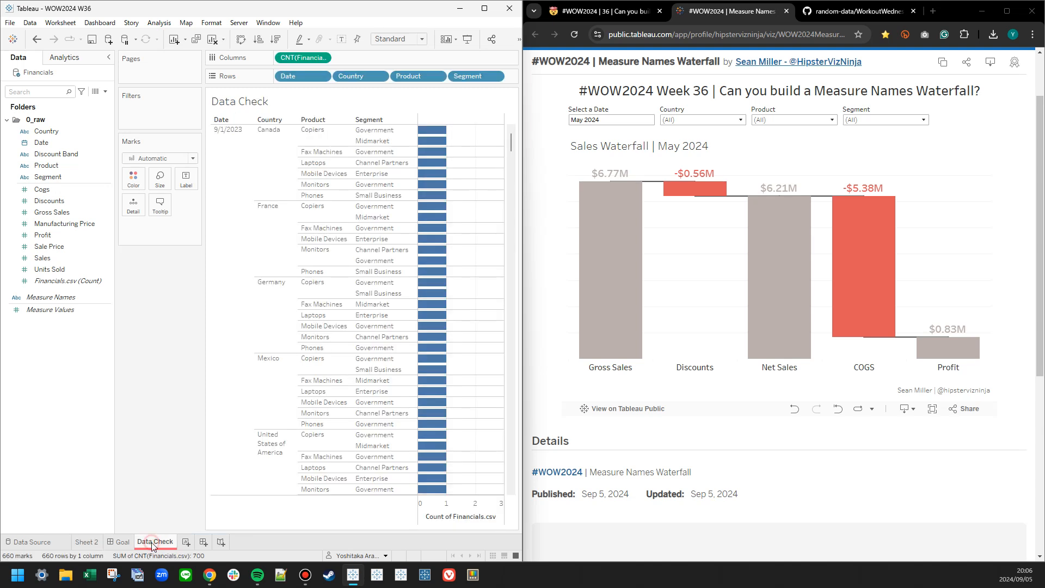
pyautogui.click(271, 165)
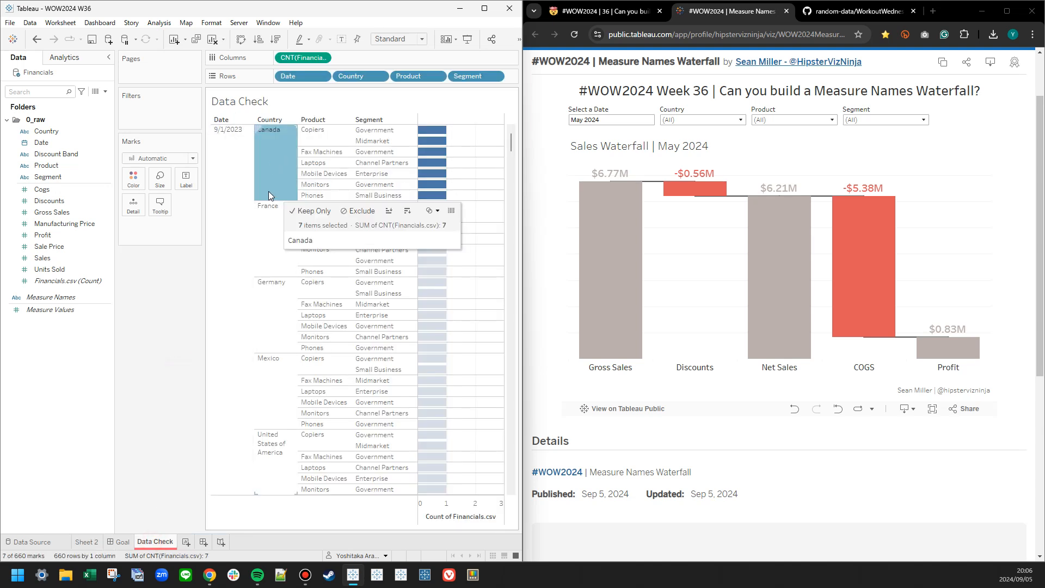
pyautogui.moveTo(474, 76); pyautogui.dragTo(403, 79)
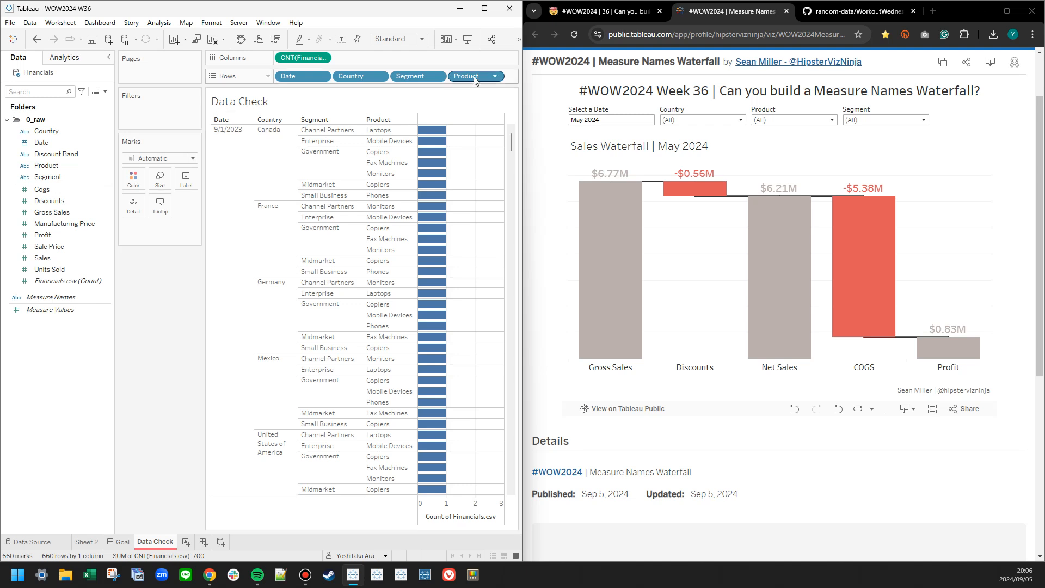
# Convert the Segment and Product row fields into Count (Distinct) measures on the Data Check sheet.
pyautogui.rightClick(412, 76)
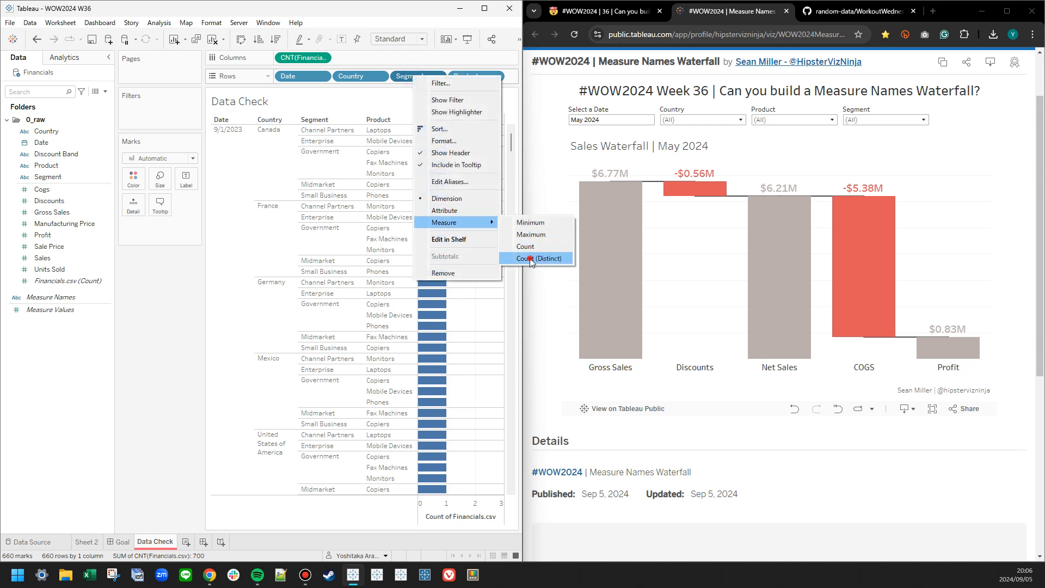
pyautogui.click(566, 256)
pyautogui.rightClick(418, 70)
pyautogui.rightClick(418, 72)
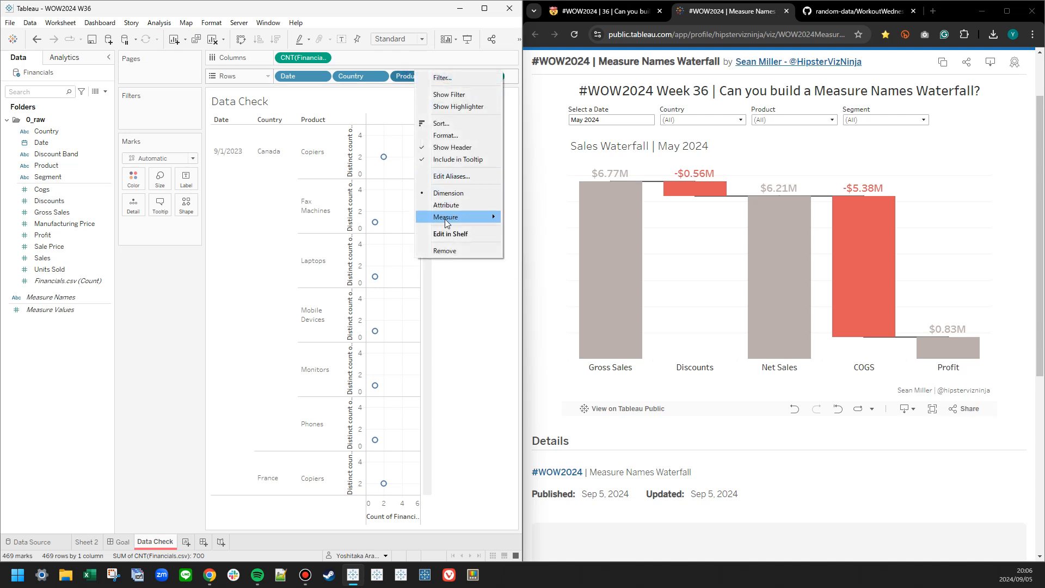
pyautogui.moveTo(476, 217)
pyautogui.click(533, 254)
# Move the distinct counts of Product and Segment to the columns and label all marks with the count of Financials.csv.
pyautogui.moveTo(418, 76); pyautogui.dragTo(407, 60)
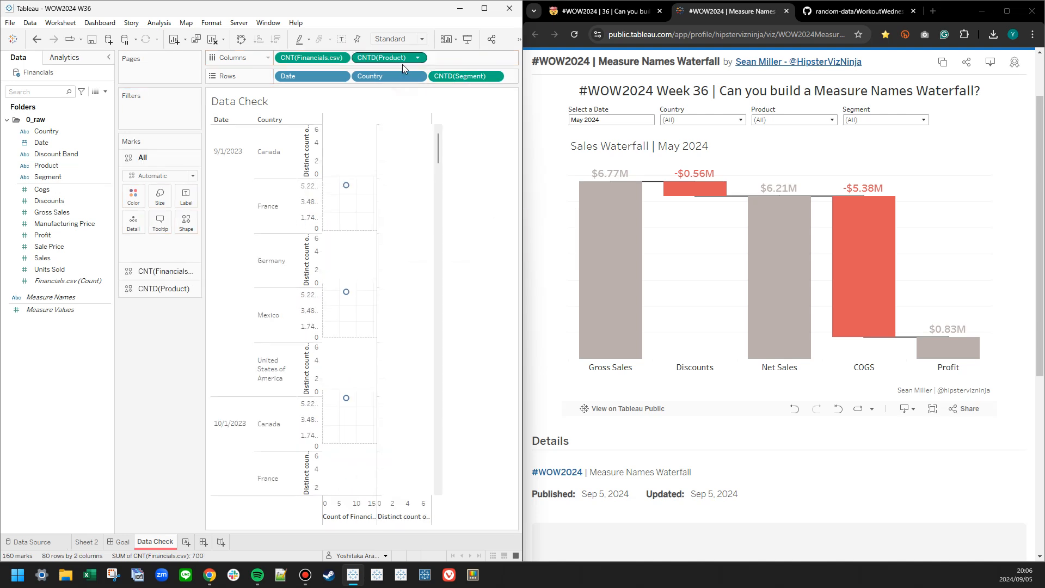
pyautogui.moveTo(466, 78); pyautogui.dragTo(462, 59)
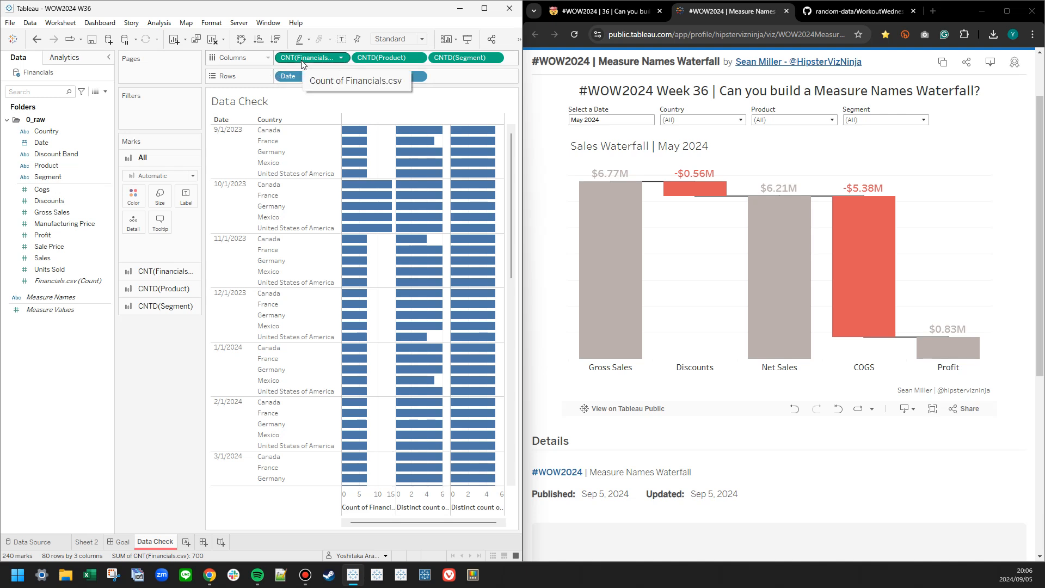
pyautogui.moveTo(302, 60); pyautogui.dragTo(186, 197)
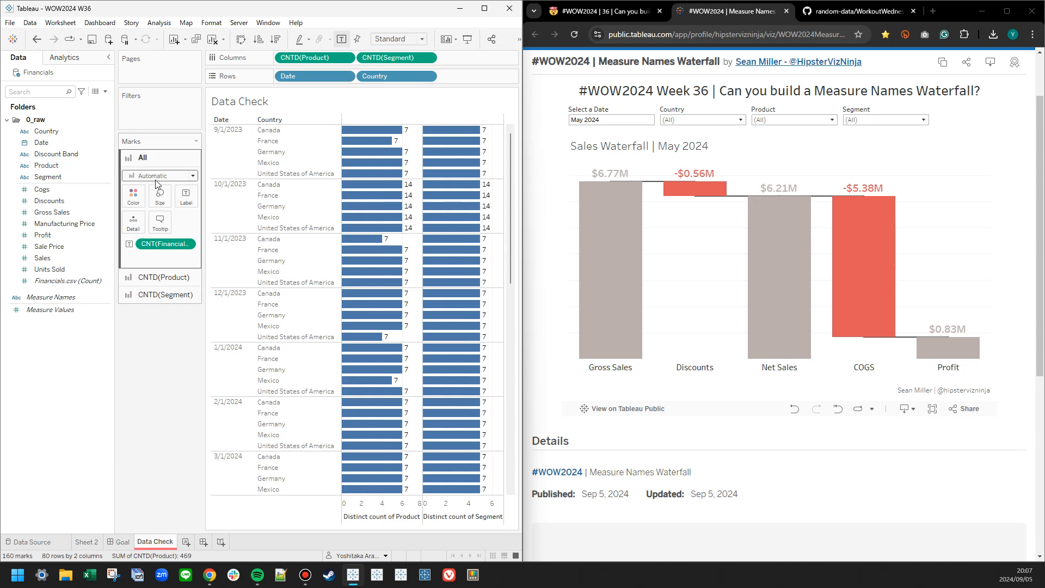
# Turn Data Check into a text table with Measure Names columns showing the Financials.csv count and the distinct counts of Product and Segment.
pyautogui.moveTo(324, 61); pyautogui.dragTo(287, 201)
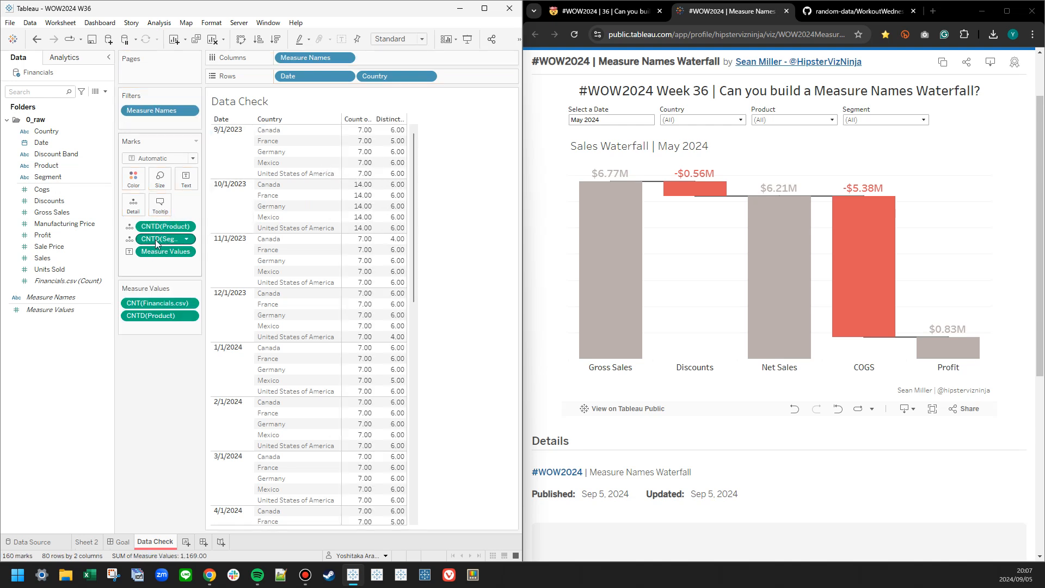
pyautogui.moveTo(165, 236); pyautogui.dragTo(160, 320)
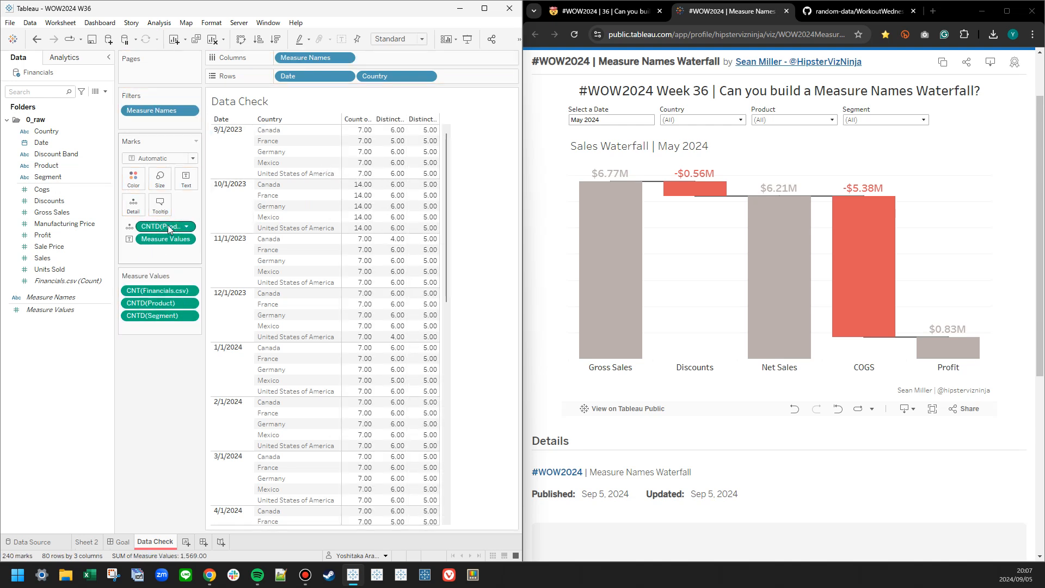
pyautogui.moveTo(167, 225); pyautogui.dragTo(71, 256)
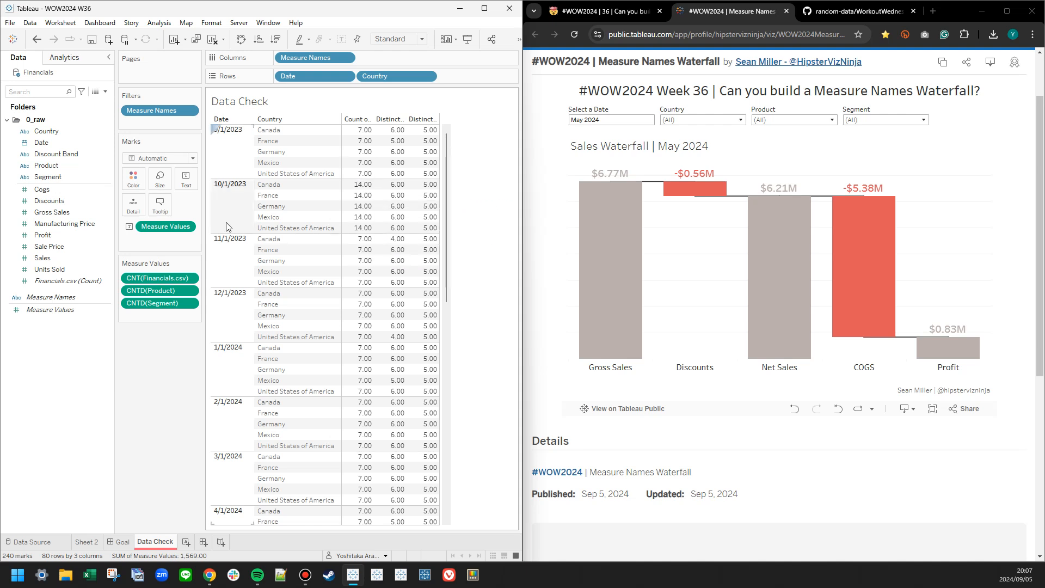
# Format the Measure Values numbers as Number (Custom) with 0 decimal places.
pyautogui.rightClick(172, 226)
pyautogui.click(202, 274)
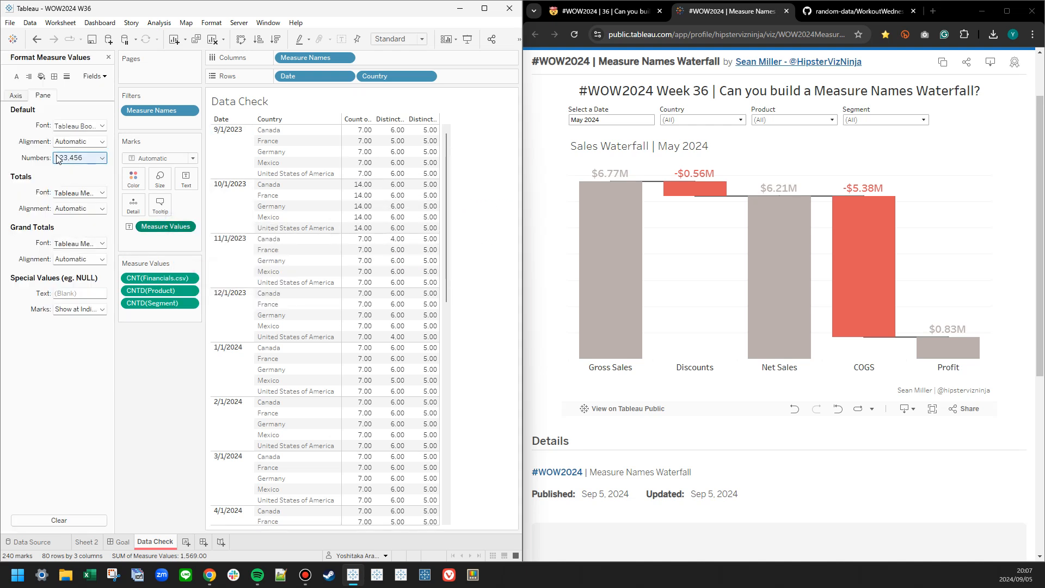
pyautogui.click(80, 157)
pyautogui.click(71, 191)
pyautogui.click(203, 210)
pyautogui.click(203, 210)
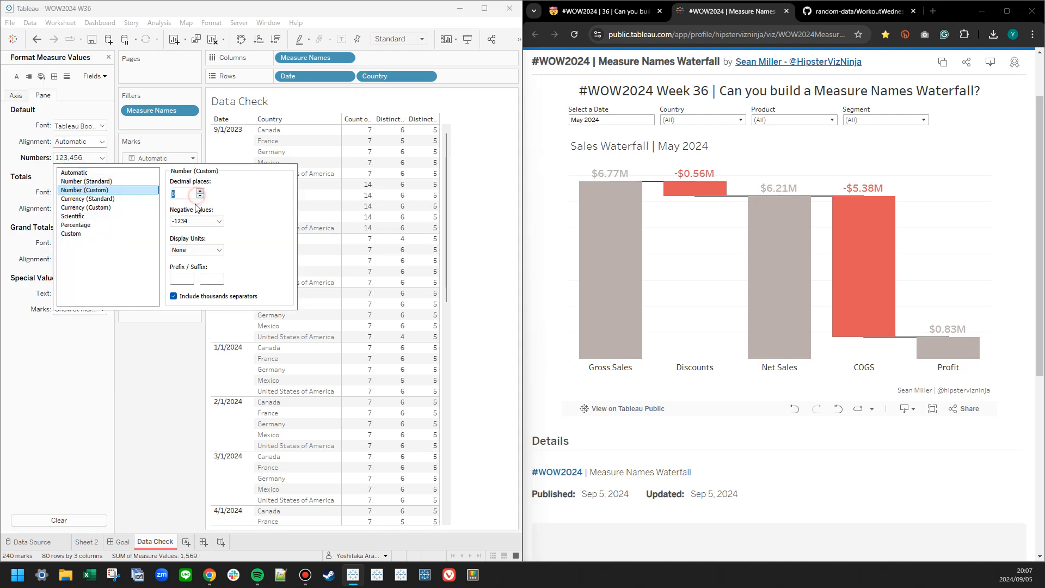
pyautogui.click(157, 413)
# Set the Data Check worksheet font size to 15 and make the view fit the width.
pyautogui.click(16, 76)
pyautogui.click(81, 125)
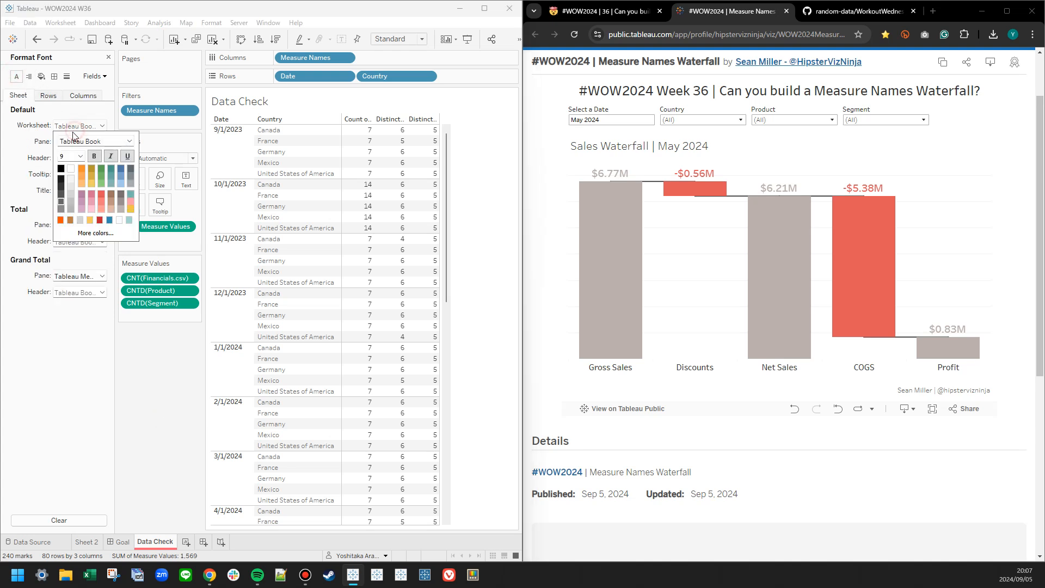
pyautogui.click(79, 156)
pyautogui.click(64, 211)
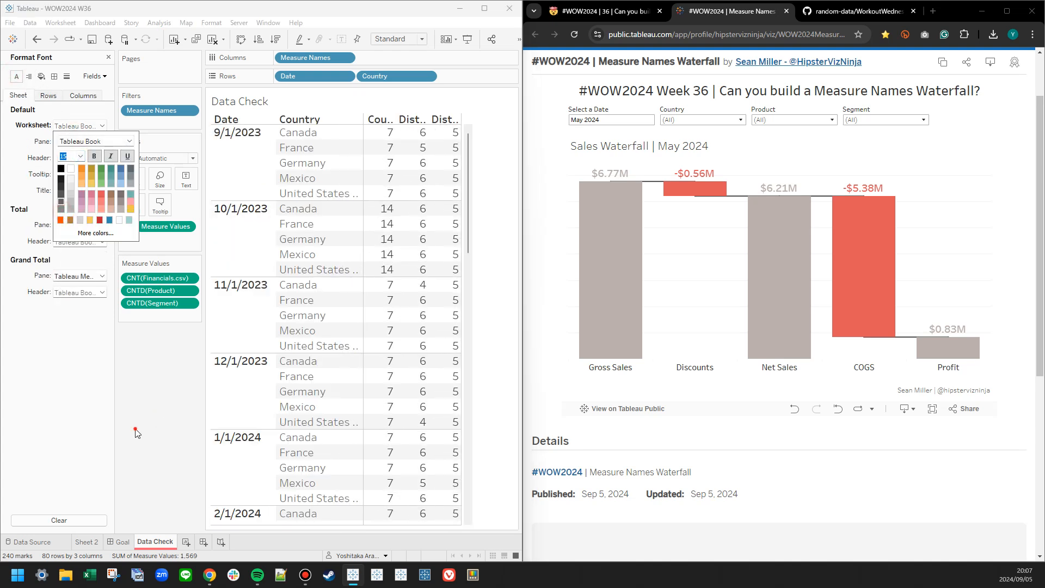
pyautogui.click(399, 39)
pyautogui.click(389, 55)
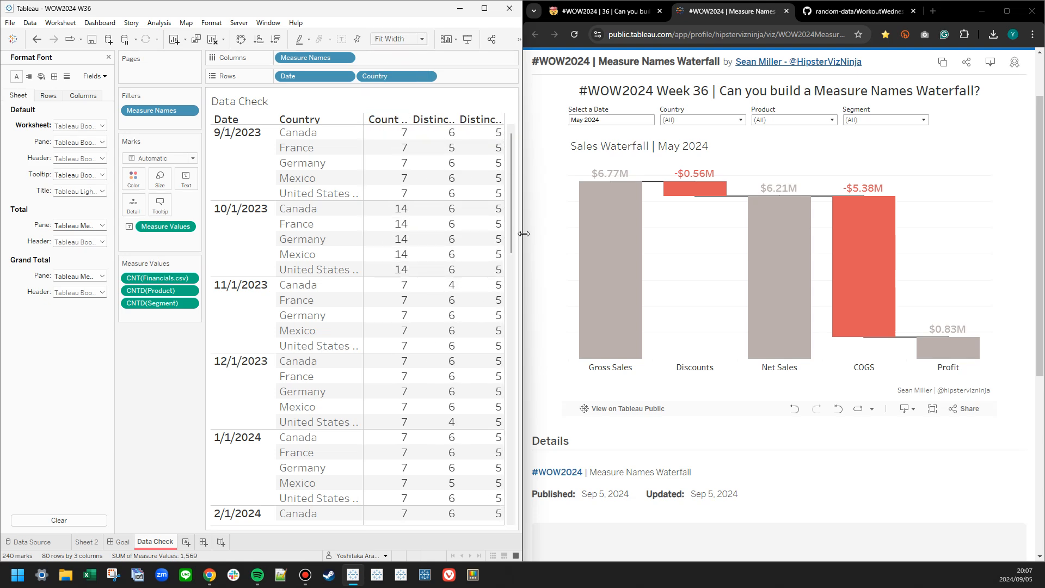
# Review the Data Check table through its latest dates, examining the distinct count of Segment column.
pyautogui.moveTo(513, 235); pyautogui.dragTo(512, 509)
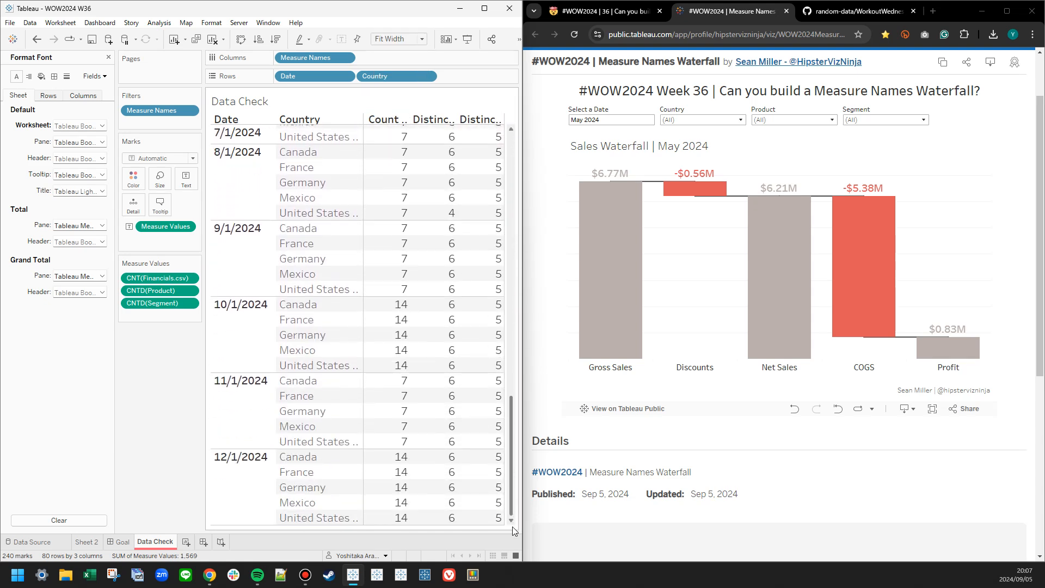
pyautogui.click(473, 120)
pyautogui.click(472, 121)
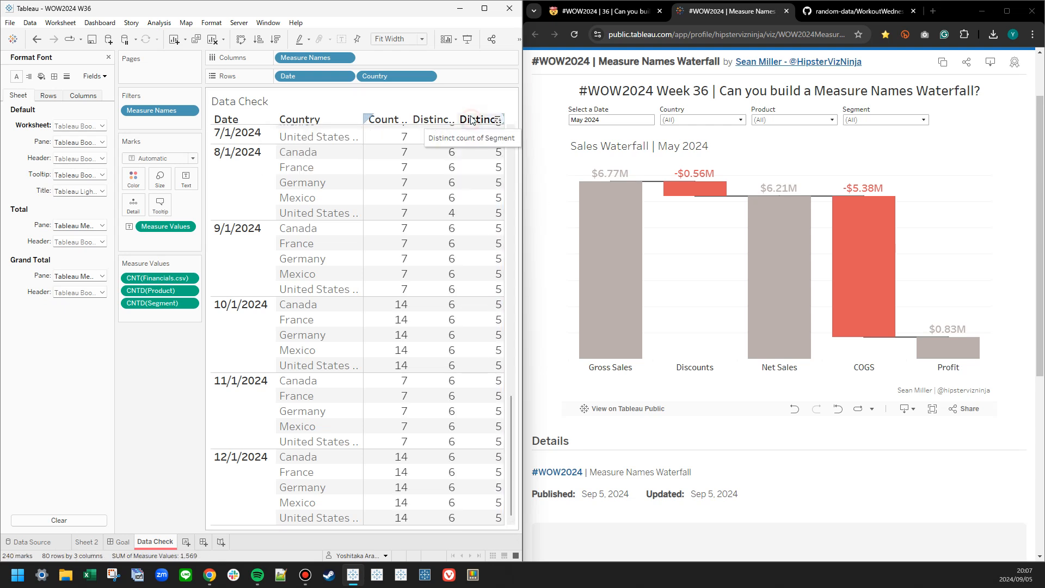
# Open Sheet 2, close the formatting options and place Segment in the columns.
pyautogui.click(91, 541)
pyautogui.click(109, 56)
pyautogui.moveTo(48, 177); pyautogui.dragTo(302, 58)
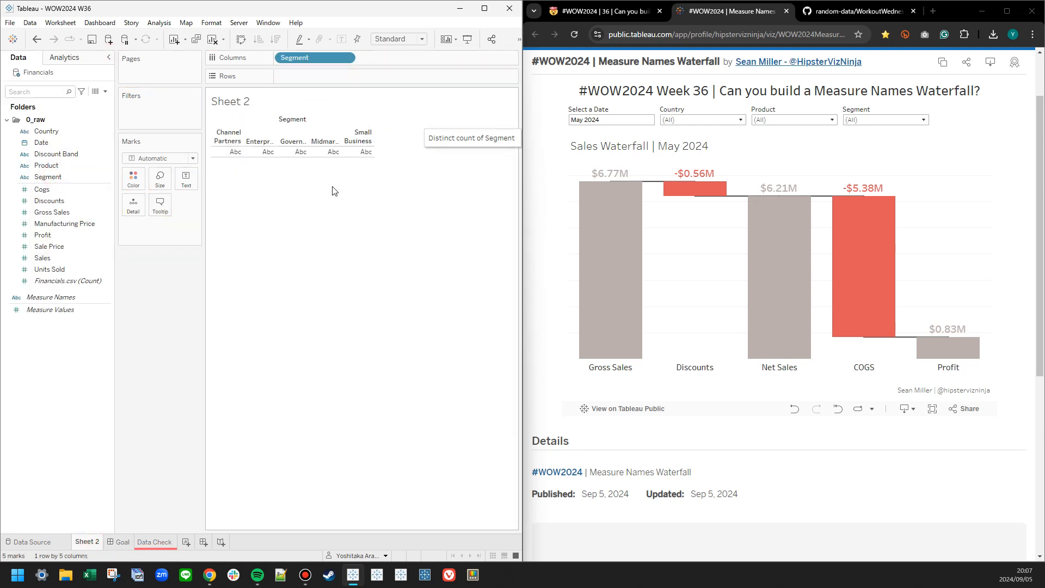
# Filter Sheet 2 by month and year to May 2024, and add a Country filter with all countries selected.
pyautogui.moveTo(49, 132); pyautogui.dragTo(145, 123)
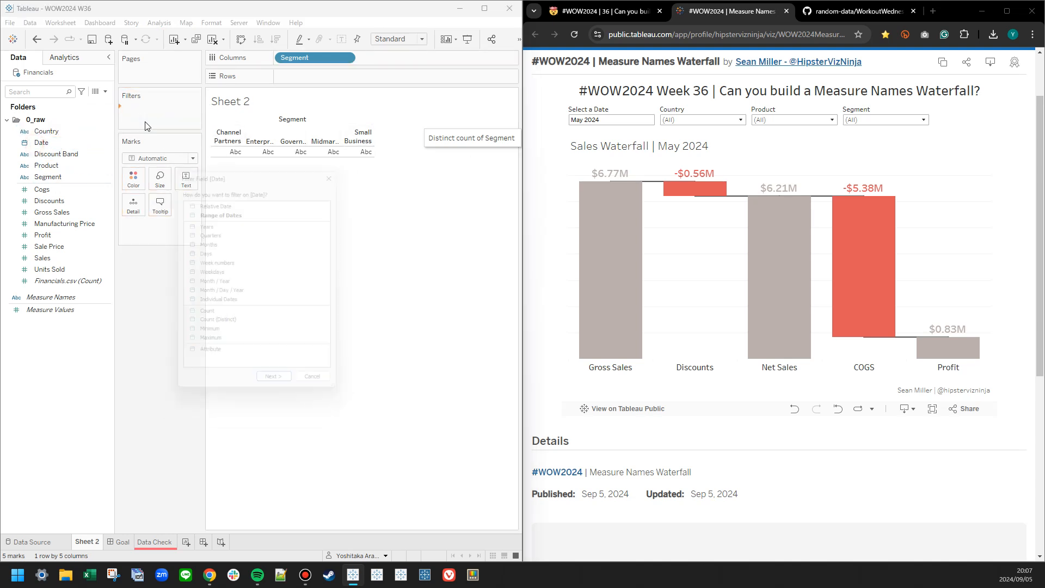
pyautogui.doubleClick(214, 282)
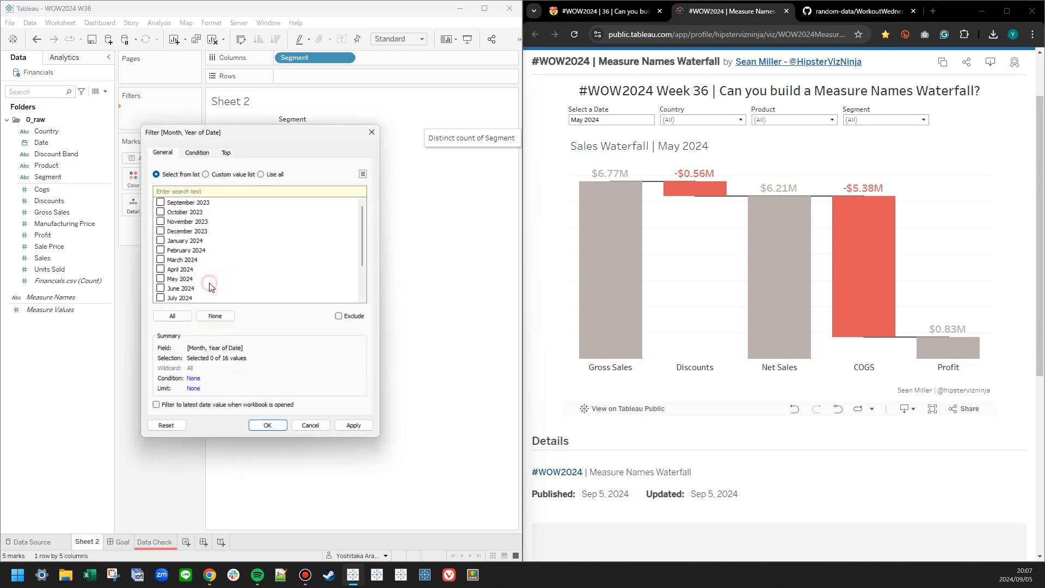
pyautogui.click(158, 279)
pyautogui.click(269, 429)
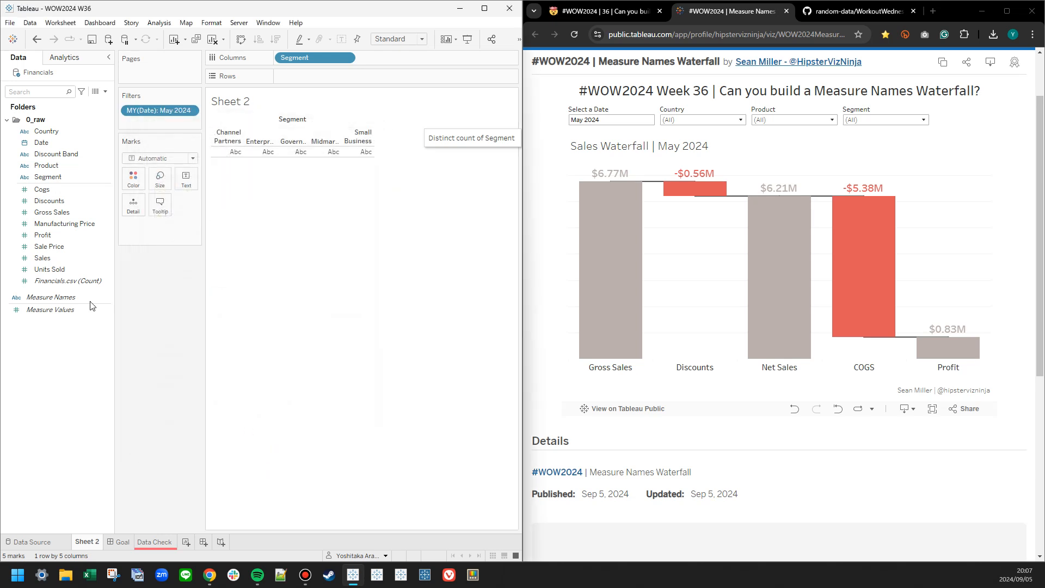
pyautogui.moveTo(44, 131); pyautogui.dragTo(143, 122)
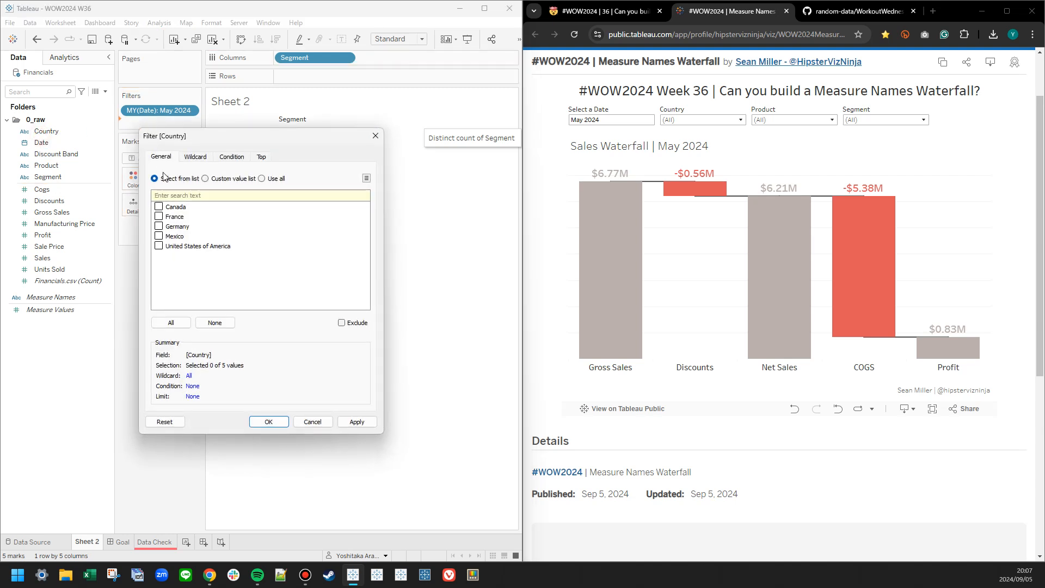
pyautogui.click(171, 322)
pyautogui.click(269, 422)
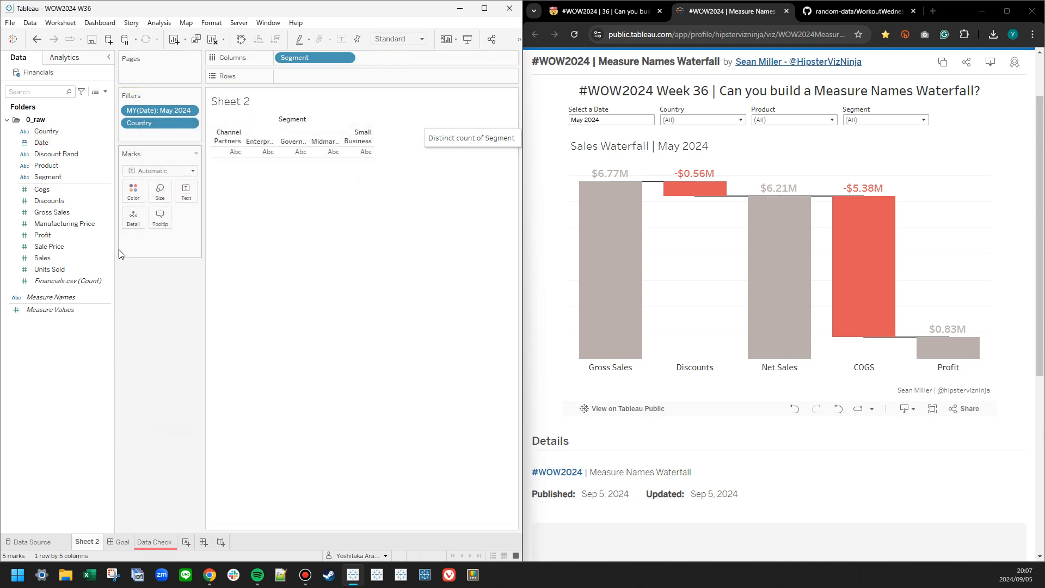
# On the Data Check sheet, replace Measure Names in the columns with the distinct count of Segment and label the marks with that count.
pyautogui.click(153, 545)
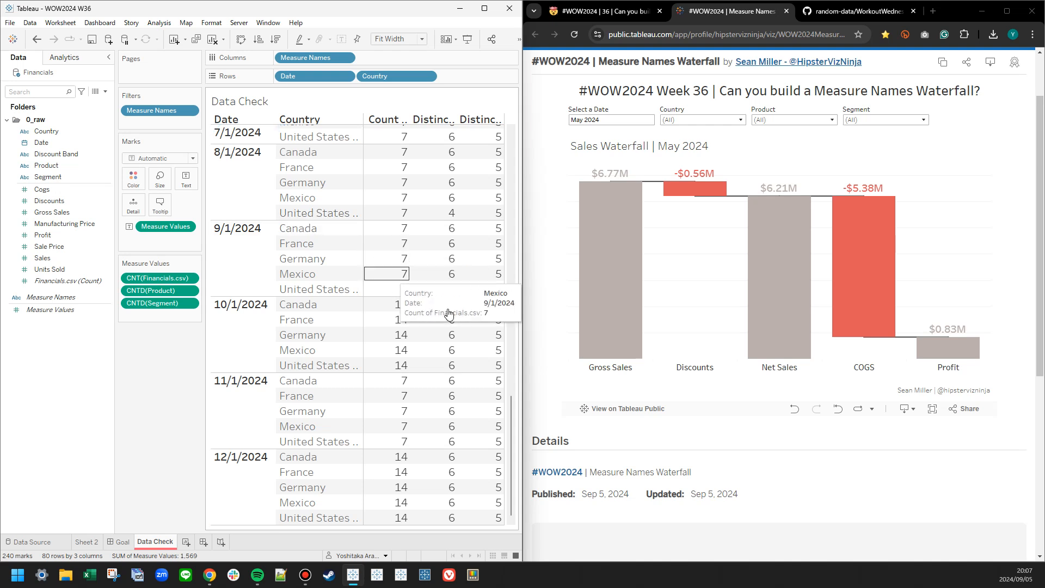
pyautogui.moveTo(511, 479); pyautogui.dragTo(521, 169)
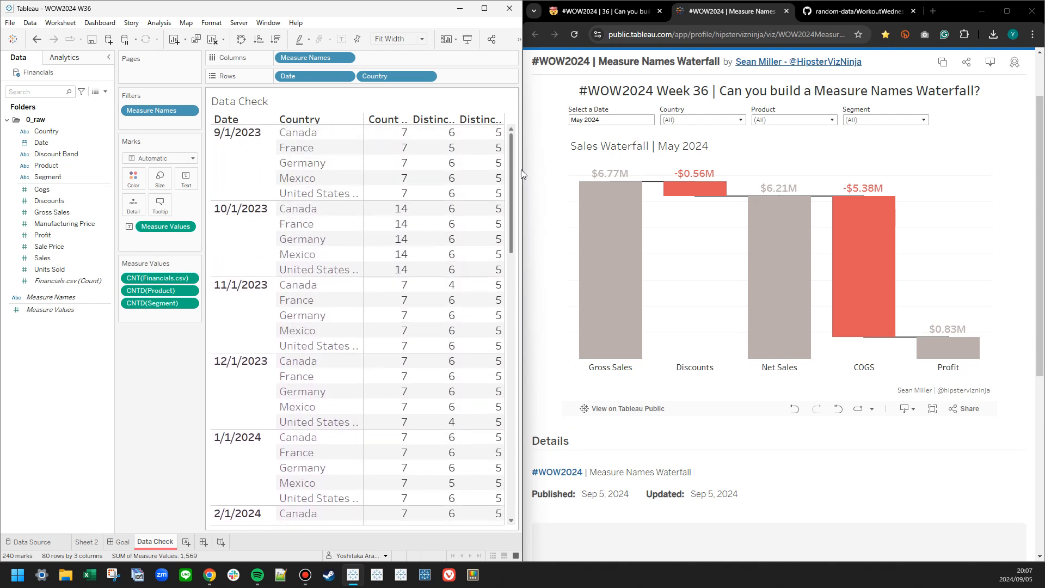
pyautogui.click(168, 304)
pyautogui.moveTo(162, 307); pyautogui.dragTo(373, 57)
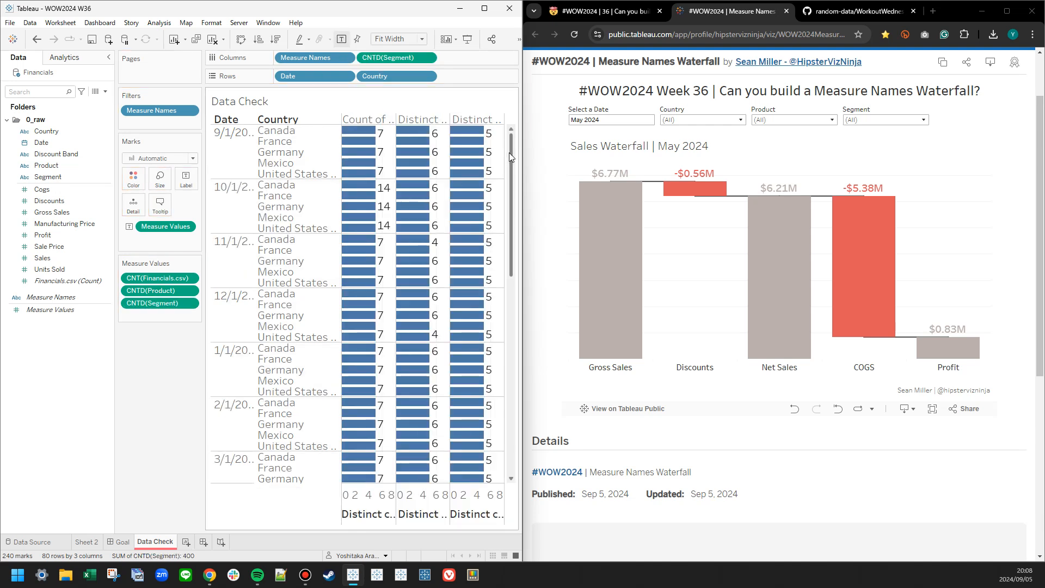
pyautogui.moveTo(321, 58); pyautogui.dragTo(83, 150)
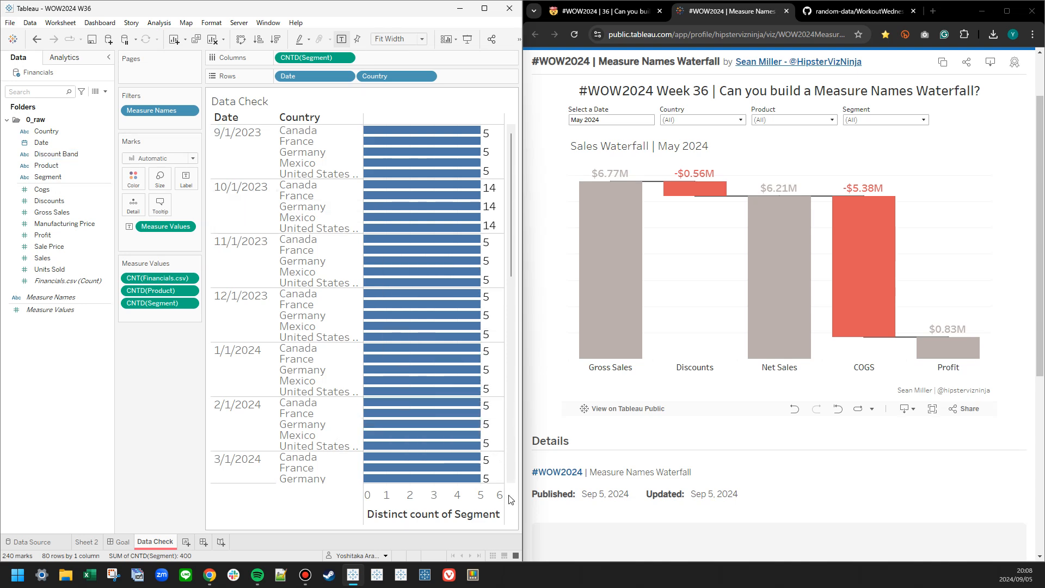
pyautogui.moveTo(511, 260); pyautogui.dragTo(487, 110)
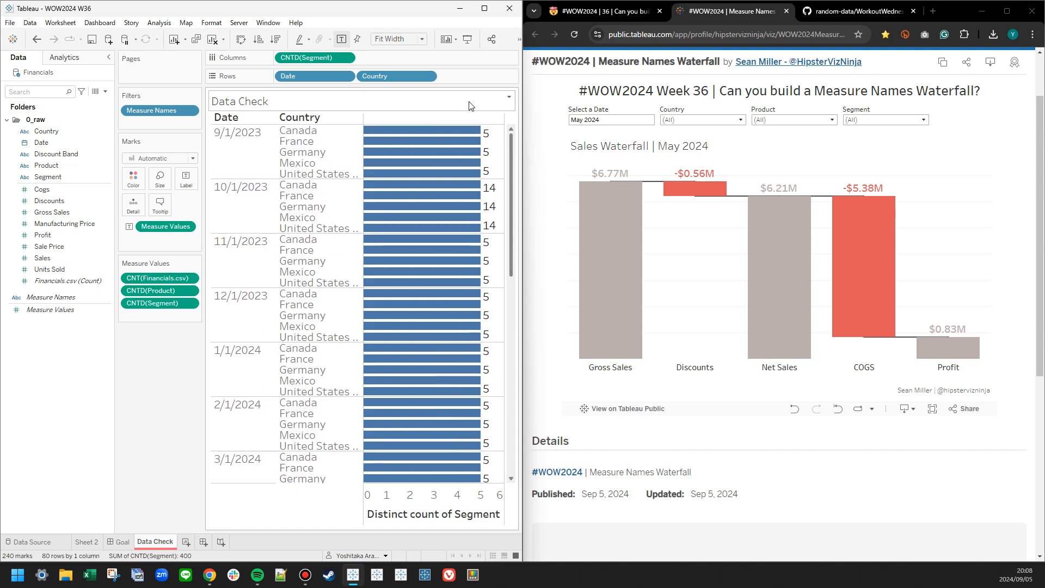
pyautogui.moveTo(315, 57); pyautogui.dragTo(167, 231)
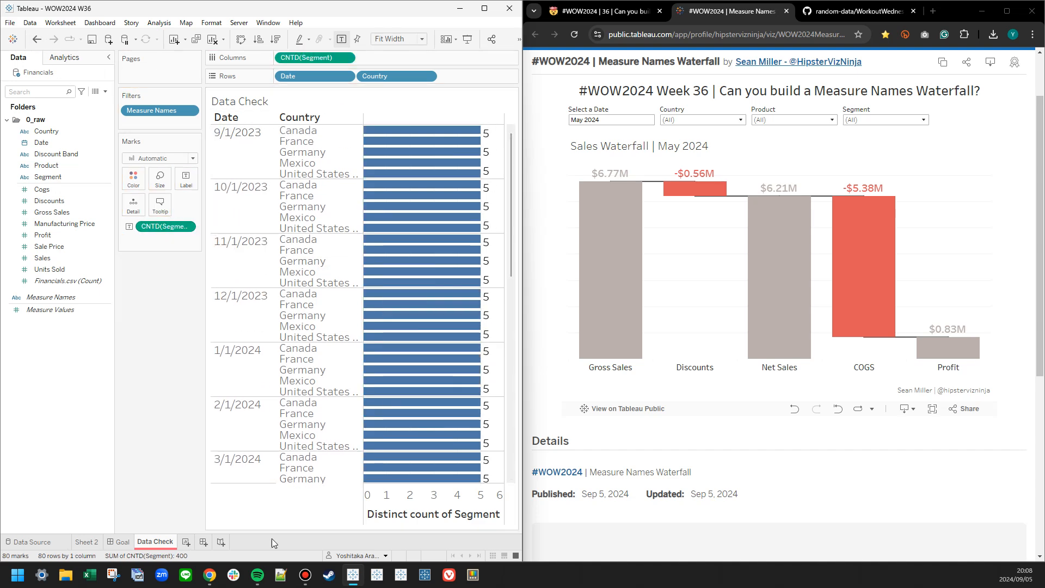
# On Sheet 2, create a calculated field named Measure Label based on the Segment field.
pyautogui.click(89, 541)
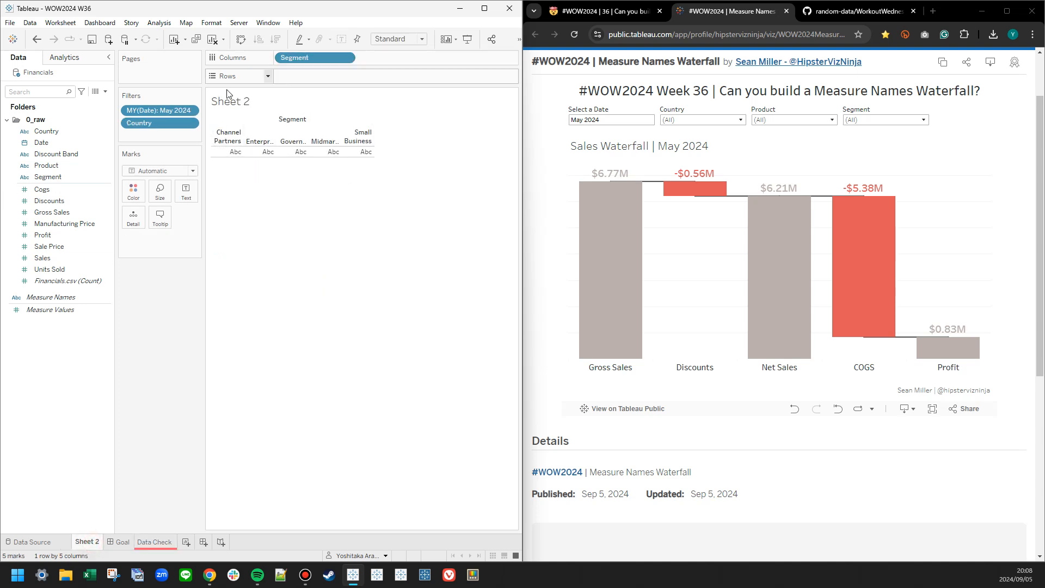
pyautogui.rightClick(52, 321)
pyautogui.click(76, 328)
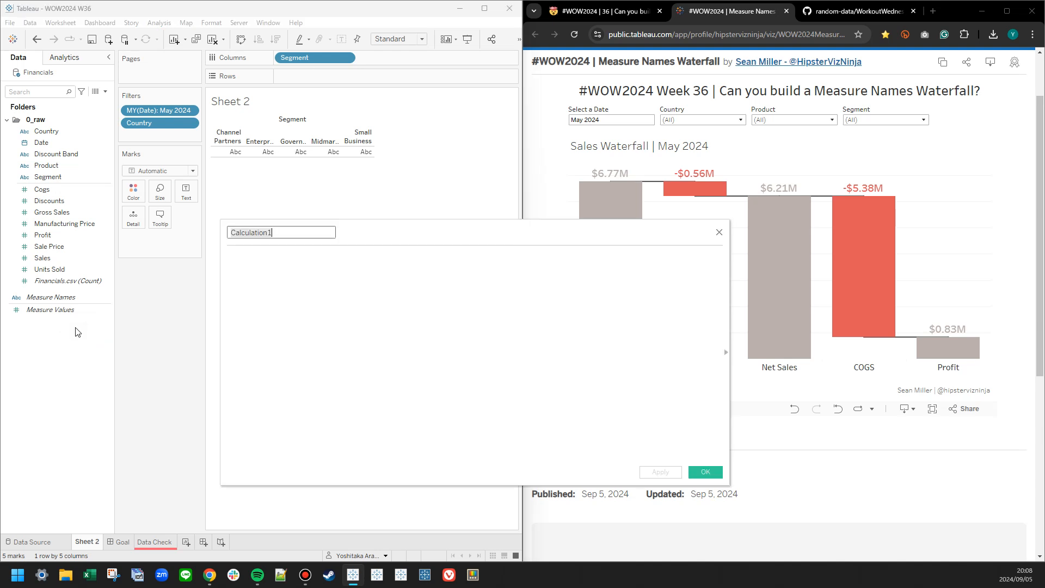
pyautogui.write('Measure Label')
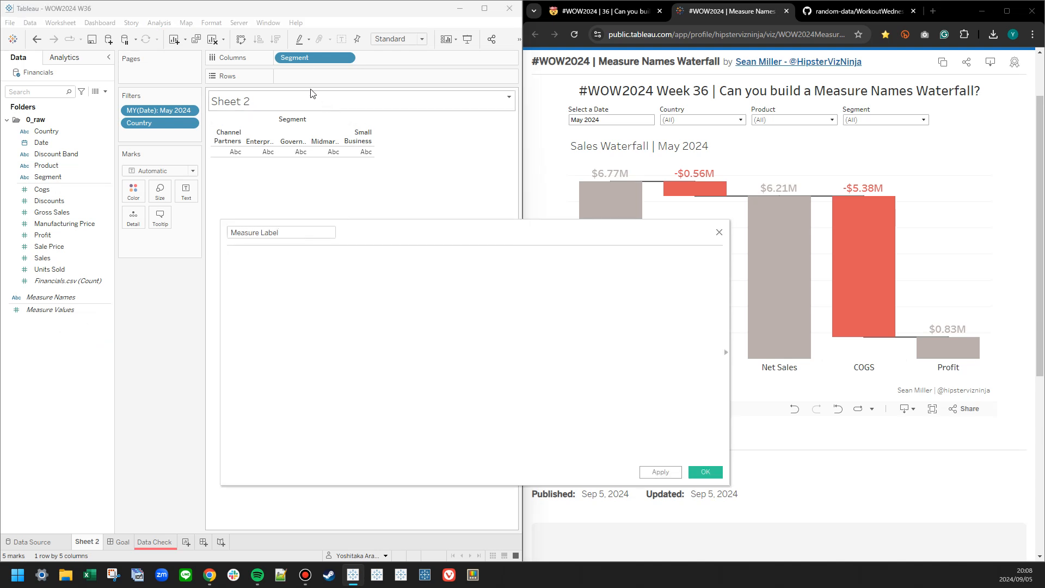
pyautogui.moveTo(307, 57); pyautogui.dragTo(665, 459)
pyautogui.click(706, 471)
# Place the Measure Label field in the columns of Sheet 2 in place of Segment.
pyautogui.rightClick(49, 298)
pyautogui.press('Escape')
pyautogui.moveTo(48, 296); pyautogui.dragTo(314, 58)
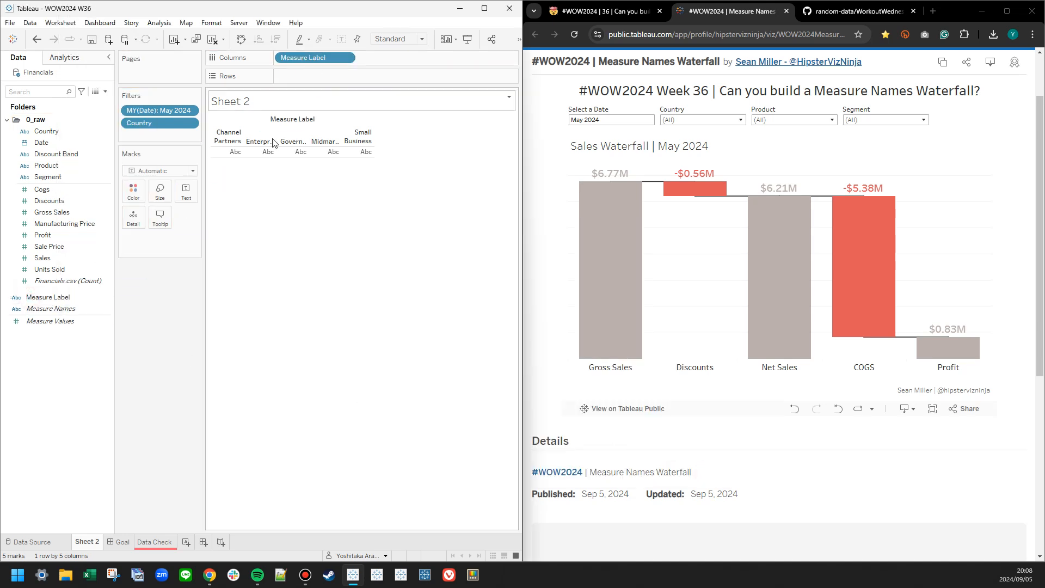
# Edit the Measure Label aliases, setting Channel Partners to Gross Sales and Enterprise to Discount.
pyautogui.rightClick(64, 297)
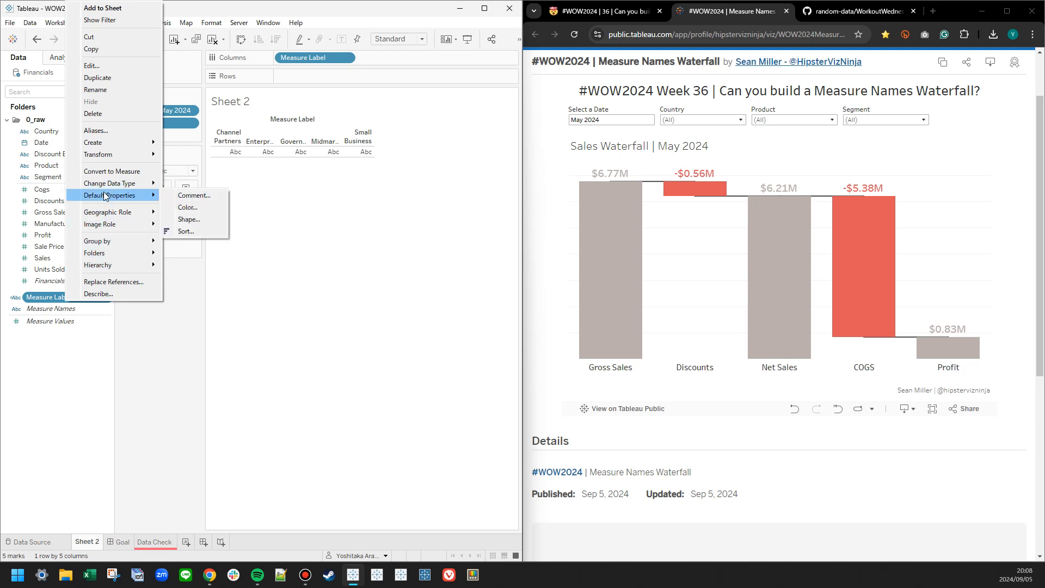
pyautogui.click(96, 131)
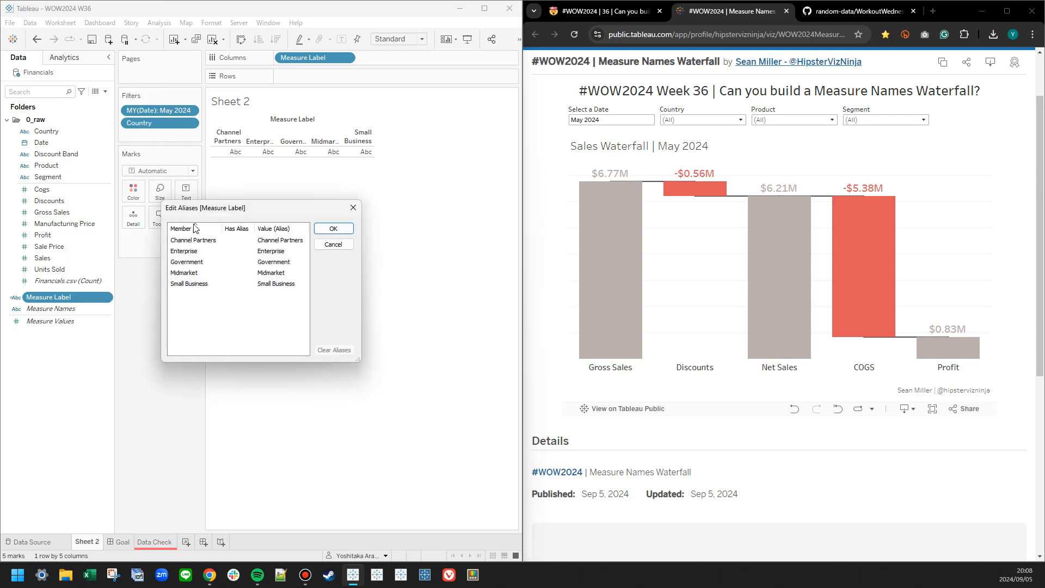
pyautogui.moveTo(270, 217); pyautogui.dragTo(349, 213)
pyautogui.doubleClick(357, 240)
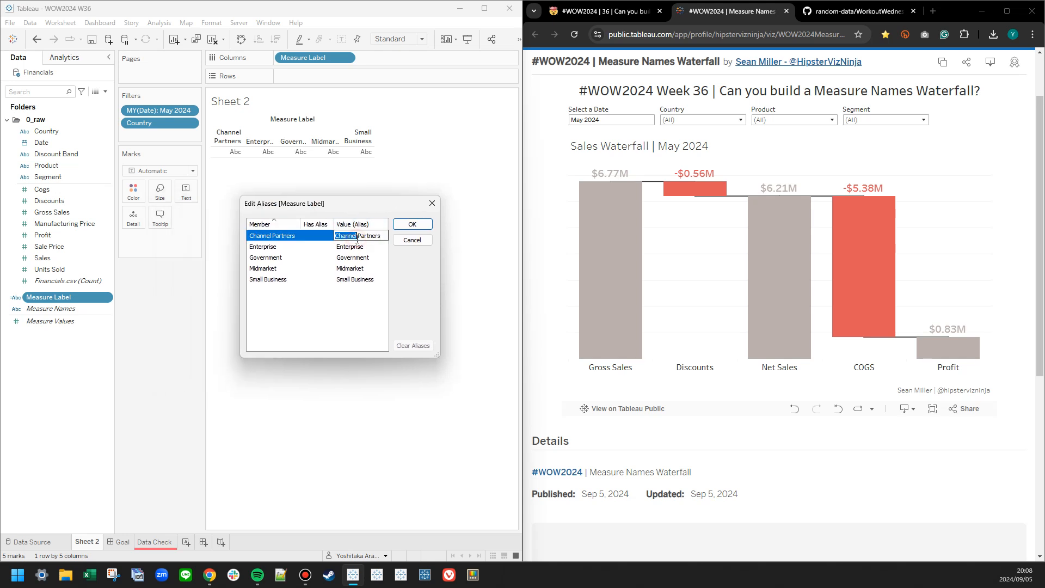
pyautogui.press('BackSpace')
pyautogui.doubleClick(359, 239)
pyautogui.write('Gross Sales')
pyautogui.doubleClick(352, 246)
pyautogui.write('Discount')
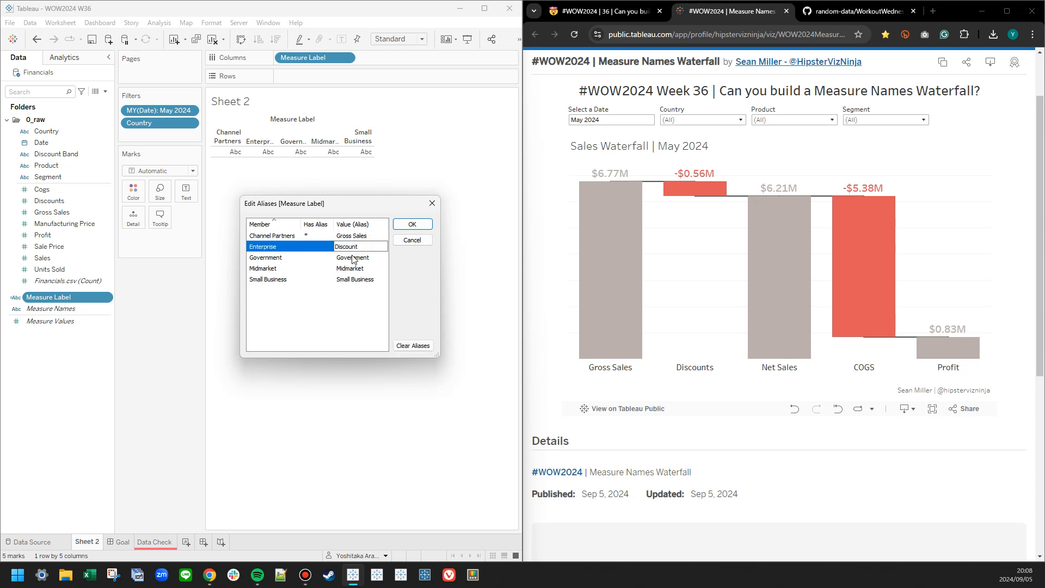
# Set the aliases of Government to Net Sales, Midmarket to COGS and Small Business to Profit, and apply them.
pyautogui.doubleClick(352, 257)
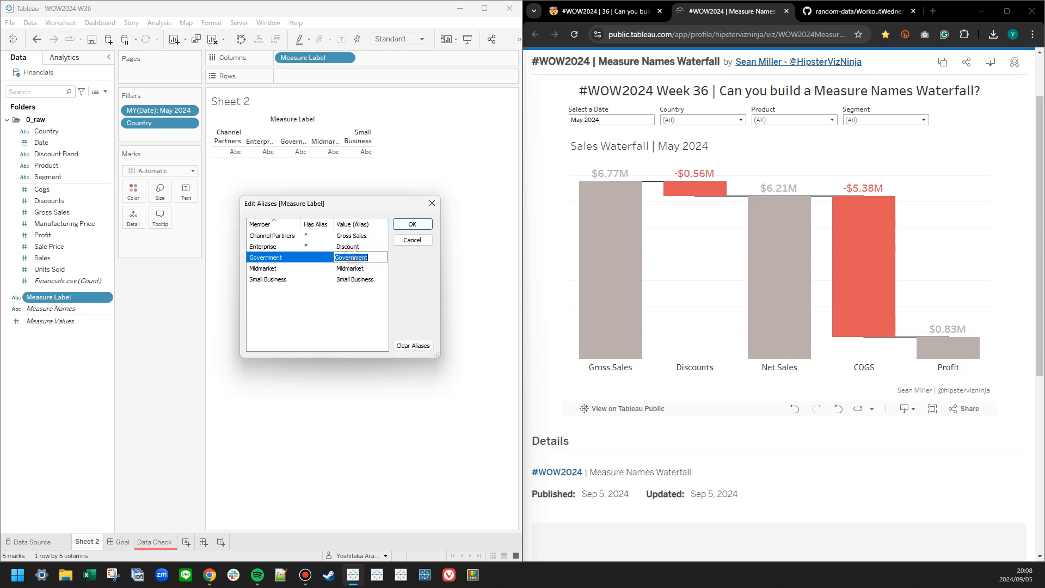
pyautogui.write('Net Sales')
pyautogui.doubleClick(364, 268)
pyautogui.write('COGS')
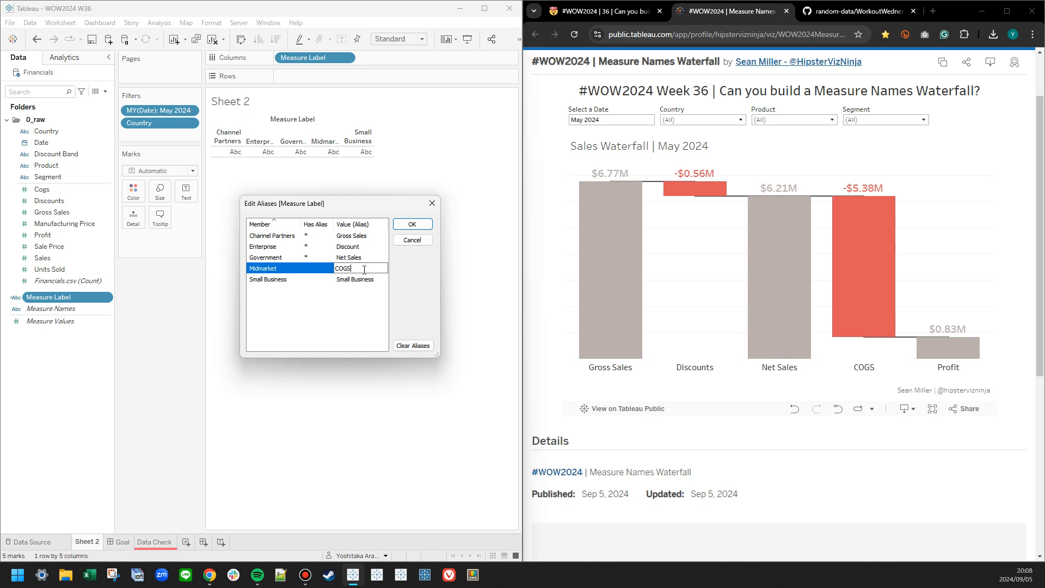
pyautogui.doubleClick(353, 279)
pyautogui.doubleClick(352, 280)
pyautogui.hotkey('ctrl', 'a')
pyautogui.write('Profit')
pyautogui.press('Return')
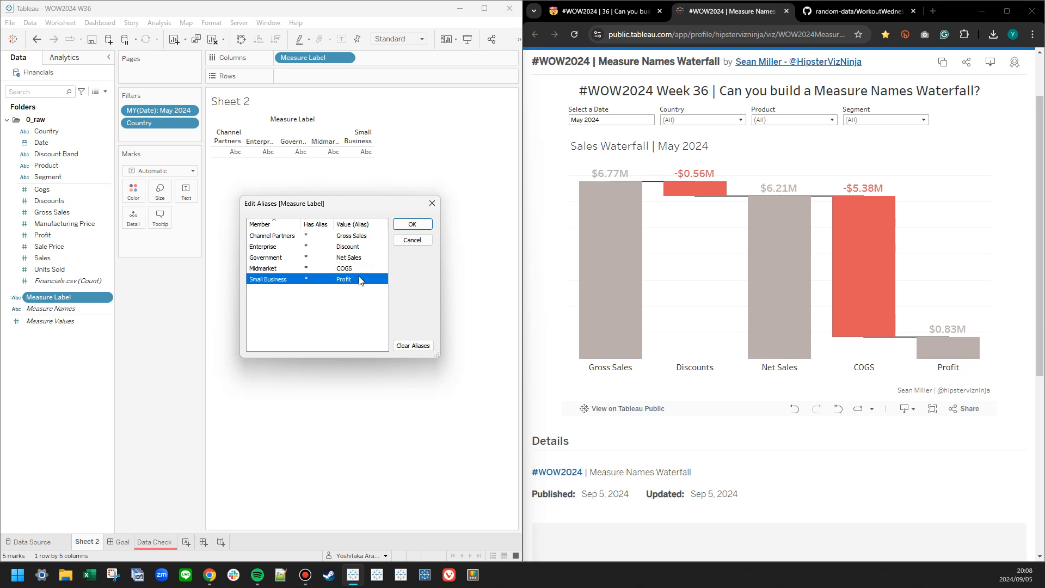
pyautogui.click(412, 224)
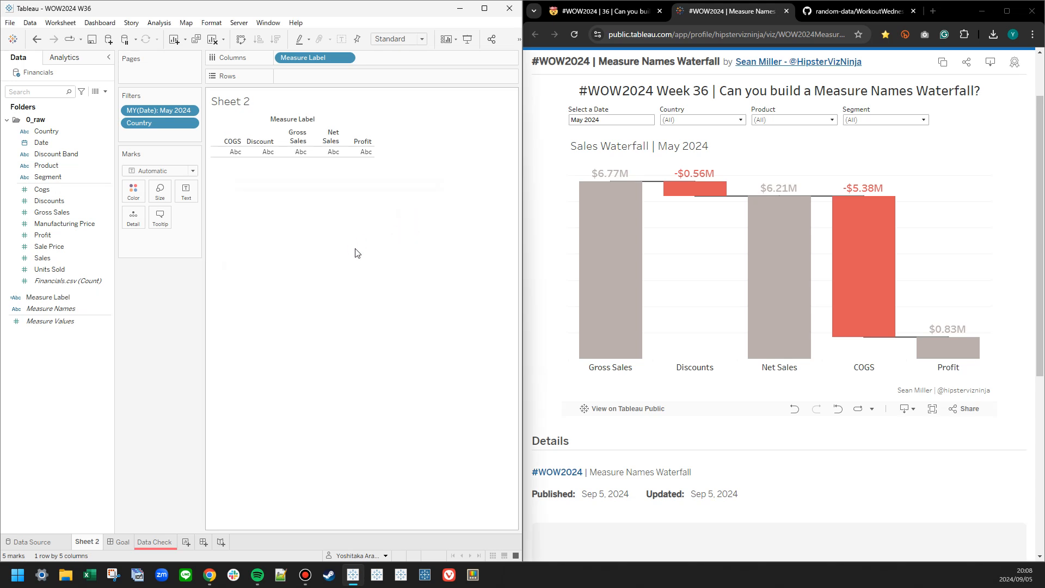
# Move Gross Sales to the front of the Measure Label headers and set the header font size to 14.
pyautogui.moveTo(298, 137); pyautogui.dragTo(220, 135)
pyautogui.rightClick(265, 180)
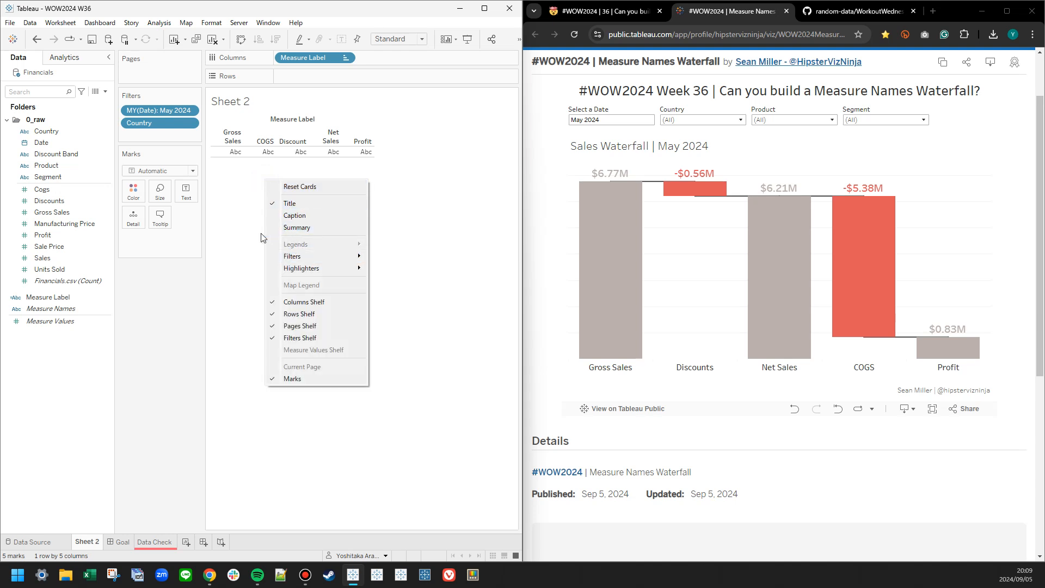
pyautogui.click(233, 137)
pyautogui.rightClick(232, 137)
pyautogui.click(294, 187)
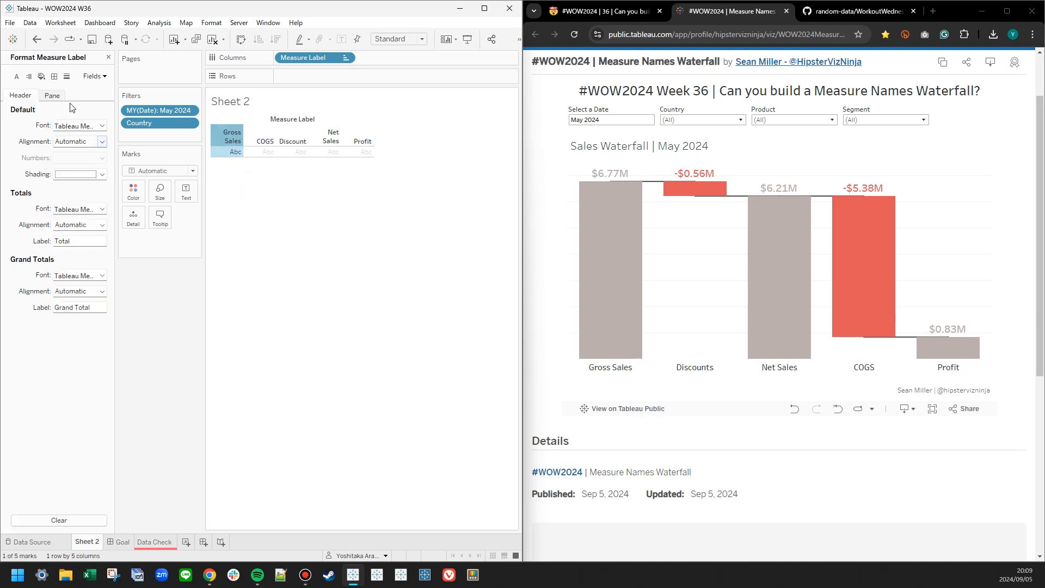
pyautogui.click(79, 125)
pyautogui.click(80, 156)
pyautogui.click(70, 204)
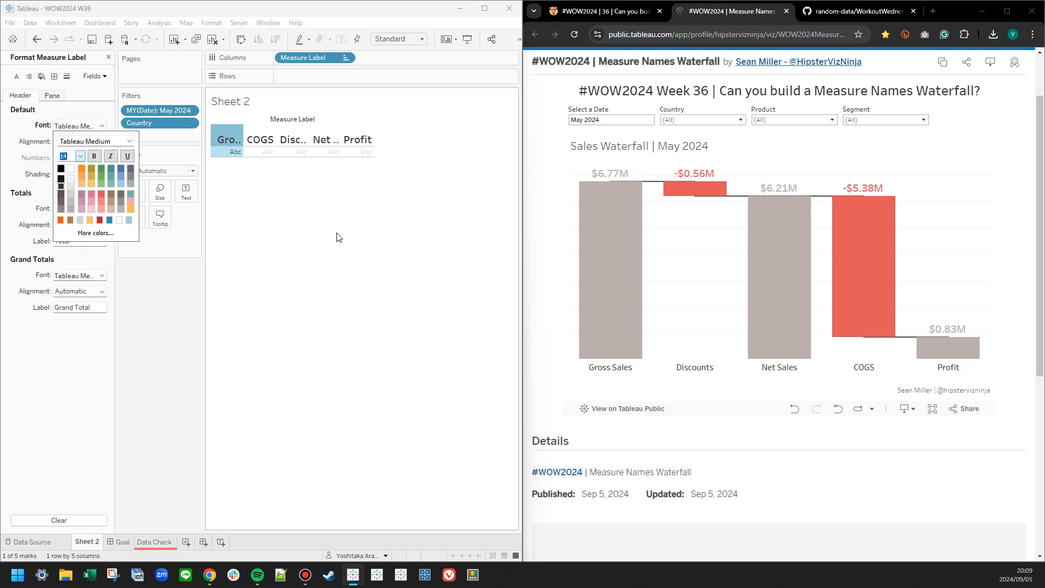
pyautogui.click(332, 239)
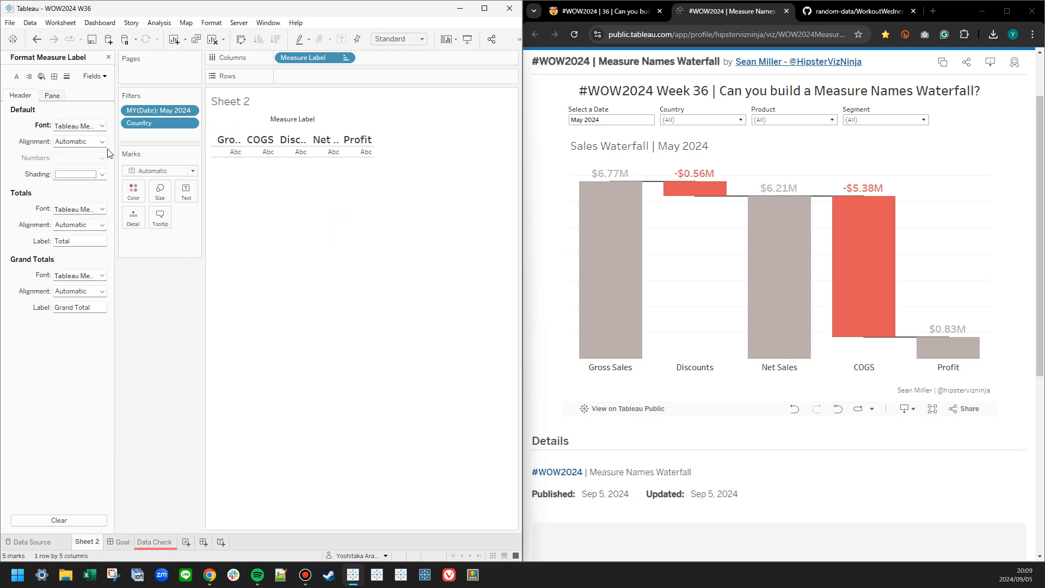
# Change the Measure Label header font to Tableau Book and fit the view to the sheet's width.
pyautogui.click(102, 126)
pyautogui.click(123, 140)
pyautogui.click(128, 141)
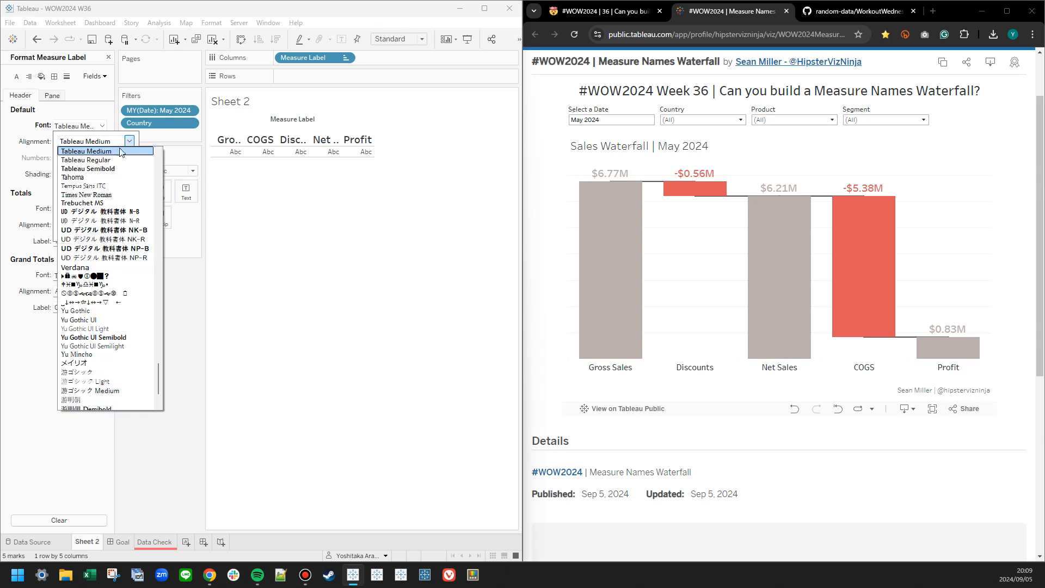
pyautogui.scroll(1, 121, 151)
pyautogui.click(102, 167)
pyautogui.click(348, 220)
pyautogui.click(403, 39)
pyautogui.click(398, 51)
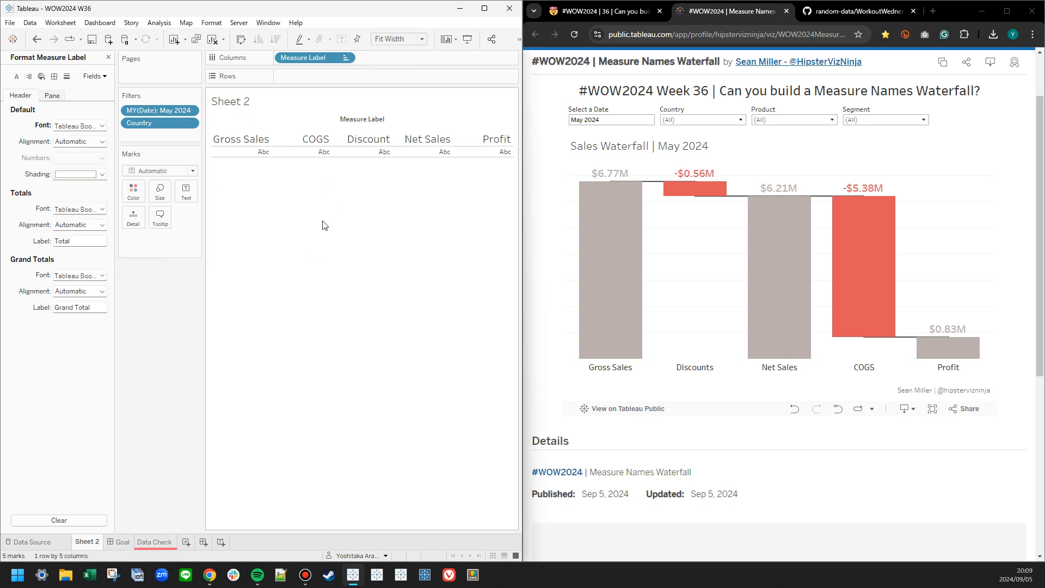
# Reorder the remaining headers so Discount and Net Sales come before COGS, and close the header formatting.
pyautogui.moveTo(366, 140); pyautogui.dragTo(300, 142)
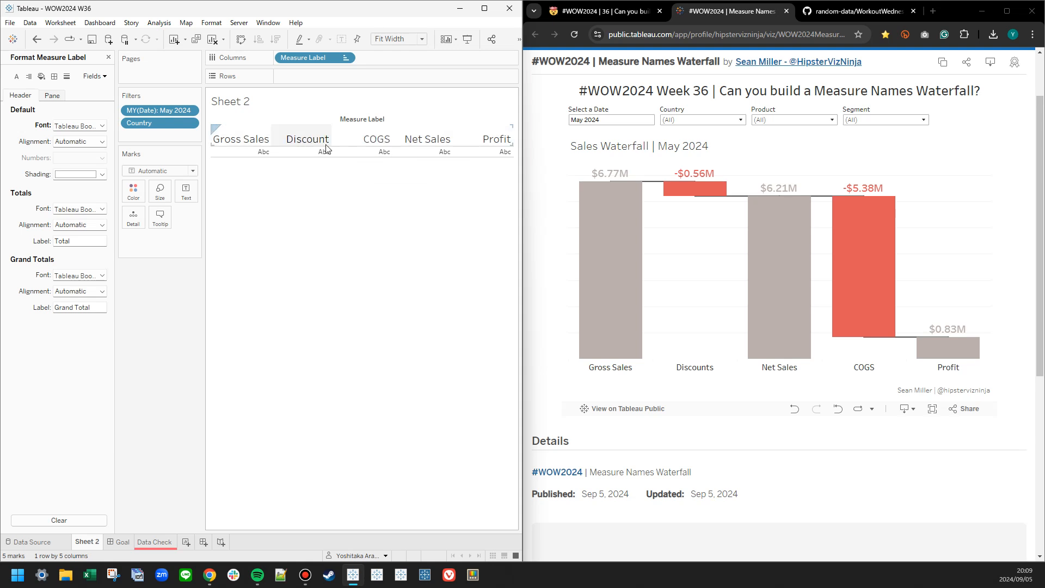
pyautogui.moveTo(399, 146); pyautogui.dragTo(345, 131)
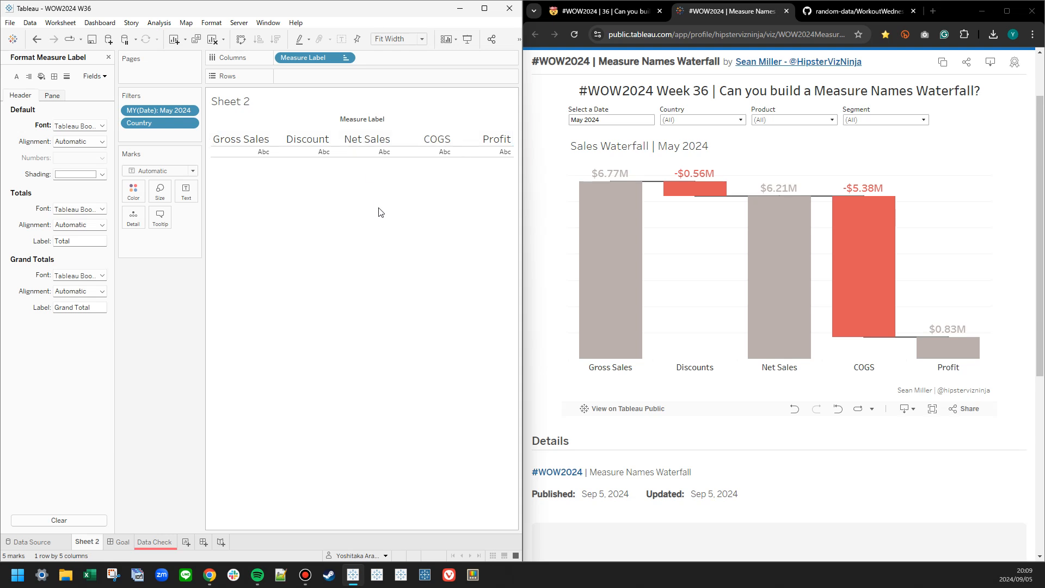
pyautogui.click(109, 56)
# Create a data folder named 1_Basics and move the Measure Label field into it.
pyautogui.click(7, 120)
pyautogui.rightClick(43, 201)
pyautogui.click(72, 230)
pyautogui.write('1_Basics')
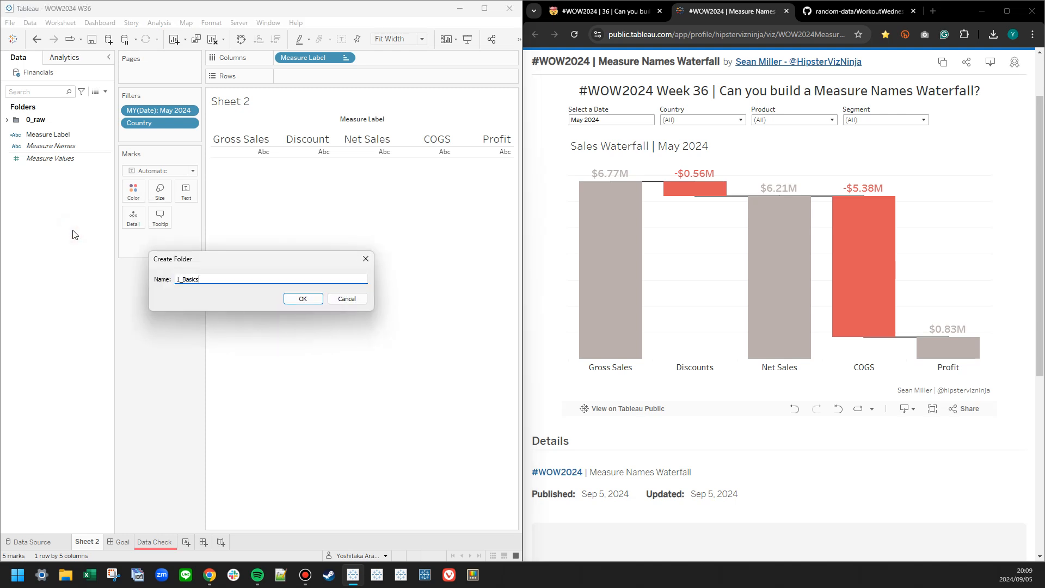
pyautogui.press('Return')
pyautogui.moveTo(24, 147); pyautogui.dragTo(33, 134)
pyautogui.rightClick(55, 219)
pyautogui.rightClick(52, 145)
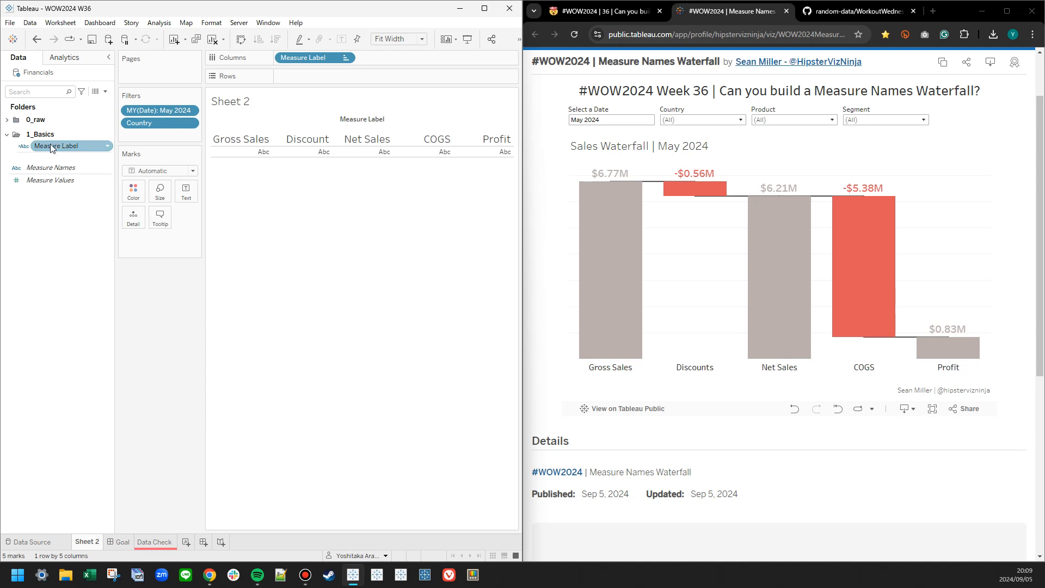
pyautogui.moveTo(101, 285)
pyautogui.click(165, 283)
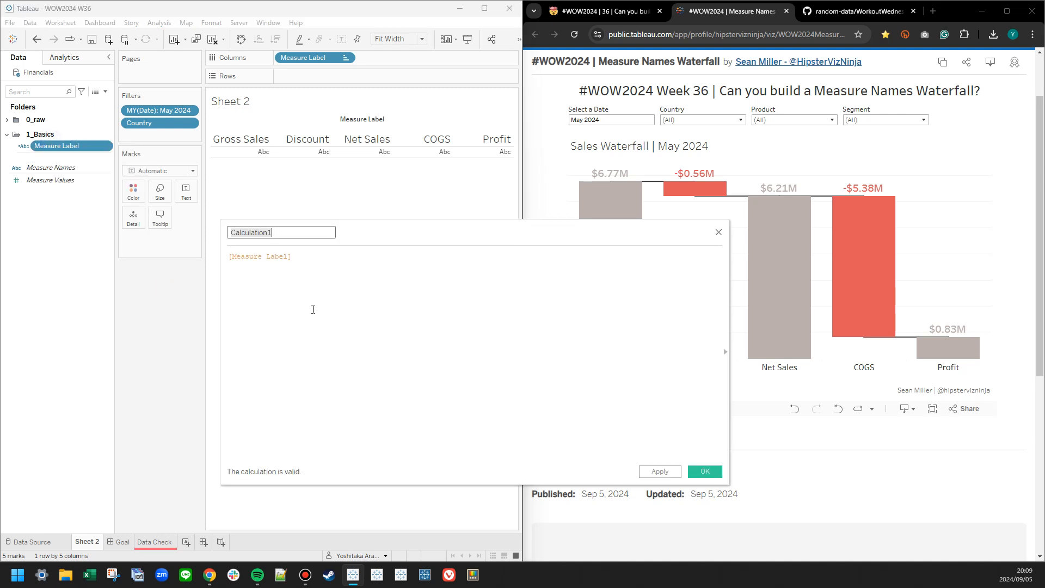
pyautogui.click(718, 233)
# Add an ad hoc INDEX() calculation to the marks and use it as the text label.
pyautogui.doubleClick(160, 238)
pyautogui.write('INDEX()')
pyautogui.press('Return')
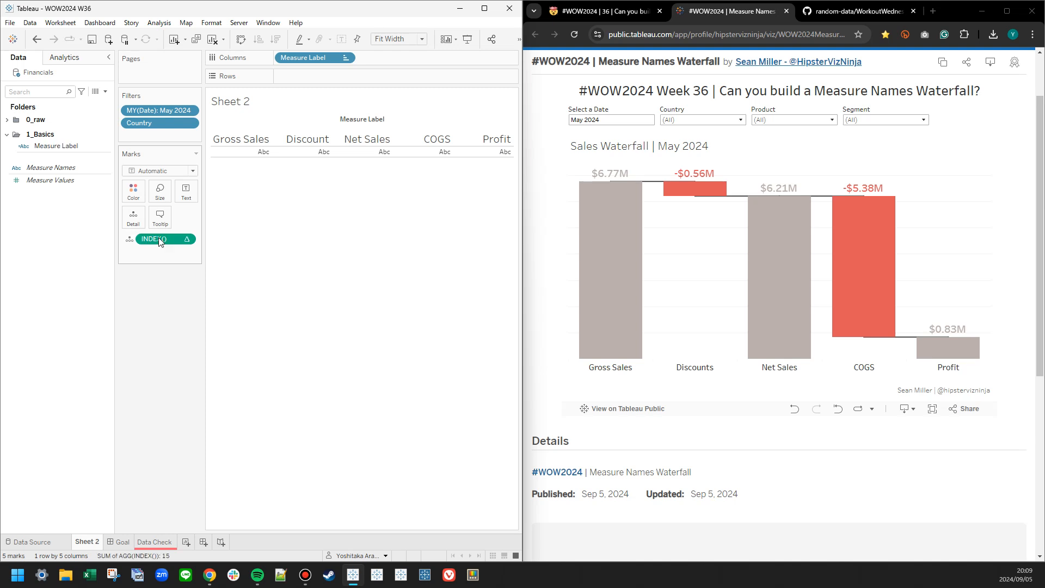
pyautogui.moveTo(159, 240); pyautogui.dragTo(187, 191)
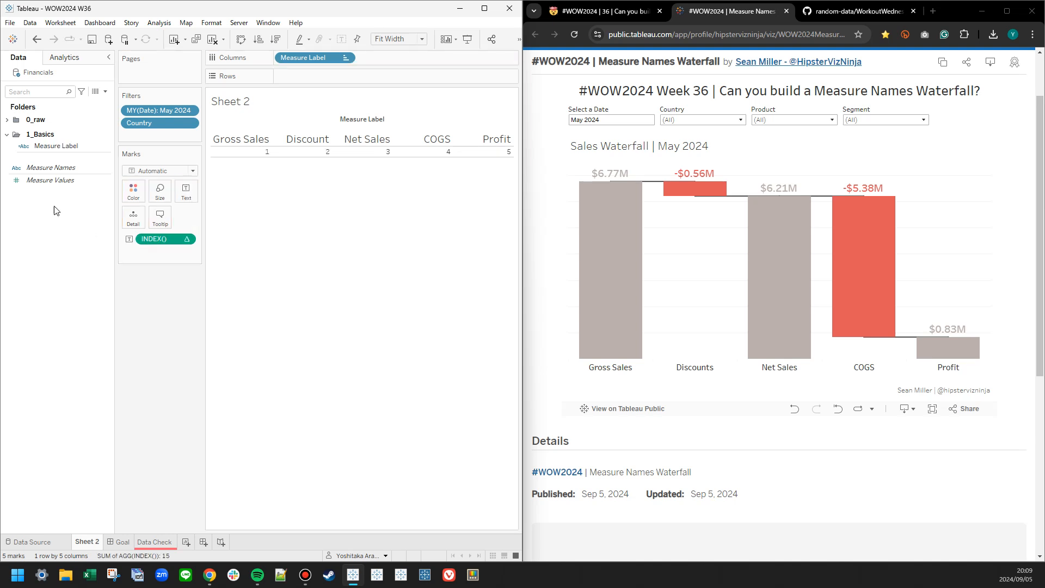
# Start a calculated field from Measure Label and name it Y Axis.
pyautogui.rightClick(49, 149)
pyautogui.click(175, 286)
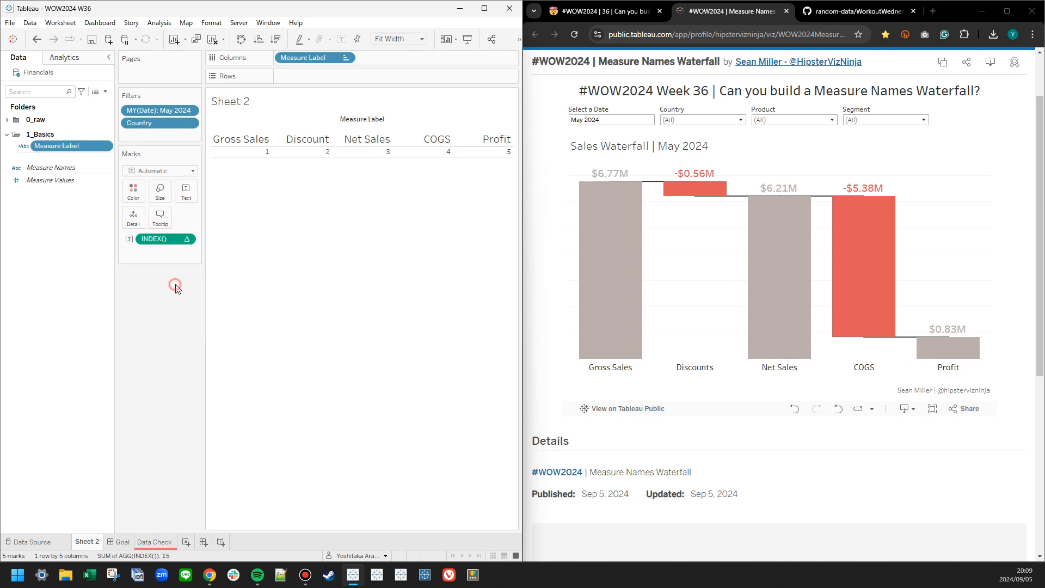
pyautogui.moveTo(426, 243); pyautogui.dragTo(443, 231)
pyautogui.doubleClick(297, 227)
pyautogui.write('Go')
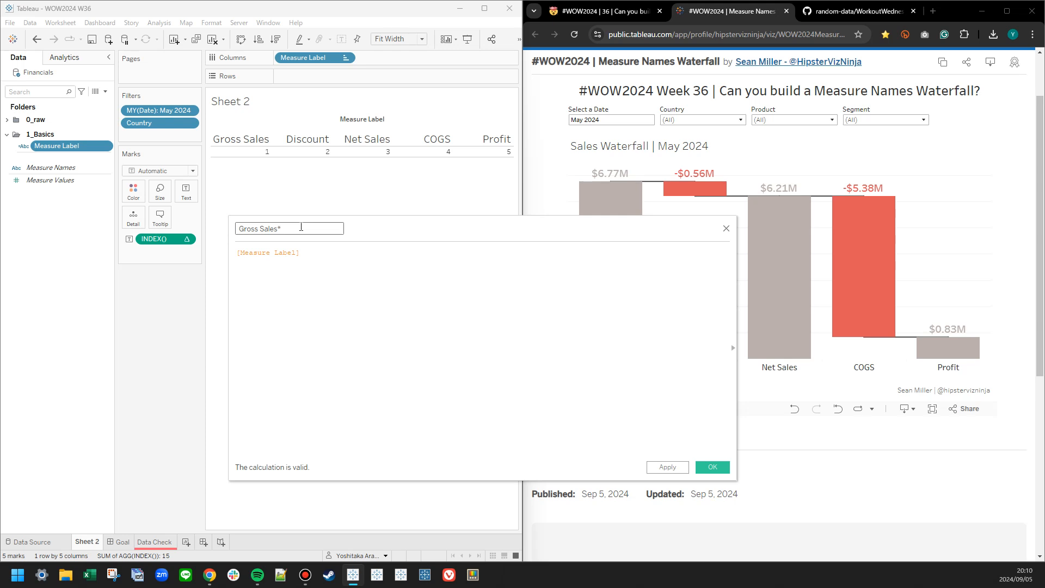
pyautogui.hotkey('ctrl', 'a')
pyautogui.press('BackSpace')
pyautogui.press('capslock')
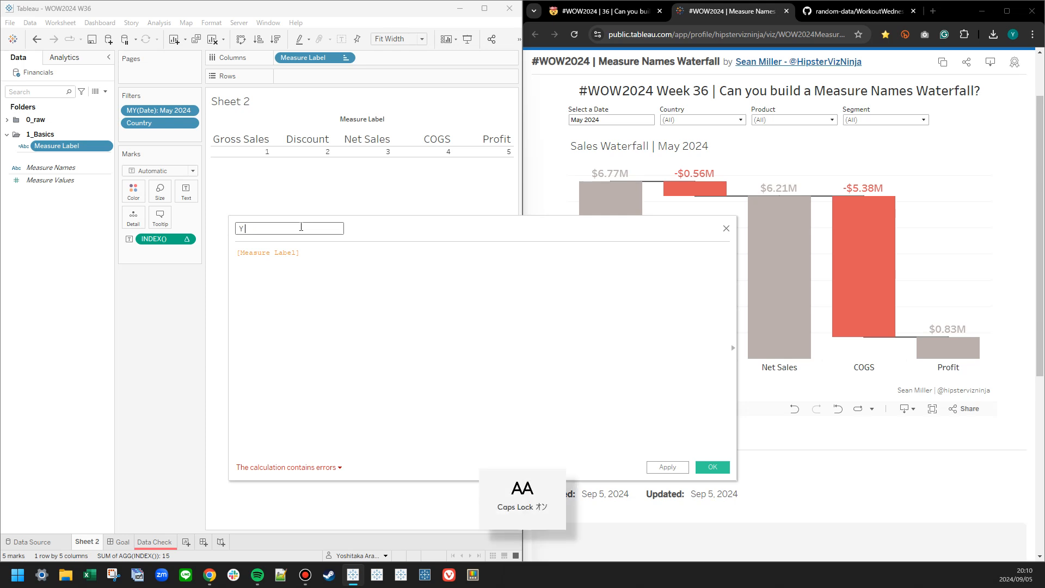
pyautogui.write('Y Axis')
pyautogui.press('Tab')
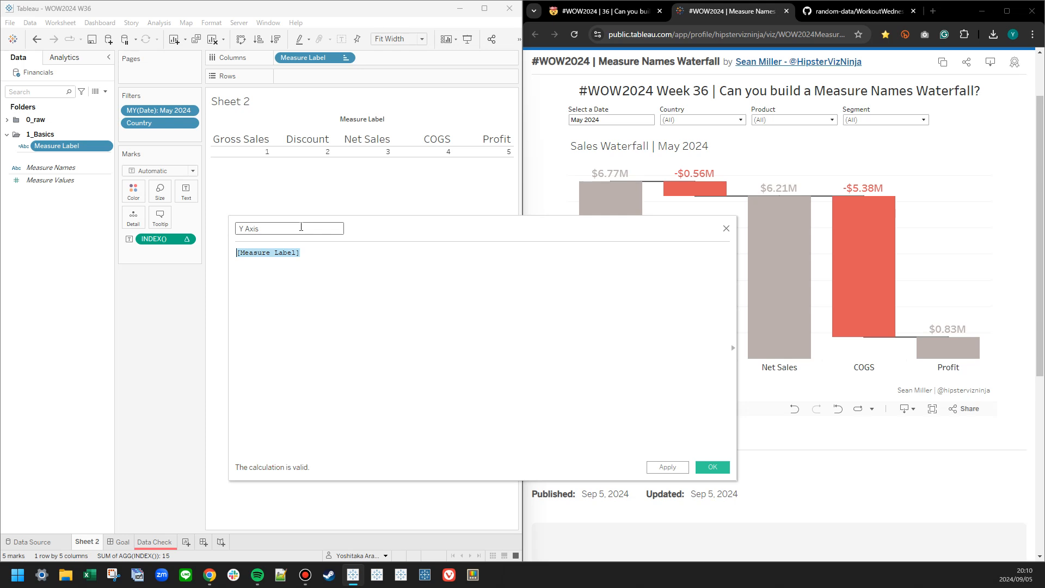
# Replace the Y Axis formula with CASE INDEX() followed by an opening WHEN 1 THEN branch.
pyautogui.write('CASE')
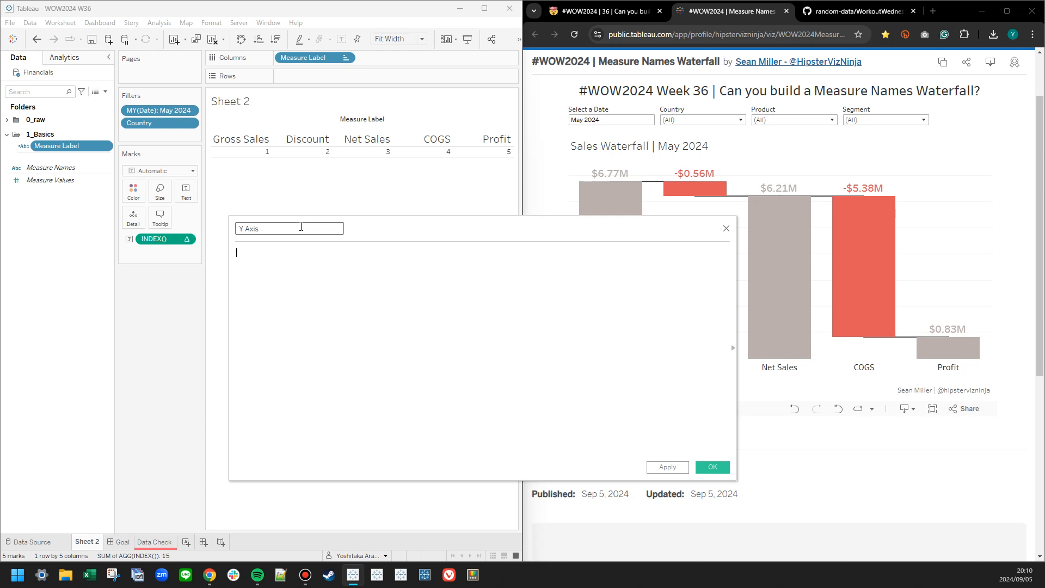
pyautogui.write(' INDE')
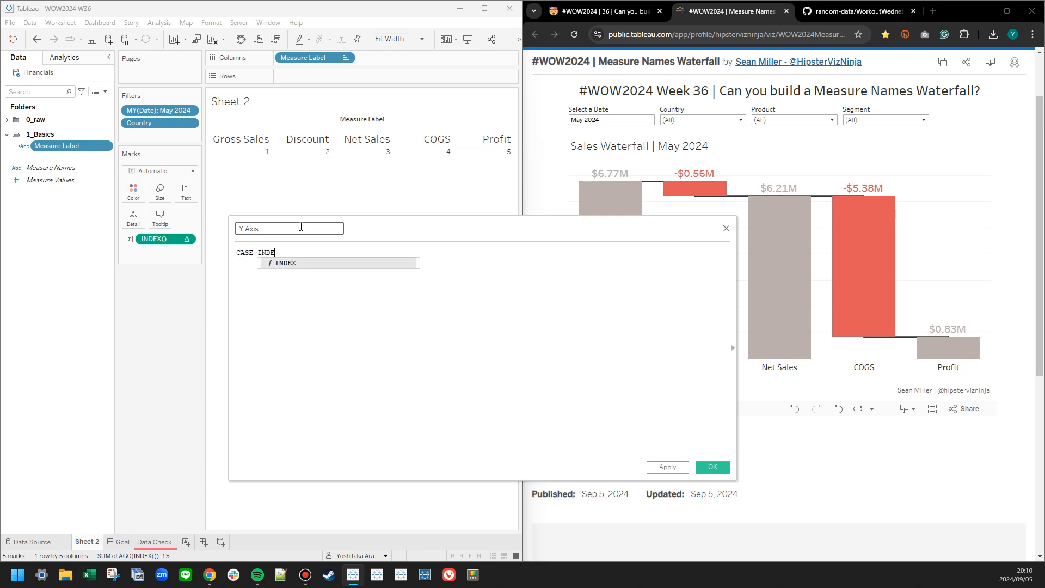
pyautogui.write('X()WHENE')
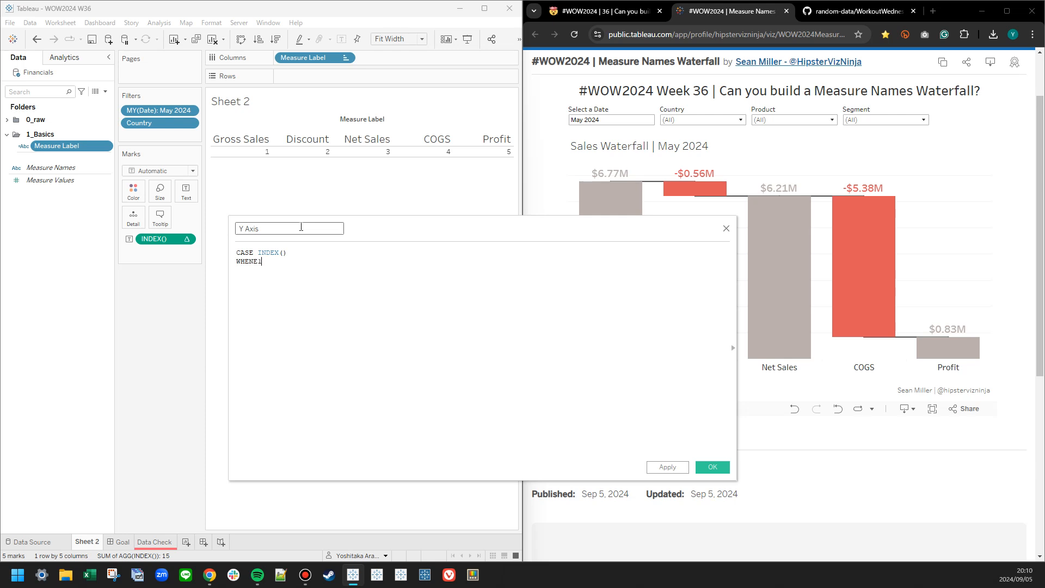
pyautogui.write(' 1 THEN')
pyautogui.scroll(4, 318, 303)
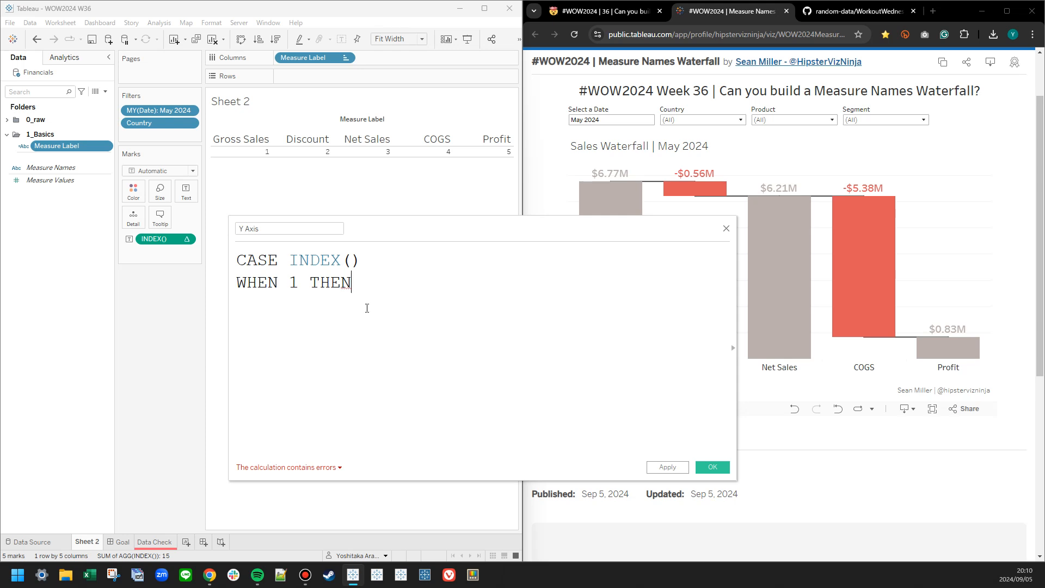
pyautogui.scroll(-1, 366, 308)
pyautogui.press('Return')
pyautogui.press('Tab')
pyautogui.press('BackSpace')
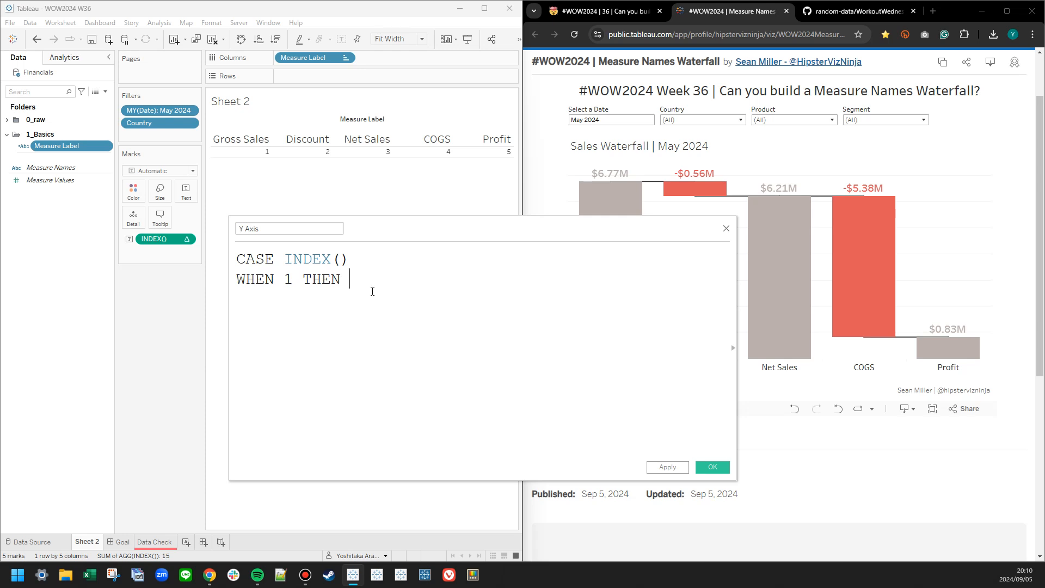
# Complete the WHEN 1 branch of the Y Axis formula with SUM([Gross Sales]).
pyautogui.moveTo(420, 231)
pyautogui.mouseDown()
pyautogui.moveTo(272, 243)
pyautogui.moveTo(434, 226)
pyautogui.mouseUp()
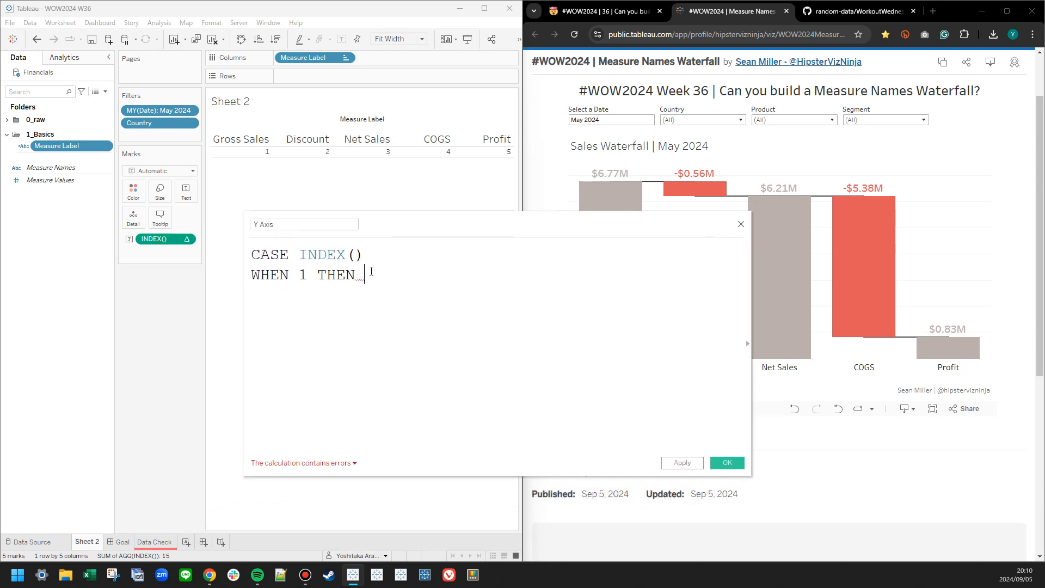
pyautogui.write('SUM(gro')
pyautogui.press('Return')
pyautogui.write(')')
pyautogui.press('Return')
# Add the partial branch WHEN 2 THEN SUM([Gross Sales]) - to the Y Axis formula and save the field.
pyautogui.write('WHEN 2 THEN')
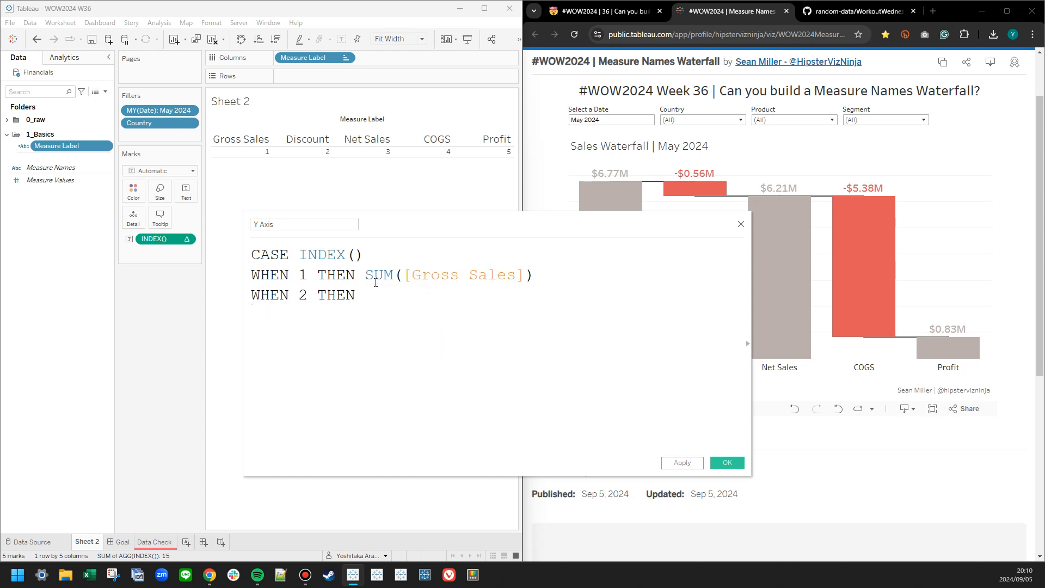
pyautogui.write(' SUM(')
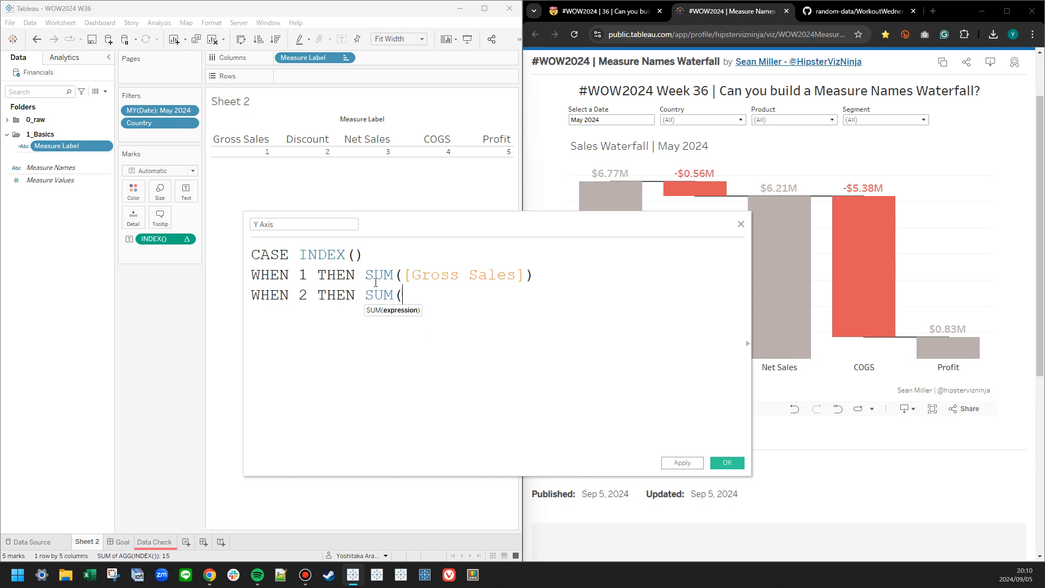
pyautogui.write('gro')
pyautogui.press('Return')
pyautogui.write(') -')
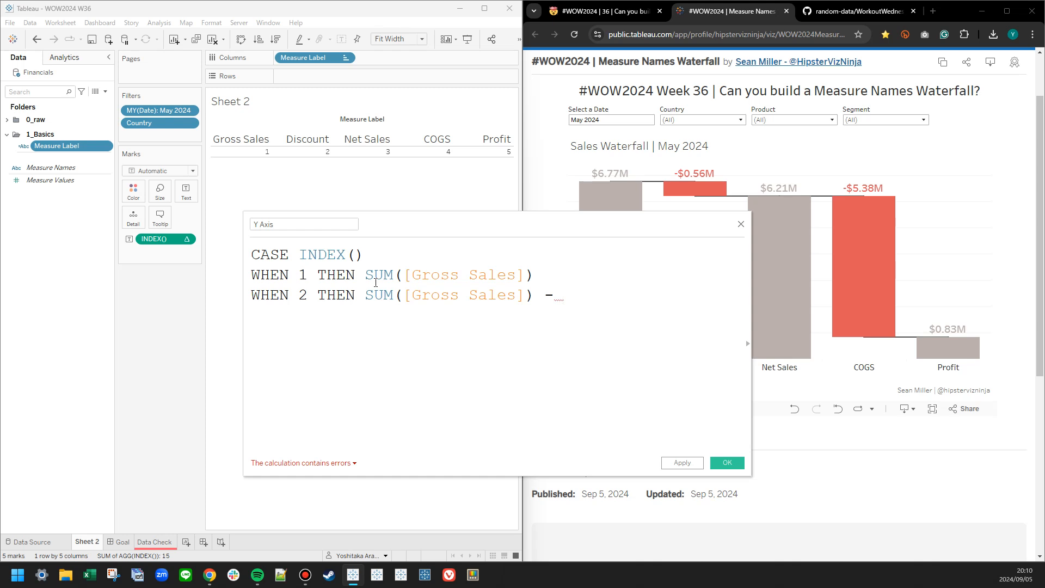
pyautogui.moveTo(401, 236); pyautogui.dragTo(213, 237)
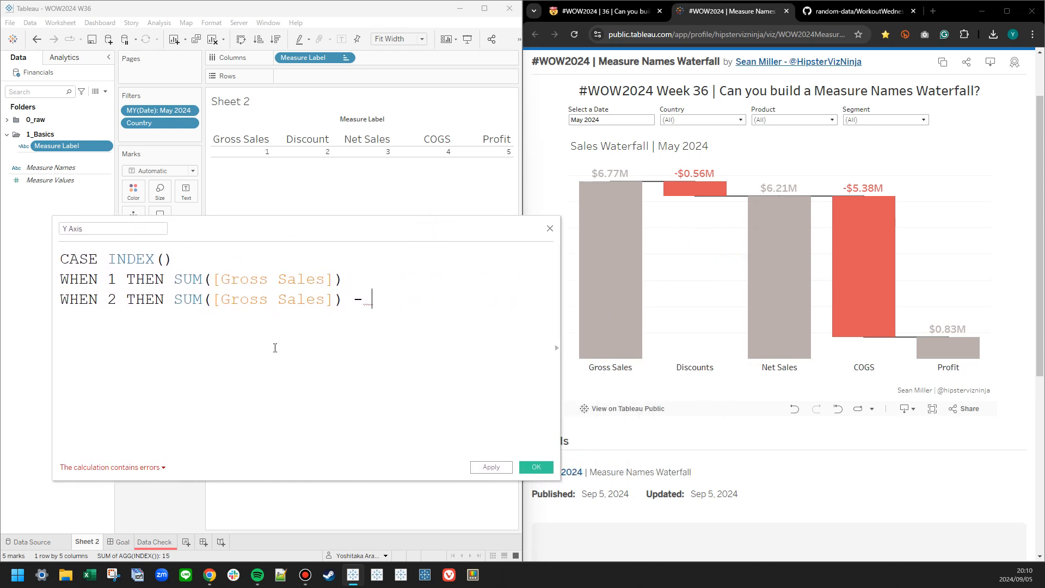
pyautogui.doubleClick(235, 279)
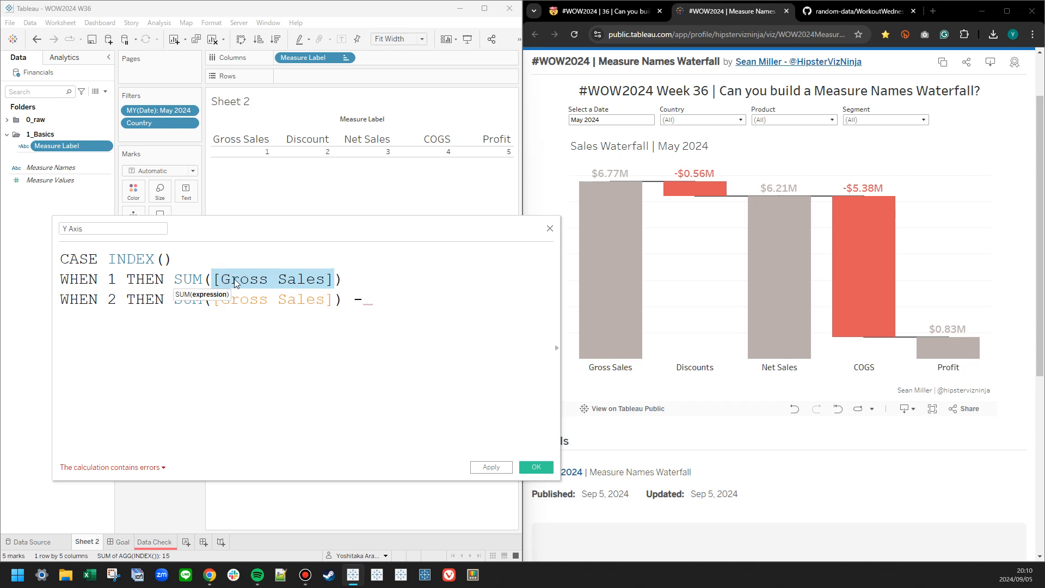
pyautogui.click(300, 380)
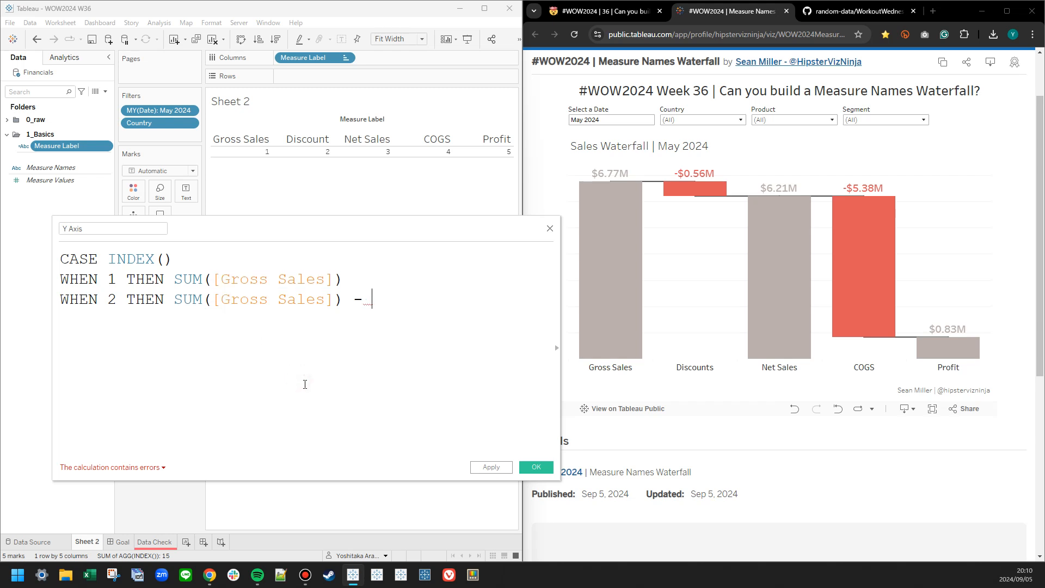
pyautogui.click(536, 467)
# Create an empty calculated field named Gross Sales* and save it.
pyautogui.rightClick(47, 215)
pyautogui.click(61, 220)
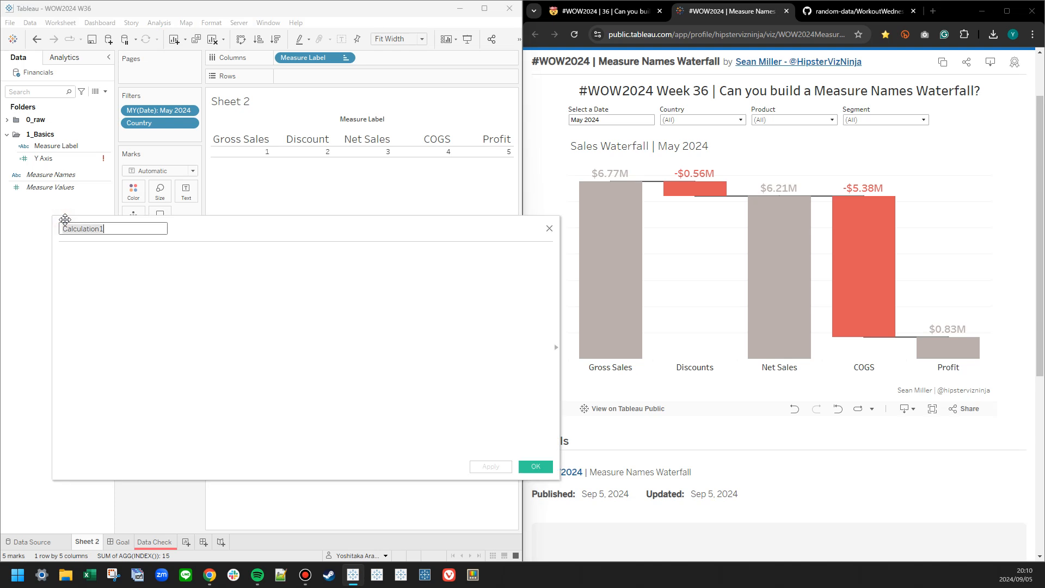
pyautogui.write('Gross Sales*')
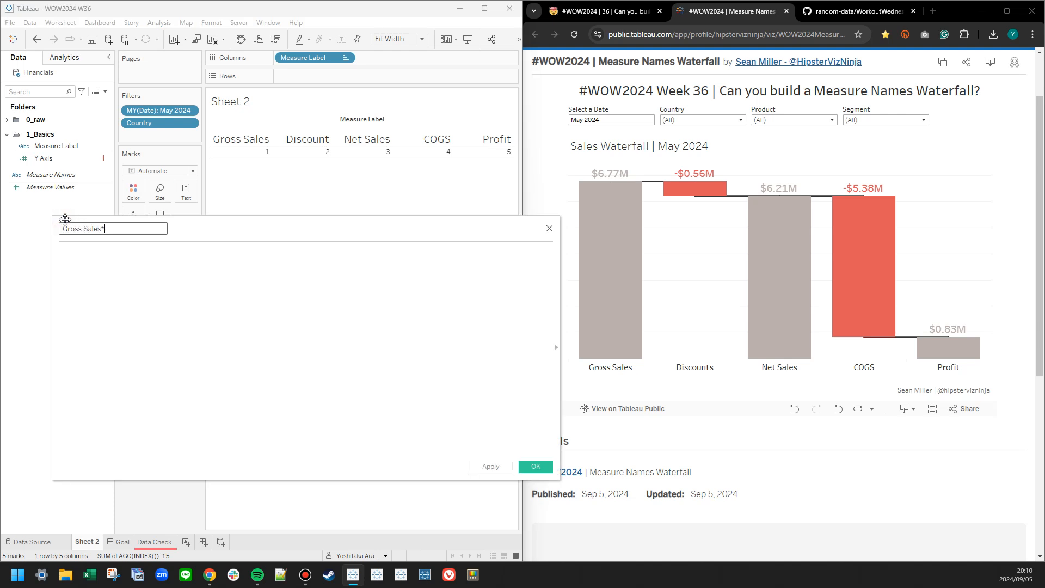
pyautogui.click(535, 467)
# Expand the 0_raw folder and create a set from the Product field with no members selected.
pyautogui.click(6, 120)
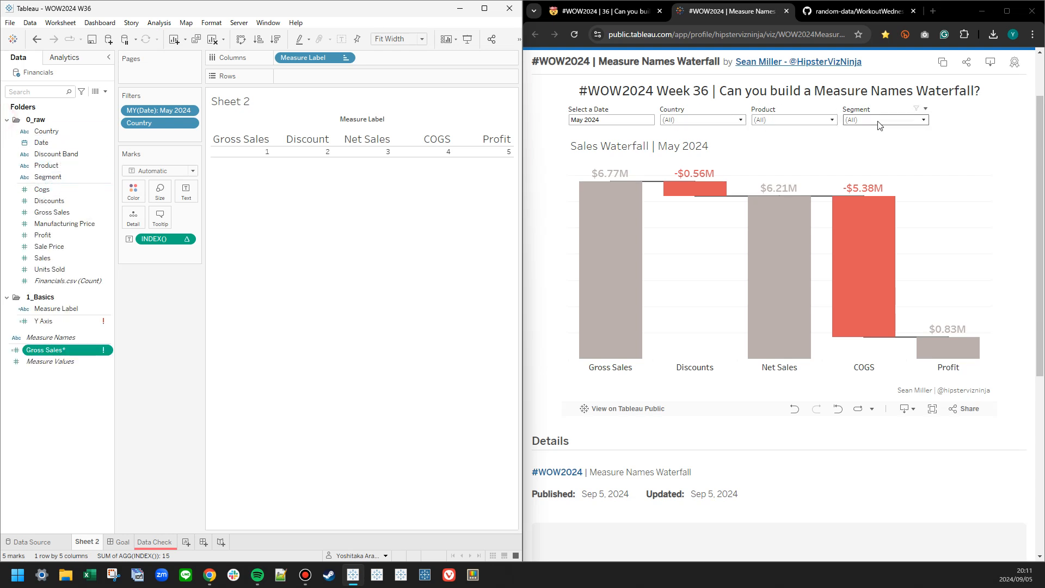
pyautogui.rightClick(64, 164)
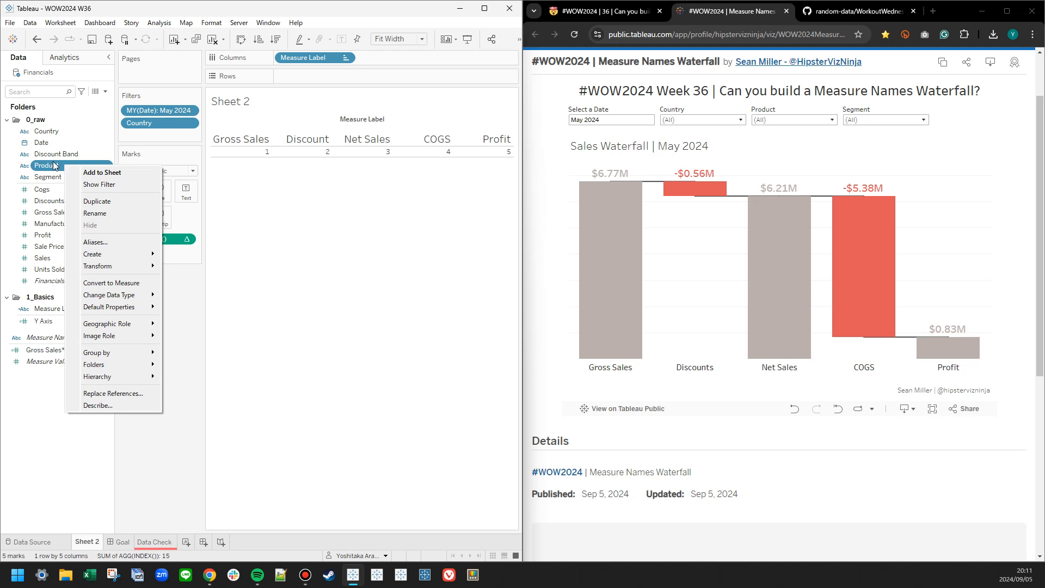
pyautogui.click(54, 165)
pyautogui.rightClick(43, 164)
pyautogui.click(43, 179)
pyautogui.rightClick(52, 167)
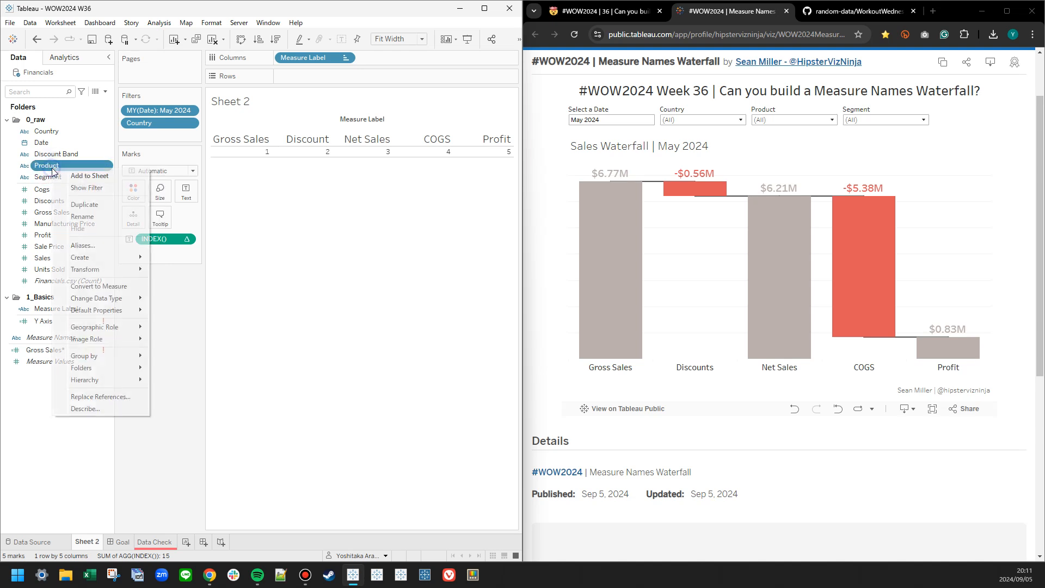
pyautogui.moveTo(109, 251)
pyautogui.click(187, 272)
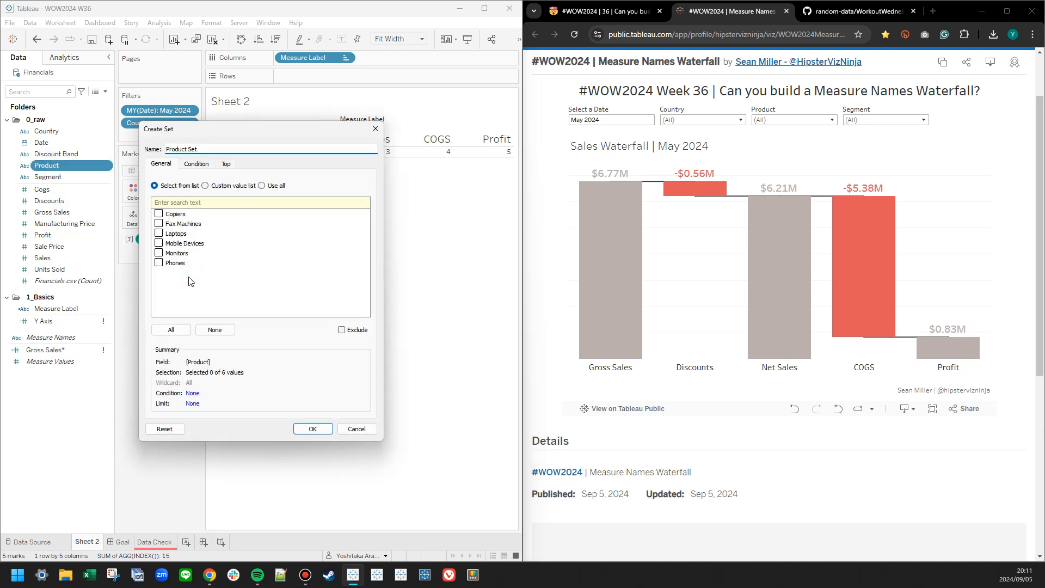
pyautogui.click(313, 429)
# Start a set from the Segment field, include all members, then exclude Midmarket, Enterprise, Channel Partners and Government.
pyautogui.moveTo(52, 176); pyautogui.dragTo(68, 315)
pyautogui.rightClick(49, 177)
pyautogui.moveTo(109, 266)
pyautogui.click(190, 289)
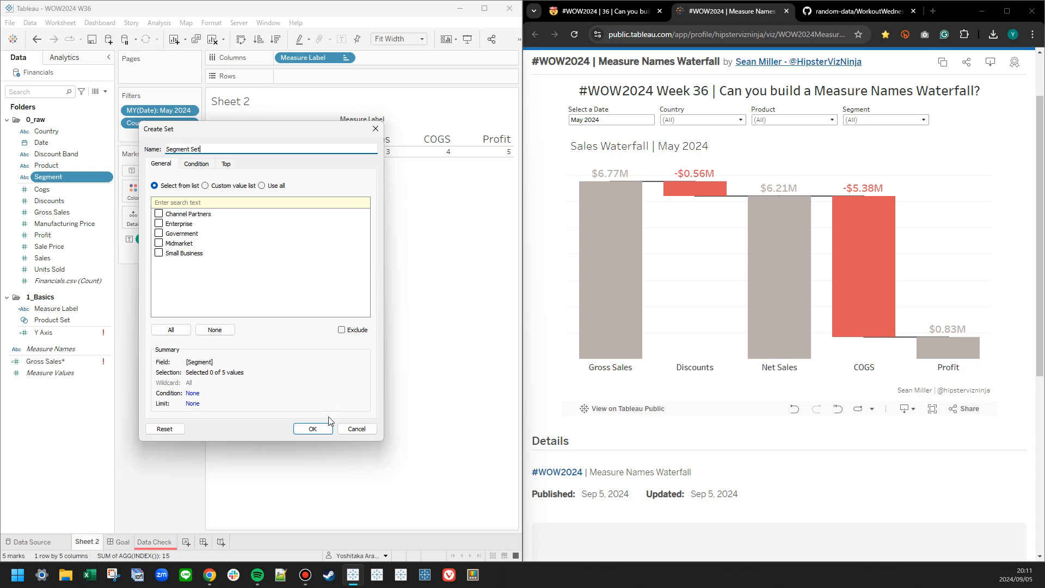
pyautogui.click(171, 329)
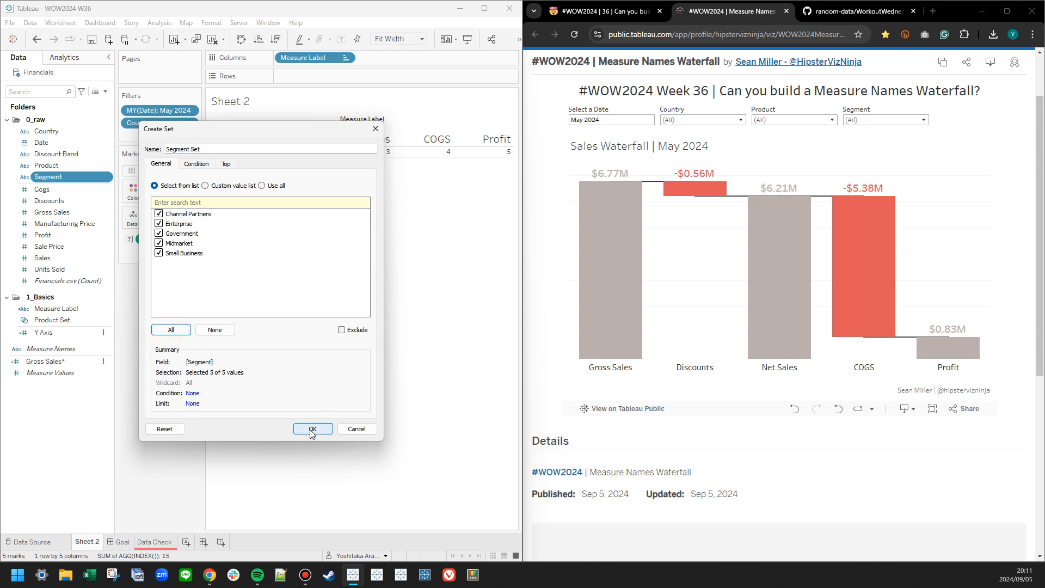
pyautogui.click(161, 245)
pyautogui.click(163, 234)
pyautogui.click(159, 224)
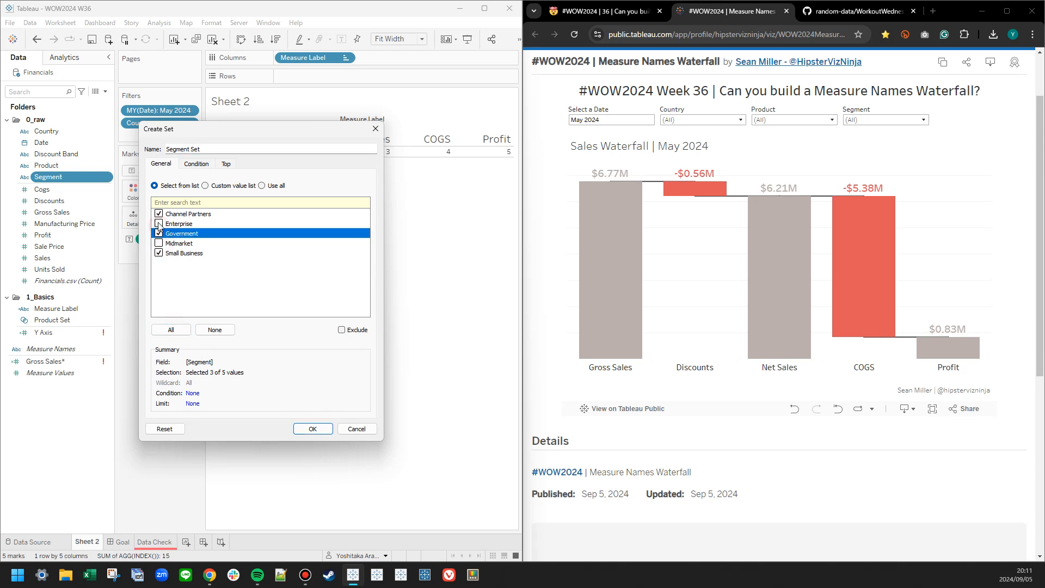
pyautogui.click(158, 214)
pyautogui.click(158, 233)
# Filter the published waterfall to the Channel Partners segment and the Monitors product.
pyautogui.click(874, 120)
pyautogui.click(849, 143)
pyautogui.click(849, 154)
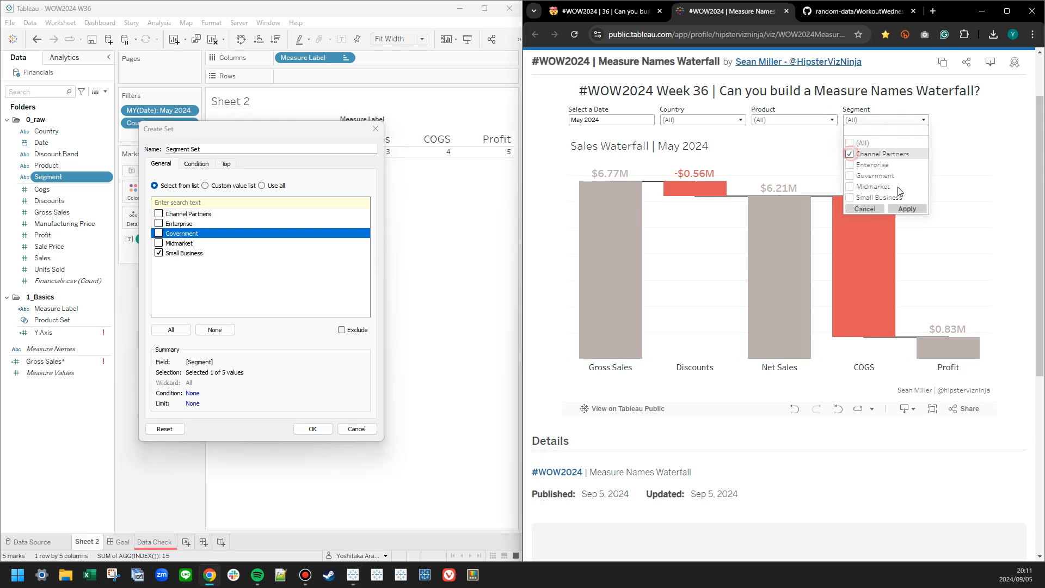
pyautogui.click(907, 208)
pyautogui.click(769, 132)
pyautogui.click(759, 142)
pyautogui.click(813, 166)
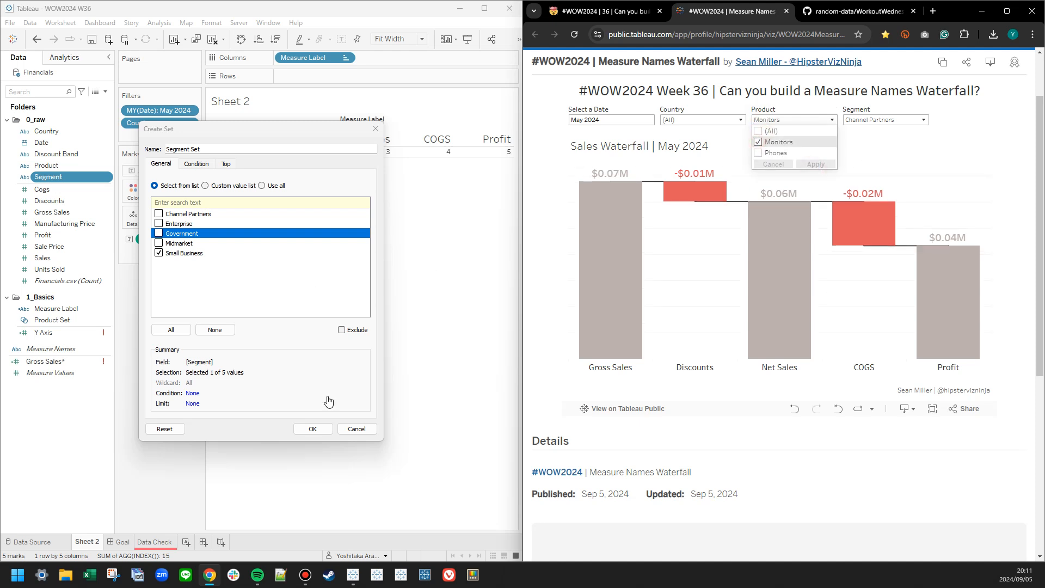
# Make Channel Partners the only member of the Segment Set and save the set.
pyautogui.click(158, 252)
pyautogui.click(158, 213)
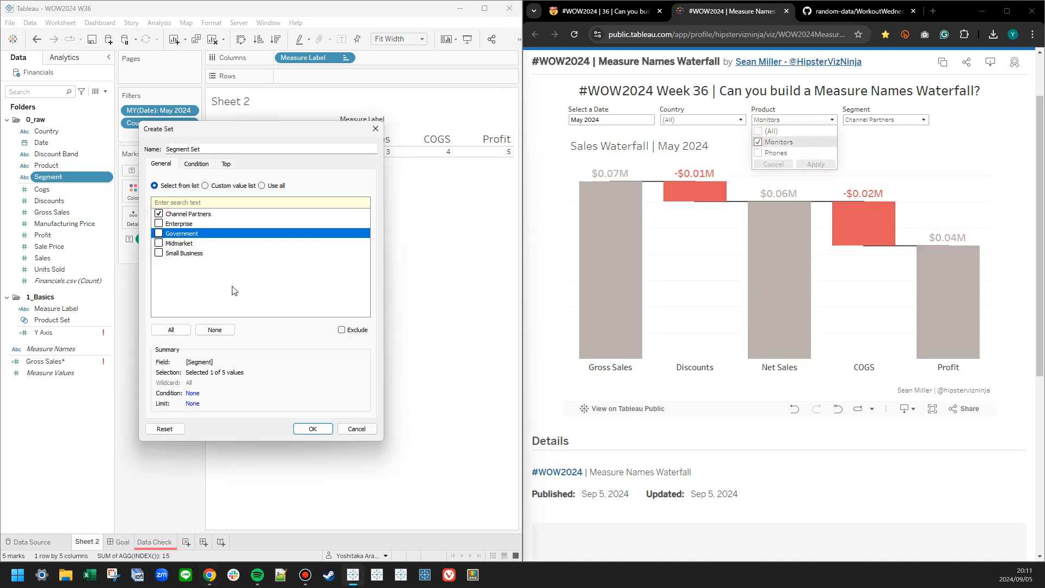
pyautogui.click(313, 429)
# Open the Product Set for editing to examine its members, and close it.
pyautogui.moveTo(55, 188); pyautogui.dragTo(62, 334)
pyautogui.rightClick(62, 334)
pyautogui.rightClick(46, 320)
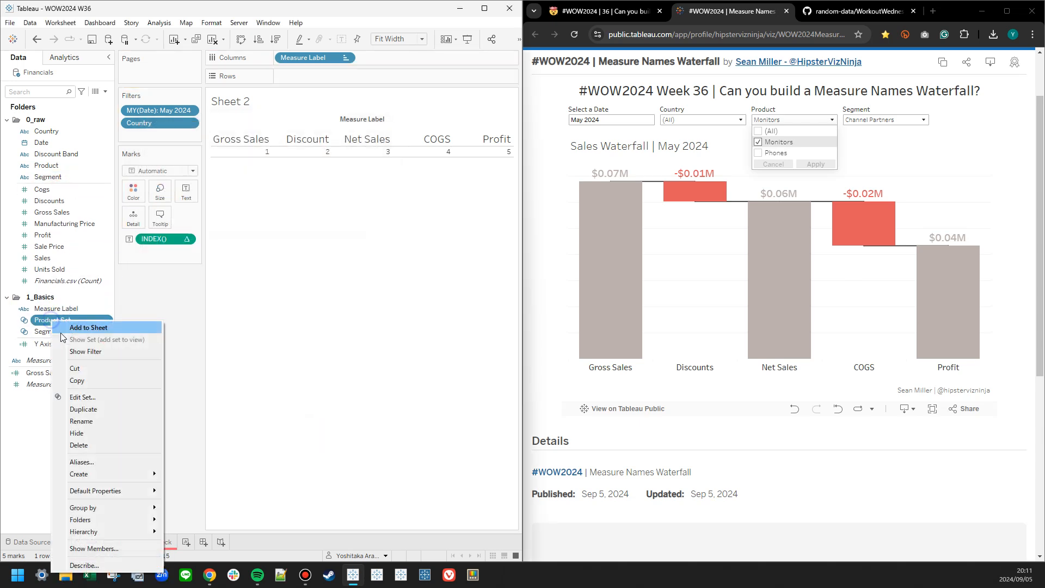
pyautogui.click(82, 397)
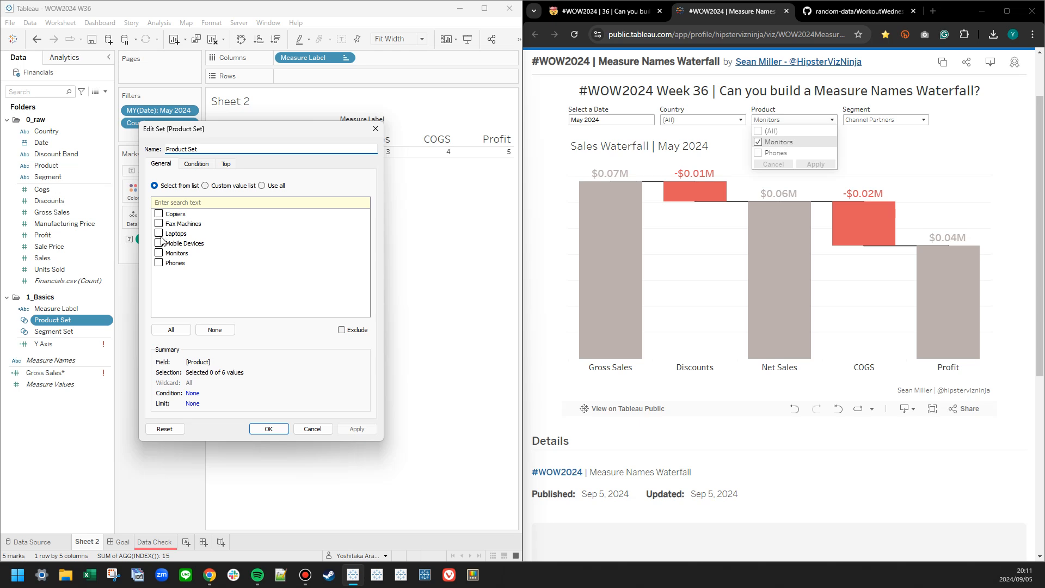
pyautogui.click(269, 429)
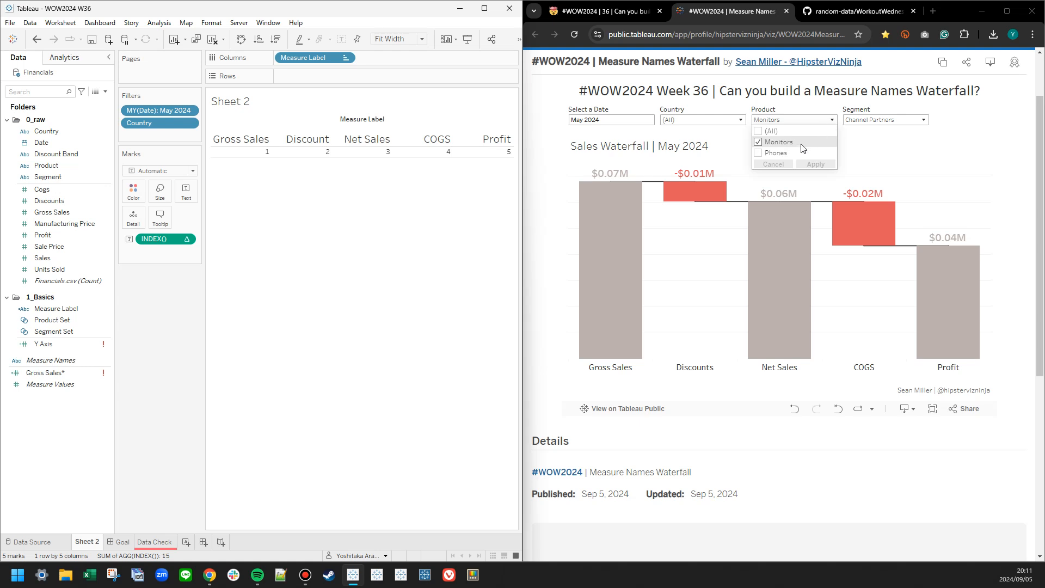
# Reset the Product and Segment filters of the published waterfall to all values.
pyautogui.click(875, 120)
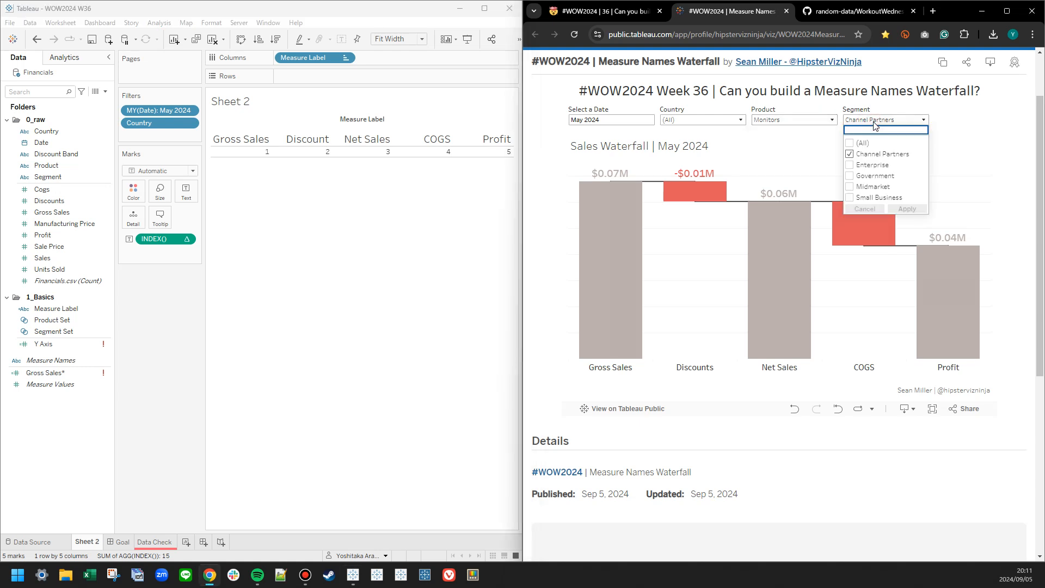
pyautogui.click(800, 122)
pyautogui.click(801, 122)
pyautogui.click(758, 131)
pyautogui.click(819, 162)
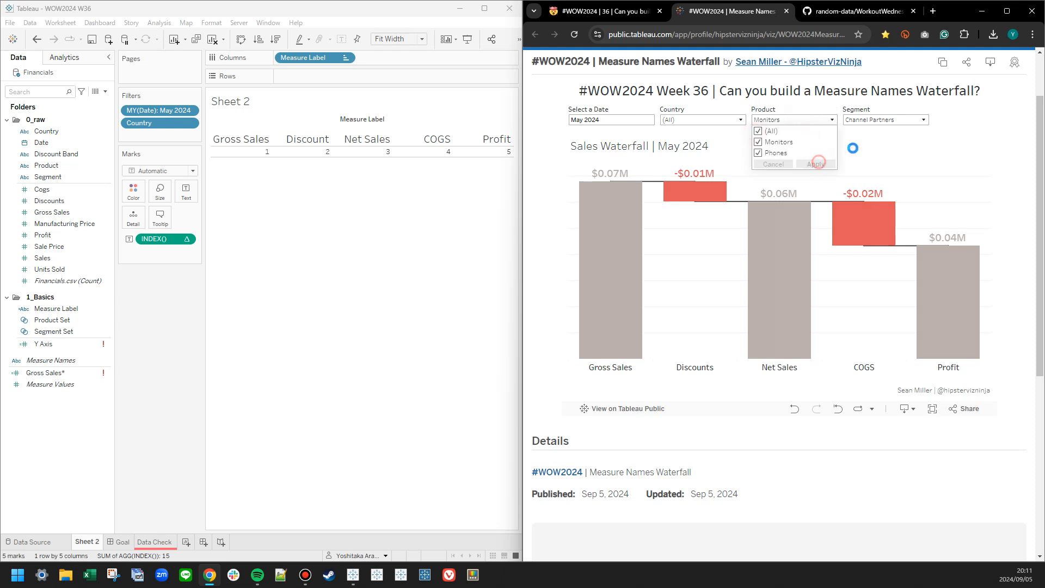
pyautogui.click(884, 120)
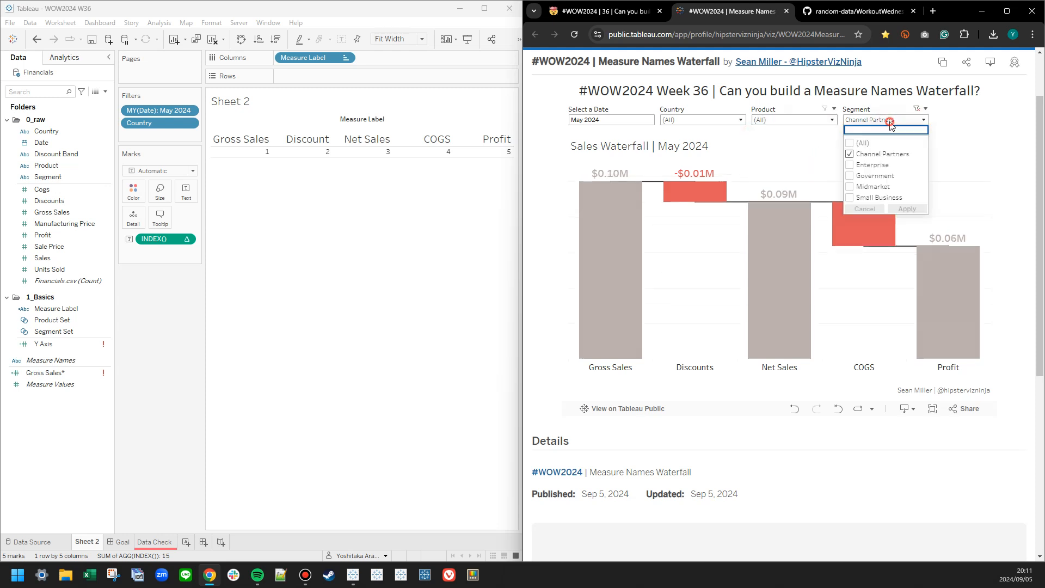
pyautogui.click(858, 143)
pyautogui.click(907, 208)
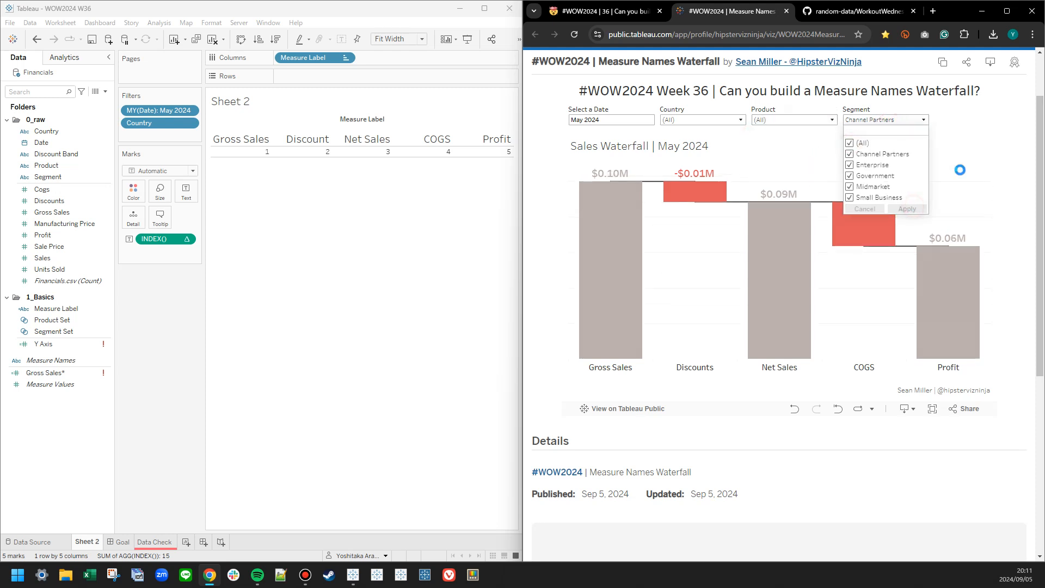
# Filter the published waterfall to the Copiers product and examine which segments its Segment filter offers.
pyautogui.click(808, 121)
pyautogui.click(757, 143)
pyautogui.click(758, 154)
pyautogui.click(817, 219)
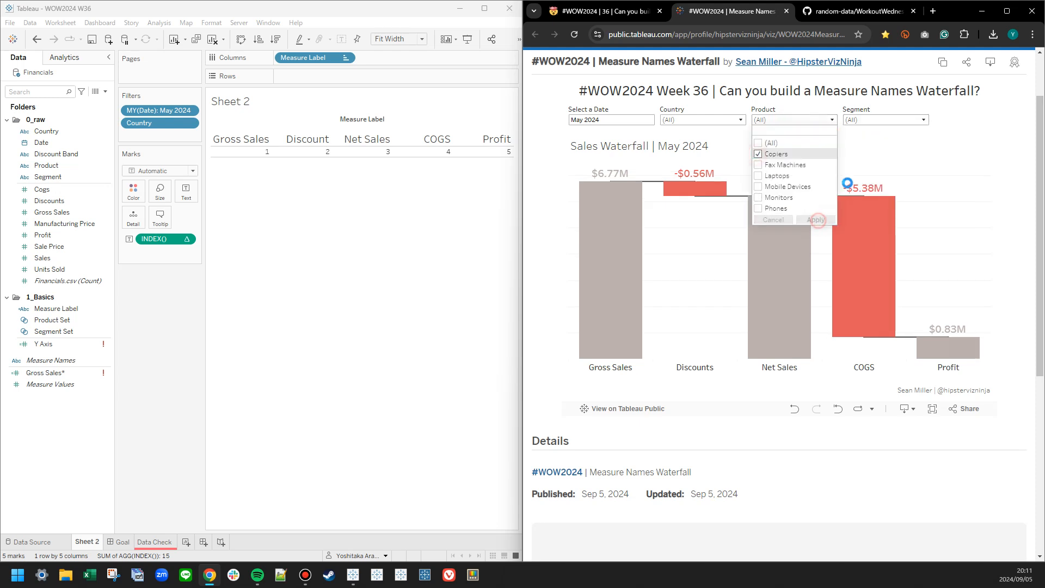
pyautogui.click(910, 122)
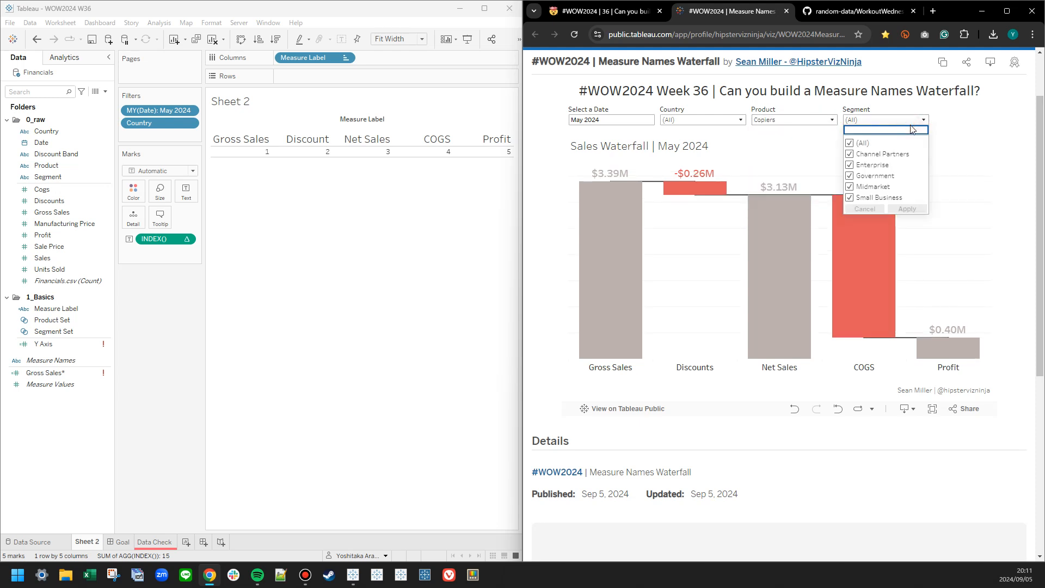
pyautogui.click(908, 121)
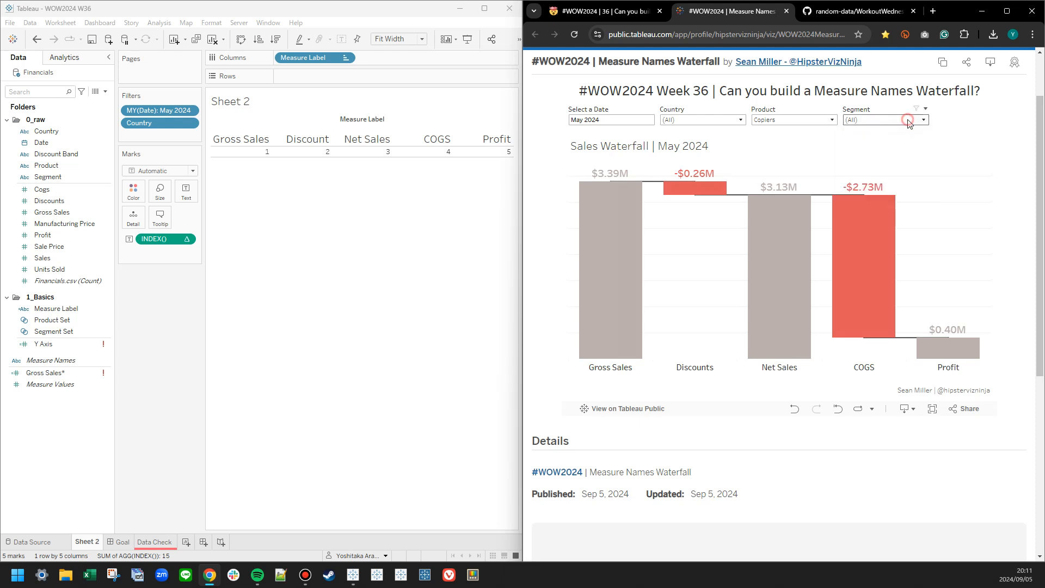
# Clear the Columns and Marks pills on the Data Check sheet and add Product and Segment after Country in Rows.
pyautogui.click(156, 542)
pyautogui.moveTo(301, 58); pyautogui.dragTo(60, 224)
pyautogui.moveTo(165, 227); pyautogui.dragTo(77, 236)
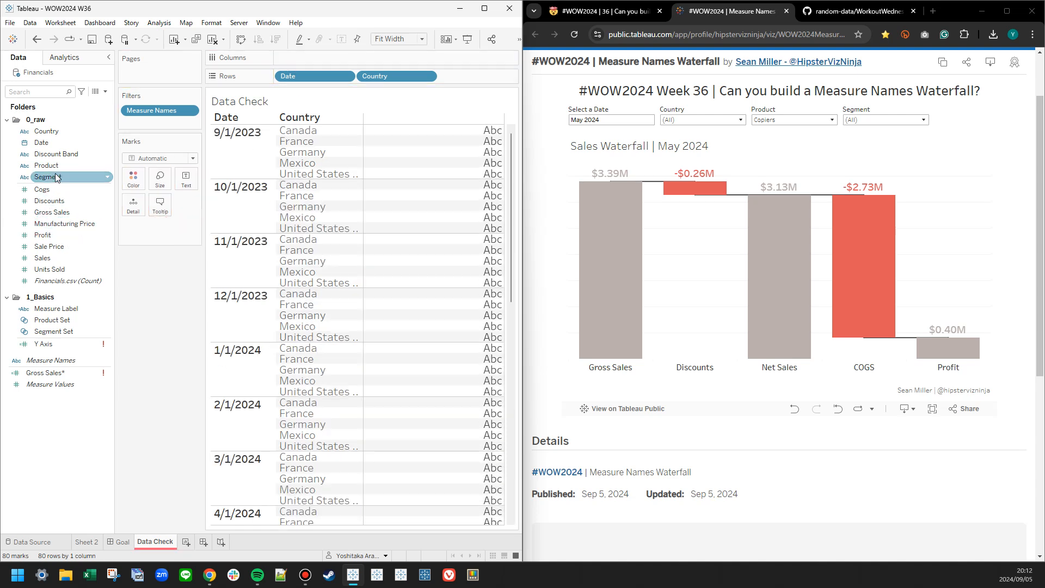
pyautogui.moveTo(46, 165); pyautogui.dragTo(479, 77)
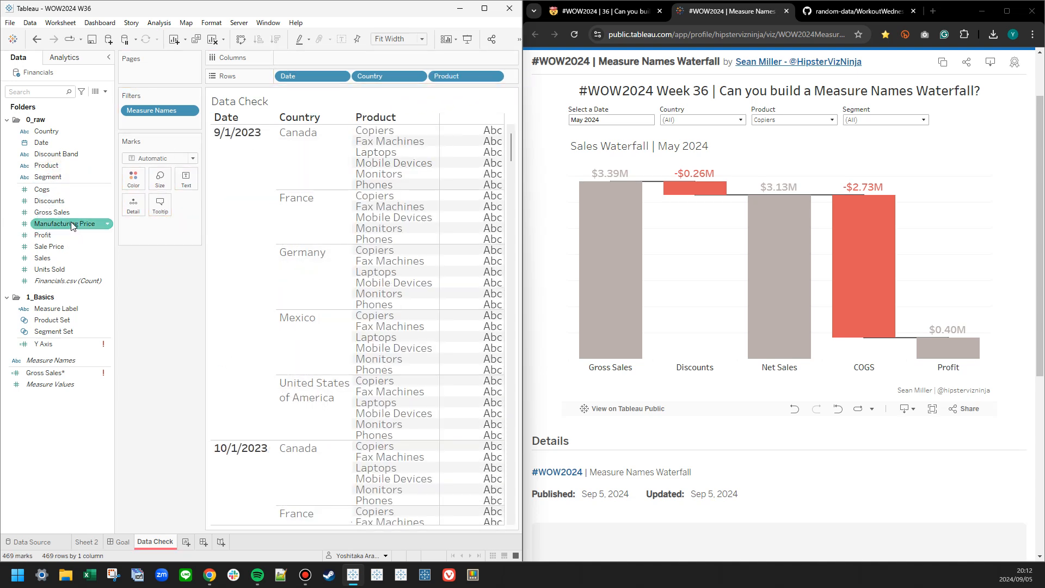
pyautogui.moveTo(61, 176); pyautogui.dragTo(516, 77)
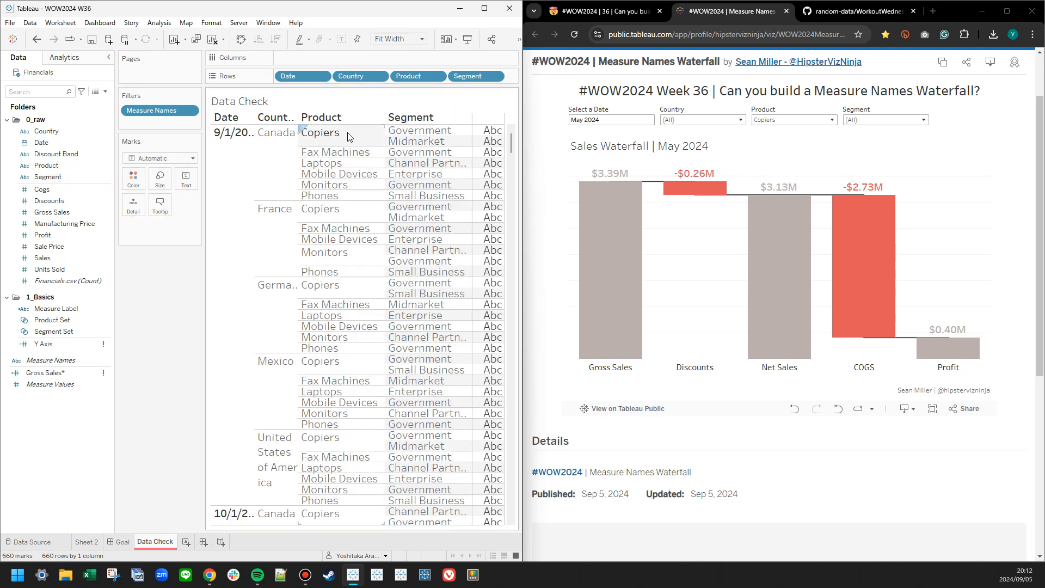
# Examine the Segment and Product filter lists of the published waterfall again.
pyautogui.click(861, 120)
pyautogui.click(861, 120)
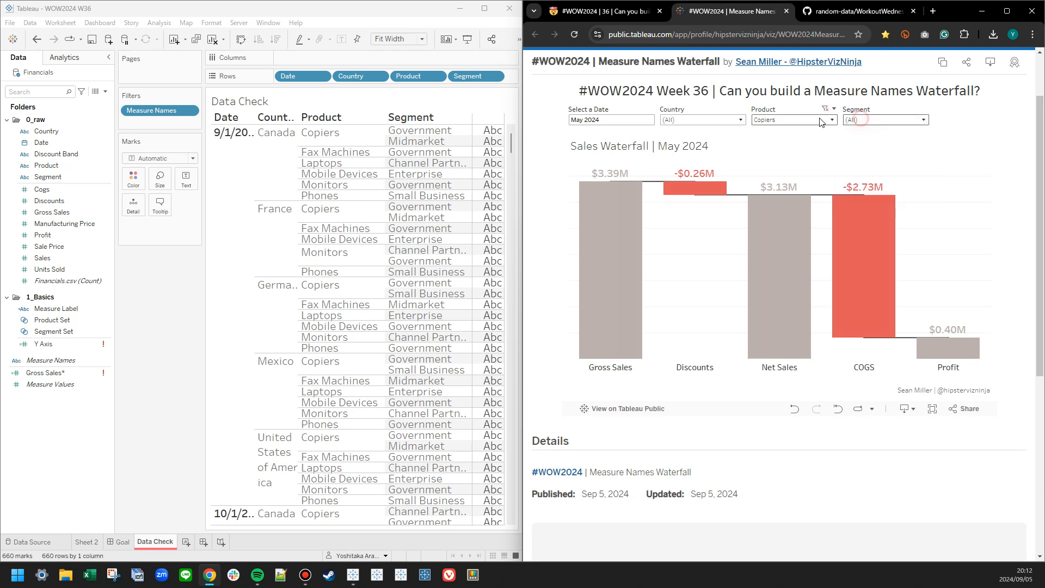
pyautogui.click(810, 119)
pyautogui.click(811, 119)
# Return to Sheet 2 and delete the Product Set from the 1_Basics folder.
pyautogui.click(87, 541)
pyautogui.click(75, 282)
pyautogui.rightClick(58, 320)
pyautogui.click(96, 441)
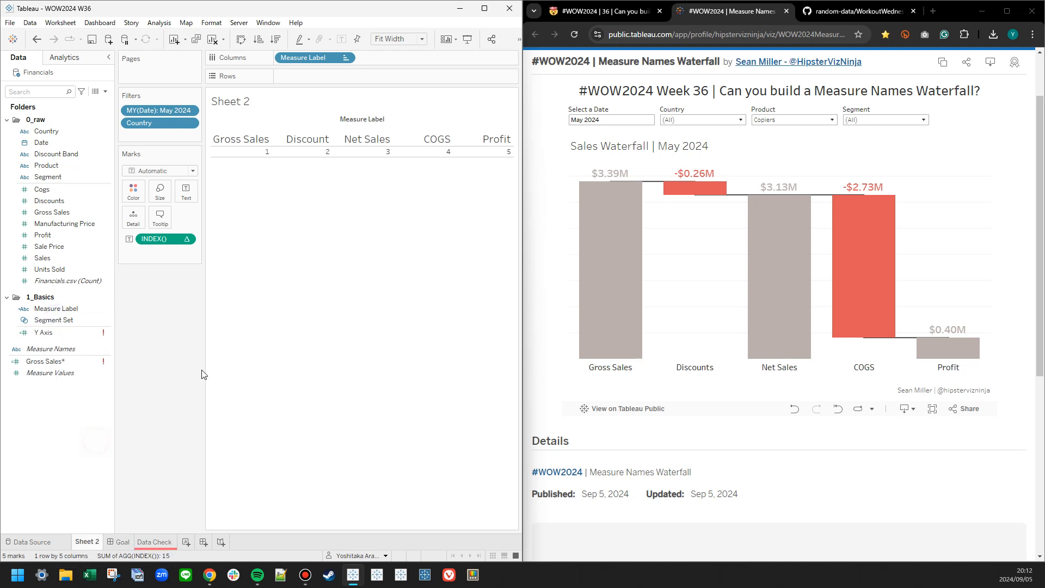
# Start a calculated field from the Product dimension and name it Product.
pyautogui.rightClick(53, 166)
pyautogui.moveTo(126, 260)
pyautogui.click(178, 260)
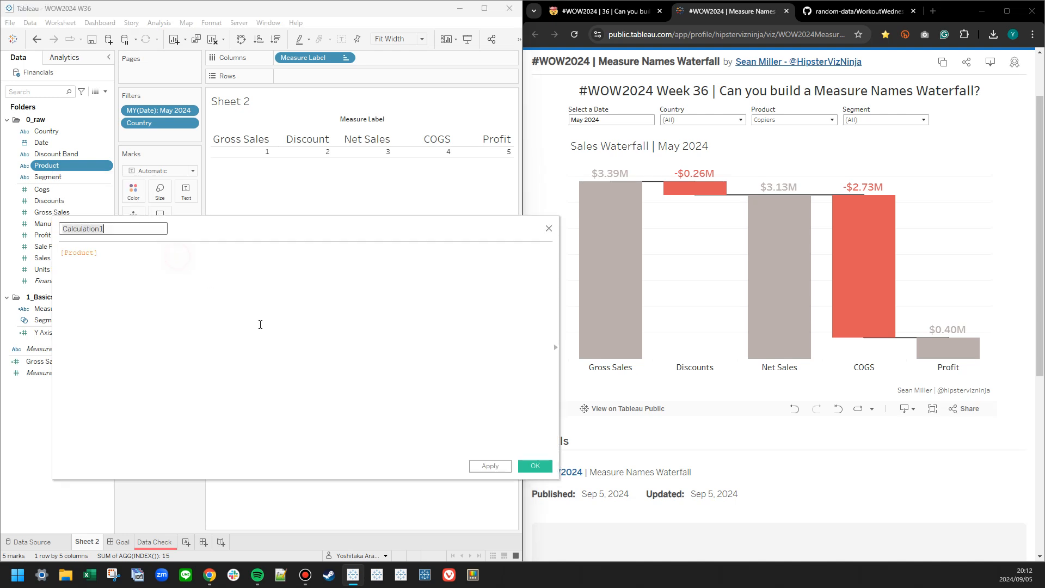
pyautogui.write('Product')
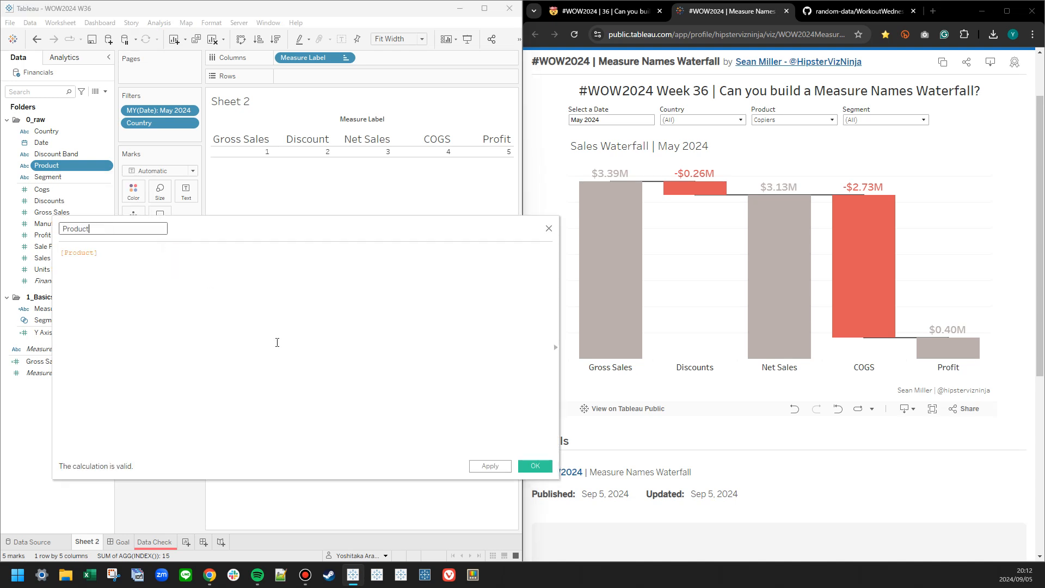
pyautogui.press('Tab')
pyautogui.press('Right')
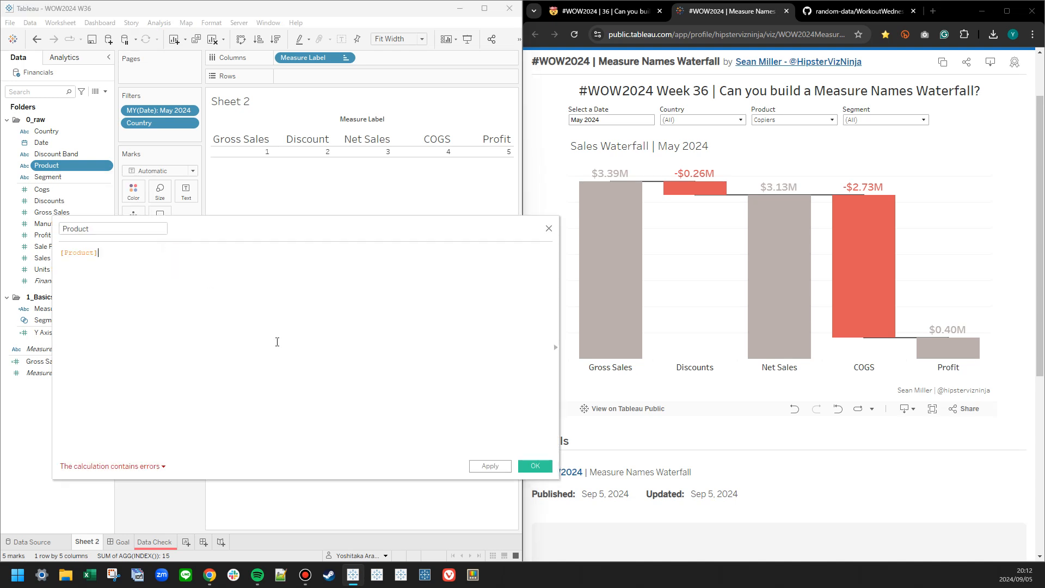
# Insert the comment line "// To let the set behave" above [Product] in the formula and enlarge the formula text.
pyautogui.press('Home')
pyautogui.press('Return')
pyautogui.write('// T')
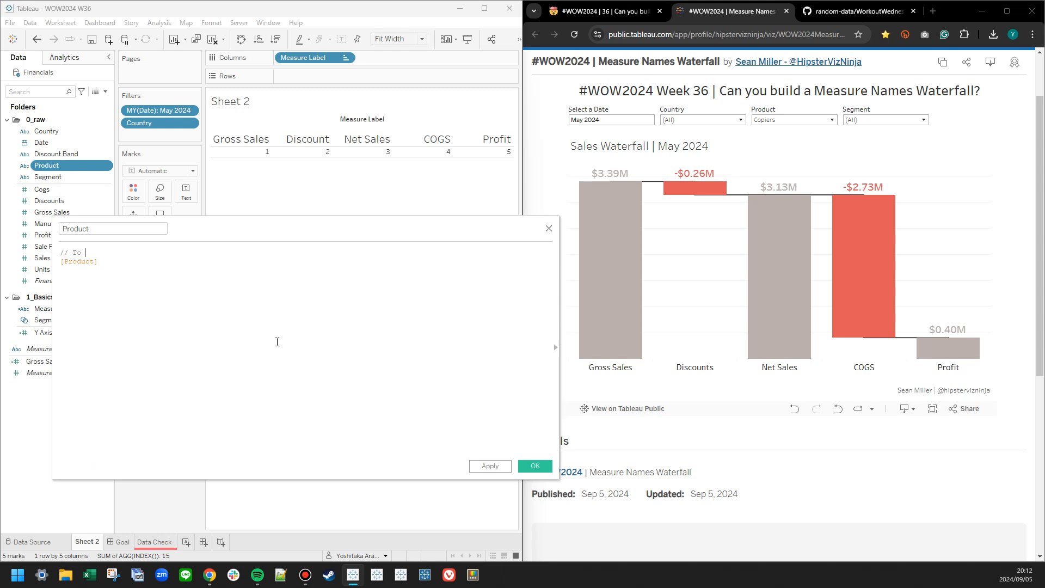
pyautogui.scroll(8, 217, 368)
pyautogui.scroll(-1, 208, 375)
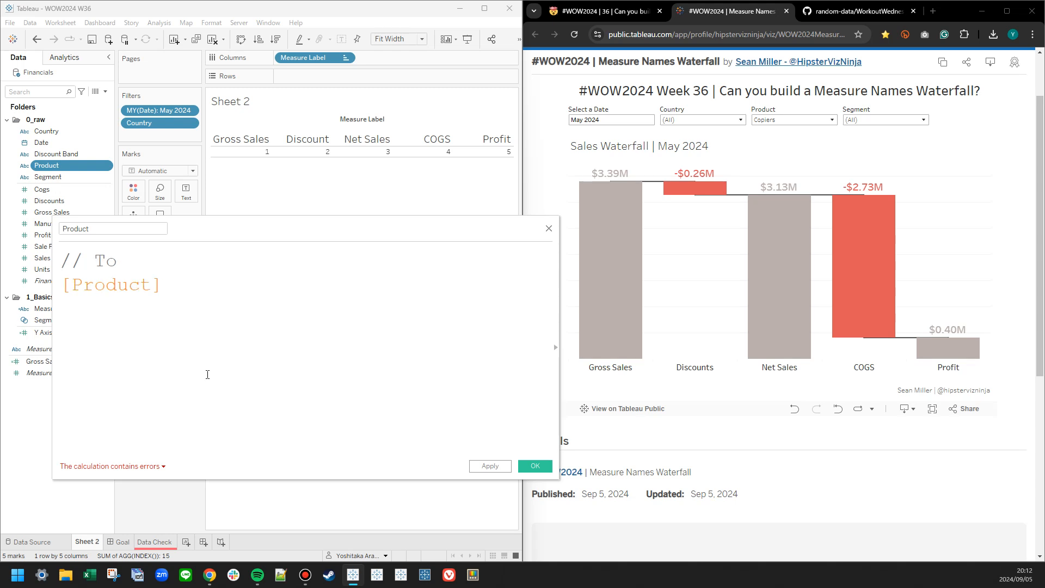
pyautogui.write('let the ')
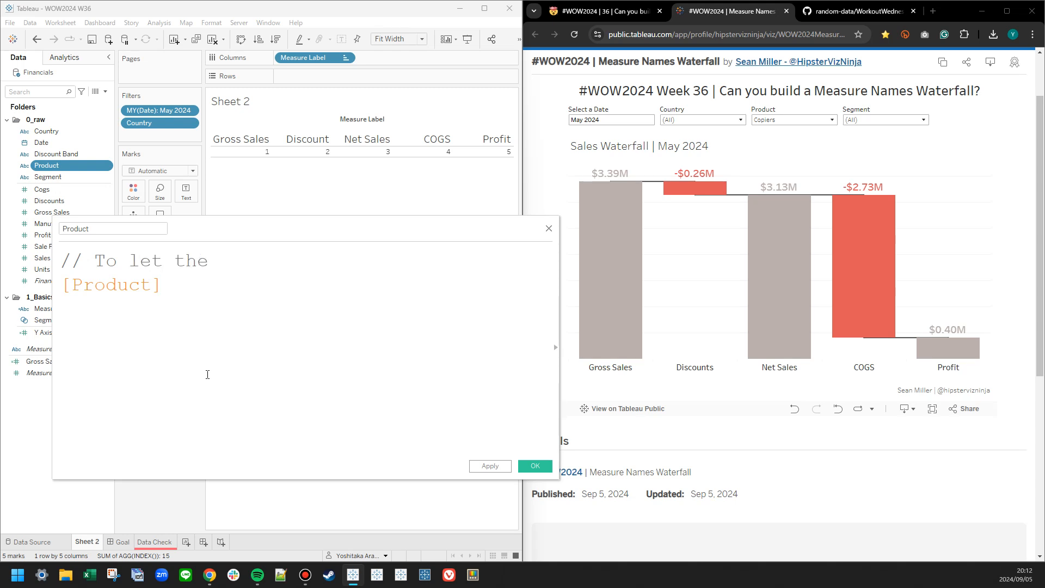
pyautogui.write('set behave')
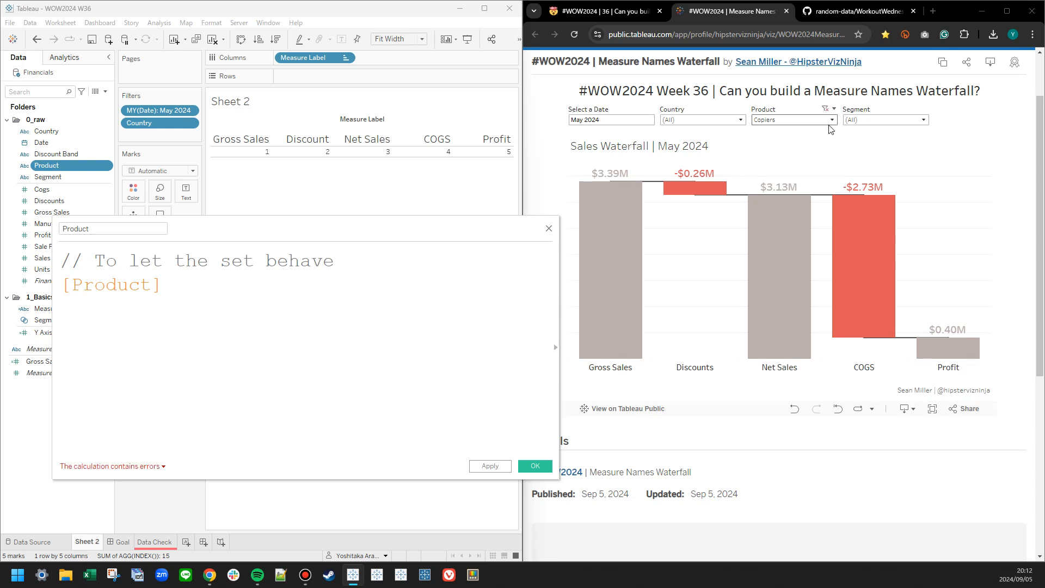
# Check the published waterfall's Product filter list and extend the calculation's comment with "like a filter with".
pyautogui.click(848, 121)
pyautogui.click(805, 120)
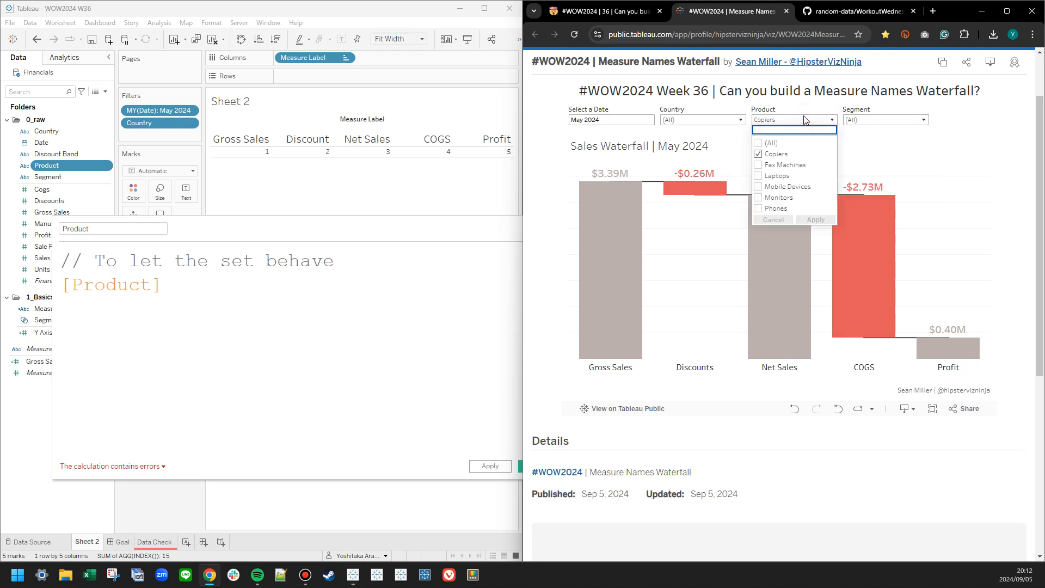
pyautogui.click(263, 367)
pyautogui.click(355, 260)
pyautogui.write('like ')
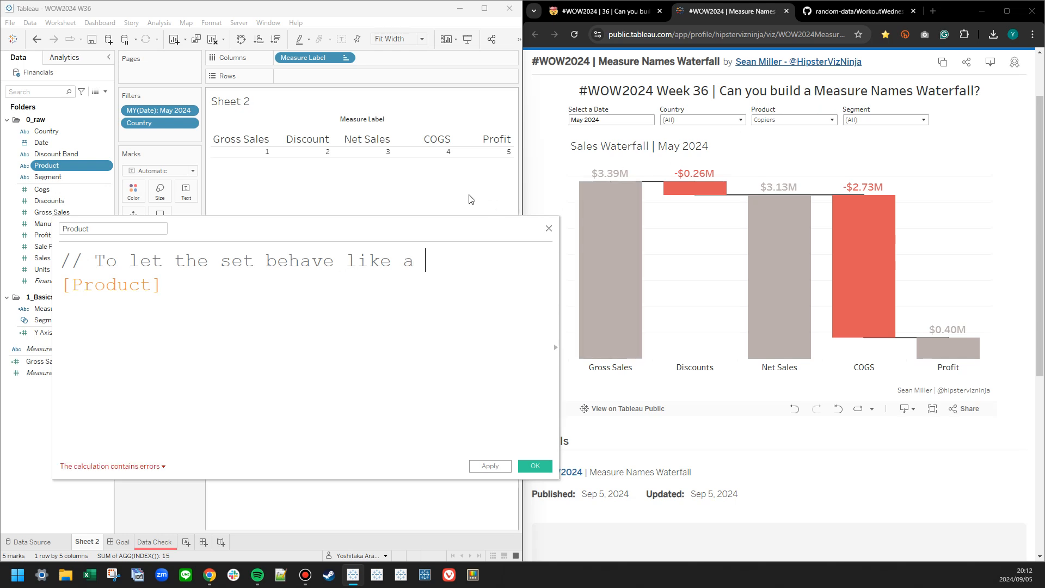
pyautogui.write('a filter with ')
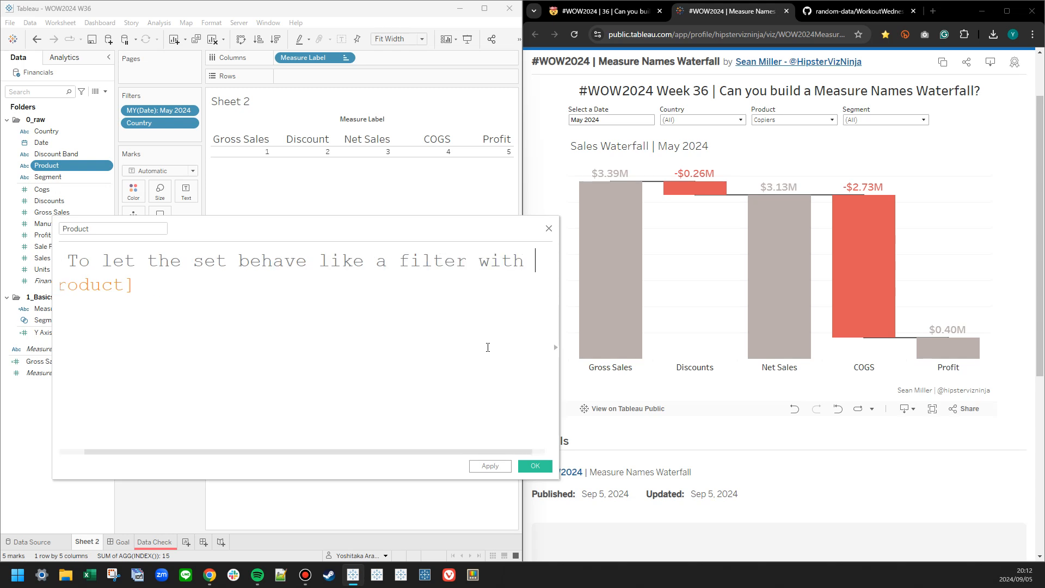
pyautogui.write('""')
pyautogui.write('Related')
pyautogui.write(' Values')
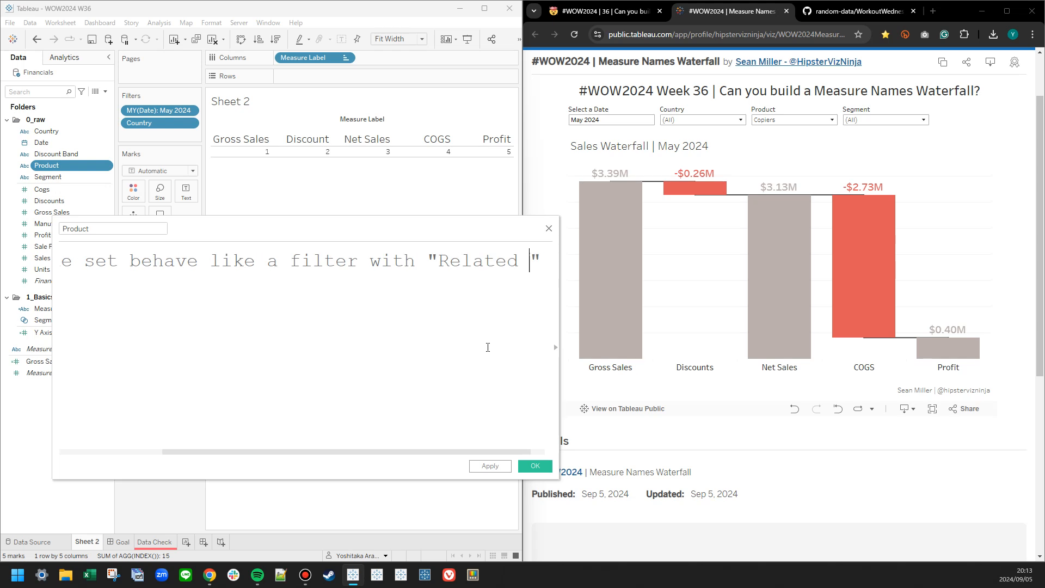
# Complete the comment so that it ends with the "Related Values" option.
pyautogui.press('Right')
pyautogui.write('option')
pyautogui.click(262, 261)
pyautogui.write('the')
pyautogui.moveTo(393, 452); pyautogui.dragTo(453, 448)
pyautogui.click(233, 371)
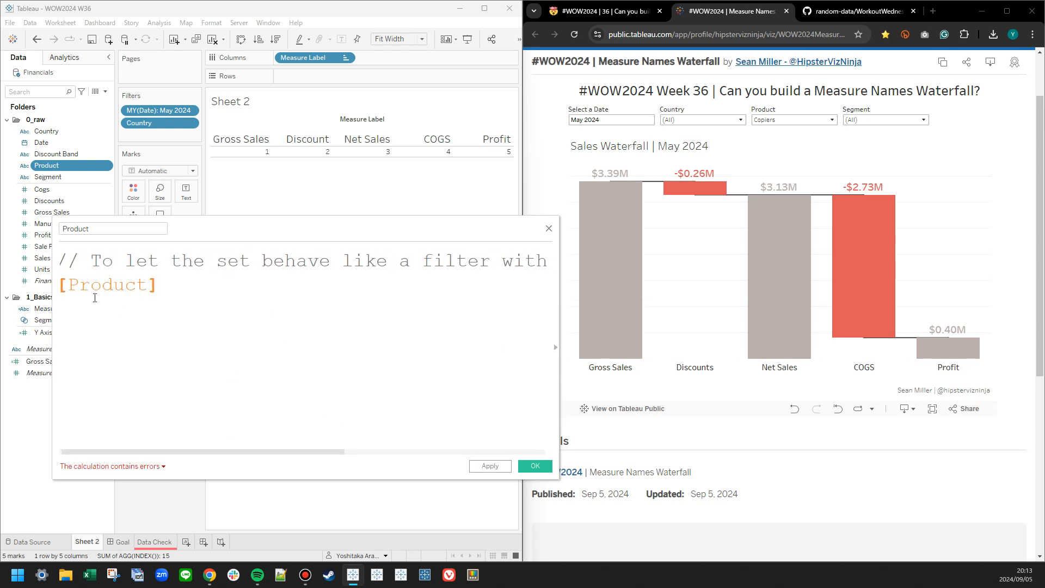
# Wrap [Product] in a condition so the formula reads IF [Segment Set] THEN [Product] END.
pyautogui.click(60, 284)
pyautogui.press('Left')
pyautogui.press('Left')
pyautogui.press('Right')
pyautogui.press('Right')
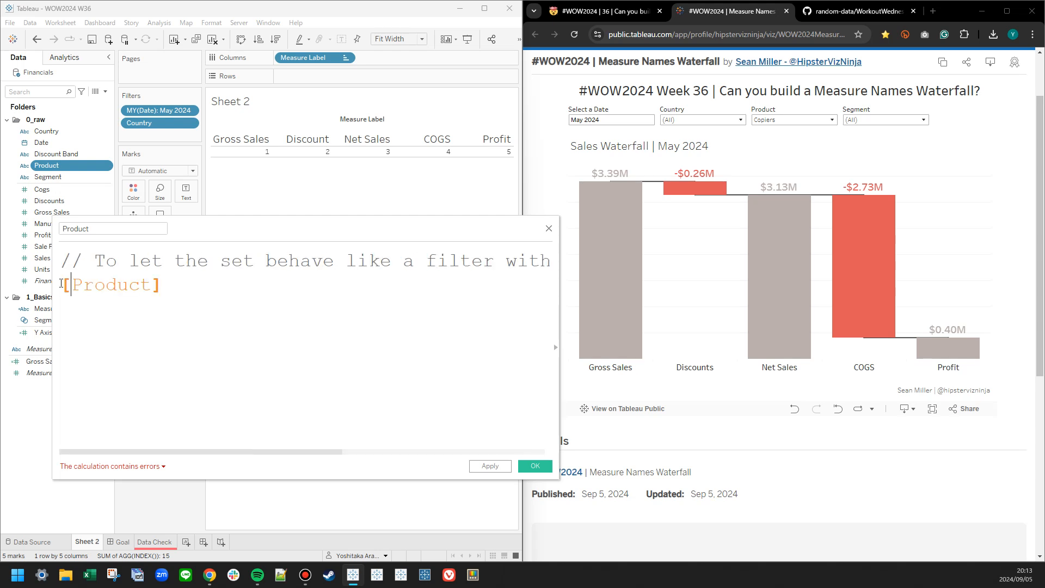
pyautogui.write('IF')
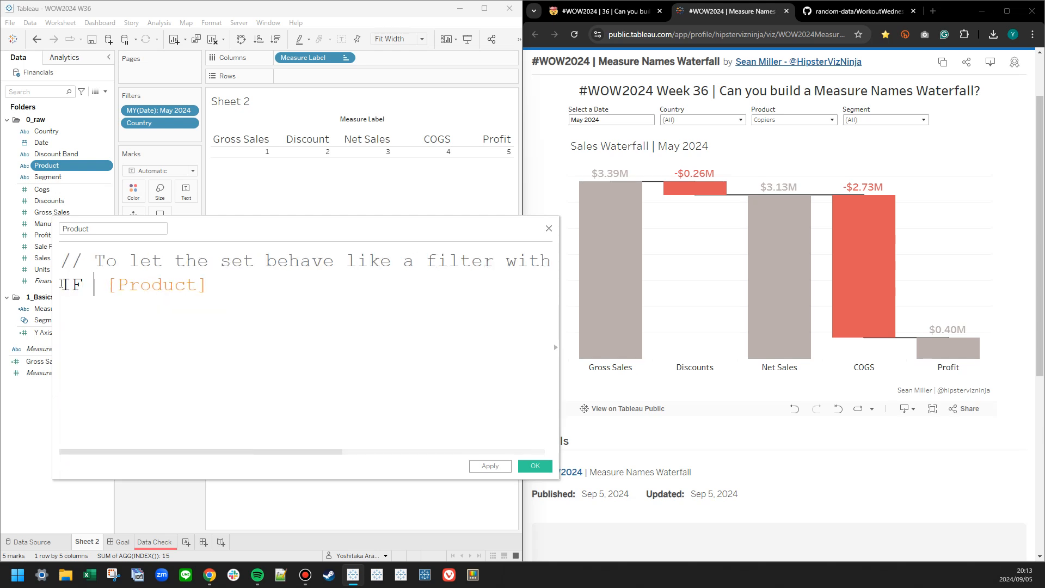
pyautogui.moveTo(47, 321); pyautogui.dragTo(87, 316)
pyautogui.press('Left')
pyautogui.press('Left')
pyautogui.press('Left')
pyautogui.press('Left')
pyautogui.press('Left')
pyautogui.press('Left')
pyautogui.press('Left')
pyautogui.press('Left')
pyautogui.press('Left')
pyautogui.press('Left')
pyautogui.press('Left')
pyautogui.press('Left')
pyautogui.press('Left')
pyautogui.press('End')
pyautogui.press('Left')
pyautogui.press('Left')
pyautogui.press('Left')
pyautogui.press('Left')
pyautogui.press('Left')
pyautogui.press('Left')
pyautogui.press('Left')
pyautogui.press('Left')
pyautogui.press('Left')
pyautogui.press('Left')
pyautogui.press('Left')
pyautogui.press('Left')
pyautogui.press('Left')
pyautogui.press('Right')
pyautogui.press('Right')
pyautogui.press('Right')
pyautogui.write('THEN')
pyautogui.click(339, 362)
pyautogui.write('END')
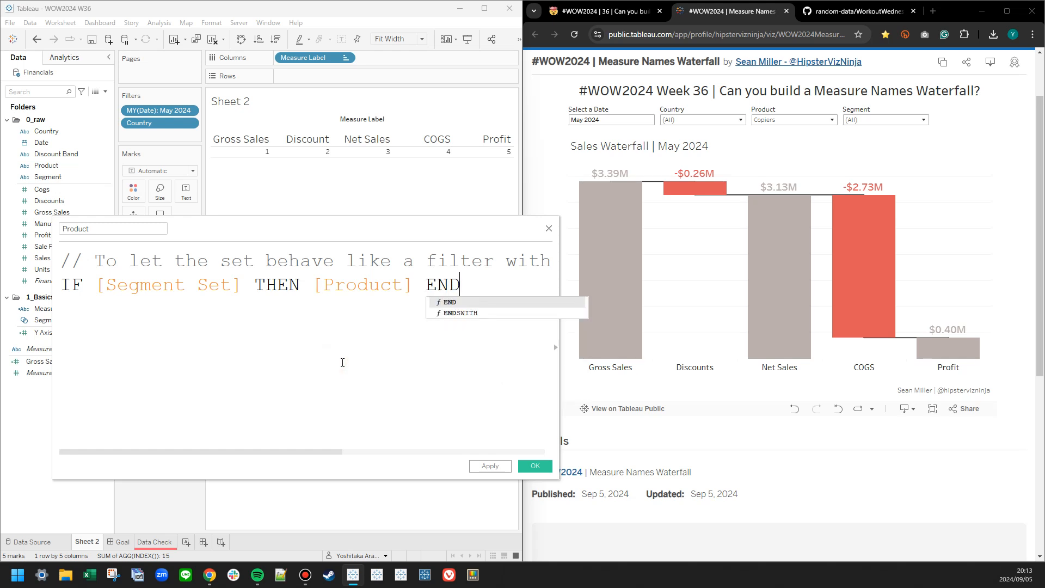
pyautogui.click(342, 362)
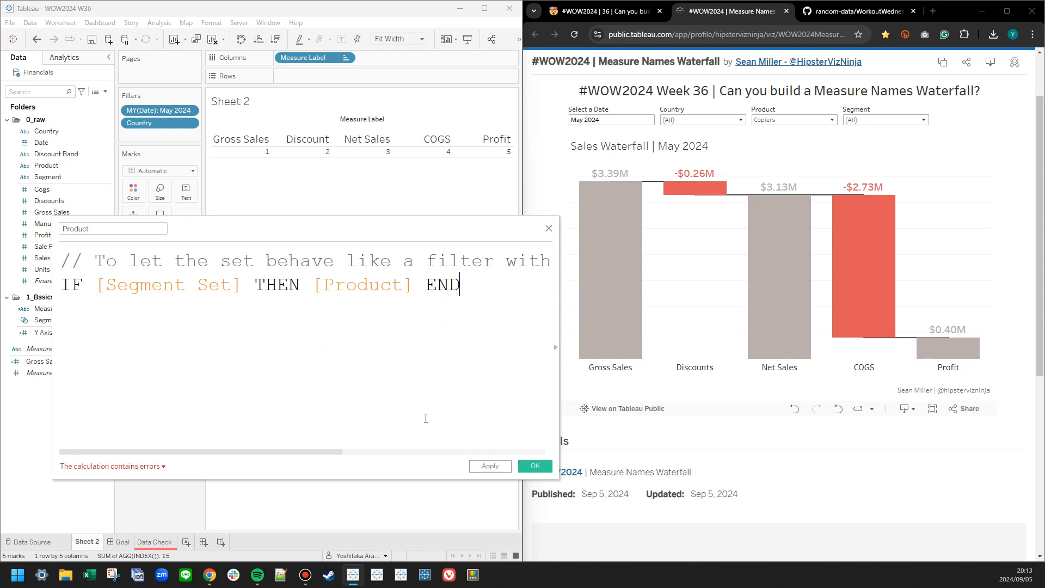
# Check the calculation error, rename the field Product* and save it.
pyautogui.click(164, 467)
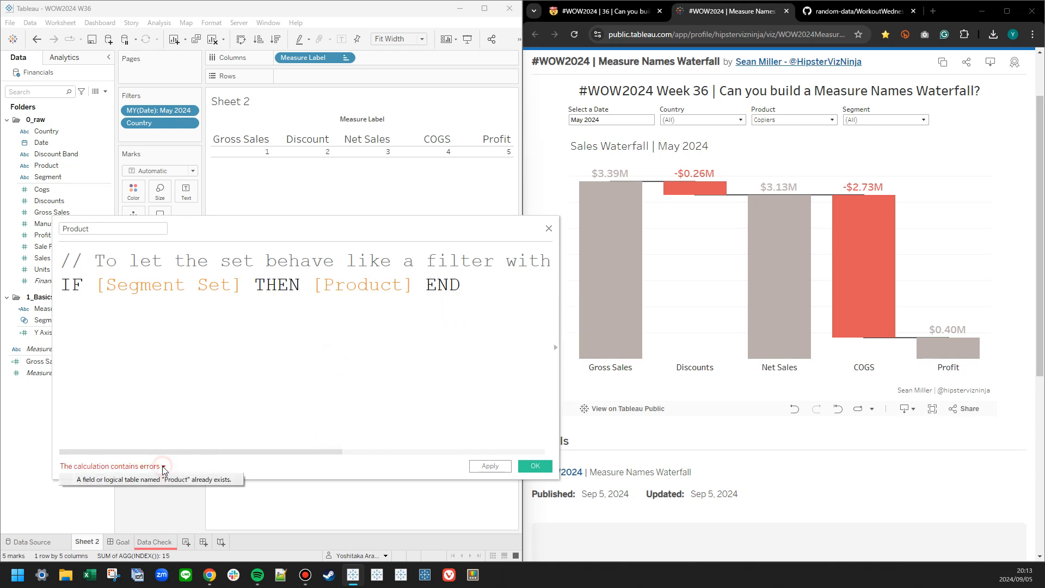
pyautogui.click(127, 225)
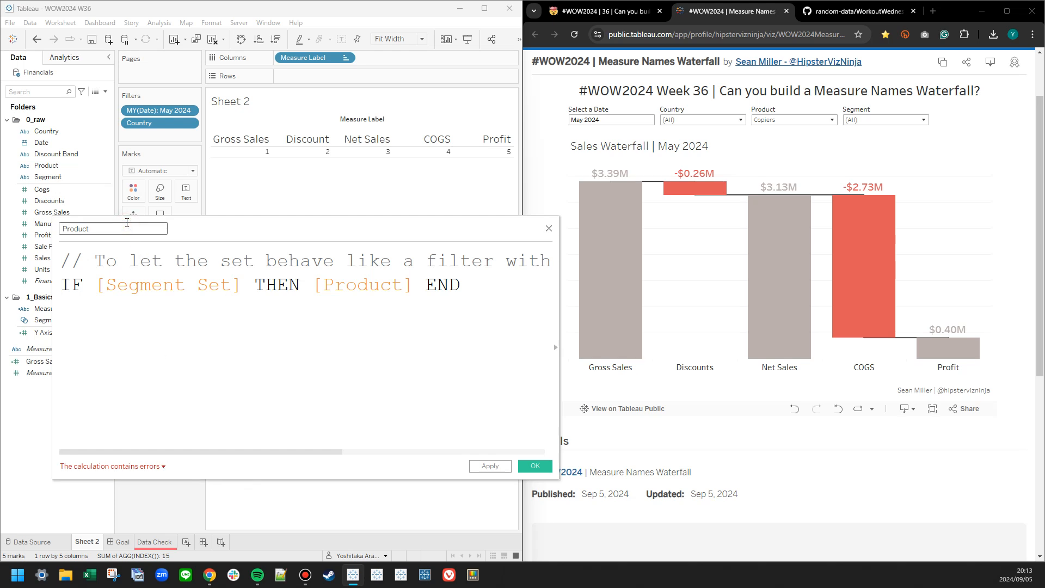
pyautogui.write('*')
pyautogui.click(534, 466)
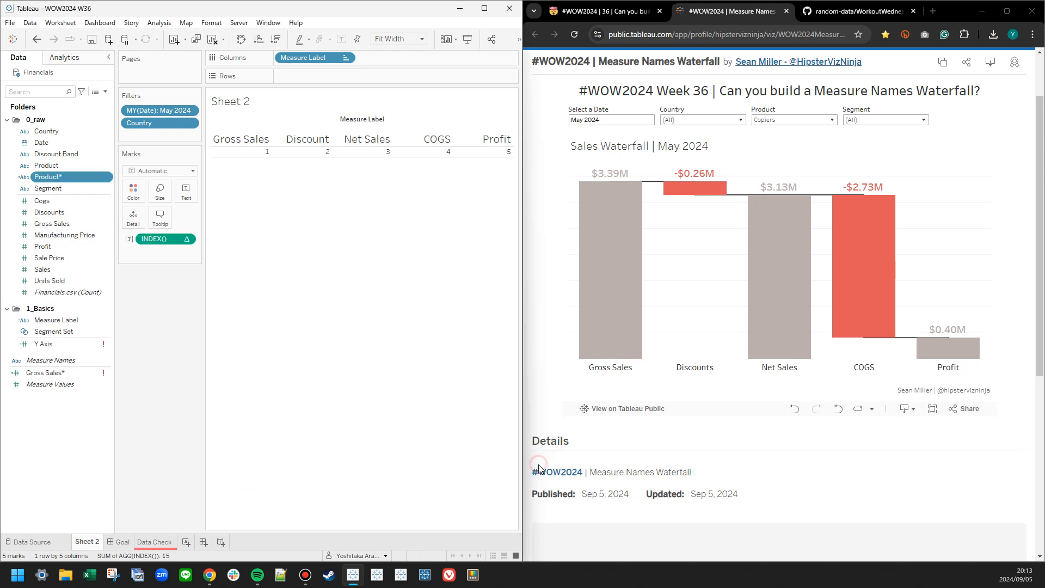
# Add Segment Set to the marks as detail and show its set control.
pyautogui.moveTo(72, 331); pyautogui.dragTo(146, 240)
pyautogui.rightClick(149, 240)
pyautogui.click(183, 264)
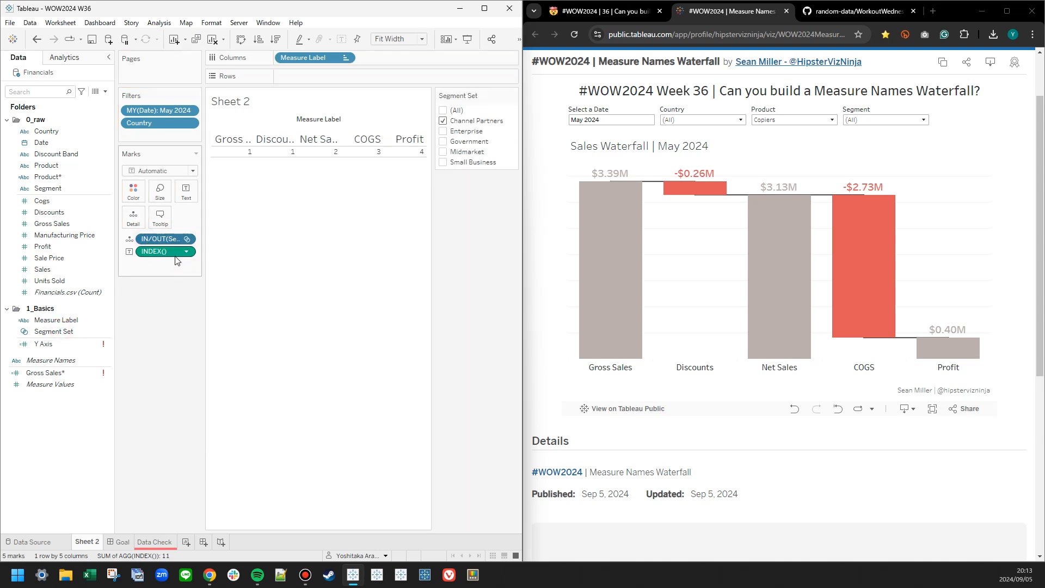
# Place Product* on Rows, file the field in the 1_Basics folder and exclude the Null row.
pyautogui.moveTo(54, 177); pyautogui.dragTo(371, 74)
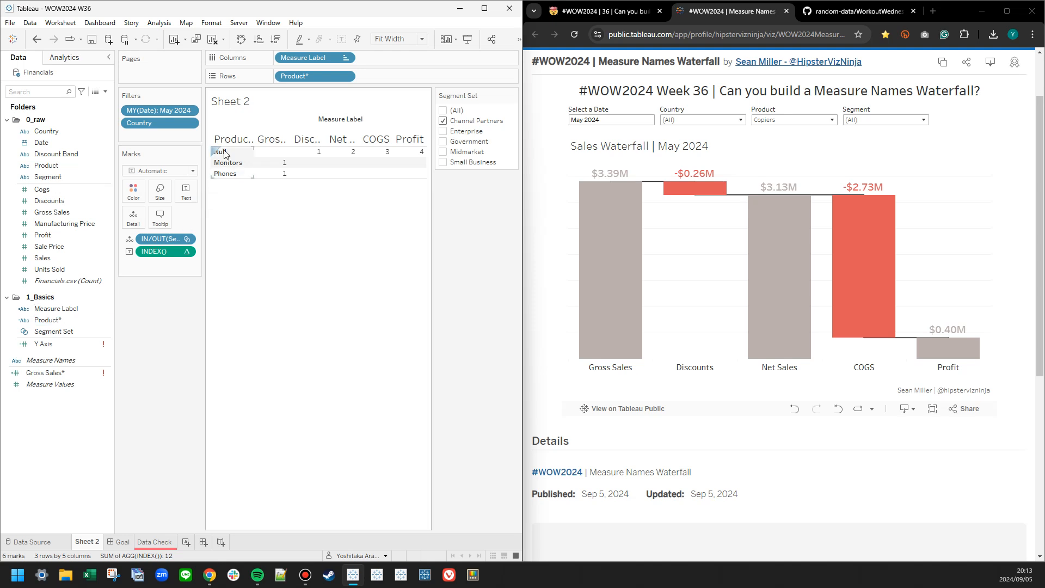
pyautogui.click(57, 323)
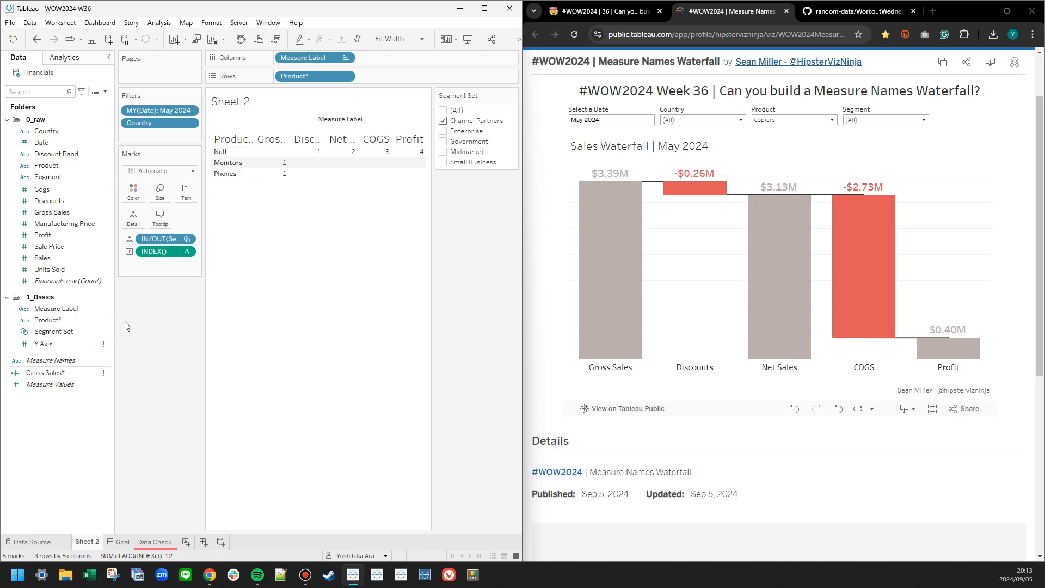
pyautogui.rightClick(235, 152)
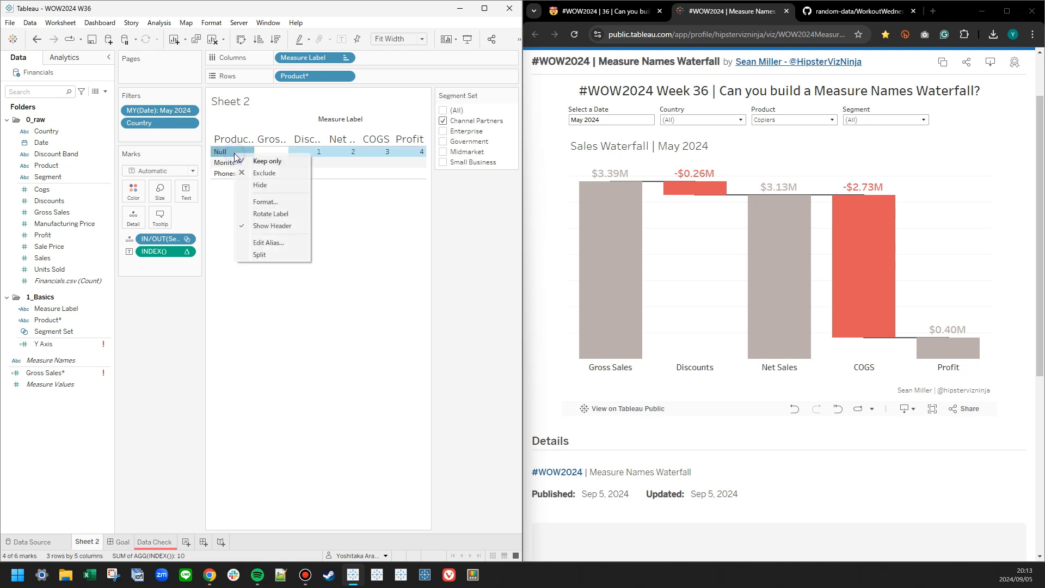
pyautogui.click(256, 173)
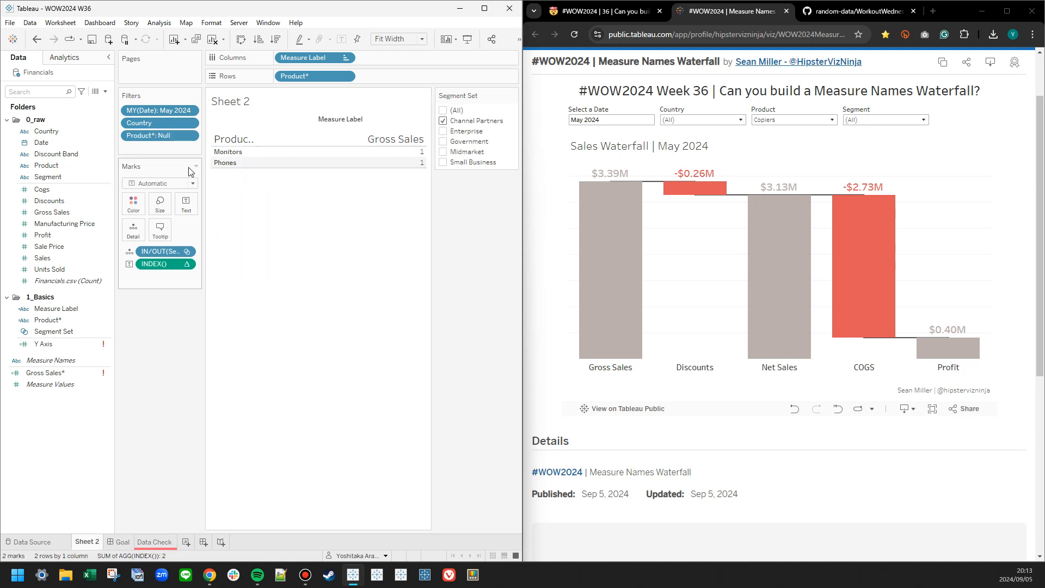
# Create Product* Set from the Product* field with all members selected.
pyautogui.rightClick(69, 324)
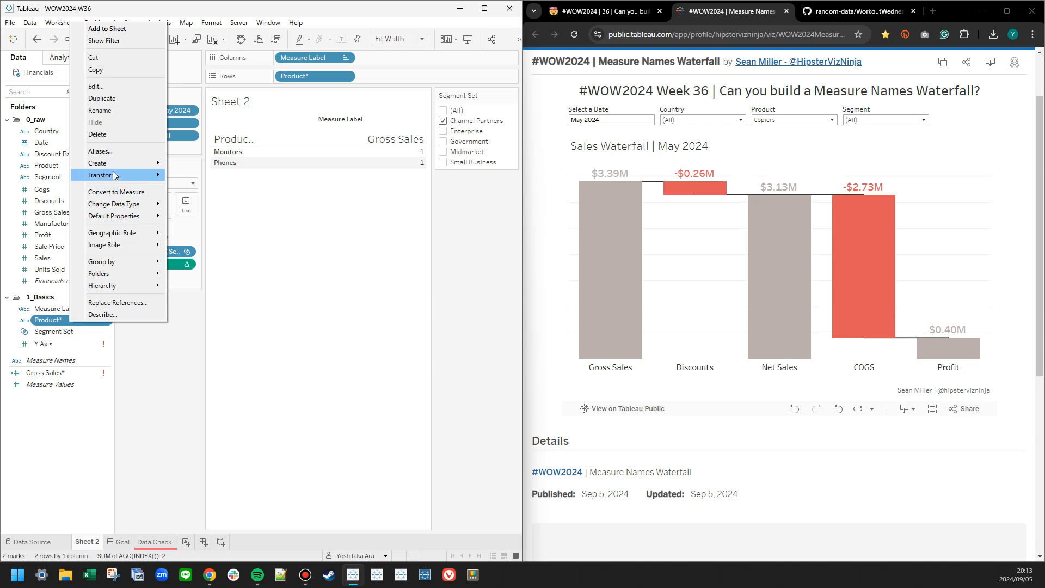
pyautogui.moveTo(130, 164)
pyautogui.click(186, 187)
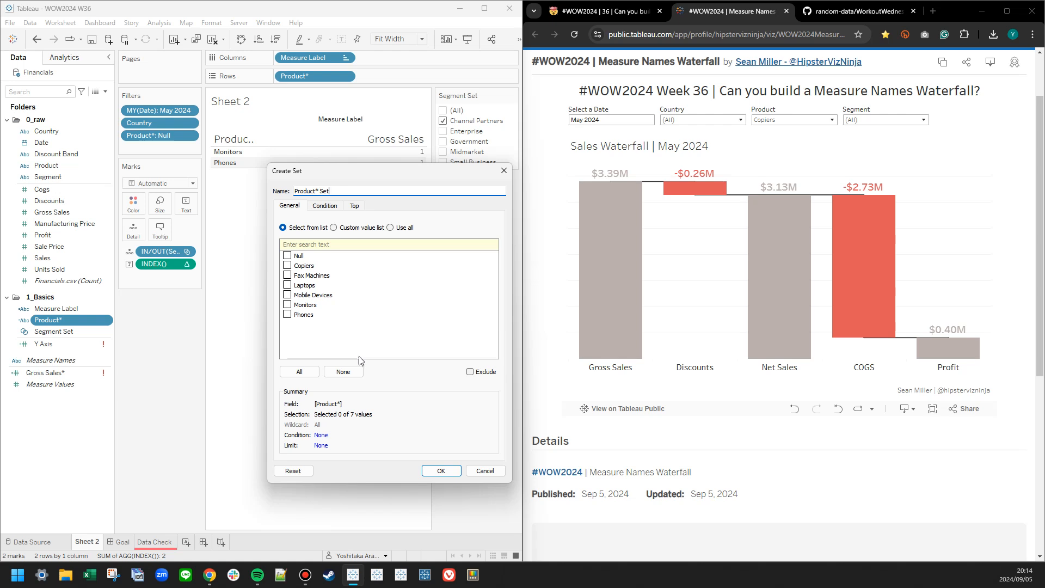
pyautogui.click(325, 205)
pyautogui.click(289, 206)
pyautogui.click(299, 372)
pyautogui.click(441, 471)
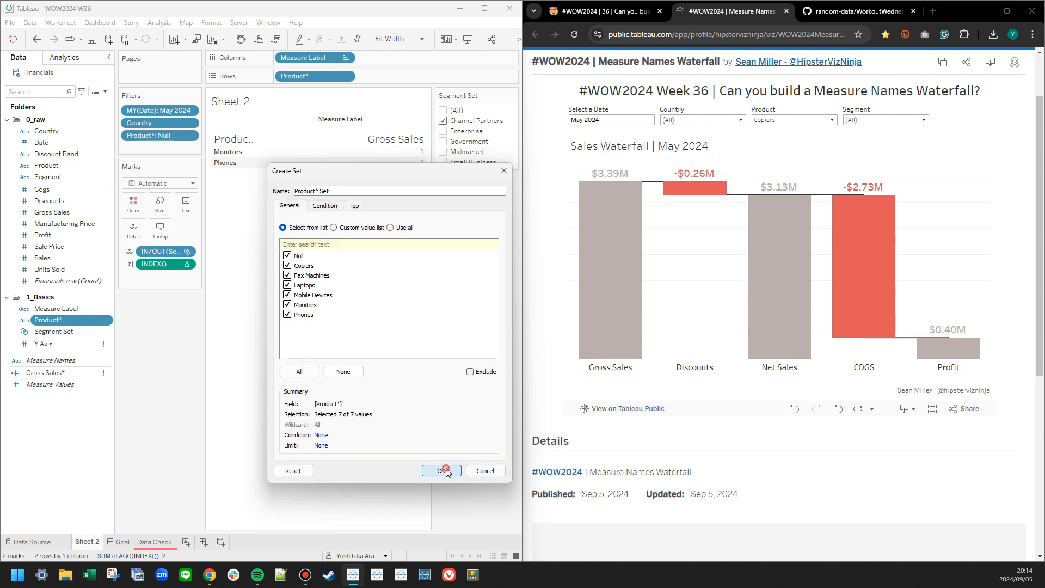
# Make the Product* Null filter a context filter, then add Product* Set as detail and show its set control.
pyautogui.rightClick(143, 140)
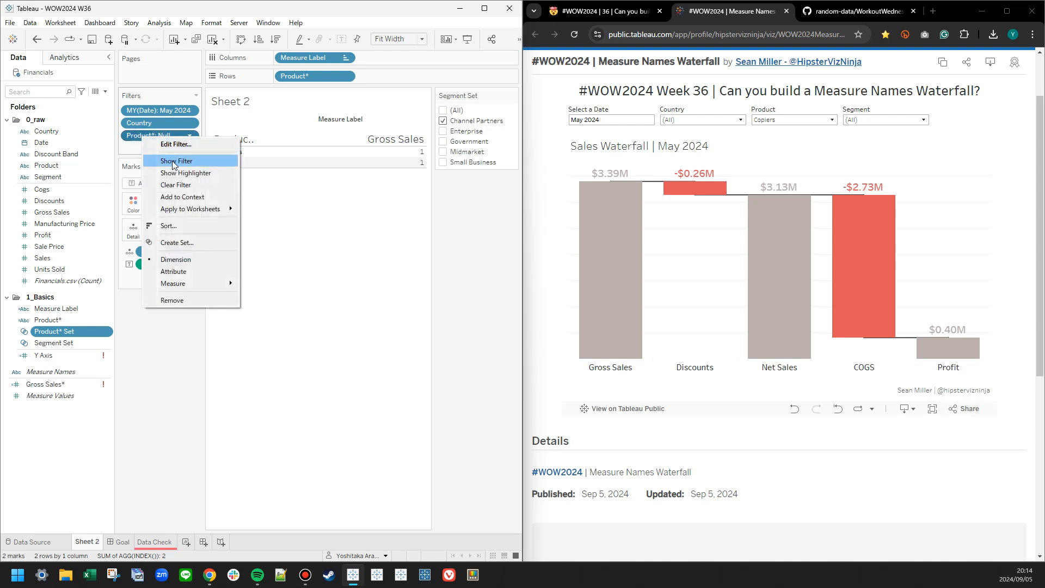
pyautogui.click(174, 196)
pyautogui.moveTo(73, 330); pyautogui.dragTo(165, 273)
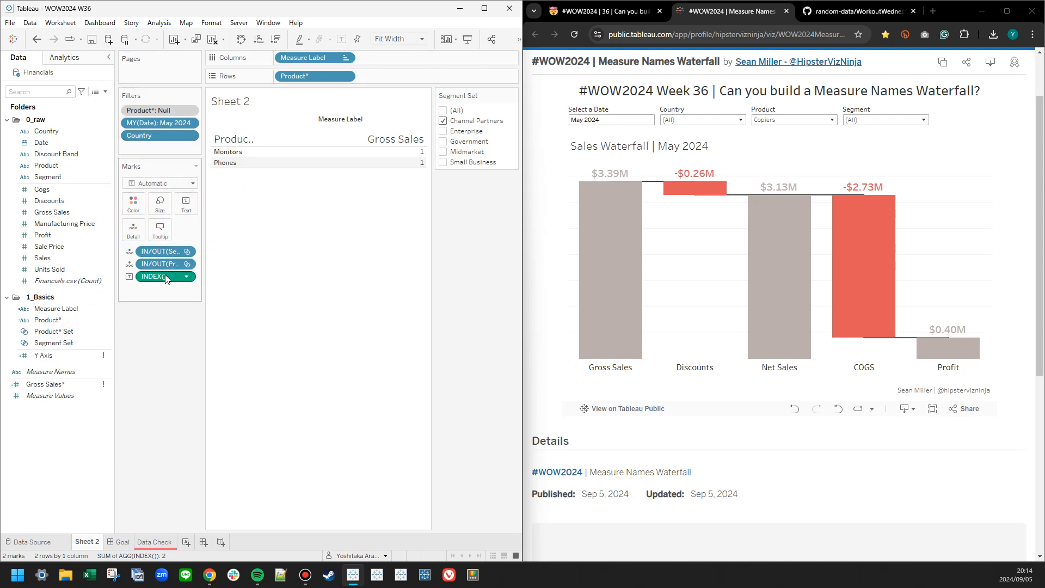
pyautogui.rightClick(165, 266)
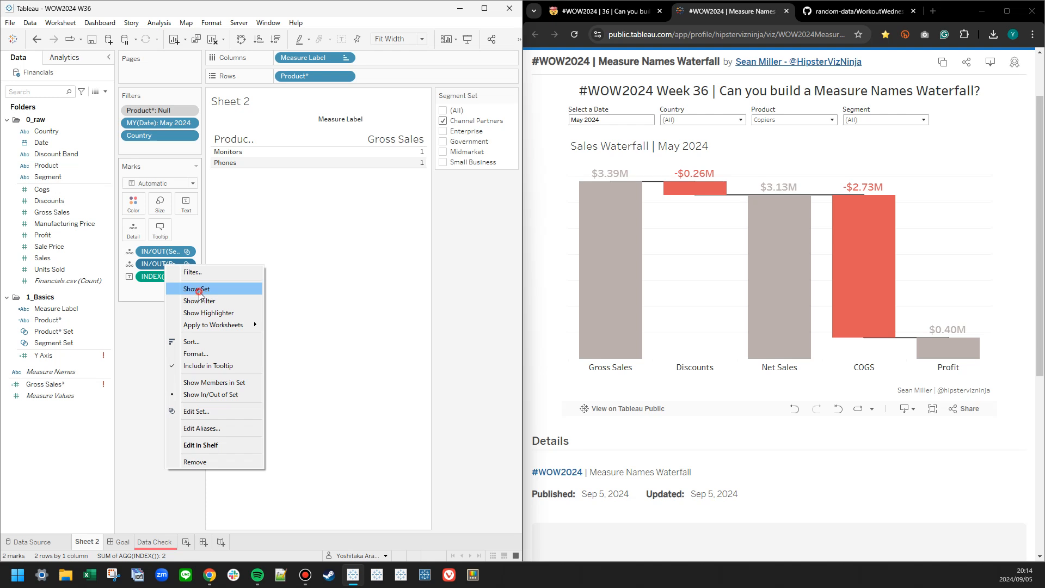
pyautogui.click(200, 290)
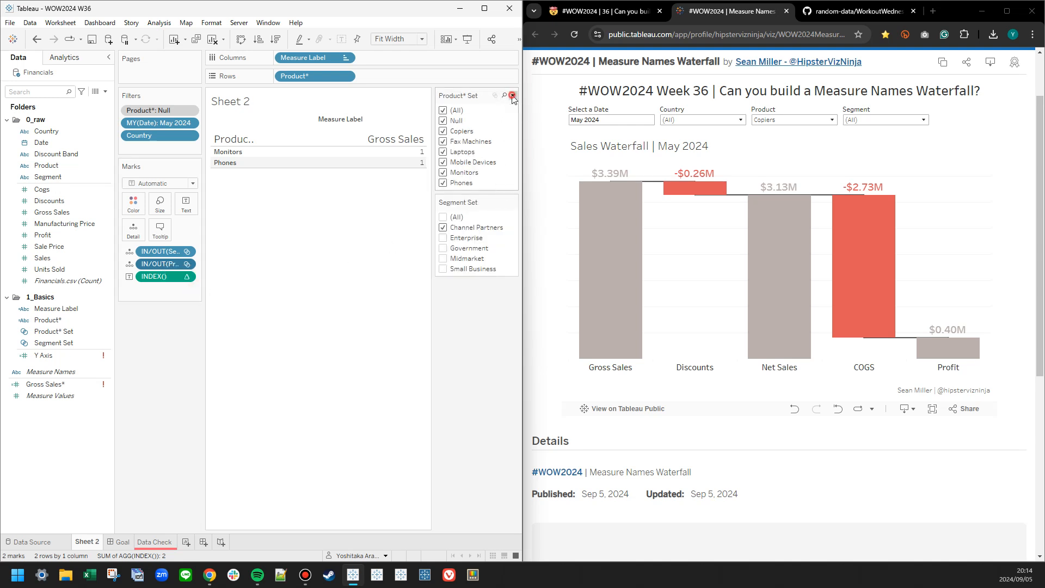
# Restrict the Product* Set control to all values in context and switch the Segment Set selection from Channel Partners to Enterprise.
pyautogui.click(513, 96)
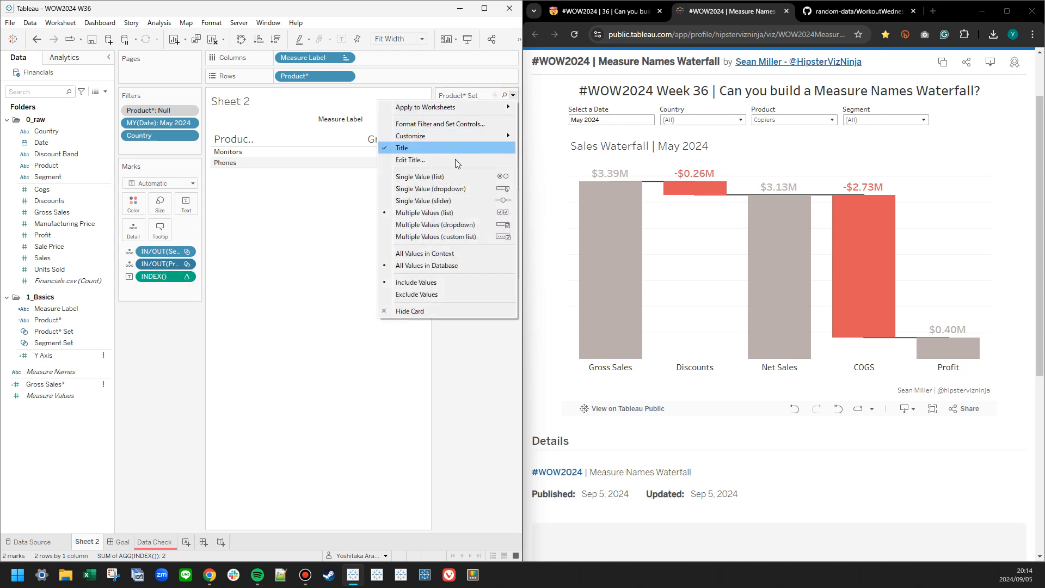
pyautogui.click(445, 254)
pyautogui.click(442, 228)
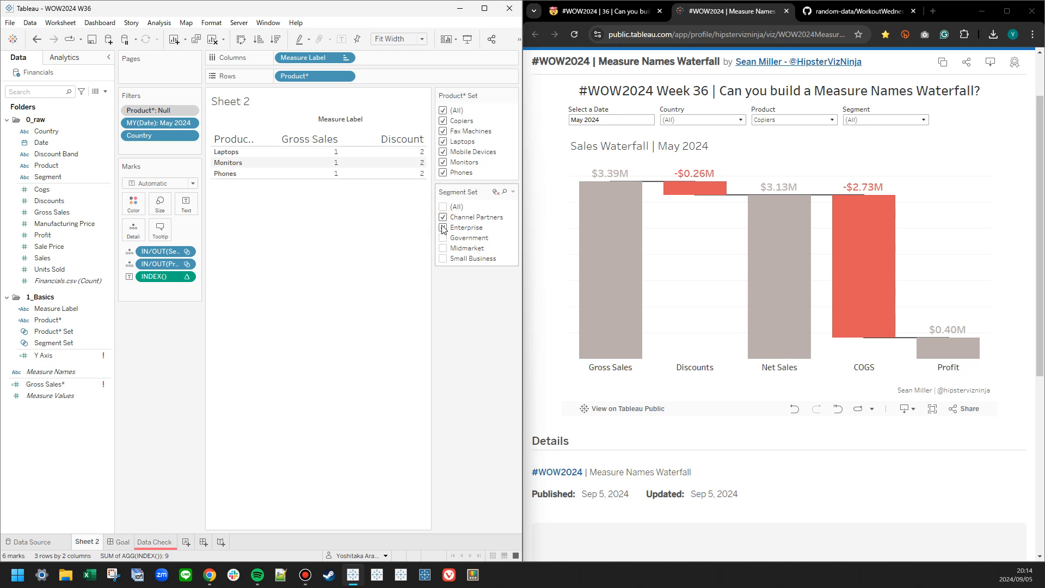
pyautogui.click(443, 217)
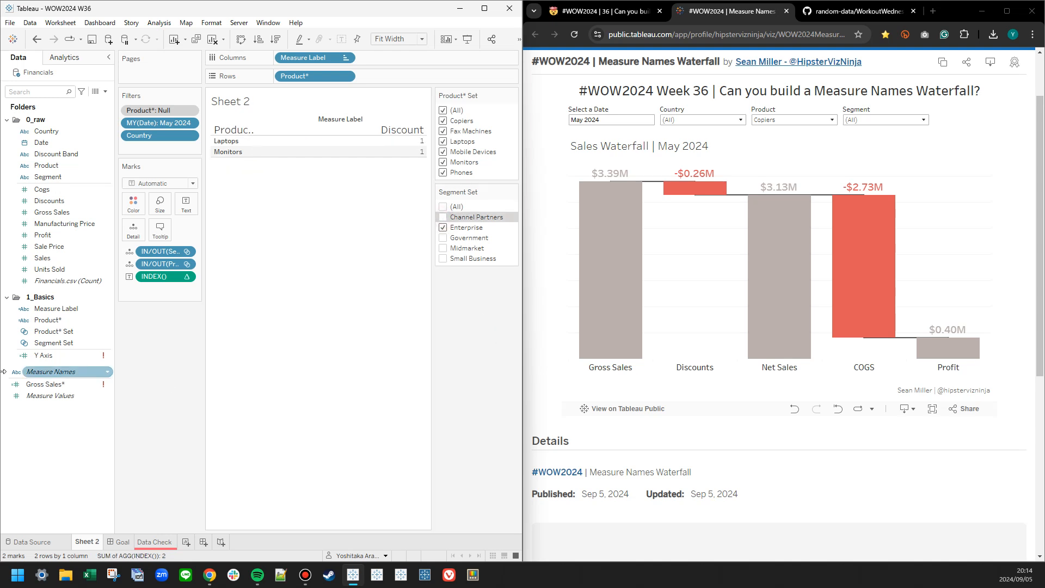
# Reopen the Product* calculation to review its comment and formula, and close it without changes.
pyautogui.rightClick(52, 321)
pyautogui.click(93, 83)
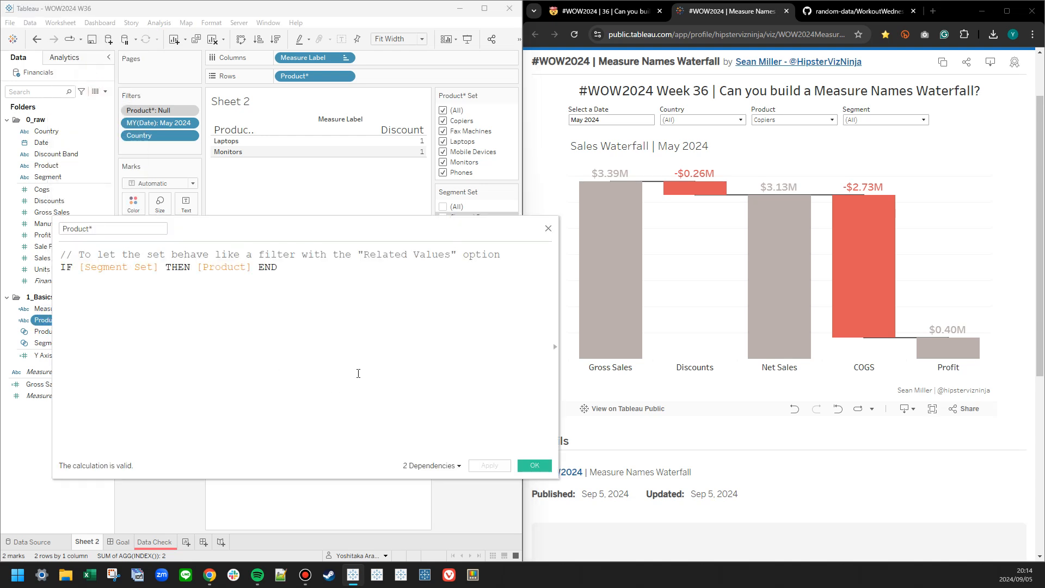
pyautogui.keyDown('ctrl'); pyautogui.scroll(5, 373, 356); pyautogui.keyUp('ctrl')
pyautogui.click(548, 228)
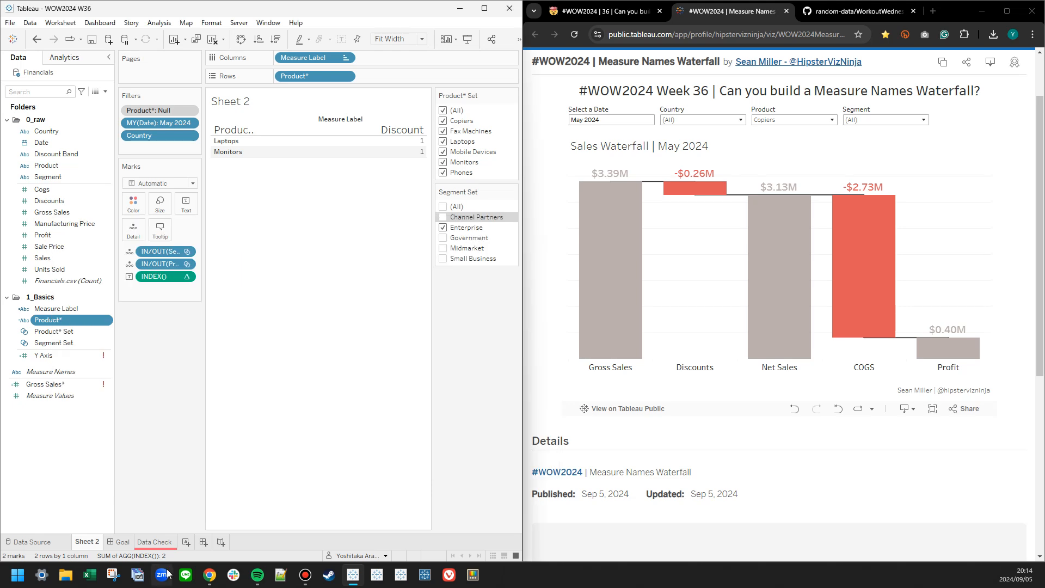
# Reorder the rows of the Data Check sheet to put Segment before Product, and inspect the Government products under Canada.
pyautogui.click(154, 542)
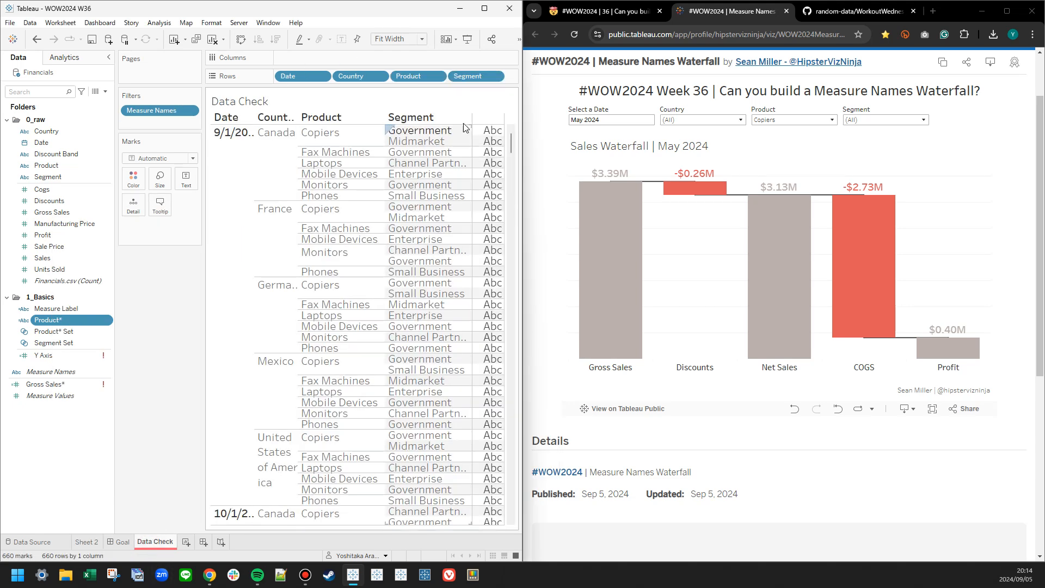
pyautogui.moveTo(475, 76); pyautogui.dragTo(396, 80)
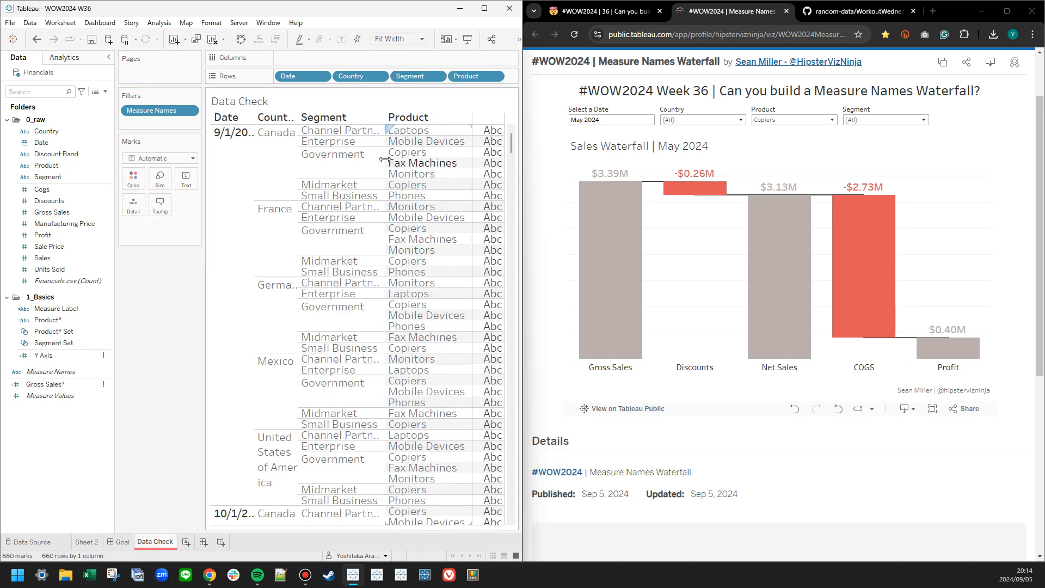
pyautogui.click(340, 172)
pyautogui.moveTo(511, 143); pyautogui.dragTo(536, 515)
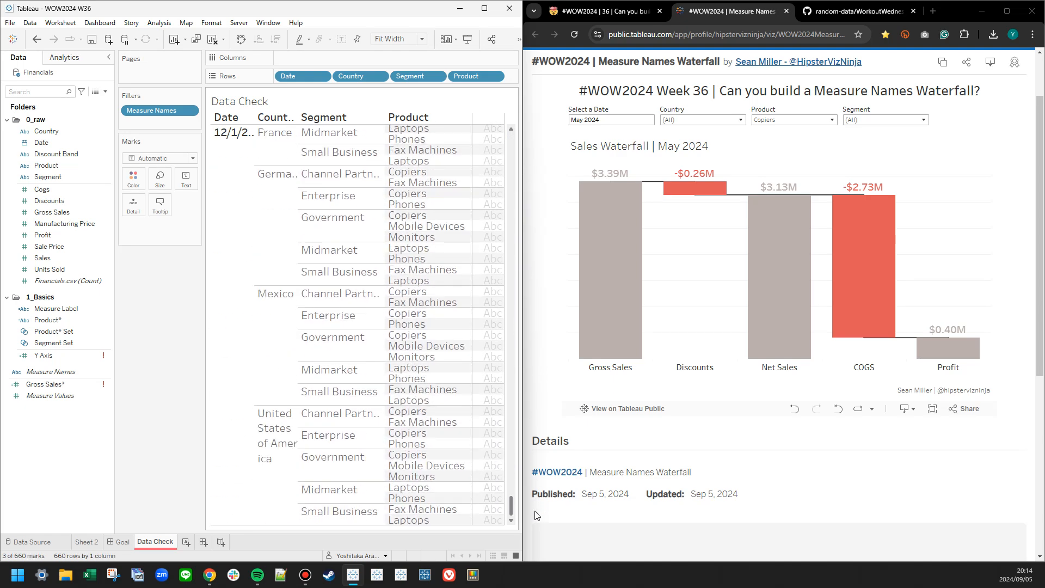
pyautogui.click(168, 386)
# Create a new worksheet after Data Check and place Segment and Product on its Rows.
pyautogui.rightClick(164, 542)
pyautogui.click(182, 342)
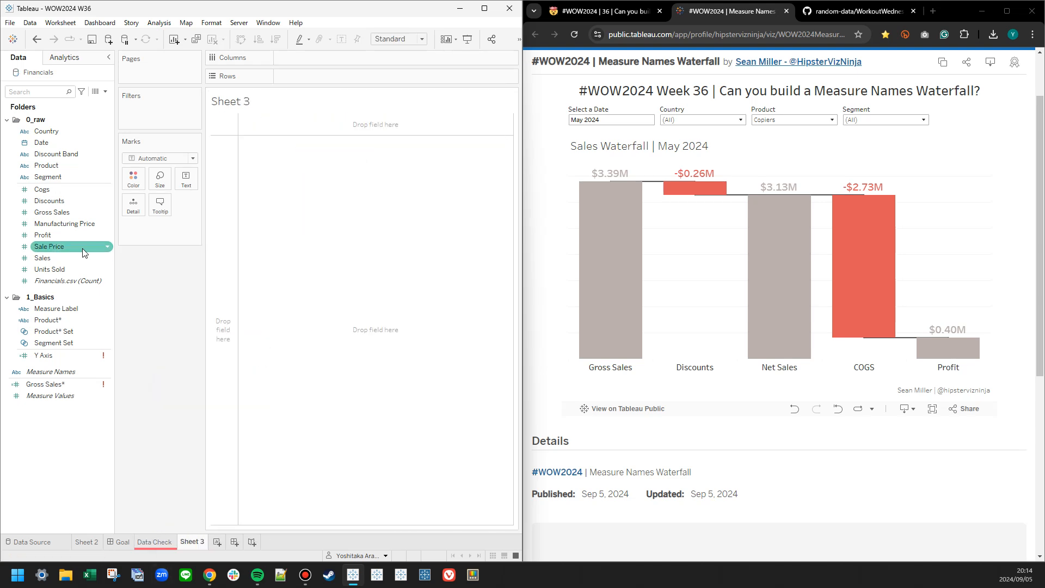
pyautogui.moveTo(48, 177); pyautogui.dragTo(305, 76)
pyautogui.moveTo(67, 164); pyautogui.dragTo(416, 74)
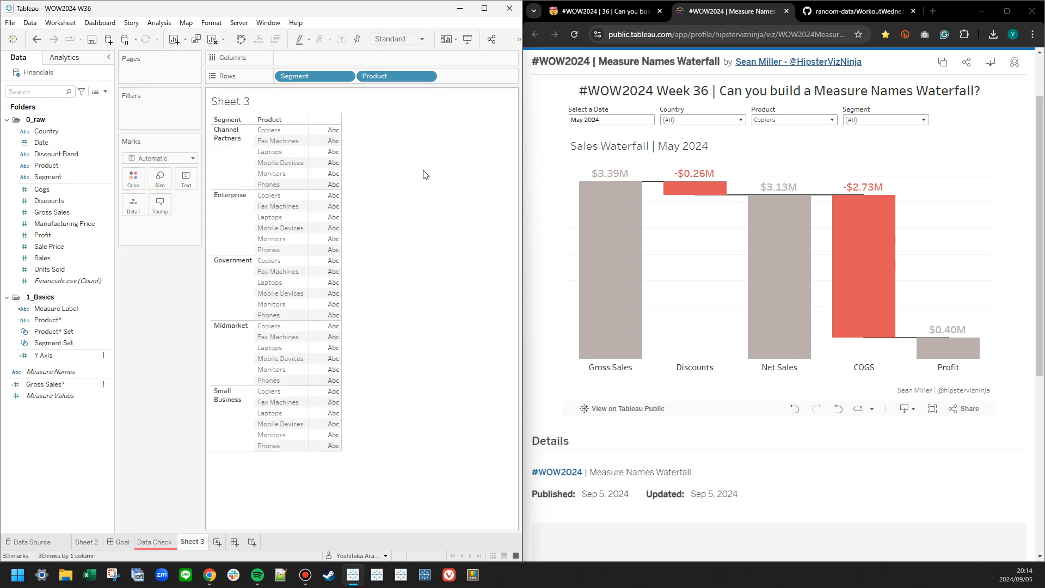
pyautogui.click(243, 171)
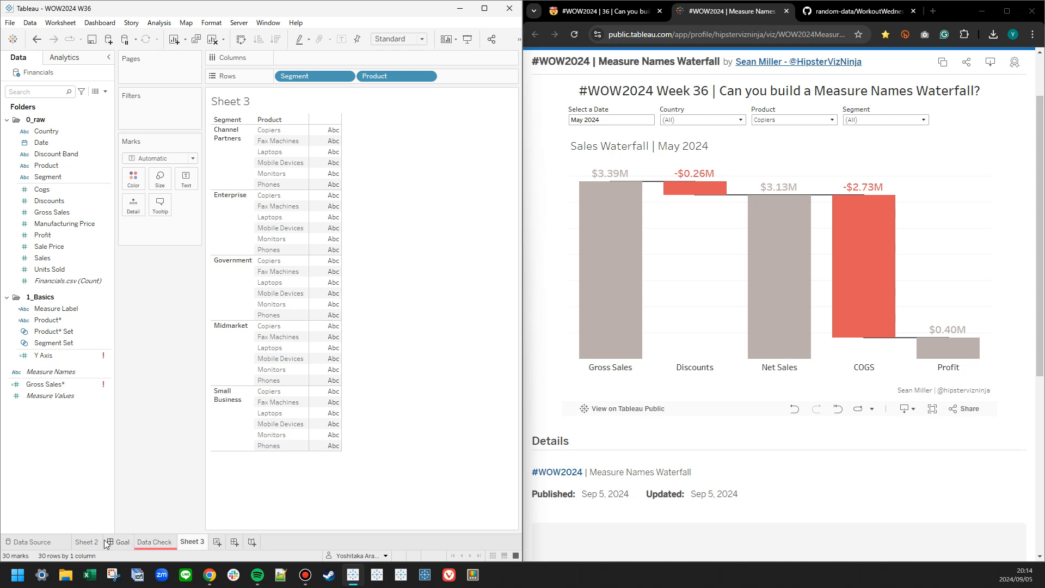
# On Sheet 2, add the MY(Date) and Country filters to the context.
pyautogui.click(87, 542)
pyautogui.rightClick(148, 123)
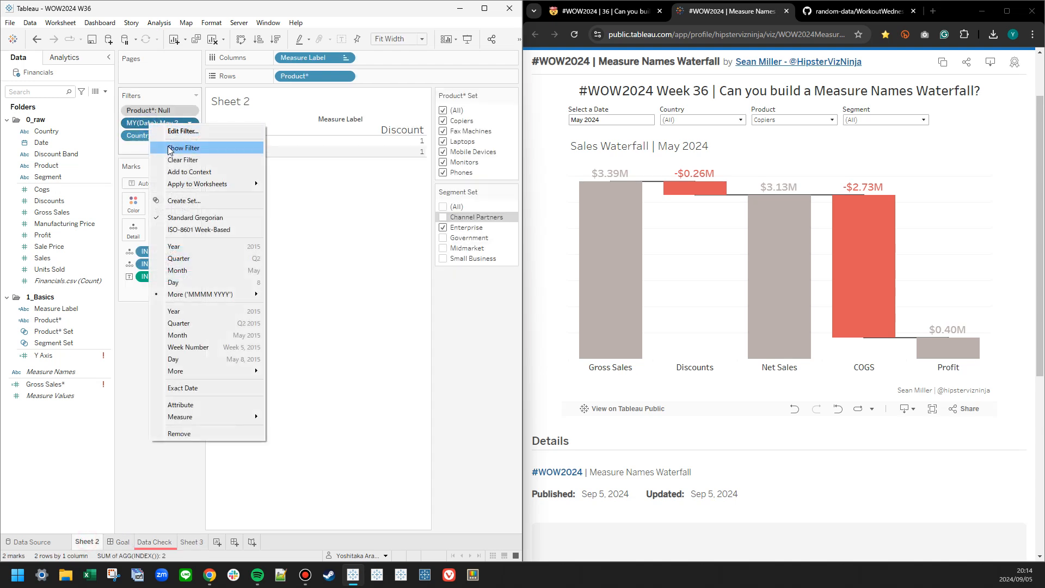
pyautogui.click(175, 171)
pyautogui.rightClick(161, 140)
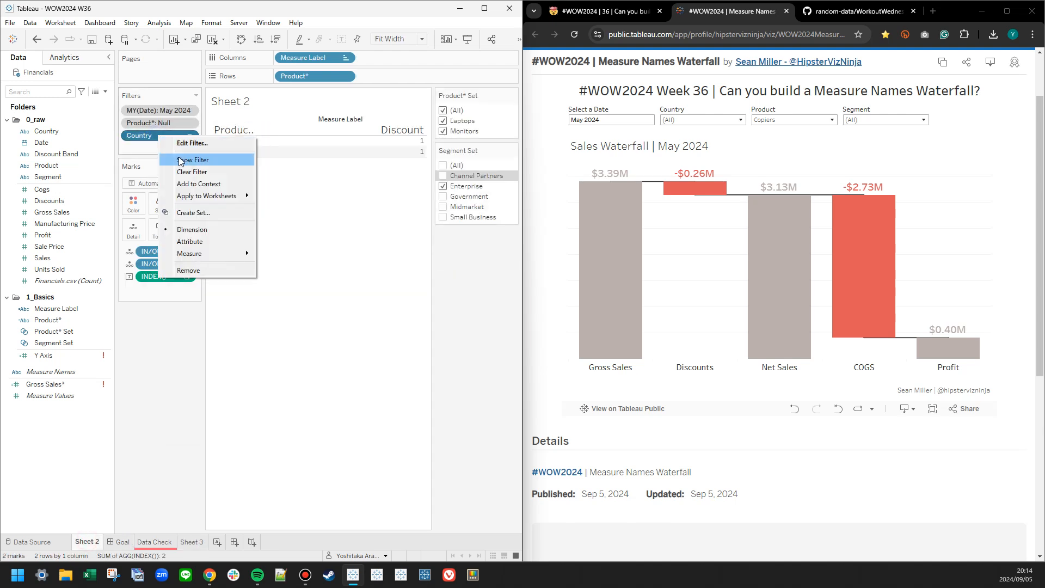
pyautogui.click(144, 147)
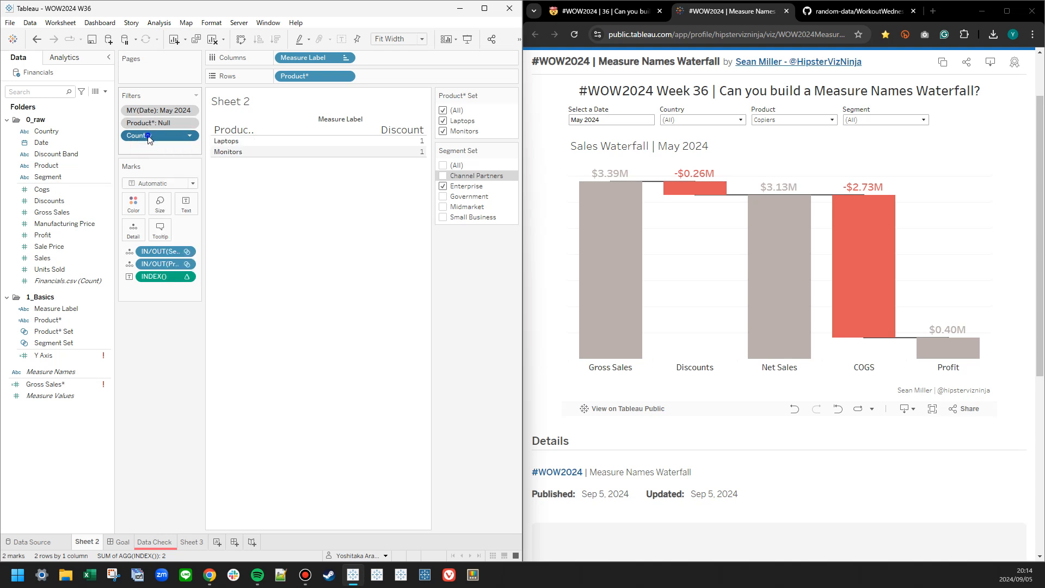
pyautogui.rightClick(150, 139)
pyautogui.click(180, 183)
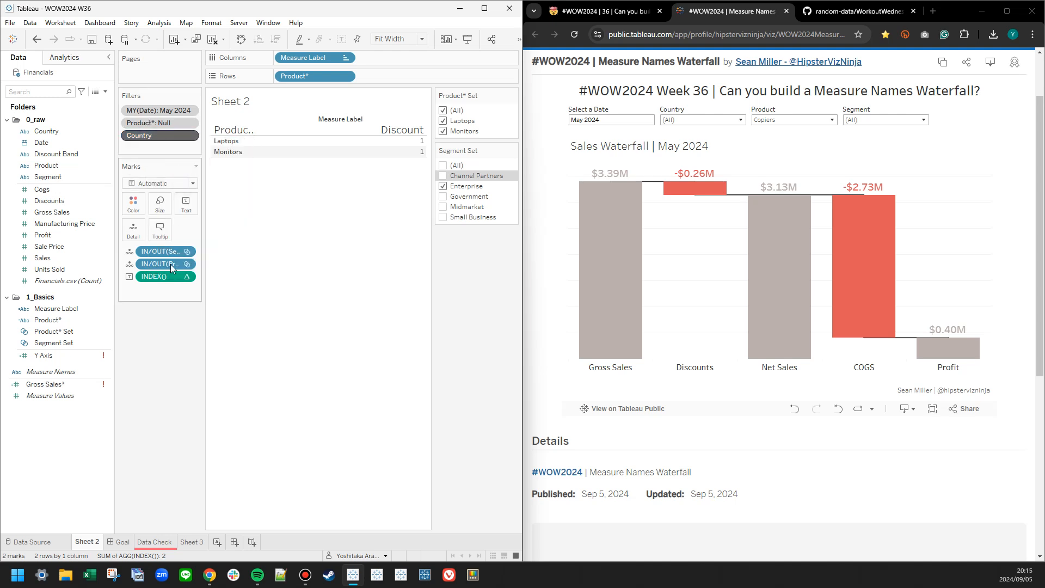
pyautogui.click(157, 344)
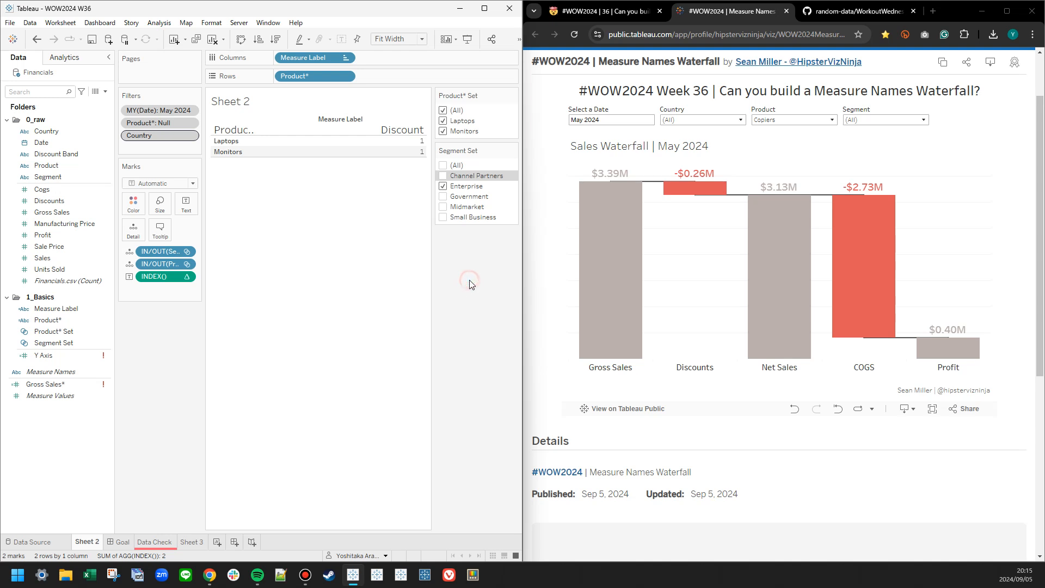
# Switch to the reference dashboard in the browser and limit its Segment filter to Channel Partners only.
pyautogui.click(792, 120)
pyautogui.click(878, 119)
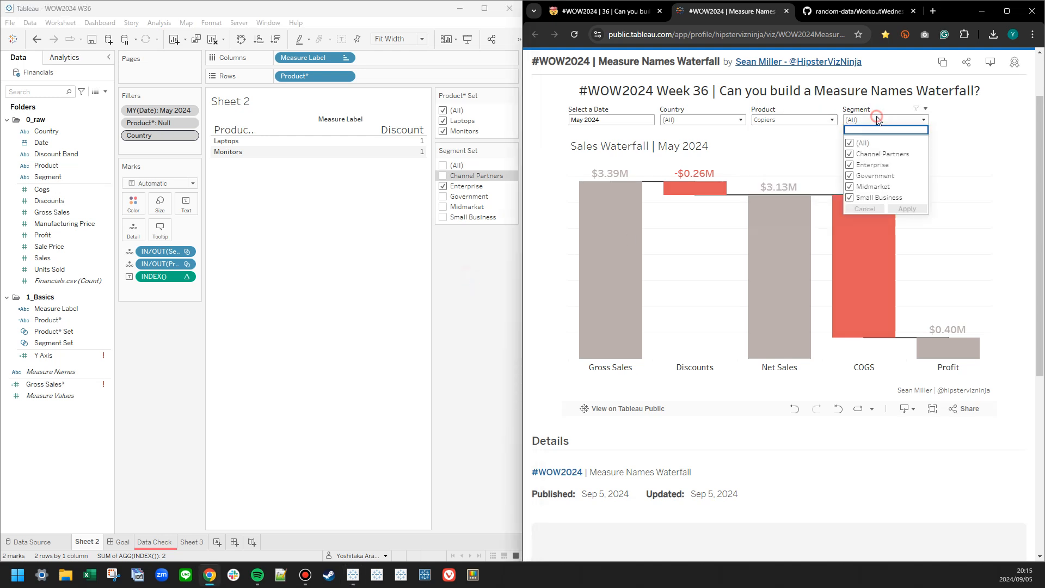
pyautogui.click(849, 143)
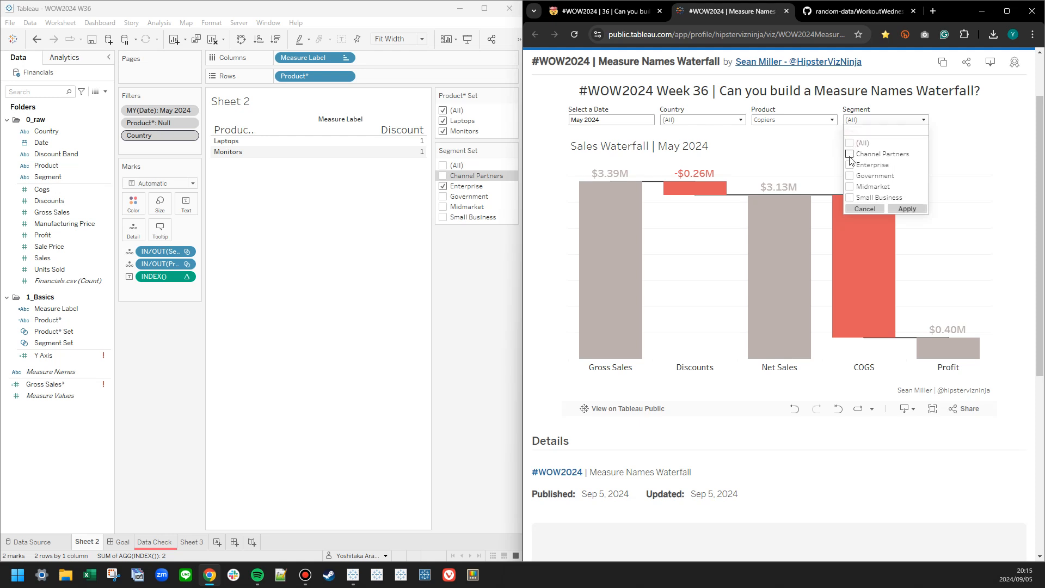
pyautogui.click(849, 154)
pyautogui.click(905, 208)
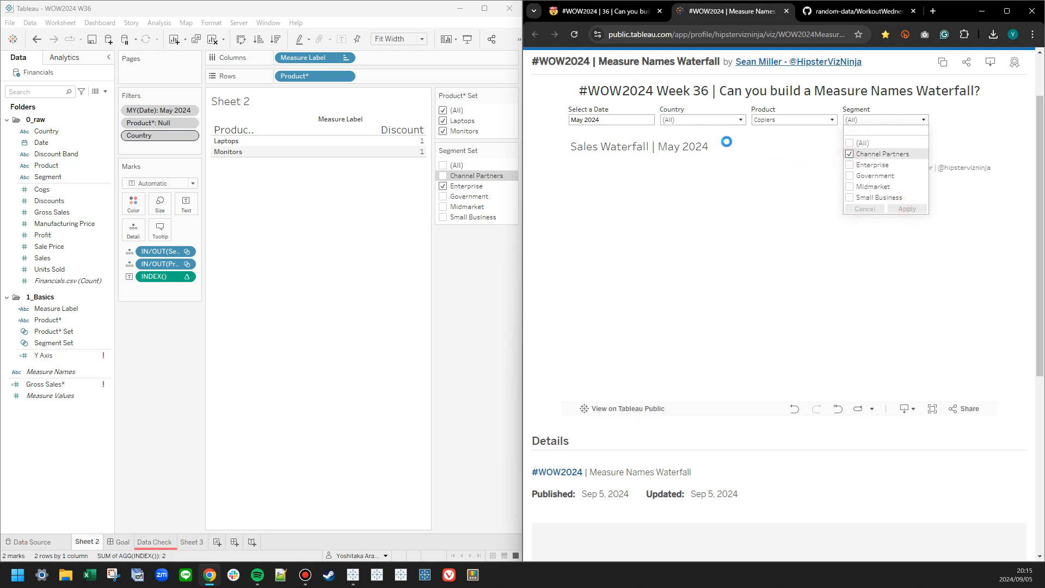
# Set the Segment Set selection on Sheet 2 to Channel Partners only, and compare its products with the reference dashboard's Product list.
pyautogui.click(443, 185)
pyautogui.click(443, 156)
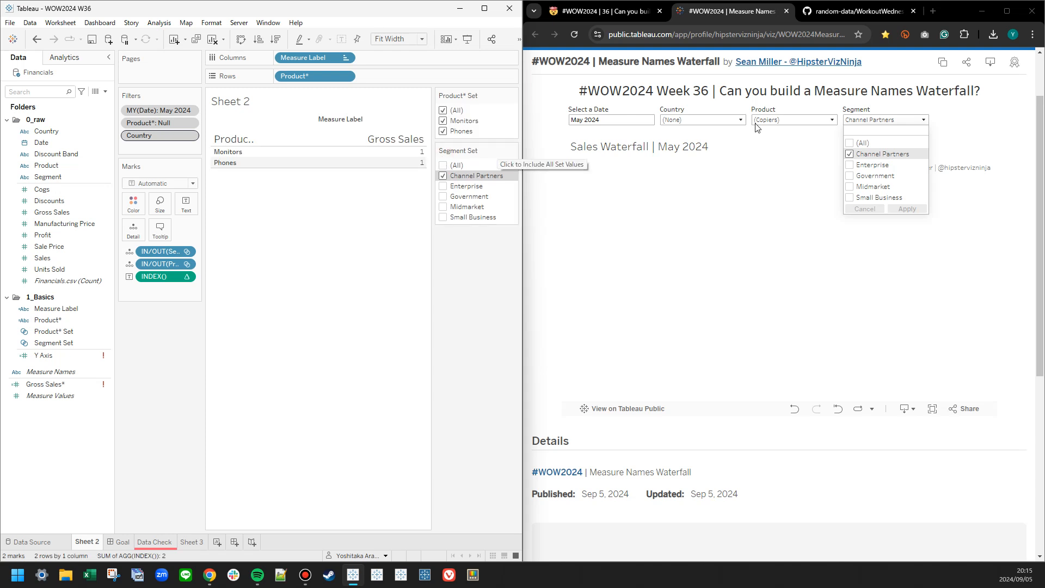
pyautogui.click(812, 120)
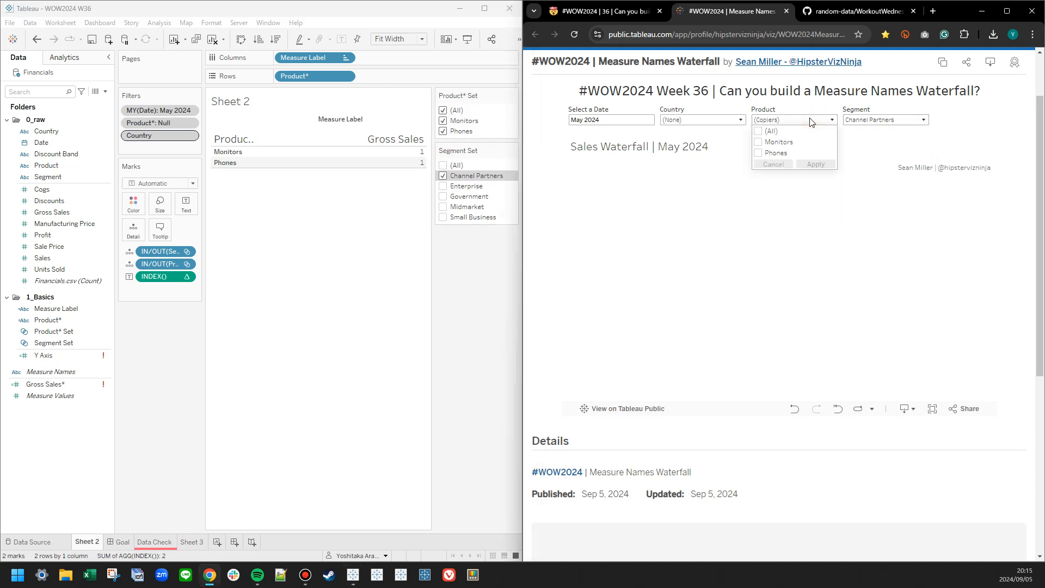
pyautogui.click(154, 362)
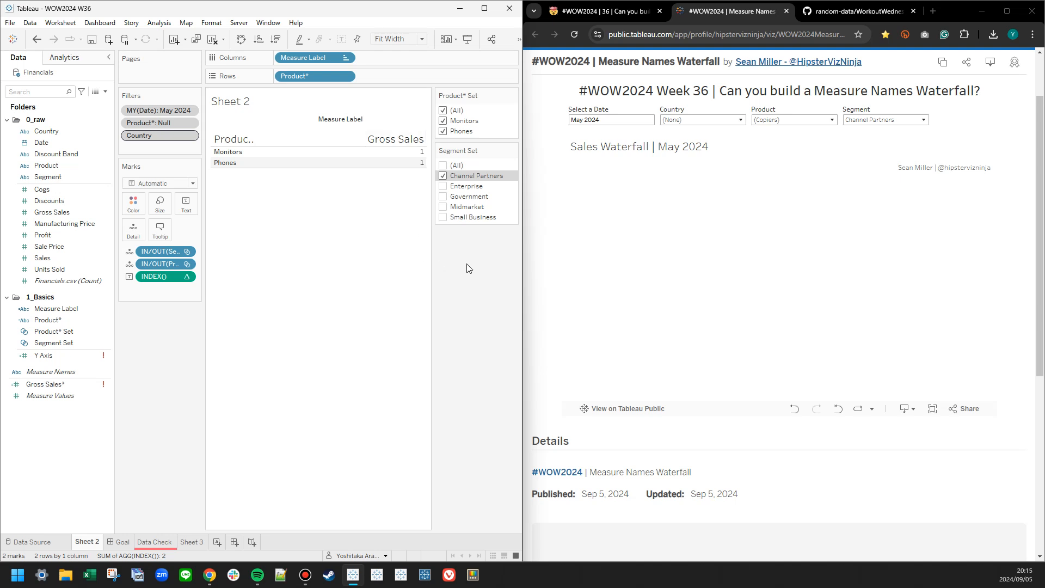
pyautogui.click(443, 186)
pyautogui.click(444, 187)
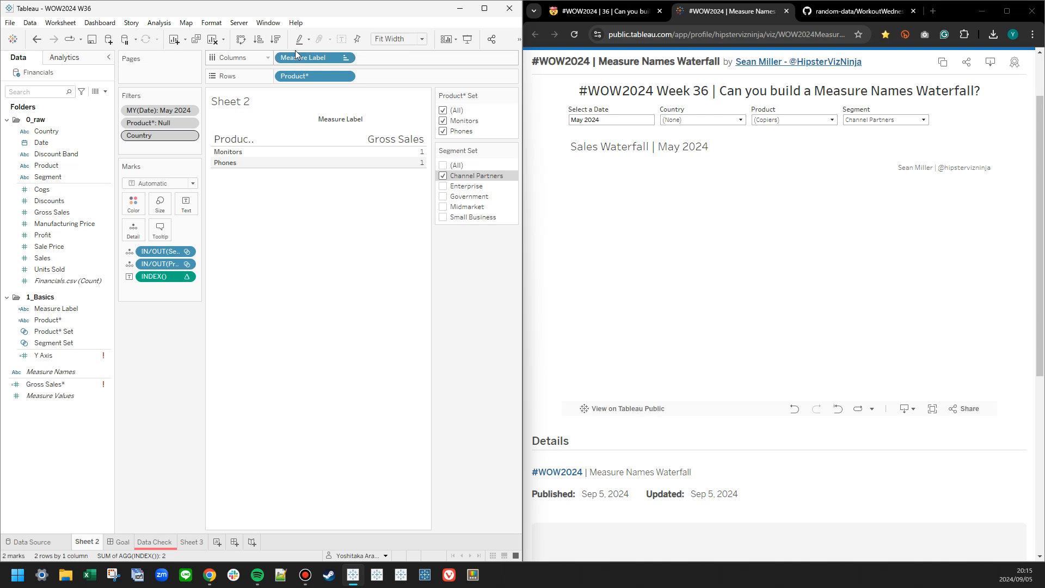
# Remove the Product* filter from Sheet 2 and review the customization options of the Product* Set control.
pyautogui.moveTo(184, 122); pyautogui.dragTo(69, 170)
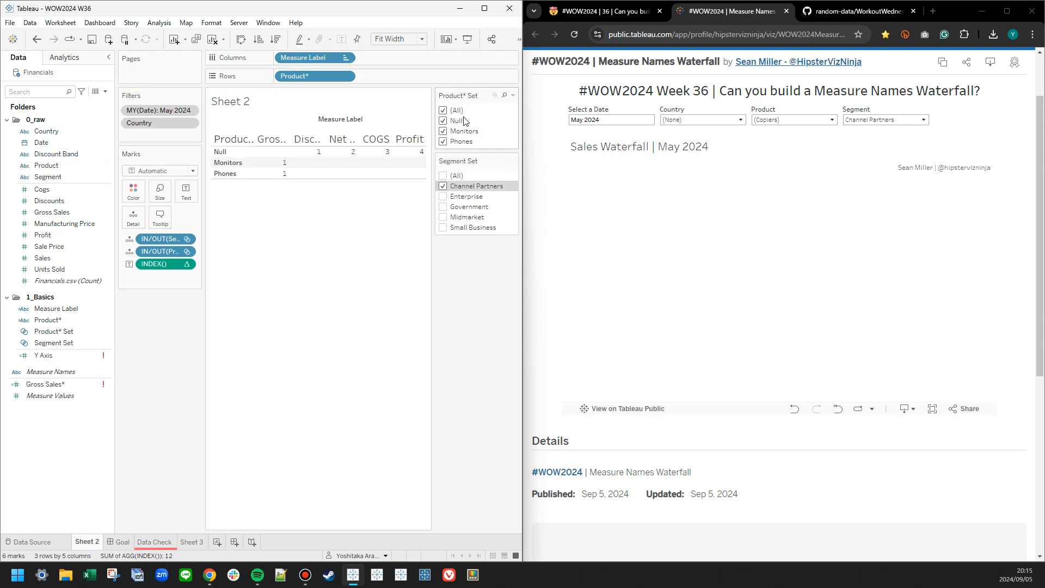
pyautogui.click(513, 96)
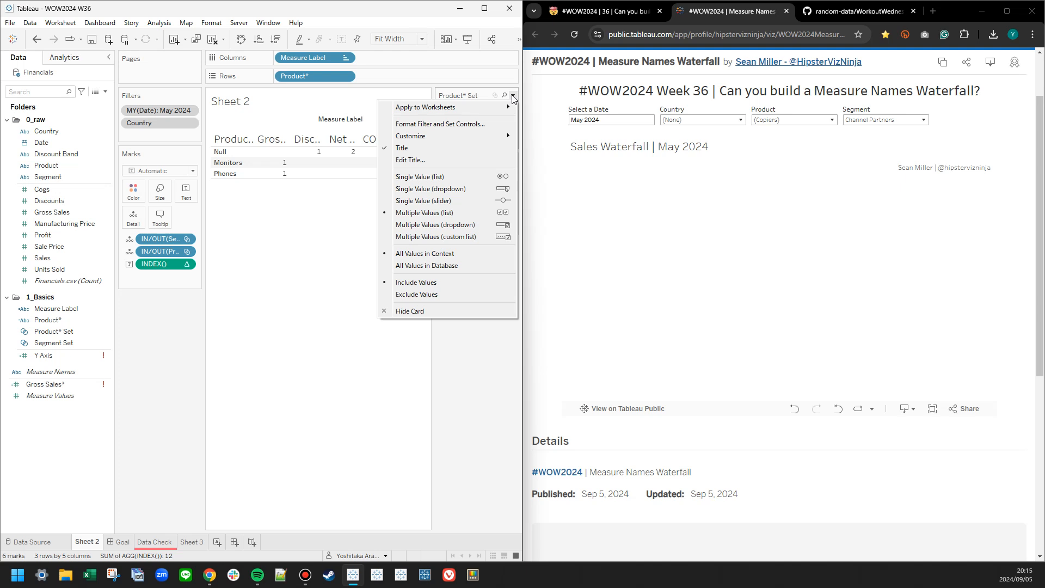
pyautogui.moveTo(437, 135)
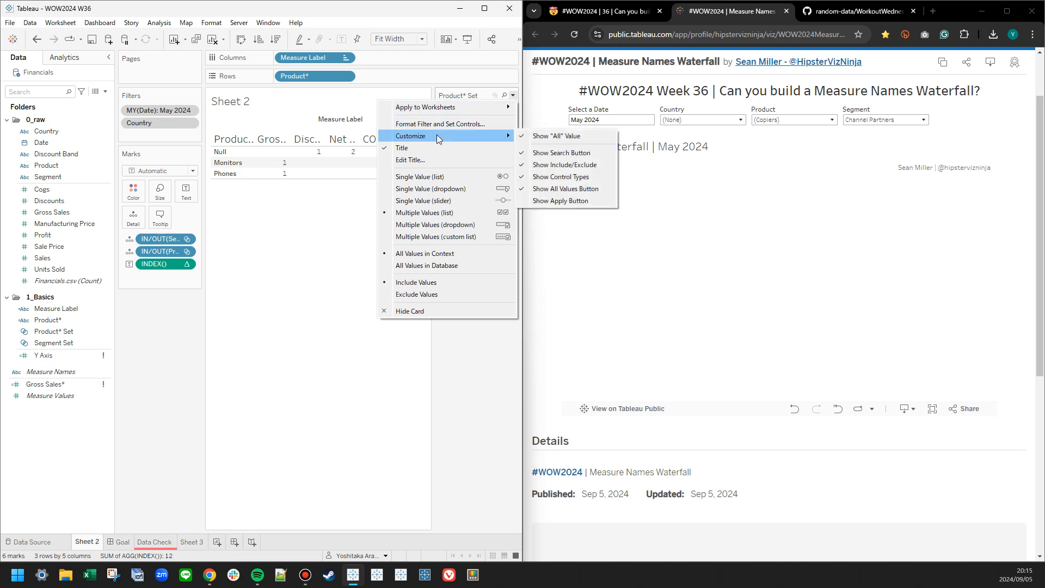
pyautogui.click(468, 388)
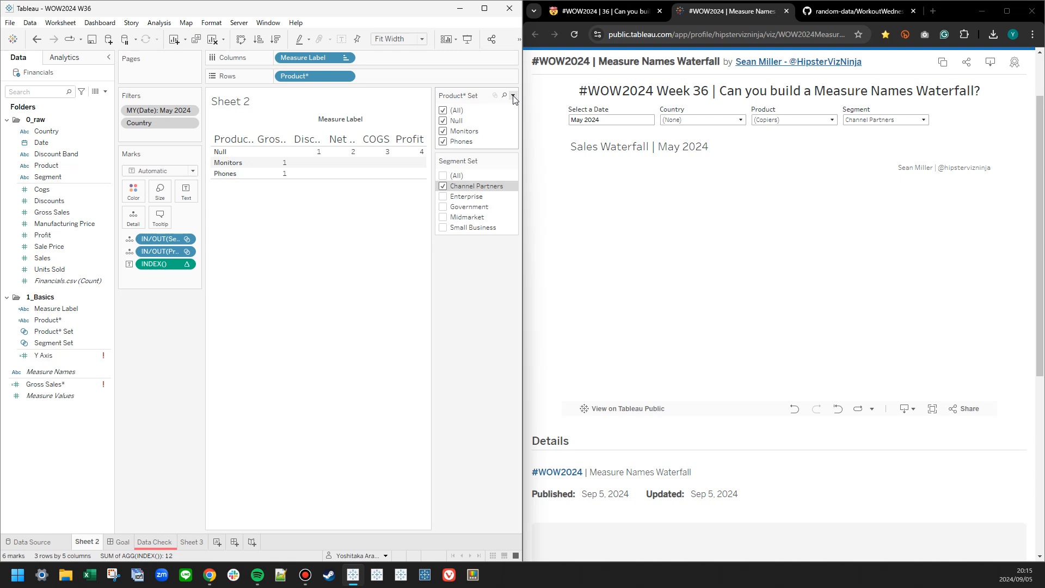
# Try adding Enterprise and Government to the Segment Set selection, and clear both again so that only Channel Partners stays selected.
pyautogui.click(444, 197)
pyautogui.click(442, 209)
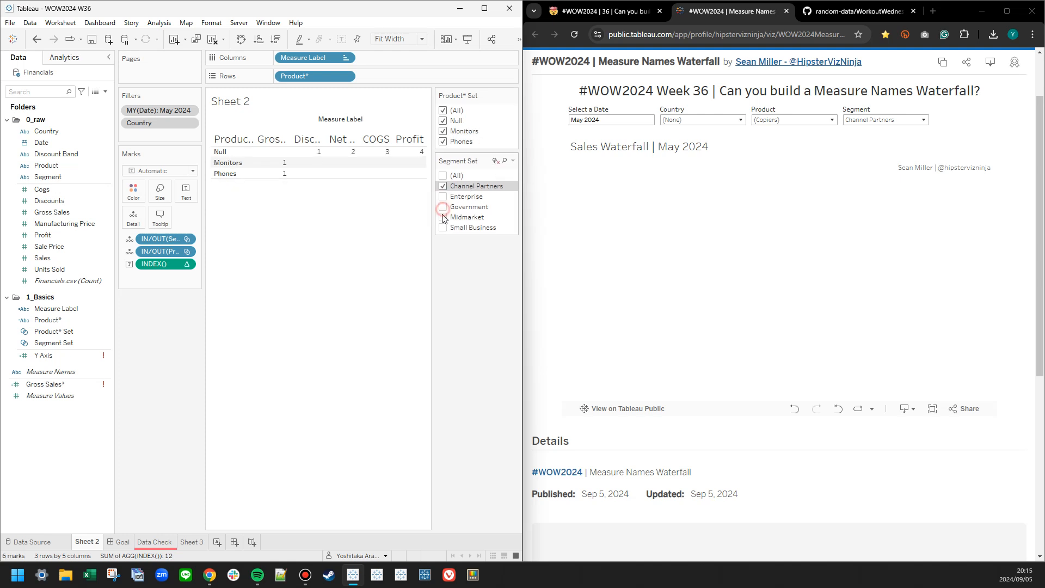
pyautogui.click(443, 207)
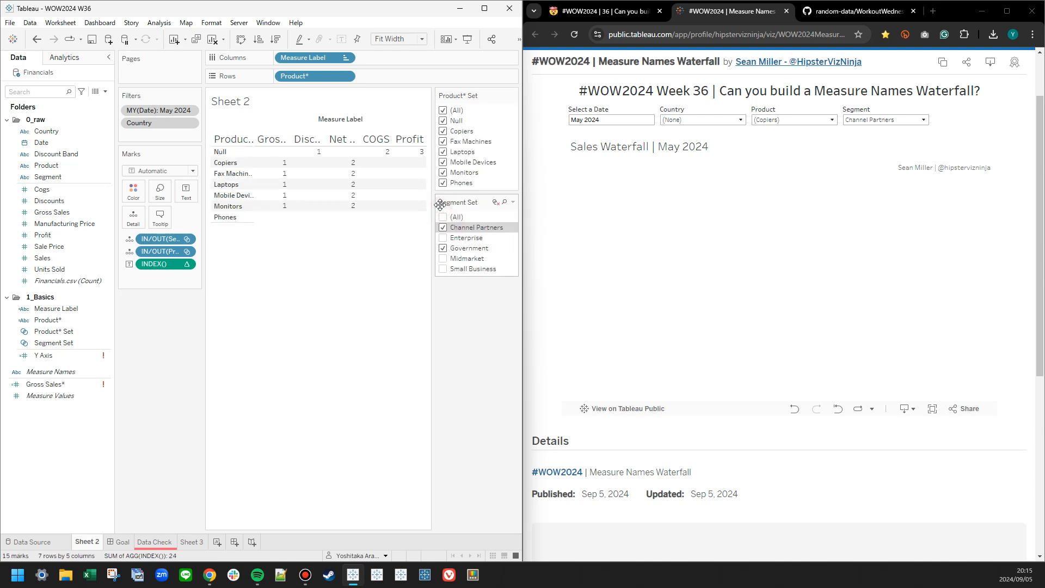
pyautogui.click(443, 239)
pyautogui.click(443, 249)
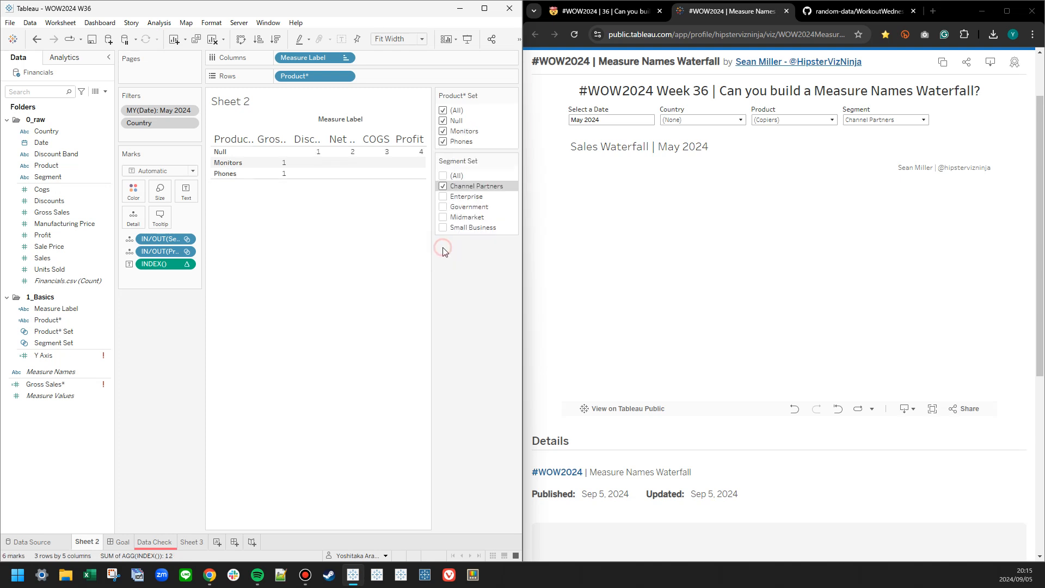
pyautogui.click(513, 96)
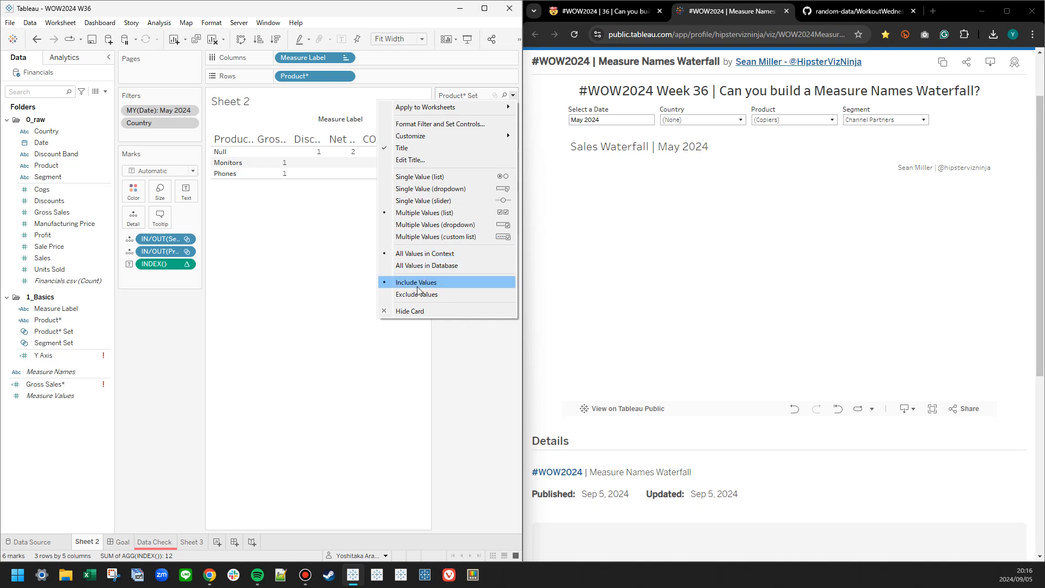
pyautogui.click(145, 351)
# Edit the Product* Set and switch its membership condition to one defined by formula.
pyautogui.click(57, 321)
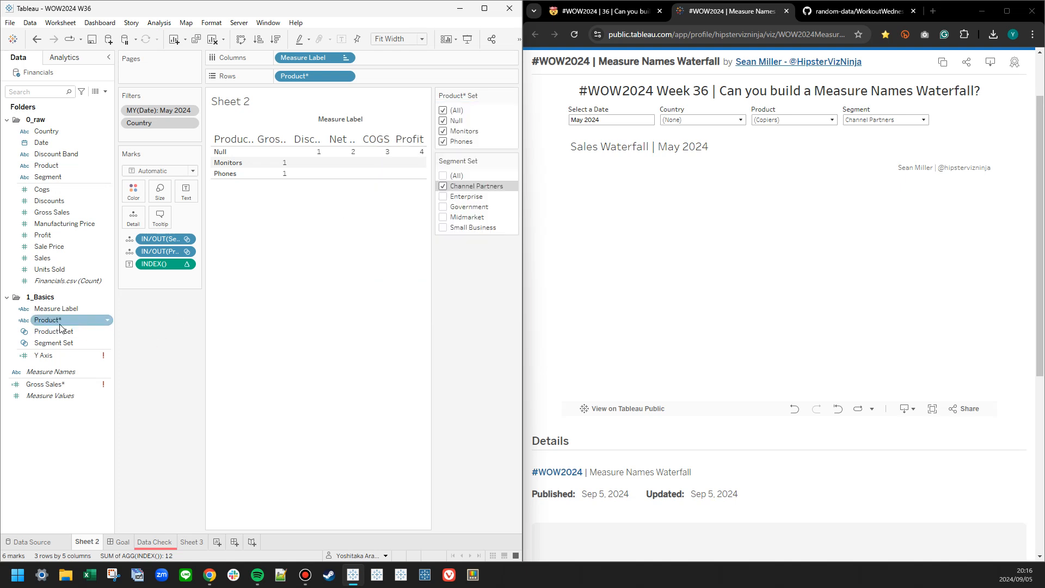
pyautogui.click(68, 329)
pyautogui.rightClick(67, 330)
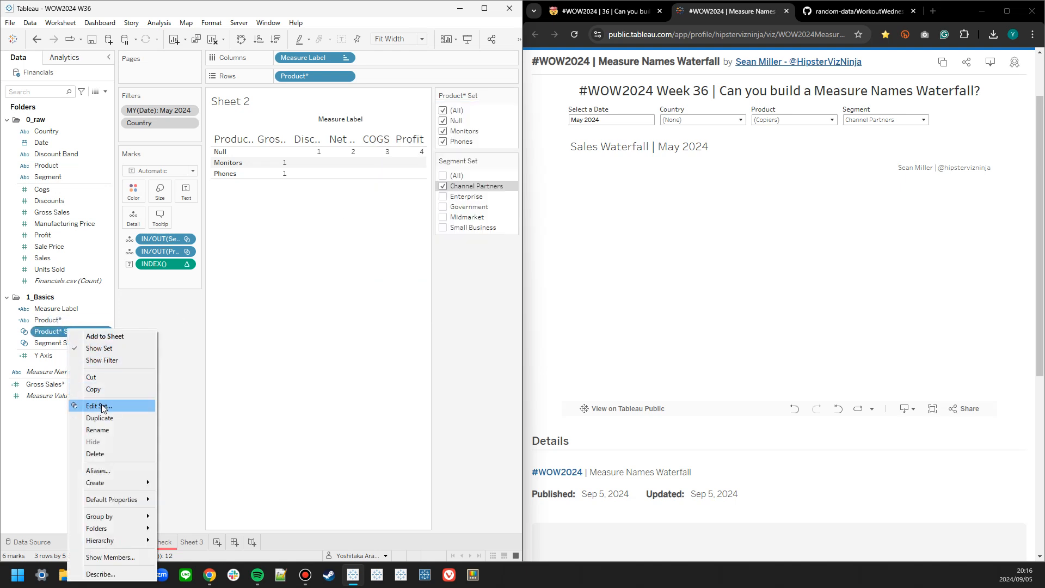
pyautogui.click(93, 406)
pyautogui.moveTo(289, 132); pyautogui.dragTo(720, 141)
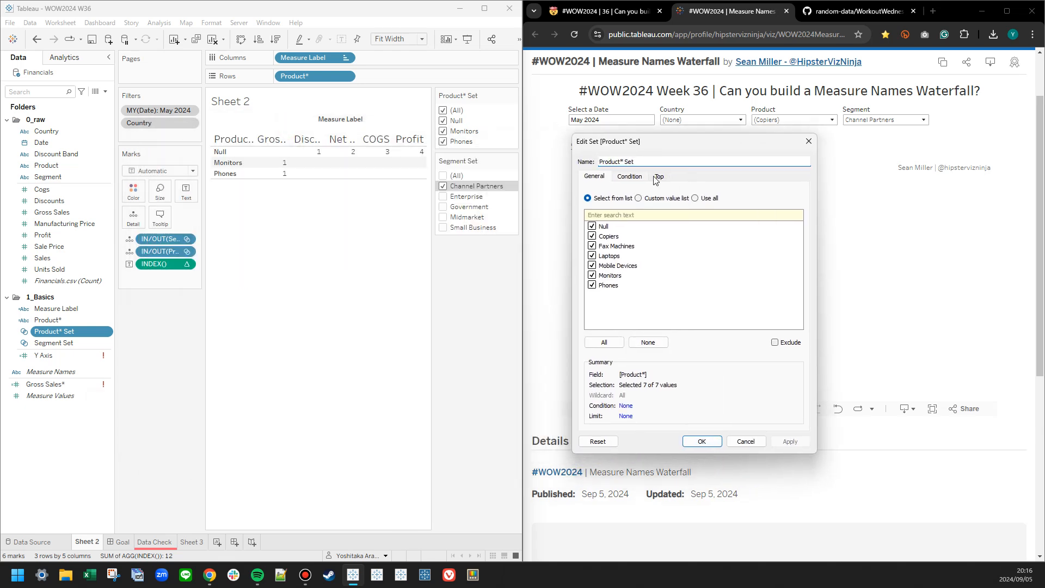
pyautogui.click(632, 177)
pyautogui.click(588, 294)
pyautogui.click(620, 322)
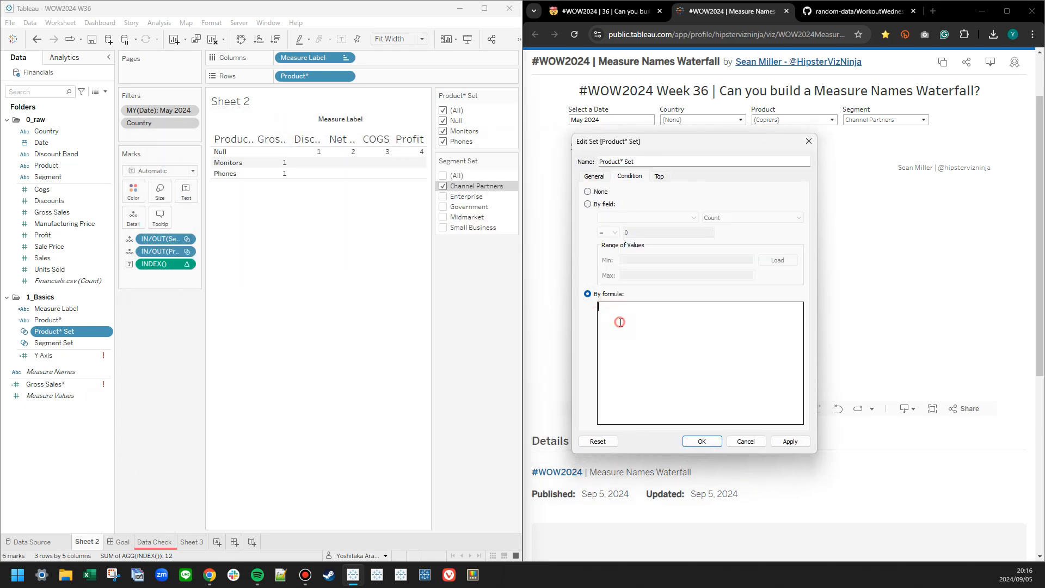
# Enter NOT ISNULL([Product*]) as the Product* Set's condition formula and accept the set.
pyautogui.write('NOT ISN')
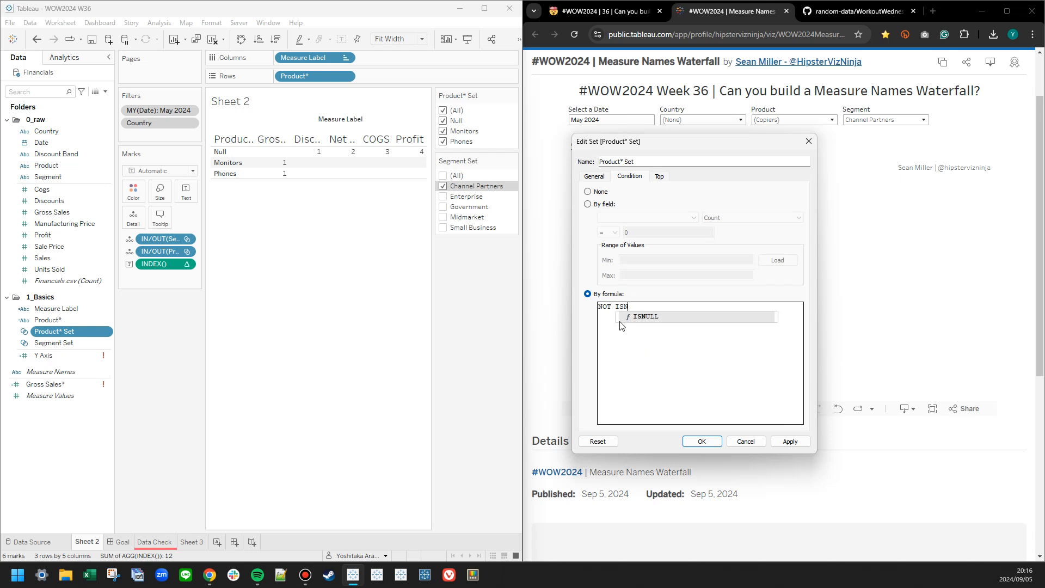
pyautogui.write('ULL(produ')
pyautogui.press('Down')
pyautogui.press('Return')
pyautogui.write(')')
pyautogui.scroll(3, 621, 321)
pyautogui.click(790, 441)
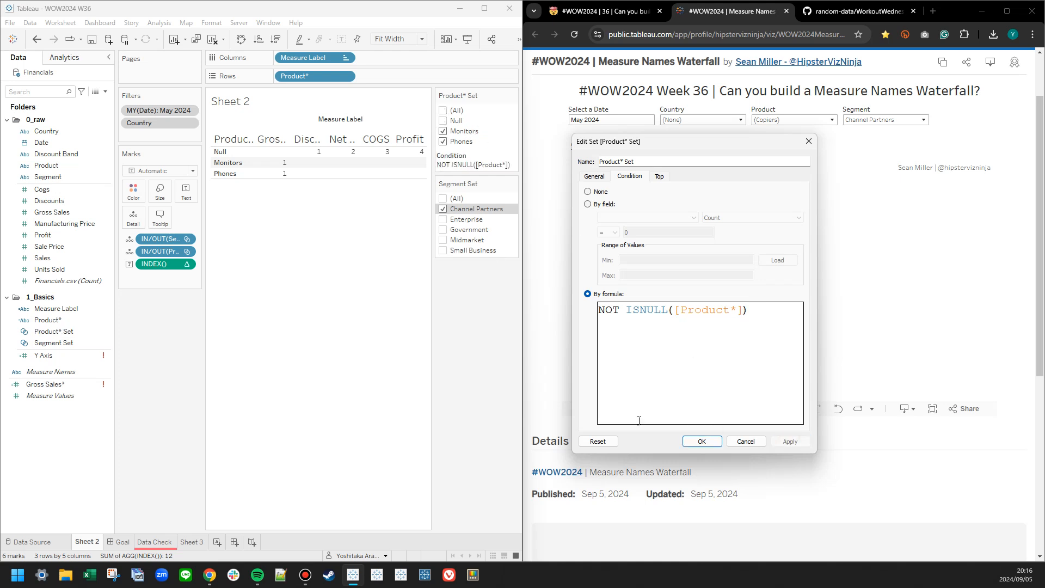
pyautogui.click(715, 443)
# Examine the Product* Set control's customization and formatting options, and close the formatting settings without changes.
pyautogui.click(513, 96)
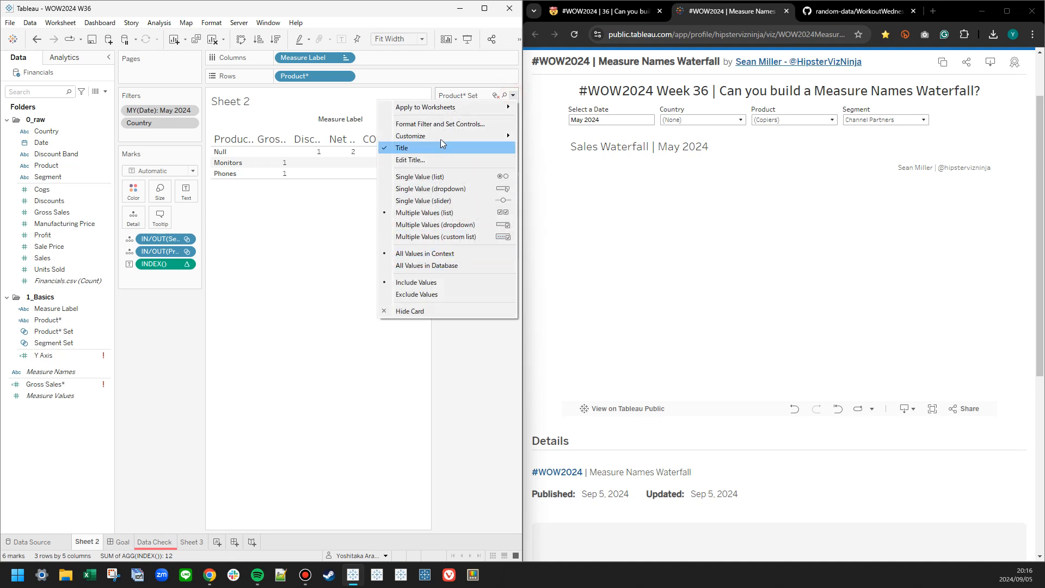
pyautogui.moveTo(439, 135)
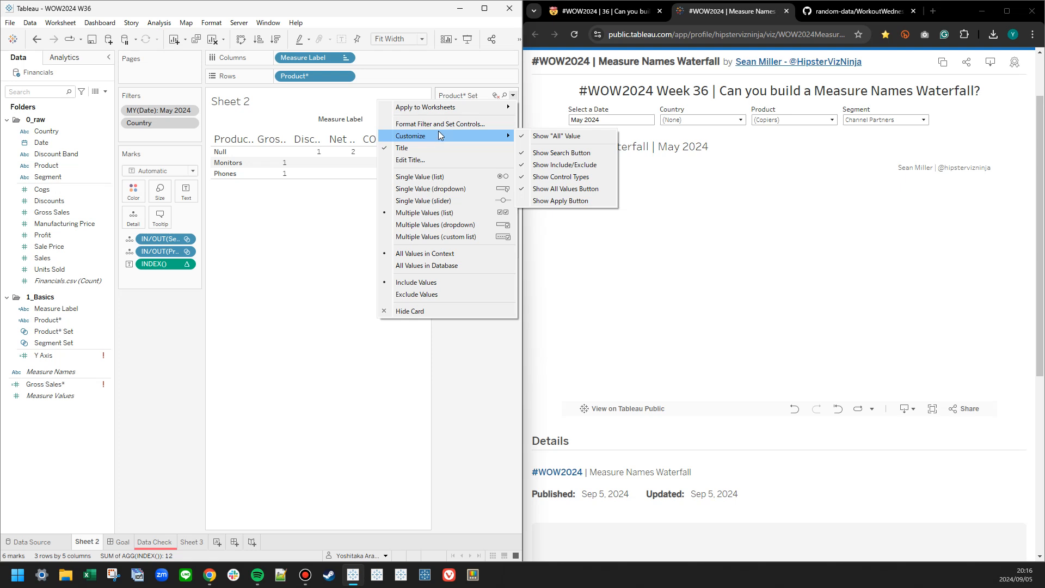
pyautogui.click(439, 124)
pyautogui.click(442, 130)
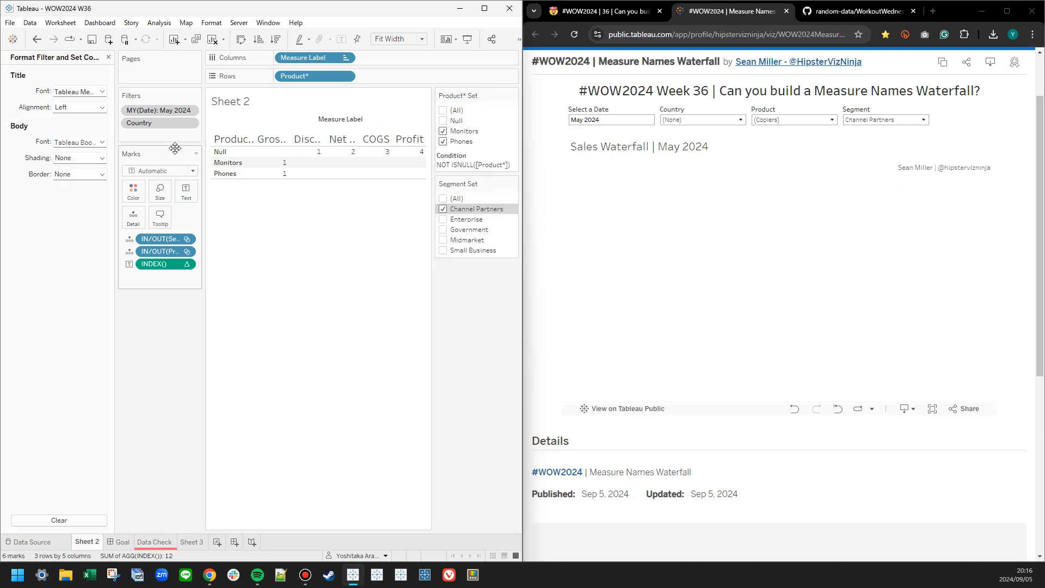
pyautogui.click(76, 141)
pyautogui.click(72, 108)
pyautogui.click(73, 110)
pyautogui.click(82, 92)
pyautogui.click(109, 57)
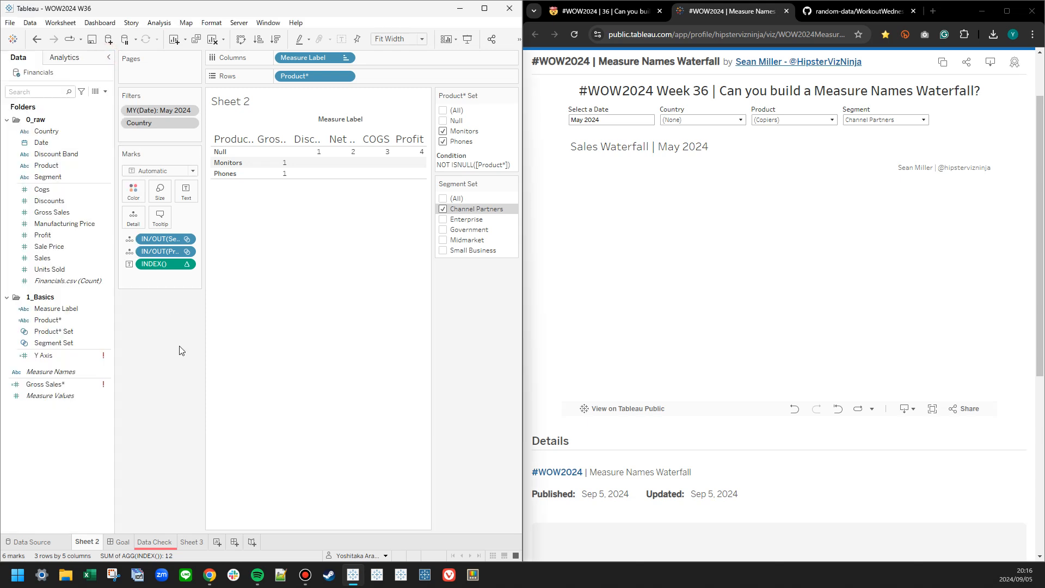
# Check which values the Product filter offers in the reference dashboard for comparison with the Product* Set control.
pyautogui.click(822, 119)
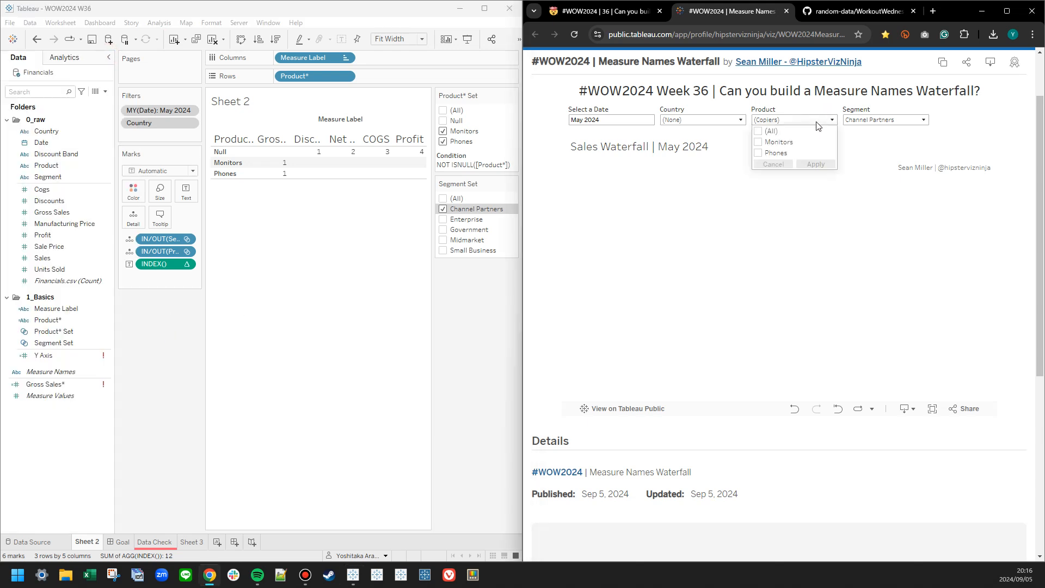
pyautogui.click(816, 122)
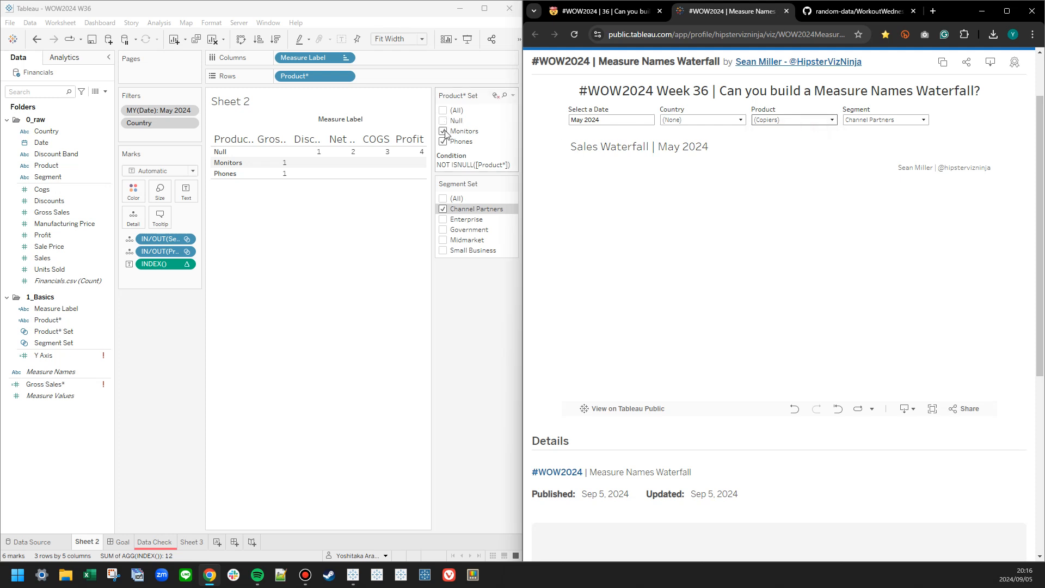
pyautogui.click(159, 349)
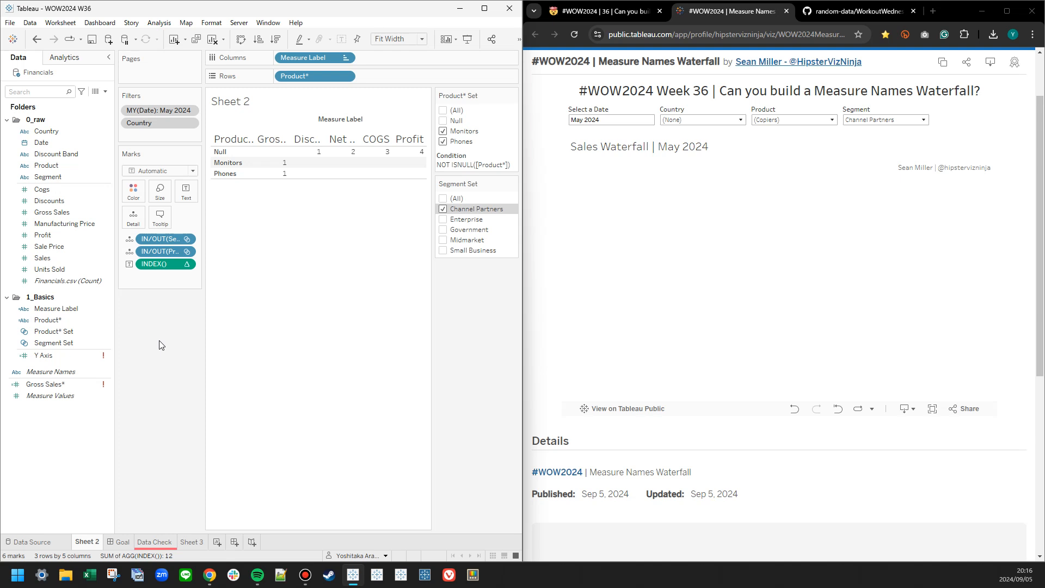
# Open the Product* calculation for editing and try to add an ELSE branch before END.
pyautogui.rightClick(68, 326)
pyautogui.click(98, 92)
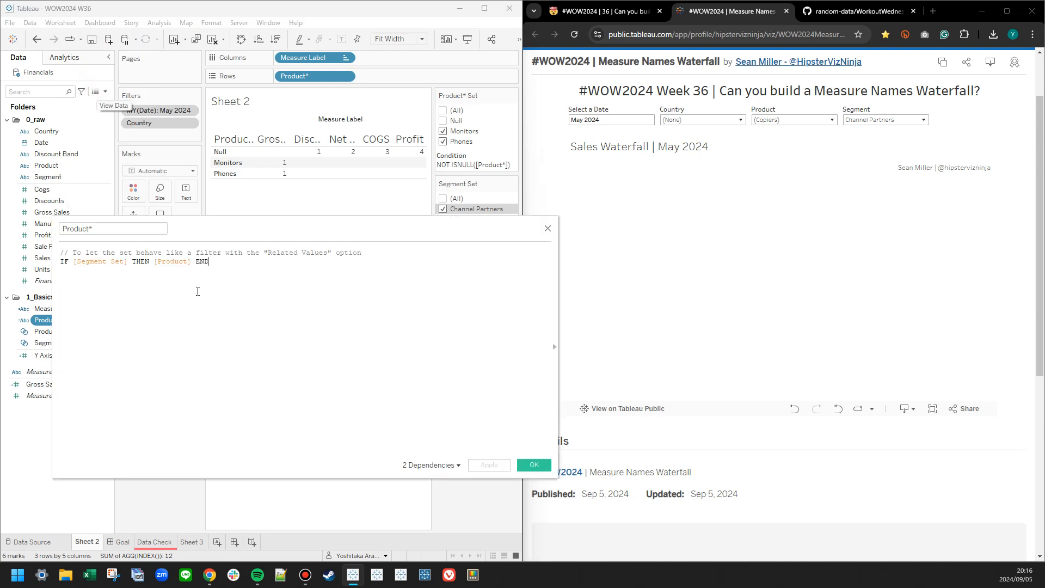
pyautogui.scroll(4, 259, 353)
pyautogui.scroll(-1, 267, 363)
pyautogui.moveTo(393, 233); pyautogui.dragTo(809, 237)
pyautogui.click(727, 278)
pyautogui.press('Return')
pyautogui.write('ELSEEND')
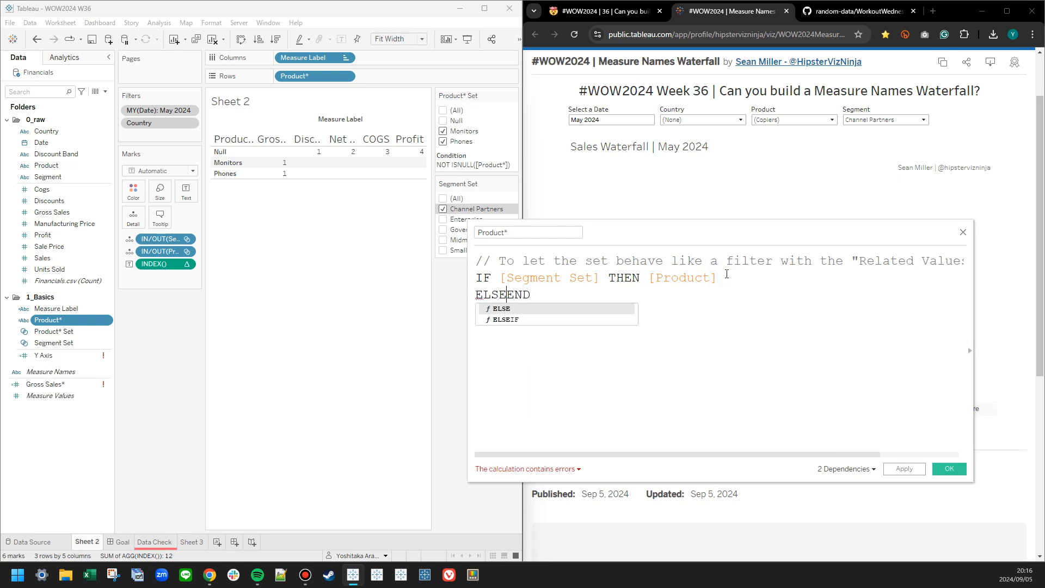
pyautogui.press('BackSpace')
pyautogui.press('BackSpace')
pyautogui.press('BackSpace')
pyautogui.press('BackSpace')
pyautogui.press('BackSpace')
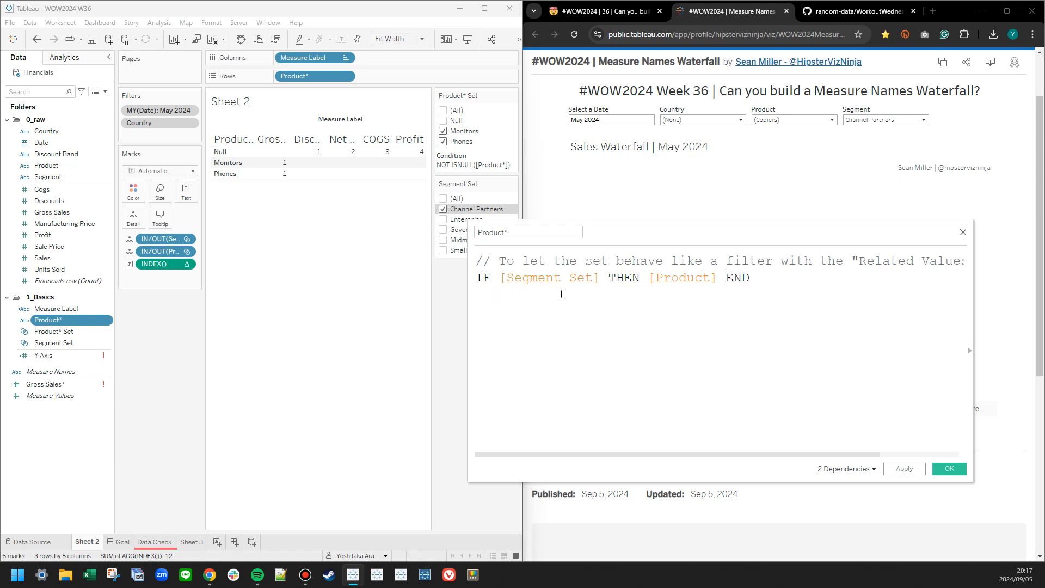
# Remove the comment line above IF [Segment Set] THEN [Product] END in the Product* calculation and save it.
pyautogui.moveTo(475, 280); pyautogui.dragTo(472, 261)
pyautogui.press('BackSpace')
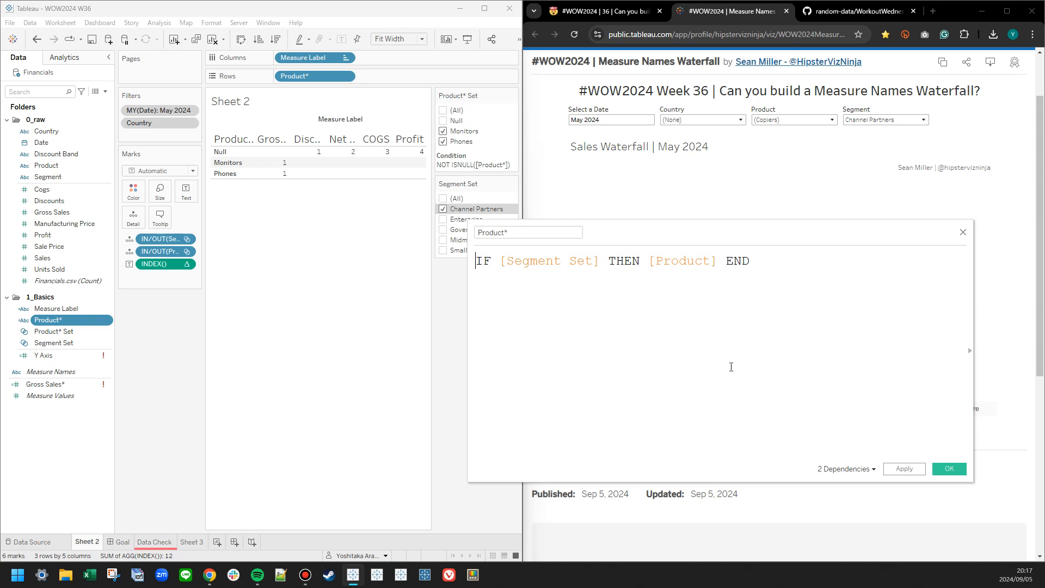
pyautogui.click(739, 360)
pyautogui.click(904, 469)
pyautogui.click(949, 469)
# Remove the Country and MY(Date) filters from context.
pyautogui.rightClick(162, 124)
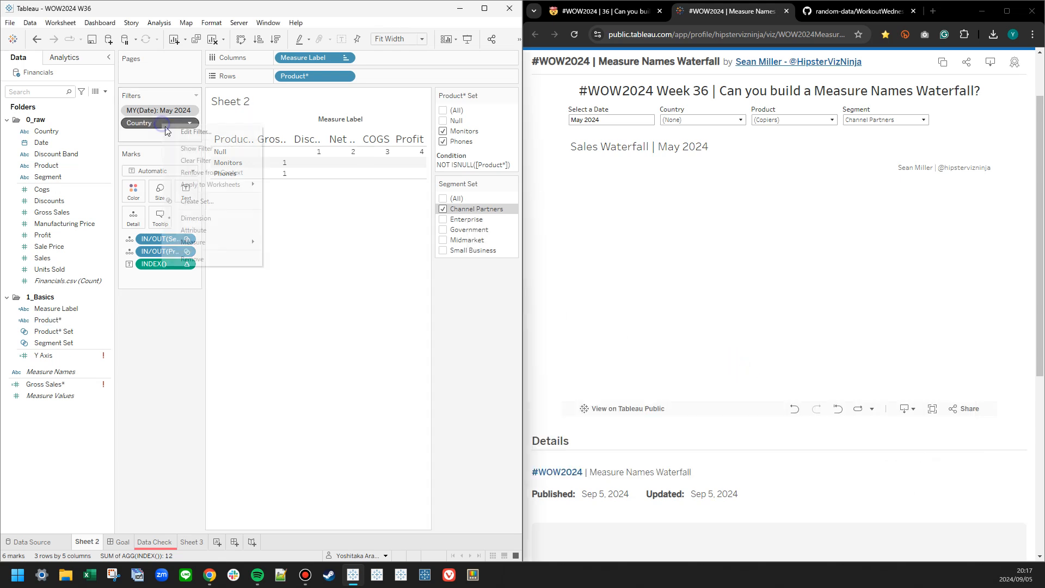
pyautogui.click(198, 172)
pyautogui.rightClick(161, 111)
pyautogui.click(189, 160)
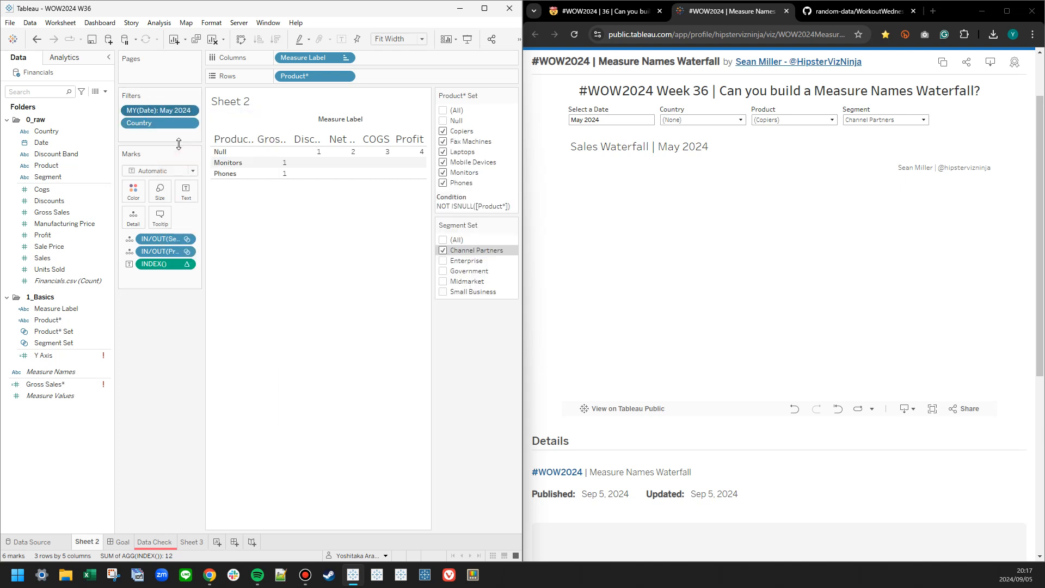
# Edit the Product* Set and set its membership condition to None, keeping the list selection.
pyautogui.click(512, 96)
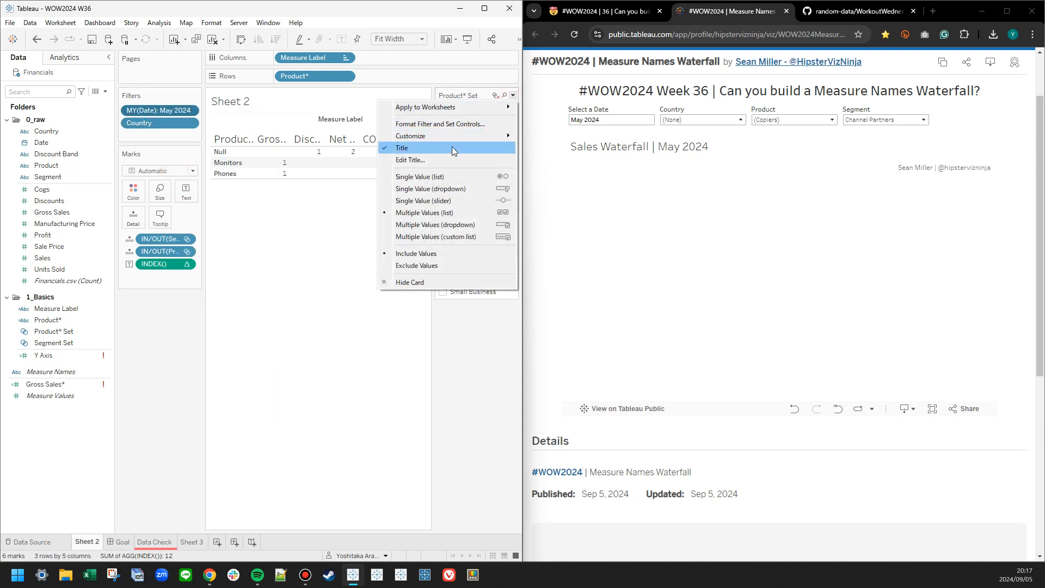
pyautogui.rightClick(47, 333)
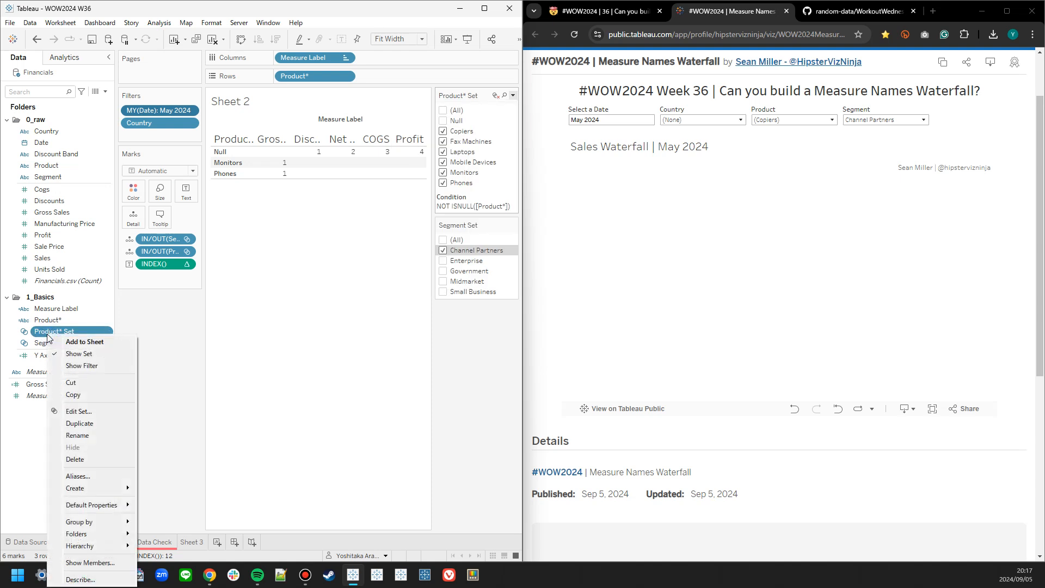
pyautogui.click(71, 411)
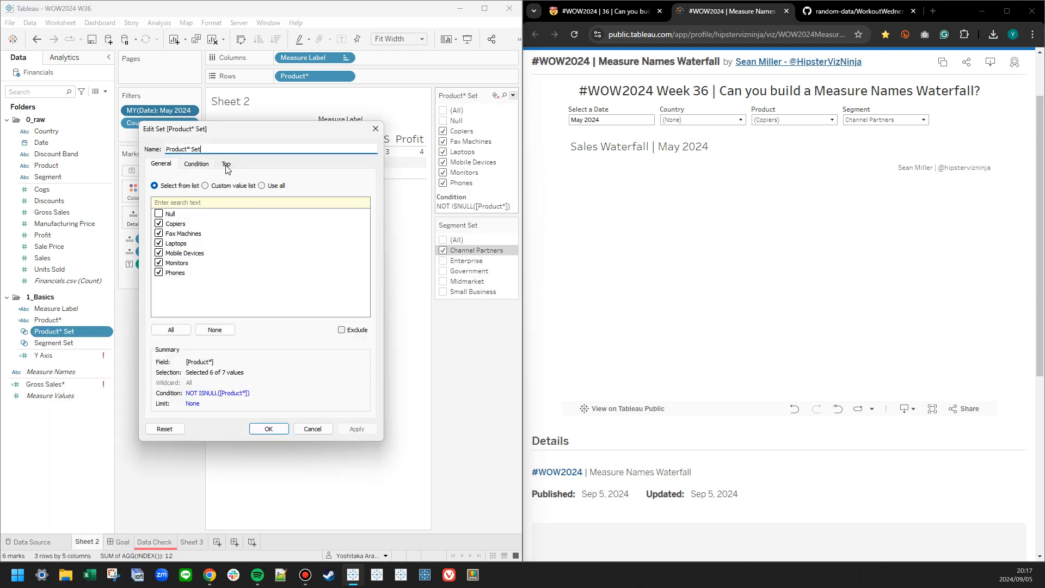
pyautogui.click(196, 164)
pyautogui.click(155, 176)
pyautogui.click(161, 164)
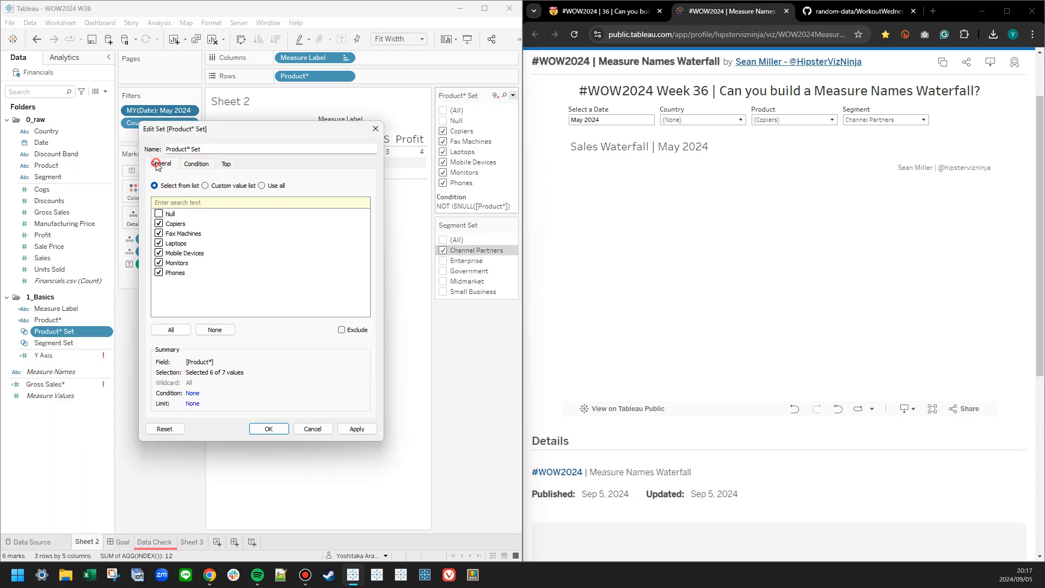
pyautogui.click(357, 429)
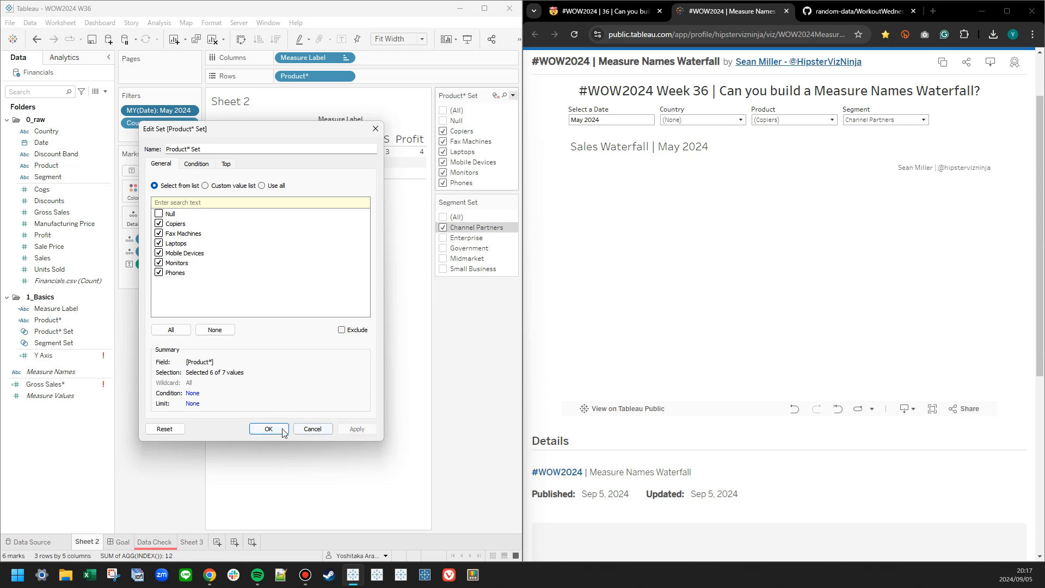
pyautogui.click(269, 429)
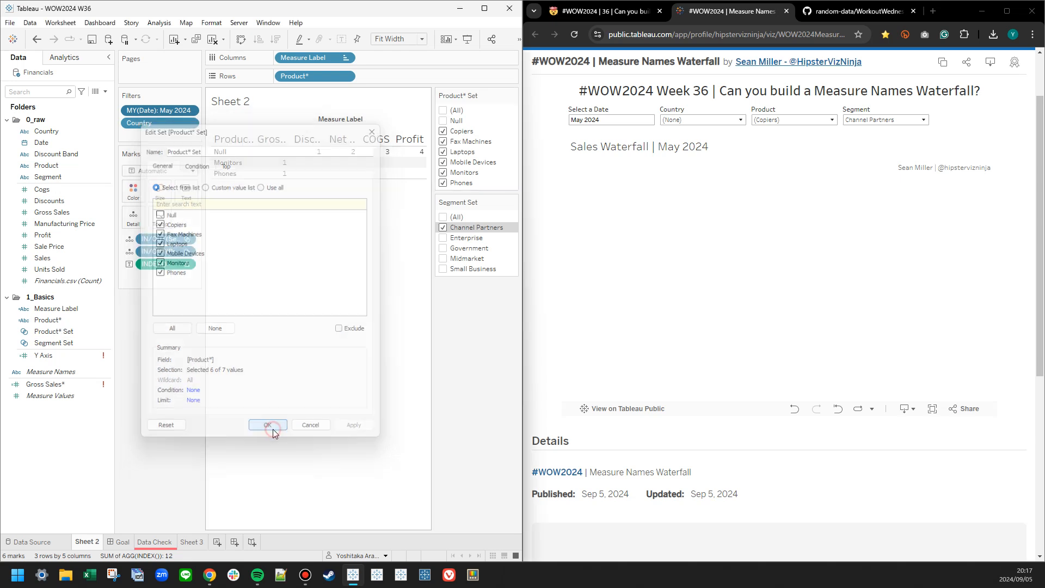
pyautogui.click(465, 312)
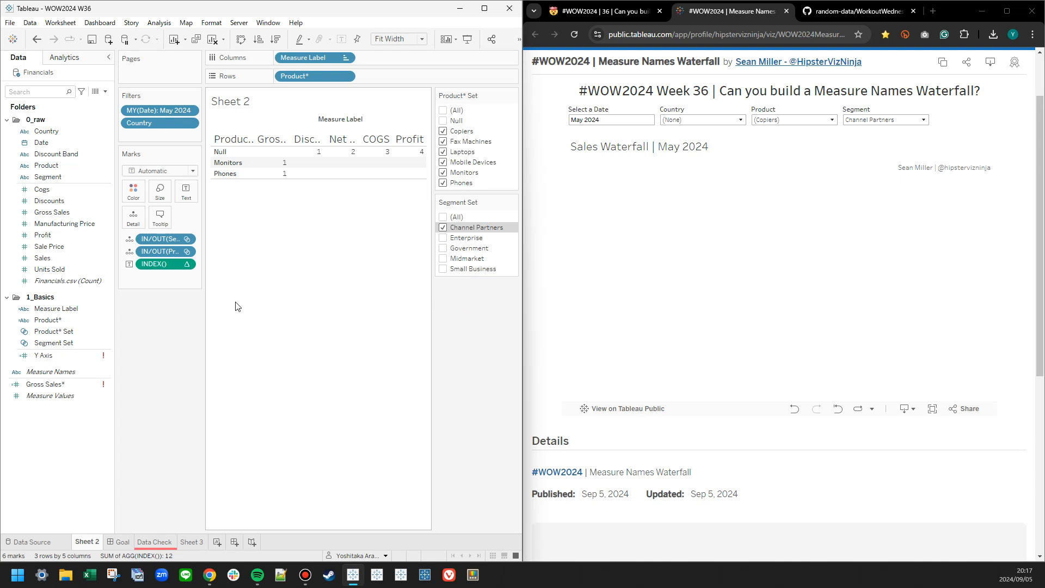
# Review the Product* Set definition and the Product* calculation, closing both without changes.
pyautogui.rightClick(63, 321)
pyautogui.rightClick(48, 333)
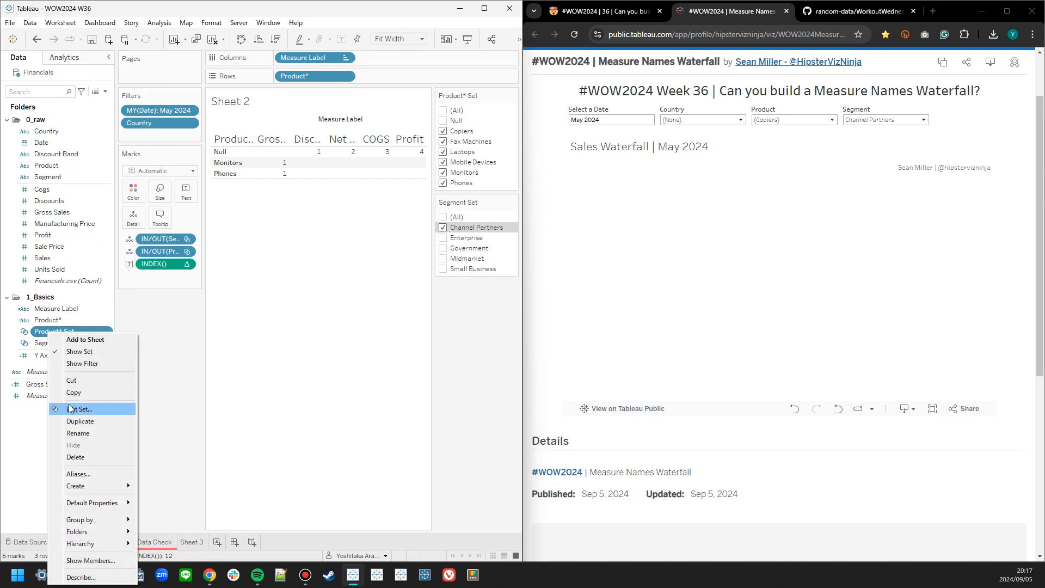
pyautogui.click(71, 409)
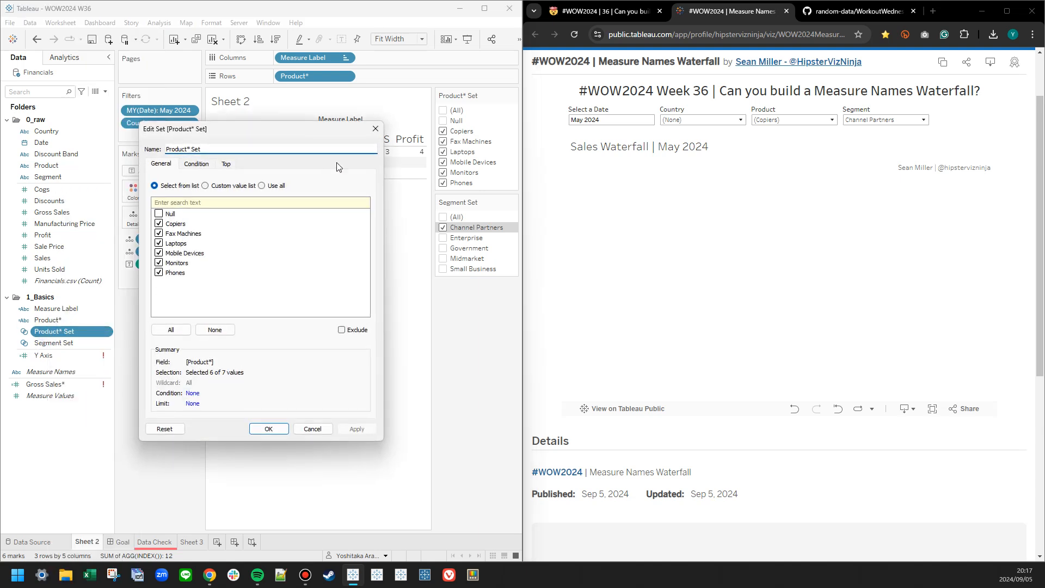
pyautogui.click(376, 129)
pyautogui.rightClick(73, 320)
pyautogui.click(101, 83)
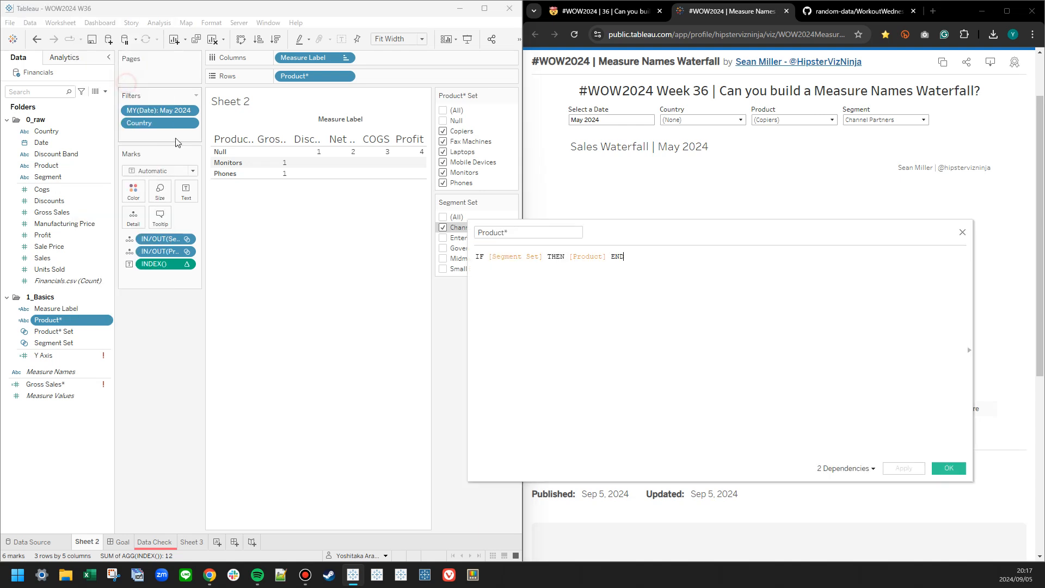
pyautogui.click(963, 232)
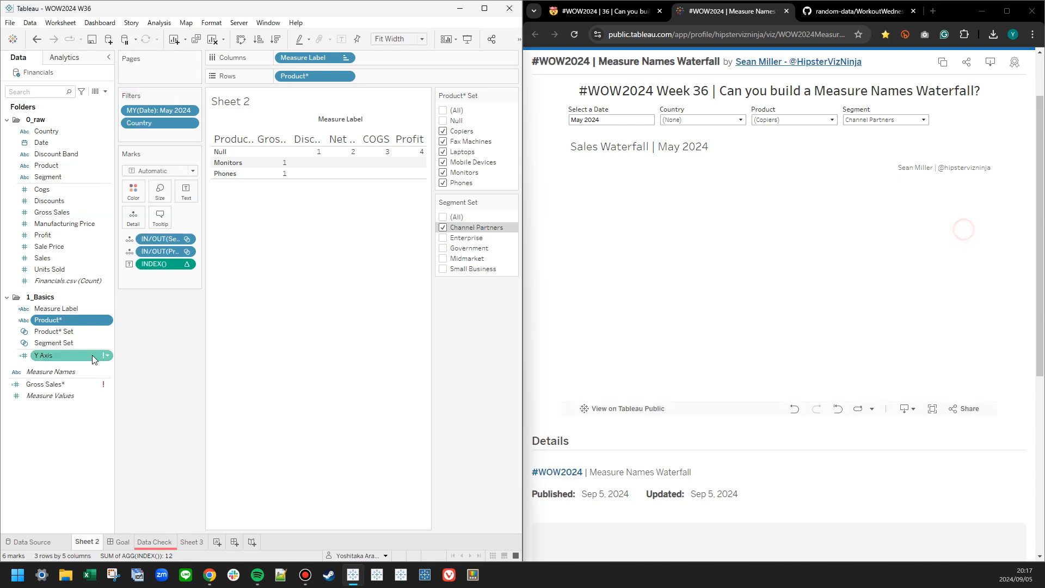
# Delete the Product* calculated field and the Product* Set from the data source.
pyautogui.rightClick(62, 320)
pyautogui.click(104, 133)
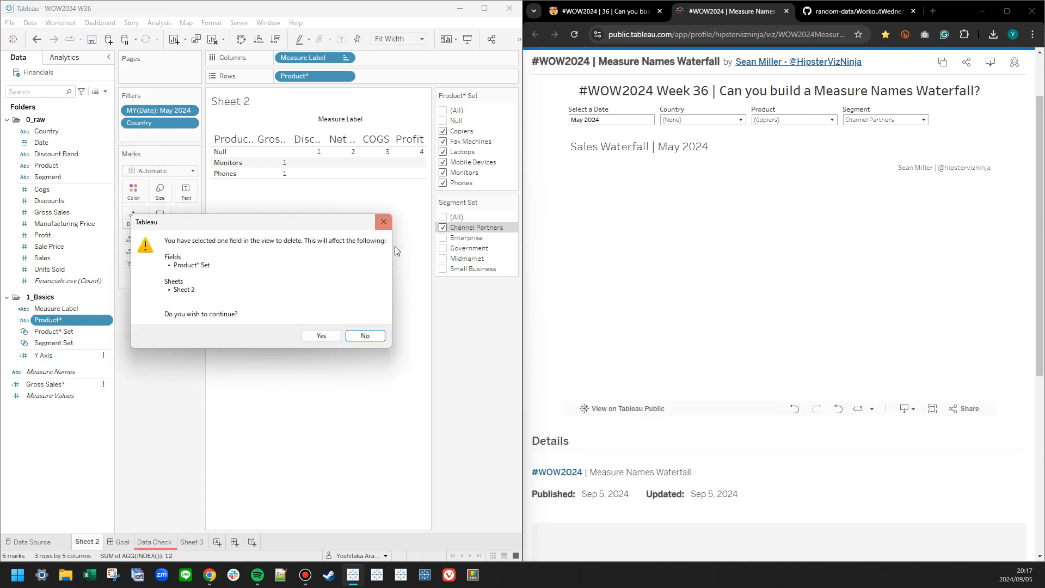
pyautogui.click(321, 338)
pyautogui.click(261, 300)
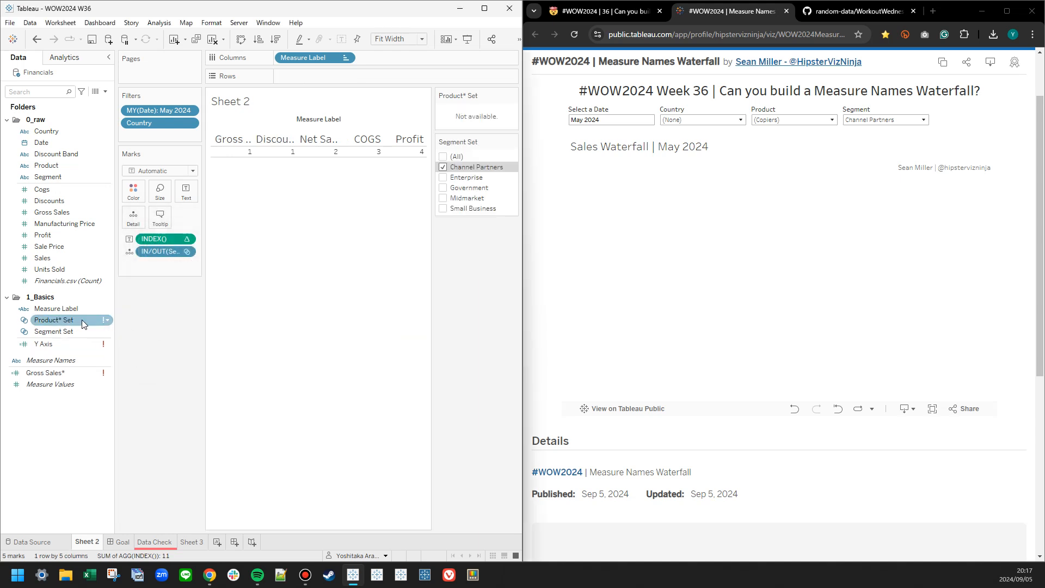
pyautogui.rightClick(80, 320)
pyautogui.click(107, 420)
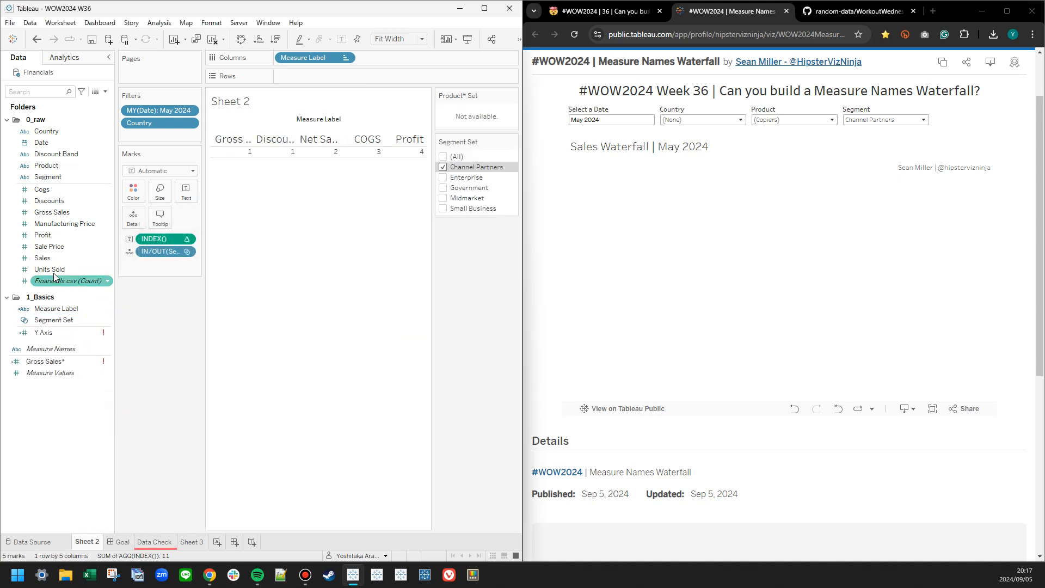
# Create a Product Set from the Product field with all members selected, and file it in the 1_Basics folder.
pyautogui.click(50, 166)
pyautogui.rightClick(51, 168)
pyautogui.moveTo(77, 257)
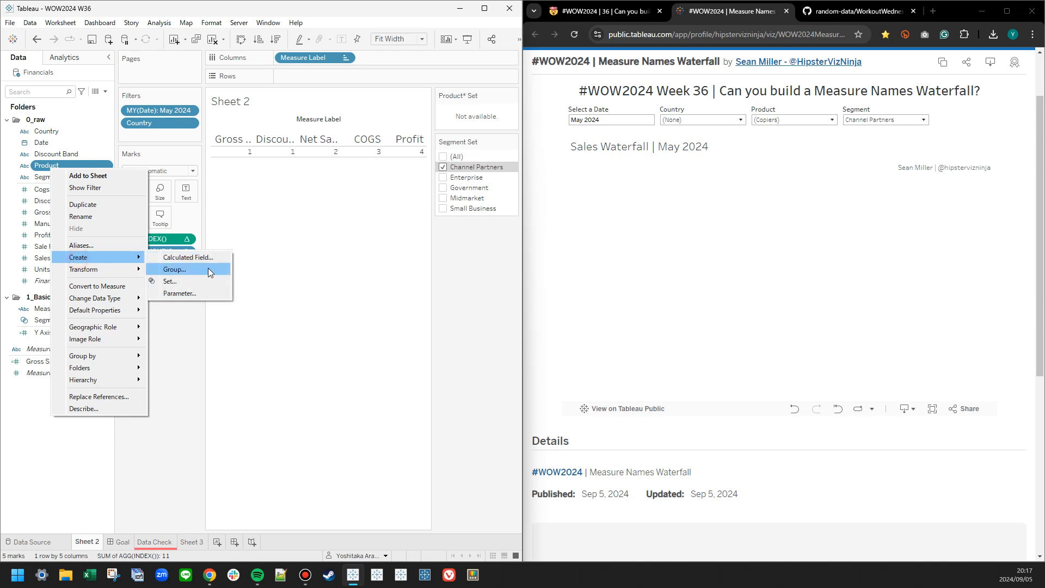
pyautogui.click(180, 280)
pyautogui.moveTo(258, 131); pyautogui.dragTo(359, 218)
pyautogui.click(279, 417)
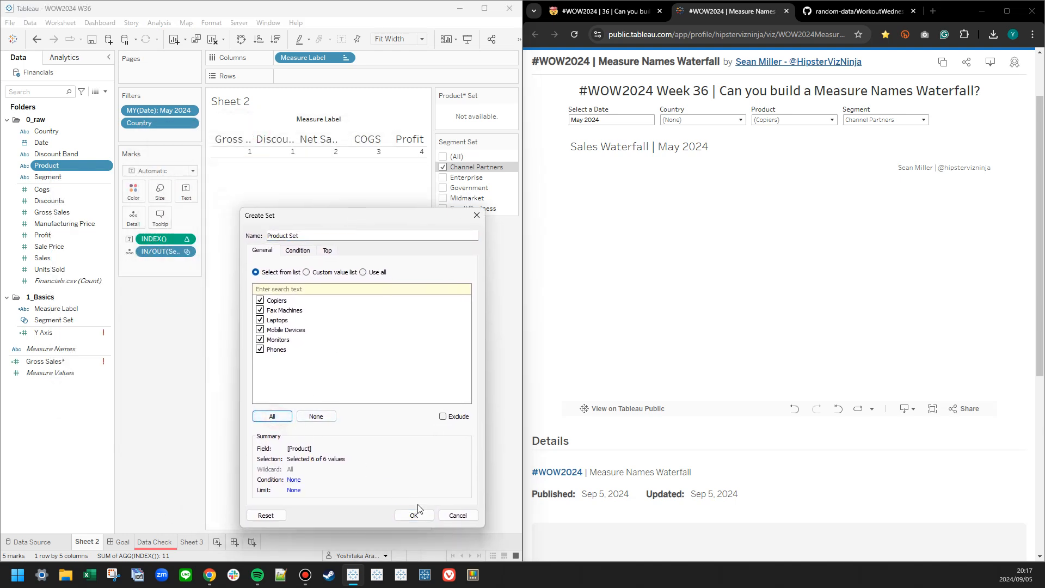
pyautogui.click(426, 519)
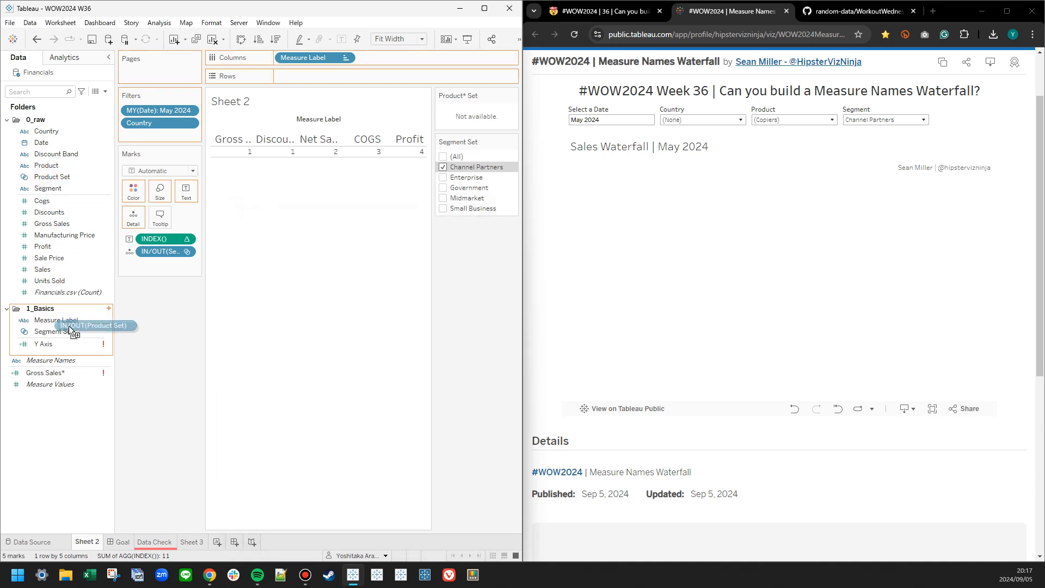
pyautogui.click(6, 119)
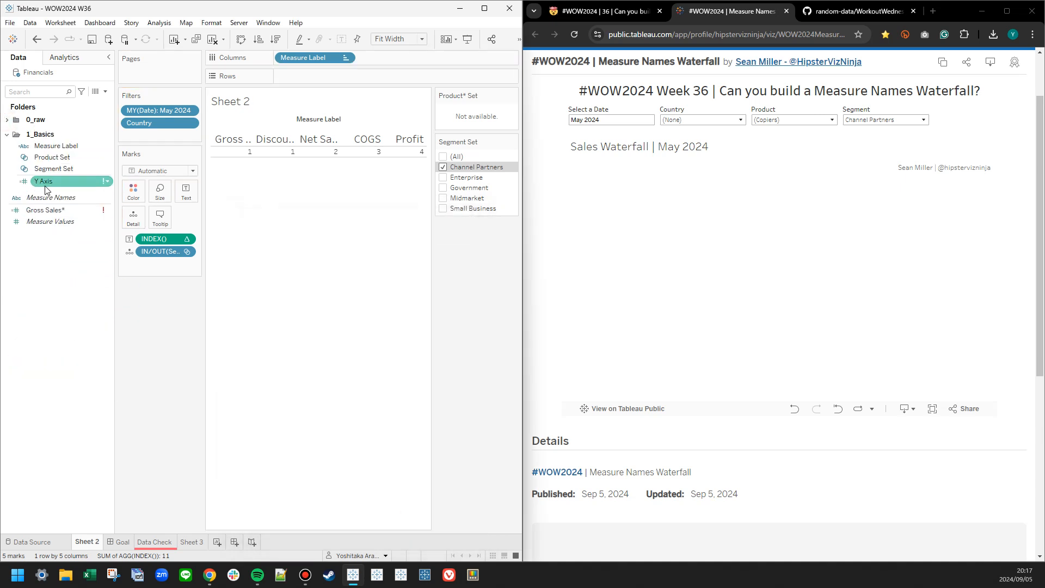
# Open the Gross Sales* calculated field for editing.
pyautogui.rightClick(52, 210)
pyautogui.click(67, 263)
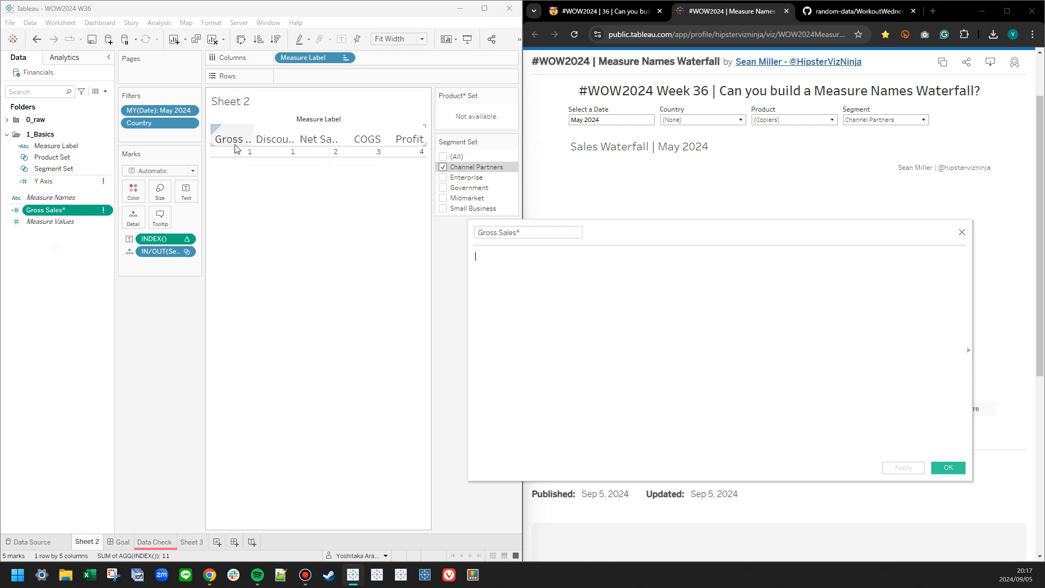
# Move the Segment Set control beneath the Marks card and hide the unavailable Product* Set control.
pyautogui.moveTo(478, 141); pyautogui.dragTo(161, 296)
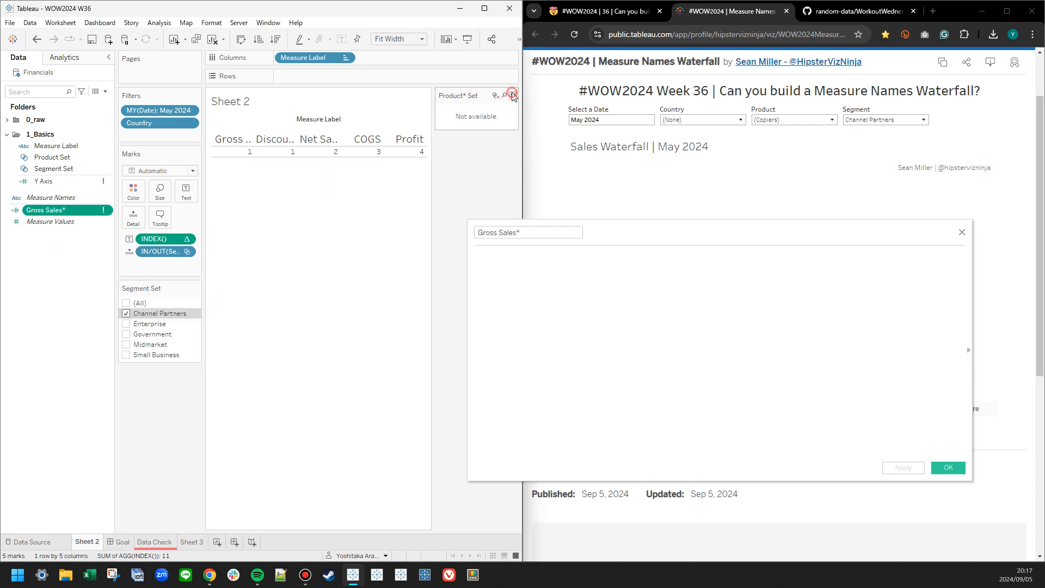
pyautogui.click(513, 96)
pyautogui.click(448, 123)
# Add the Product Set to the marks as detail and show its control beneath the Segment Set control.
pyautogui.moveTo(57, 159); pyautogui.dragTo(161, 264)
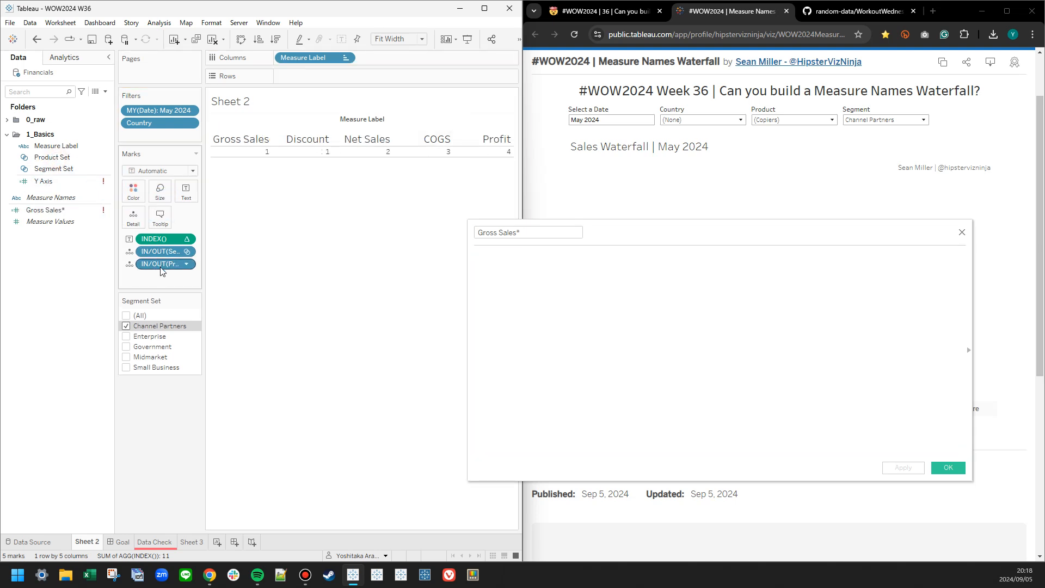
pyautogui.rightClick(160, 266)
pyautogui.click(203, 293)
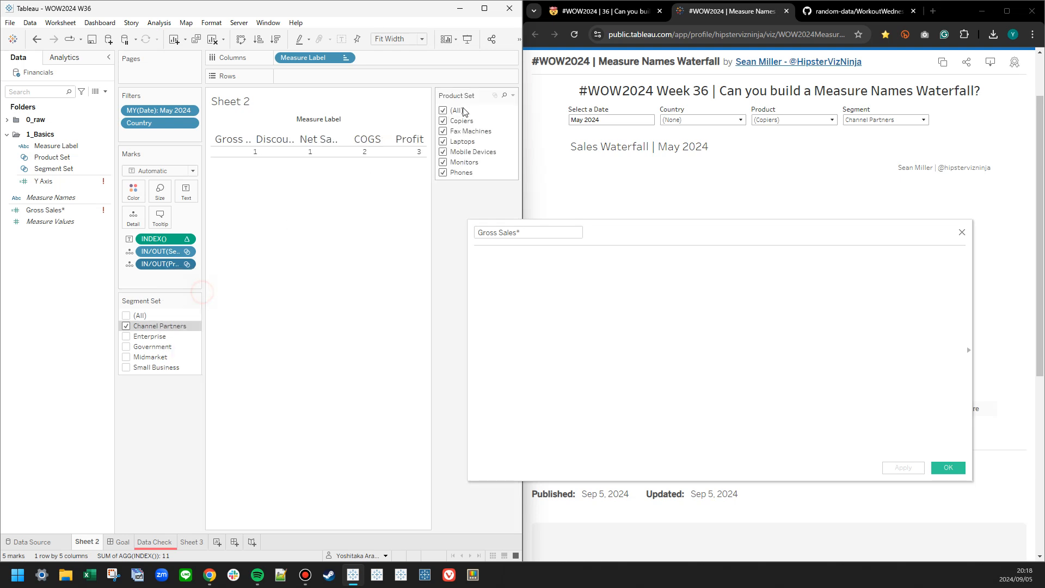
pyautogui.moveTo(464, 95); pyautogui.dragTo(163, 384)
pyautogui.click(614, 328)
pyautogui.moveTo(670, 228); pyautogui.dragTo(514, 219)
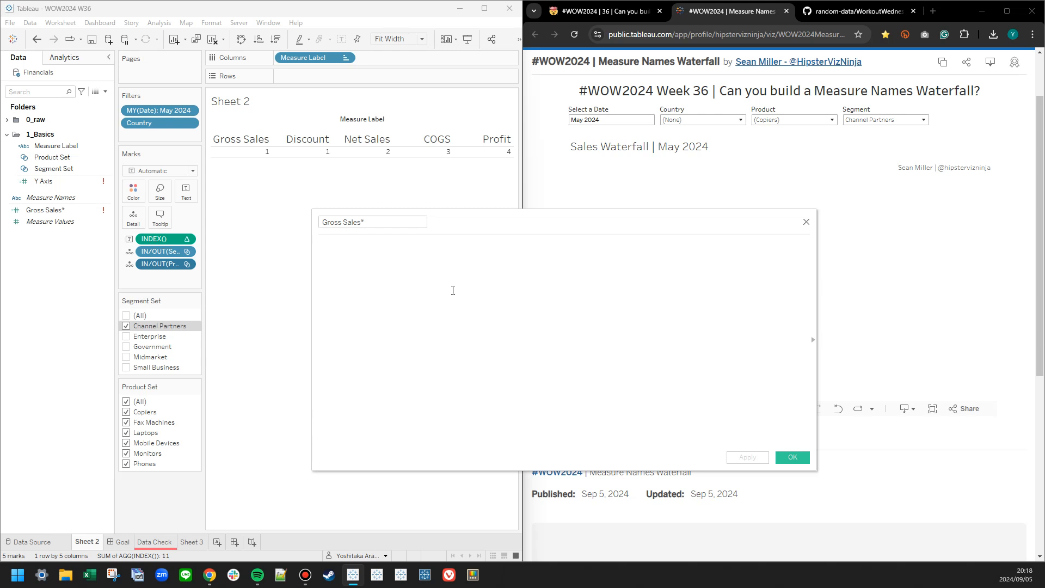
# Begin the Gross Sales* formula with WINDOW_SUM(IF [Segment Set] AND [Product Set] THEN.
pyautogui.write('WINDOW_SUM(')
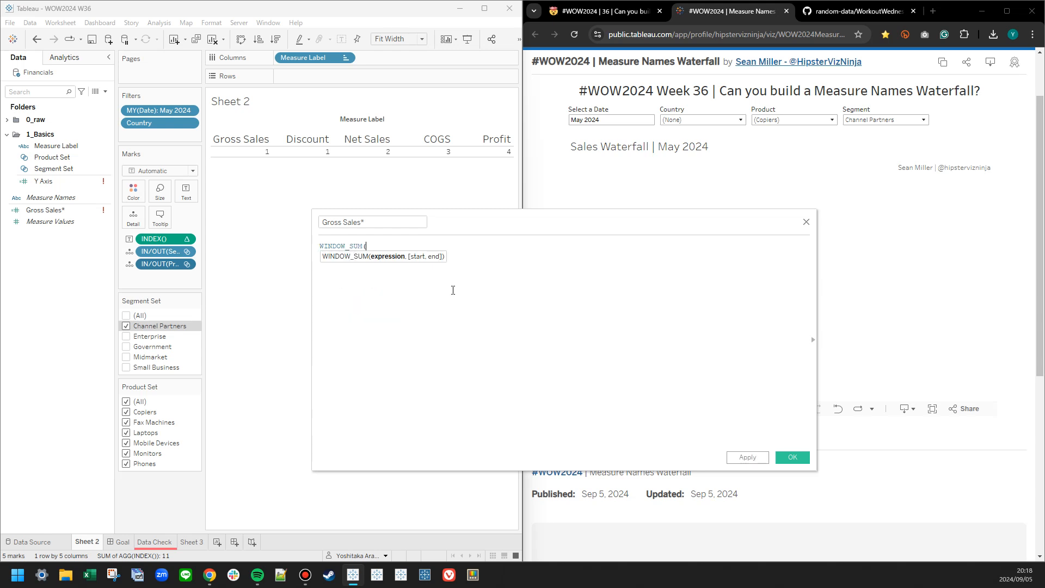
pyautogui.scroll(8, 465, 375)
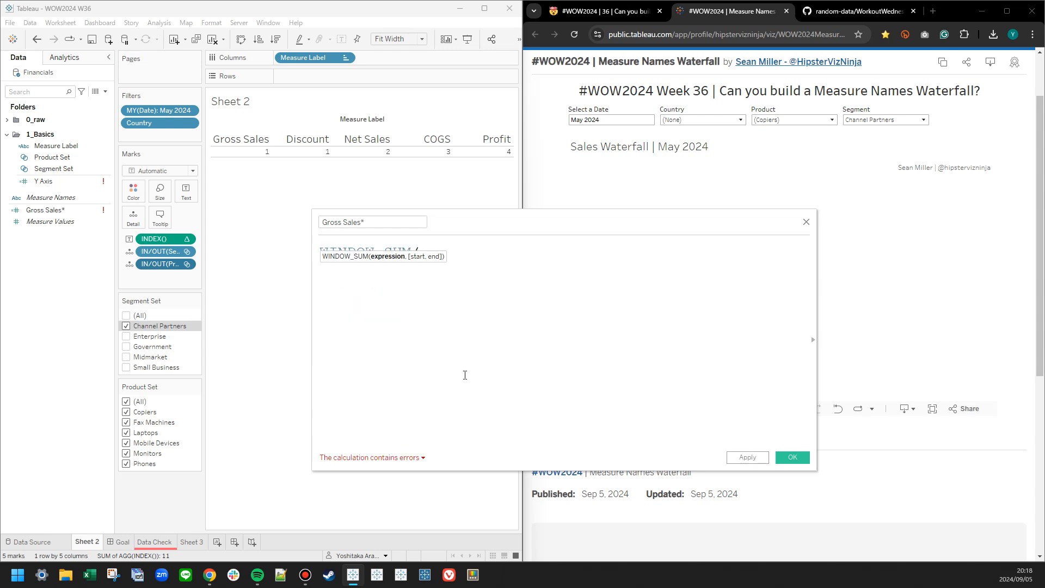
pyautogui.write('IF')
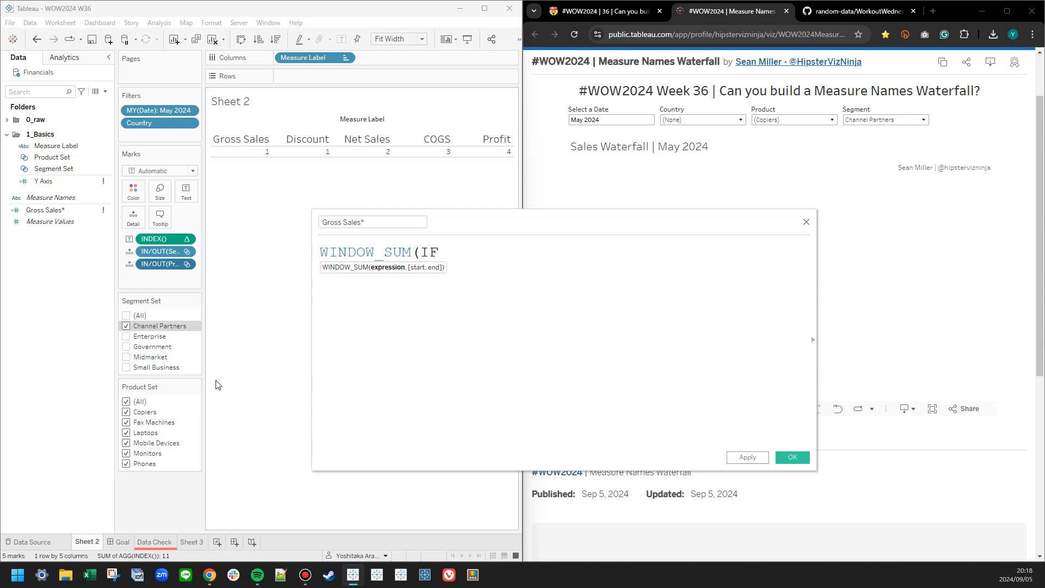
pyautogui.moveTo(164, 251); pyautogui.dragTo(525, 332)
pyautogui.write('AND')
pyautogui.moveTo(163, 264); pyautogui.dragTo(581, 329)
pyautogui.write('ET')
pyautogui.press('BackSpace')
pyautogui.press('BackSpace')
pyautogui.write('Y')
pyautogui.press('BackSpace')
pyautogui.write('THEN')
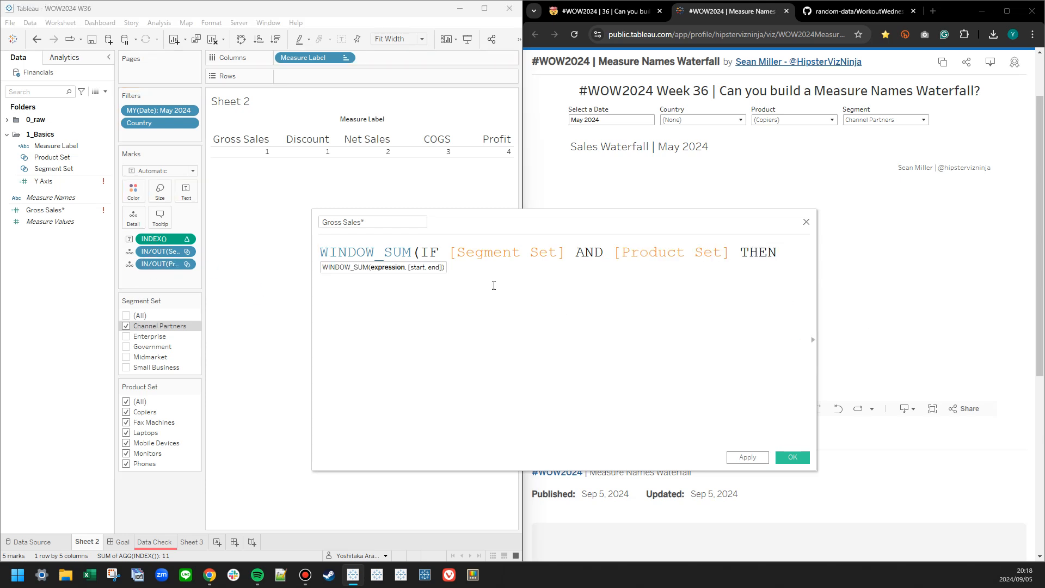
# Break the formula into indented lines, with the IF condition and THEN each on its own line beneath WINDOW_SUM(.
pyautogui.click(424, 252)
pyautogui.press('Return')
pyautogui.press('Tab')
pyautogui.press('Left')
pyautogui.press('Left')
pyautogui.press('Left')
pyautogui.press('Left')
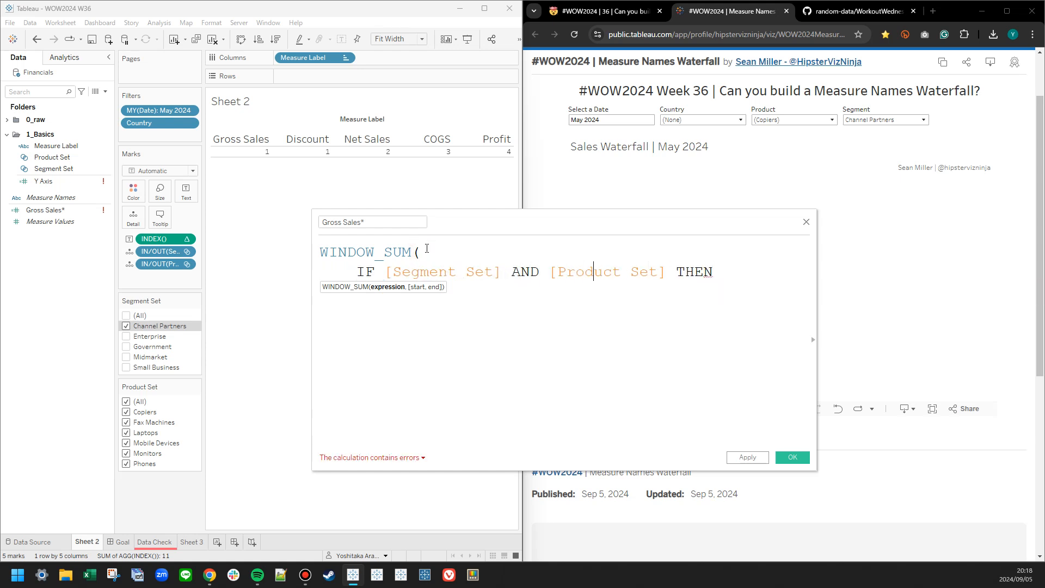
pyautogui.press('Left')
pyautogui.press('Return')
pyautogui.press('Tab')
pyautogui.press('Right')
pyautogui.press('Right')
pyautogui.press('Right')
pyautogui.press('Right')
pyautogui.press('Return')
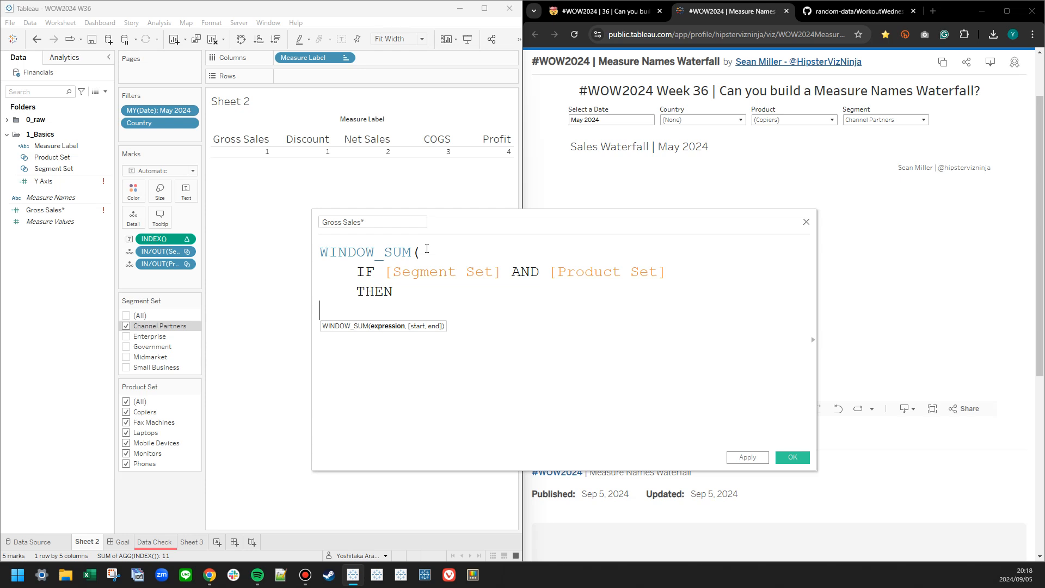
# Return [Gross Sales] after THEN, and finish the formula with END and a closing parenthesis on separate lines.
pyautogui.write('gross')
pyautogui.press('Return')
pyautogui.press('Return')
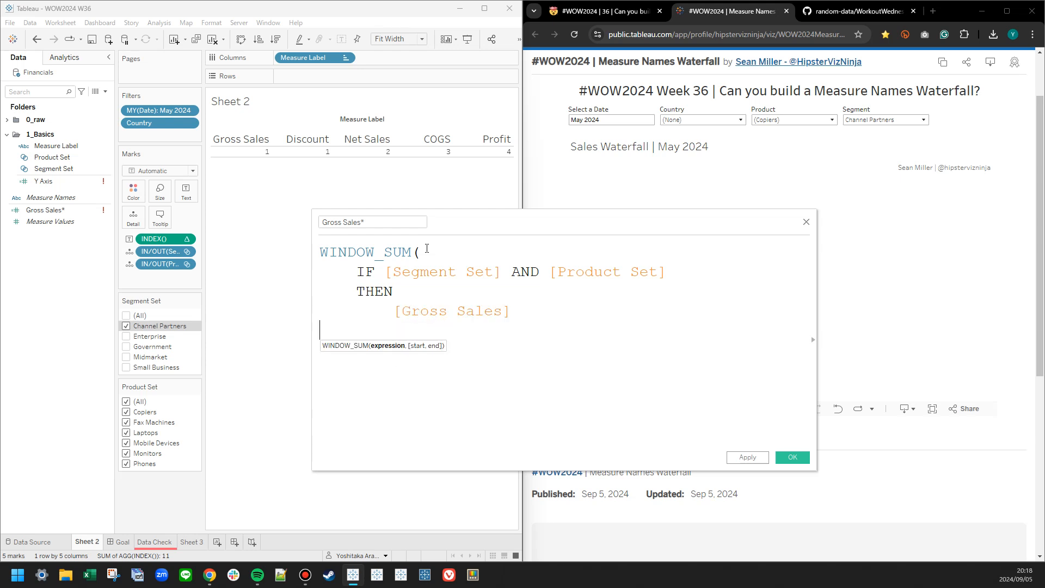
pyautogui.write('END')
pyautogui.press('Return')
pyautogui.write(')')
pyautogui.click(747, 457)
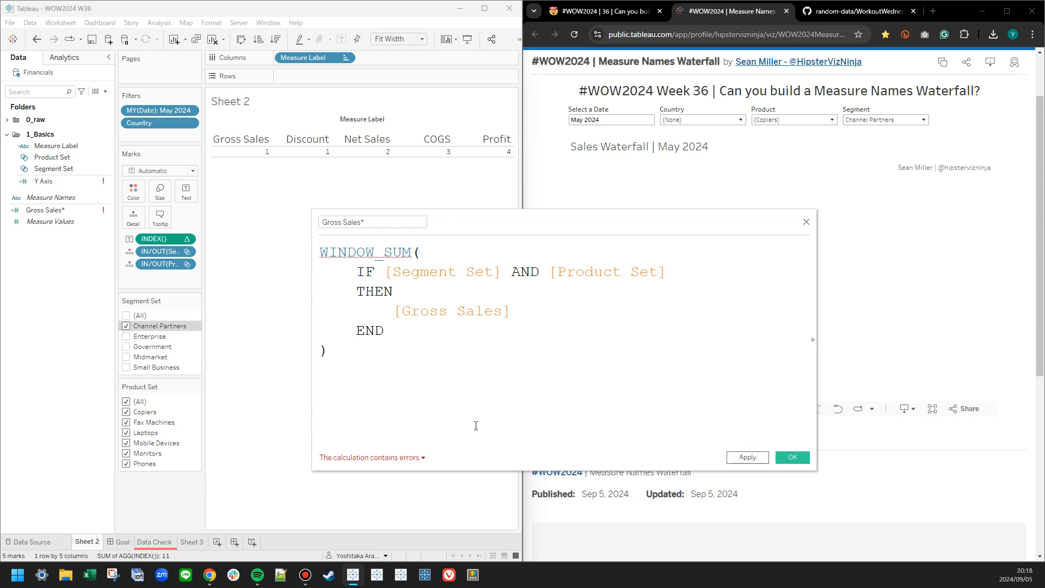
# Wrap the IF expression in SUM(), save the calculation and place Gross Sales* on Rows.
pyautogui.click(442, 250)
pyautogui.write('SUM(')
pyautogui.press('Down')
pyautogui.press('Down')
pyautogui.press('Down')
pyautogui.press('Down')
pyautogui.press('Down')
pyautogui.write(')')
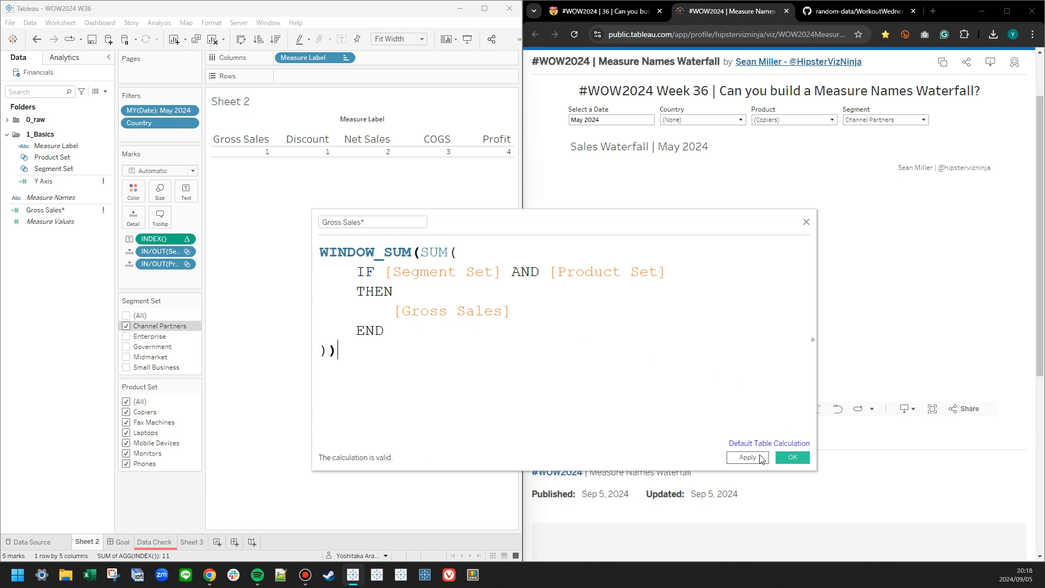
pyautogui.click(793, 457)
pyautogui.moveTo(45, 210); pyautogui.dragTo(335, 76)
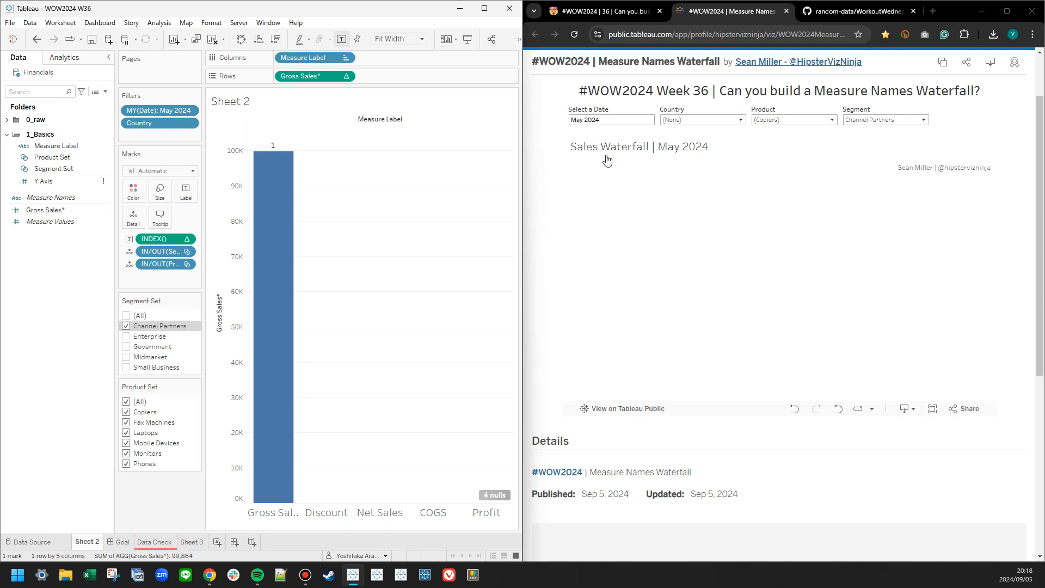
# In the browser, set the Country and Product filters of the published Measure Names Waterfall to (All).
pyautogui.click(719, 121)
pyautogui.click(708, 121)
pyautogui.click(798, 121)
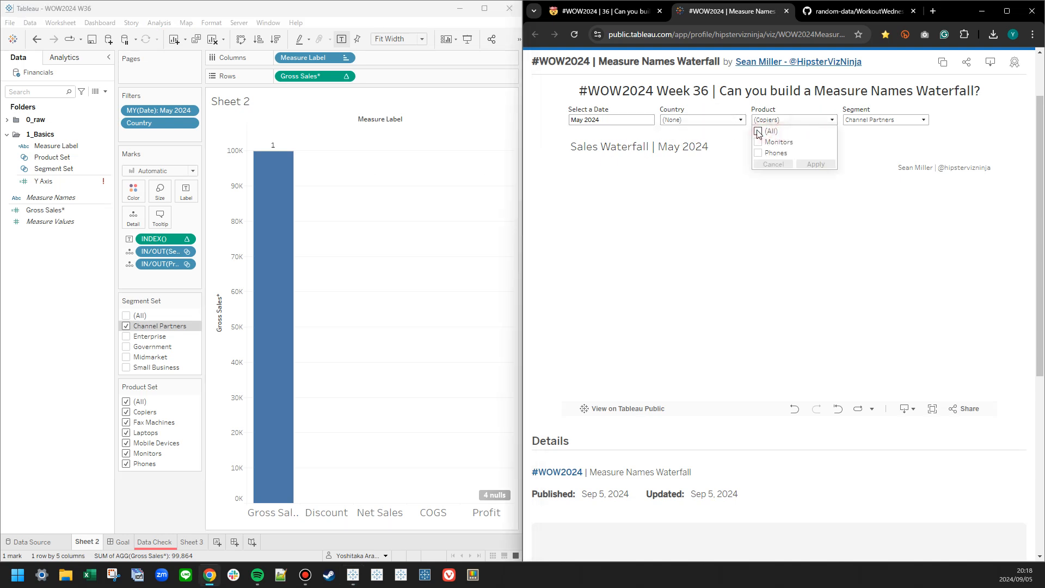
pyautogui.click(758, 131)
pyautogui.click(882, 127)
pyautogui.click(798, 121)
pyautogui.click(811, 162)
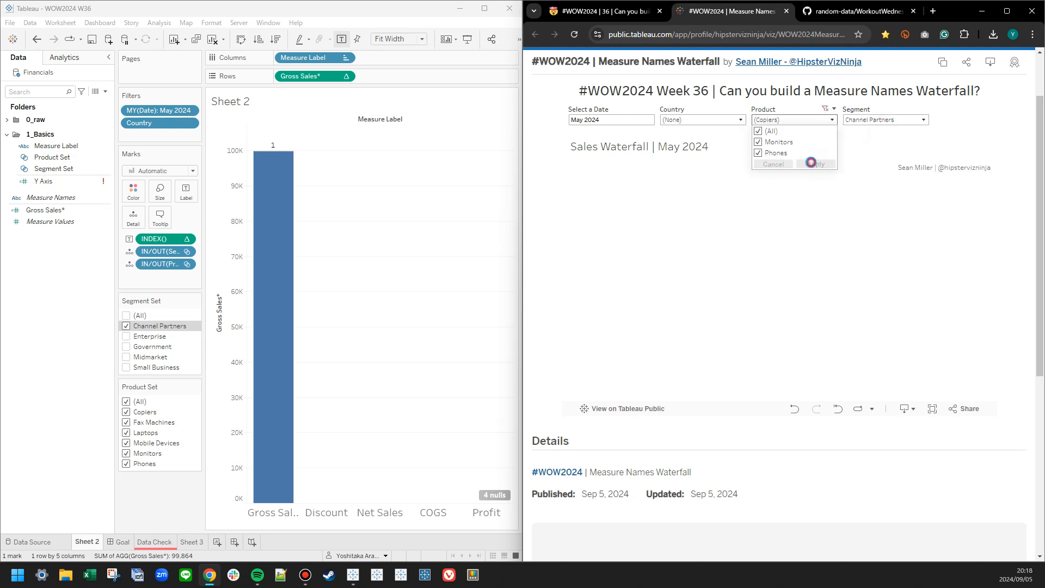
pyautogui.click(899, 141)
# Compare the Country filter members of the published viz with the Country filter settings in the Tableau sheet.
pyautogui.click(718, 122)
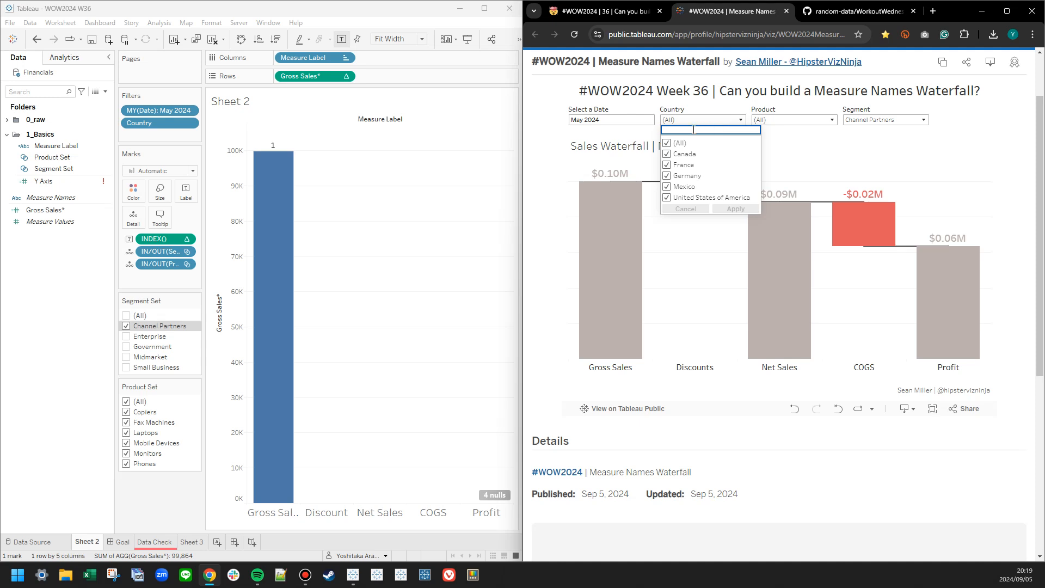
pyautogui.rightClick(157, 124)
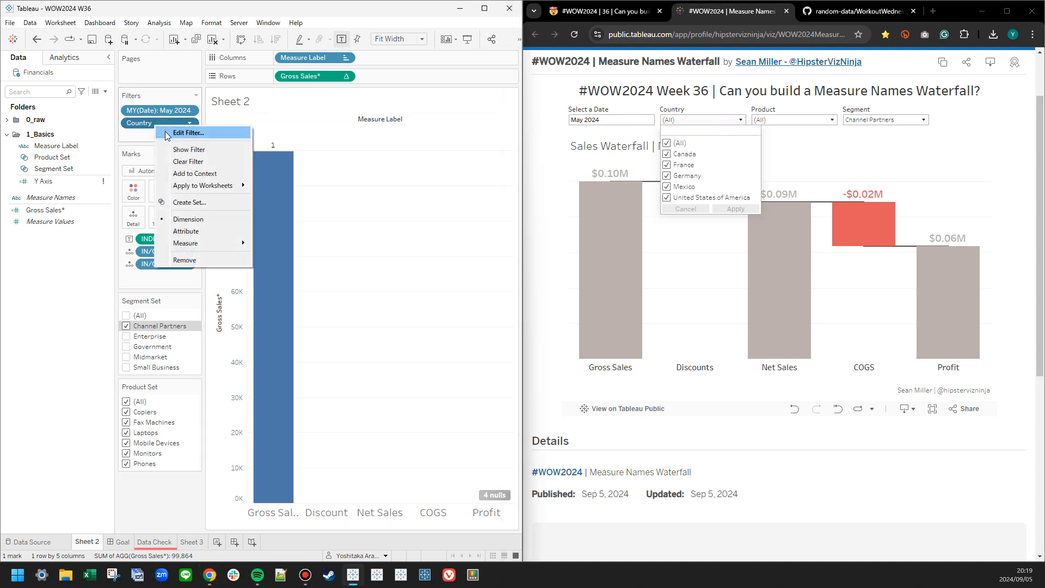
pyautogui.click(166, 133)
pyautogui.click(376, 136)
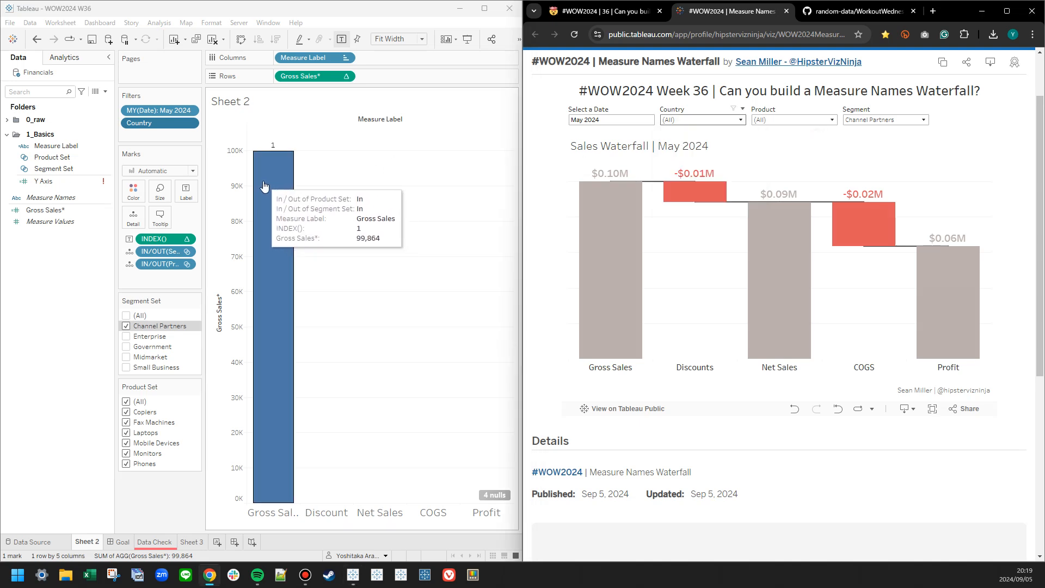
# Set the default number format of Gross Sales* to Currency (Custom) with prefix $, one decimal place and Millions (M) units.
pyautogui.rightClick(48, 210)
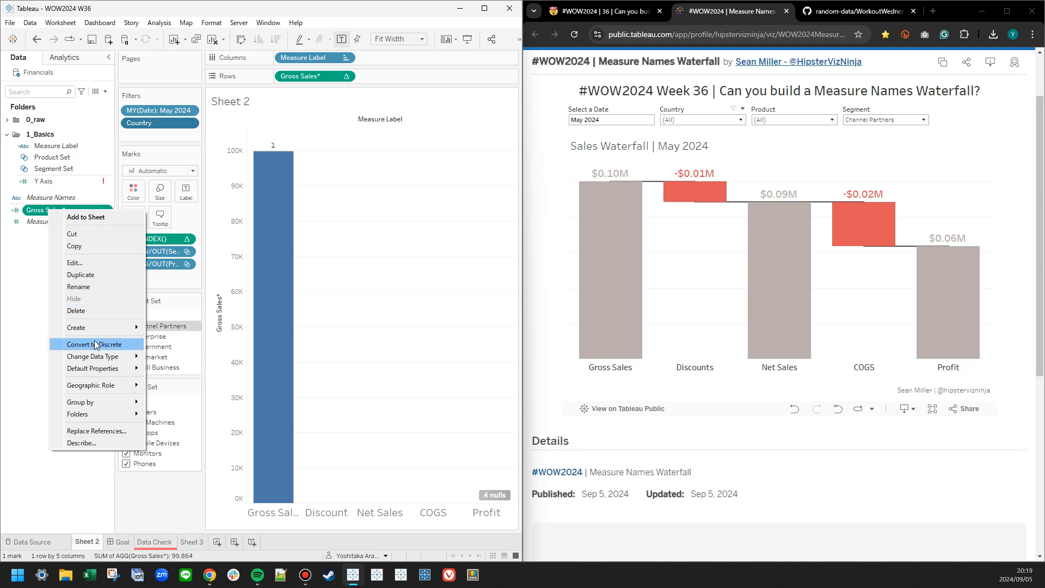
pyautogui.moveTo(93, 368)
pyautogui.click(185, 389)
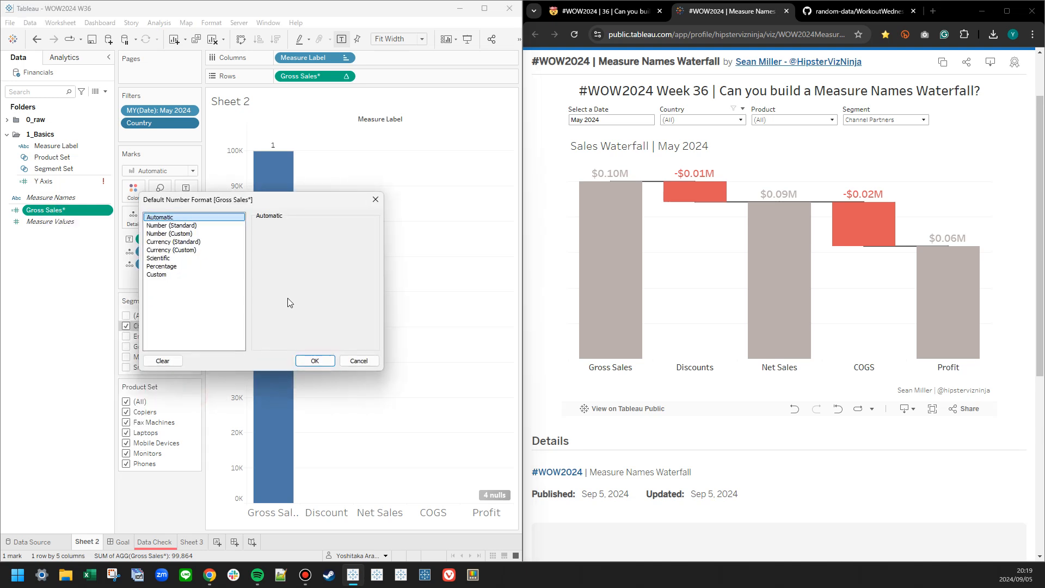
pyautogui.click(177, 250)
pyautogui.click(271, 325)
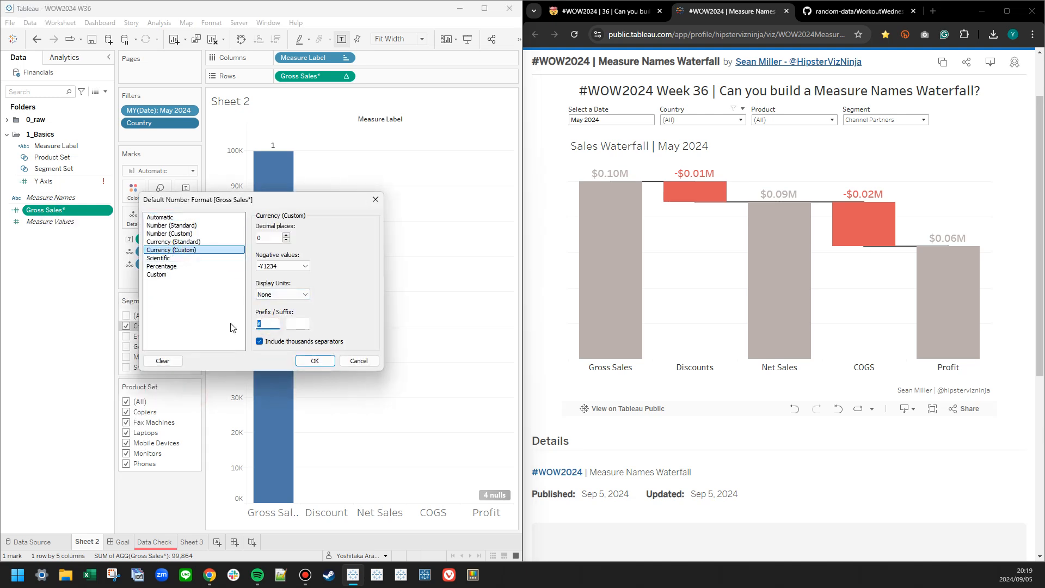
pyautogui.click(286, 235)
pyautogui.click(283, 294)
pyautogui.click(280, 305)
pyautogui.click(283, 295)
pyautogui.click(281, 313)
pyautogui.click(315, 361)
# Label the bar with Gross Sales* and file the field in the 1_Basics folder.
pyautogui.moveTo(284, 166)
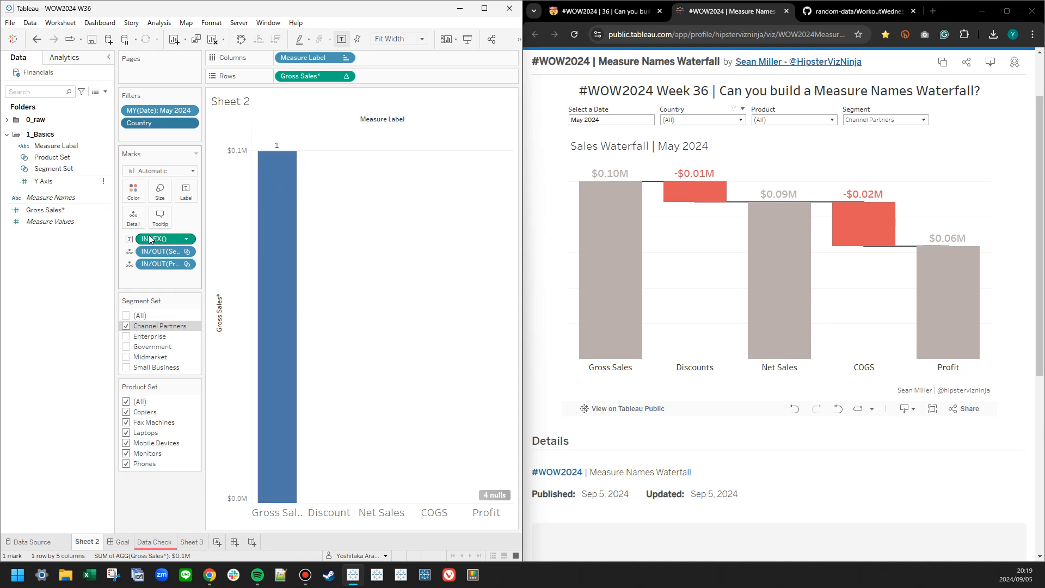
pyautogui.moveTo(283, 82); pyautogui.dragTo(185, 192)
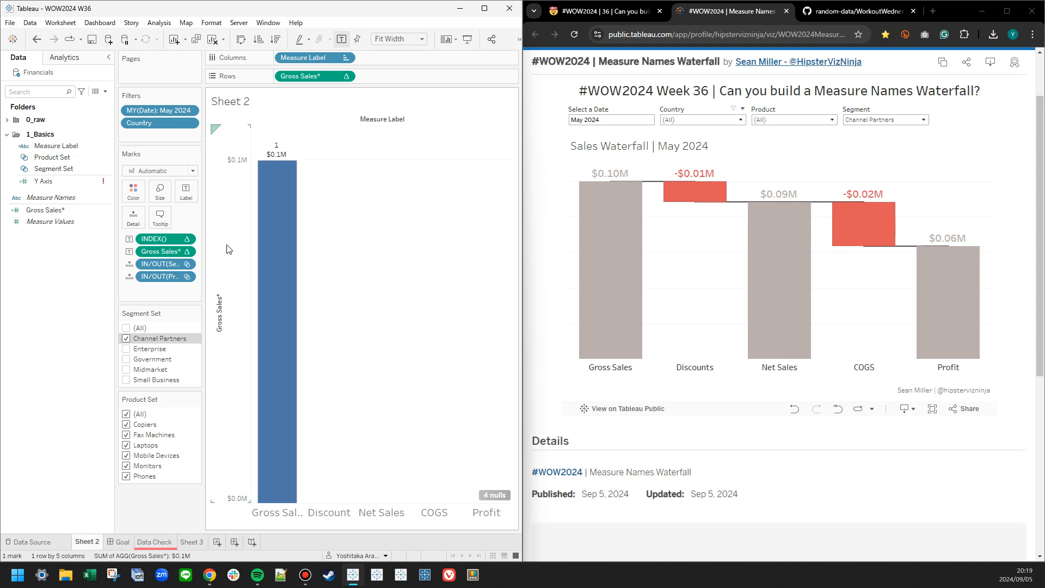
pyautogui.click(44, 212)
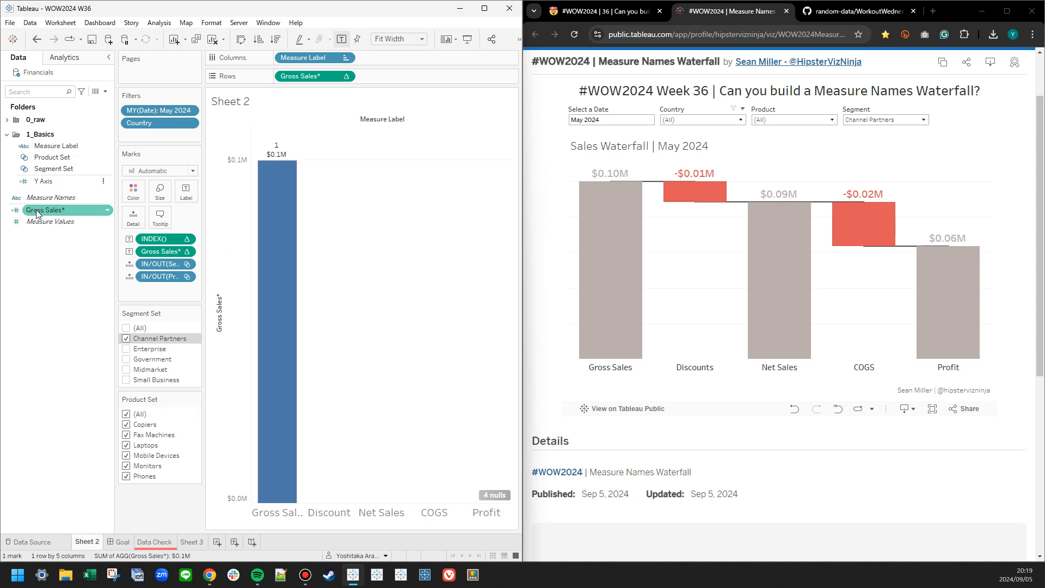
pyautogui.moveTo(38, 214); pyautogui.dragTo(43, 173)
# Duplicate the Gross Sales* field and rename the copy Discount*.
pyautogui.rightClick(48, 181)
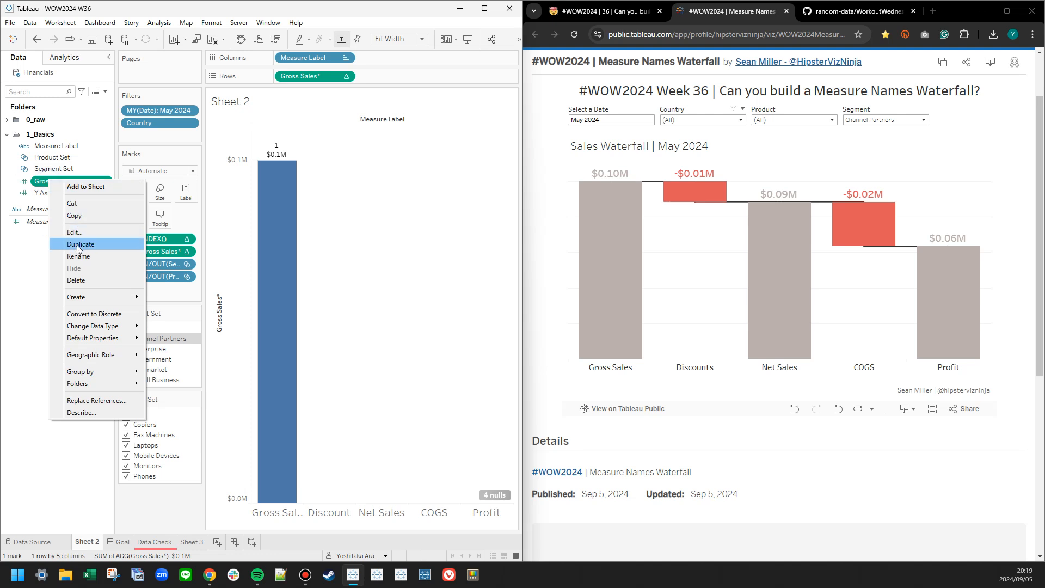
pyautogui.click(78, 244)
pyautogui.rightClick(60, 192)
pyautogui.click(76, 245)
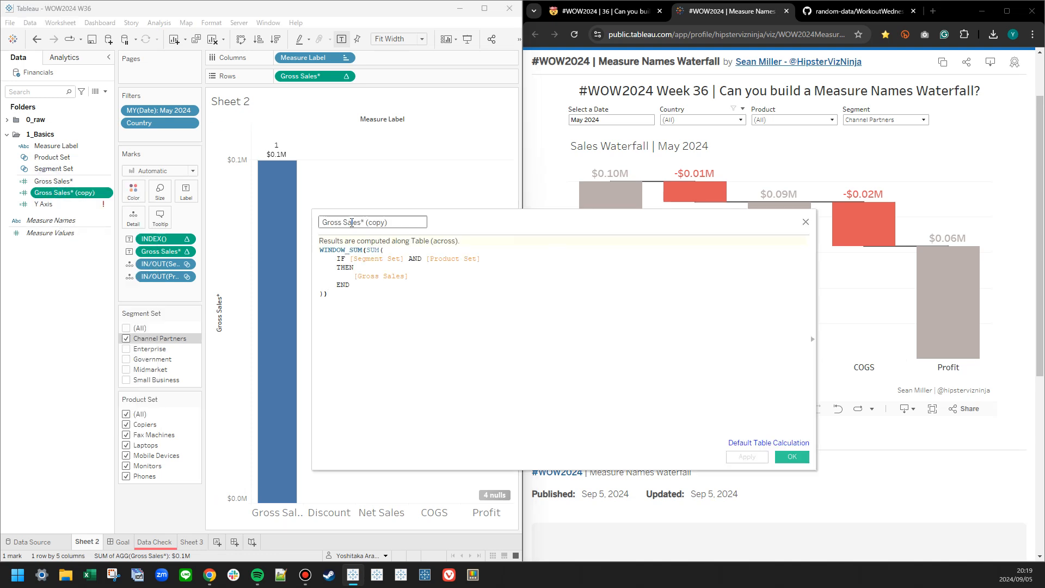
pyautogui.tripleClick(377, 222)
pyautogui.write('Disc')
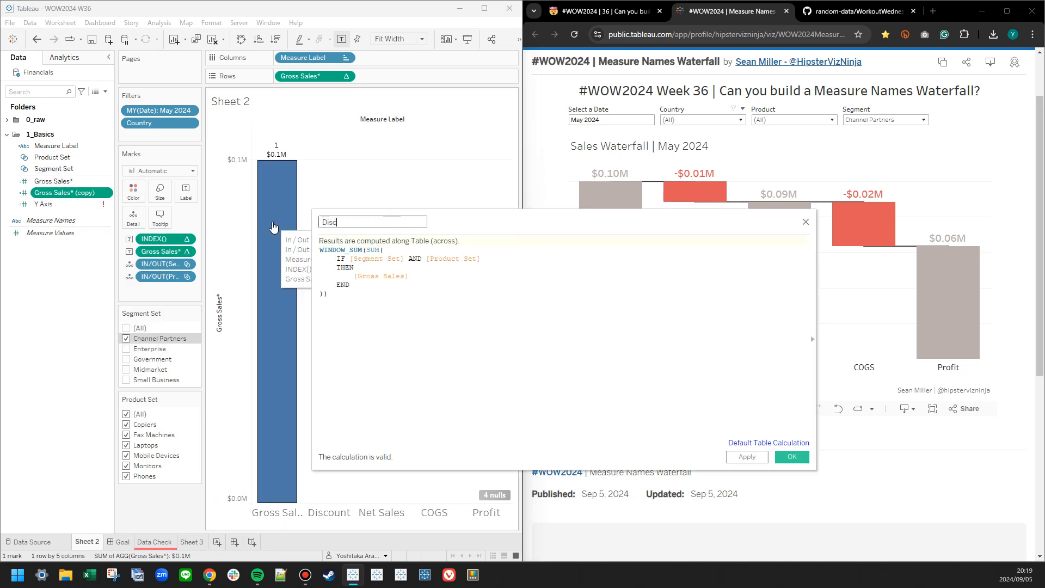
pyautogui.write('ount*')
# Replace [Gross Sales] with [Discounts] in the Discount* formula and save the calculation.
pyautogui.doubleClick(376, 276)
pyautogui.write('dis')
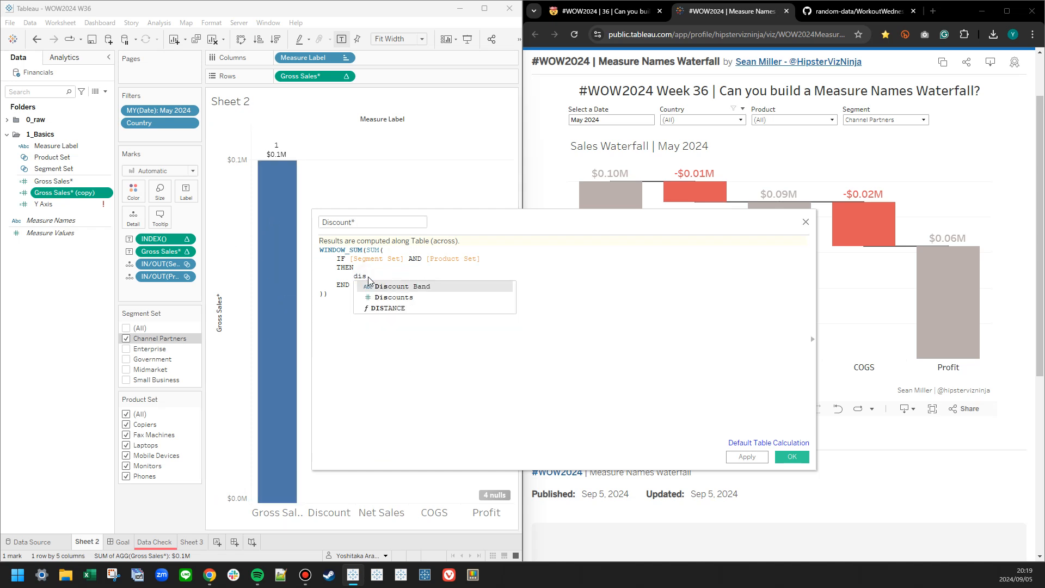
pyautogui.press('Down')
pyautogui.press('Return')
pyautogui.keyDown('ctrl'); pyautogui.scroll(3, 543, 362); pyautogui.keyUp('ctrl')
pyautogui.click(537, 423)
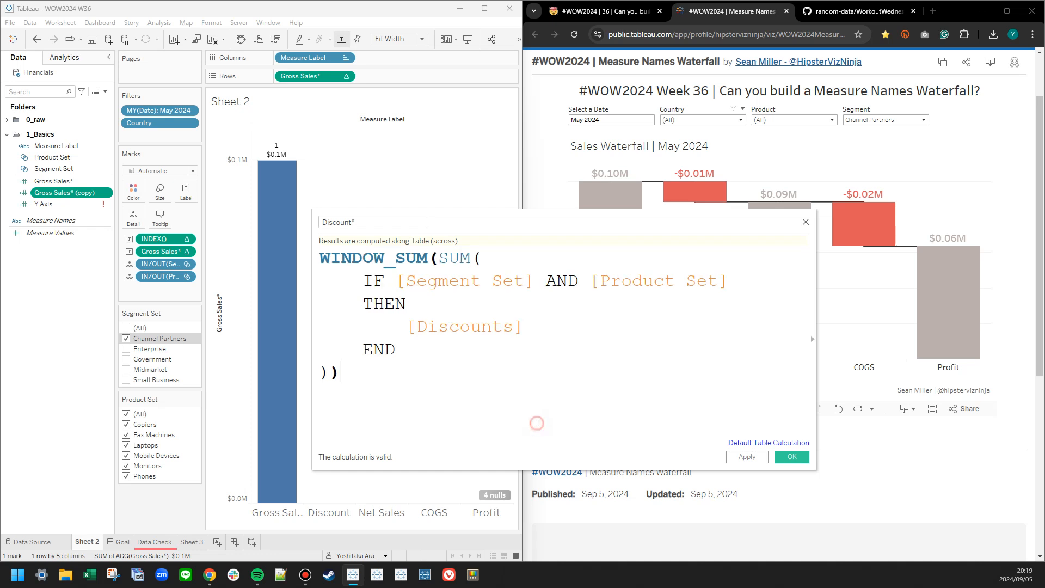
pyautogui.click(747, 456)
pyautogui.click(792, 457)
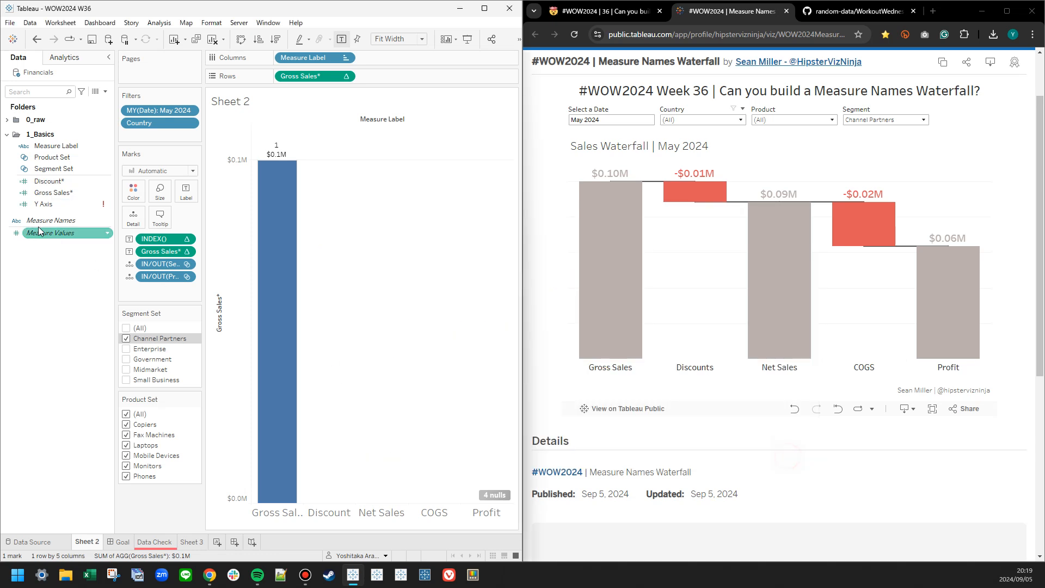
# Add Discount* to Rows after Gross Sales* and remove the Gross Sales* label from all marks.
pyautogui.moveTo(39, 185); pyautogui.dragTo(397, 77)
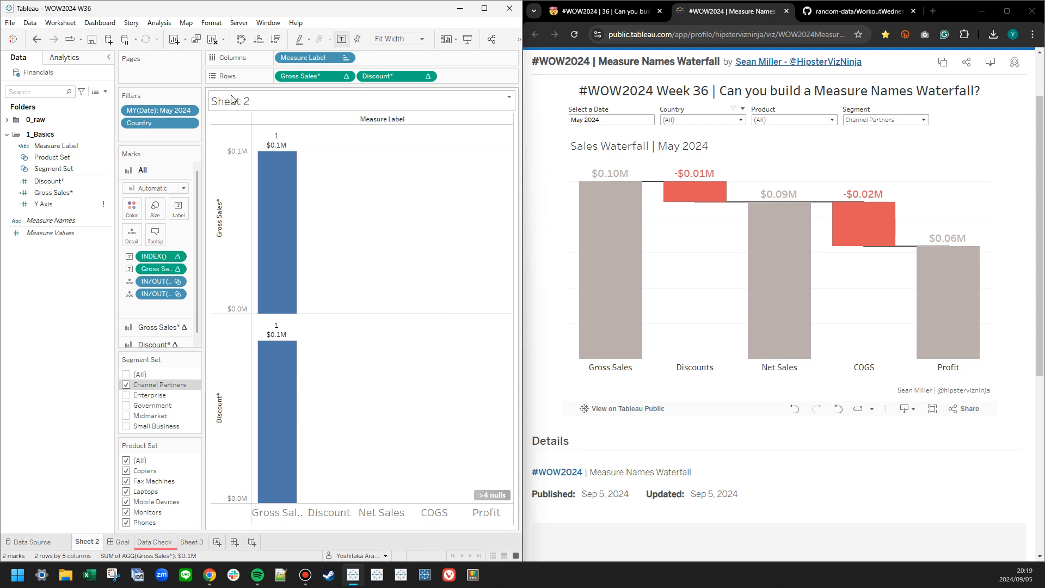
pyautogui.rightClick(155, 269)
pyautogui.click(181, 409)
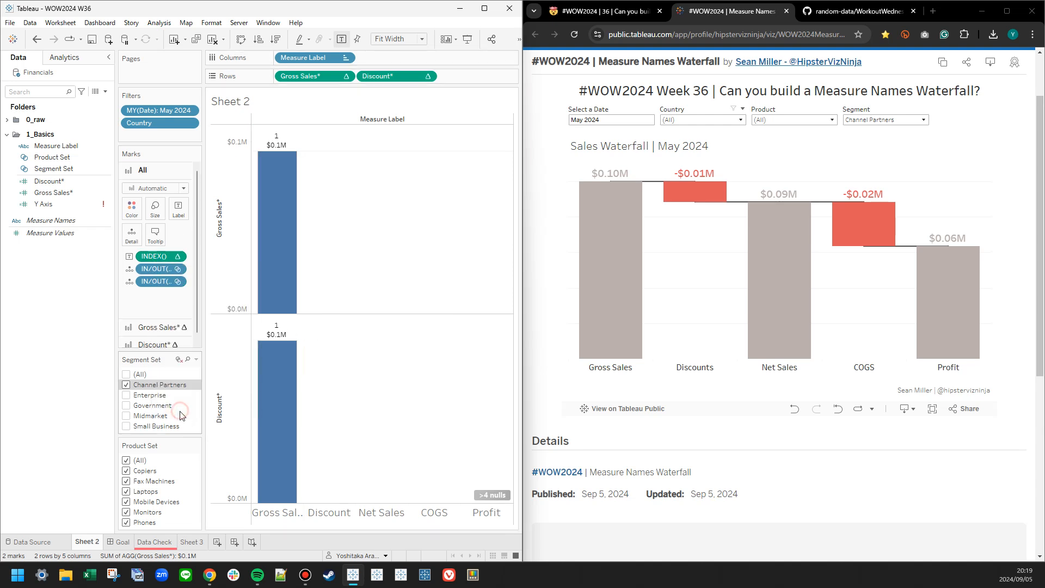
pyautogui.moveTo(405, 80)
pyautogui.mouseDown()
pyautogui.moveTo(247, 243)
pyautogui.moveTo(411, 86)
pyautogui.moveTo(407, 77)
pyautogui.mouseUp()
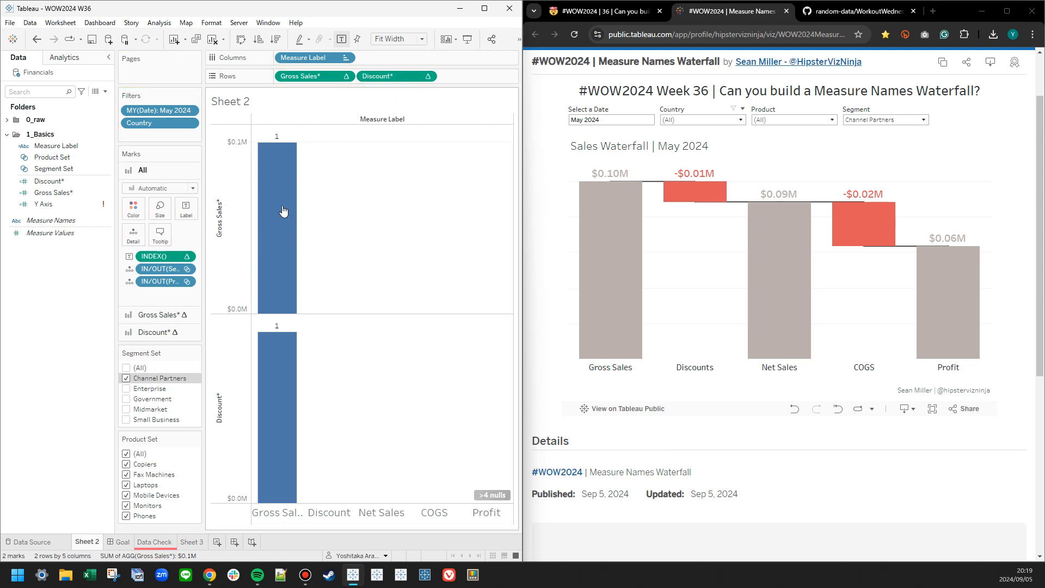
# Remove INDEX() from all marks and turn on mark labels so each bar displays its own measure.
pyautogui.click(166, 320)
pyautogui.click(167, 171)
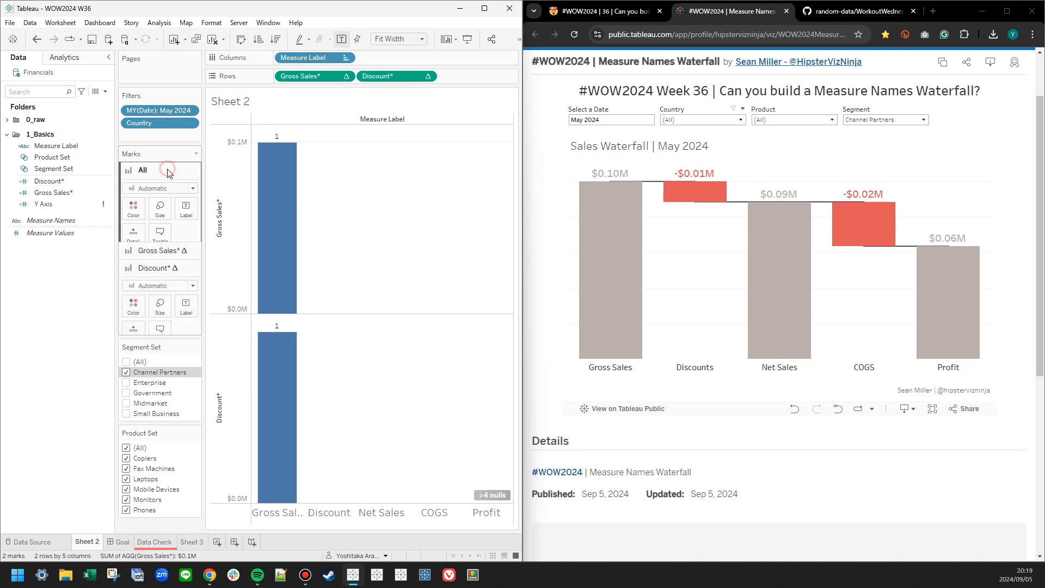
pyautogui.rightClick(158, 256)
pyautogui.click(153, 362)
pyautogui.click(342, 38)
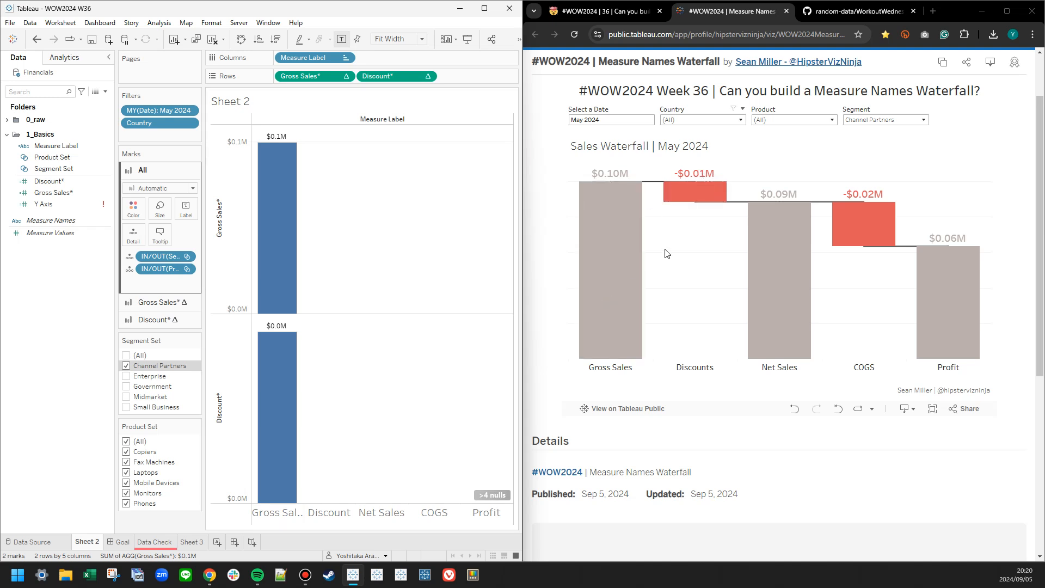
# Set the default number format of Discount* and Gross Sales* together to two decimal places, with prefix $ and Millions (M) units.
pyautogui.click(49, 181)
pyautogui.keyDown('ctrl'); pyautogui.click(49, 193); pyautogui.keyUp('ctrl')
pyautogui.rightClick(49, 197)
pyautogui.moveTo(87, 309)
pyautogui.click(160, 312)
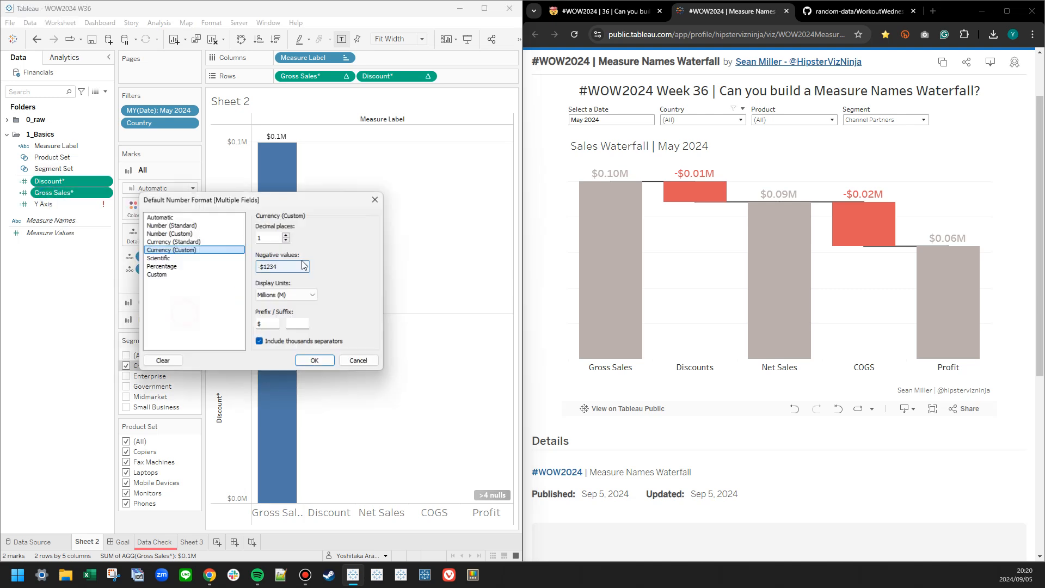
pyautogui.click(315, 361)
pyautogui.click(376, 360)
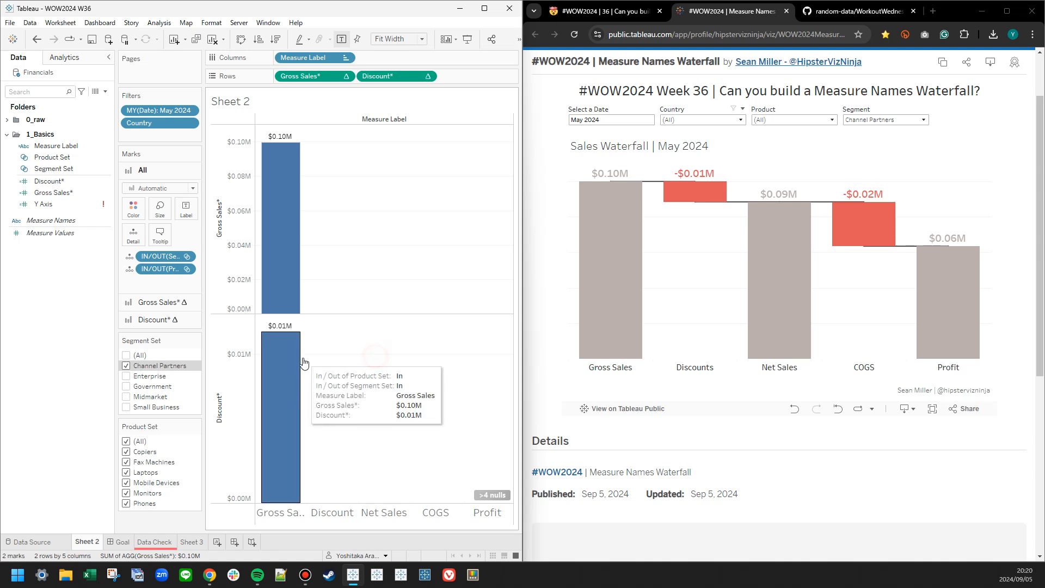
# Negate [Discounts] in the Discount* formula by adding a minus sign before it and save the calculation.
pyautogui.rightClick(56, 181)
pyautogui.click(100, 239)
pyautogui.click(320, 250)
pyautogui.scroll(5, 322, 253)
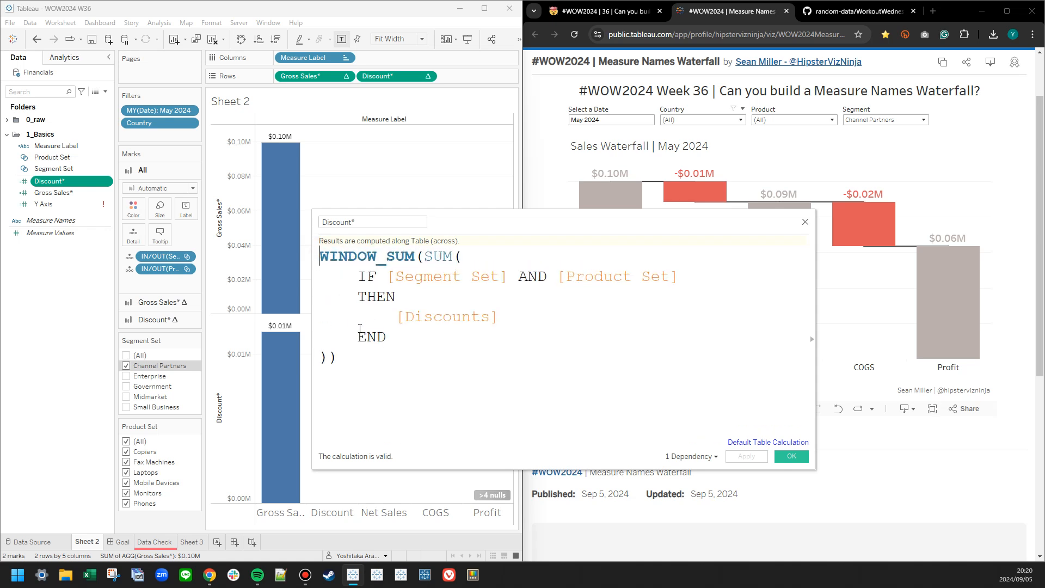
pyautogui.click(398, 317)
pyautogui.write('-')
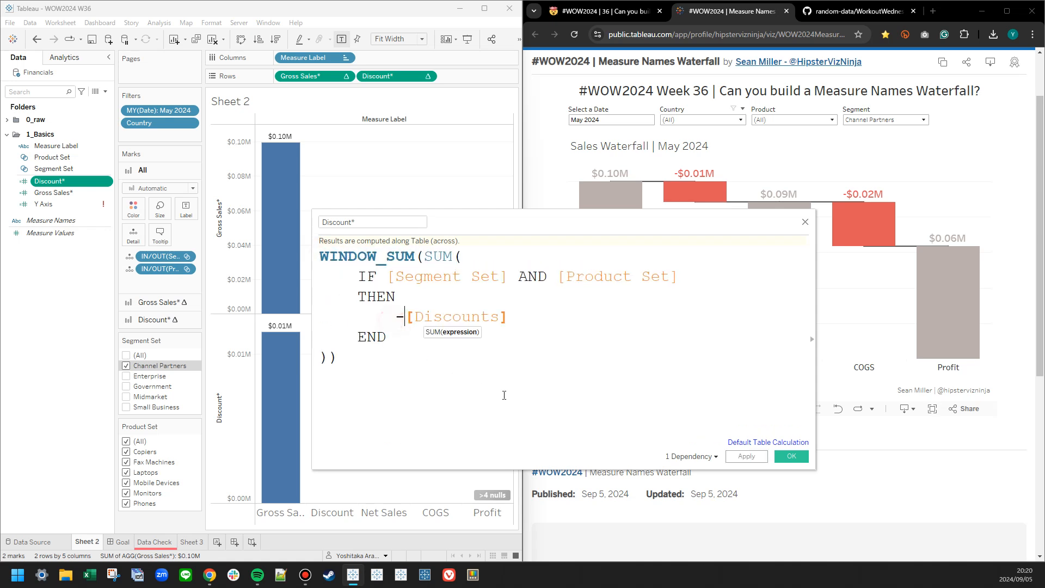
pyautogui.click(751, 457)
pyautogui.click(790, 457)
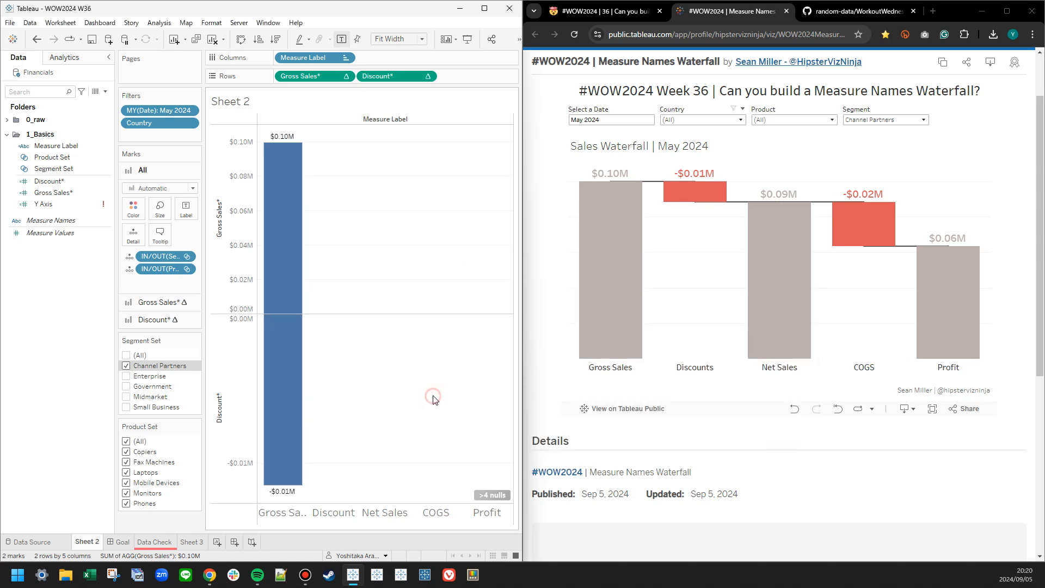
# Duplicate the Discount* calculation, open the copy for editing and name it Net Sales.
pyautogui.rightClick(52, 183)
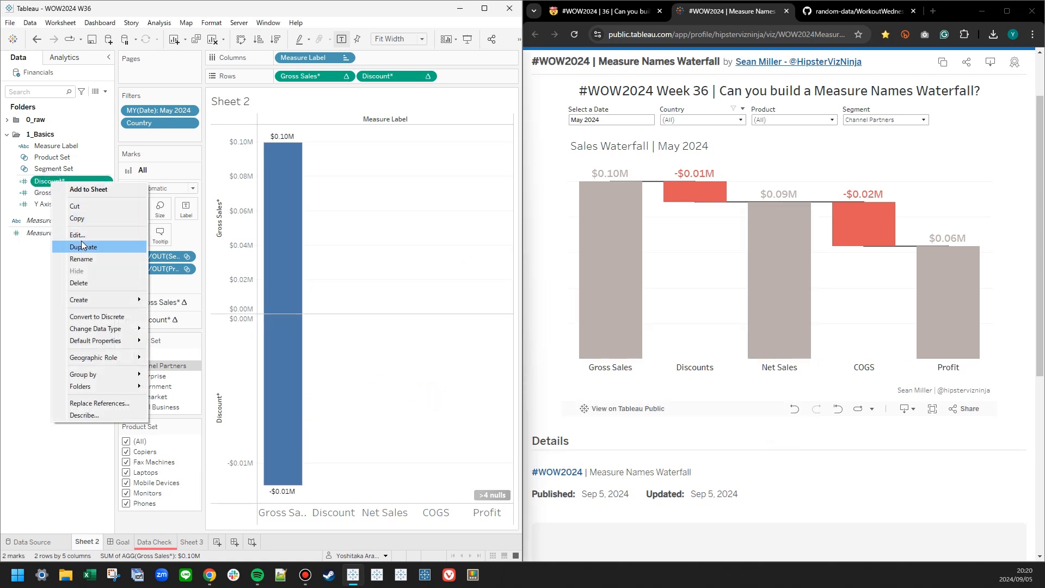
pyautogui.click(83, 247)
pyautogui.rightClick(58, 193)
pyautogui.click(79, 244)
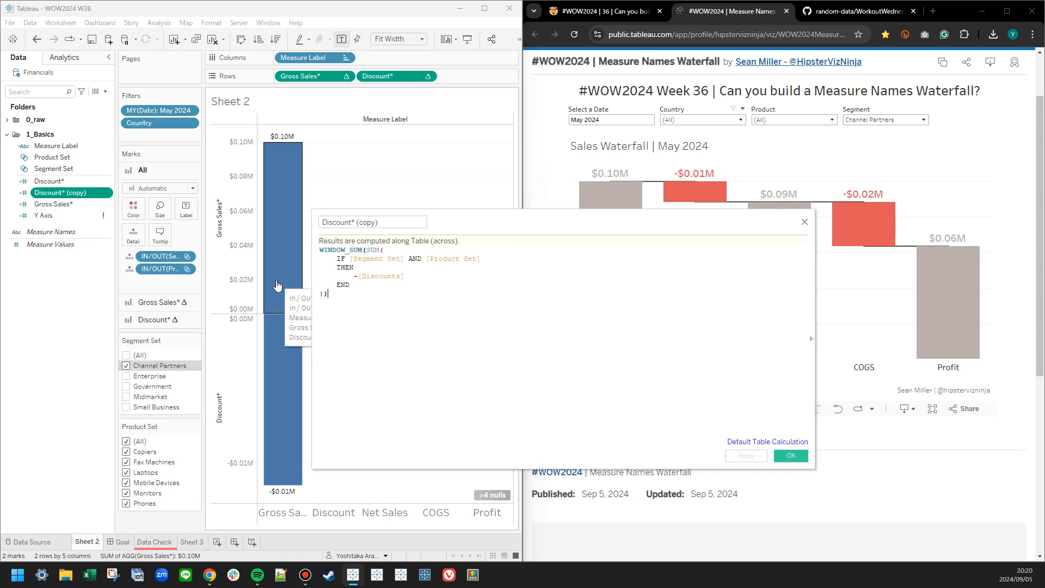
pyautogui.moveTo(527, 218); pyautogui.dragTo(375, 202)
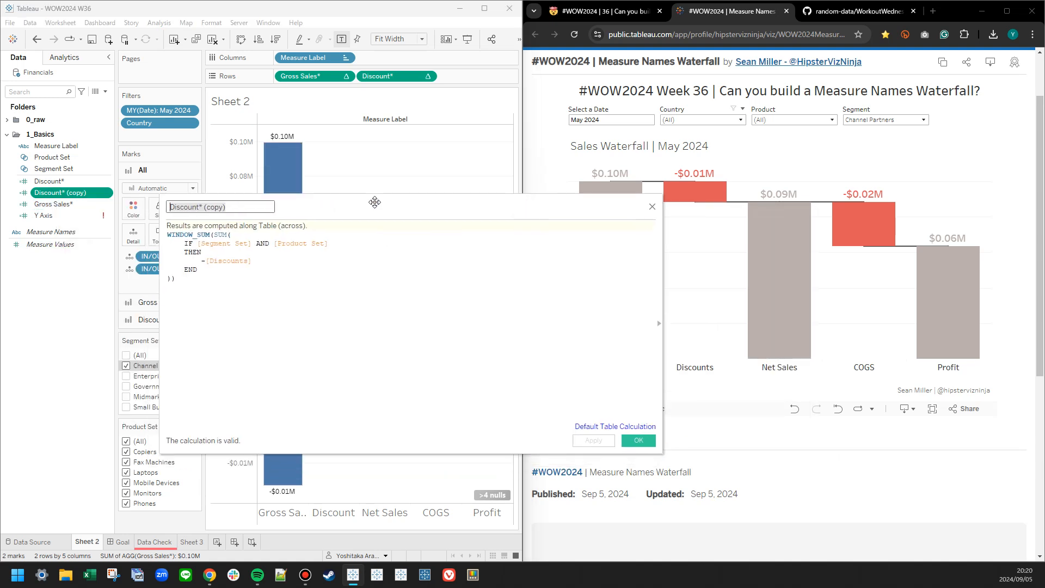
pyautogui.write('Net Sales')
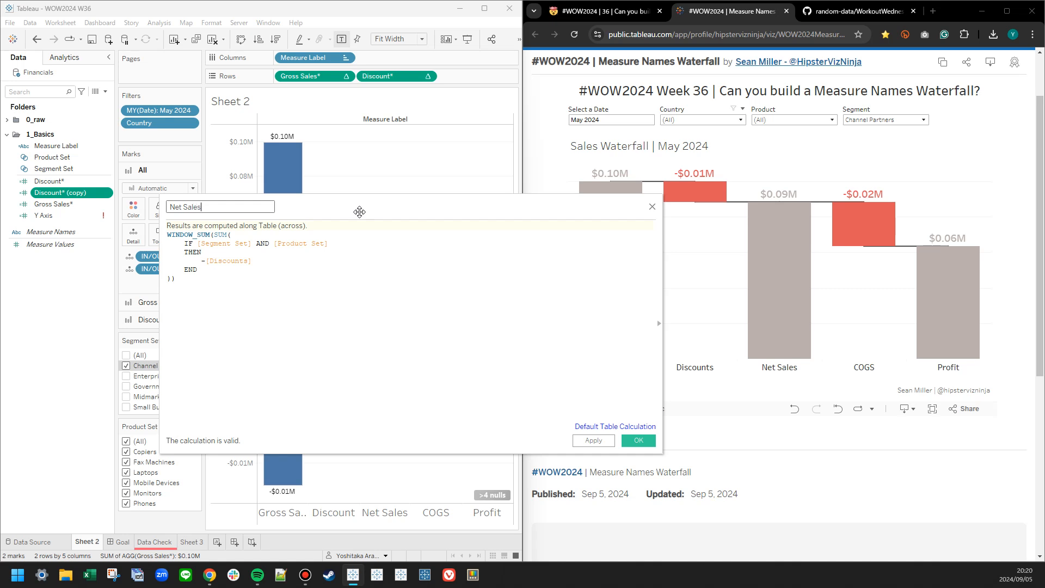
# Replace -[Discounts] with [Sales] in the Net Sales formula, without the minus sign, and save it.
pyautogui.moveTo(252, 262); pyautogui.dragTo(206, 261)
pyautogui.write('net')
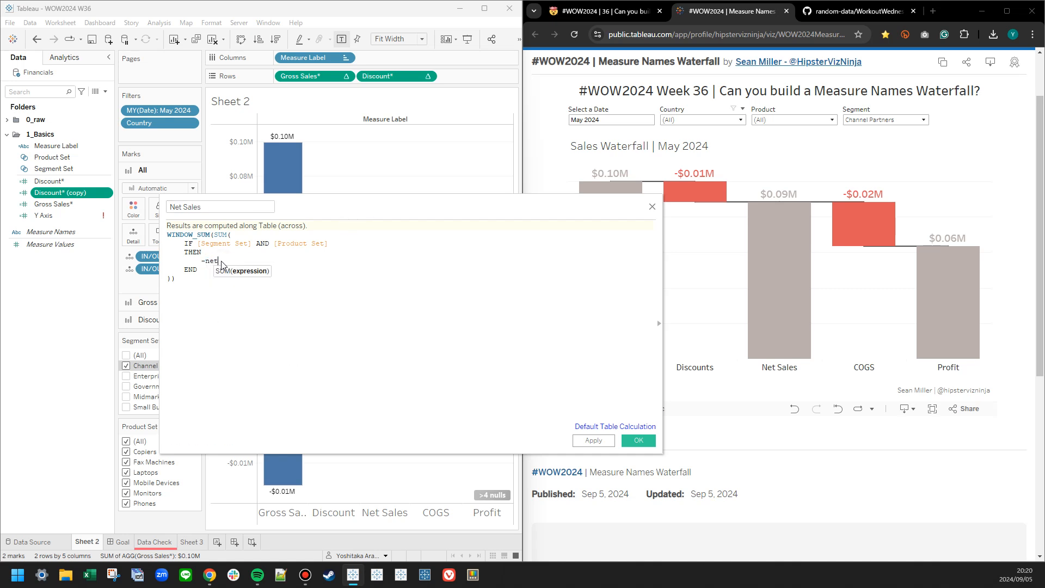
pyautogui.press('BackSpace')
pyautogui.press('BackSpace')
pyautogui.press('BackSpace')
pyautogui.write('[Sales]')
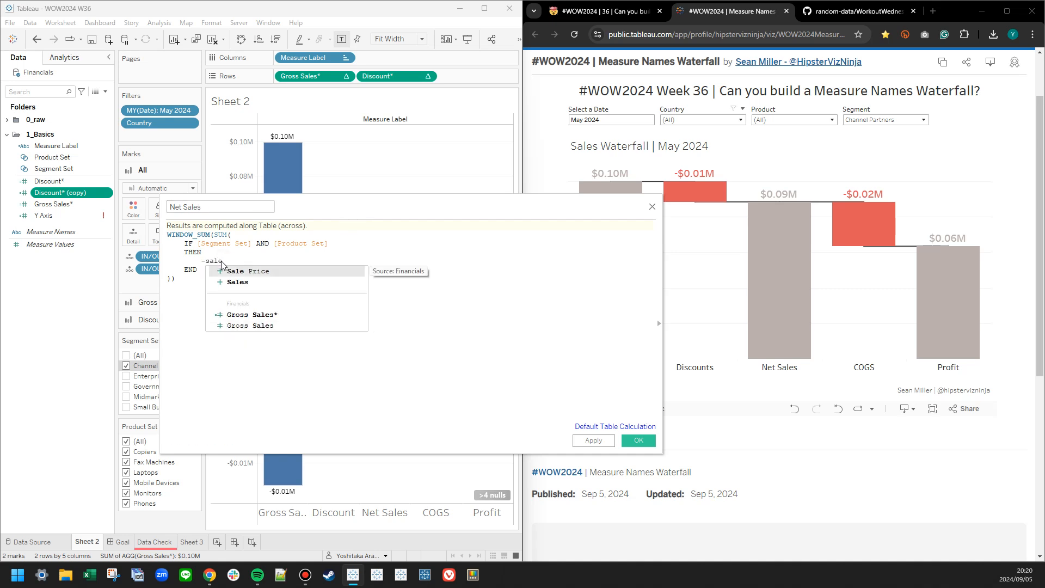
pyautogui.scroll(4, 238, 298)
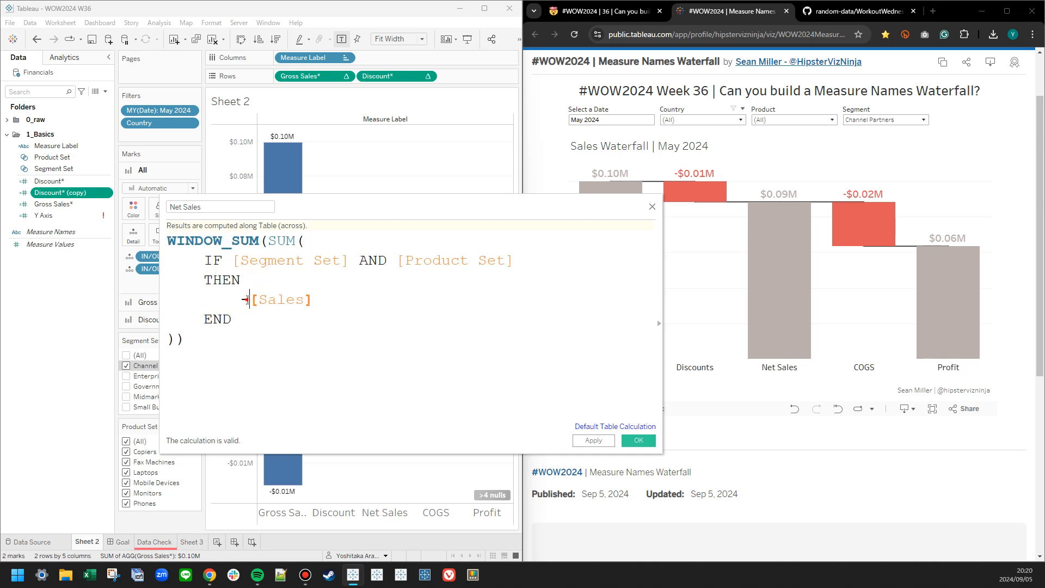
pyautogui.click(593, 440)
pyautogui.click(627, 438)
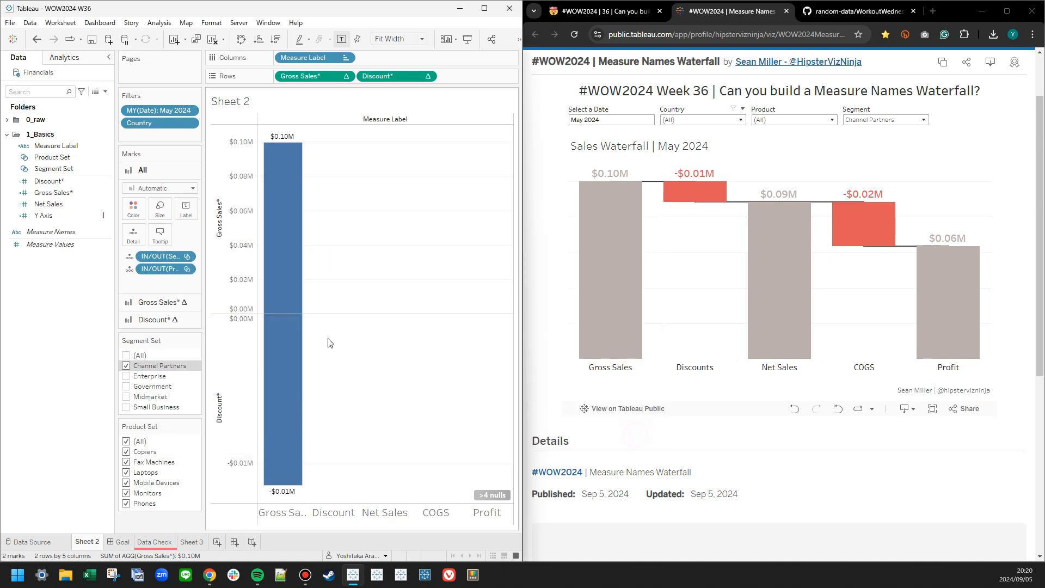
# Rename the Net Sales calculated field to Net Sales*.
pyautogui.rightClick(54, 194)
pyautogui.click(48, 204)
pyautogui.rightClick(47, 204)
pyautogui.click(69, 282)
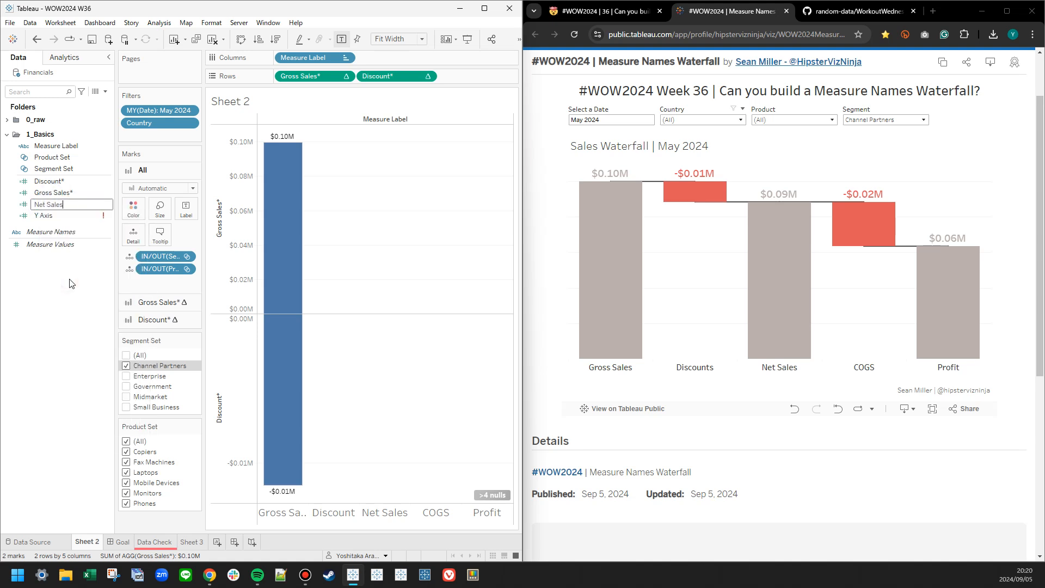
pyautogui.write('*')
pyautogui.press('Return')
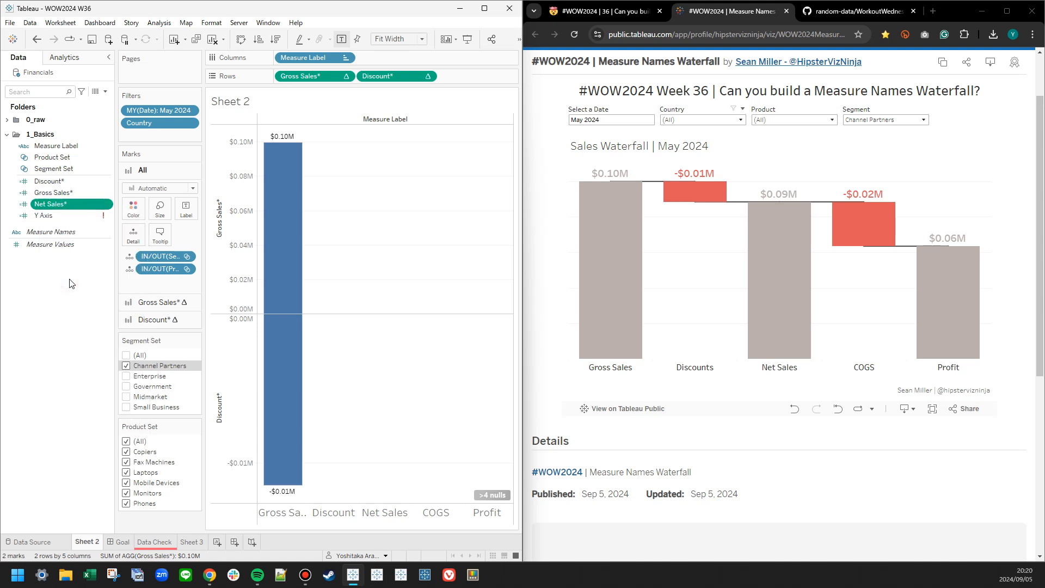
# Duplicate Discount* again, open the copy for editing and name it COGS.
pyautogui.rightClick(65, 181)
pyautogui.click(95, 251)
pyautogui.rightClick(64, 194)
pyautogui.click(84, 239)
pyautogui.rightClick(61, 196)
pyautogui.click(87, 246)
pyautogui.scroll(4, 253, 303)
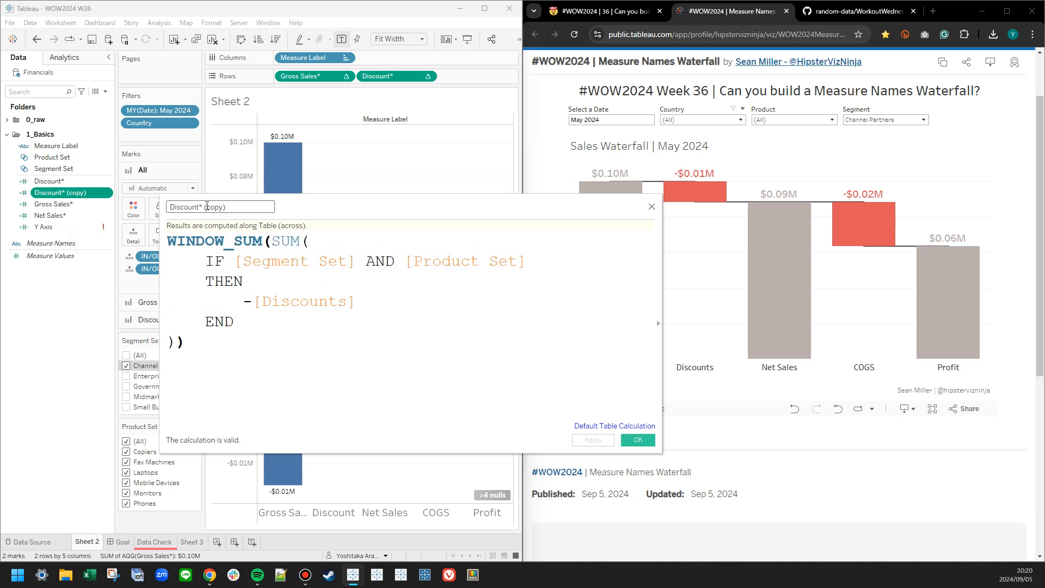
pyautogui.hotkey('ctrl', 'a')
pyautogui.write('CO')
# Replace [Discounts] with [Cogs] in the COGS formula, save it, and rename the field COGS*.
pyautogui.moveTo(255, 302); pyautogui.dragTo(371, 306)
pyautogui.write('cog')
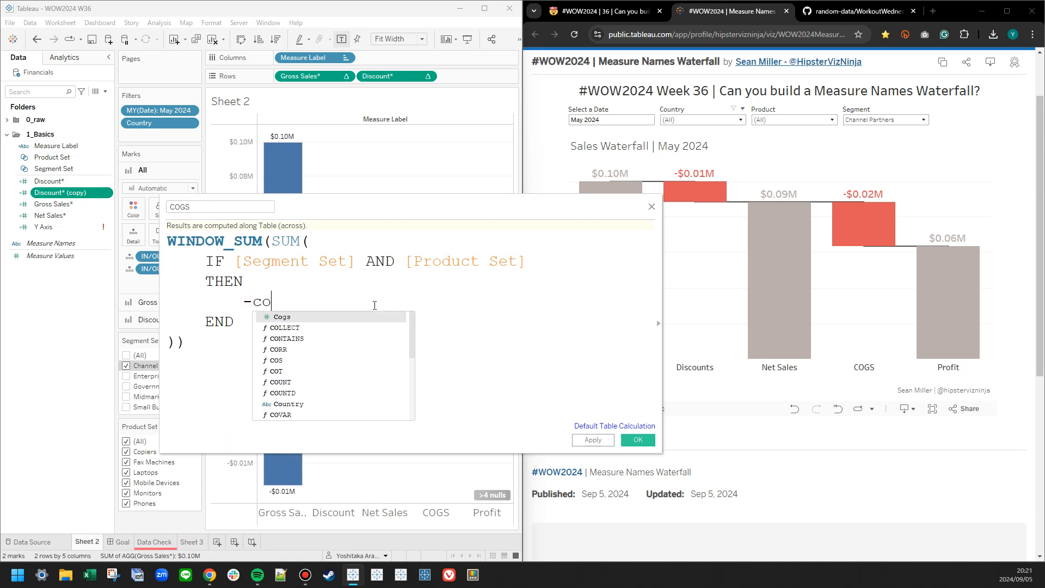
pyautogui.press('Return')
pyautogui.click(593, 440)
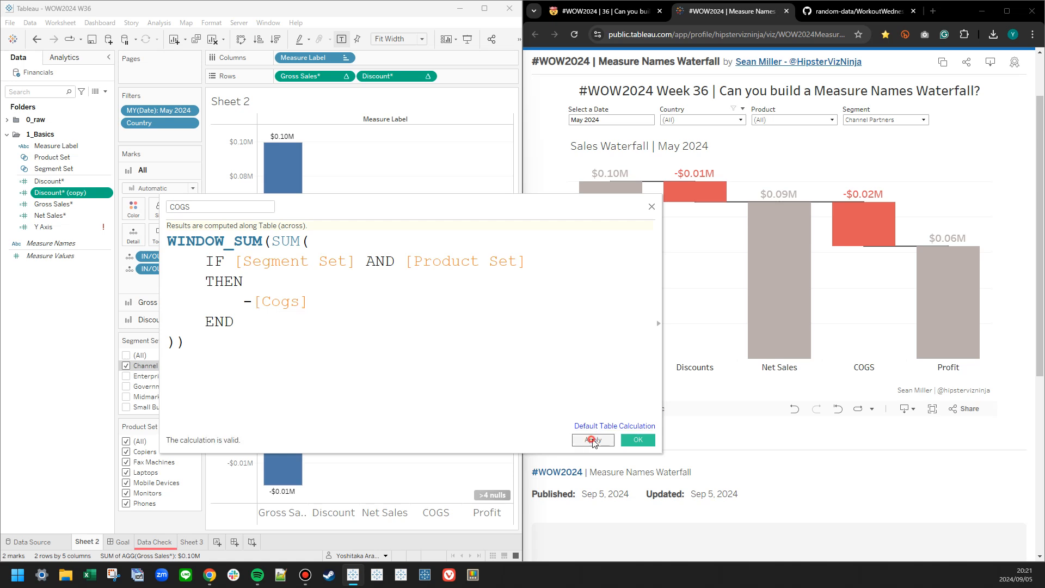
pyautogui.click(638, 439)
pyautogui.rightClick(74, 188)
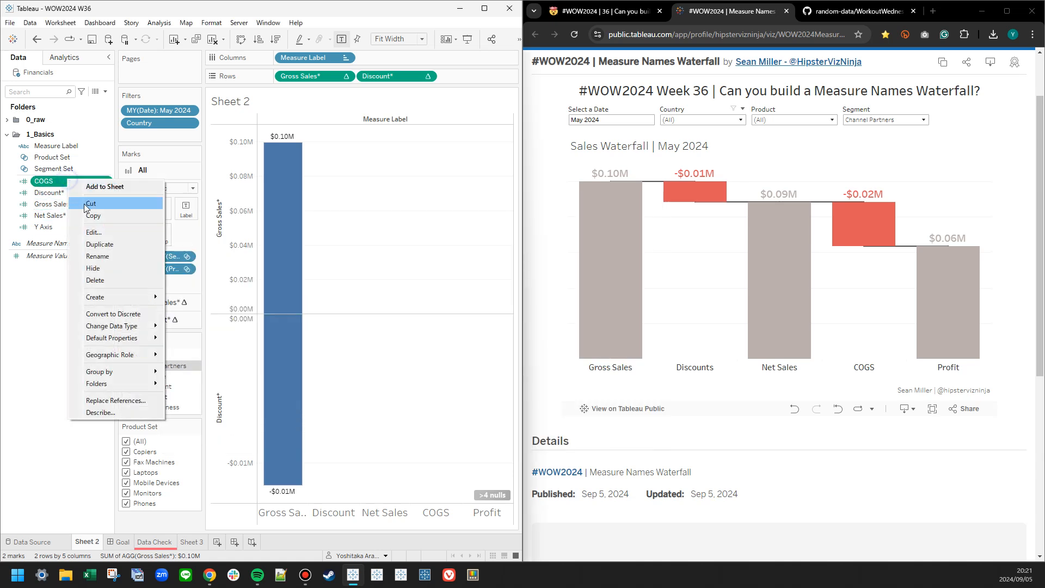
pyautogui.click(103, 246)
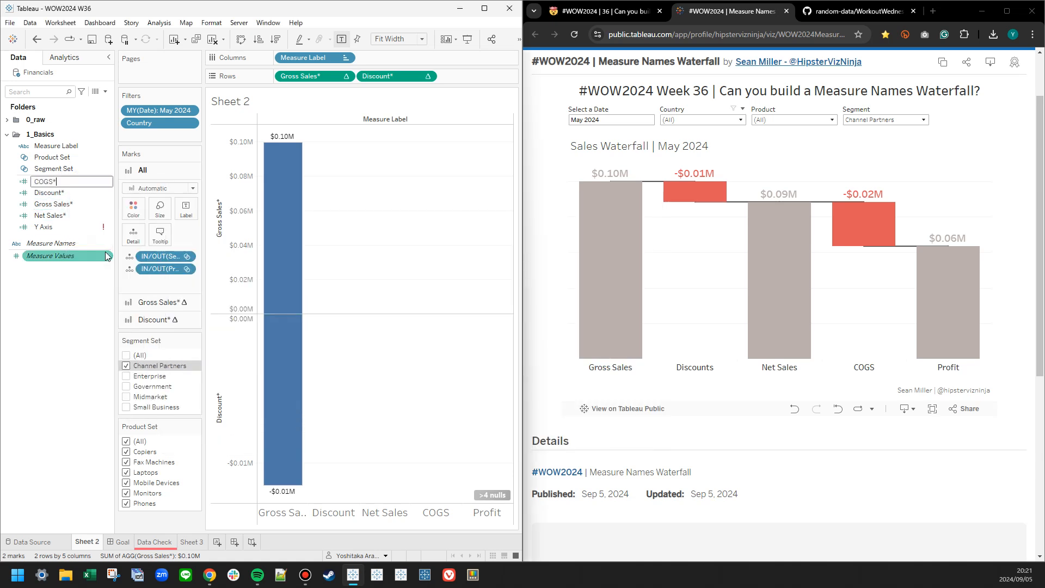
pyautogui.write('*')
pyautogui.press('Return')
# Duplicate Gross Sales*, open the copy for editing and name it Profit*.
pyautogui.rightClick(50, 192)
pyautogui.rightClick(46, 205)
pyautogui.click(63, 271)
pyautogui.rightClick(54, 215)
pyautogui.click(71, 264)
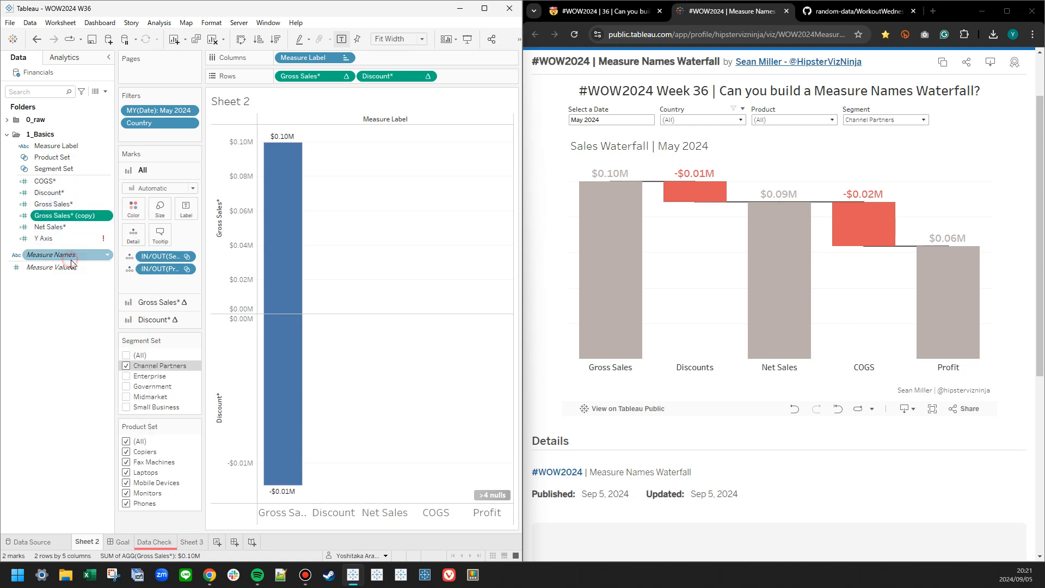
pyautogui.rightClick(49, 215)
pyautogui.click(80, 269)
pyautogui.scroll(10, 313, 342)
pyautogui.click(209, 206)
pyautogui.hotkey('shift', 'End')
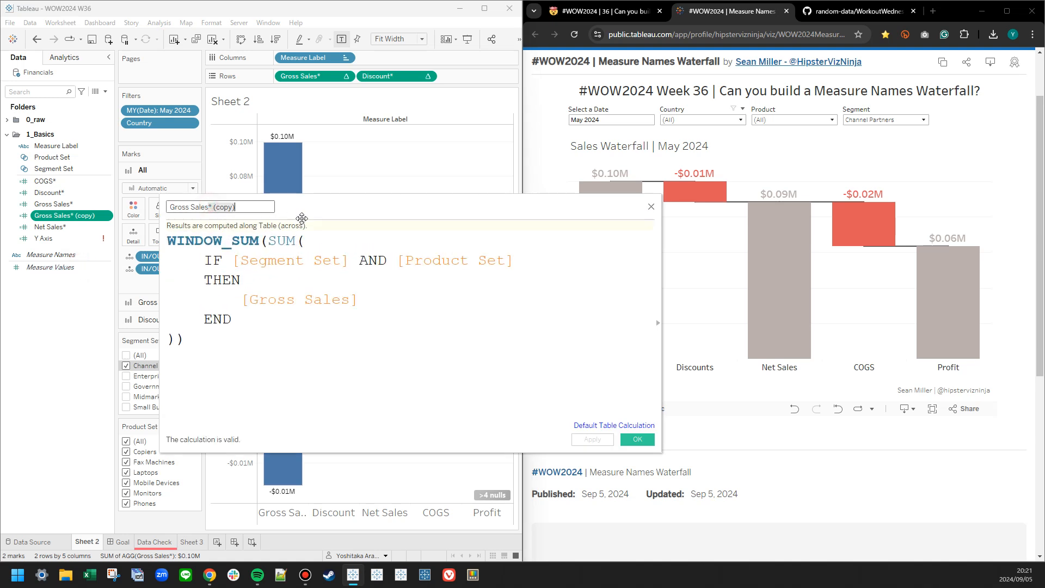
pyautogui.press('Delete')
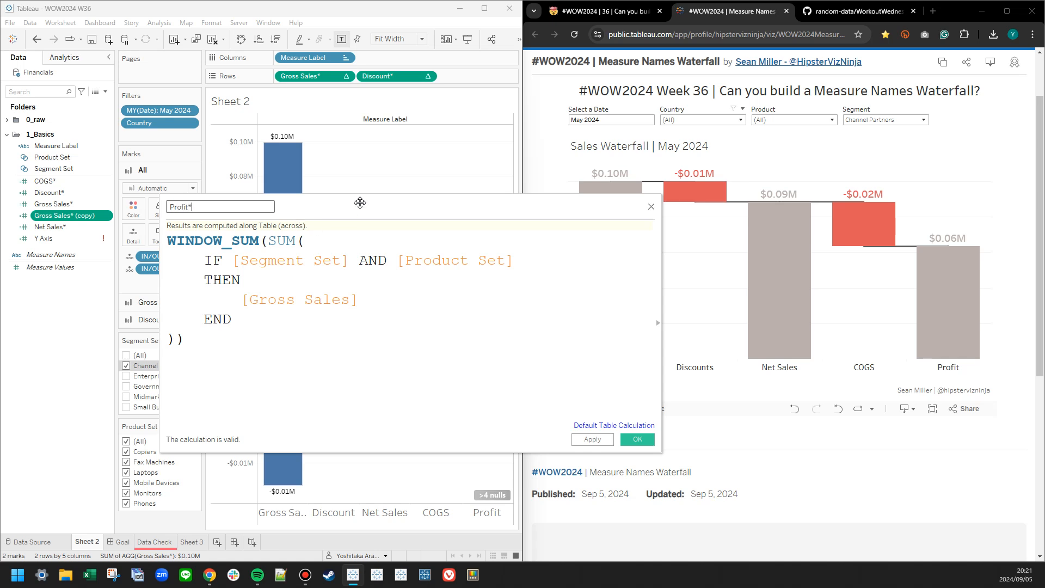
# Replace [Gross Sales] with [Profit] in the Profit* formula and save the calculation.
pyautogui.doubleClick(310, 300)
pyautogui.write('[profi')
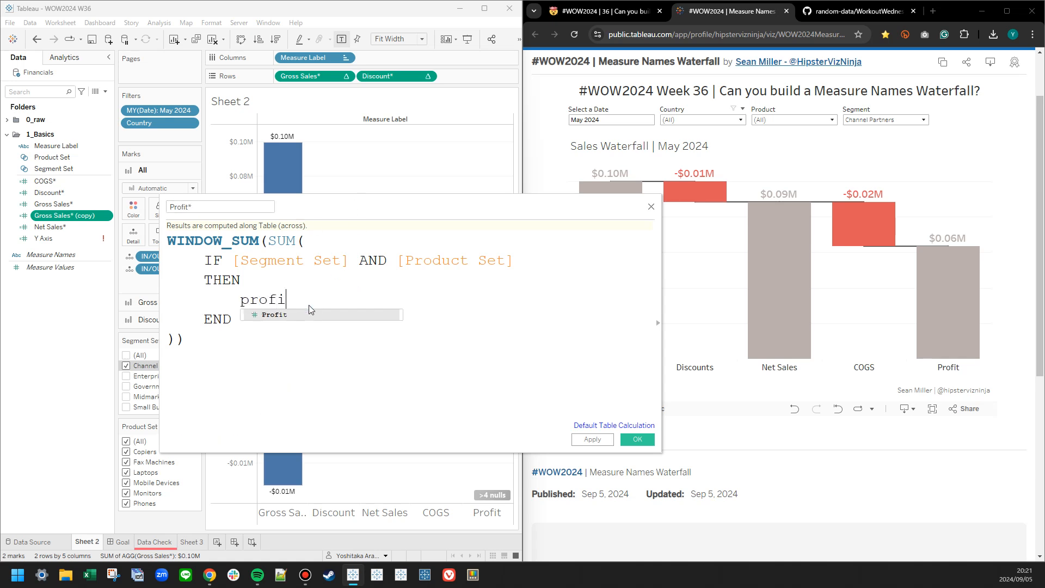
pyautogui.press('Return')
pyautogui.click(593, 439)
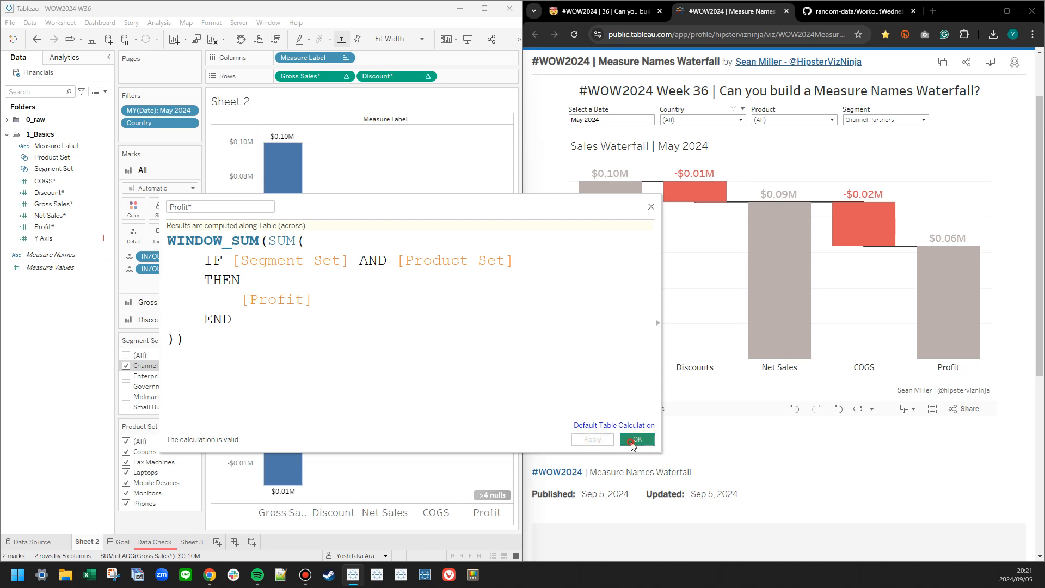
pyautogui.click(637, 439)
# Edit the Y Axis calculation so case 1 returns [Gross Sales*] and case 2 returns [Discount*].
pyautogui.click(44, 237)
pyautogui.rightClick(43, 238)
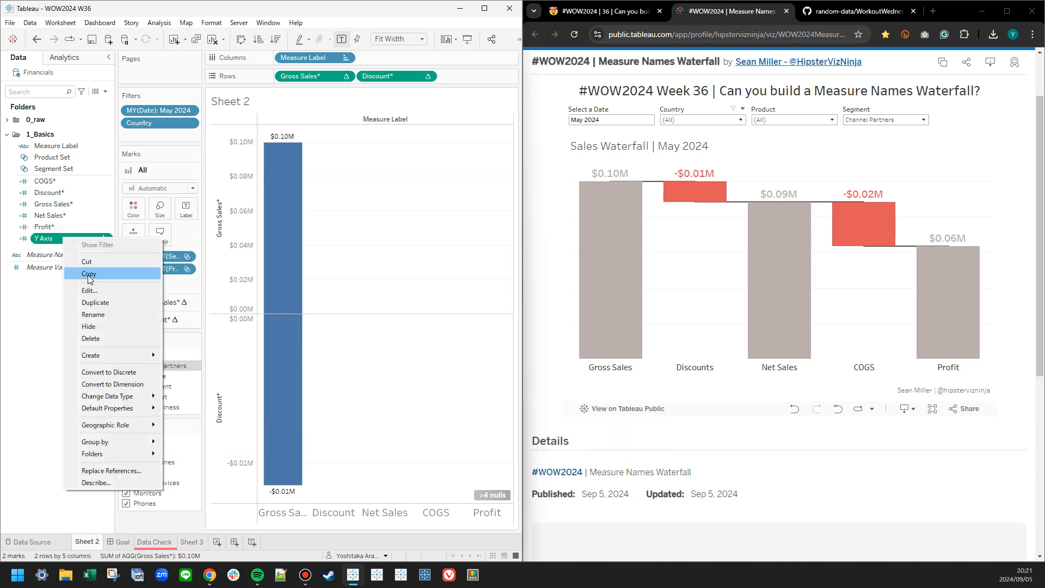
pyautogui.click(87, 273)
pyautogui.scroll(5, 425, 338)
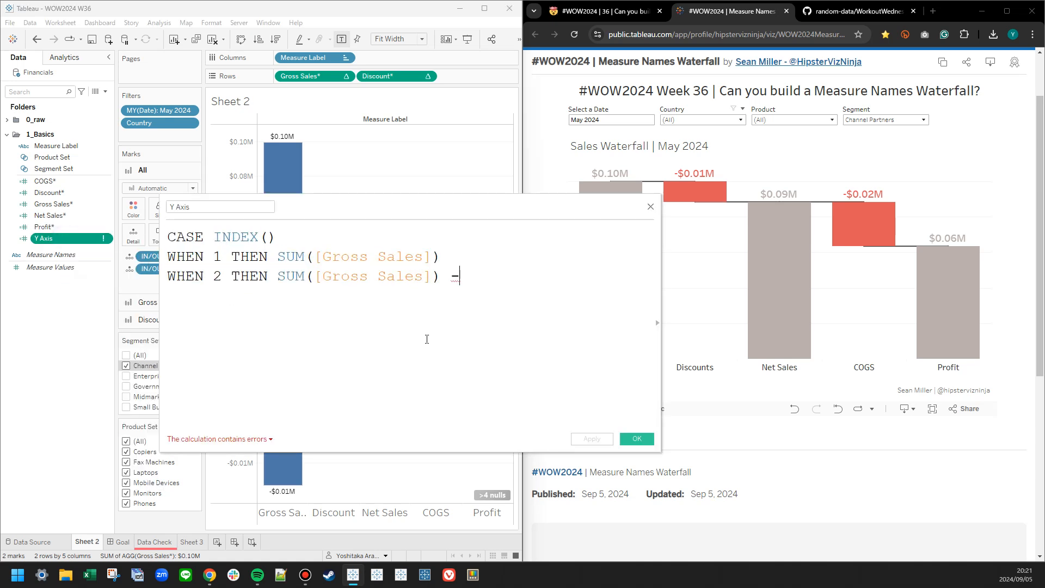
pyautogui.moveTo(492, 281); pyautogui.dragTo(291, 280)
pyautogui.press('BackSpace')
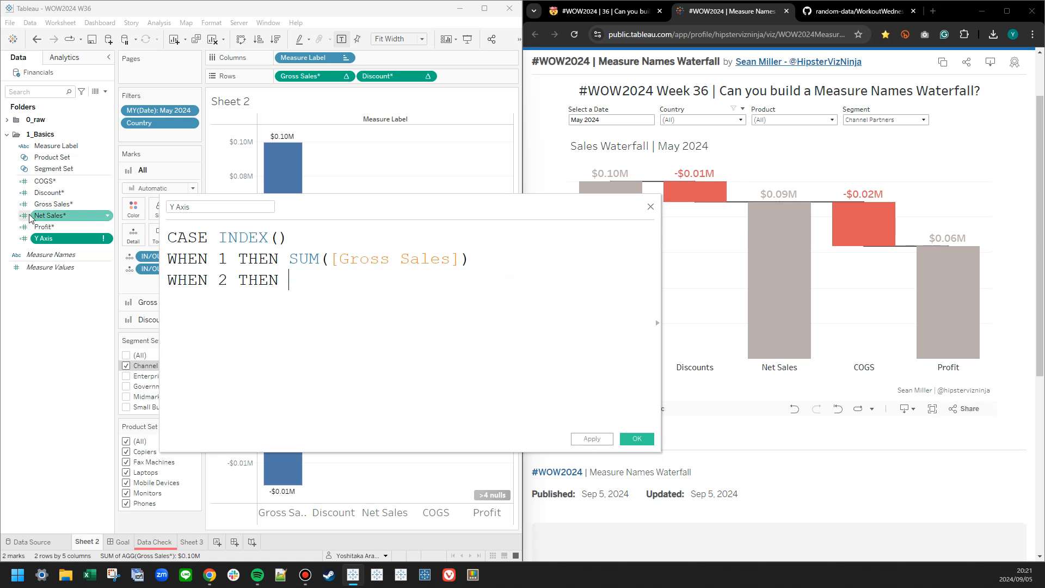
pyautogui.moveTo(49, 192); pyautogui.dragTo(582, 259)
pyautogui.press('BackSpace')
pyautogui.click(60, 186)
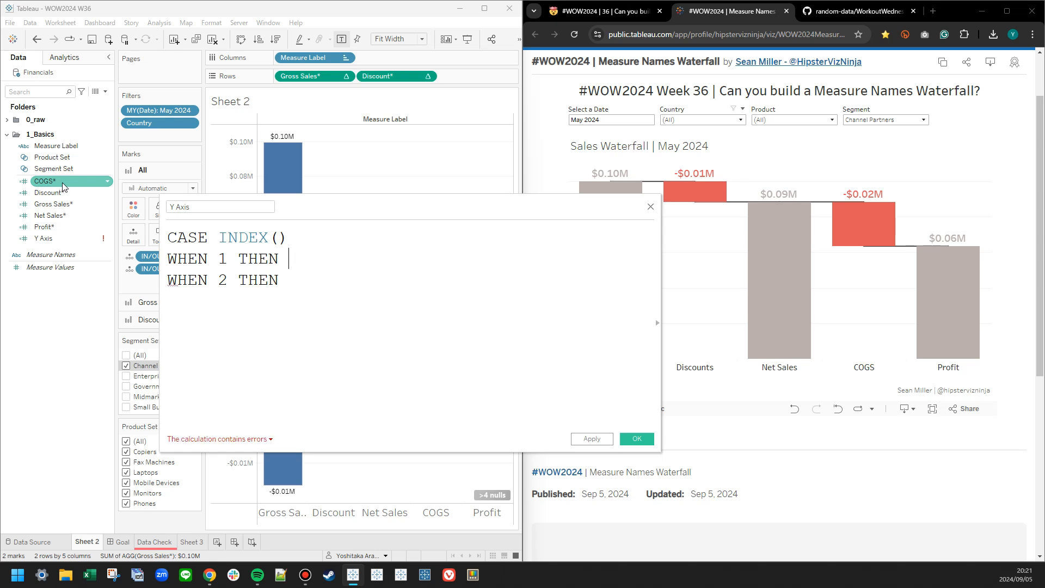
pyautogui.moveTo(51, 204); pyautogui.dragTo(341, 282)
pyautogui.moveTo(49, 193); pyautogui.dragTo(82, 281)
# Copy the [Discount*] case line three times in the Y Axis formula and close the CASE statement with END.
pyautogui.hotkey('ctrl', 'c')
pyautogui.press('End')
pyautogui.press('Return')
pyautogui.hotkey('ctrl', 'v')
pyautogui.press('Return')
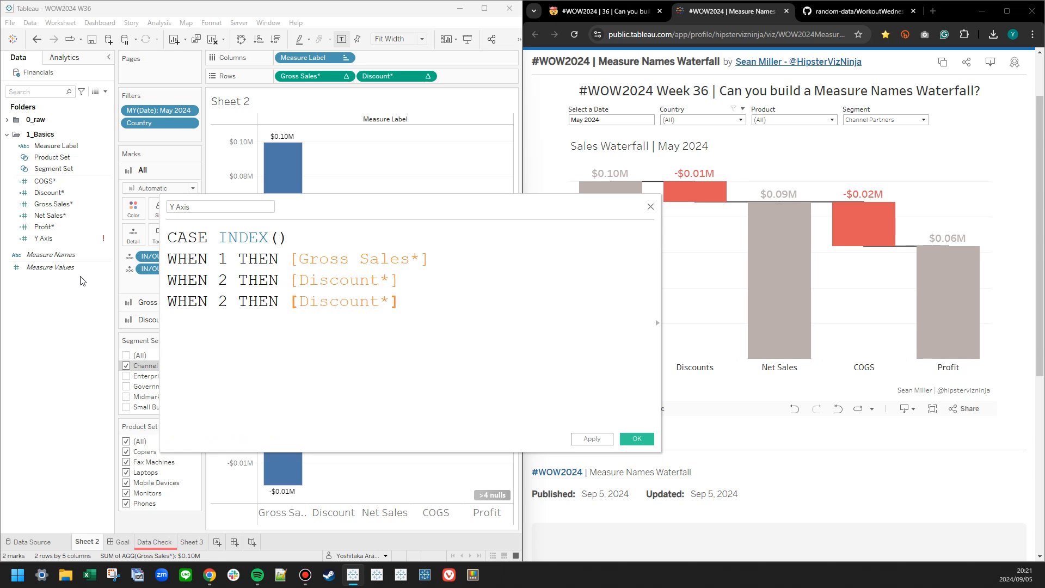
pyautogui.hotkey('ctrl', 'v')
pyautogui.press('Return')
pyautogui.hotkey('ctrl', 'v')
pyautogui.write('END')
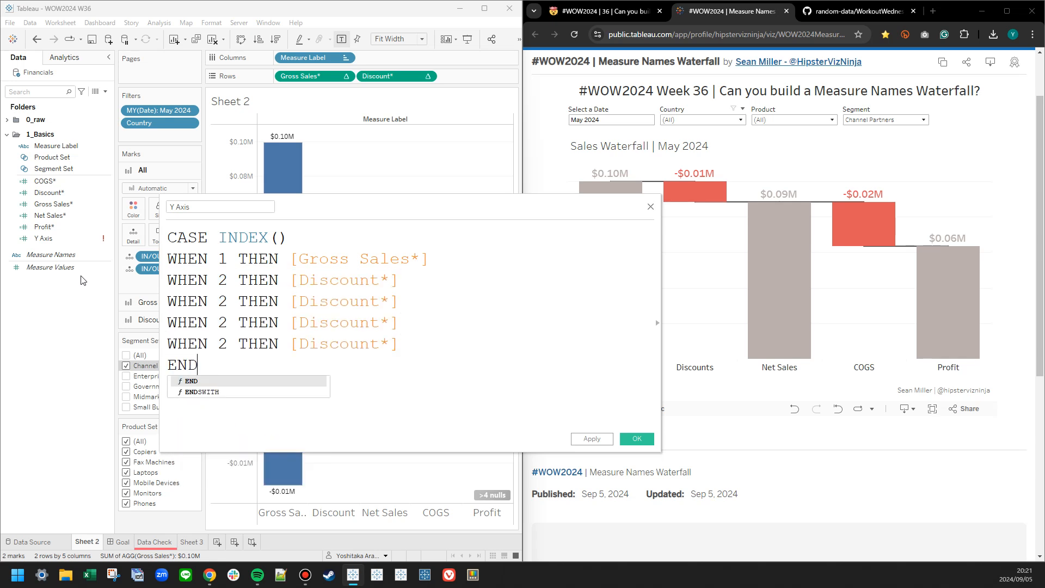
# Renumber the three copied WHEN lines in the Y Axis formula to 3, 4 and 5.
pyautogui.click(227, 303)
pyautogui.press('BackSpace')
pyautogui.write('3')
pyautogui.press('BackSpace')
pyautogui.write('4')
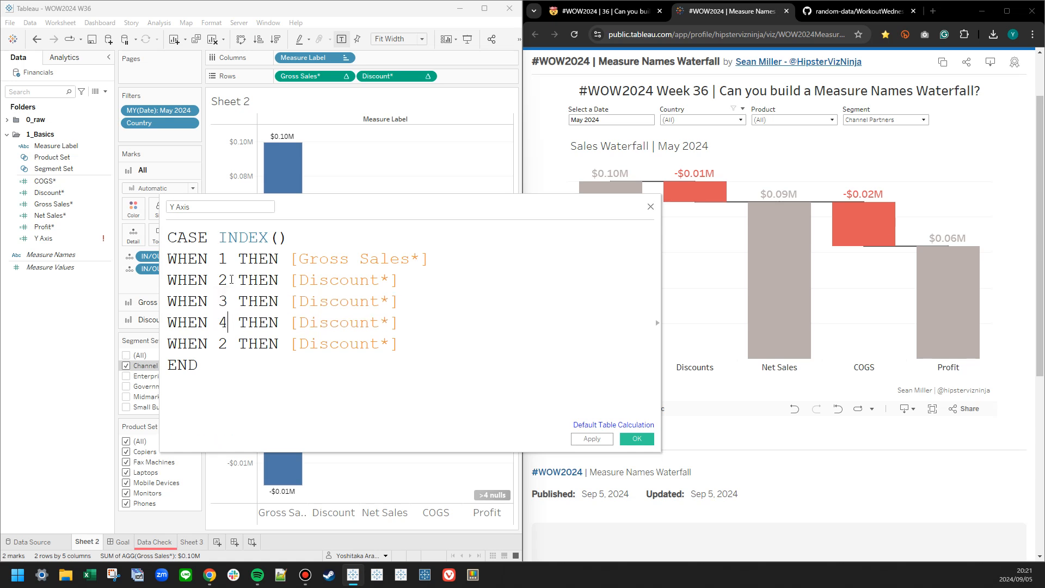
pyautogui.press('BackSpace')
pyautogui.write('5')
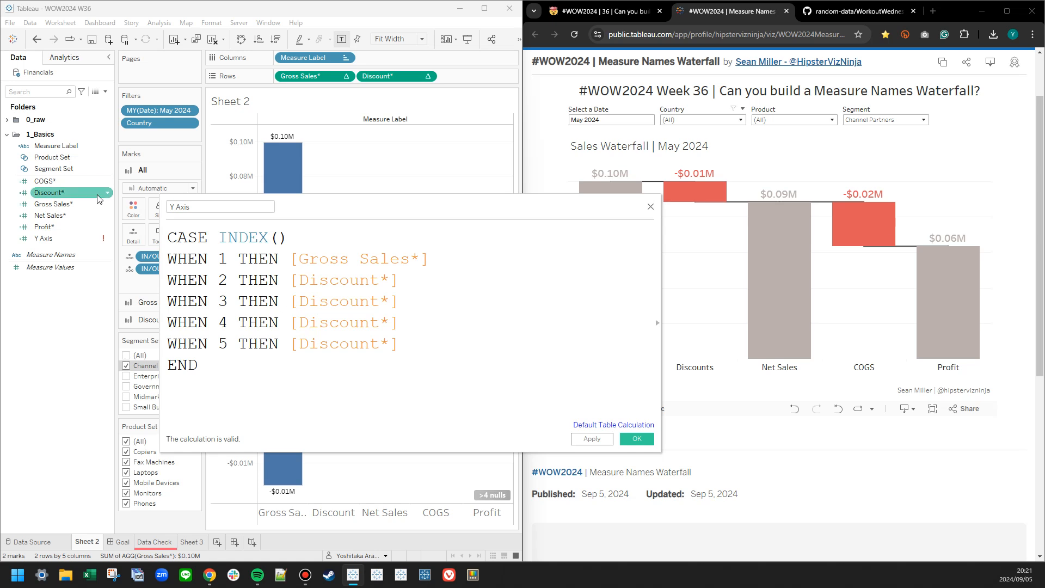
# Make cases 3, 4 and 5 of Y Axis return Net Sales*, COGS* and Profit*, and save the calculation.
pyautogui.click(84, 206)
pyautogui.moveTo(82, 204); pyautogui.dragTo(352, 316)
pyautogui.moveTo(46, 181); pyautogui.dragTo(348, 330)
pyautogui.moveTo(43, 227); pyautogui.dragTo(359, 377)
pyautogui.click(592, 439)
pyautogui.click(637, 439)
# Replace Gross Sales* on Rows with Y Axis and remove Discount* from Rows.
pyautogui.moveTo(43, 238); pyautogui.dragTo(363, 76)
pyautogui.rightClick(399, 79)
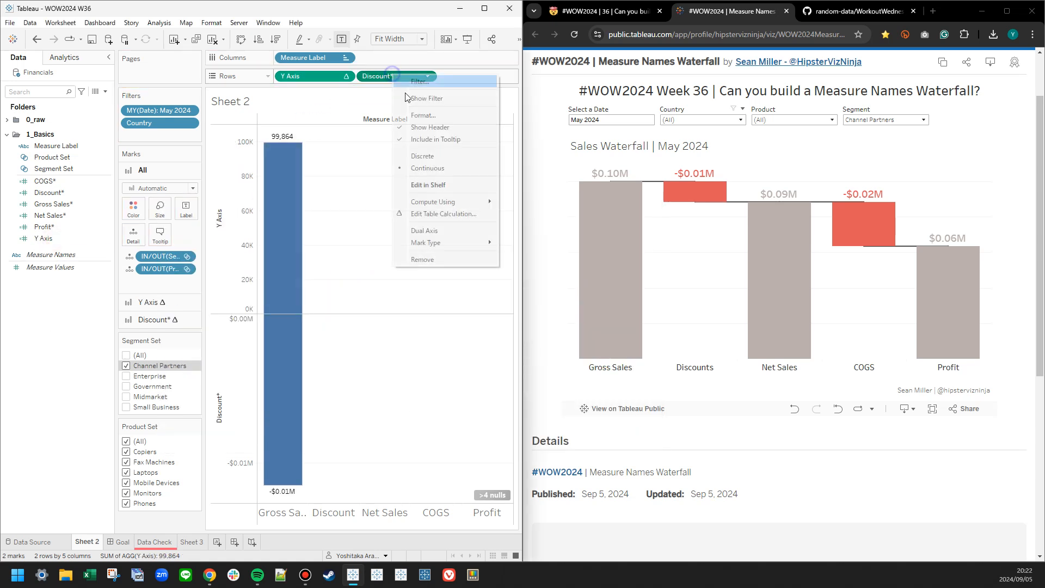
pyautogui.click(440, 250)
# Set what the Y Axis table calculation computes along and remove both IN/OUT set fields from the marks.
pyautogui.rightClick(327, 77)
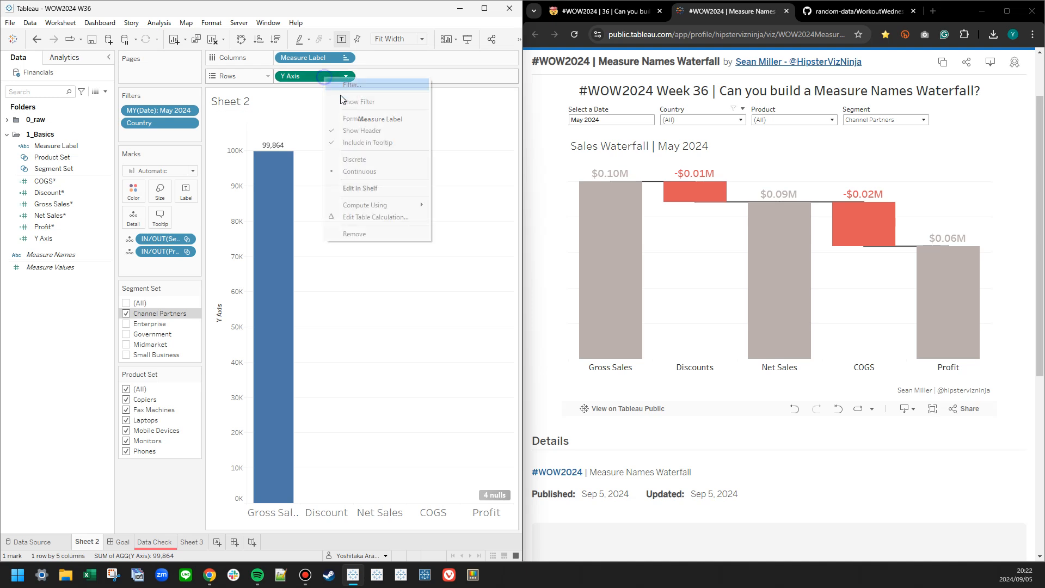
pyautogui.moveTo(369, 206)
pyautogui.click(359, 308)
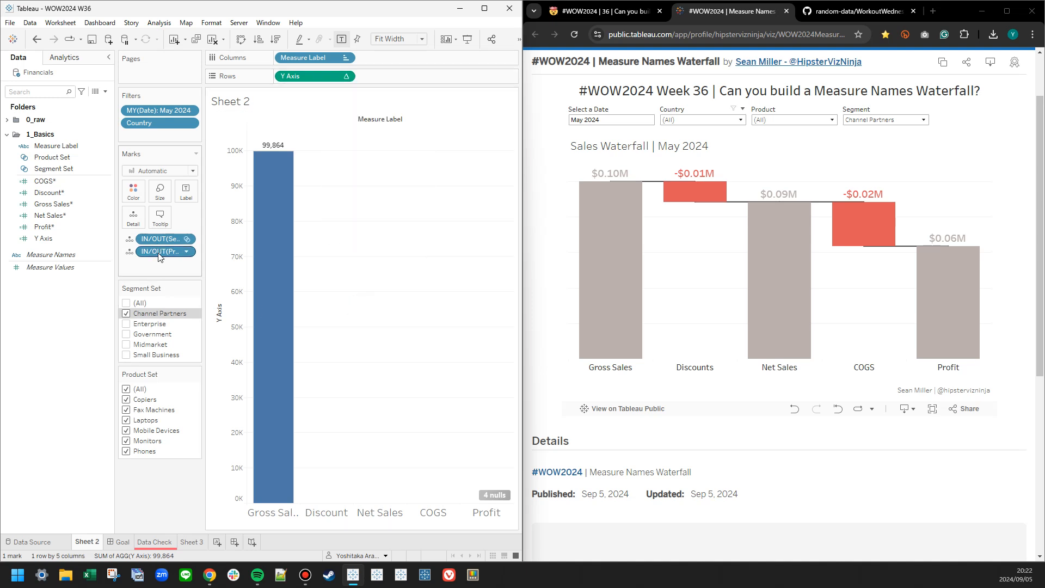
pyautogui.moveTo(160, 251); pyautogui.dragTo(96, 276)
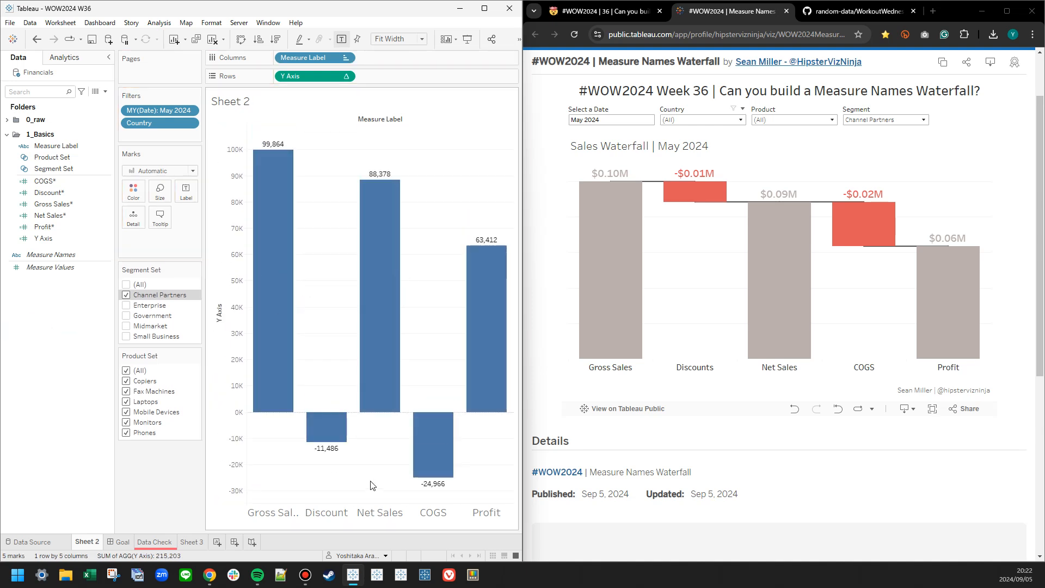
# Make case 2 of the Y Axis formula return [Gross Sales*] - [Discount*] and apply the change.
pyautogui.rightClick(54, 239)
pyautogui.click(81, 289)
pyautogui.keyDown('ctrl'); pyautogui.scroll(5, 308, 324); pyautogui.keyUp('ctrl')
pyautogui.moveTo(364, 208); pyautogui.dragTo(659, 258)
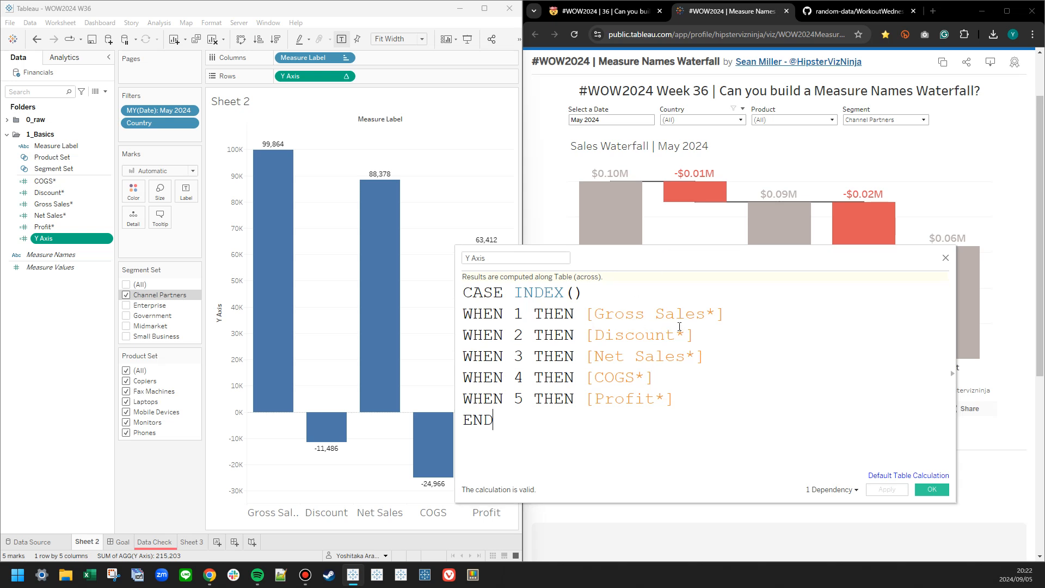
pyautogui.moveTo(585, 314); pyautogui.dragTo(722, 314)
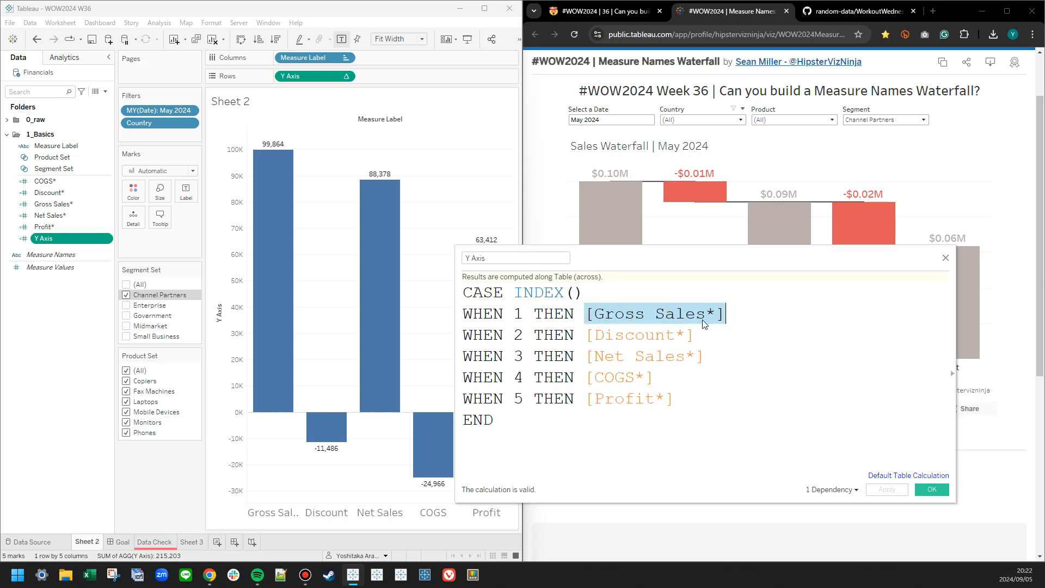
pyautogui.click(585, 335)
pyautogui.hotkey('ctrl', 'v')
pyautogui.write('-')
pyautogui.click(887, 490)
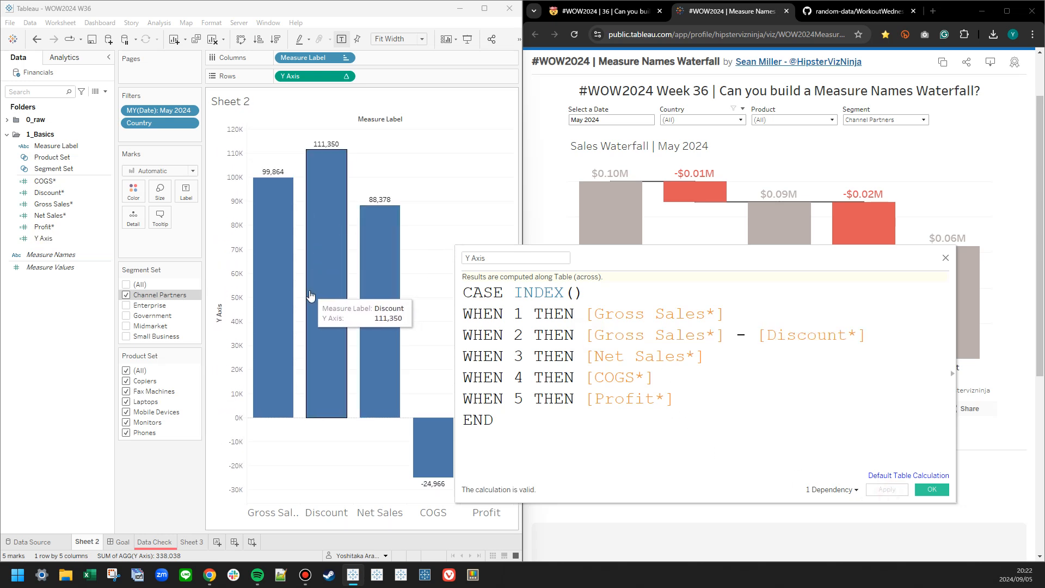
# Replace the minus sign in case 2 with a plus, giving [Gross Sales*] + [Discount*], and apply it.
pyautogui.press('BackSpace')
pyautogui.write('+')
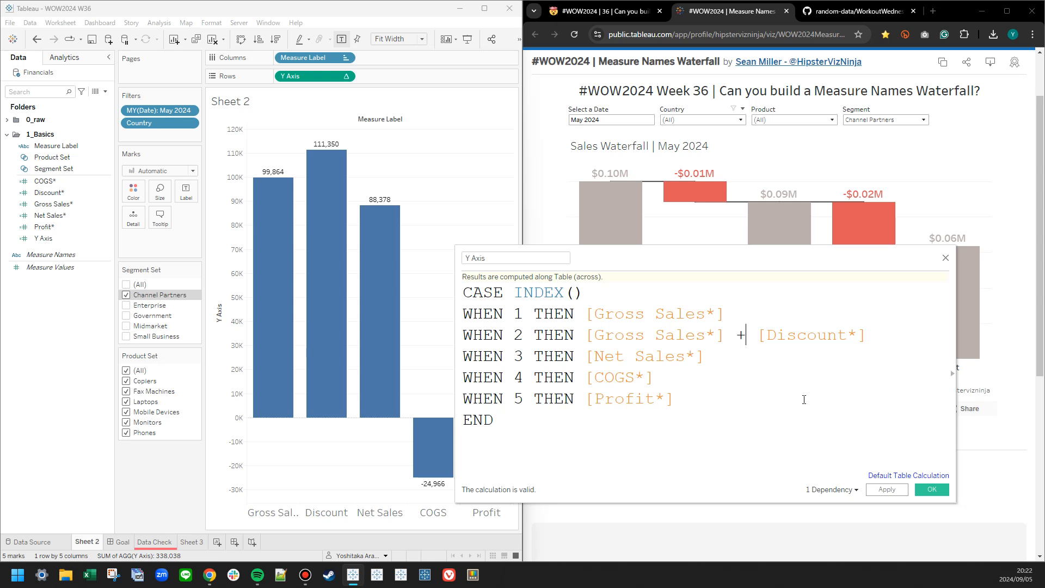
pyautogui.click(876, 490)
pyautogui.moveTo(318, 207)
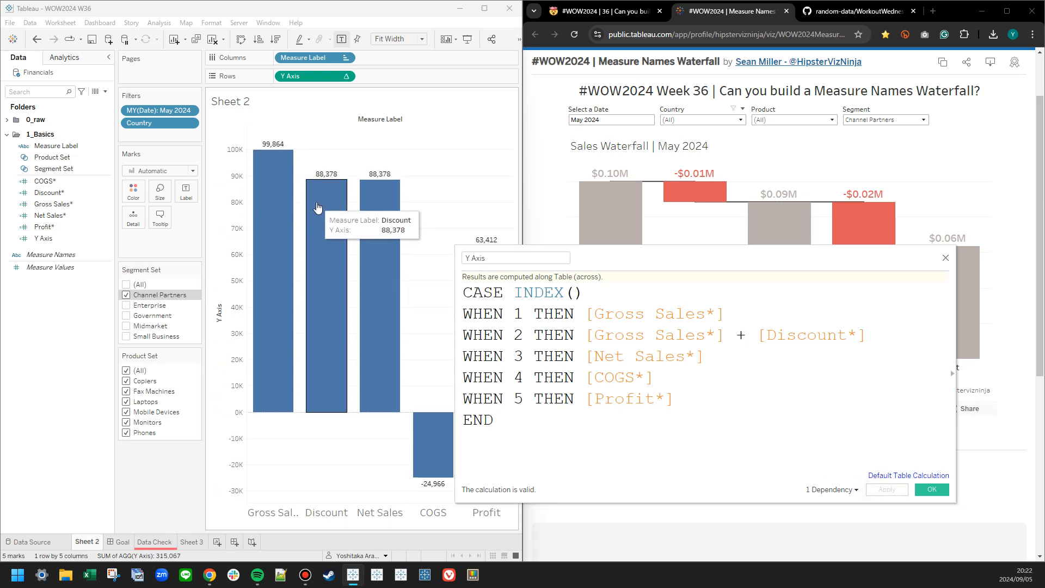
# Try the Line mark type, and set the marks to Gantt Bar.
pyautogui.click(171, 171)
pyautogui.click(144, 207)
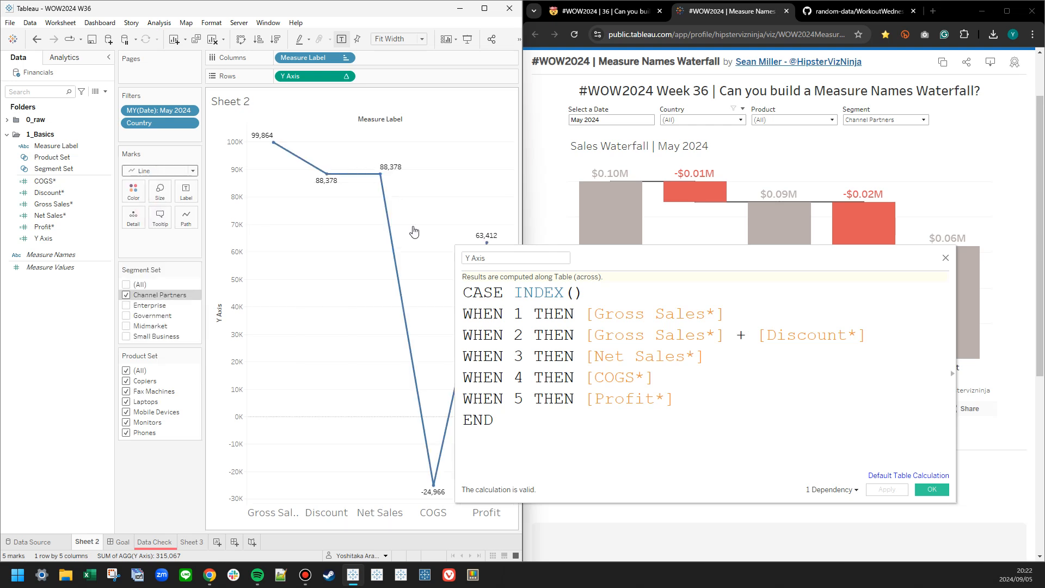
pyautogui.moveTo(640, 263); pyautogui.dragTo(610, 233)
pyautogui.click(142, 170)
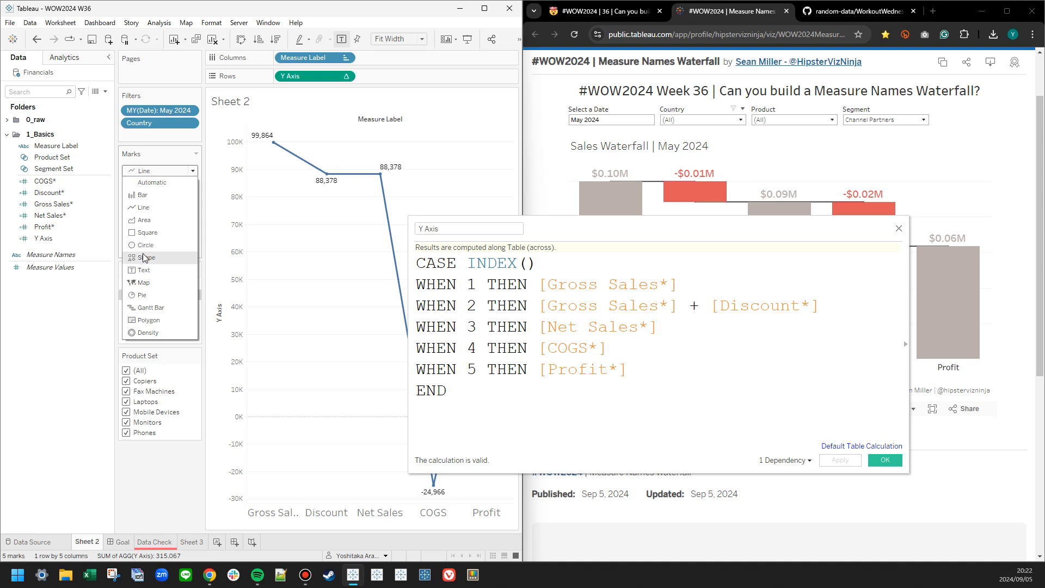
pyautogui.click(146, 308)
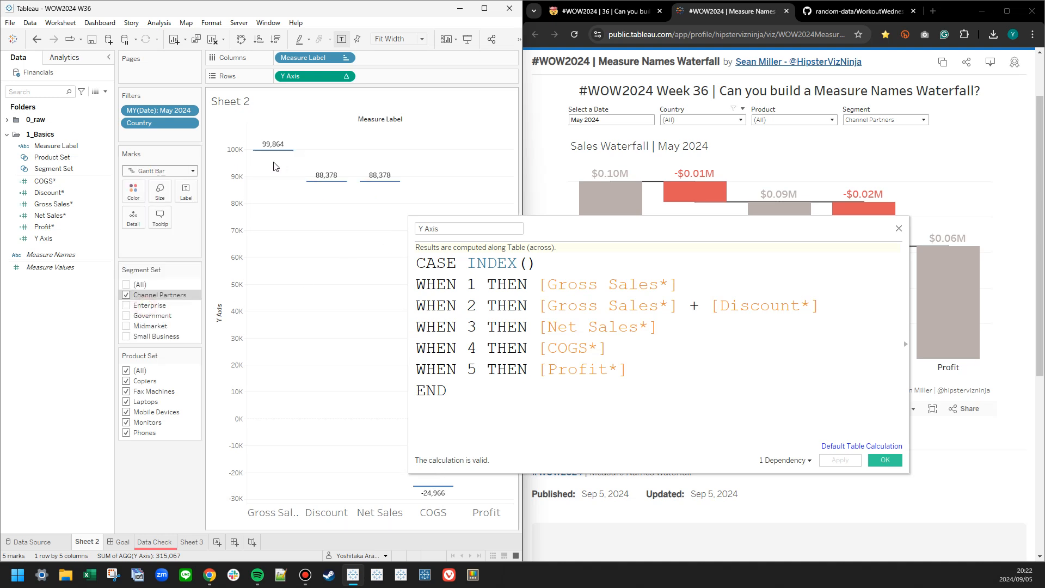
# Make case 4 of the Y Axis formula return [Net Sales*] + [COGS*] and save the calculation.
pyautogui.moveTo(785, 232); pyautogui.dragTo(606, 279)
pyautogui.moveTo(504, 389); pyautogui.dragTo(362, 374)
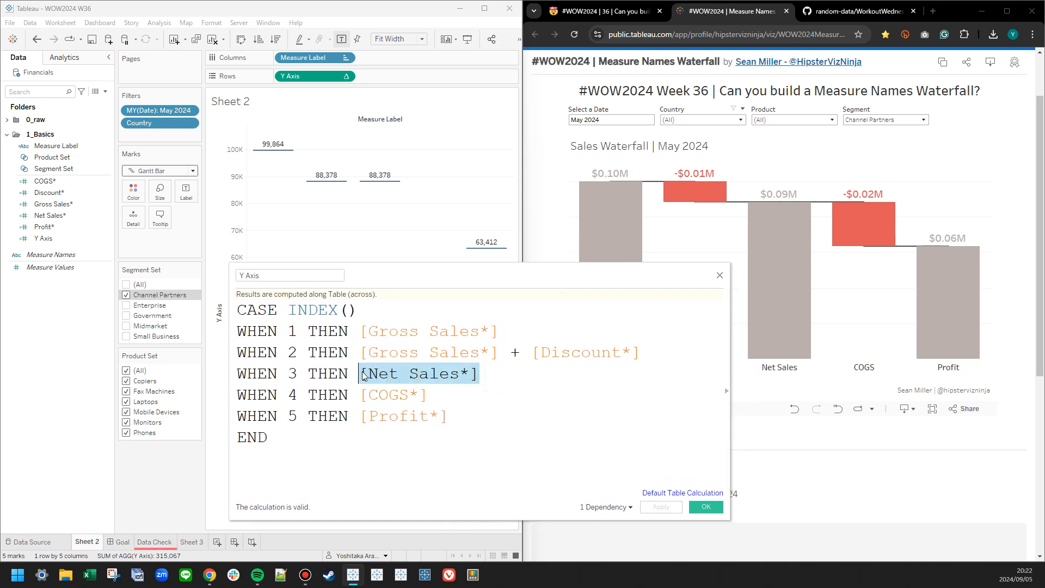
pyautogui.click(359, 393)
pyautogui.hotkey('ctrl', 'v')
pyautogui.write('+')
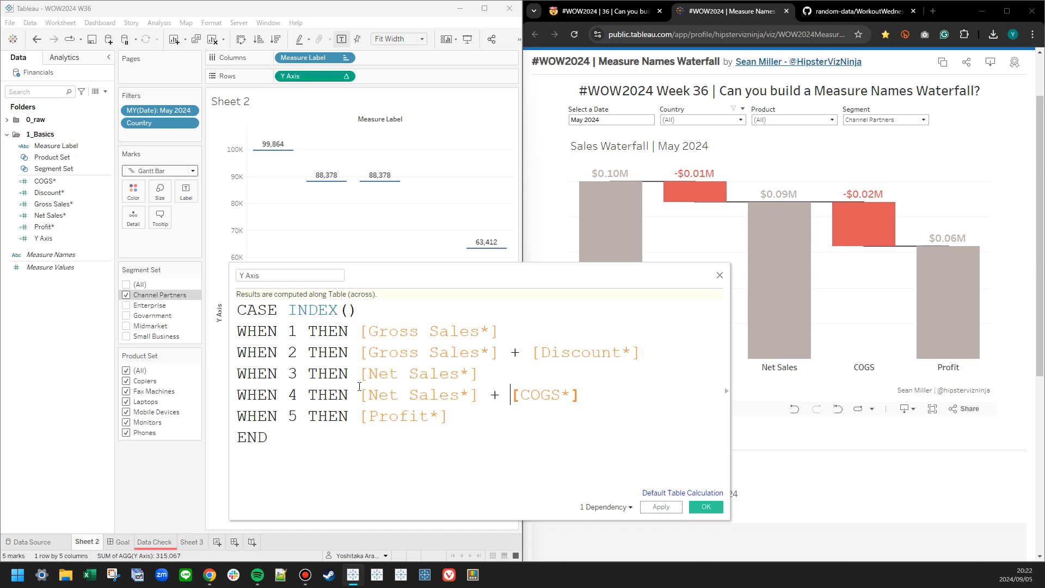
pyautogui.click(660, 507)
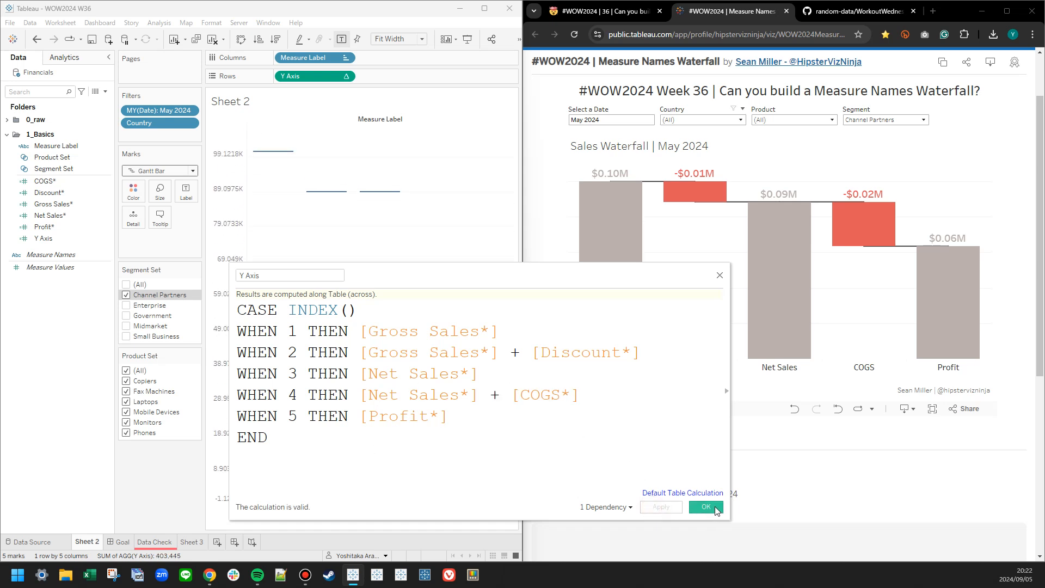
pyautogui.click(706, 507)
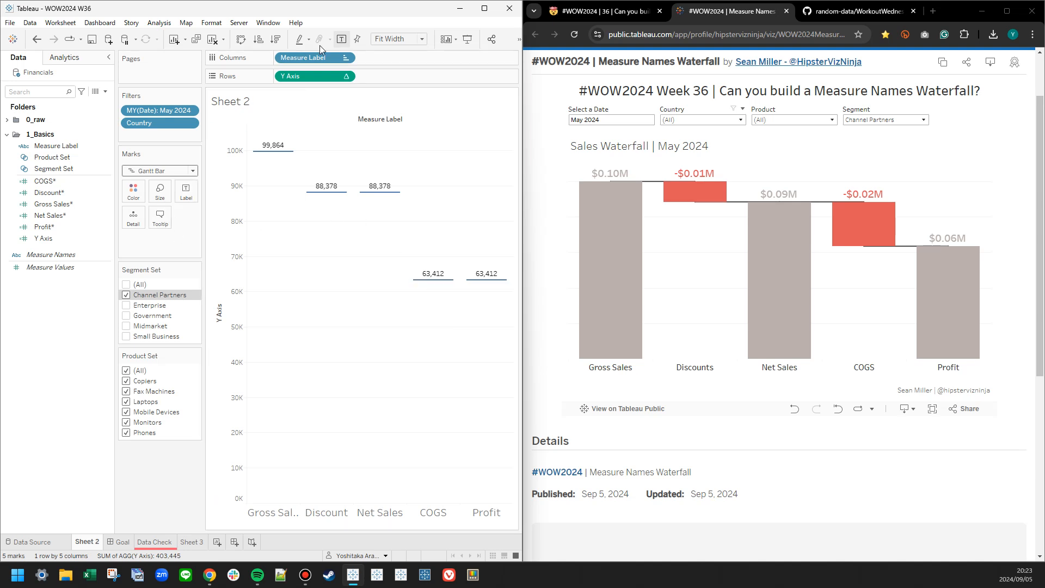
# Turn off the mark labels and duplicate the Y Axis calculation.
pyautogui.click(342, 38)
pyautogui.click(52, 204)
pyautogui.click(45, 238)
pyautogui.rightClick(45, 238)
pyautogui.click(83, 302)
# Open the duplicated Y Axis calculation for editing and name it Gantt Size.
pyautogui.rightClick(54, 250)
pyautogui.rightClick(34, 249)
pyautogui.click(64, 304)
pyautogui.tripleClick(242, 278)
pyautogui.write('Size')
pyautogui.scroll(5, 357, 439)
pyautogui.click(239, 275)
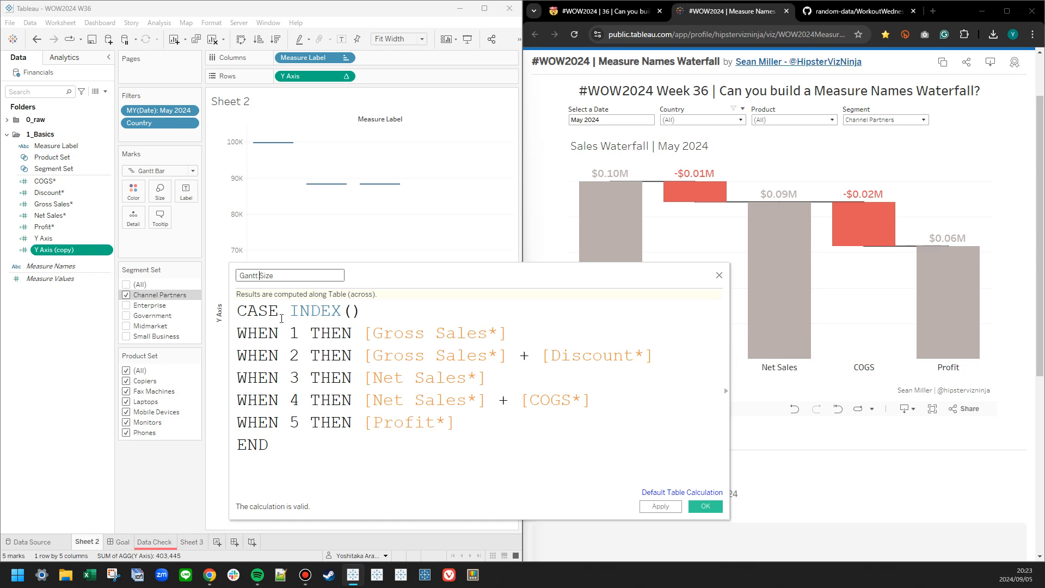
# Reduce case 2 of Gantt Size to [Discount*] and case 4 to [COGS*], and save the calculation.
pyautogui.moveTo(540, 352); pyautogui.dragTo(365, 354)
pyautogui.press('BackSpace')
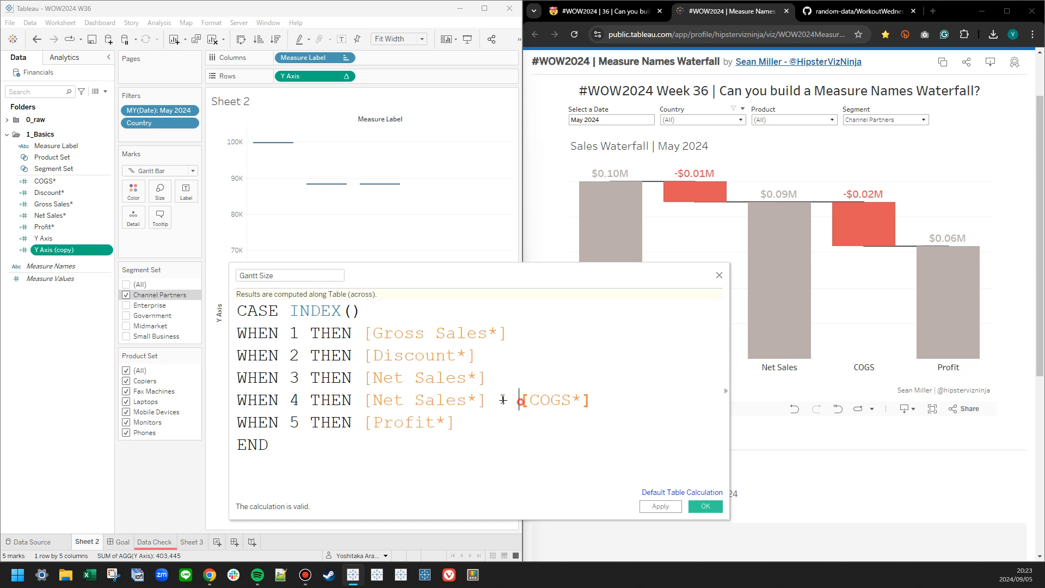
pyautogui.moveTo(520, 402); pyautogui.dragTo(376, 392)
pyautogui.press('BackSpace')
pyautogui.click(659, 507)
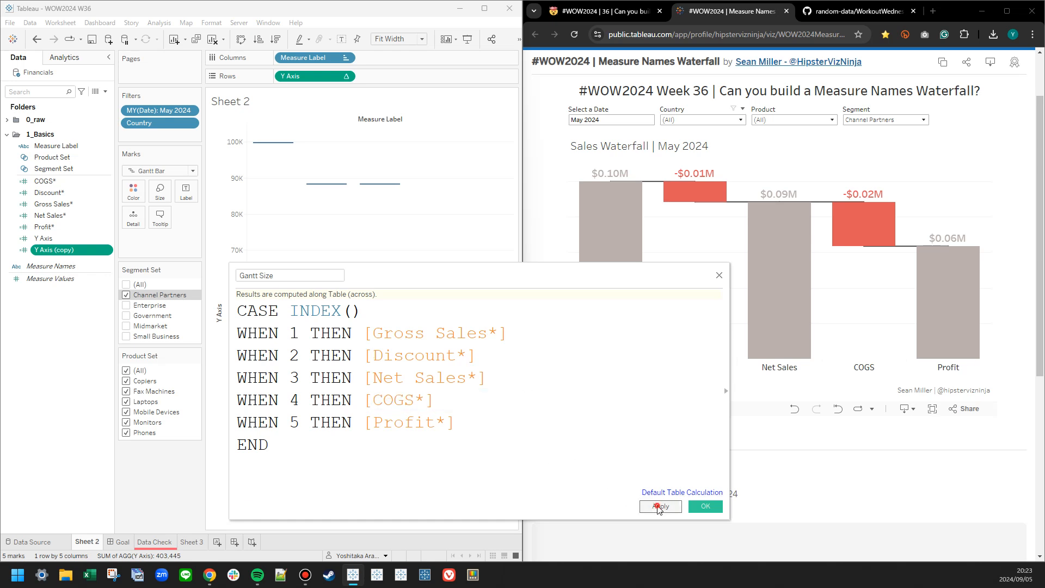
pyautogui.click(698, 507)
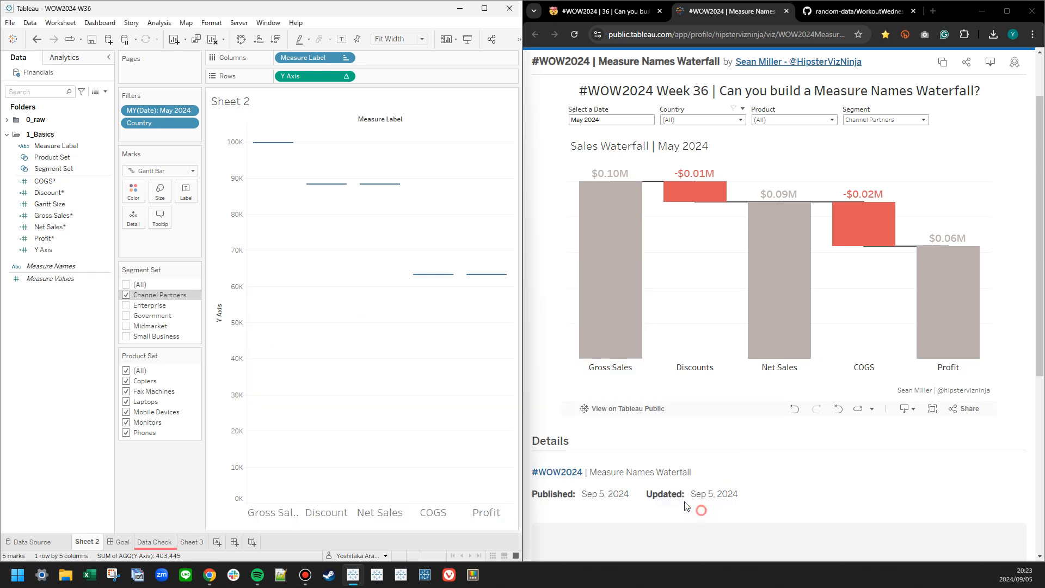
# Take Gantt Size and Y Axis out of the 1_Basics folder and group them in a new folder named 2_Gantt.
pyautogui.moveTo(55, 205); pyautogui.dragTo(44, 335)
pyautogui.moveTo(53, 238); pyautogui.dragTo(58, 320)
pyautogui.rightClick(53, 257)
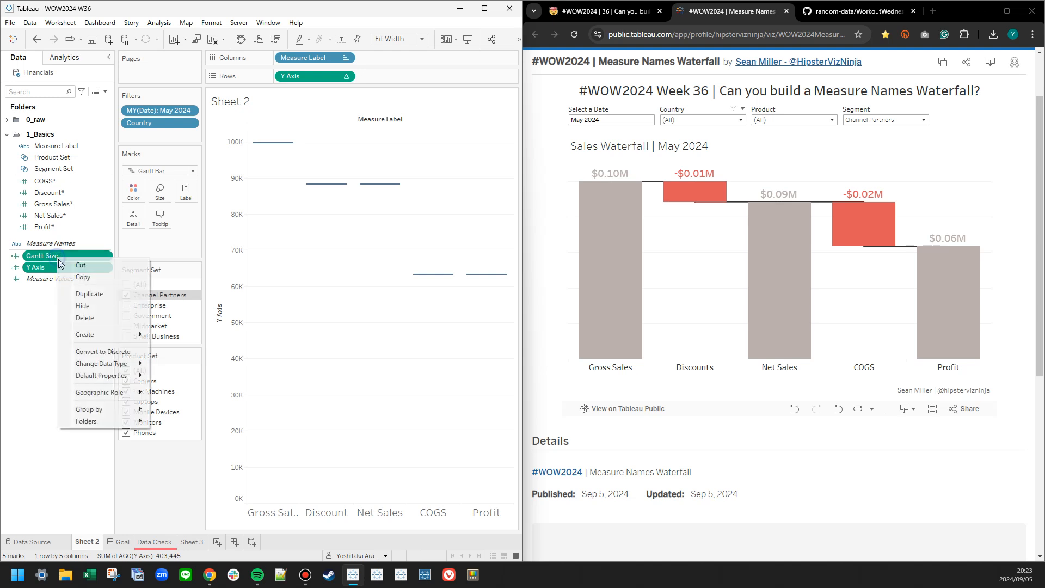
pyautogui.moveTo(97, 421)
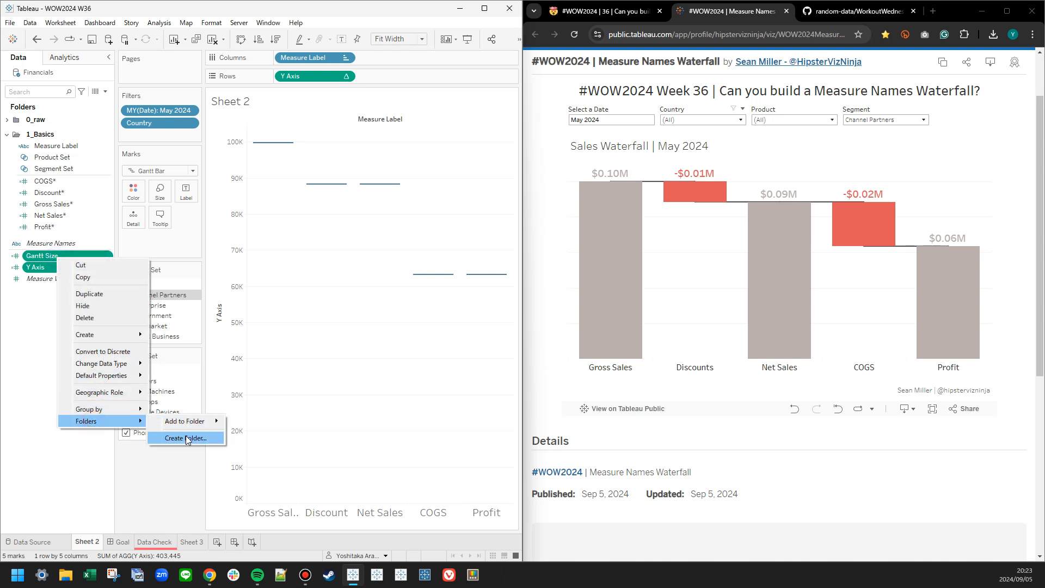
pyautogui.click(189, 437)
pyautogui.write('2_Gant')
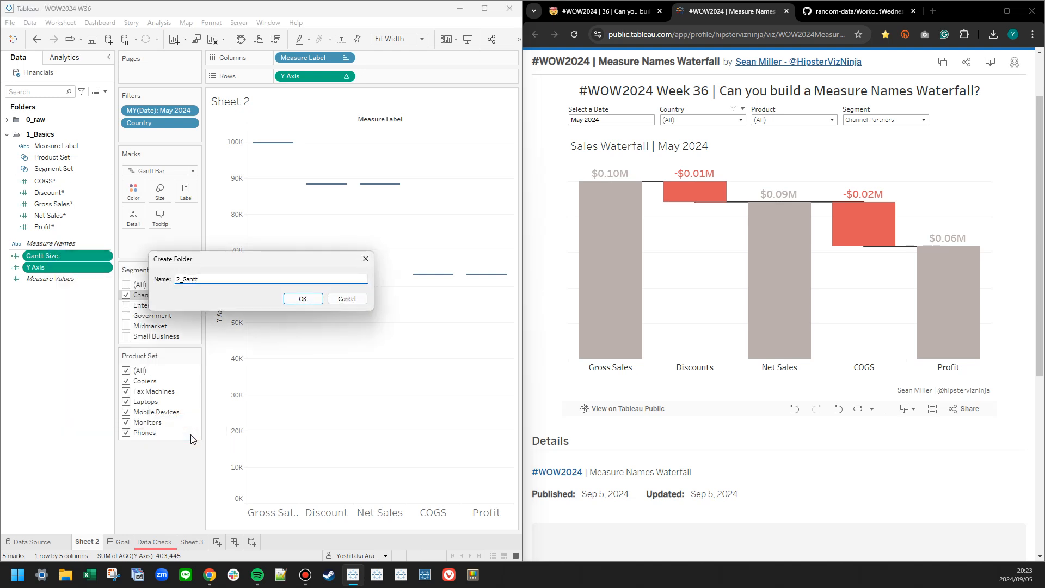
pyautogui.write('t')
pyautogui.press('Return')
# Size the Gantt bars by Gantt Size and open that calculation for editing.
pyautogui.moveTo(51, 263); pyautogui.dragTo(158, 195)
pyautogui.click(52, 263)
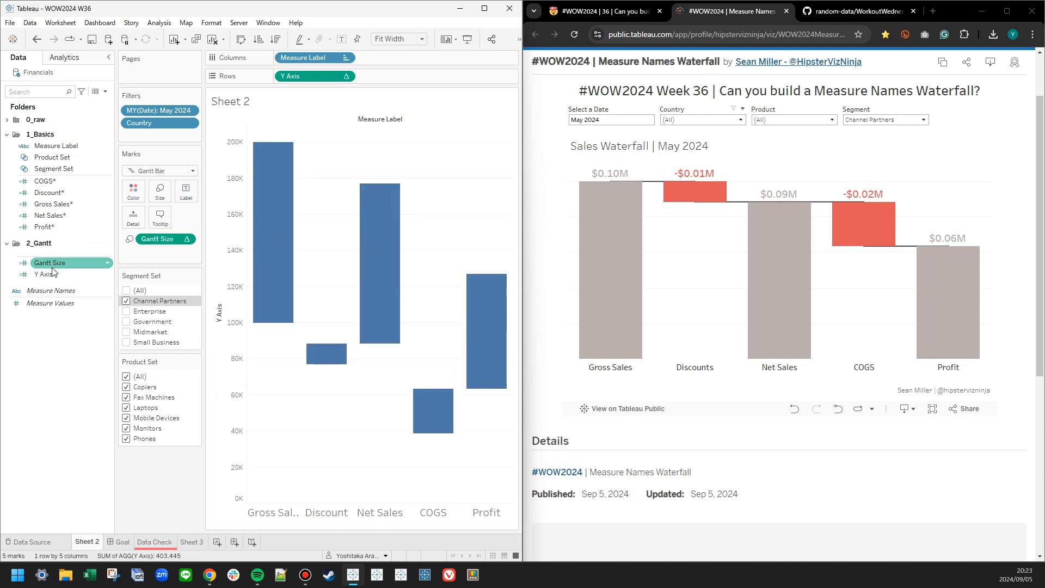
pyautogui.rightClick(52, 262)
pyautogui.click(77, 314)
pyautogui.scroll(5, 358, 376)
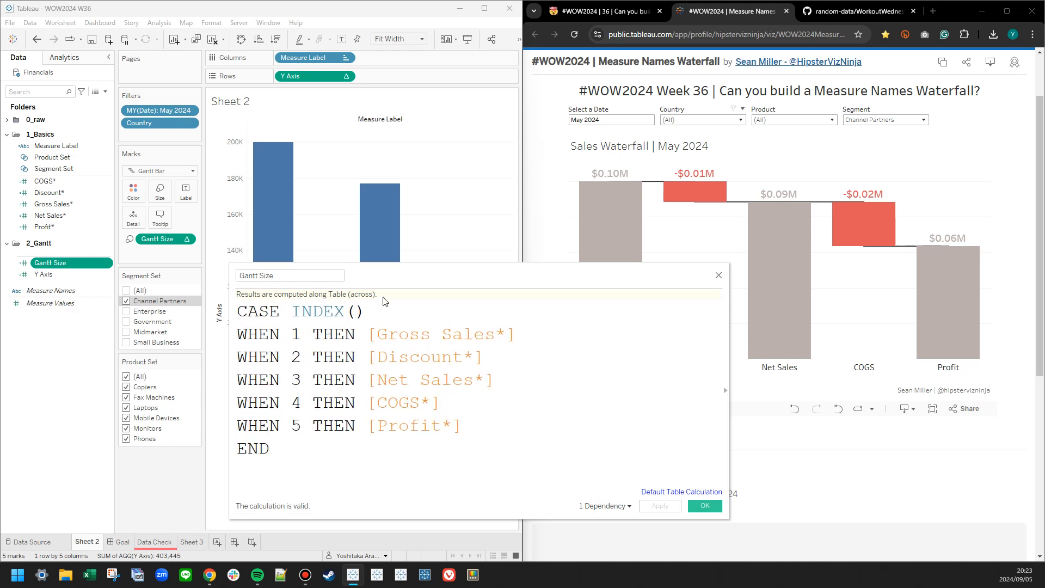
pyautogui.moveTo(384, 301); pyautogui.dragTo(369, 251)
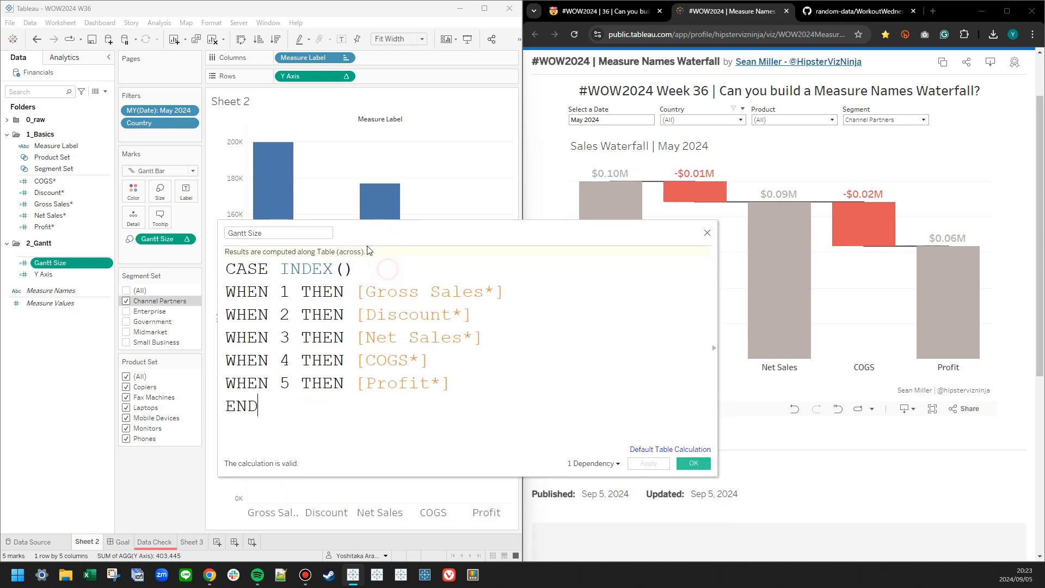
pyautogui.click(231, 269)
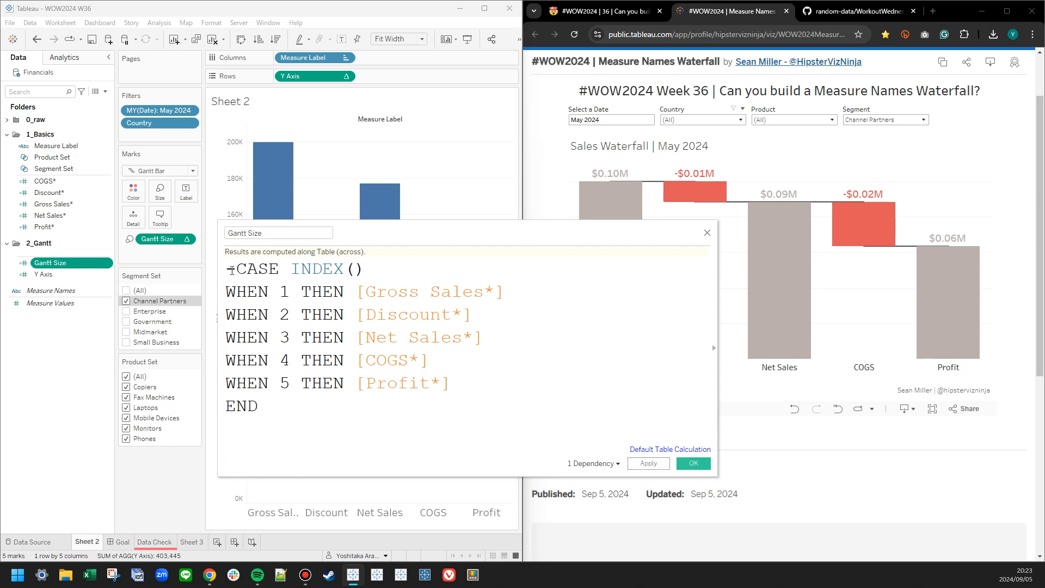
pyautogui.press('Return')
pyautogui.write('-')
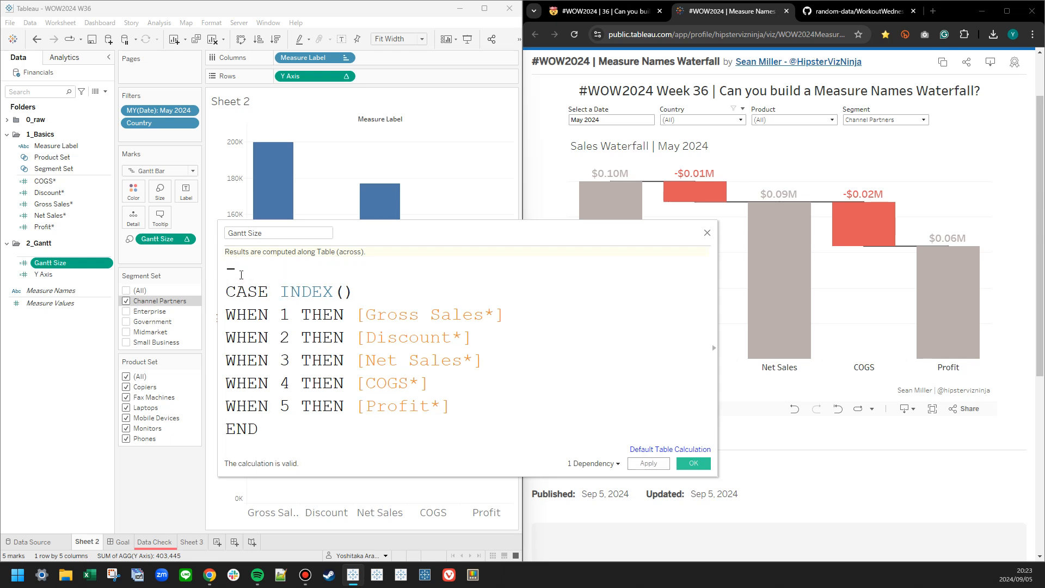
pyautogui.press('BackSpace')
pyautogui.press('Up')
pyautogui.press('BackSpace')
# Multiply the Gantt Size CASE result by -1 after END and save the calculation.
pyautogui.press('Down')
pyautogui.press('Down')
pyautogui.press('Down')
pyautogui.press('Down')
pyautogui.press('Down')
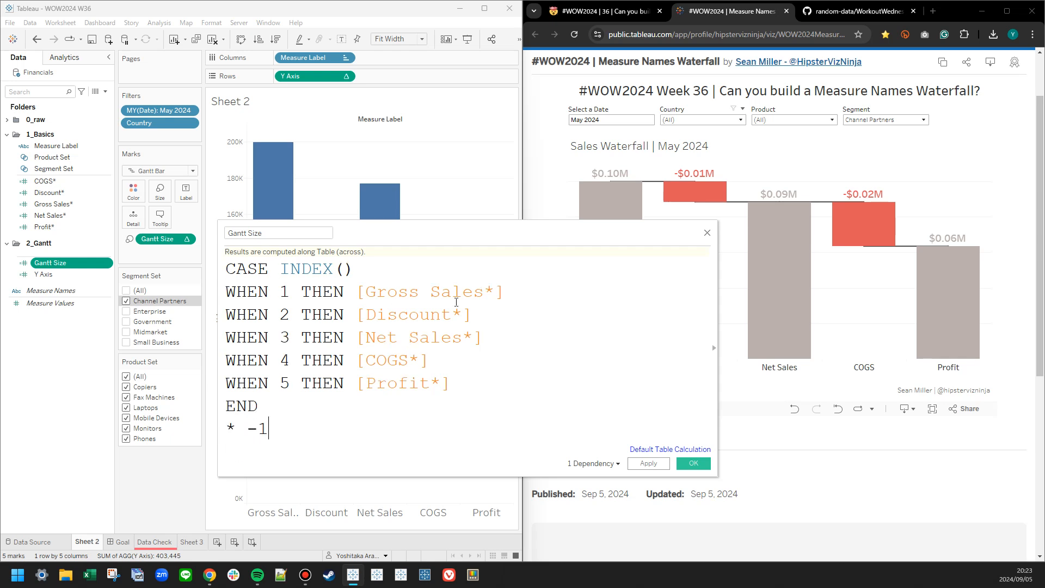
pyautogui.click(665, 464)
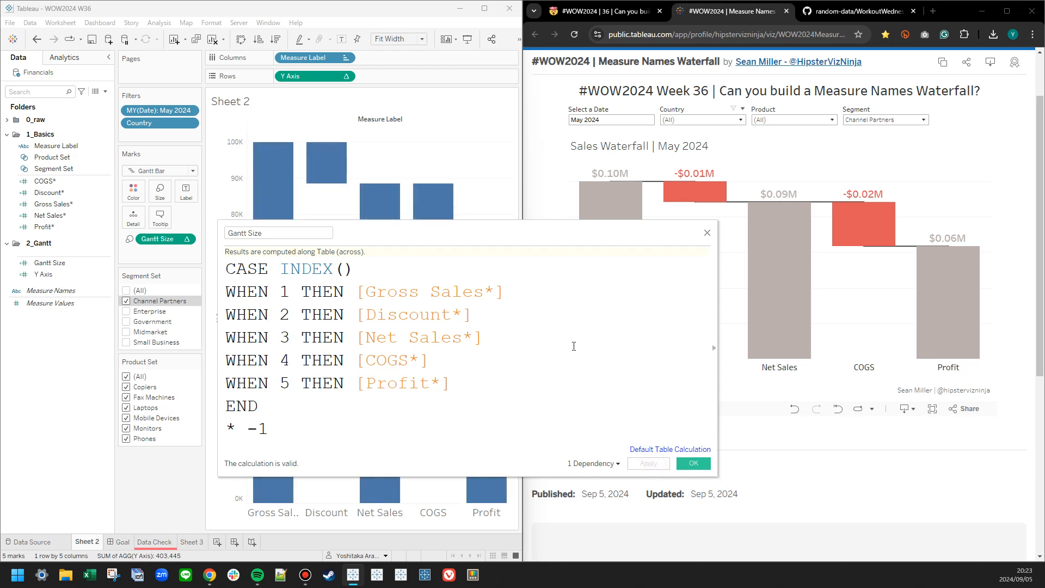
pyautogui.moveTo(504, 237); pyautogui.dragTo(720, 288)
pyautogui.click(905, 515)
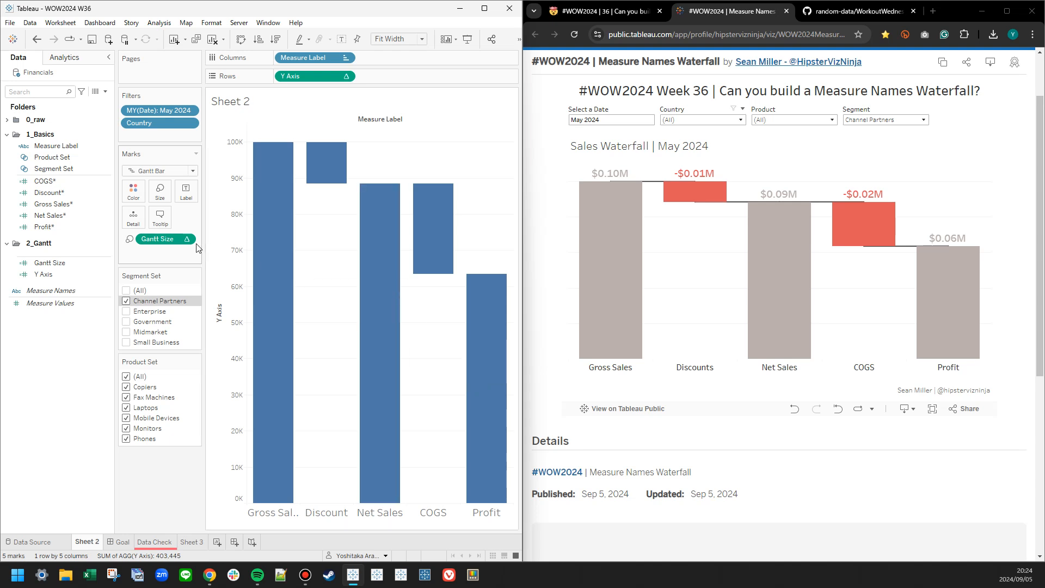
pyautogui.moveTo(167, 244); pyautogui.dragTo(132, 193)
pyautogui.click(132, 193)
pyautogui.click(172, 228)
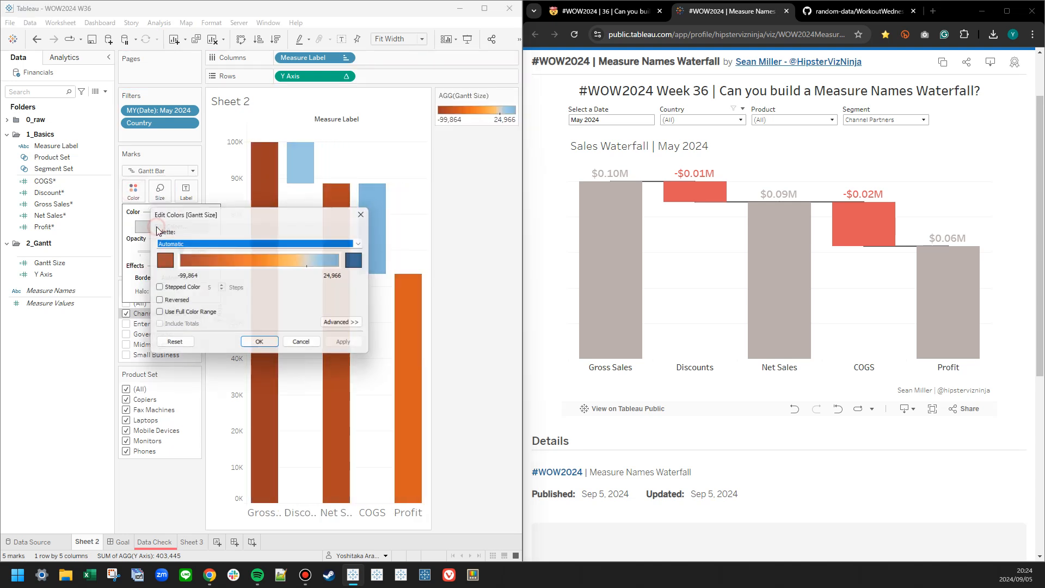
pyautogui.click(193, 244)
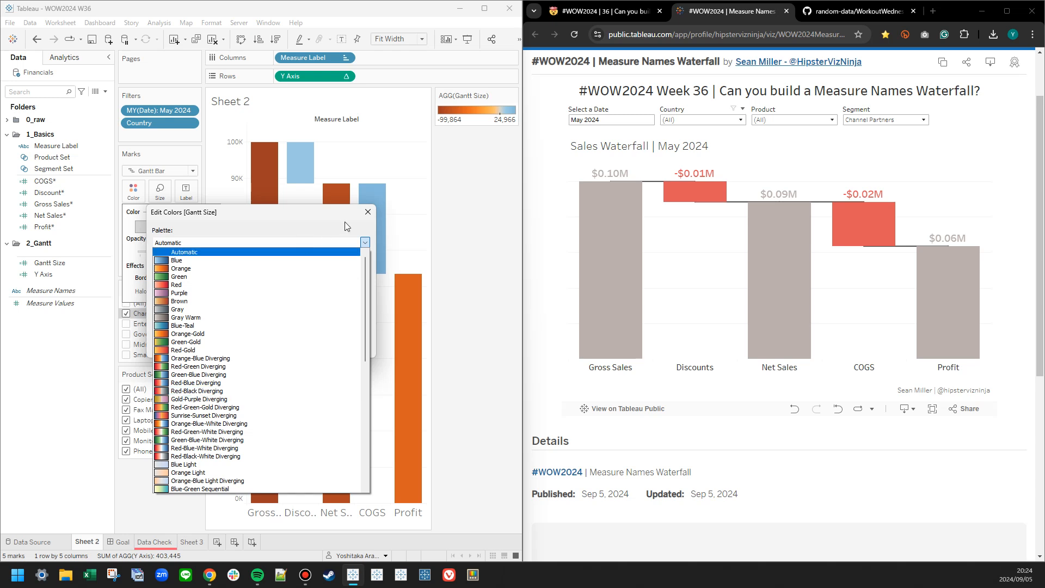
pyautogui.click(371, 222)
pyautogui.click(368, 212)
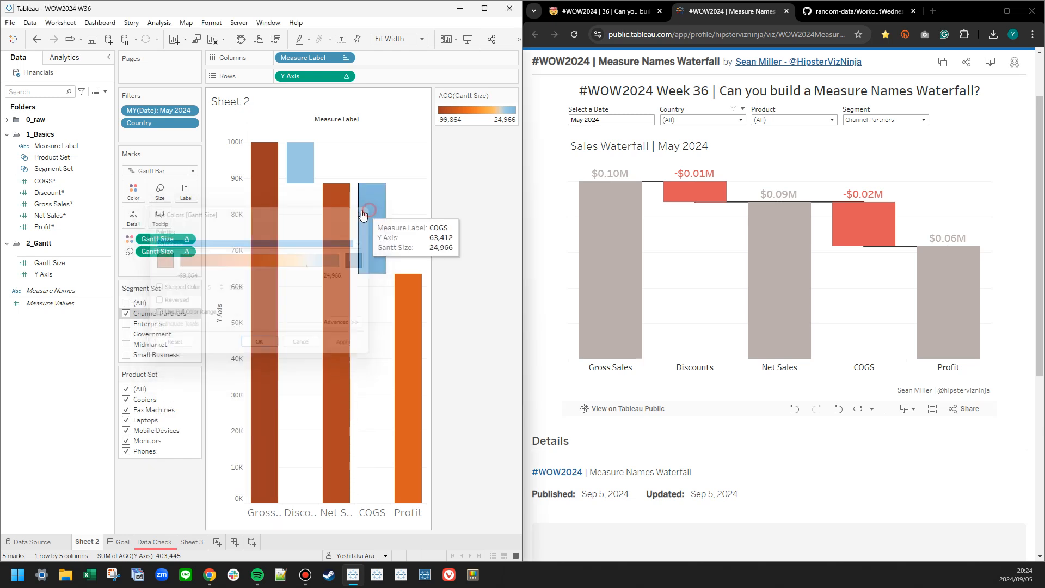
pyautogui.moveTo(158, 241); pyautogui.dragTo(71, 279)
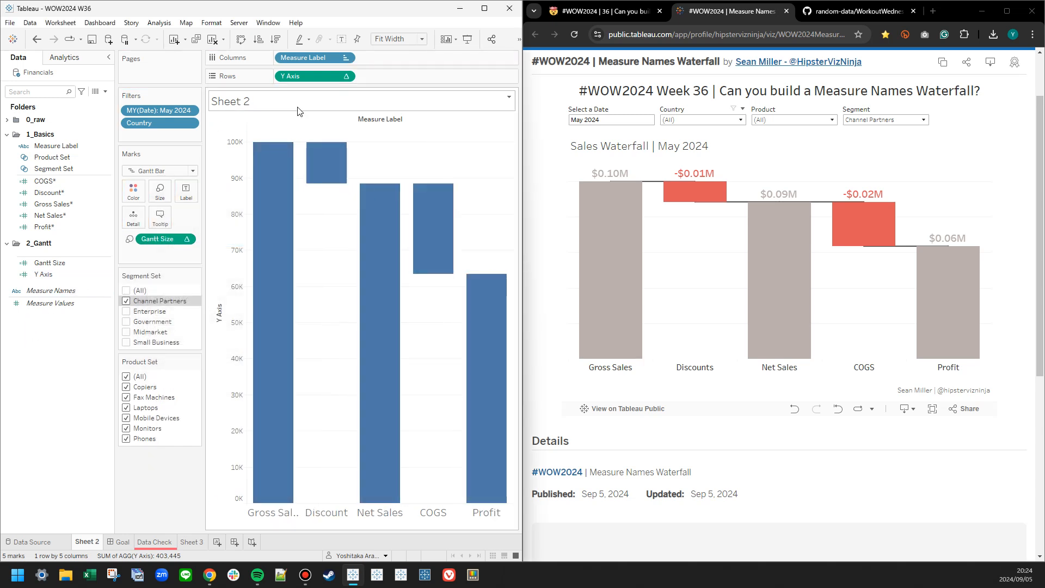
# Color the Gantt bars by Measure Label and open its color assignments for editing.
pyautogui.moveTo(299, 58); pyautogui.dragTo(129, 195)
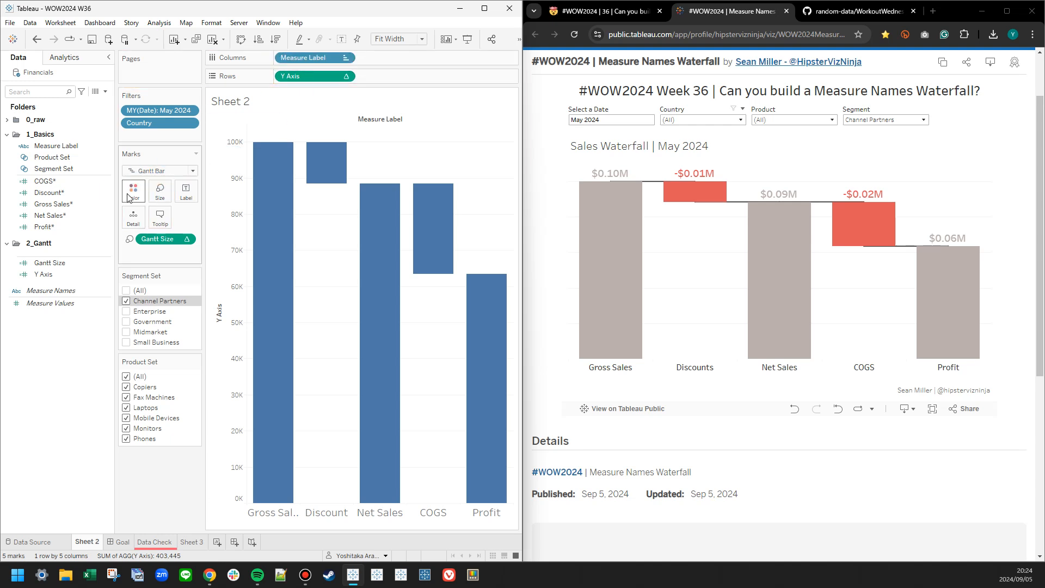
pyautogui.moveTo(327, 62); pyautogui.dragTo(133, 191)
pyautogui.click(134, 190)
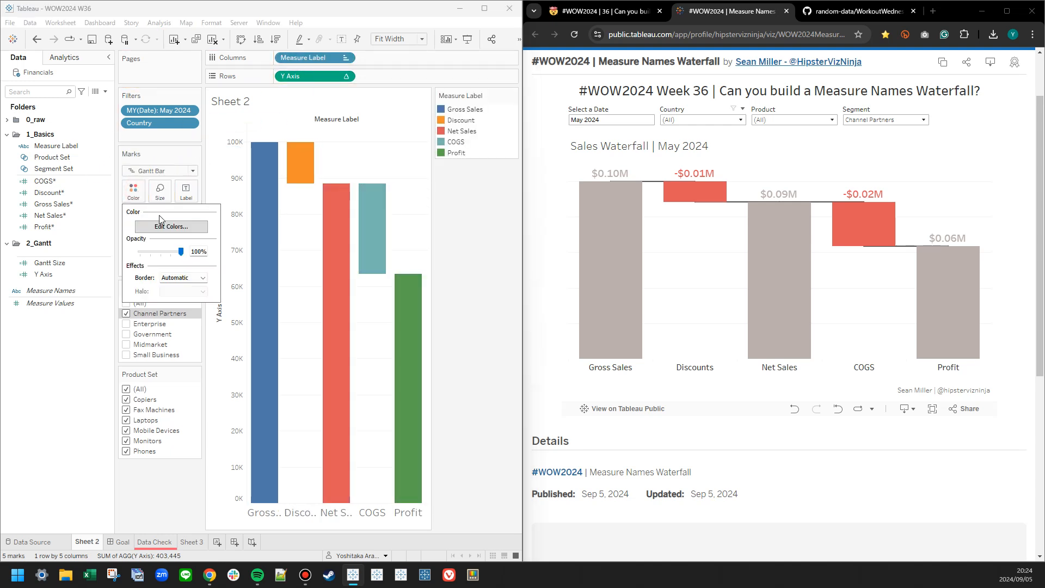
pyautogui.click(163, 223)
# Assign the light gray of the Seattle Grays palette to Gross Sales, Net Sales and Profit.
pyautogui.click(297, 196)
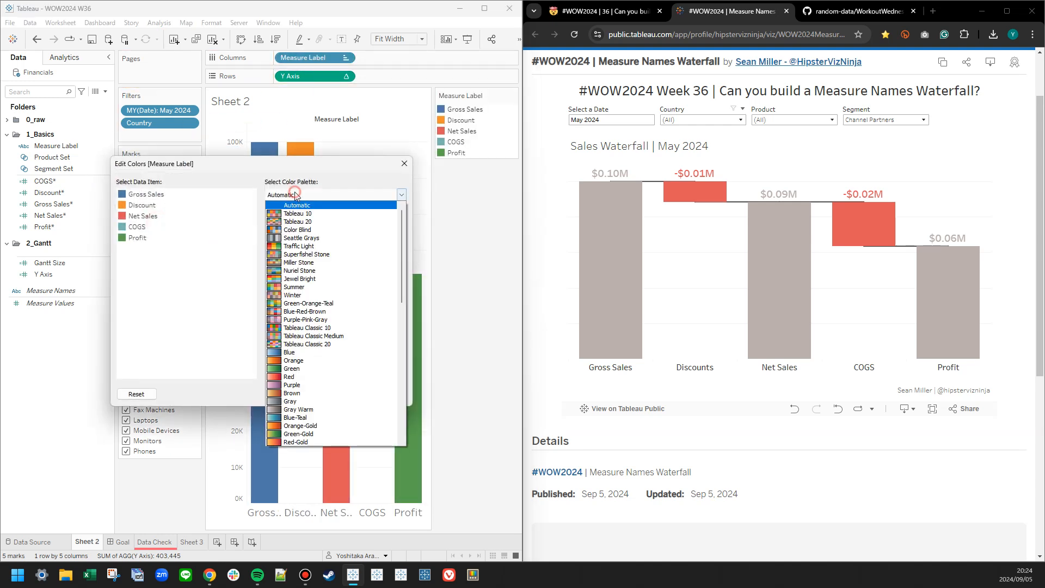
pyautogui.click(290, 240)
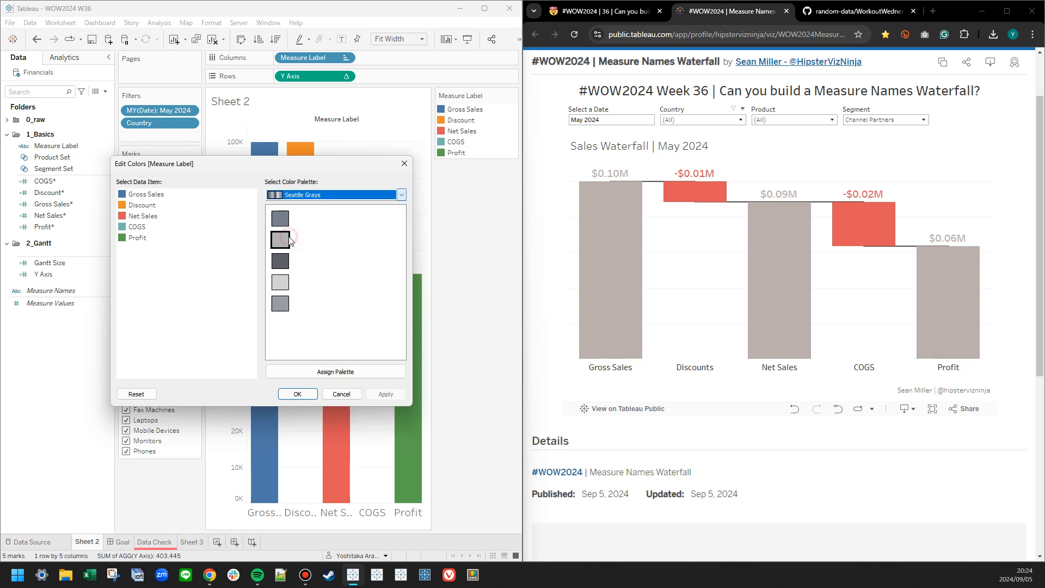
pyautogui.click(152, 198)
pyautogui.click(280, 282)
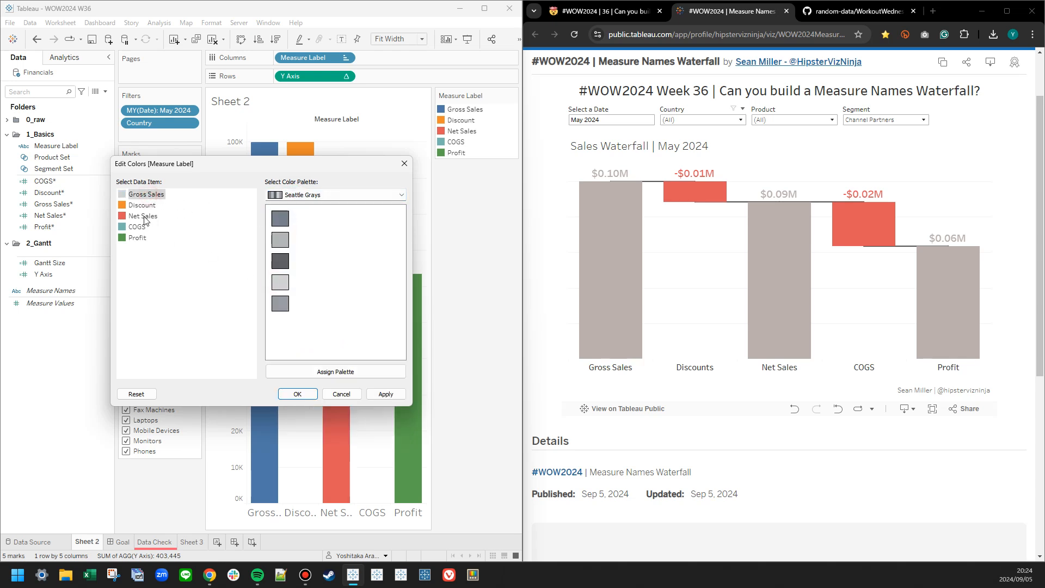
pyautogui.click(144, 220)
pyautogui.click(280, 282)
pyautogui.click(135, 239)
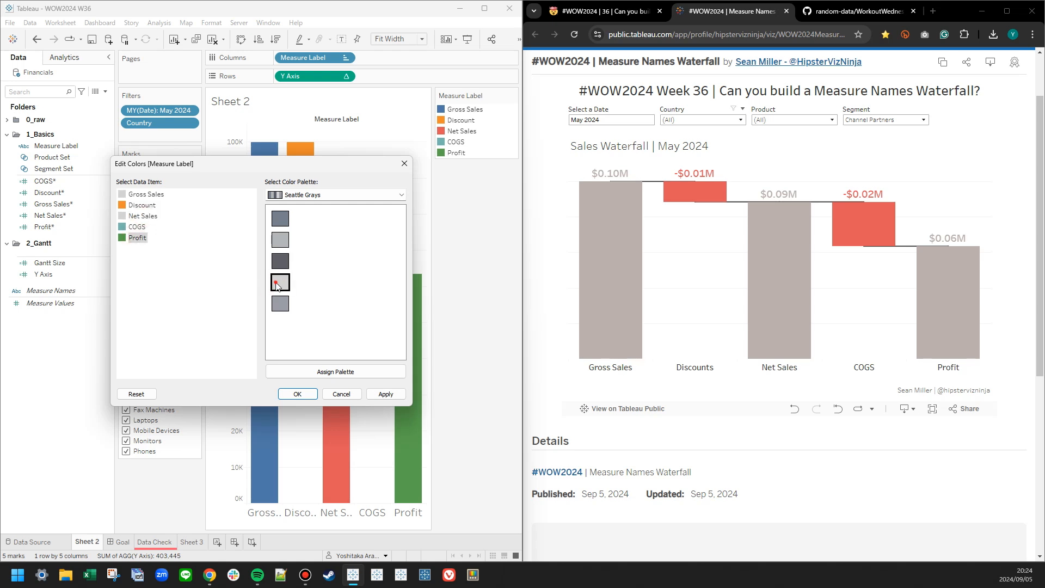
pyautogui.click(280, 282)
# Assign the red of the Tableau 20 palette to Discount and COGS, and apply the colors.
pyautogui.click(293, 195)
pyautogui.click(296, 214)
pyautogui.click(293, 194)
pyautogui.scroll(2, 291, 233)
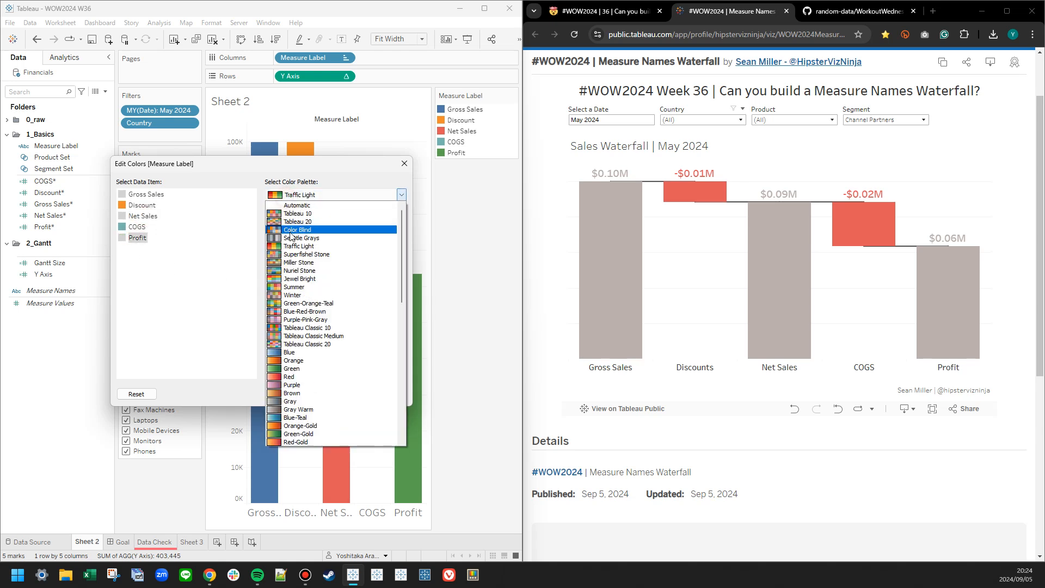
pyautogui.click(298, 222)
pyautogui.click(142, 205)
pyautogui.click(326, 218)
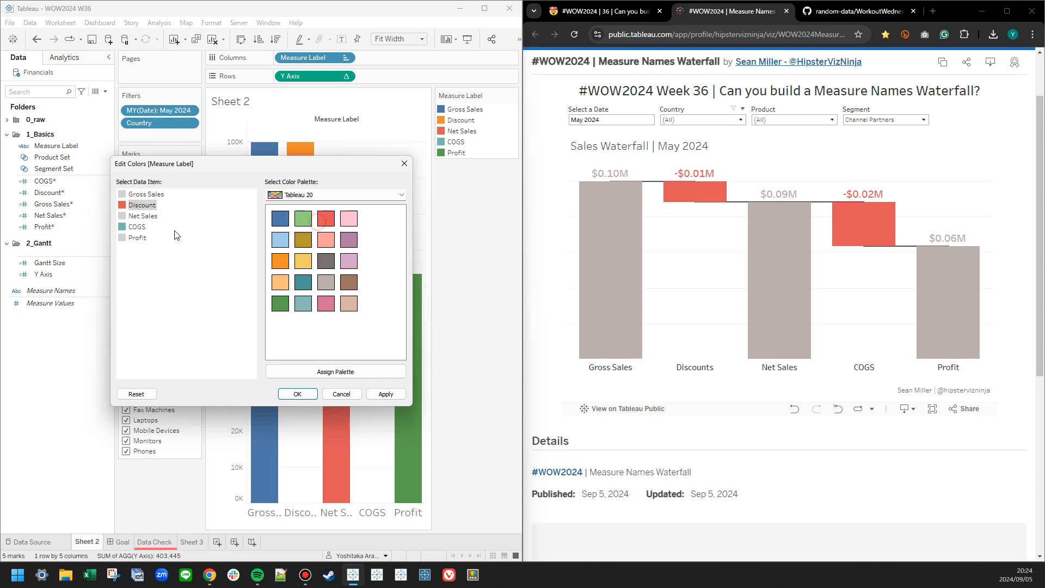
pyautogui.click(137, 227)
pyautogui.click(385, 393)
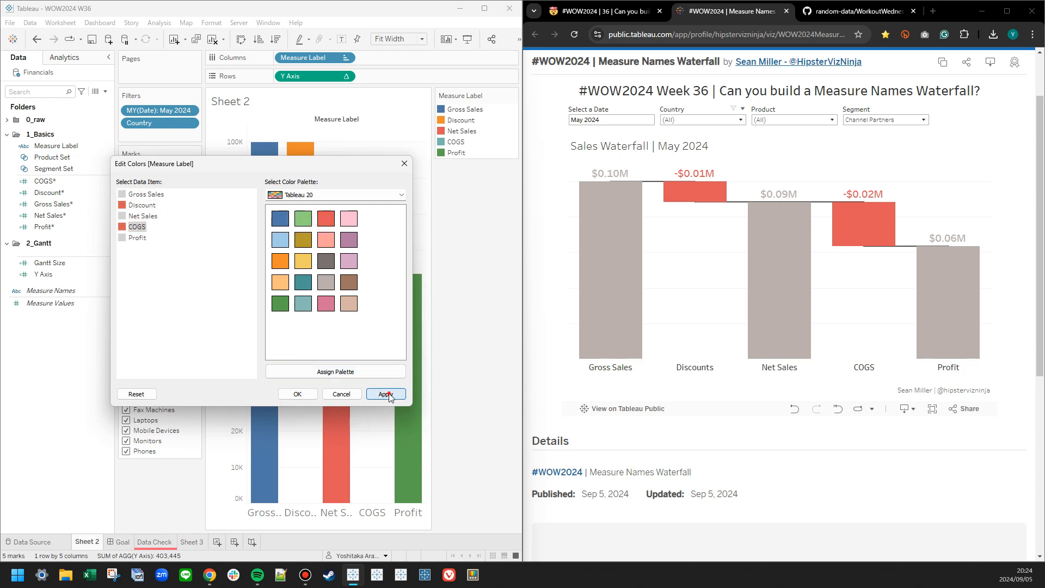
# Assign the warm gray of the Tableau 20 palette to Gross Sales, Net Sales and Profit, and confirm the colors.
pyautogui.moveTo(334, 171); pyautogui.dragTo(675, 264)
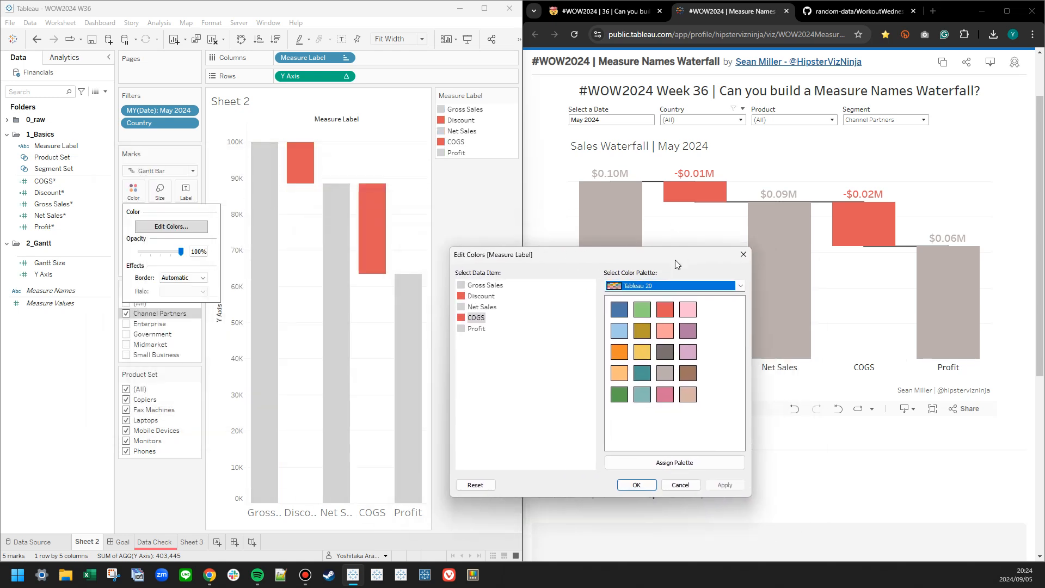
pyautogui.click(498, 287)
pyautogui.click(664, 373)
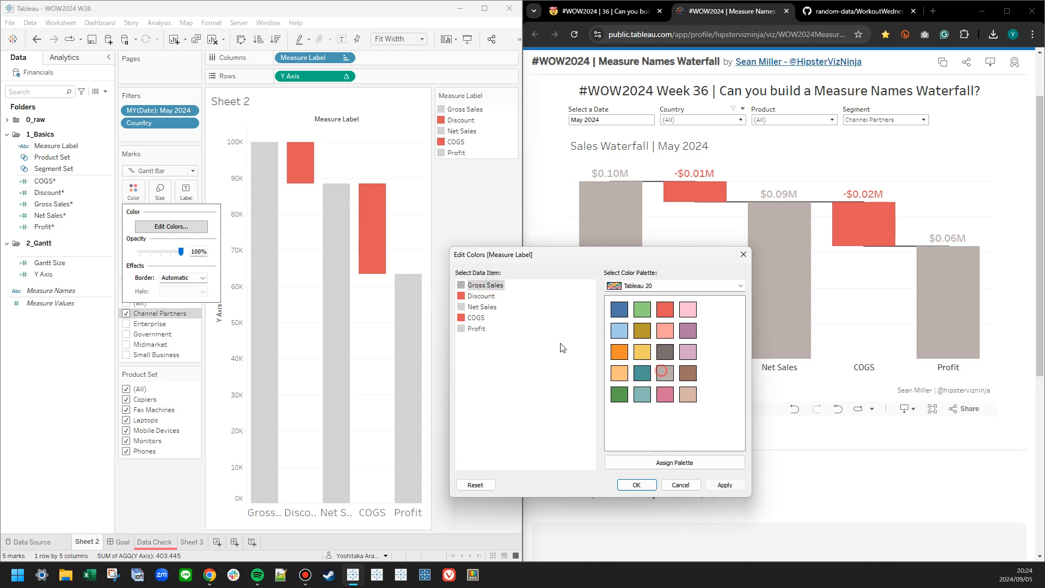
pyautogui.click(491, 309)
pyautogui.click(664, 373)
pyautogui.click(476, 328)
pyautogui.click(668, 377)
pyautogui.click(726, 485)
pyautogui.click(637, 485)
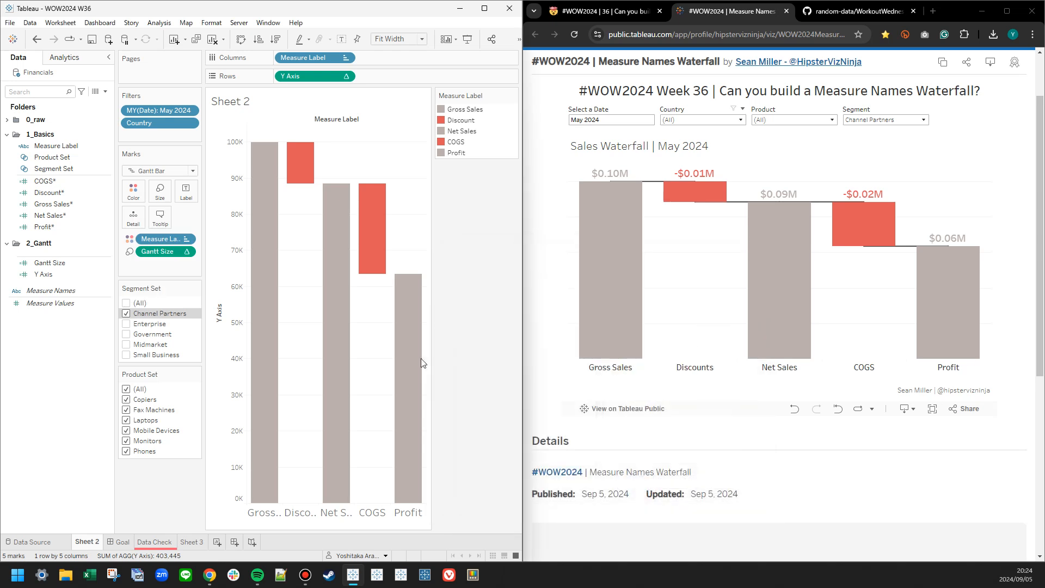
# Try labeling the bars with Gantt Size and undo it.
pyautogui.click(68, 263)
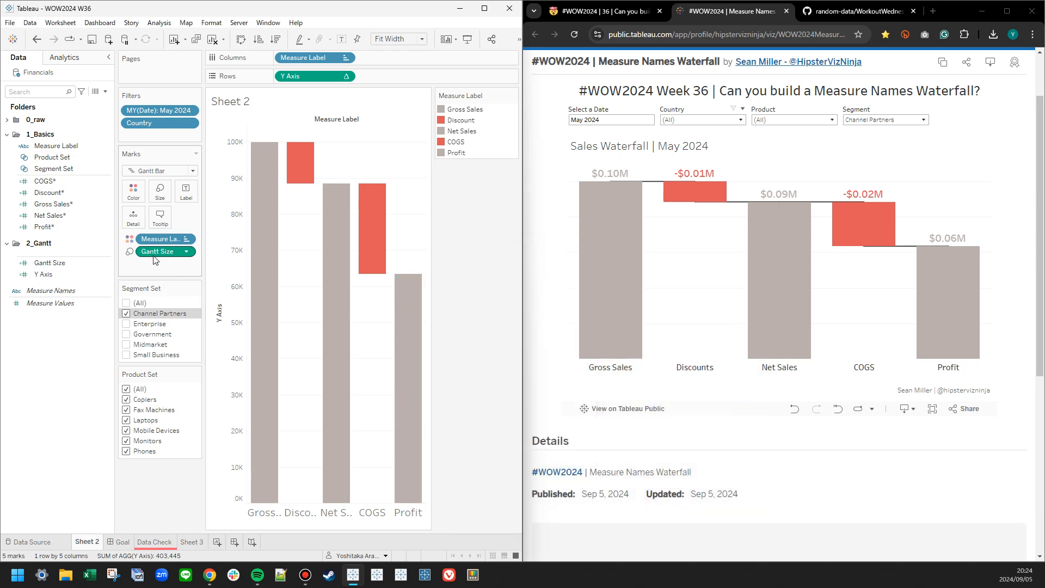
pyautogui.rightClick(65, 264)
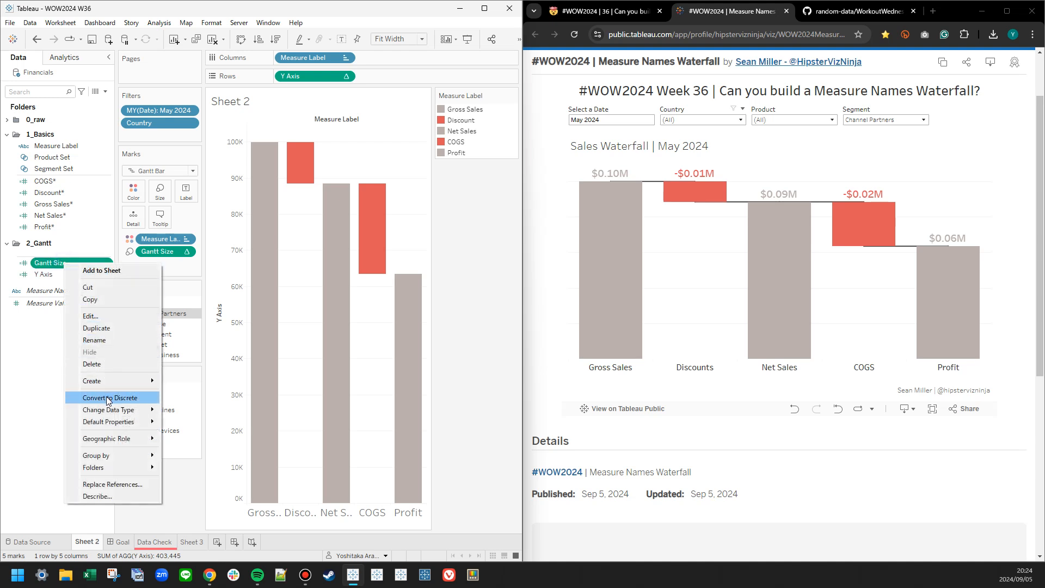
pyautogui.moveTo(109, 427)
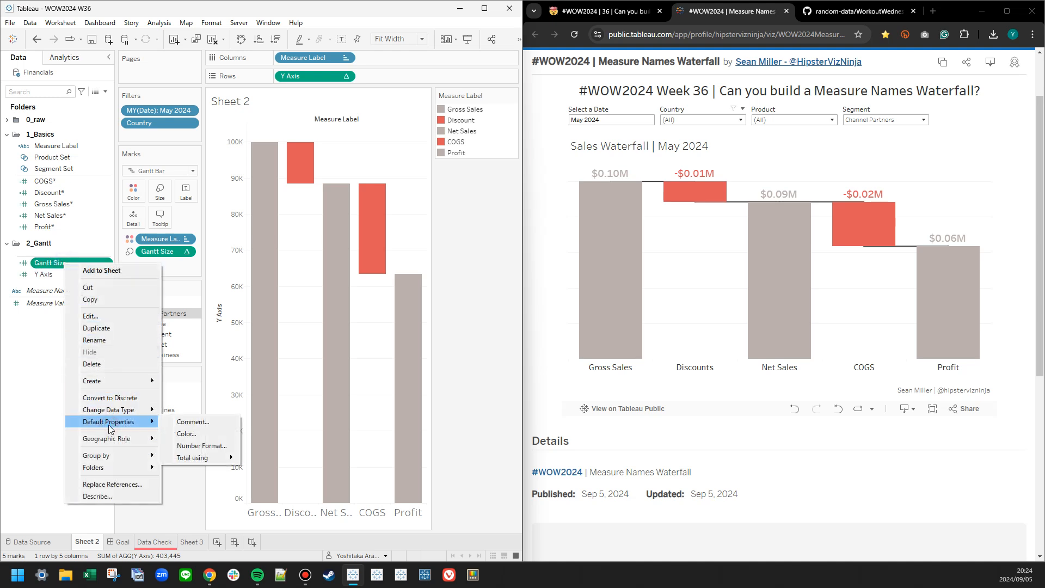
pyautogui.click(52, 360)
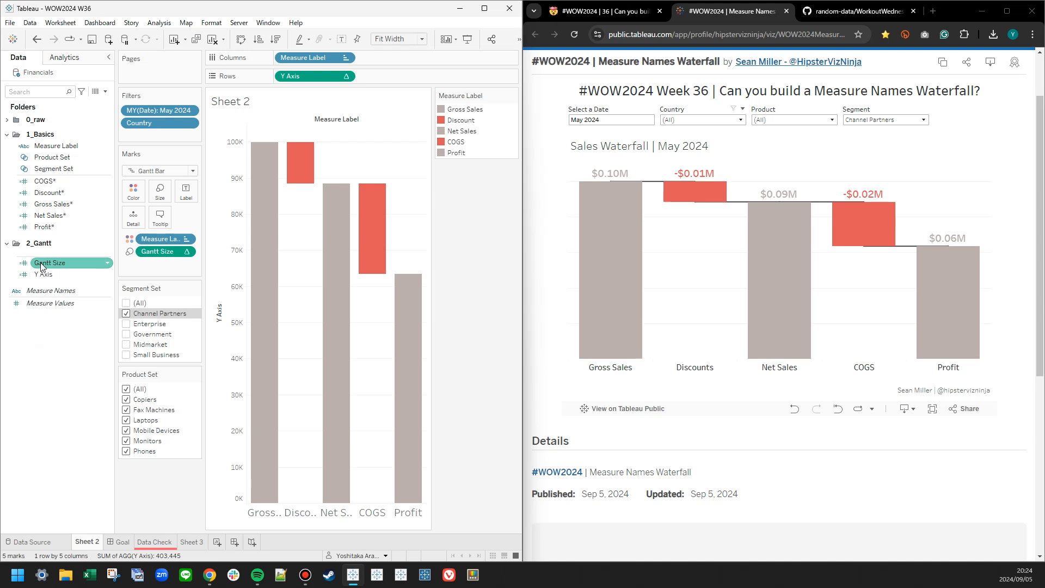
pyautogui.moveTo(43, 267); pyautogui.dragTo(186, 191)
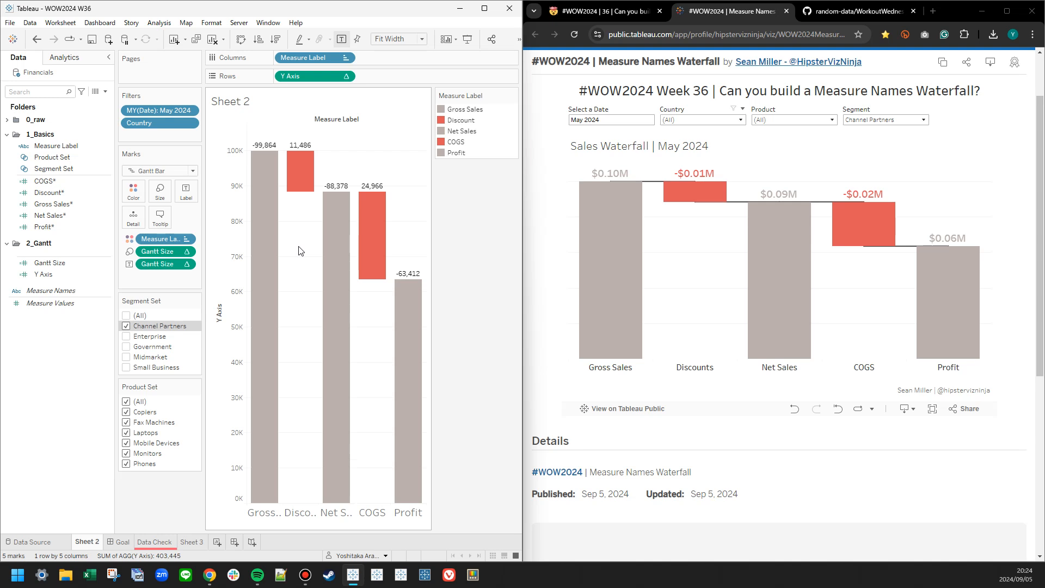
pyautogui.hotkey('ctrl', 'z')
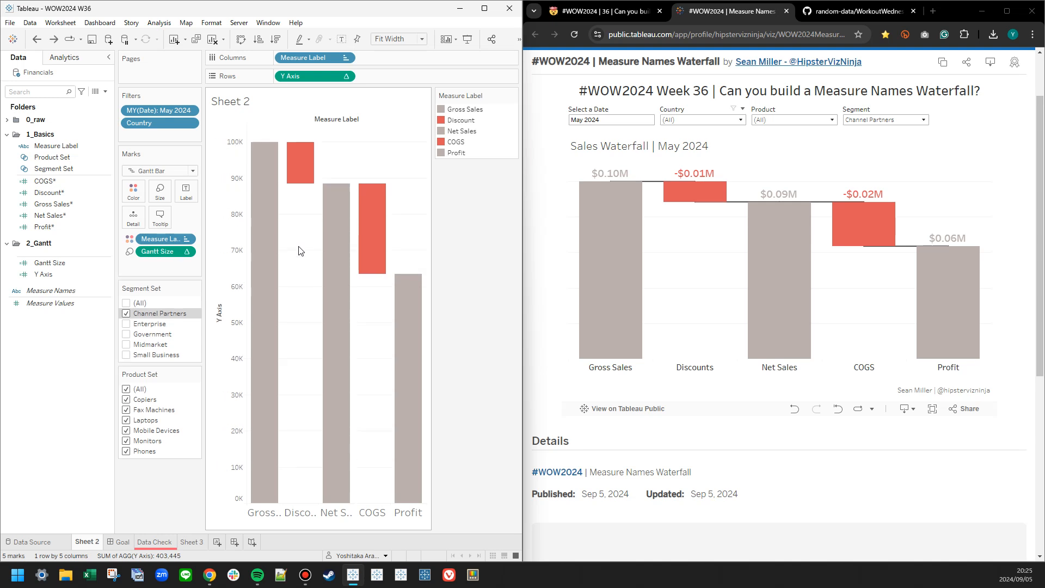
# Duplicate the Gantt Size calculation and open the copy for editing.
pyautogui.rightClick(49, 262)
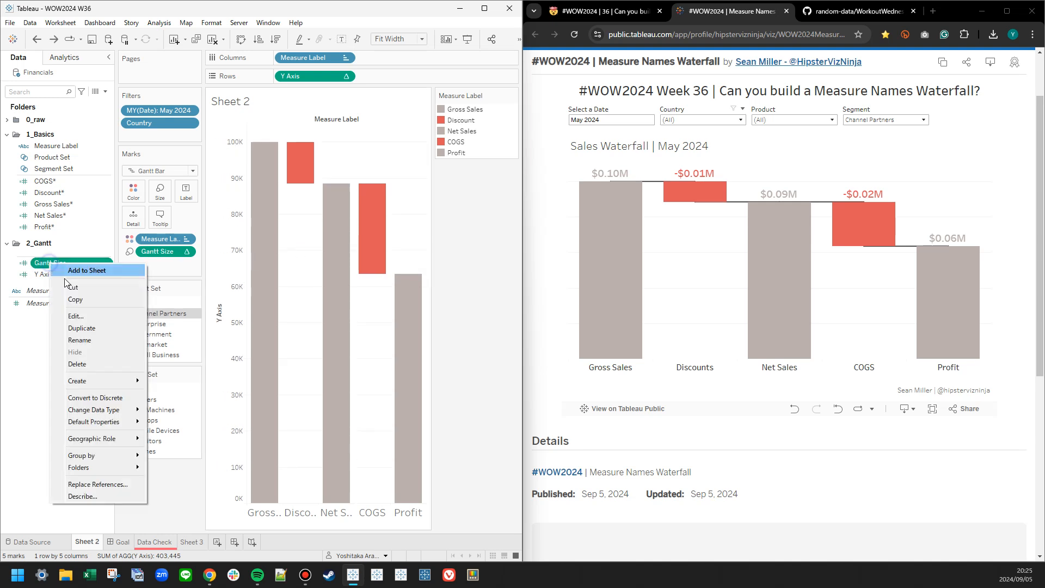
pyautogui.click(76, 316)
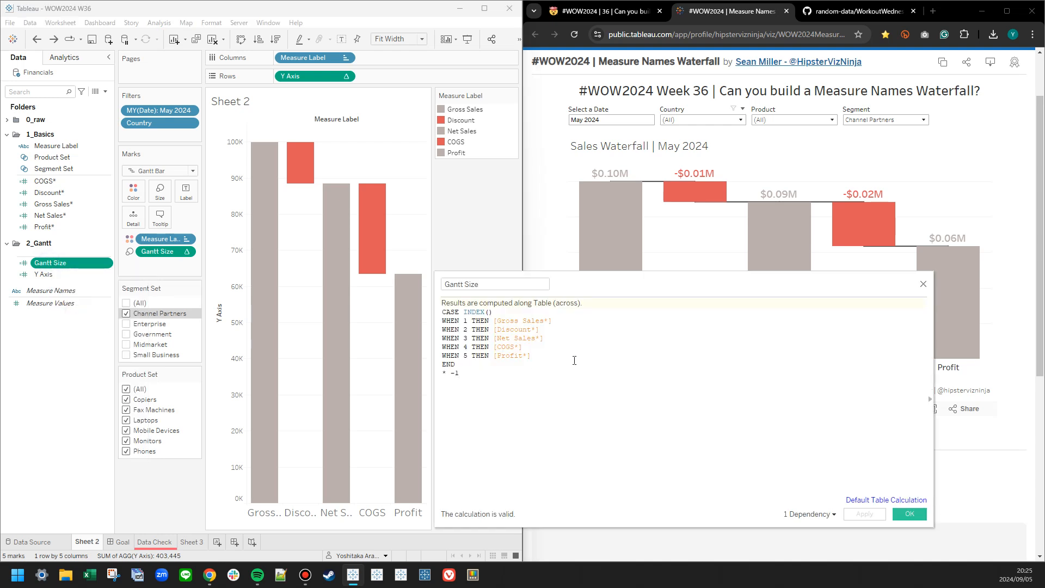
pyautogui.click(924, 285)
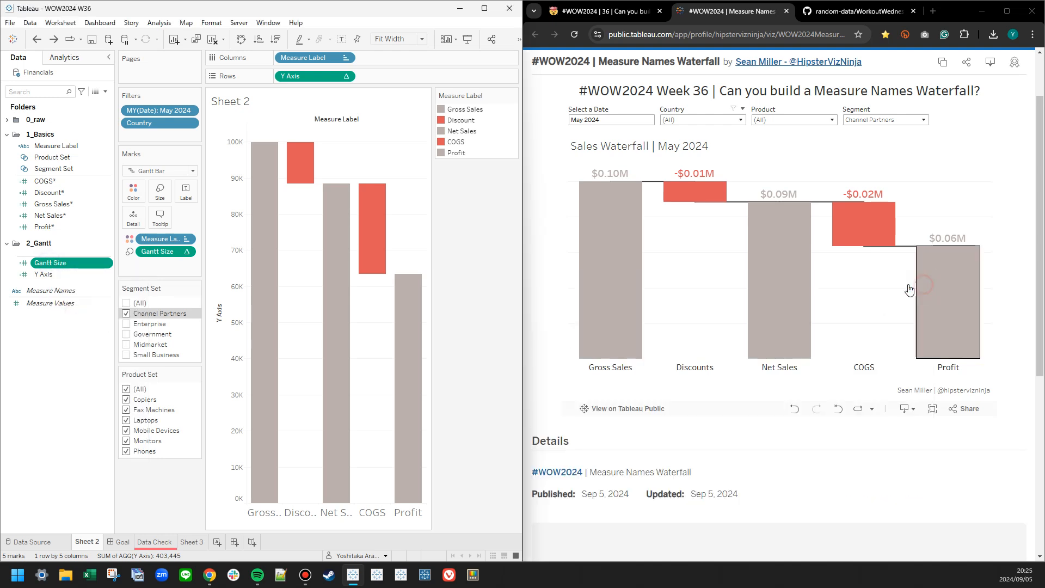
pyautogui.rightClick(61, 264)
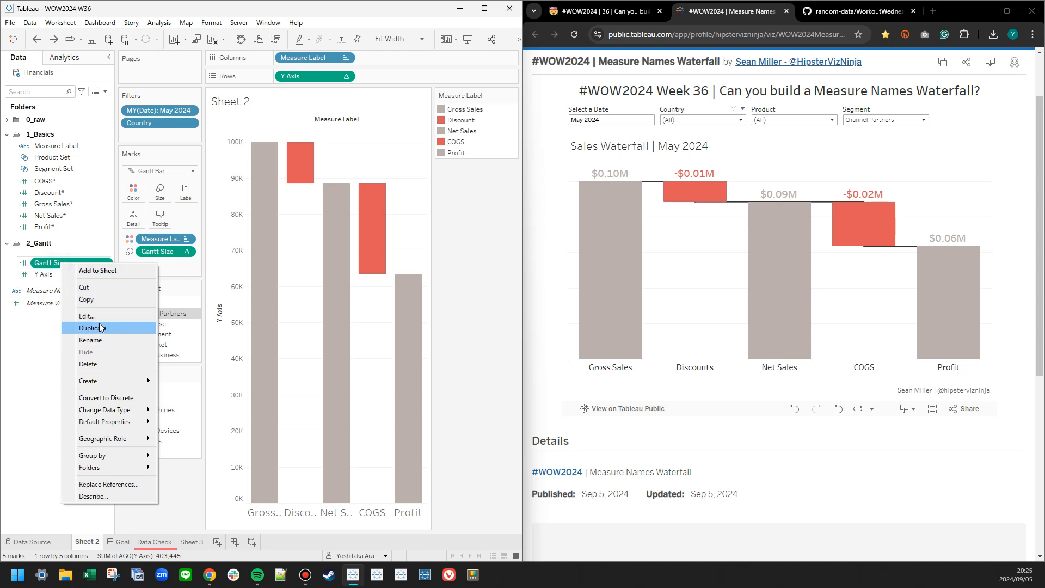
pyautogui.click(82, 327)
pyautogui.rightClick(57, 281)
pyautogui.click(76, 333)
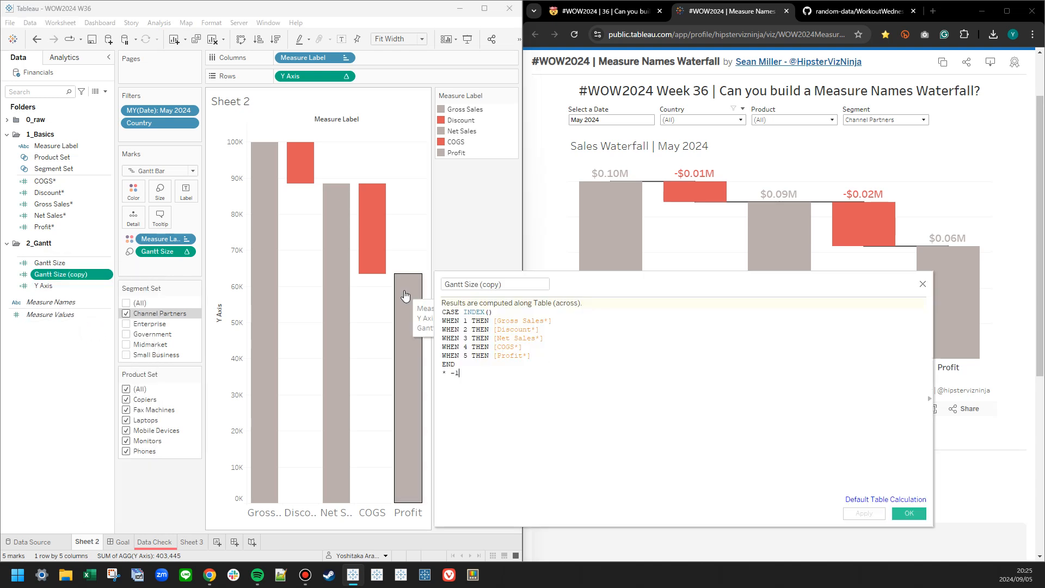
# Rename the copied calculation as Label, remove the * -1 multiplier after END and save it.
pyautogui.moveTo(510, 284); pyautogui.dragTo(360, 287)
pyautogui.write('Label')
pyautogui.doubleClick(455, 374)
pyautogui.moveTo(440, 376); pyautogui.dragTo(512, 380)
pyautogui.press('BackSpace')
pyautogui.press('BackSpace')
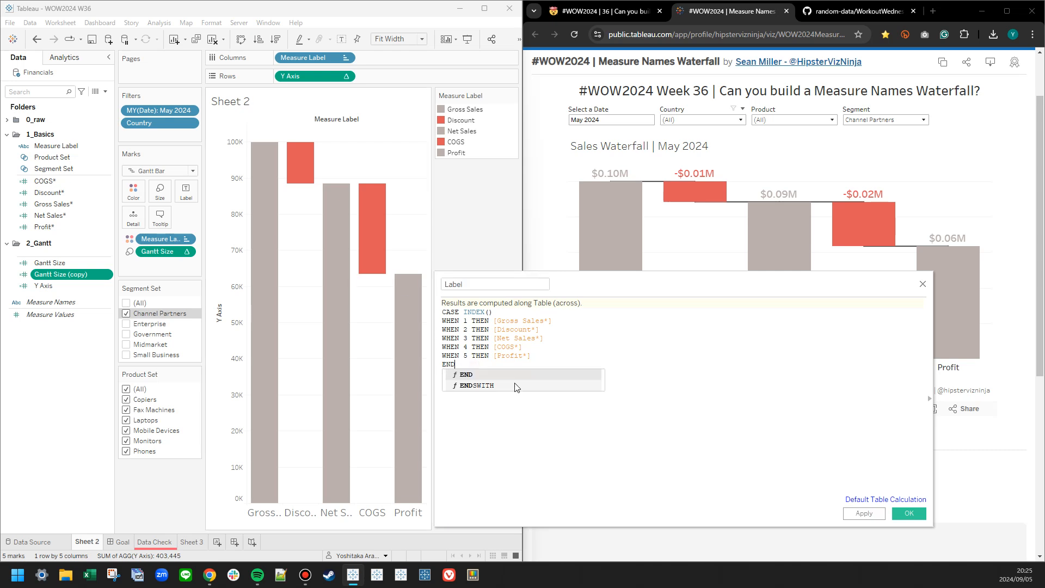
pyautogui.click(655, 420)
pyautogui.scroll(5, 688, 449)
pyautogui.click(864, 513)
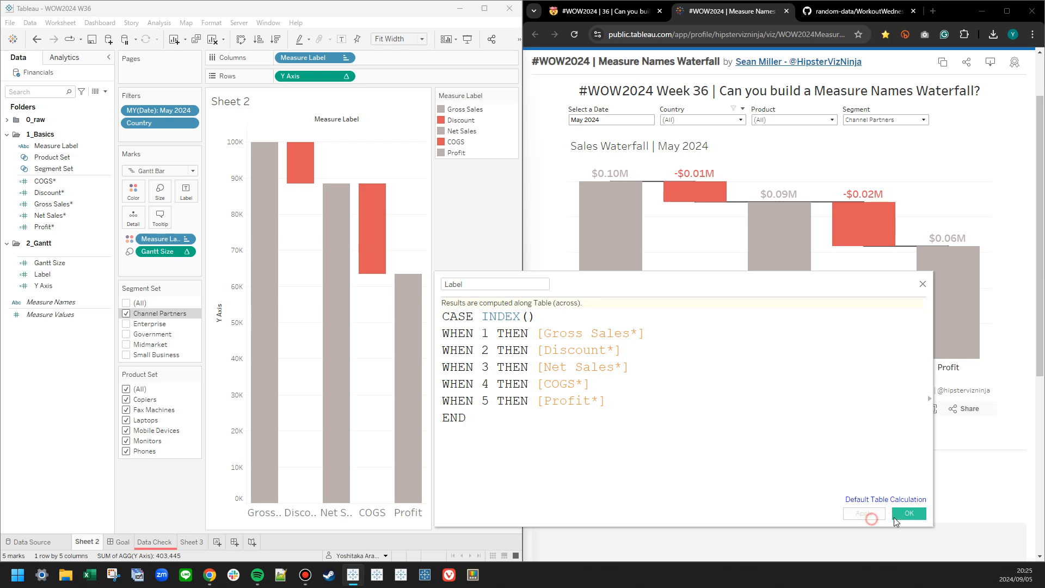
pyautogui.click(908, 513)
# Label the bars with the Label calculation, formatted as custom currency with 2 decimals, Millions (M) units and a $ prefix.
pyautogui.moveTo(42, 274); pyautogui.dragTo(185, 193)
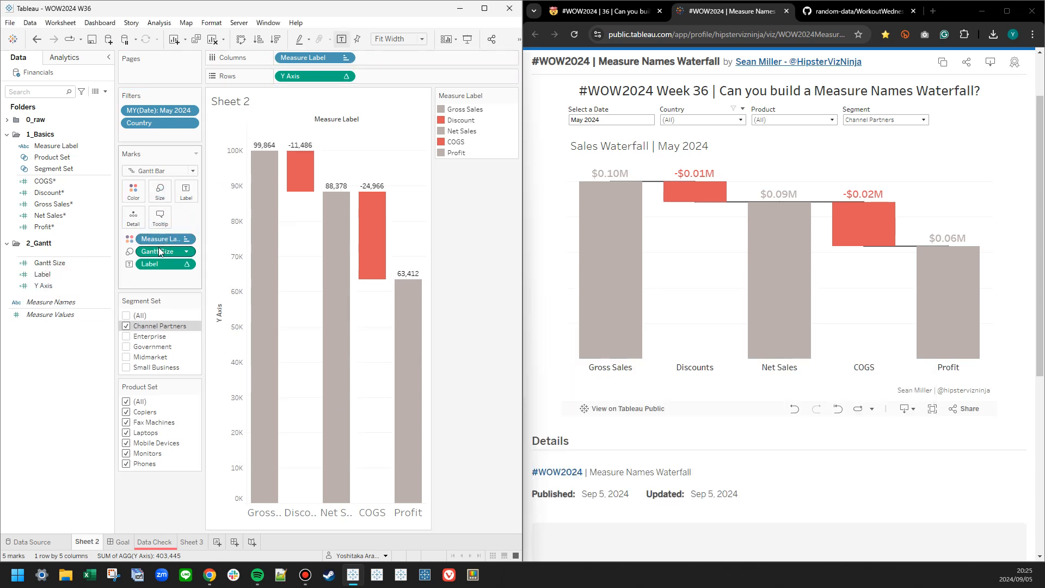
pyautogui.rightClick(157, 264)
pyautogui.click(187, 304)
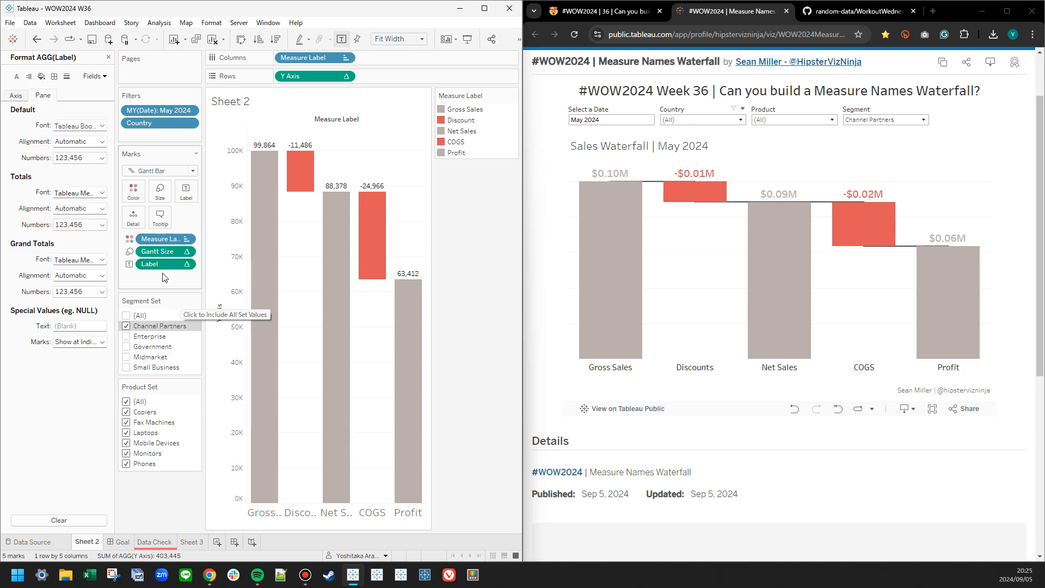
pyautogui.click(61, 157)
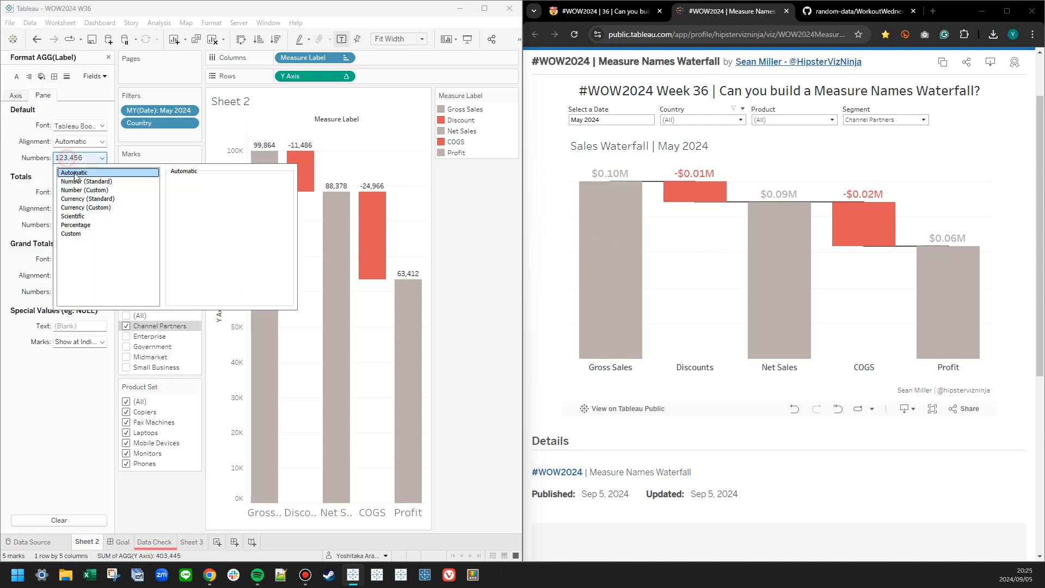
pyautogui.click(86, 207)
pyautogui.click(201, 195)
pyautogui.click(201, 191)
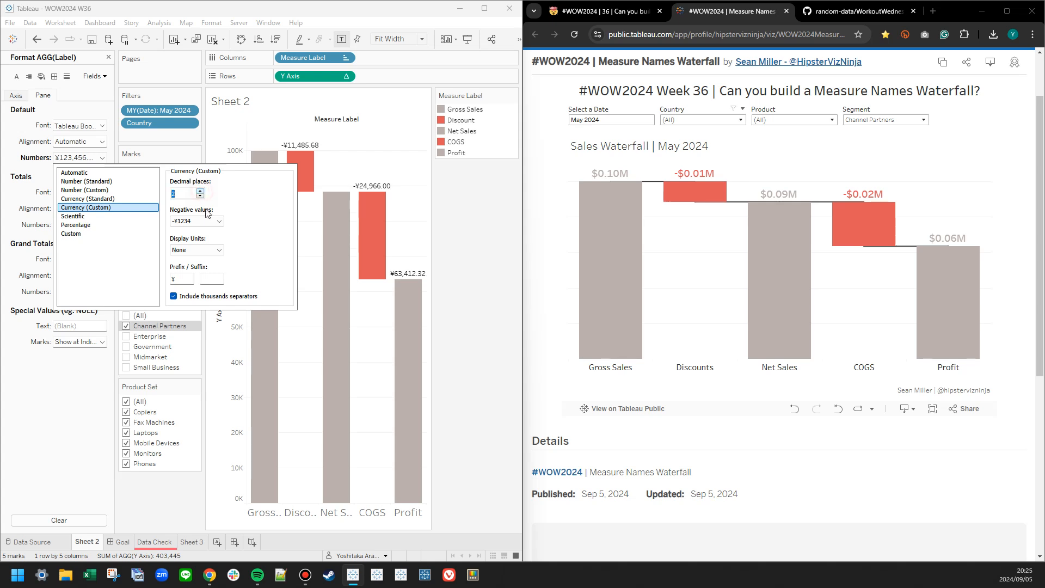
pyautogui.click(196, 250)
pyautogui.click(189, 275)
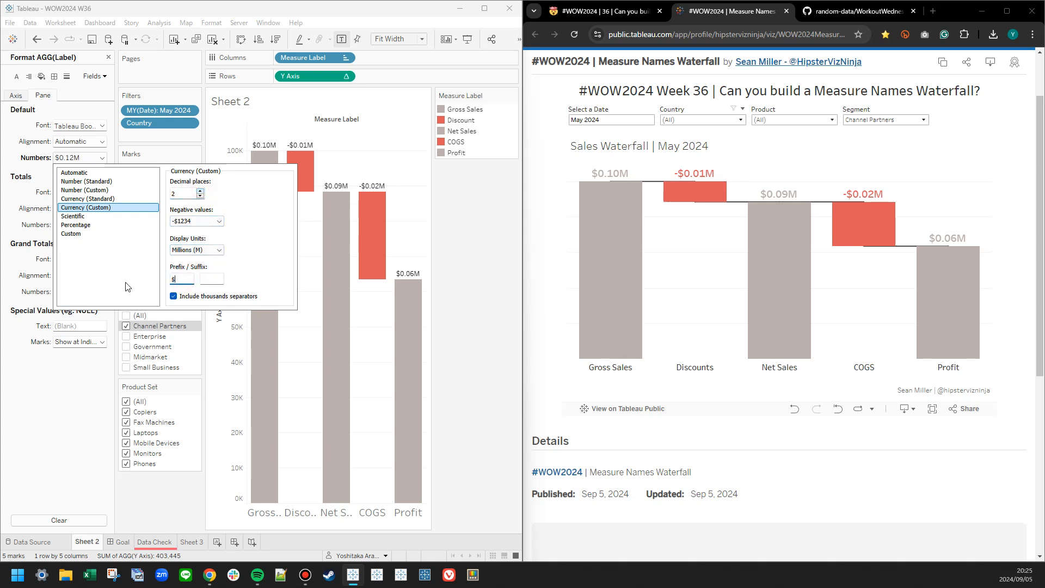
pyautogui.click(179, 143)
# Set the mark labels' font size to 12 and make their color match the mark color.
pyautogui.click(186, 192)
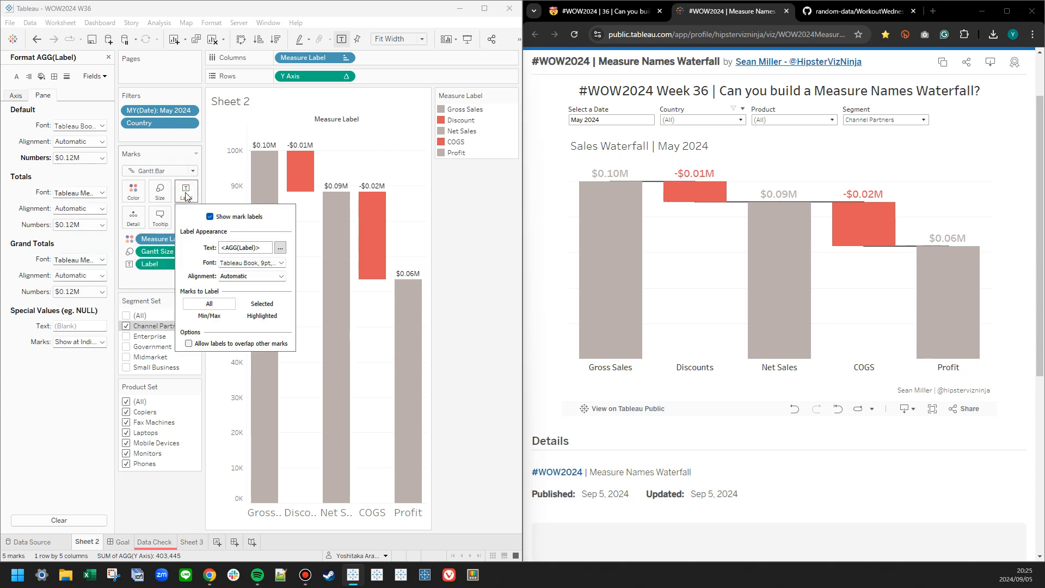
pyautogui.click(281, 263)
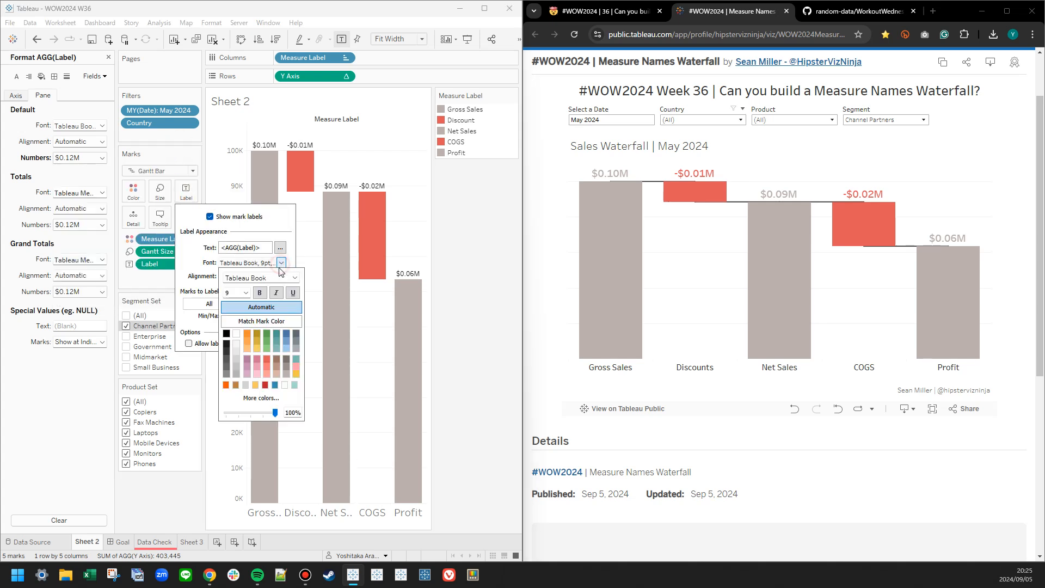
pyautogui.click(246, 295)
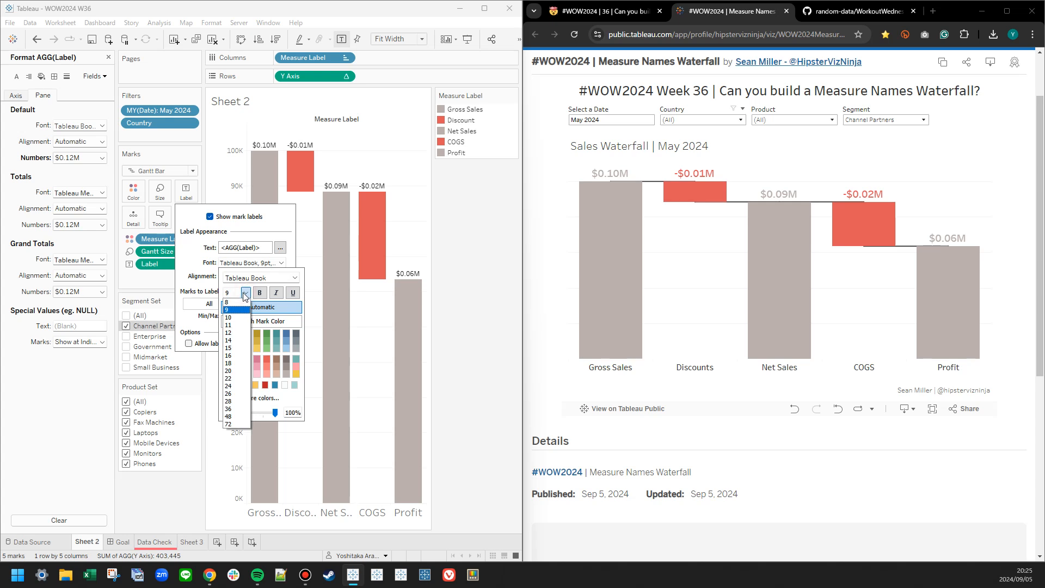
pyautogui.click(237, 336)
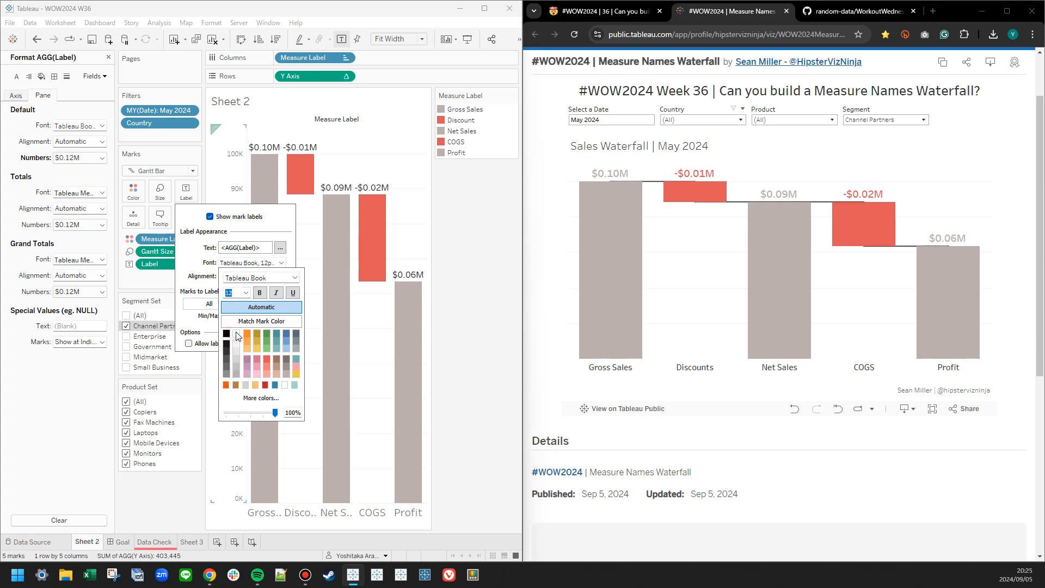
pyautogui.click(259, 324)
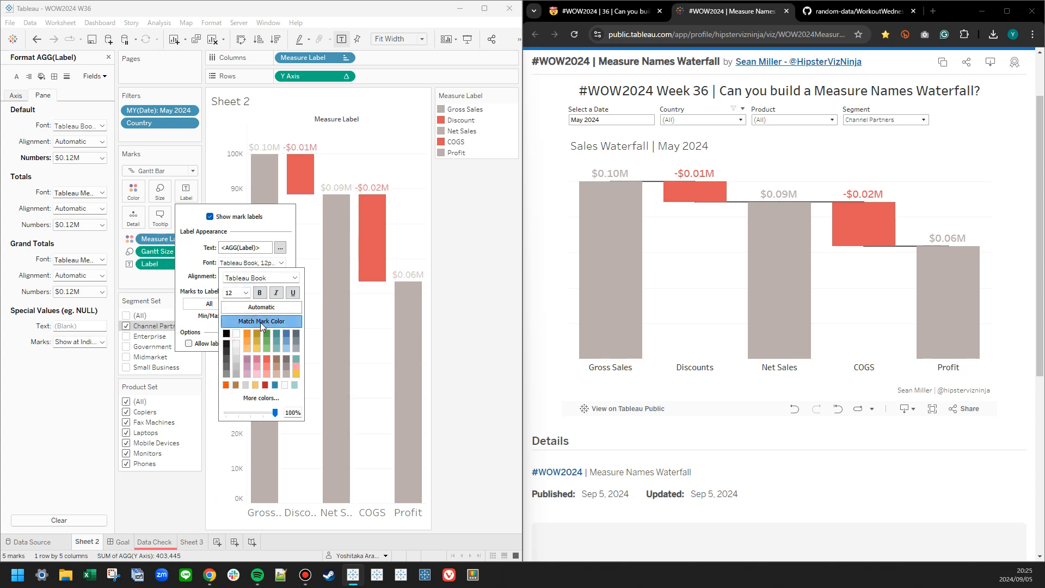
# Make the mark labels bold and move the Measure Label color legend below the Product Set filter.
pyautogui.click(261, 294)
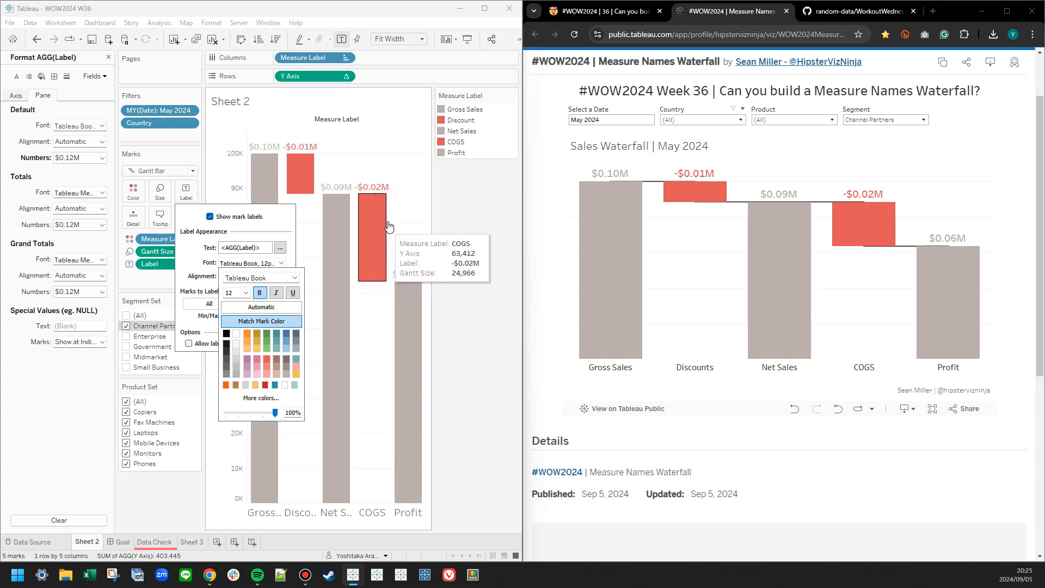
pyautogui.click(459, 228)
pyautogui.moveTo(151, 472); pyautogui.dragTo(151, 472)
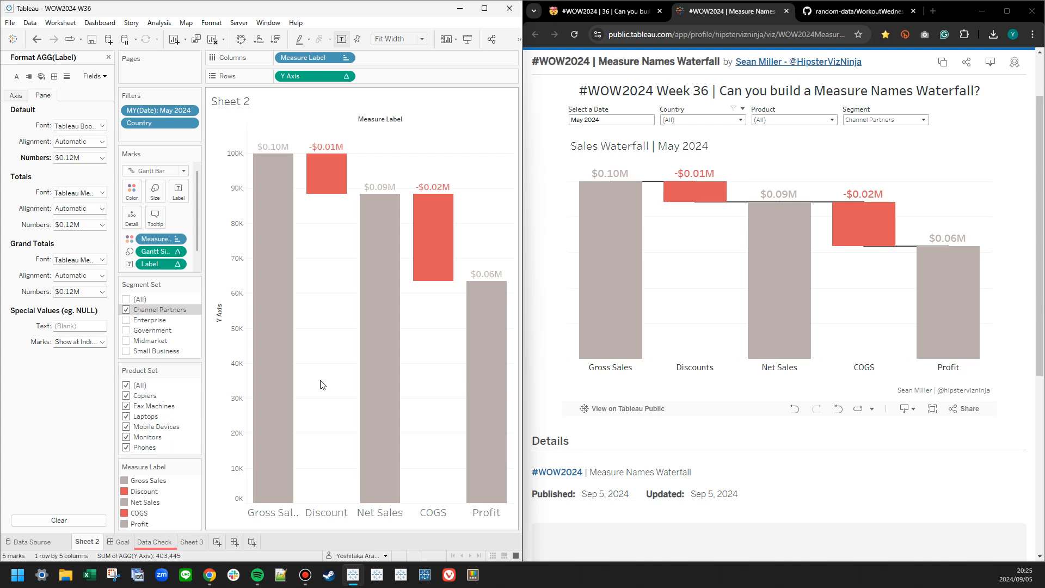
# Hide the Y Axis header and the Measure Label field label above the chart.
pyautogui.rightClick(327, 512)
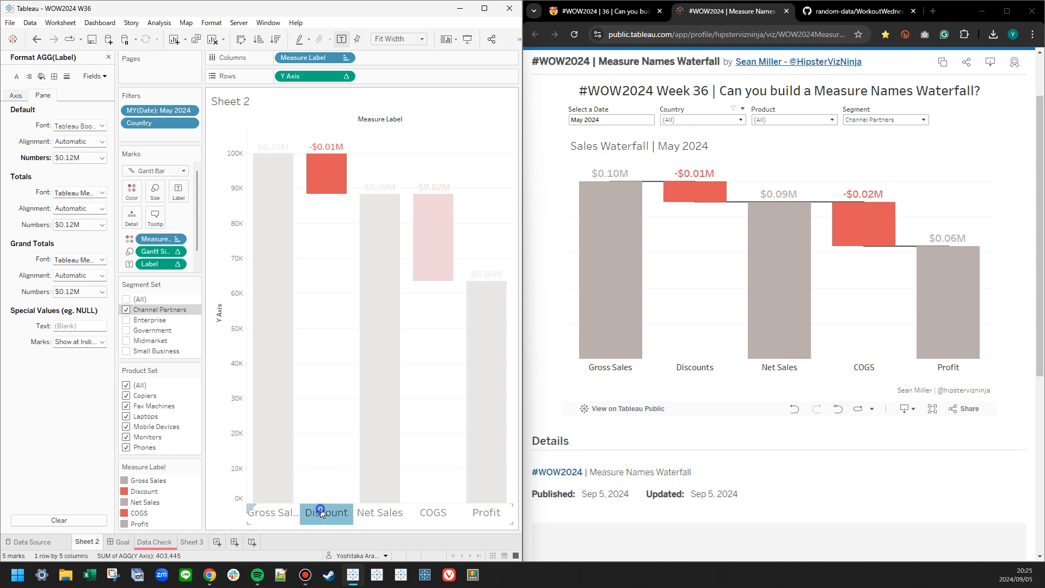
pyautogui.click(339, 449)
pyautogui.click(311, 341)
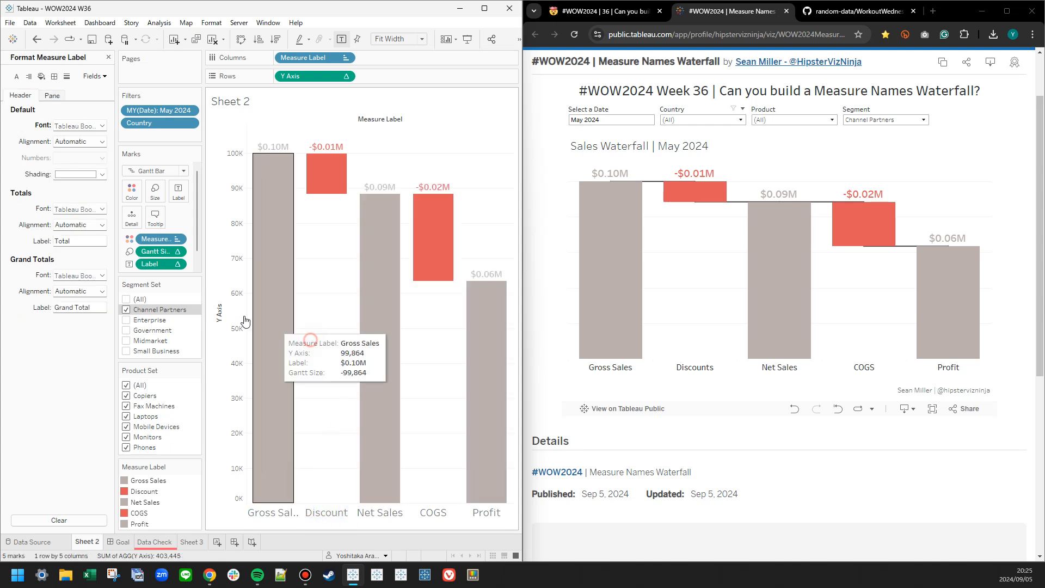
pyautogui.rightClick(214, 309)
pyautogui.click(250, 375)
pyautogui.rightClick(374, 119)
pyautogui.click(401, 168)
# Format the Measure Label column headers with font size 12 and bold.
pyautogui.rightClick(301, 512)
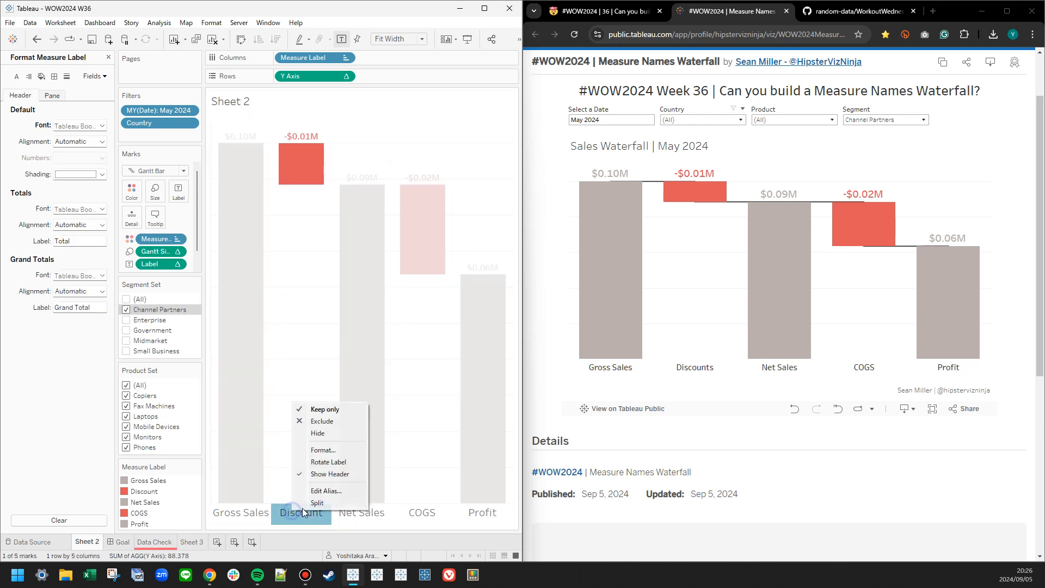
pyautogui.click(321, 449)
pyautogui.click(100, 126)
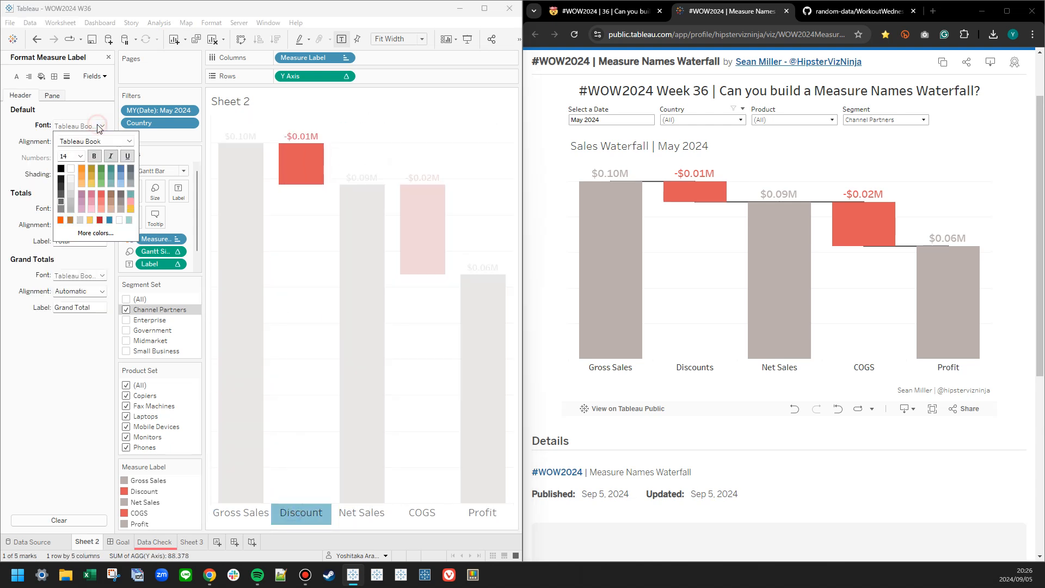
pyautogui.click(80, 156)
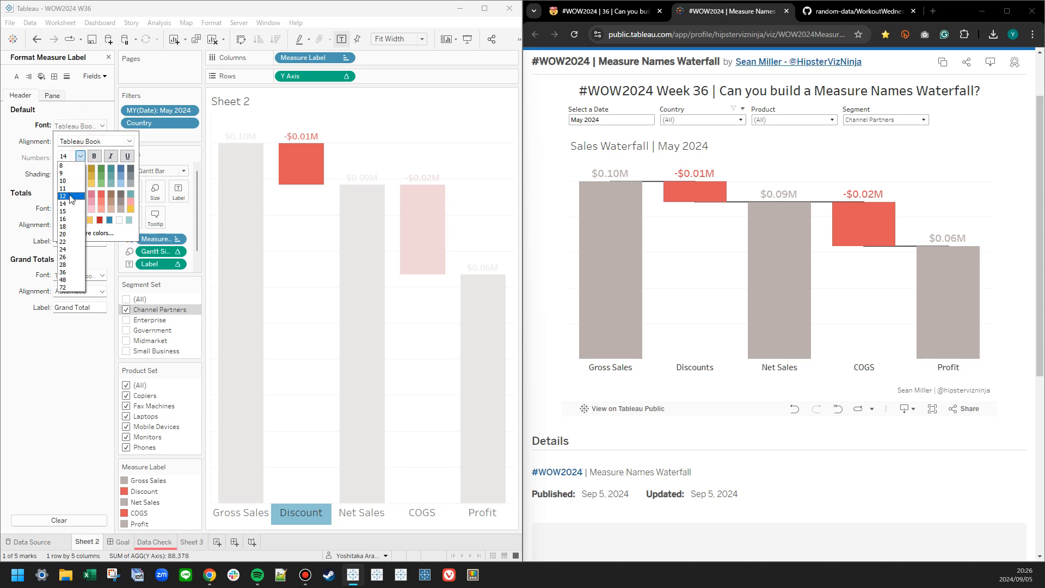
pyautogui.click(71, 197)
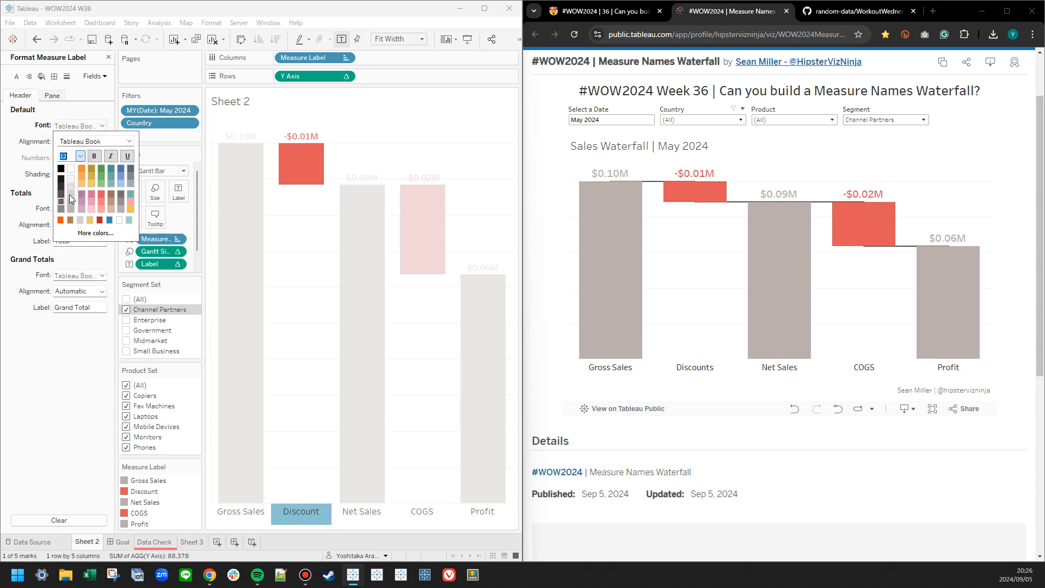
pyautogui.click(95, 157)
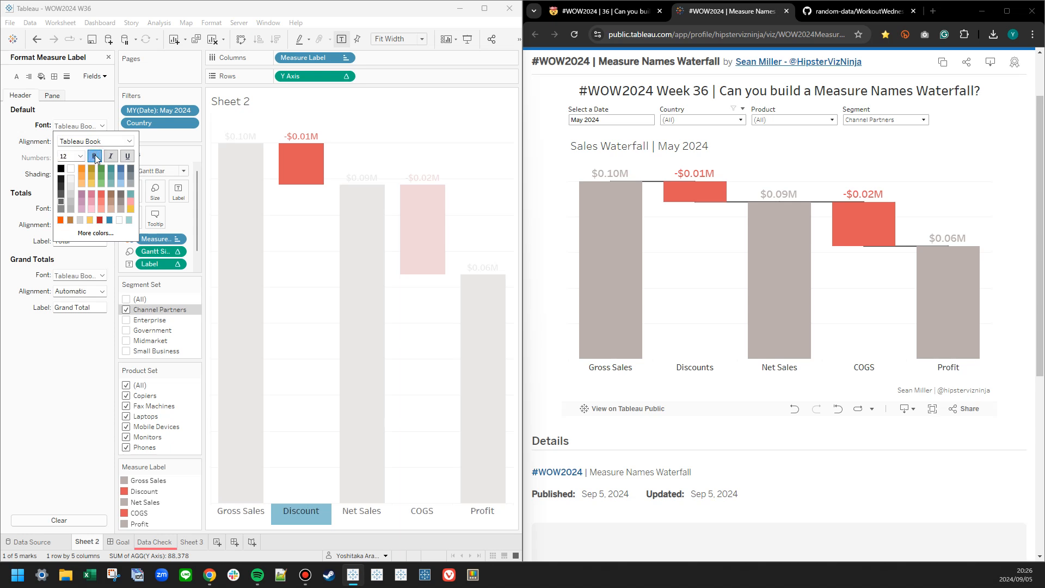
pyautogui.click(302, 342)
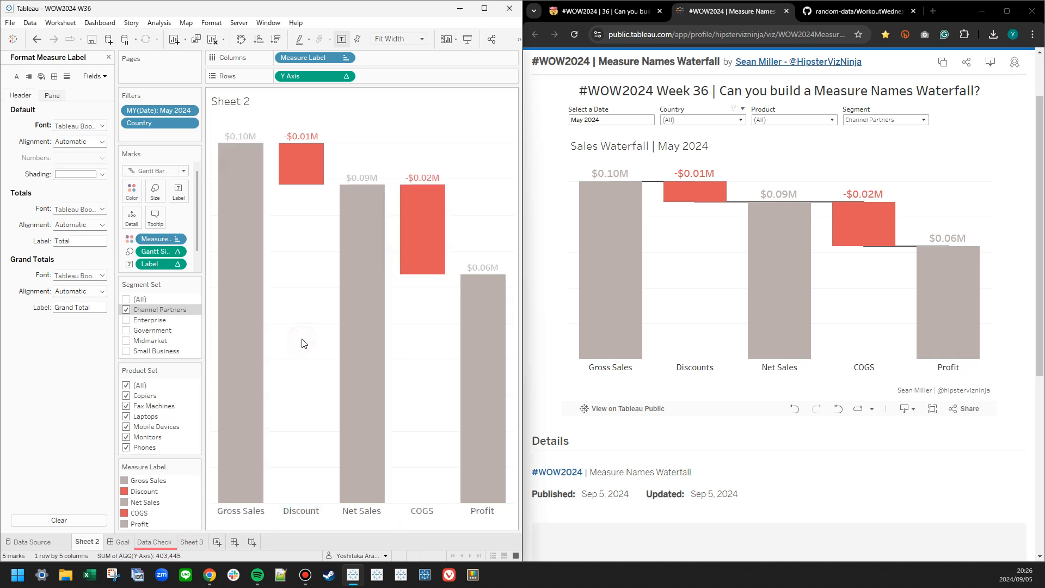
# Color the Measure Label column headers dark gray and turn their bold style off.
pyautogui.click(79, 126)
pyautogui.click(63, 188)
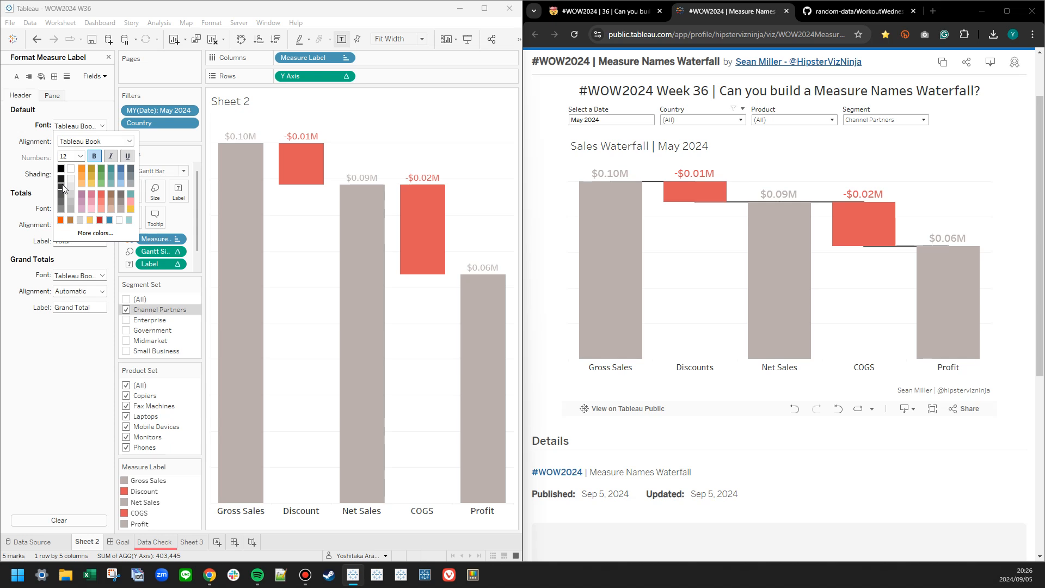
pyautogui.click(96, 158)
pyautogui.click(282, 287)
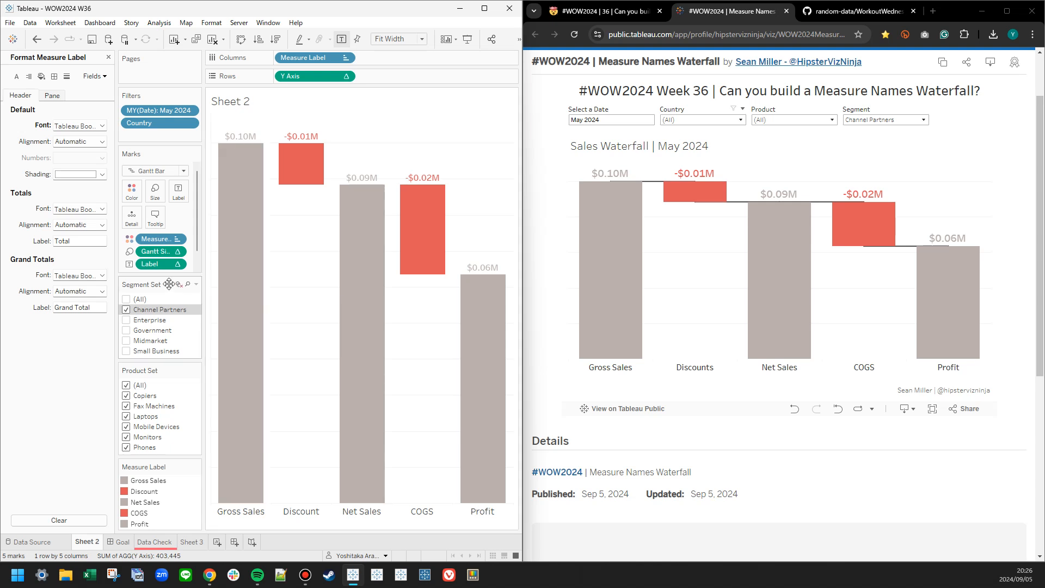
# Change the mark labels' typeface to Tableau Medium and close the formatting pane.
pyautogui.click(178, 191)
pyautogui.click(275, 264)
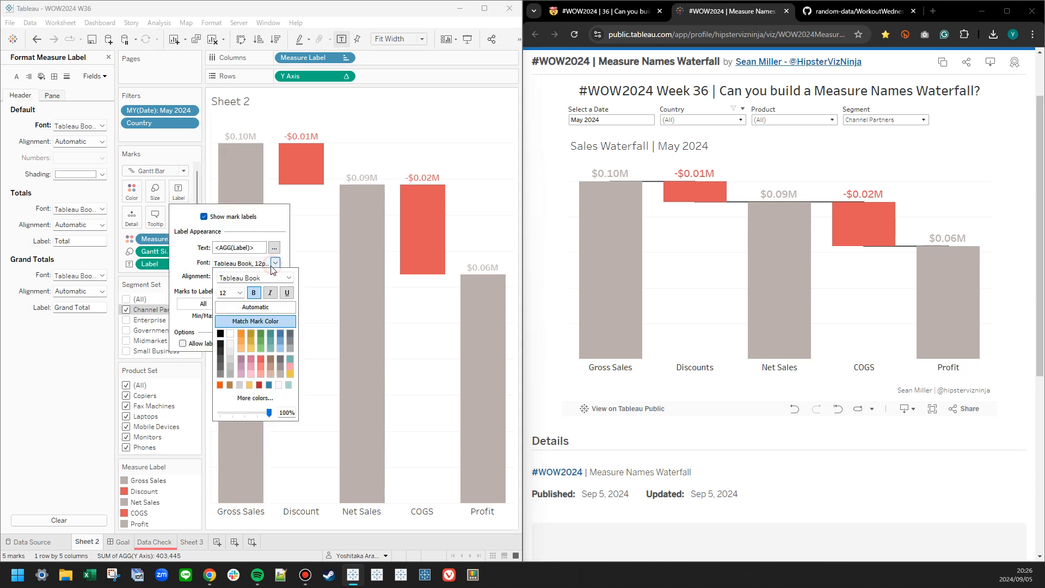
pyautogui.click(289, 278)
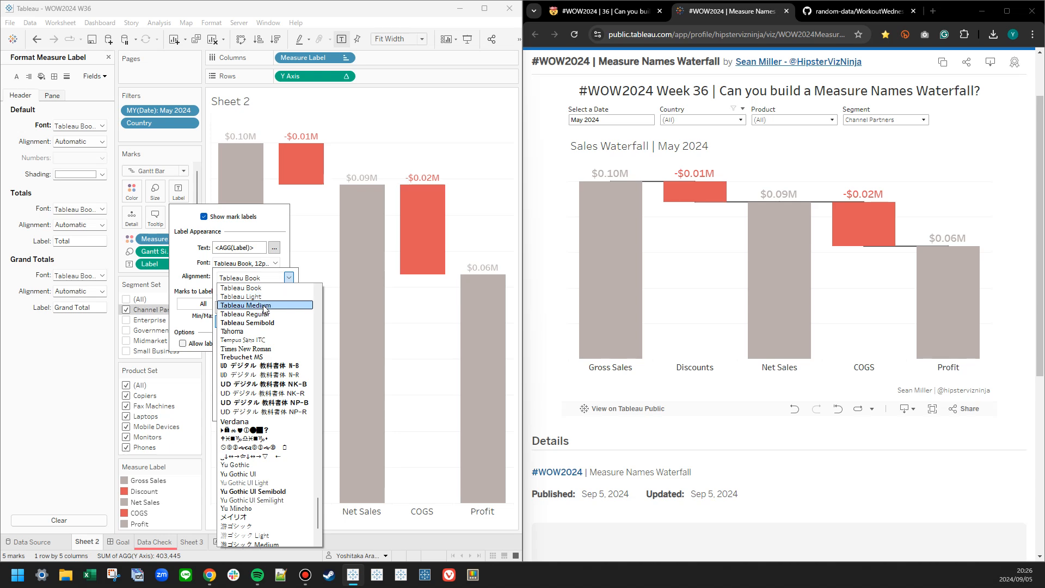
pyautogui.click(265, 308)
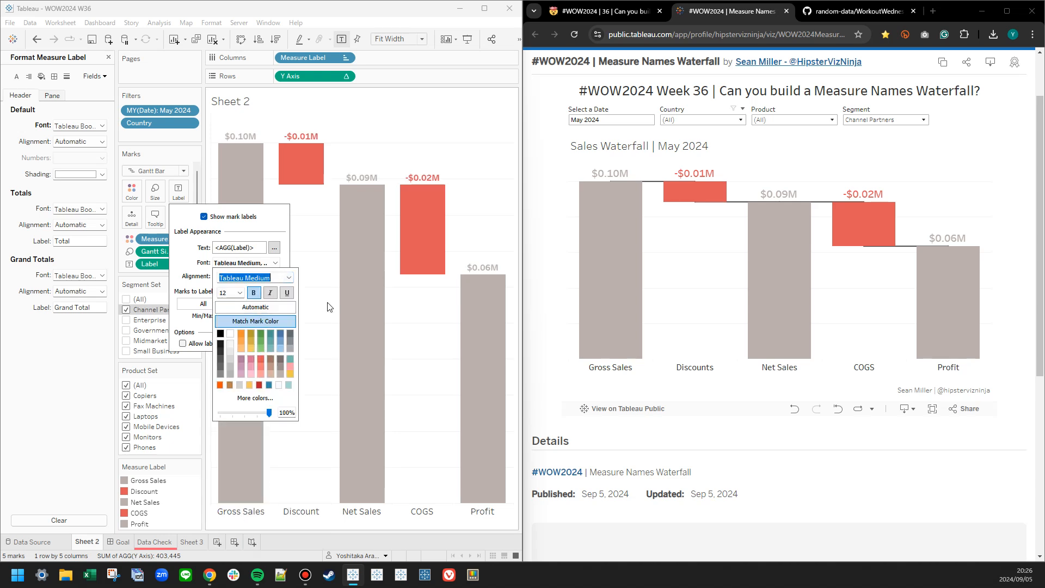
pyautogui.click(289, 278)
pyautogui.click(272, 308)
pyautogui.click(315, 273)
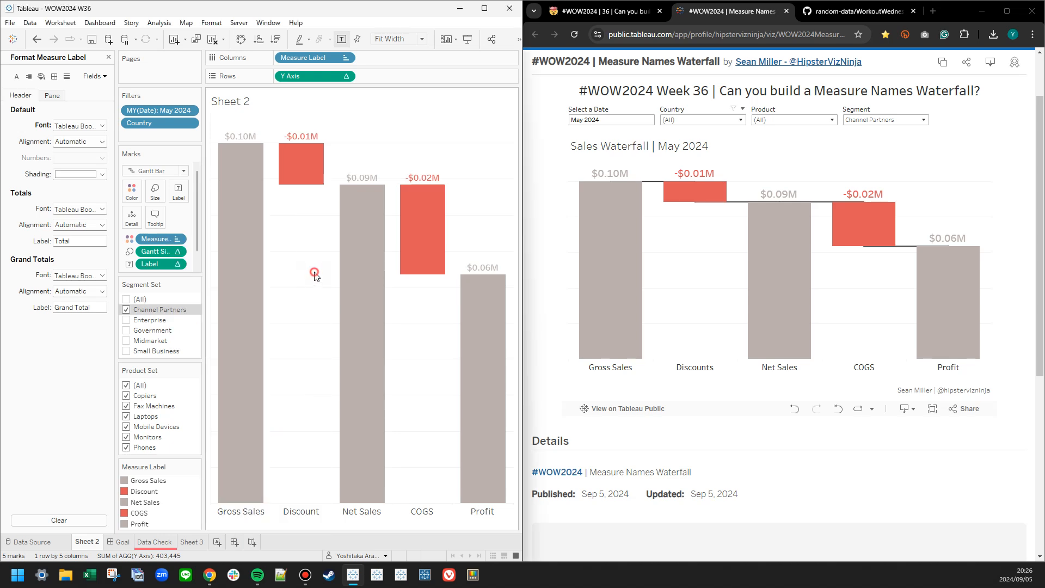
pyautogui.click(108, 57)
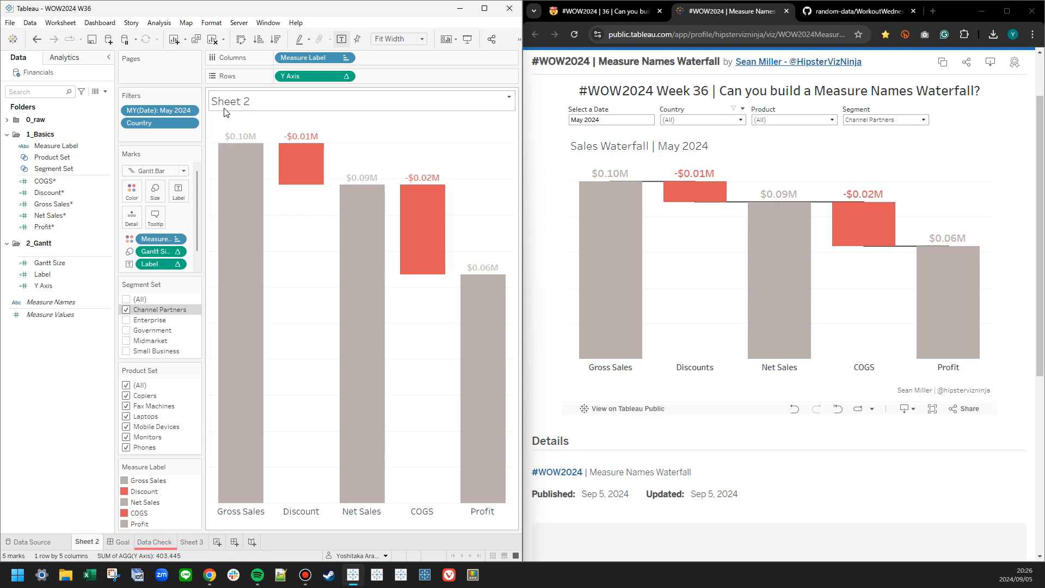
# Rename the Sheet 2 worksheet as Sales Waterfall.
pyautogui.doubleClick(78, 543)
pyautogui.write('Sales Waterfall')
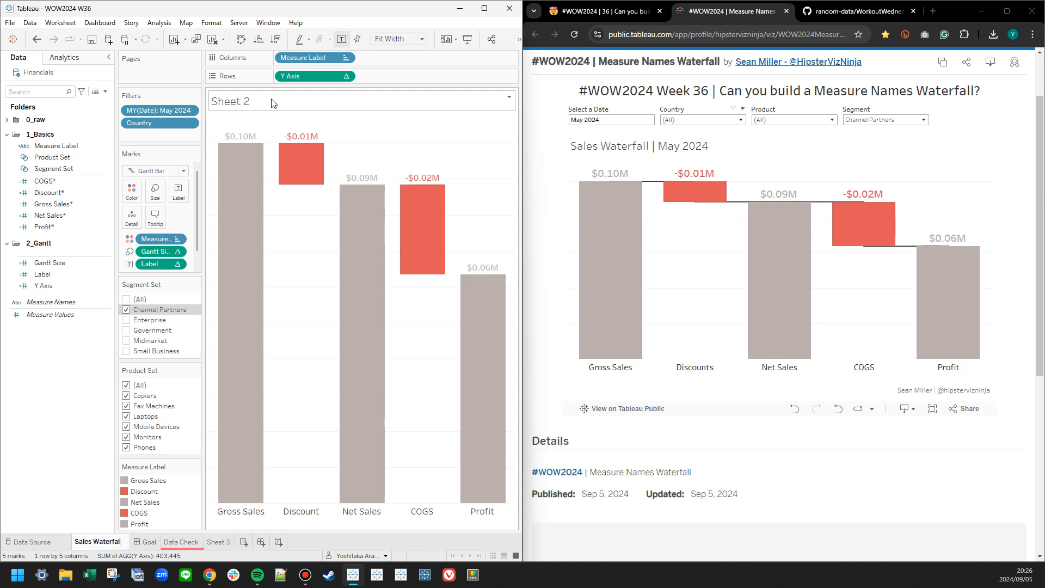
pyautogui.press('Return')
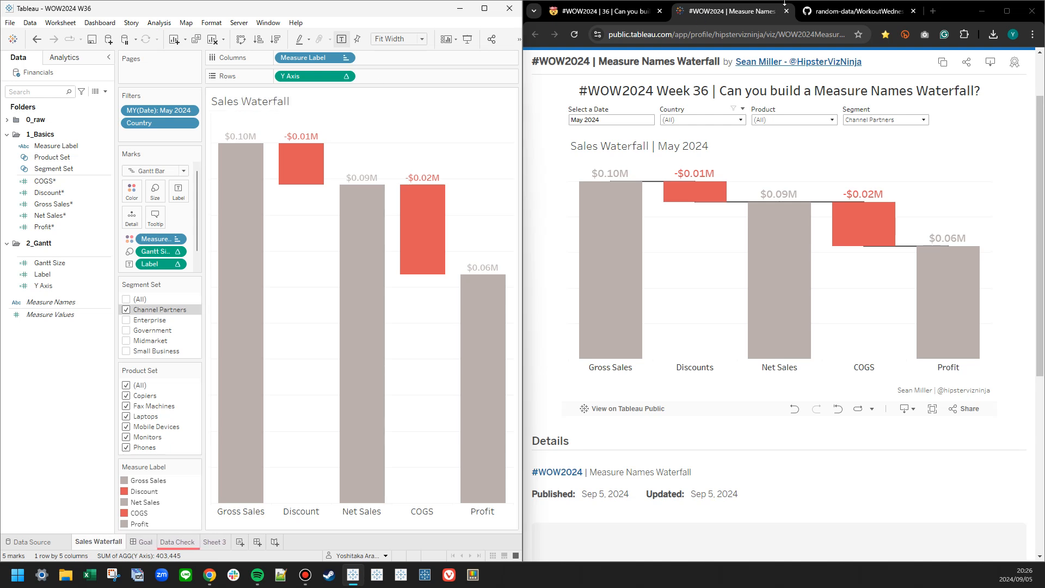
# Edit the sheet title so that it reads <Sheet Name> | followed by the MY(Date) field.
pyautogui.doubleClick(278, 104)
pyautogui.click(420, 403)
pyautogui.press('BackSpace')
pyautogui.press('BackSpace')
pyautogui.click(519, 295)
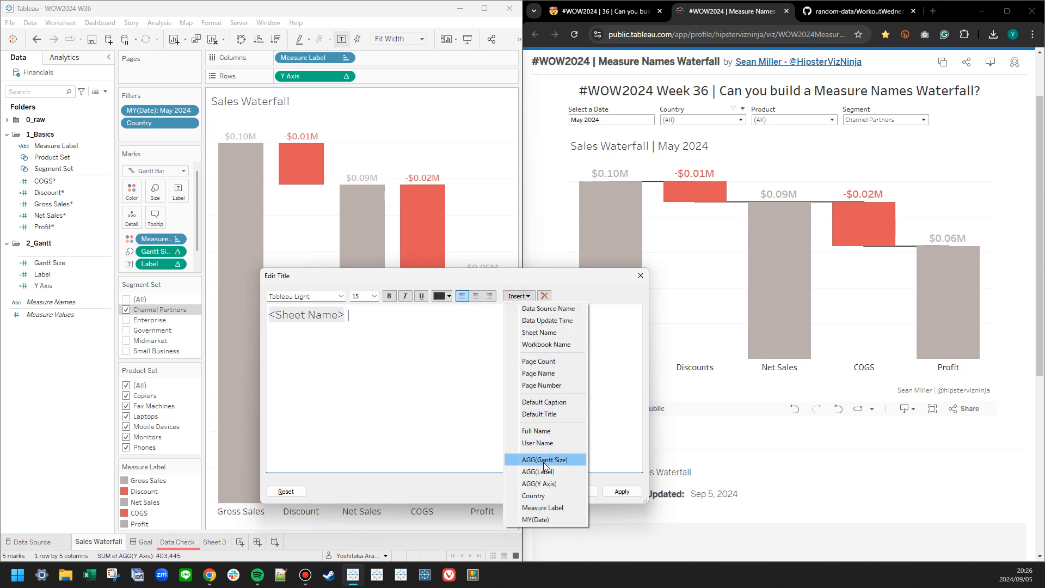
pyautogui.click(541, 517)
pyautogui.click(619, 493)
pyautogui.click(534, 491)
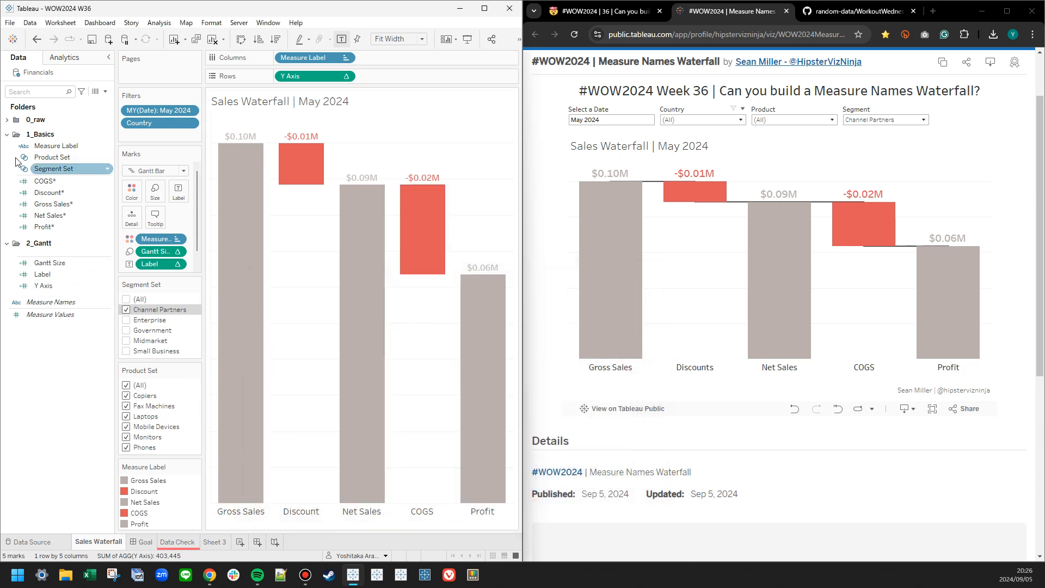
# Collapse the 1_Basics folder and disable the marks' tooltips, command buttons and selection by category.
pyautogui.click(6, 134)
pyautogui.click(155, 217)
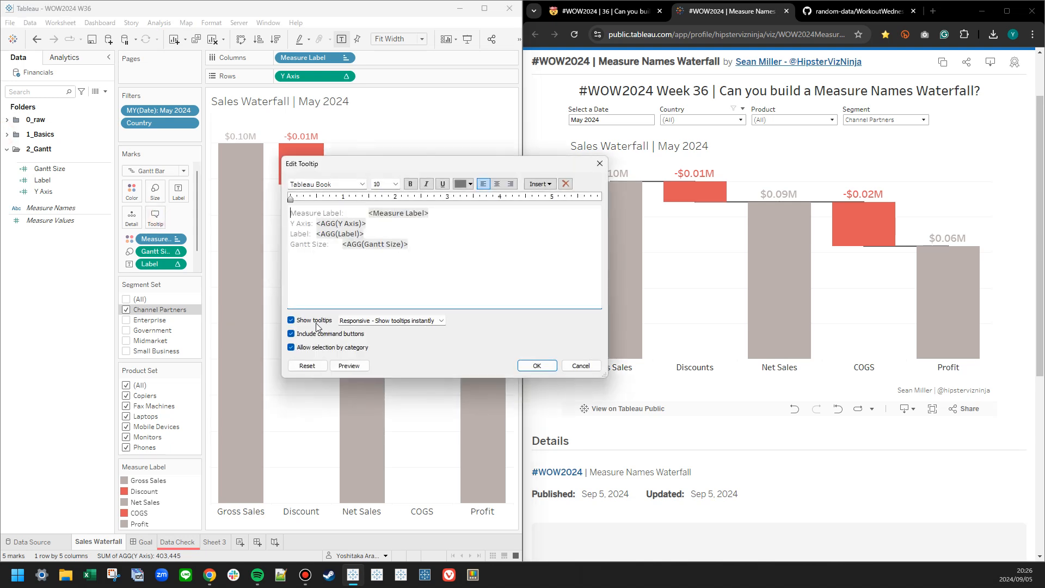
pyautogui.click(314, 321)
pyautogui.click(313, 333)
pyautogui.click(309, 348)
pyautogui.click(537, 365)
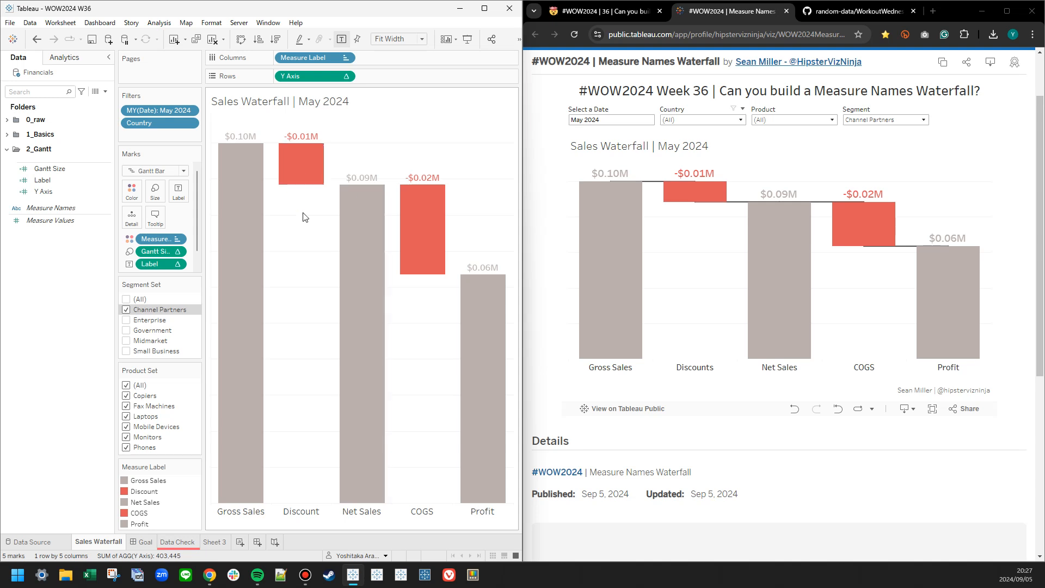
# Duplicate Y Axis on Rows and remove the Label, Gantt Size and Measure Label fields from the second Y Axis marks.
pyautogui.moveTo(313, 77); pyautogui.dragTo(400, 79)
pyautogui.scroll(-3, 158, 267)
pyautogui.click(153, 264)
pyautogui.scroll(-2, 152, 264)
pyautogui.rightClick(155, 254)
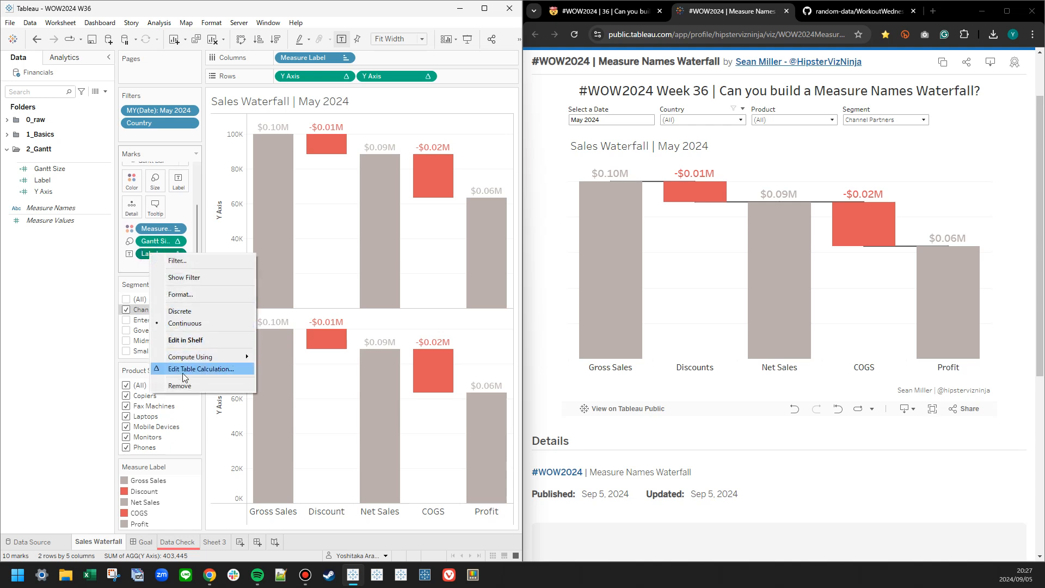
pyautogui.click(182, 371)
pyautogui.rightClick(155, 256)
pyautogui.click(180, 374)
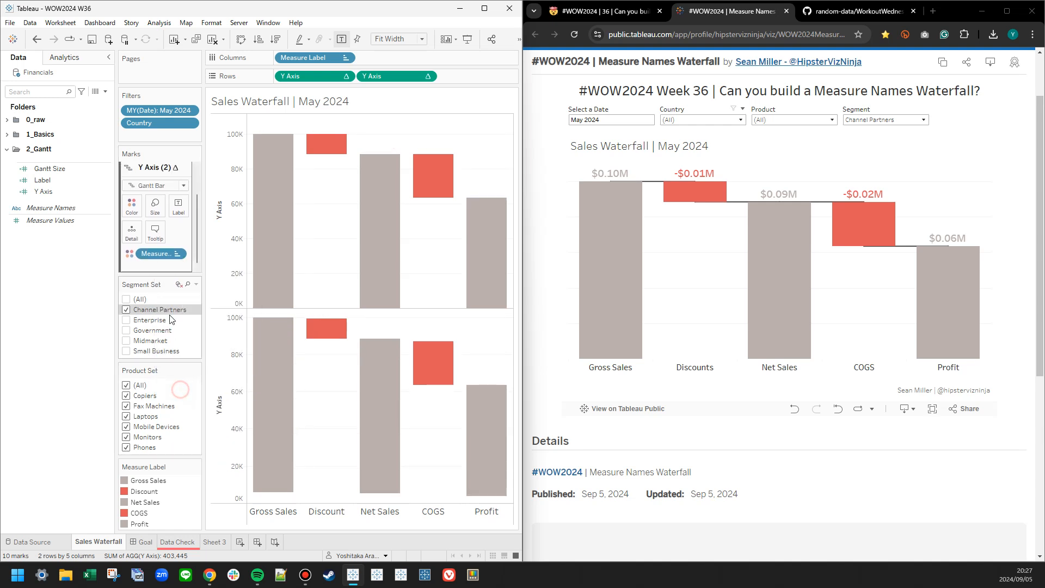
pyautogui.rightClick(156, 254)
pyautogui.click(185, 433)
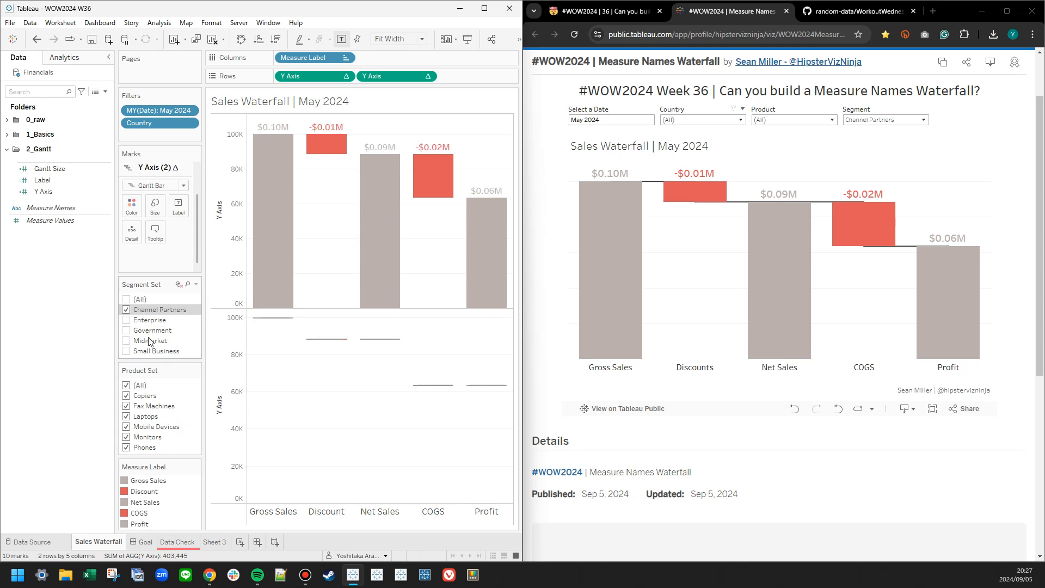
# Change the second Y Axis marks to a step line and color it a very dark gray.
pyautogui.click(154, 185)
pyautogui.click(143, 222)
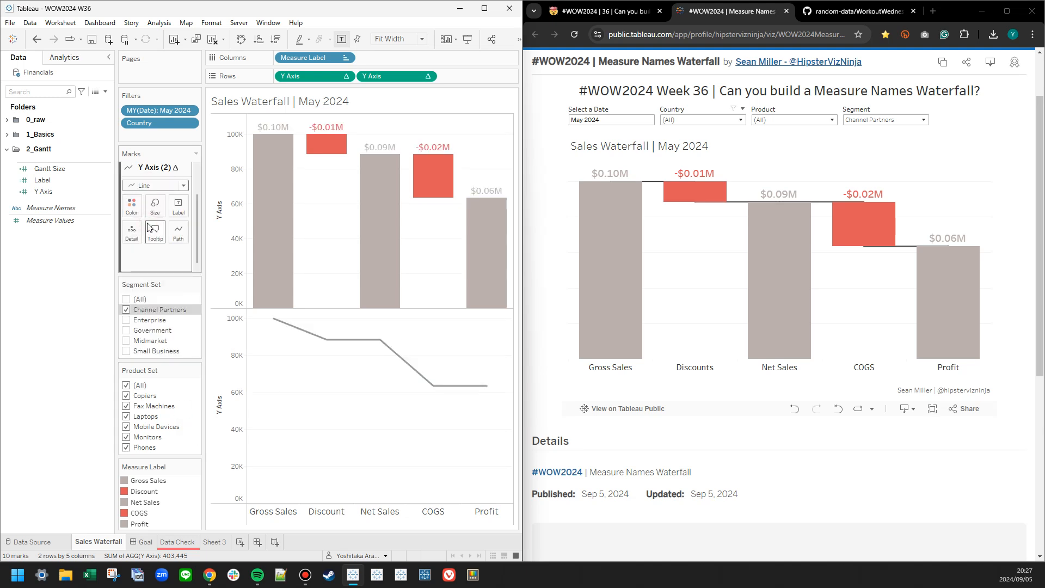
pyautogui.click(178, 231)
pyautogui.click(200, 267)
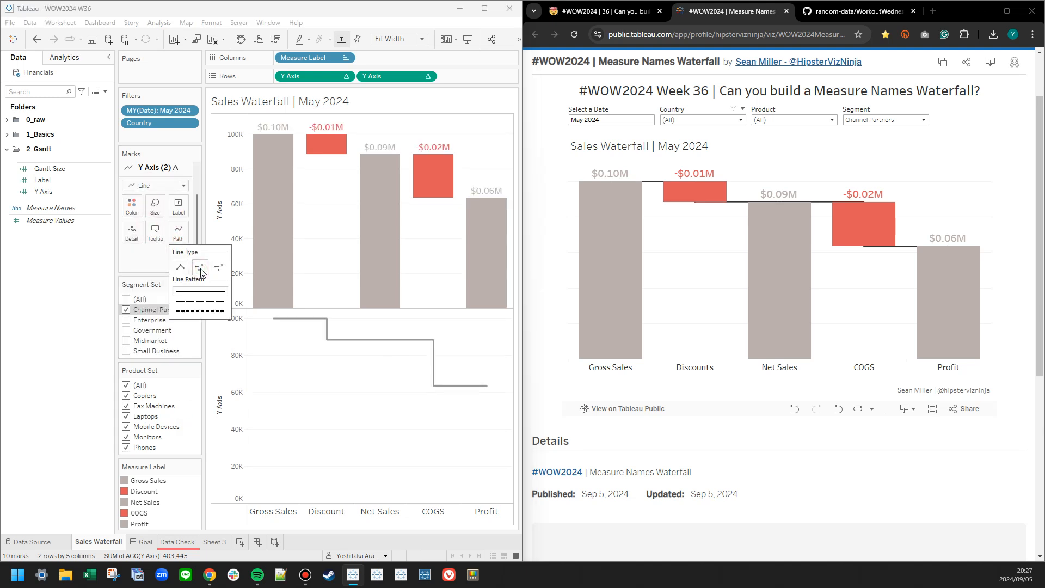
pyautogui.click(131, 206)
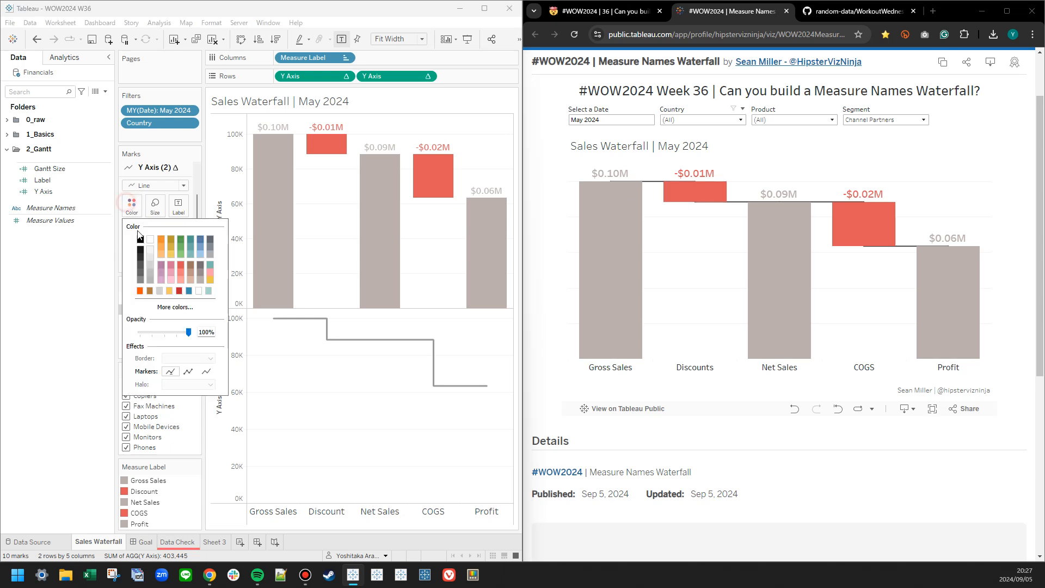
pyautogui.click(139, 256)
pyautogui.click(233, 361)
# Combine both Y Axis charts as a synchronized dual axis and send the line marks to the back.
pyautogui.rightClick(233, 361)
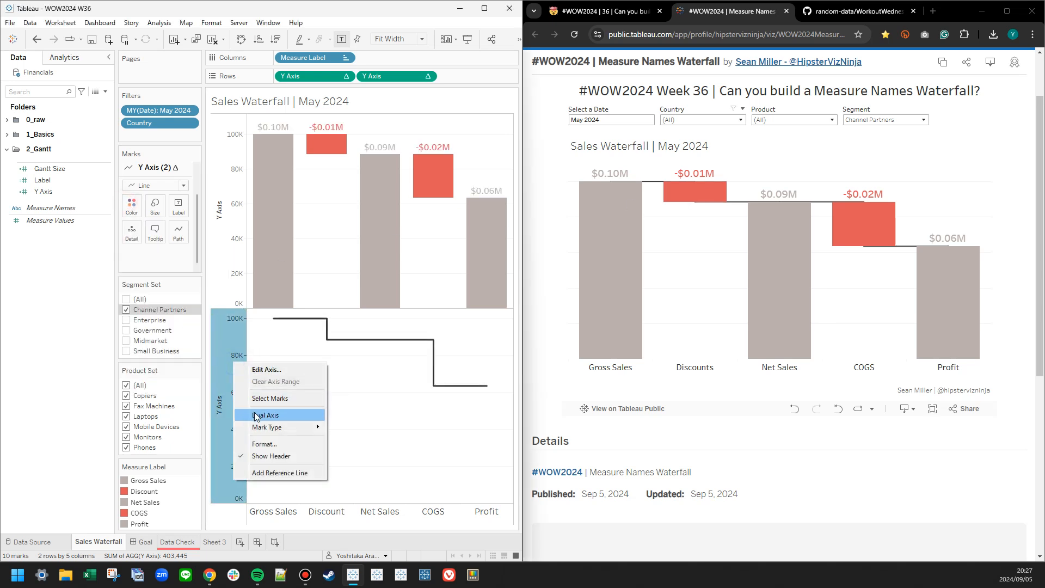
pyautogui.click(256, 418)
pyautogui.rightClick(497, 226)
pyautogui.click(525, 281)
pyautogui.rightClick(489, 268)
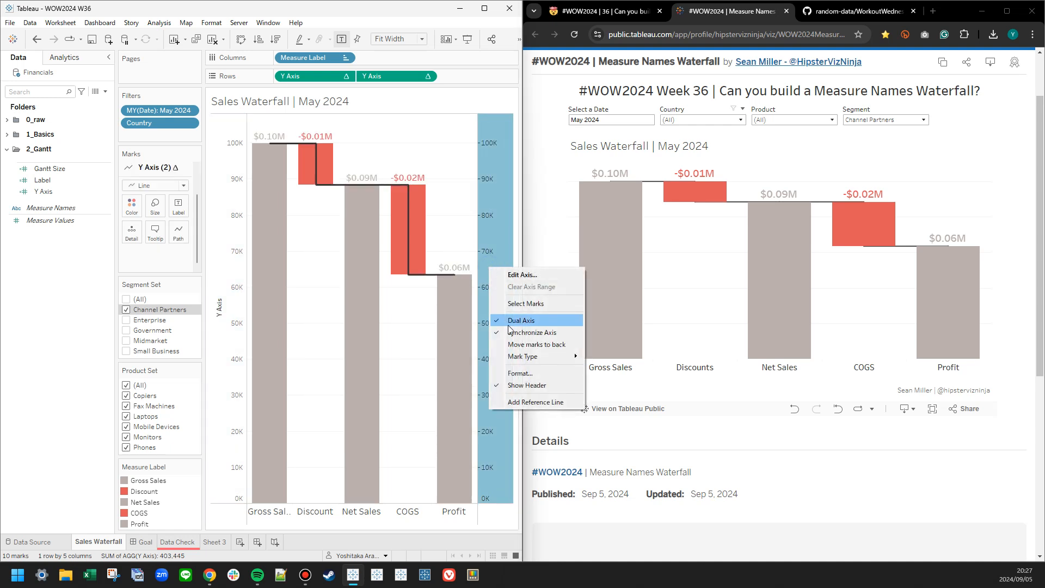
pyautogui.click(522, 344)
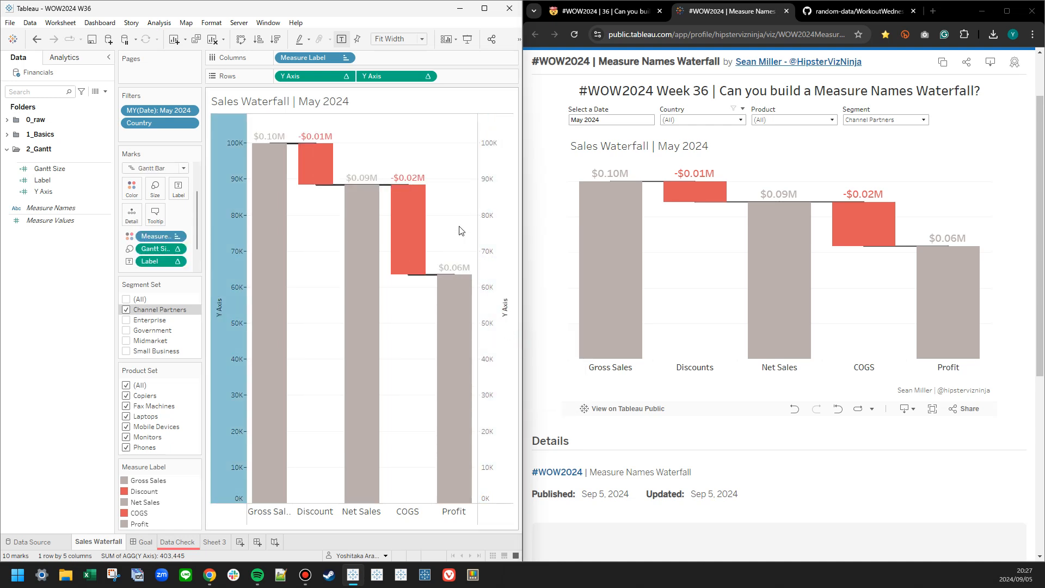
# Hide the headers of both Y axes in the combined chart.
pyautogui.rightClick(486, 225)
pyautogui.rightClick(210, 286)
pyautogui.rightClick(225, 260)
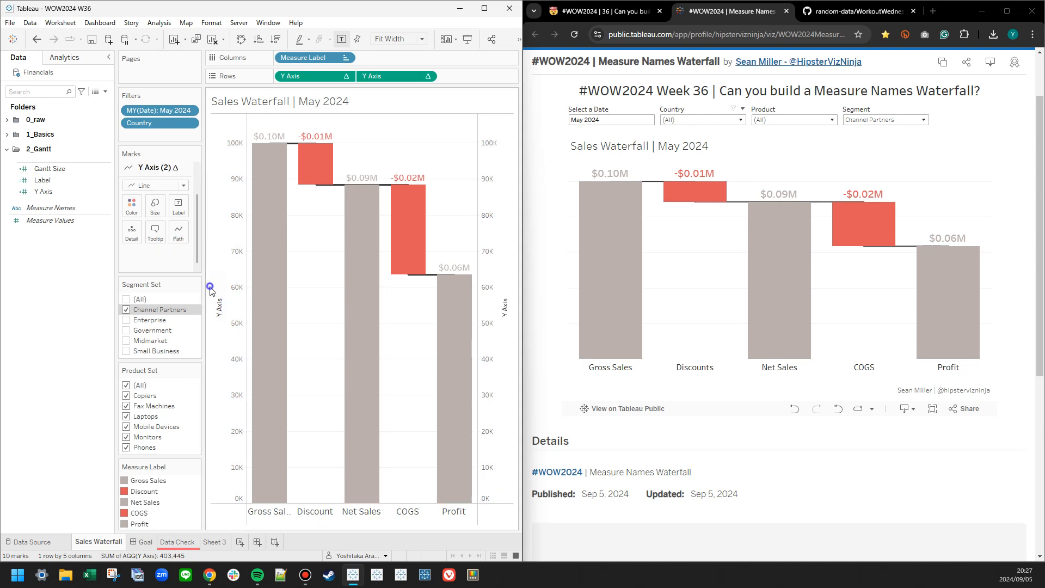
pyautogui.click(258, 364)
pyautogui.rightClick(228, 355)
pyautogui.click(265, 423)
# Set the sheet's row divider and column divider pane borders to None and close the formatting pane.
pyautogui.rightClick(297, 337)
pyautogui.click(325, 383)
pyautogui.click(55, 77)
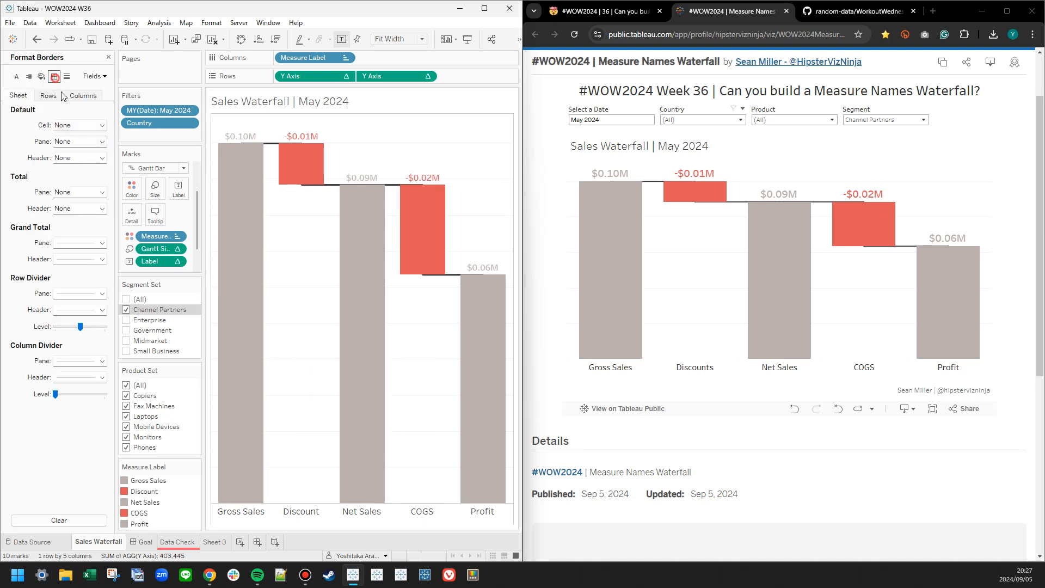
pyautogui.click(77, 298)
pyautogui.click(67, 308)
pyautogui.click(77, 361)
pyautogui.click(66, 376)
pyautogui.click(24, 370)
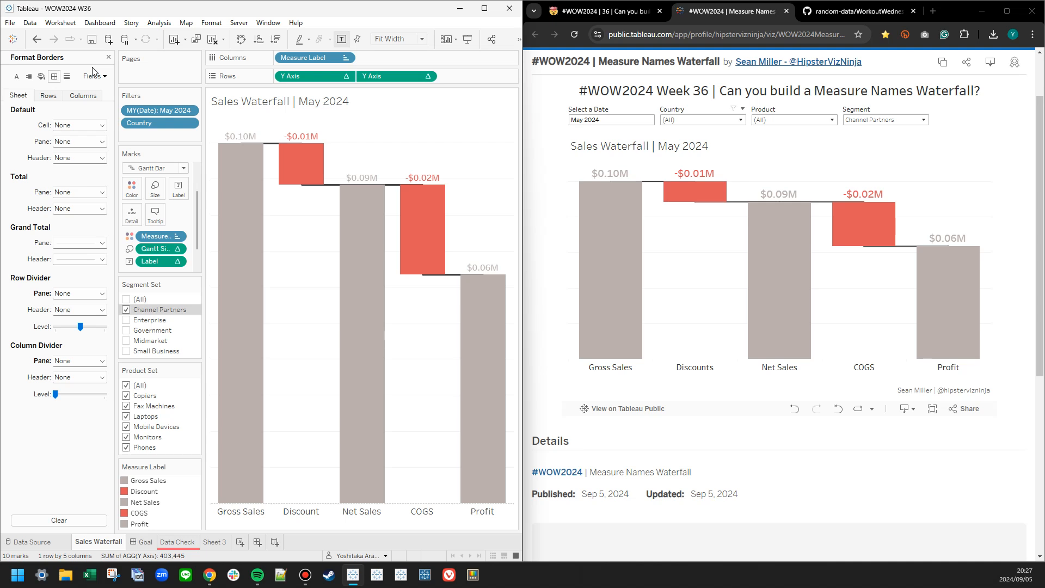
pyautogui.click(108, 58)
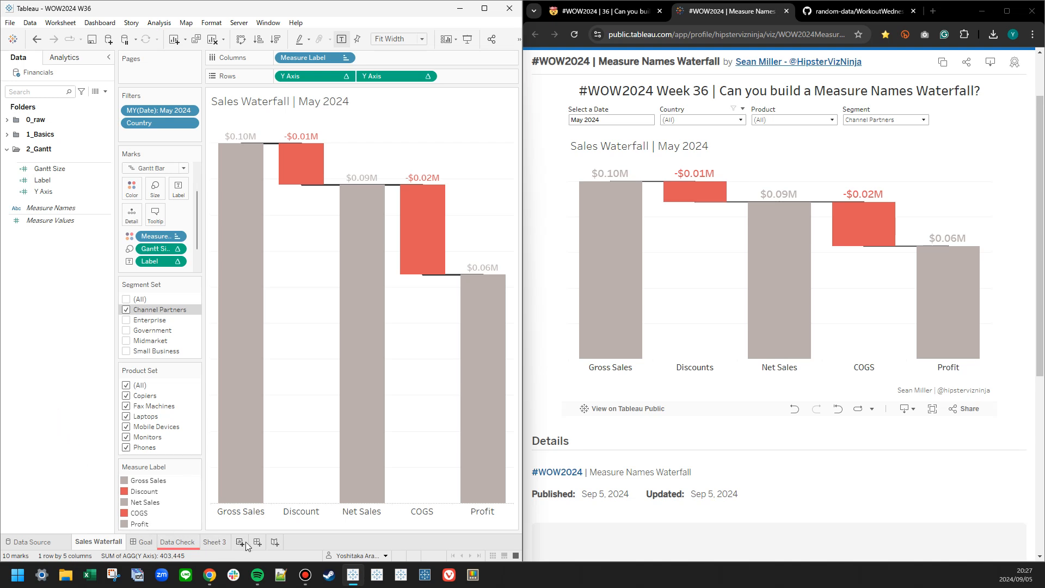
# Create a new dashboard and move its tab to the front, ahead of the Sales Waterfall sheet.
pyautogui.rightClick(152, 537)
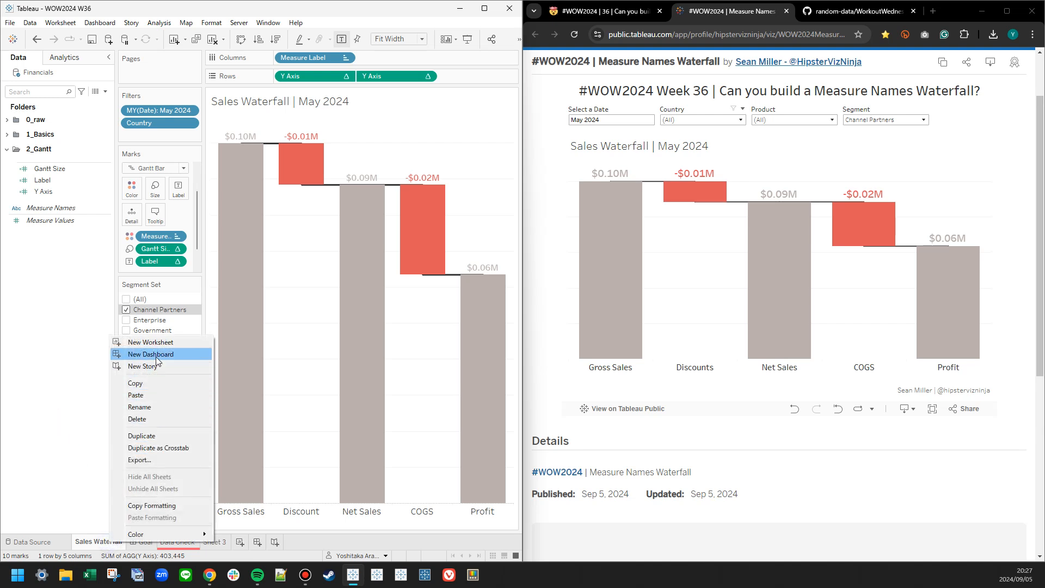
pyautogui.click(156, 355)
pyautogui.moveTo(155, 541); pyautogui.dragTo(88, 540)
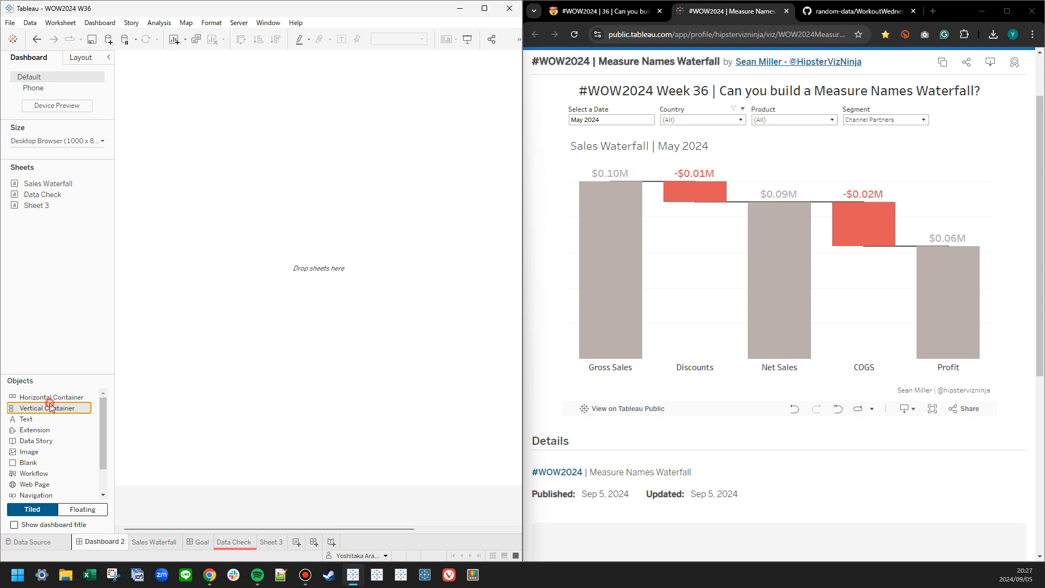
# Add a floating vertical container to the dashboard at x 0, y 0 with width 1000 and height 800.
pyautogui.moveTo(50, 408); pyautogui.dragTo(152, 71)
pyautogui.click(99, 89)
pyautogui.click(105, 124)
pyautogui.click(82, 60)
pyautogui.click(21, 168)
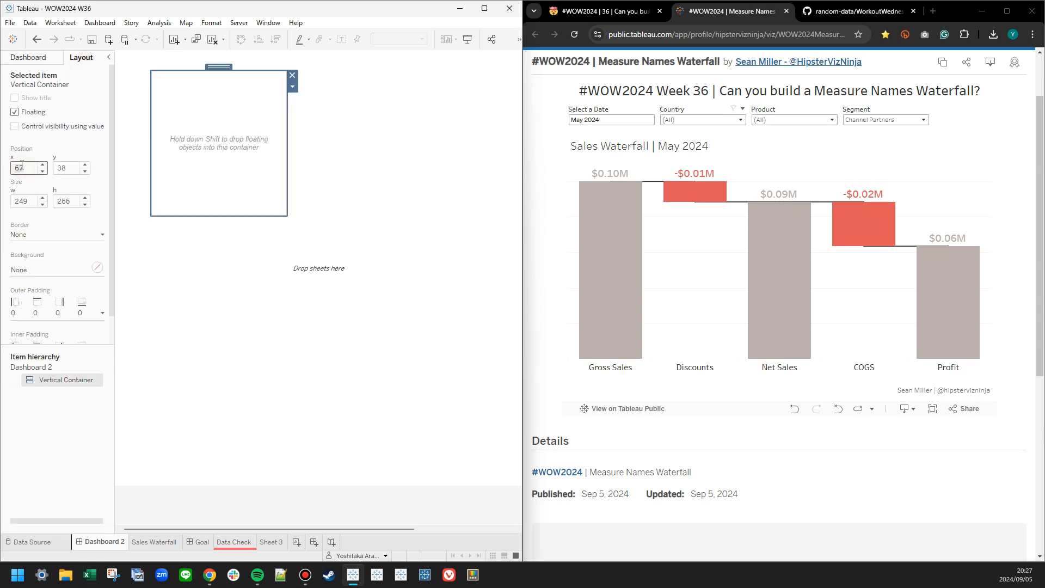
pyautogui.write('0')
pyautogui.press('Tab')
pyautogui.write('10')
pyautogui.press('Tab')
pyautogui.write('800')
pyautogui.press('Return')
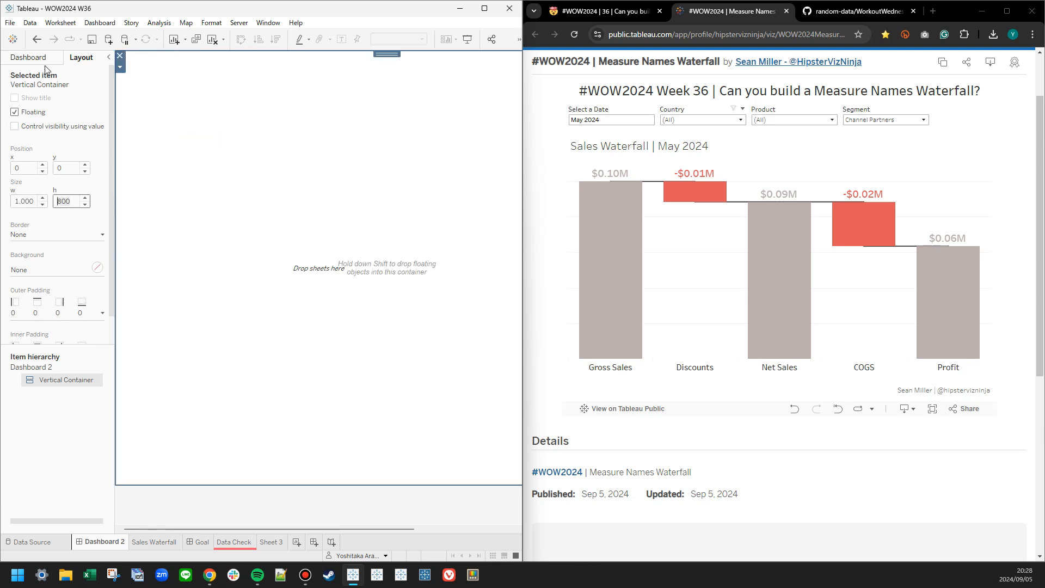
# Set the dashboard's fixed size to Laptop Browser (800 x 600).
pyautogui.click(32, 57)
pyautogui.click(55, 146)
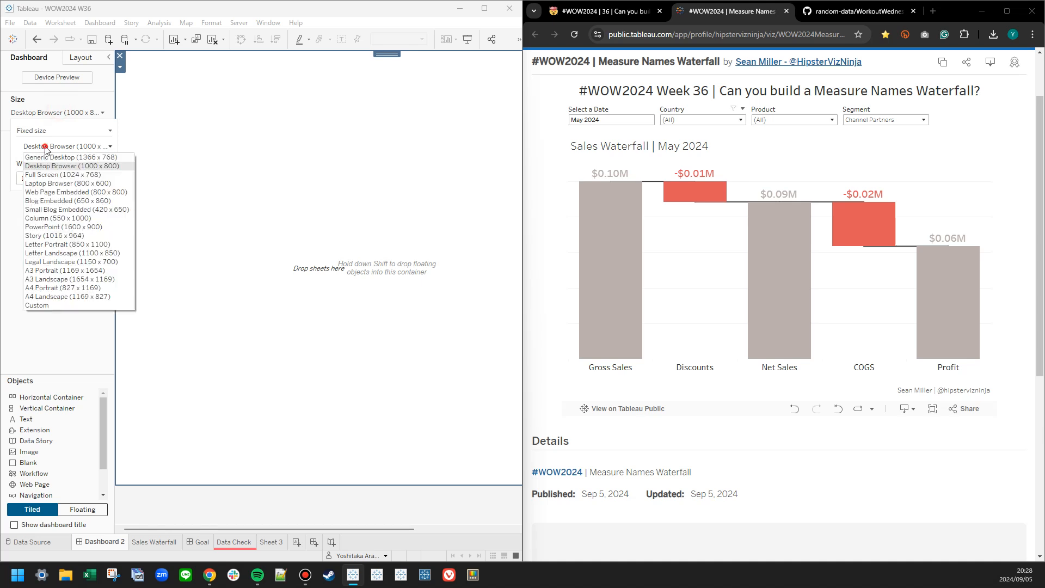
pyautogui.click(48, 167)
pyautogui.click(51, 231)
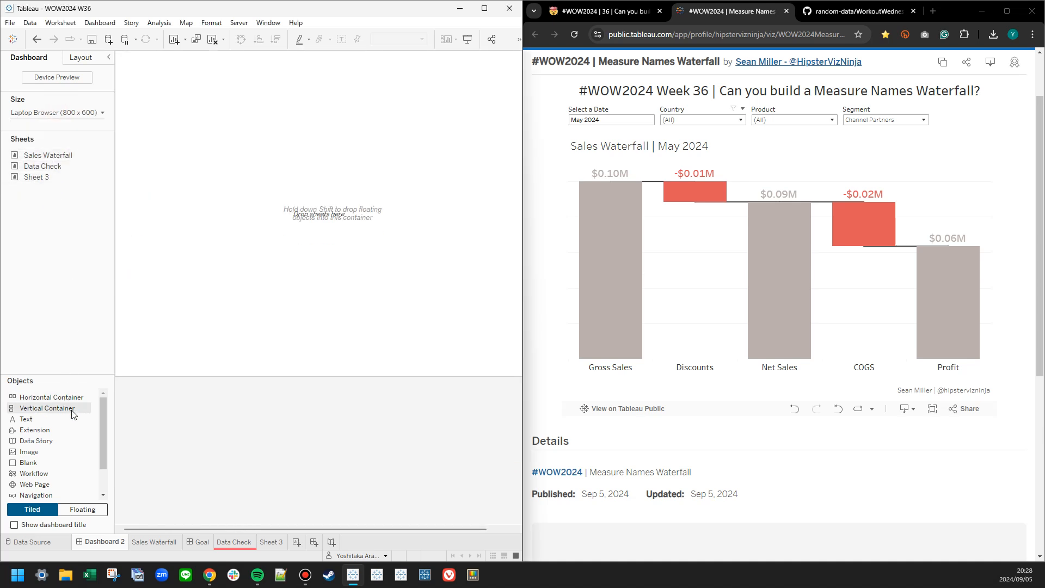
# Add a text object to the vertical container reading "#WOW2024 Week 36 |", formatted at size 18, bold and very dark gray.
pyautogui.moveTo(67, 420); pyautogui.dragTo(337, 164)
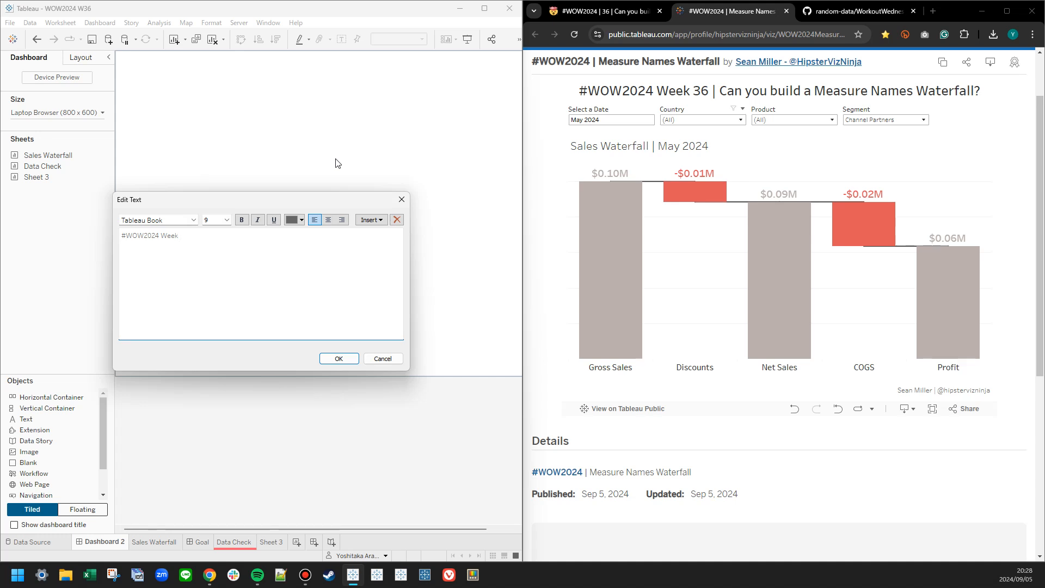
pyautogui.hotkey('ctrl', 'a')
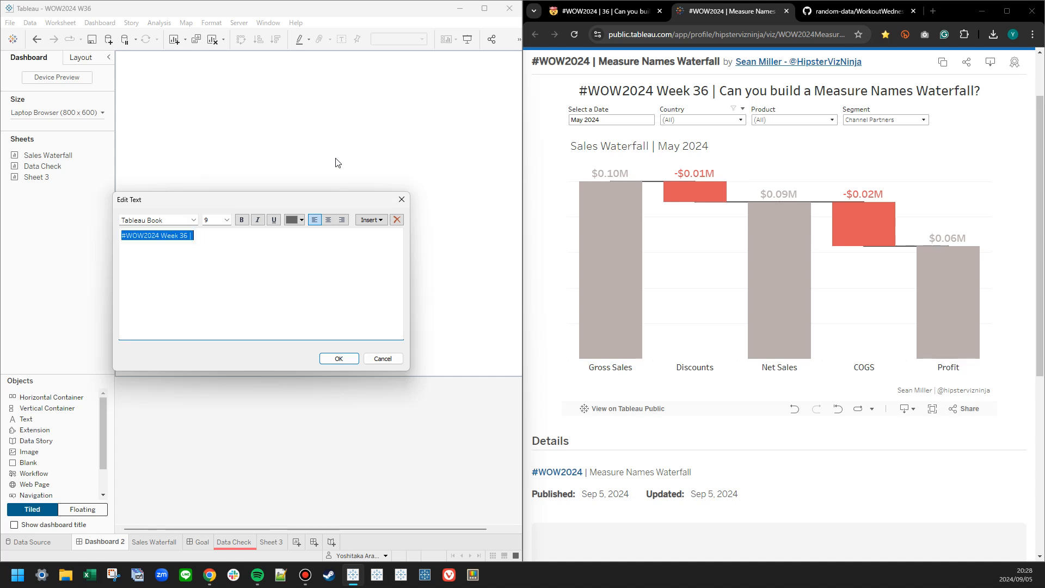
pyautogui.click(227, 220)
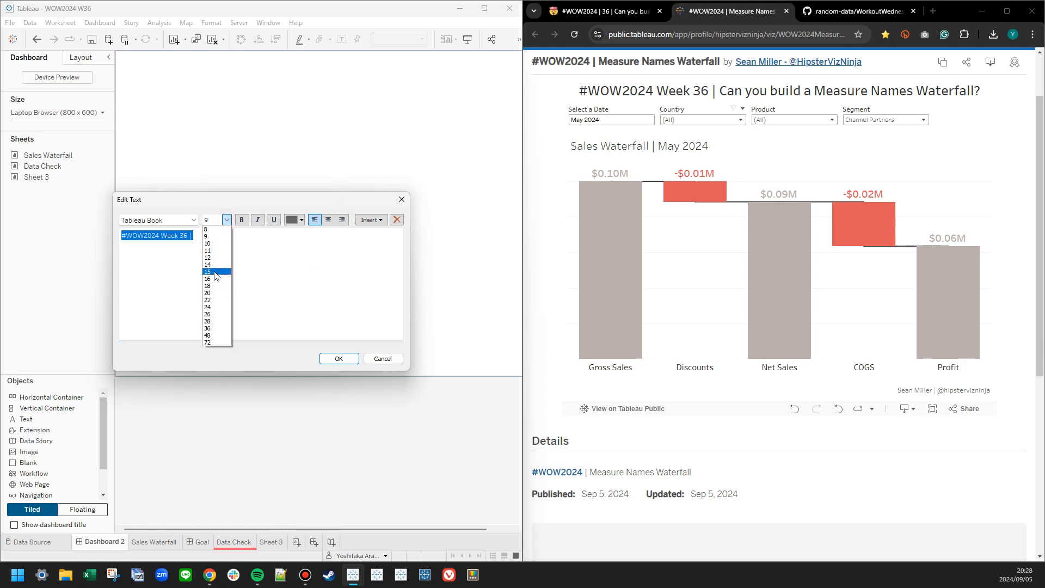
pyautogui.click(216, 273)
pyautogui.click(227, 220)
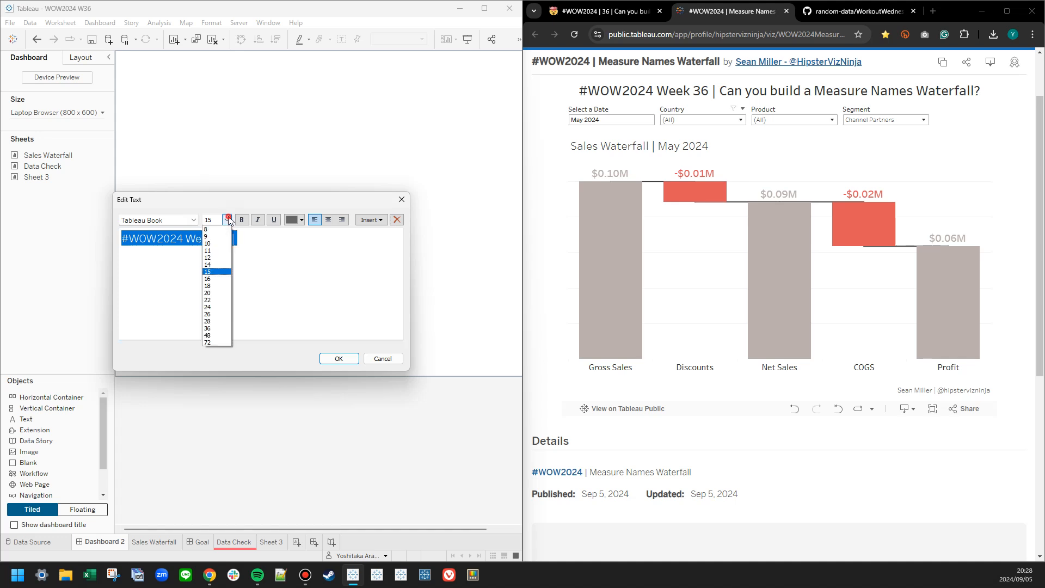
pyautogui.click(217, 287)
pyautogui.click(299, 220)
pyautogui.click(292, 246)
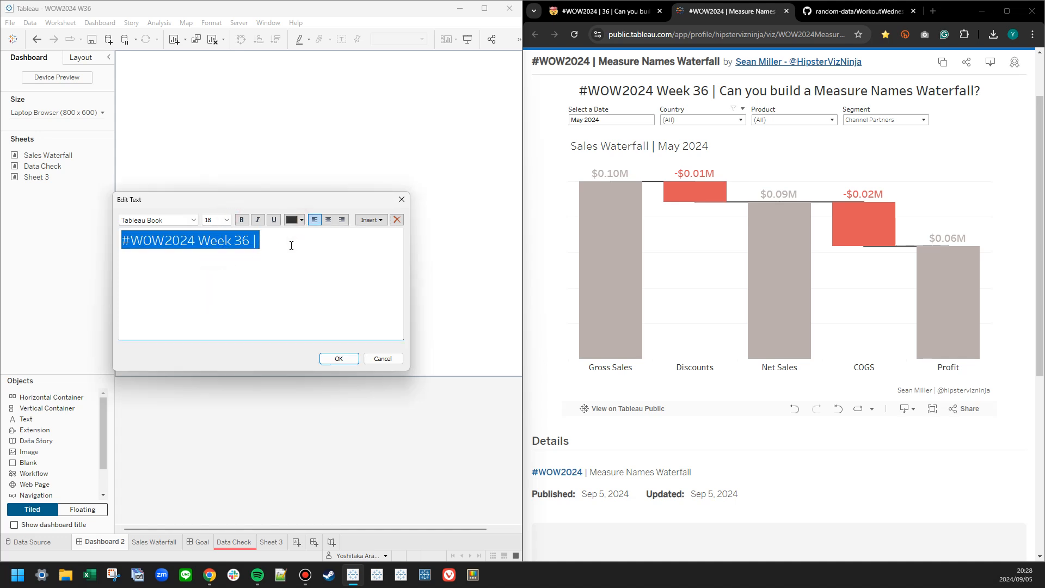
pyautogui.hotkey('ctrl', 'b')
# Complete the title text with "Can you build a Measure Names Waterfall?" and center it.
pyautogui.click(292, 241)
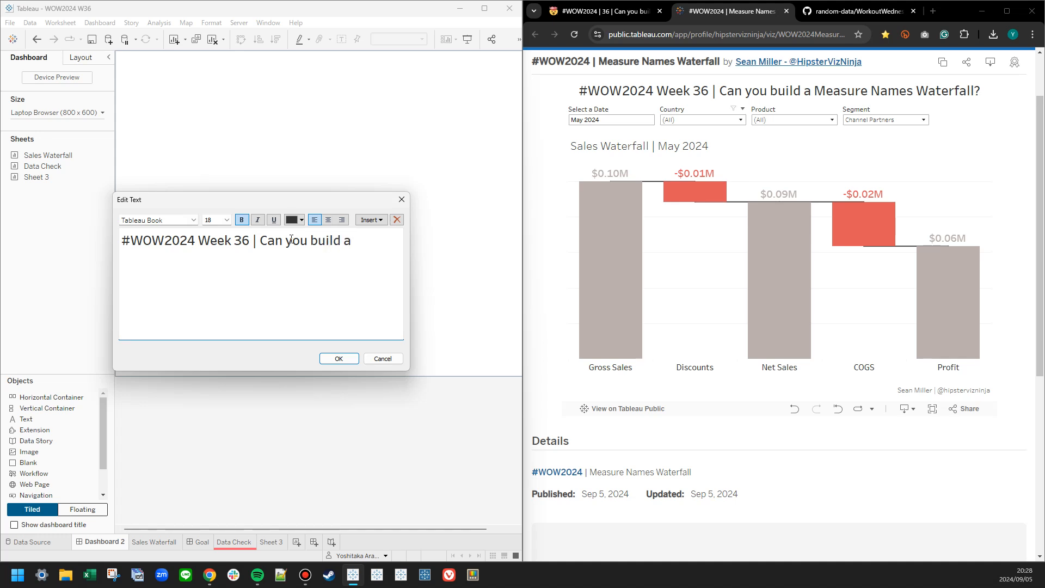
pyautogui.write('e Names Waterfall?')
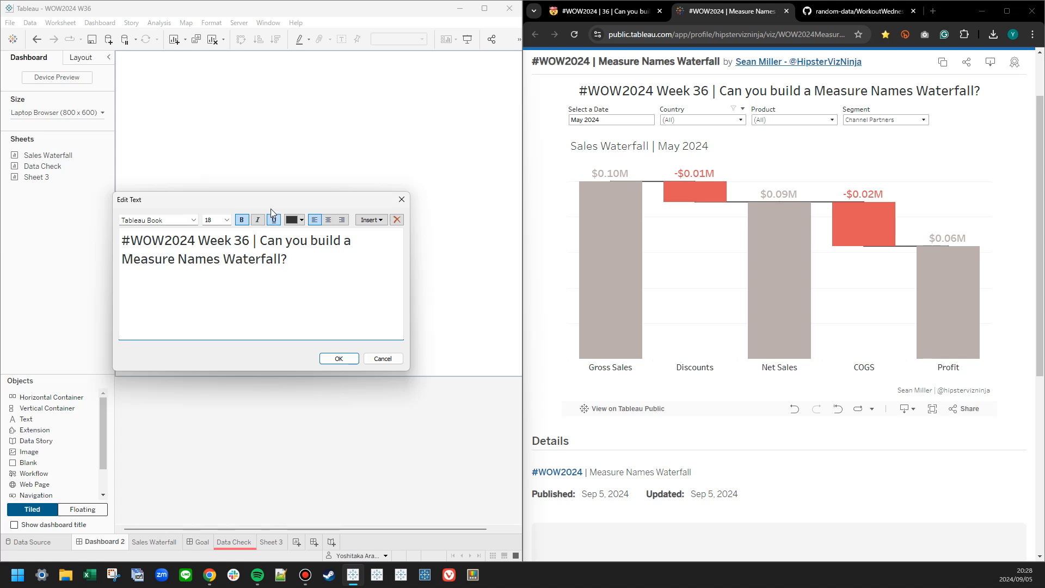
pyautogui.click(328, 219)
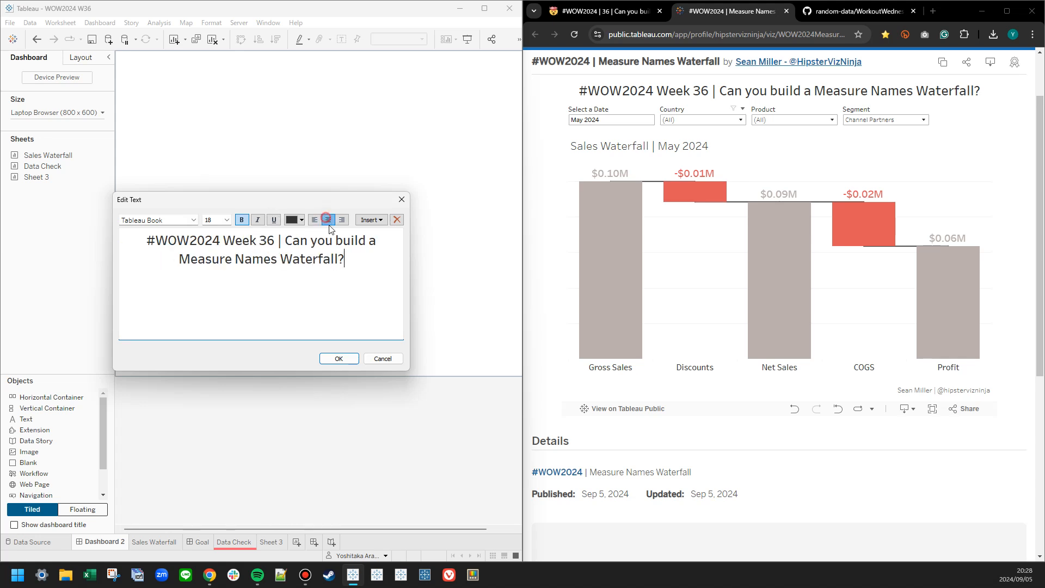
pyautogui.click(339, 358)
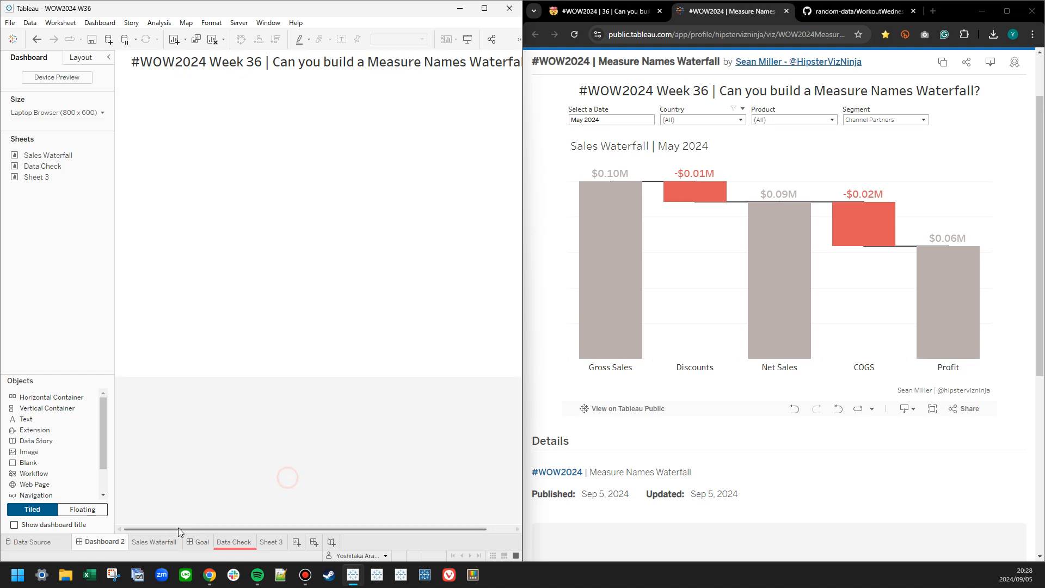
# Move the Goal dashboard's tab directly after Dashboard 2 and return to Dashboard 2.
pyautogui.click(193, 542)
pyautogui.moveTo(193, 541); pyautogui.dragTo(140, 546)
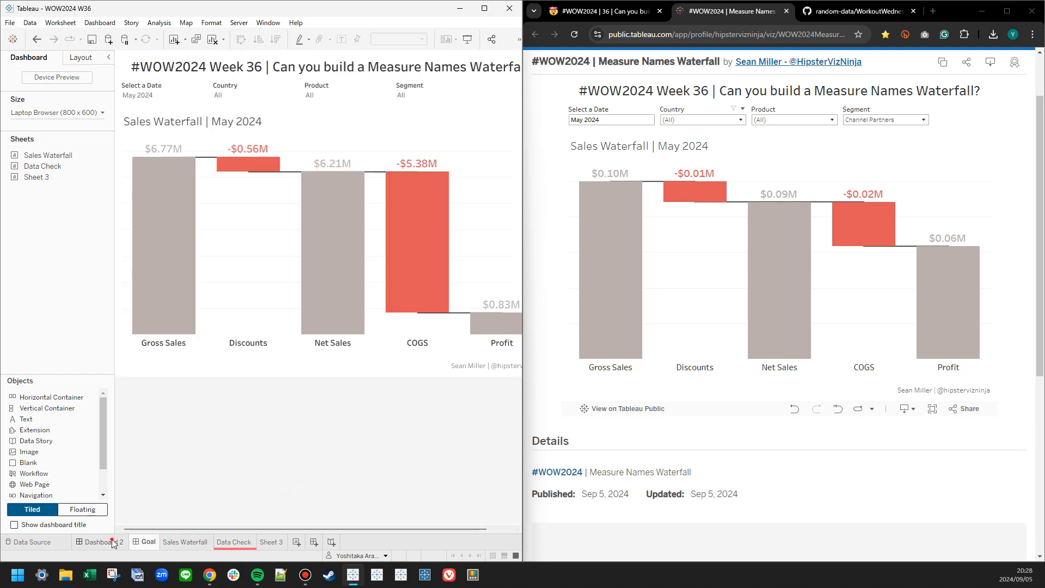
pyautogui.click(113, 543)
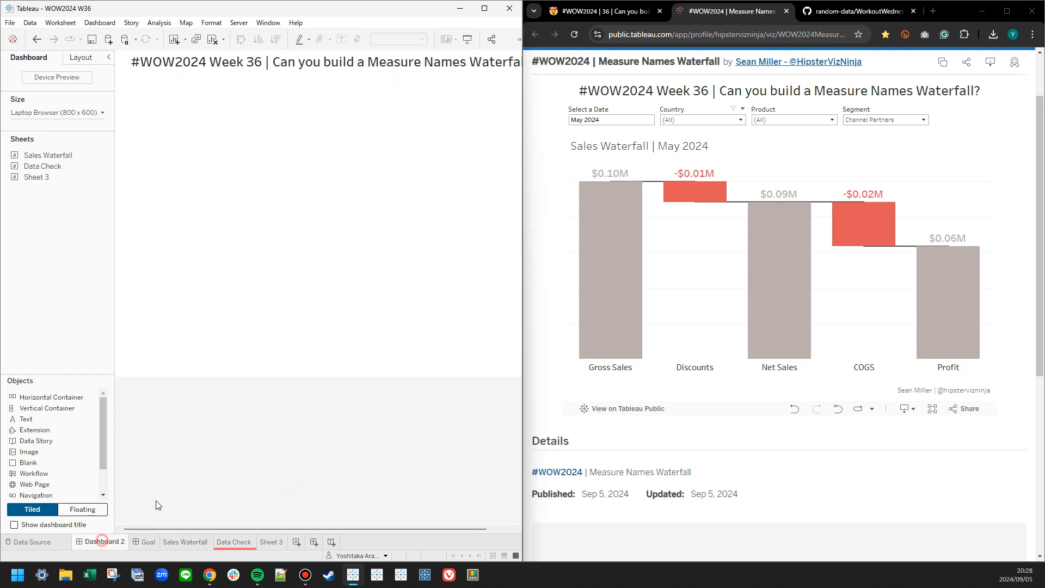
# Increase the vertical container's outer padding on all sides.
pyautogui.click(90, 60)
pyautogui.click(102, 314)
pyautogui.click(80, 354)
pyautogui.doubleClick(80, 351)
pyautogui.doubleClick(80, 351)
pyautogui.doubleClick(79, 351)
pyautogui.doubleClick(80, 351)
pyautogui.click(79, 351)
pyautogui.click(253, 435)
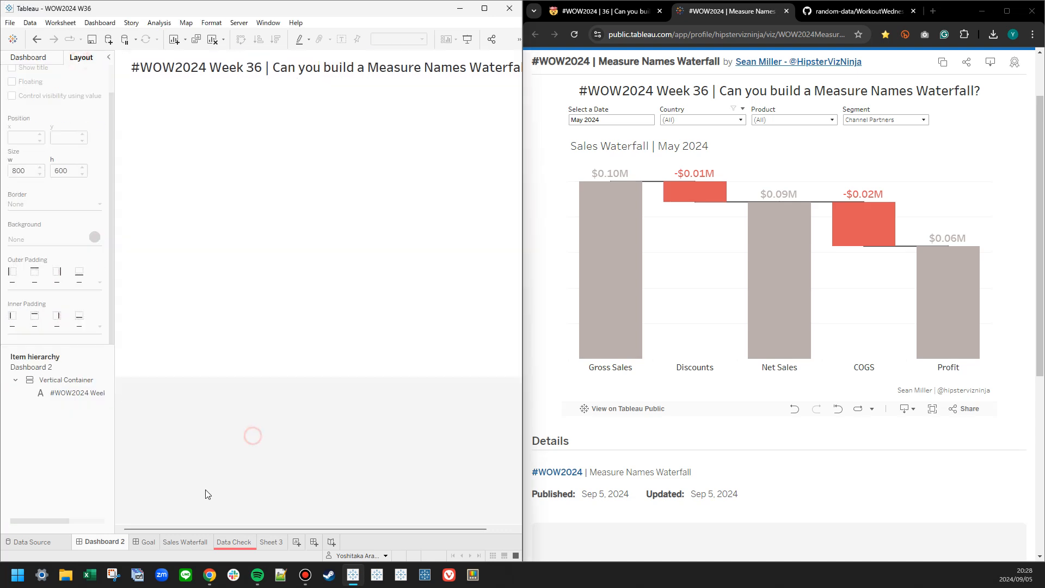
# Place the Sales Waterfall sheet in the vertical container, with a horizontal container between the title and the sheet.
pyautogui.click(96, 541)
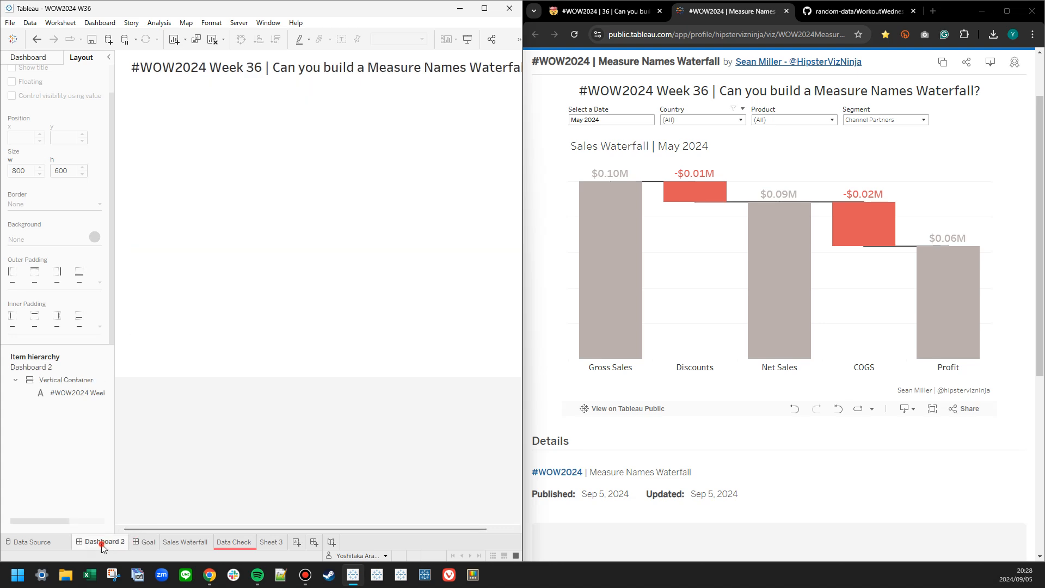
pyautogui.click(45, 59)
pyautogui.moveTo(44, 153); pyautogui.dragTo(238, 234)
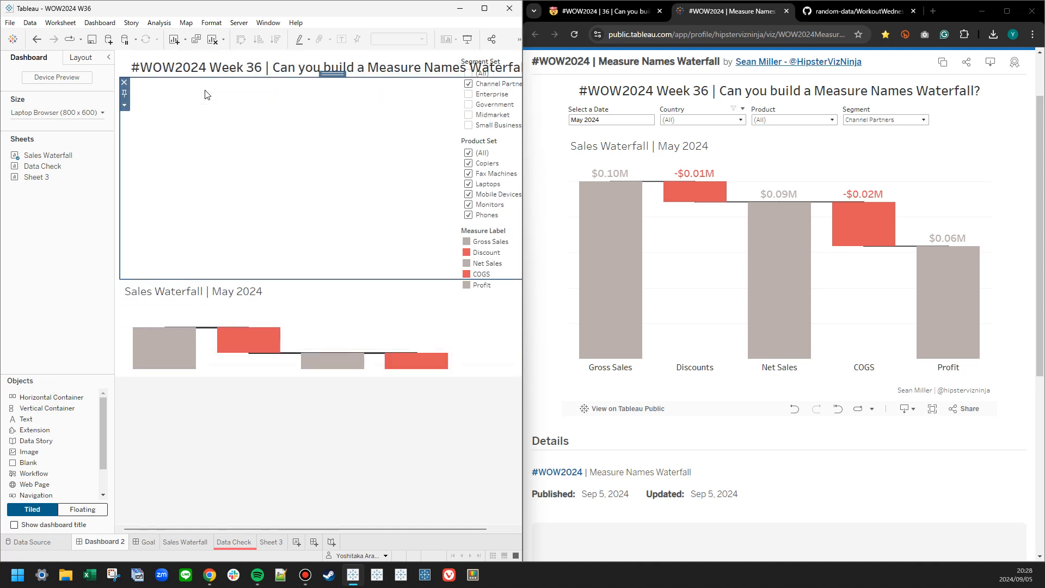
# Show the Country and Month, Year of Date filters for the Sales Waterfall sheet on the dashboard.
pyautogui.click(133, 311)
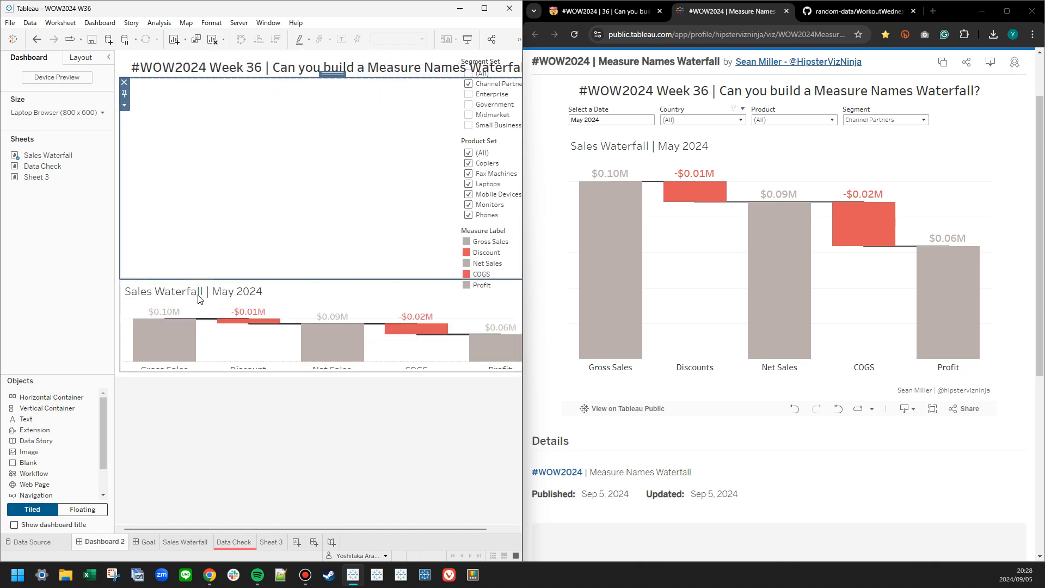
pyautogui.click(124, 302)
pyautogui.moveTo(155, 391)
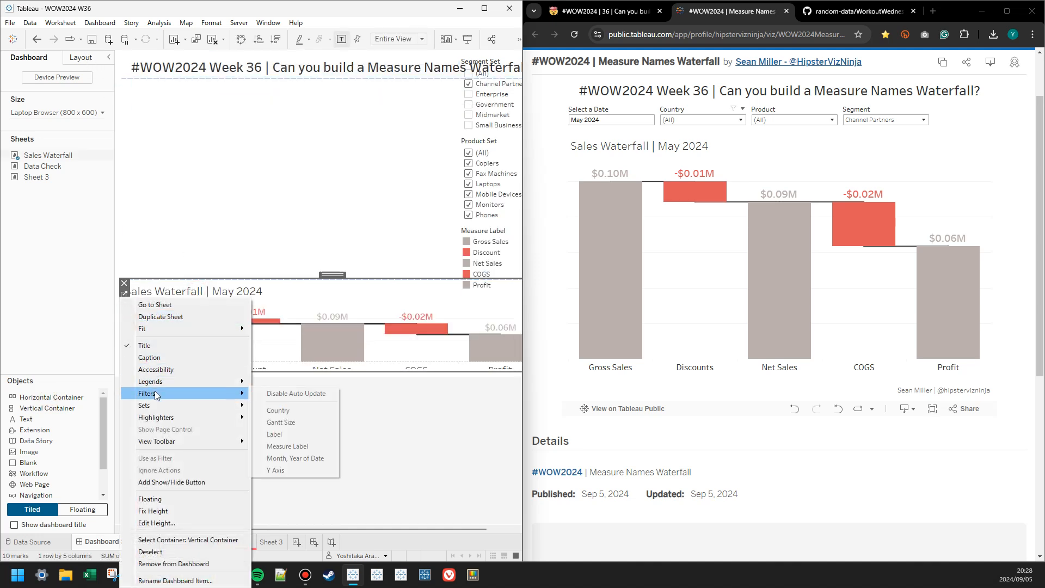
pyautogui.click(283, 410)
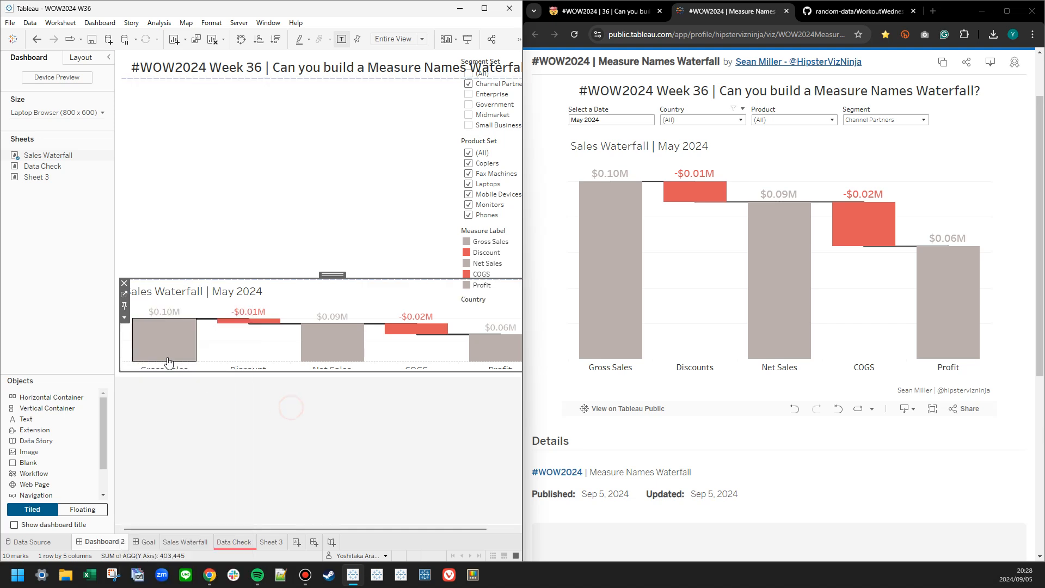
pyautogui.click(124, 317)
pyautogui.moveTo(152, 397)
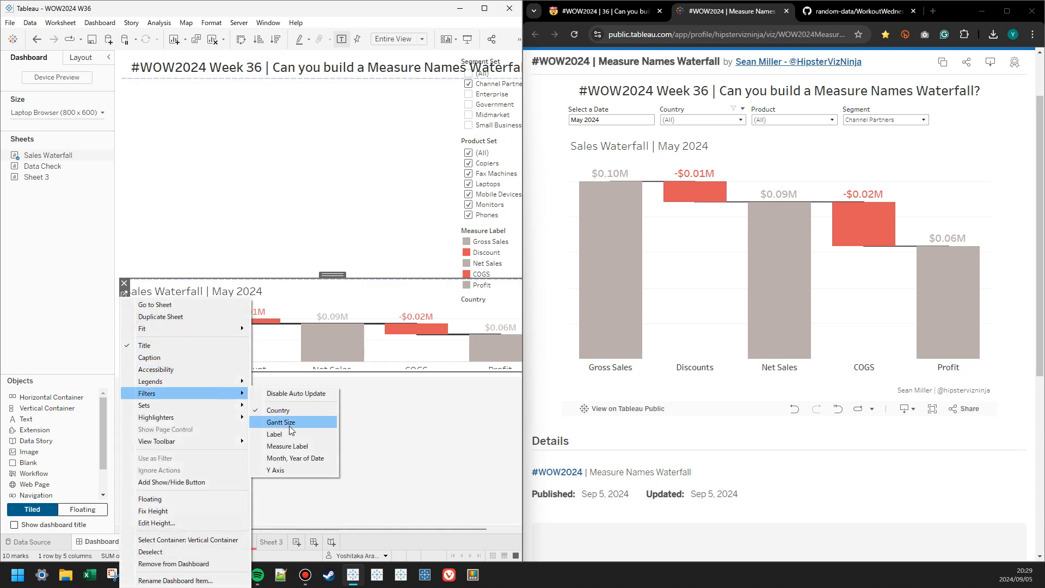
pyautogui.click(286, 459)
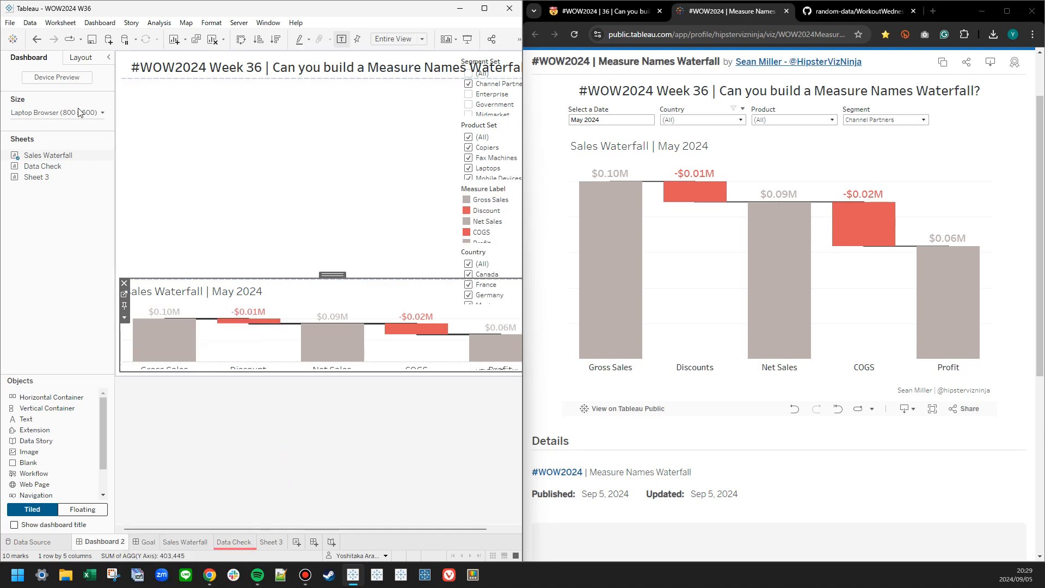
# Widen the Tableau window, select the vertical container holding the filters and legend, and make it floating over the waterfall.
pyautogui.click(72, 61)
pyautogui.click(15, 432)
pyautogui.click(26, 445)
pyautogui.moveTo(521, 477); pyautogui.dragTo(636, 474)
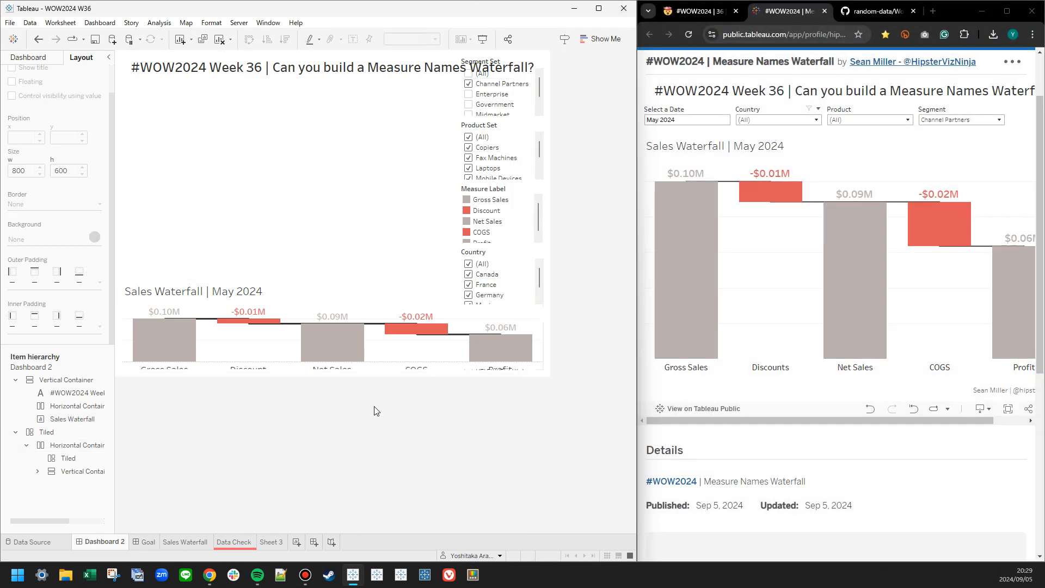
pyautogui.click(37, 471)
pyautogui.click(61, 472)
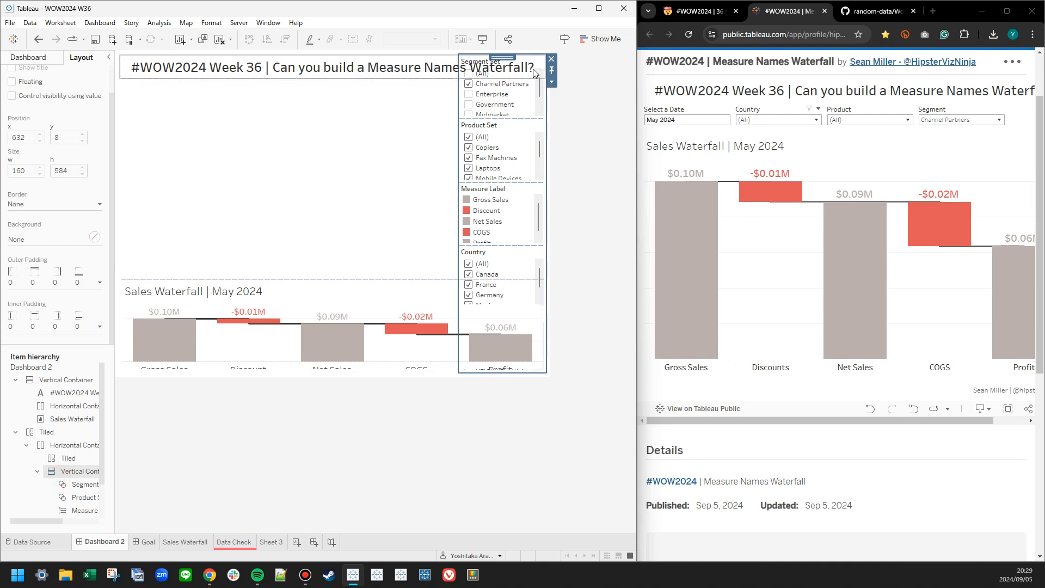
pyautogui.moveTo(532, 90); pyautogui.dragTo(532, 199)
# Delete the leftover Tiled layout container from the dashboard's item hierarchy.
pyautogui.click(15, 380)
pyautogui.click(16, 393)
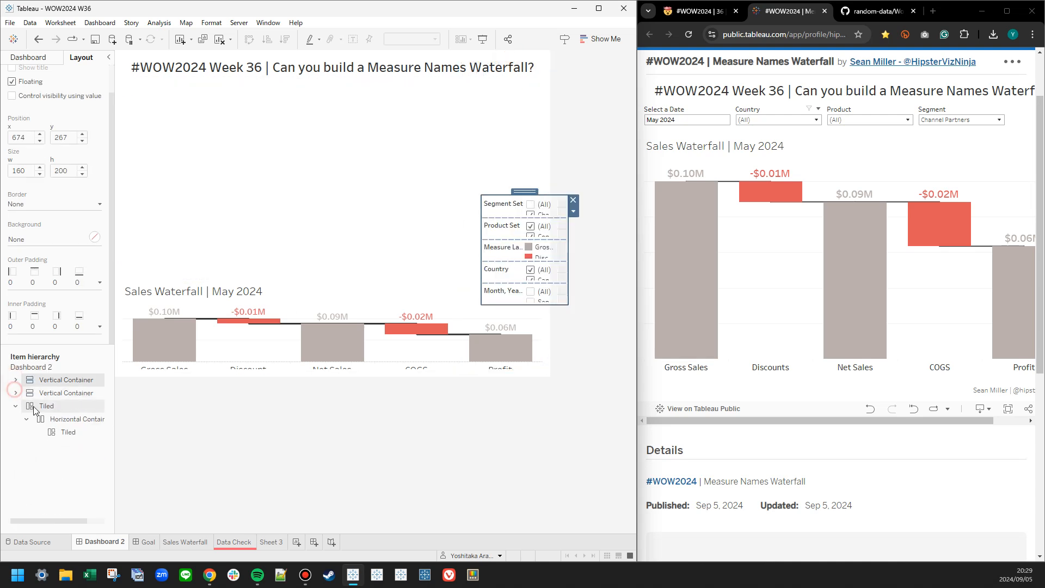
pyautogui.rightClick(50, 406)
pyautogui.click(84, 453)
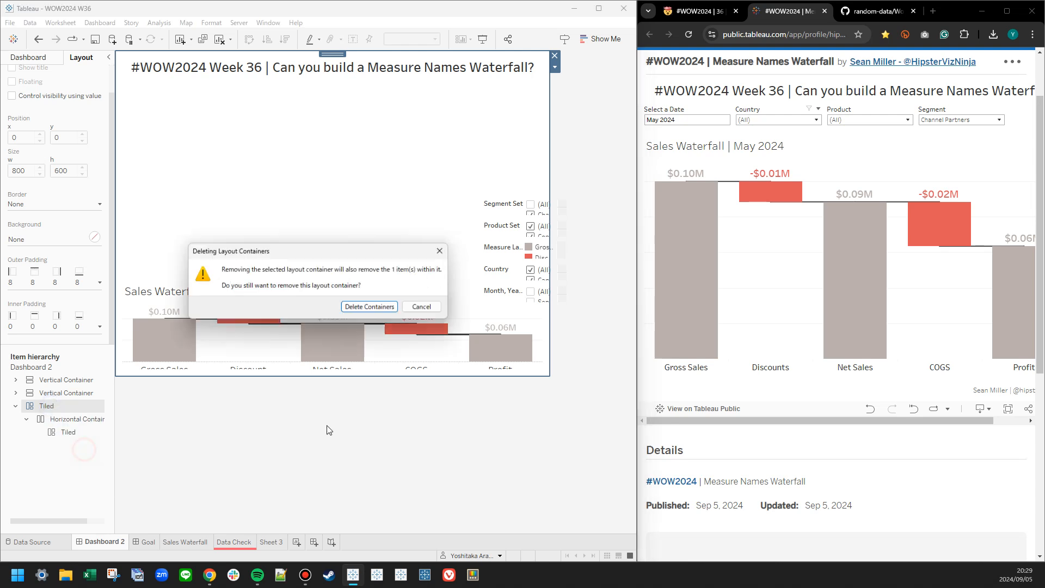
pyautogui.click(375, 307)
# Extend the floating filter container to a height of 344 and move the Segment Set control into the horizontal container below the title.
pyautogui.click(485, 201)
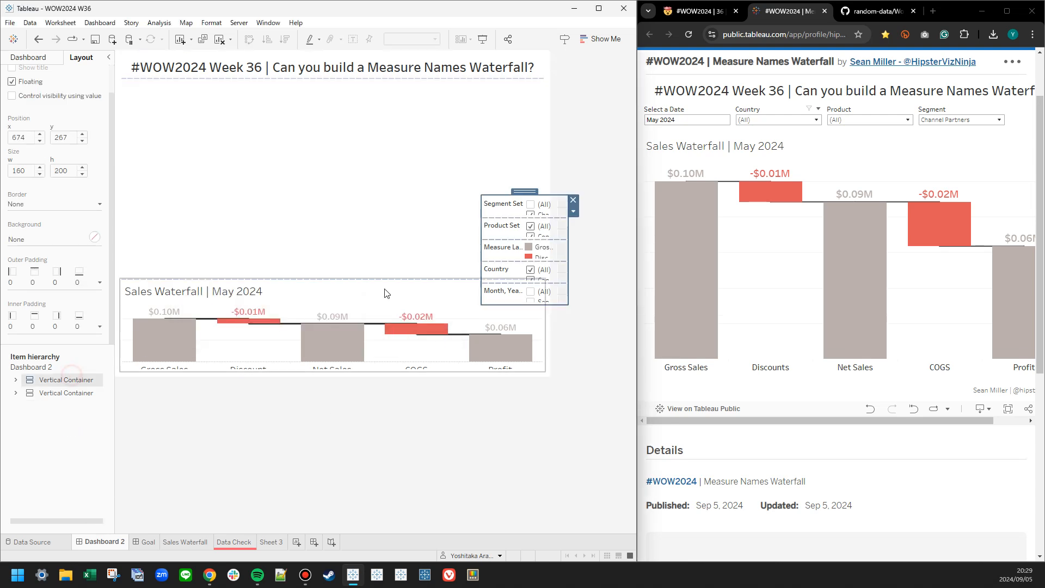
pyautogui.moveTo(514, 304); pyautogui.dragTo(514, 383)
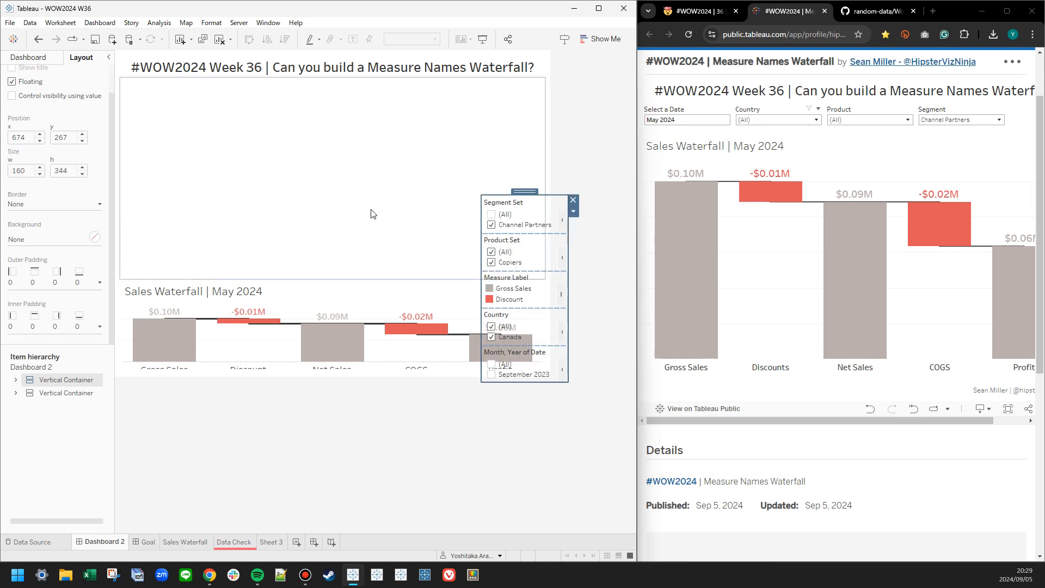
pyautogui.click(518, 208)
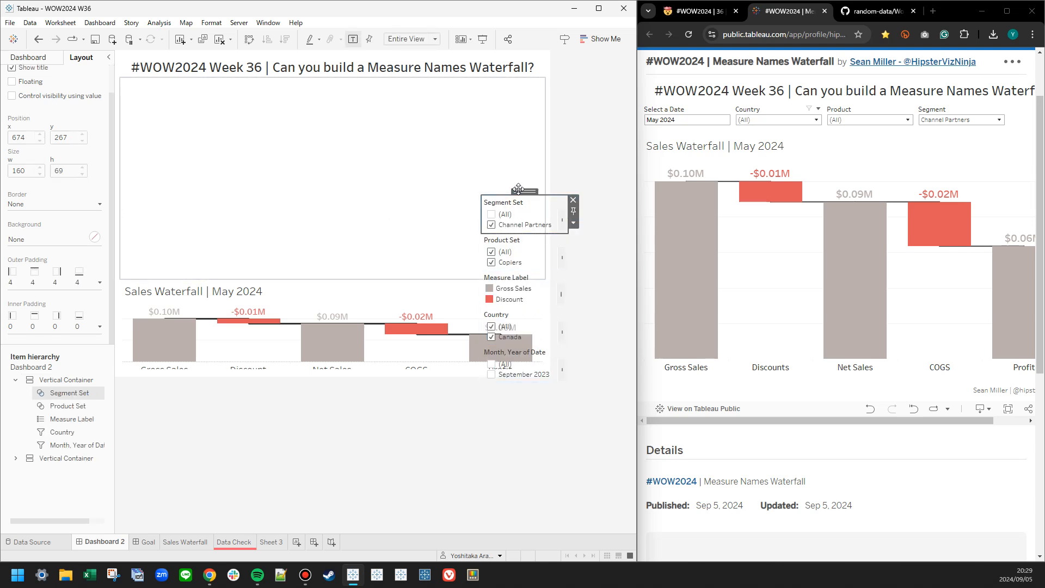
pyautogui.moveTo(519, 189); pyautogui.dragTo(496, 155)
# Move the Product Set control and the Country filter into the horizontal container, ordered Country, Product Set, Segment Set.
pyautogui.click(525, 212)
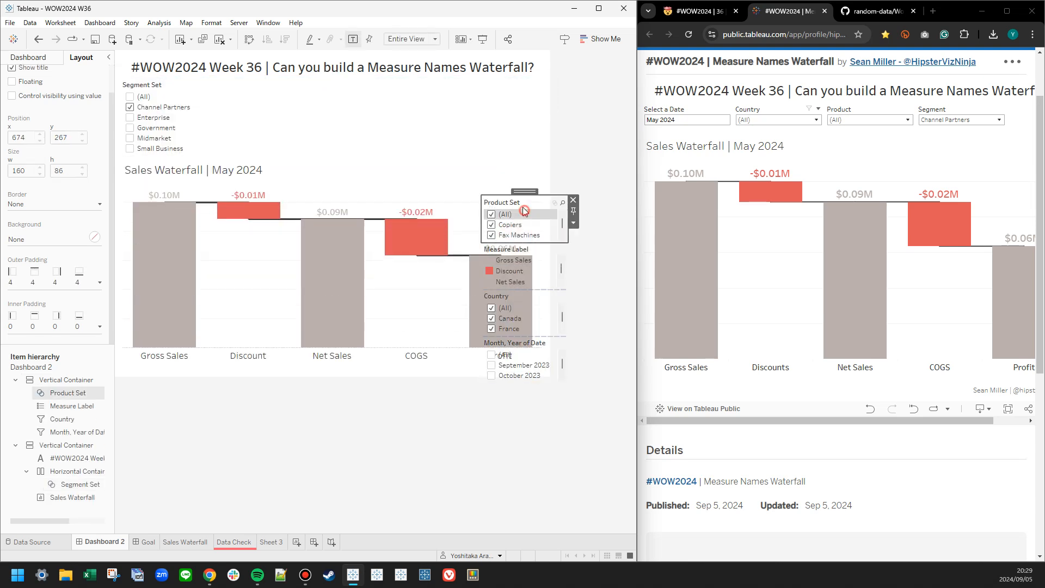
pyautogui.moveTo(521, 193); pyautogui.dragTo(208, 126)
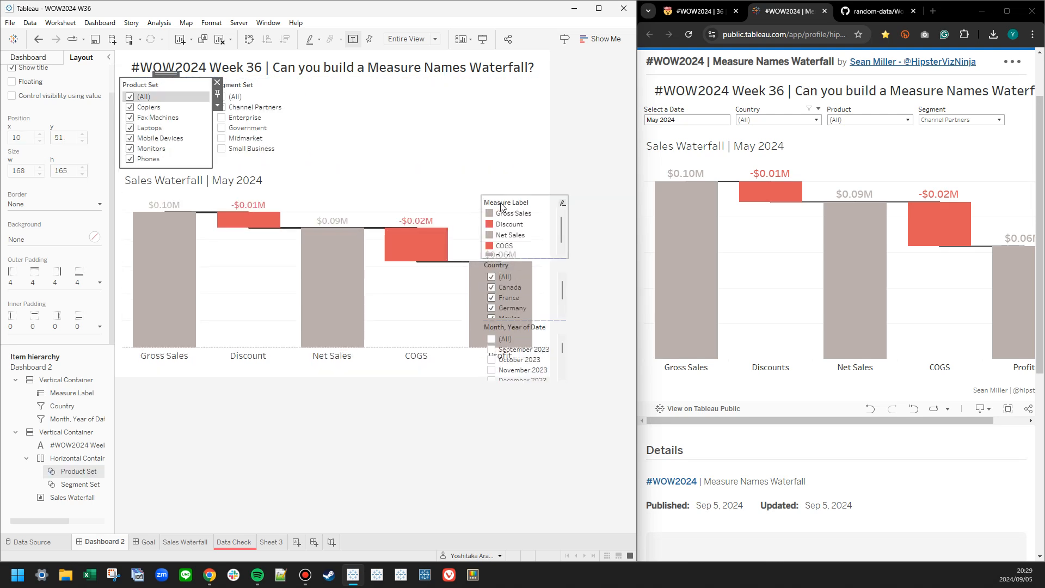
pyautogui.click(525, 266)
pyautogui.moveTo(526, 269); pyautogui.dragTo(138, 158)
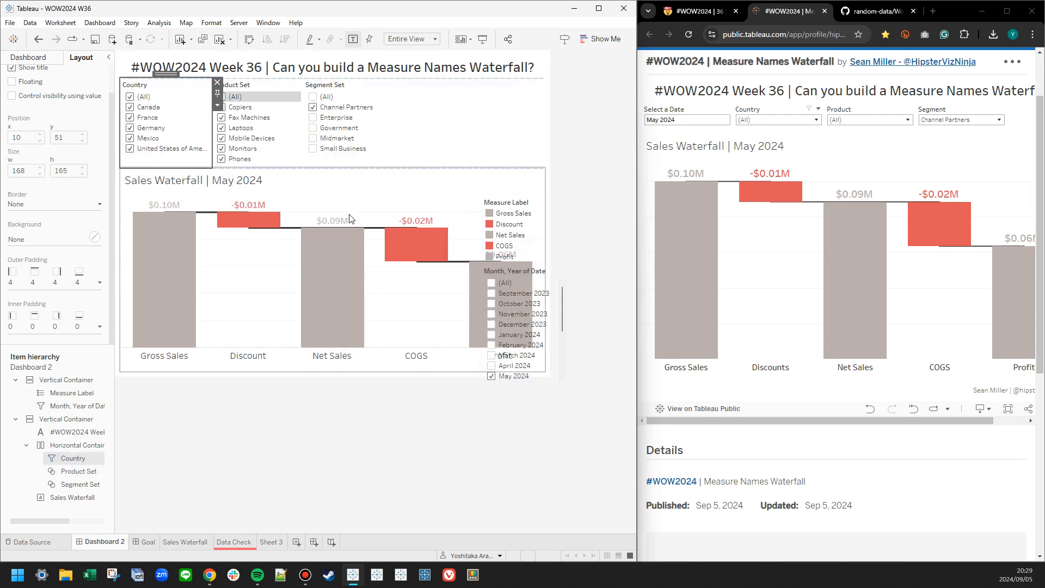
# Move the Month, Year of Date filter ahead of Country and make it a single-value dropdown without the "All" value.
pyautogui.click(518, 274)
pyautogui.moveTo(518, 274); pyautogui.dragTo(183, 144)
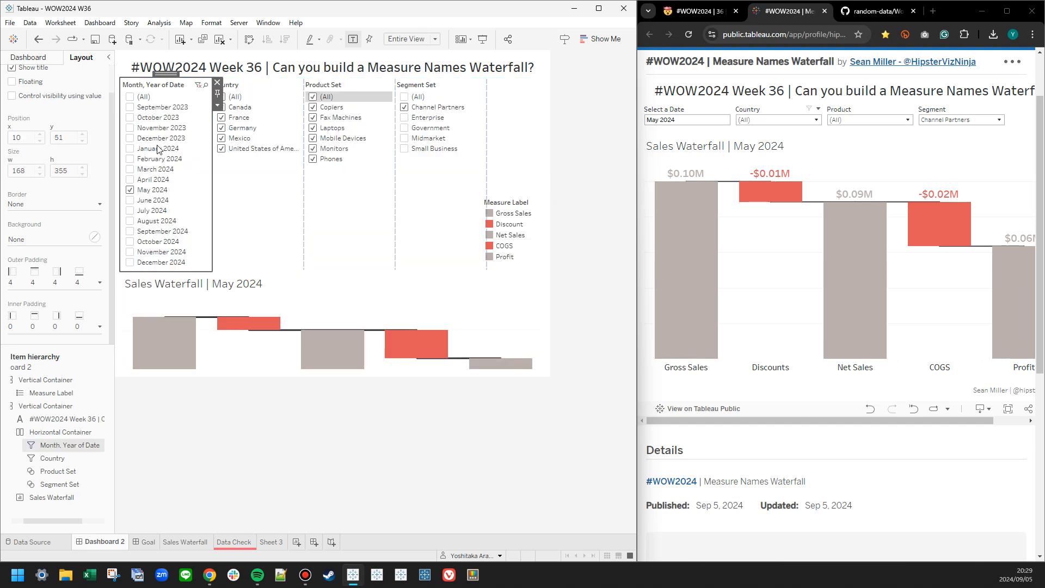
pyautogui.click(217, 105)
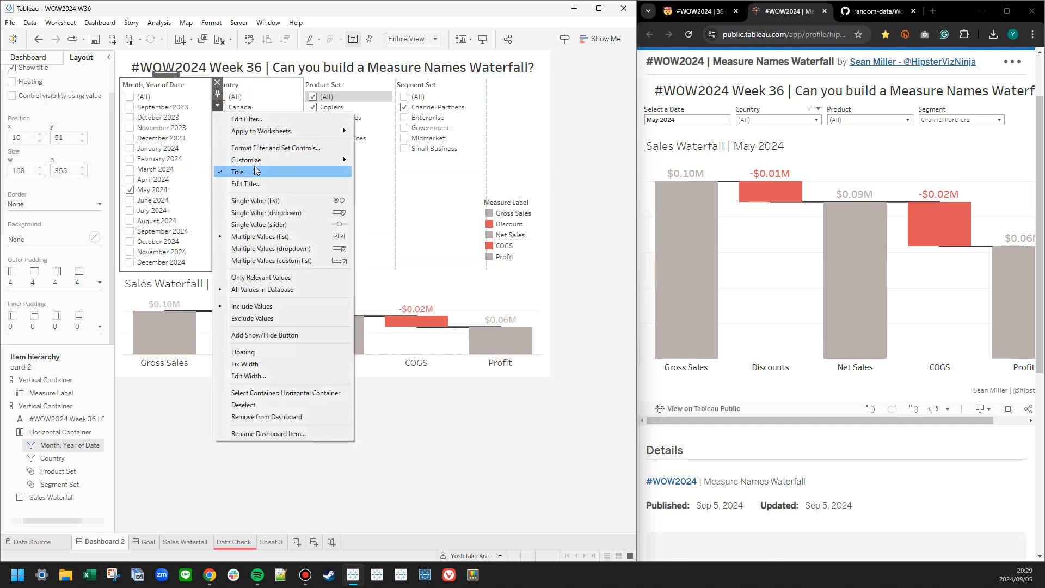
pyautogui.moveTo(253, 163)
pyautogui.click(392, 159)
pyautogui.click(218, 105)
pyautogui.click(258, 213)
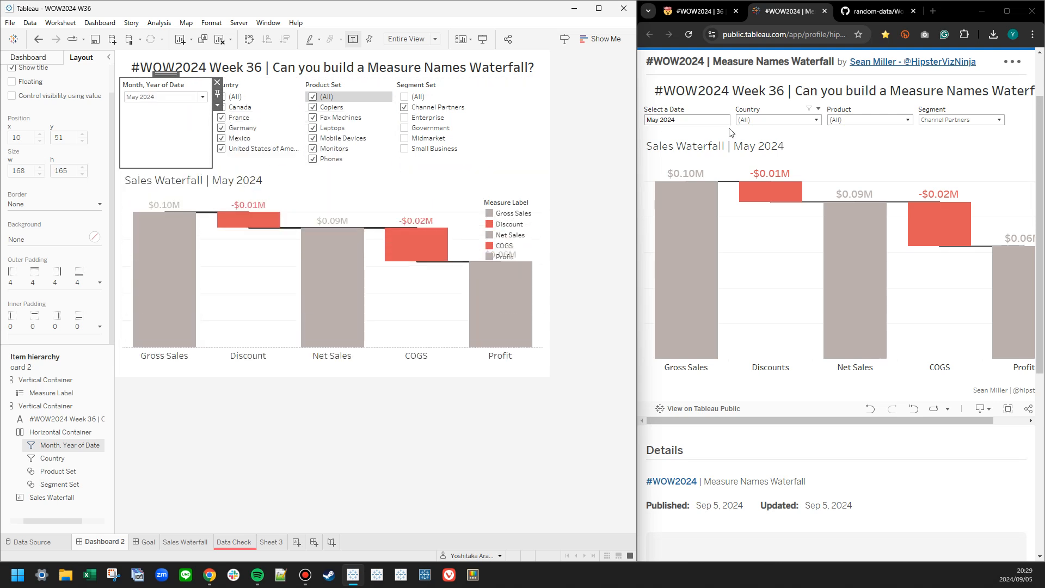
# Turn the Country filter into a multiple-values dropdown with an Apply button, matching the reference viz.
pyautogui.click(684, 117)
pyautogui.click(763, 110)
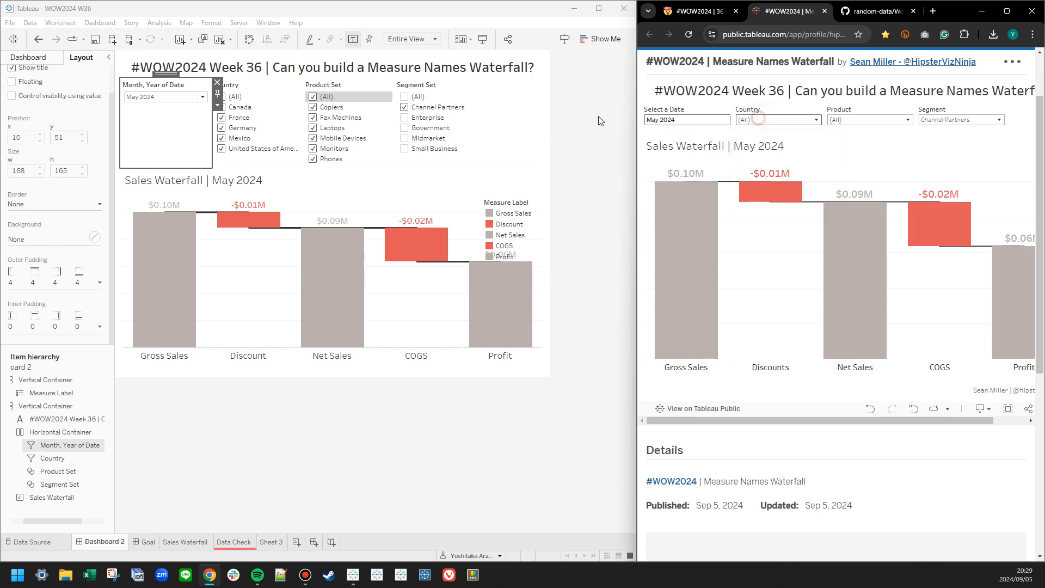
pyautogui.click(311, 106)
pyautogui.click(309, 105)
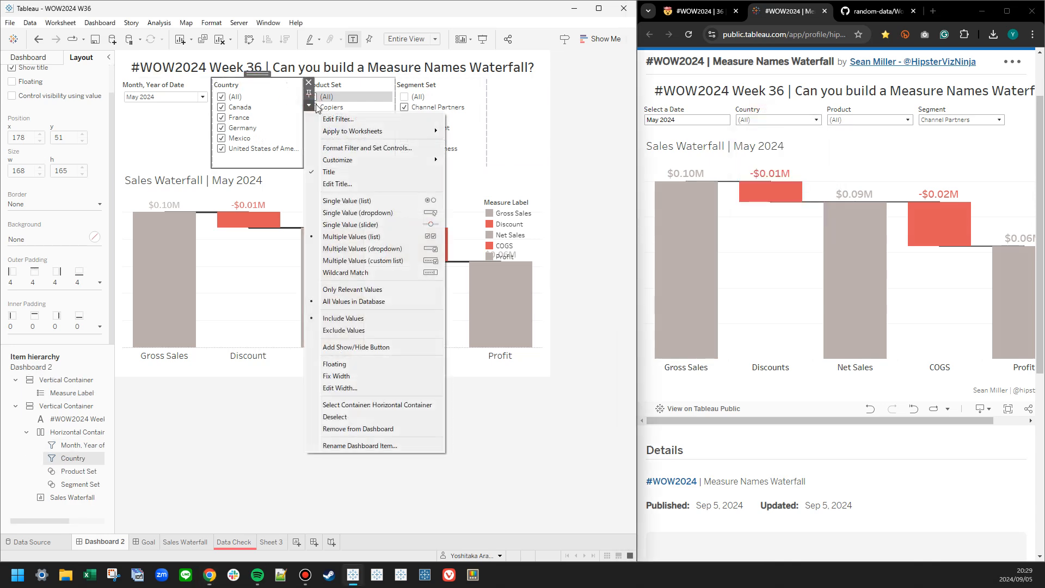
pyautogui.click(765, 120)
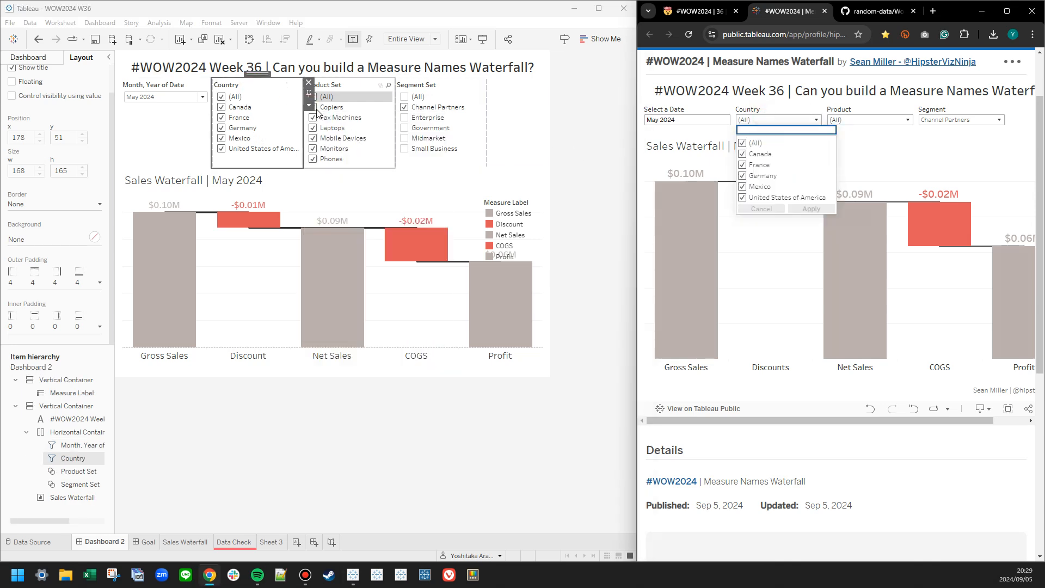
pyautogui.click(310, 106)
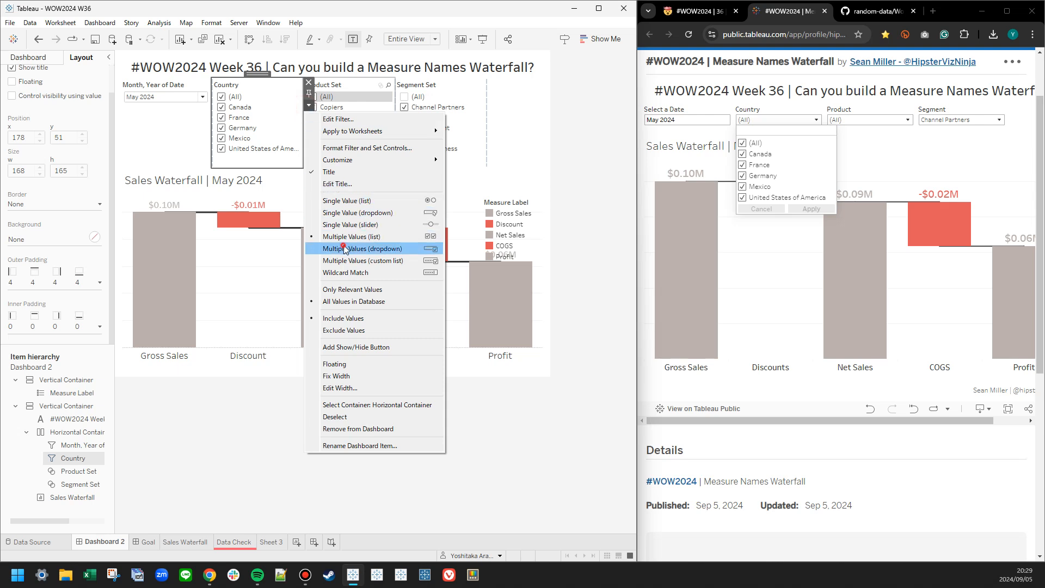
pyautogui.click(344, 249)
pyautogui.click(309, 105)
pyautogui.moveTo(342, 161)
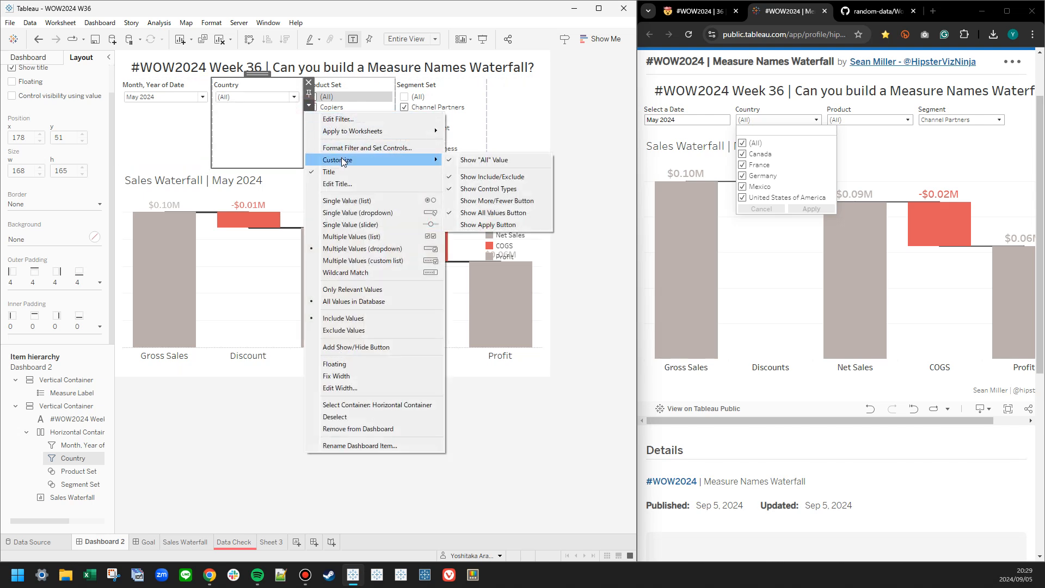
pyautogui.click(488, 224)
pyautogui.click(273, 98)
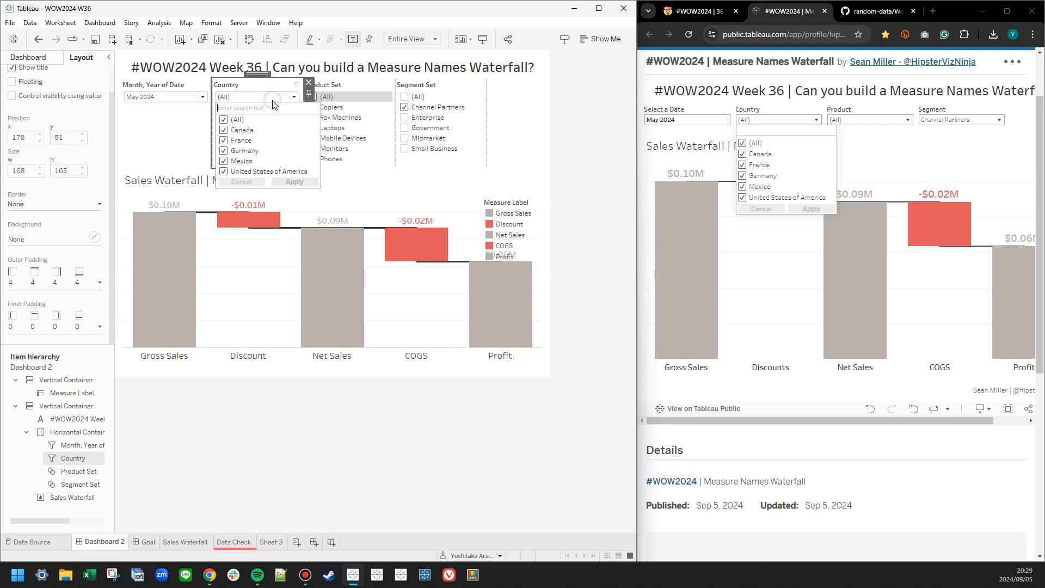
pyautogui.click(271, 98)
# Turn the Product Set control into a multiple-values dropdown with an Apply button.
pyautogui.click(351, 87)
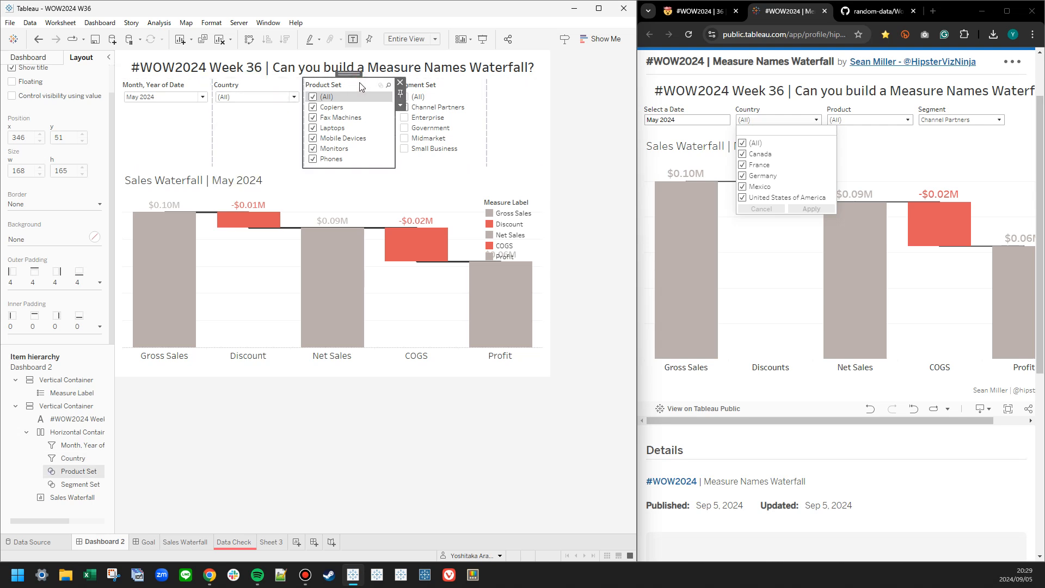
pyautogui.click(400, 104)
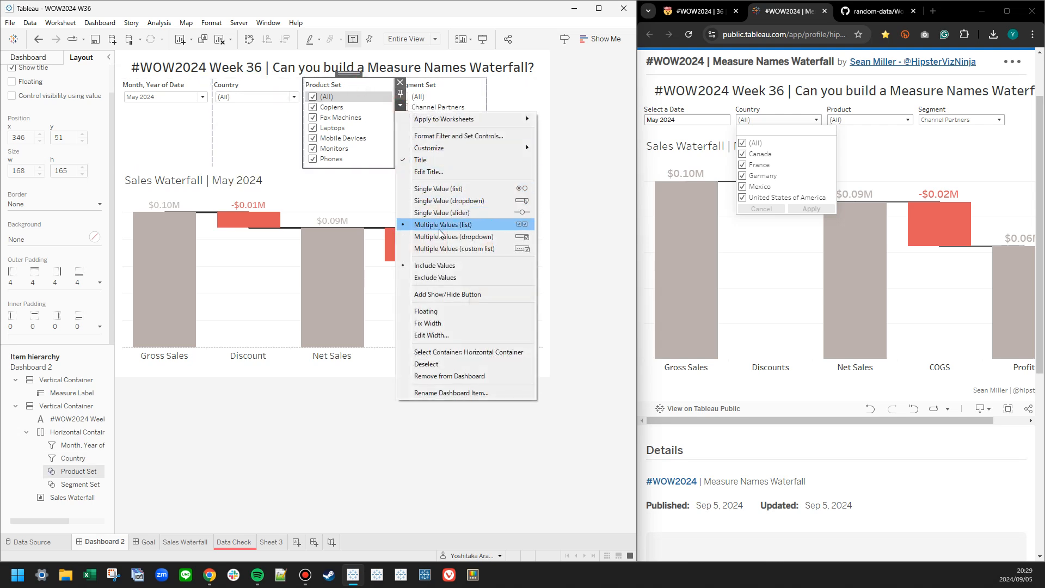
pyautogui.click(436, 222)
pyautogui.click(400, 104)
pyautogui.moveTo(517, 148)
pyautogui.click(591, 201)
# Show the Apply button on the Segment Set control and display it as a multiple-values dropdown.
pyautogui.click(475, 91)
pyautogui.click(492, 106)
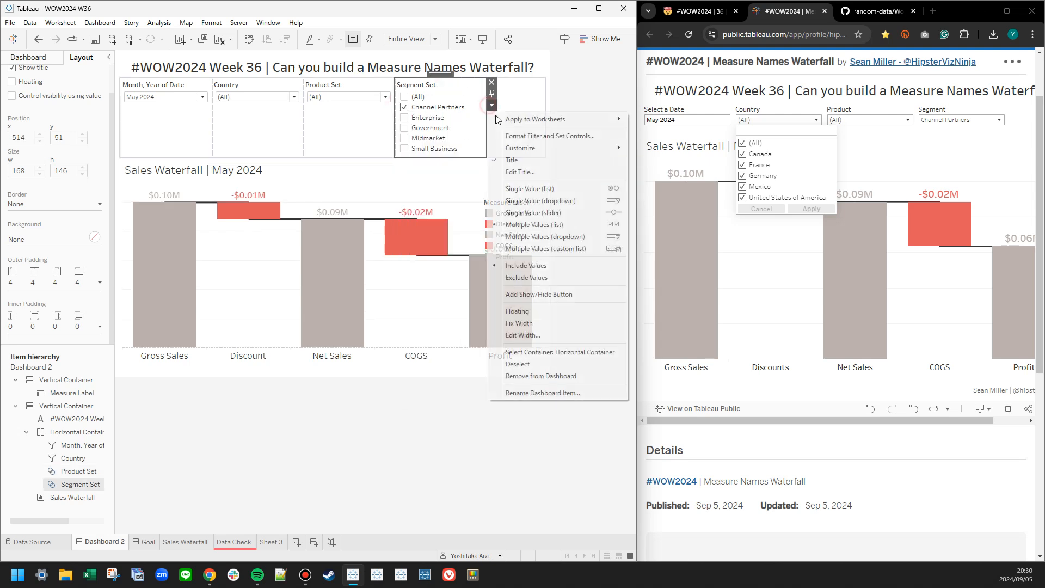
pyautogui.click(591, 201)
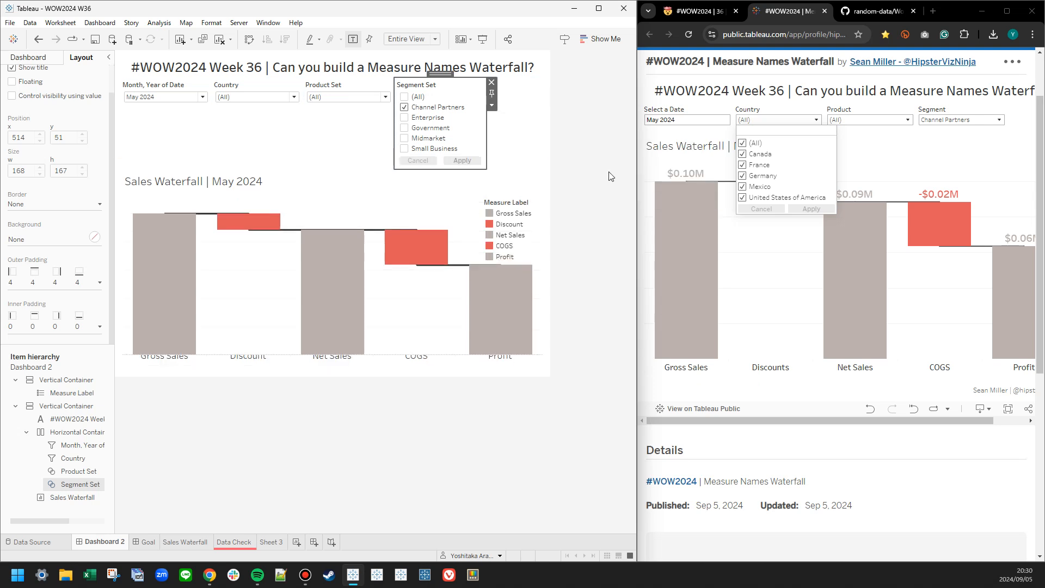
pyautogui.click(493, 107)
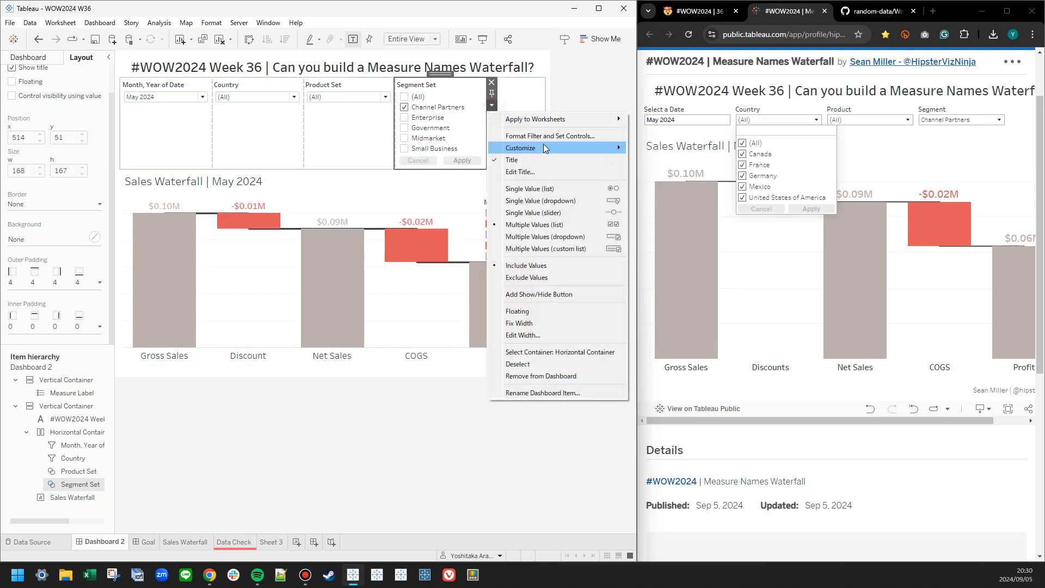
pyautogui.click(548, 236)
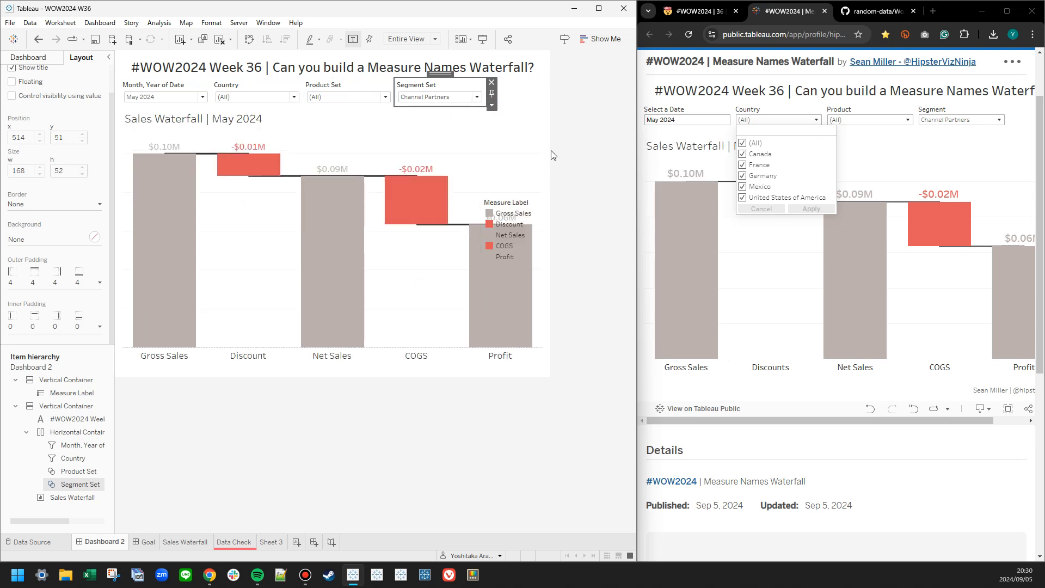
pyautogui.click(588, 125)
pyautogui.click(511, 102)
pyautogui.click(615, 114)
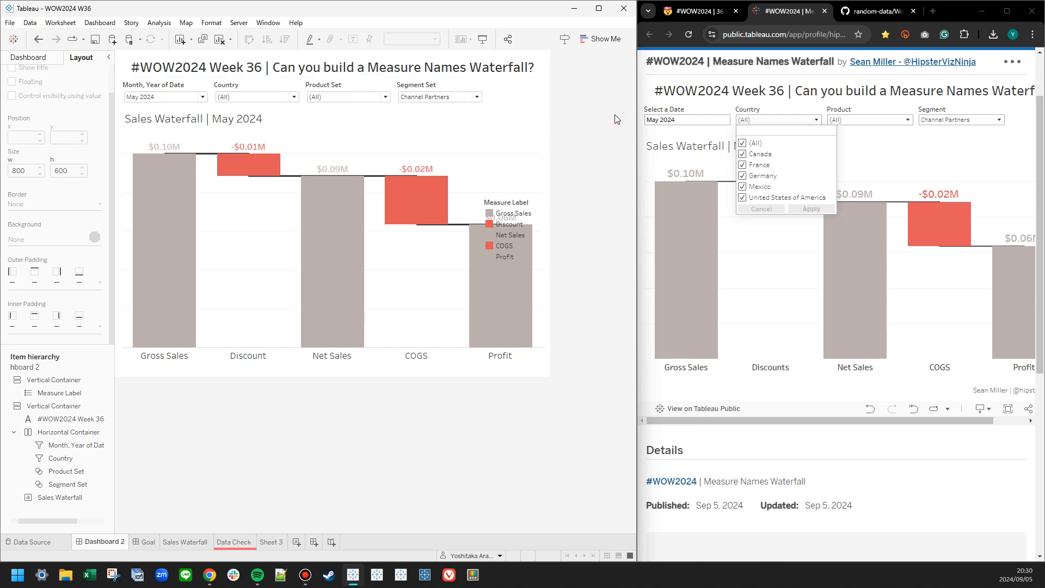
# Compare the filter row and layout of Dashboard 2 with the reference viz and the Goal dashboard.
pyautogui.moveTo(867, 421); pyautogui.dragTo(749, 407)
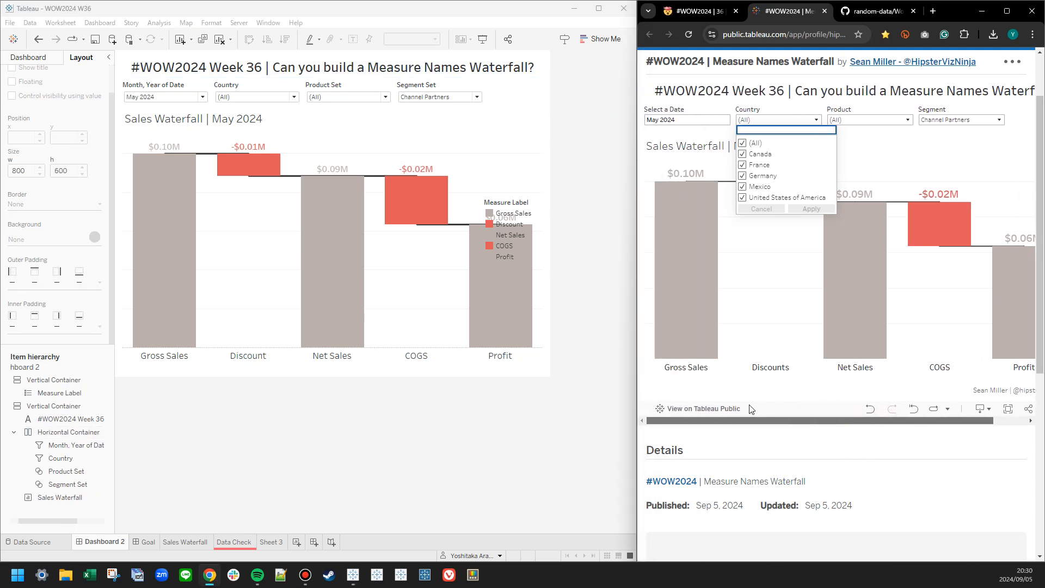
pyautogui.click(253, 98)
pyautogui.click(168, 437)
pyautogui.click(145, 543)
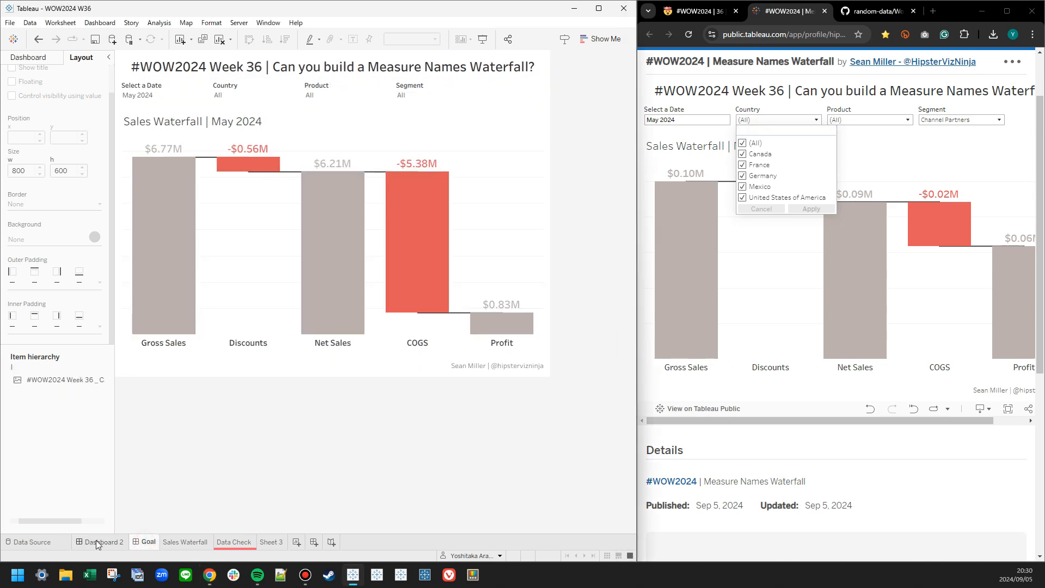
pyautogui.click(96, 540)
pyautogui.click(143, 542)
pyautogui.click(98, 542)
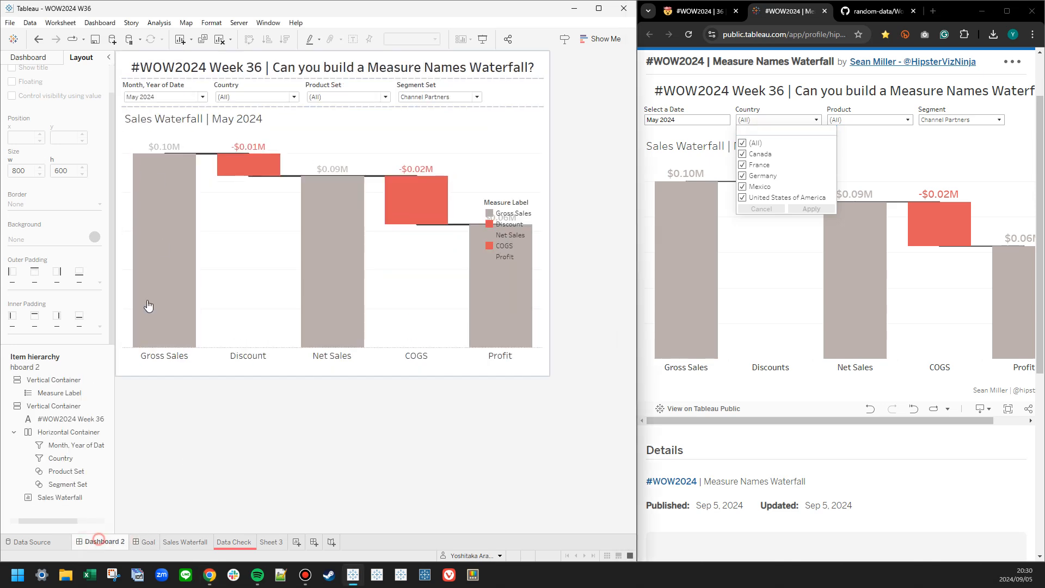
# Retitle the Month, Year of Date filter as "Select a Date".
pyautogui.click(162, 86)
pyautogui.doubleClick(162, 86)
pyautogui.hotkey('ctrl', 'a')
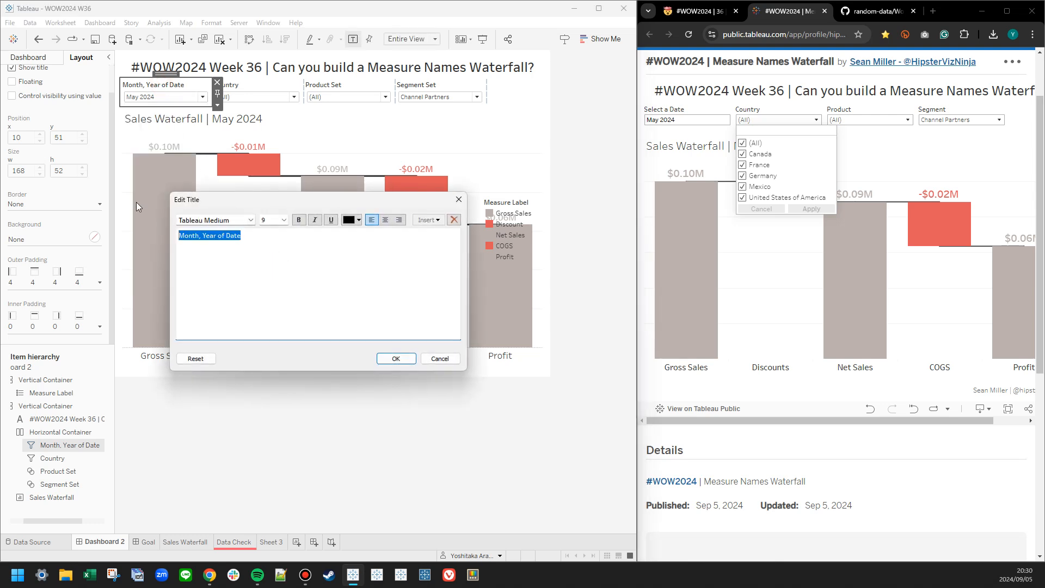
pyautogui.write('Select a Date')
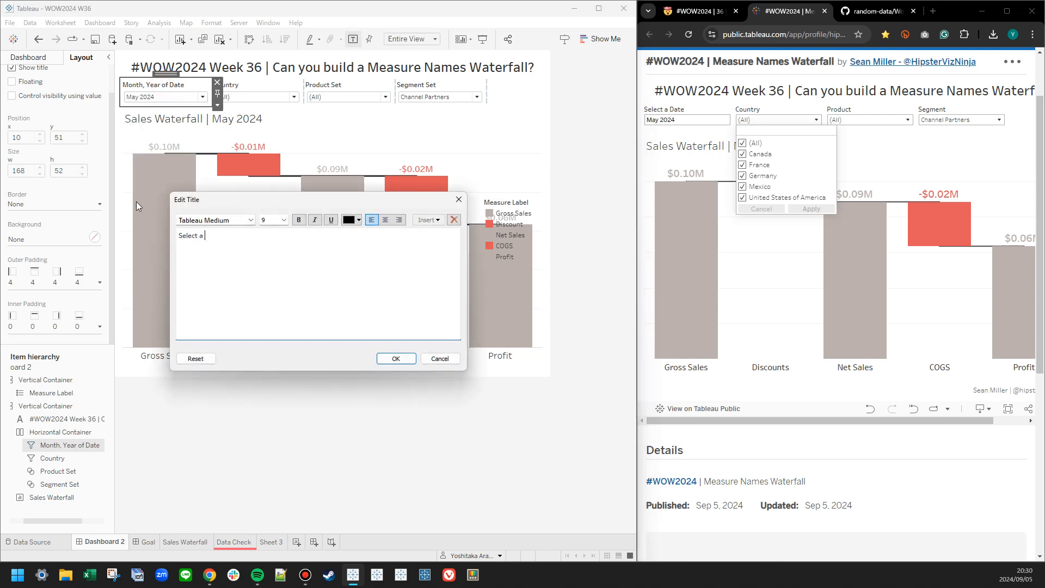
pyautogui.click(395, 358)
pyautogui.click(330, 444)
# Delete the floating vertical container together with the Measure Label legend inside it.
pyautogui.click(557, 231)
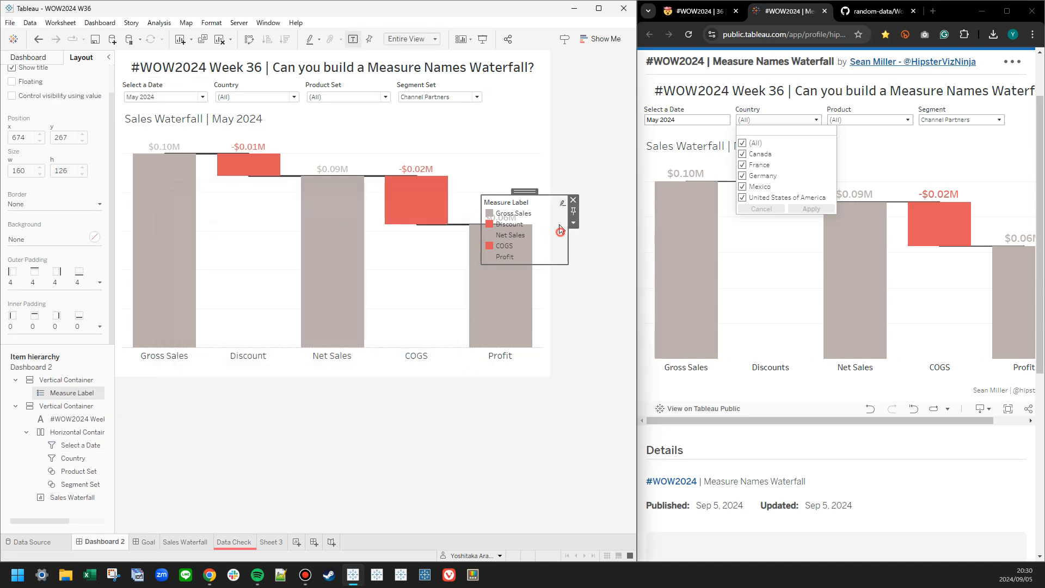
pyautogui.doubleClick(527, 192)
pyautogui.click(576, 200)
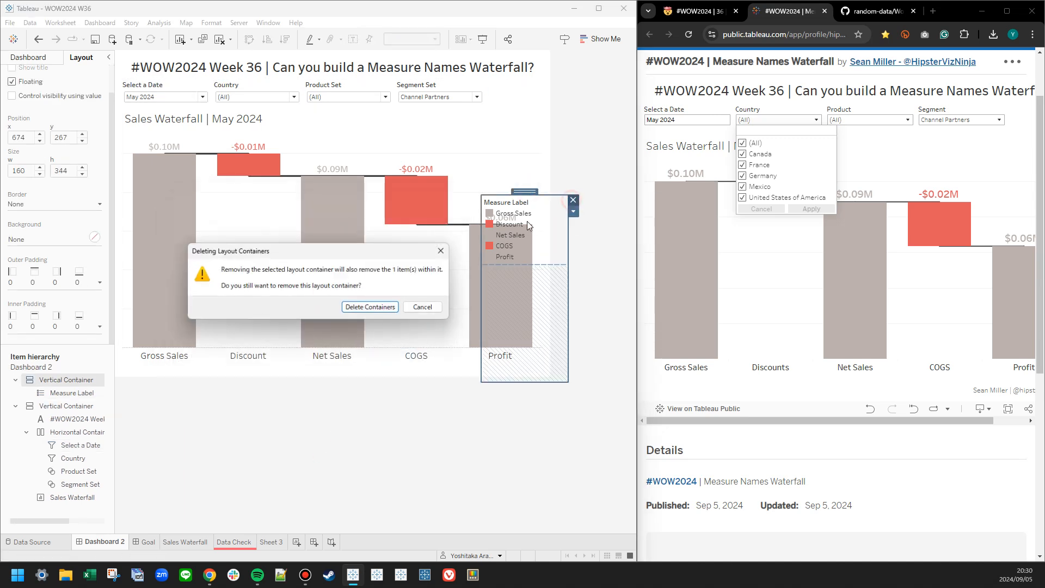
pyautogui.click(376, 307)
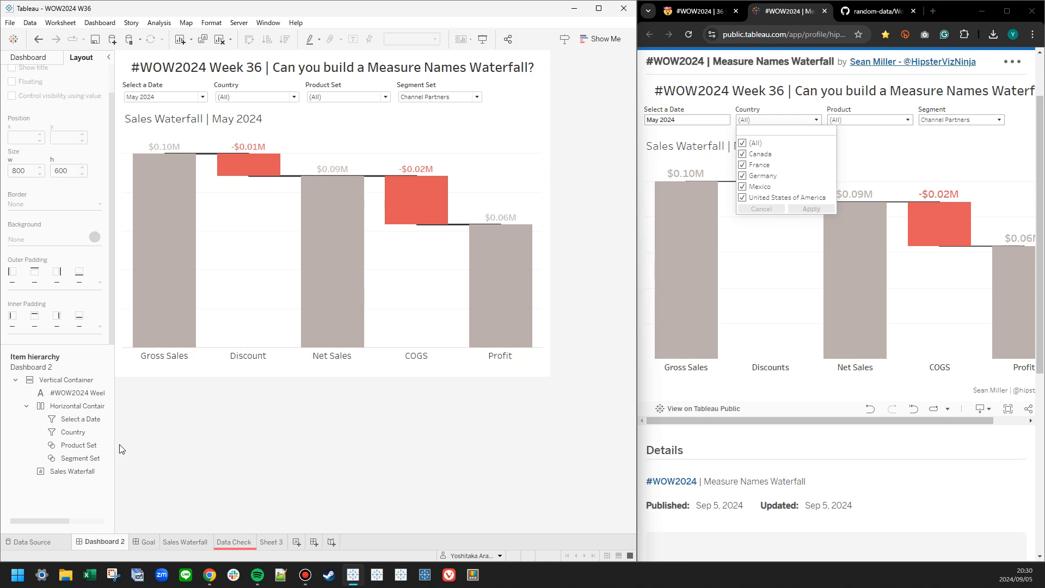
# Add a right-aligned text object below the waterfall reading "Challenge By:" followed by the challenge author's handle.
pyautogui.hscroll(2, 813, 430)
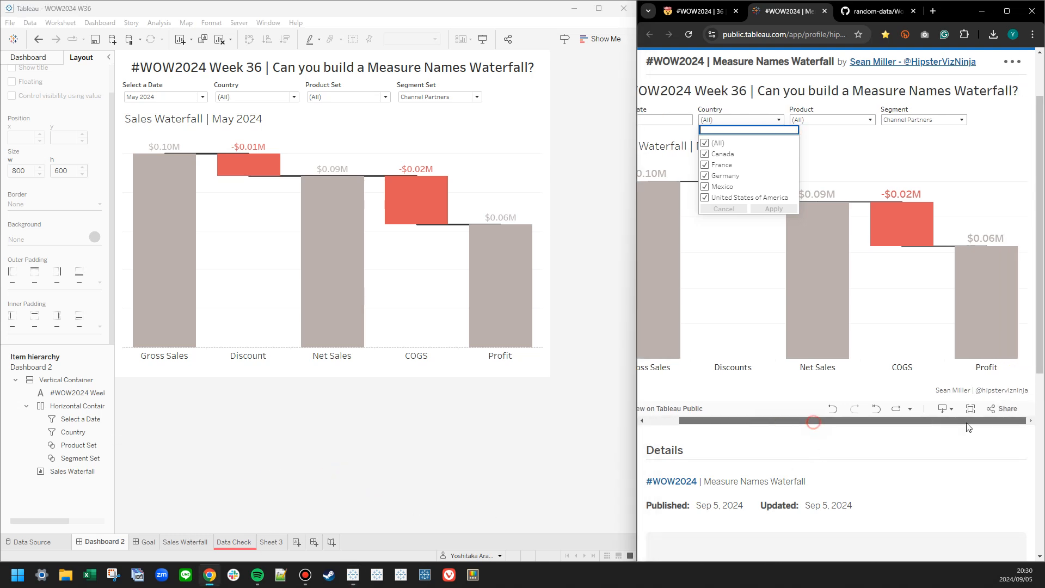
pyautogui.click(19, 64)
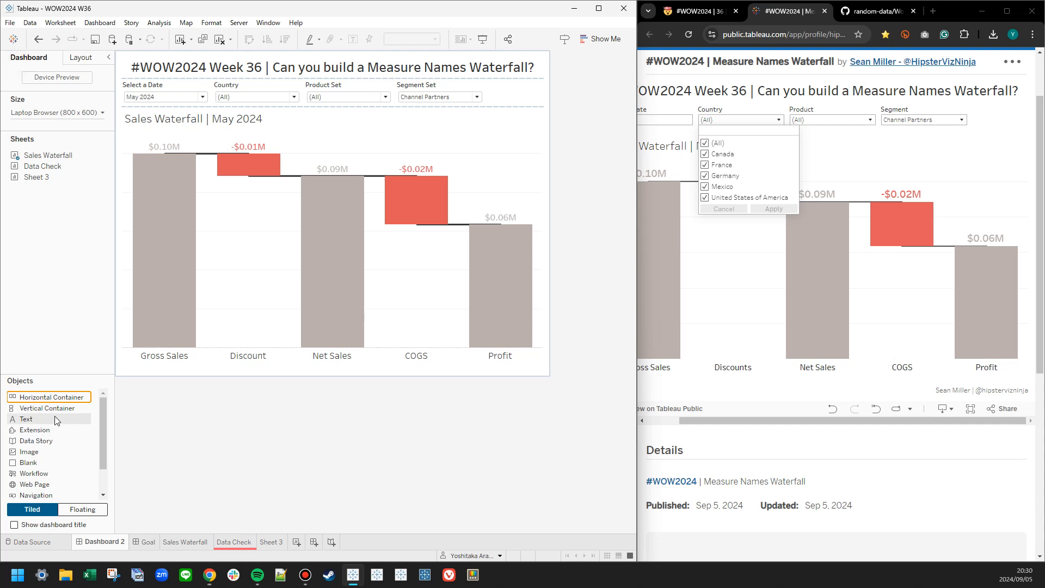
pyautogui.moveTo(27, 419); pyautogui.dragTo(323, 362)
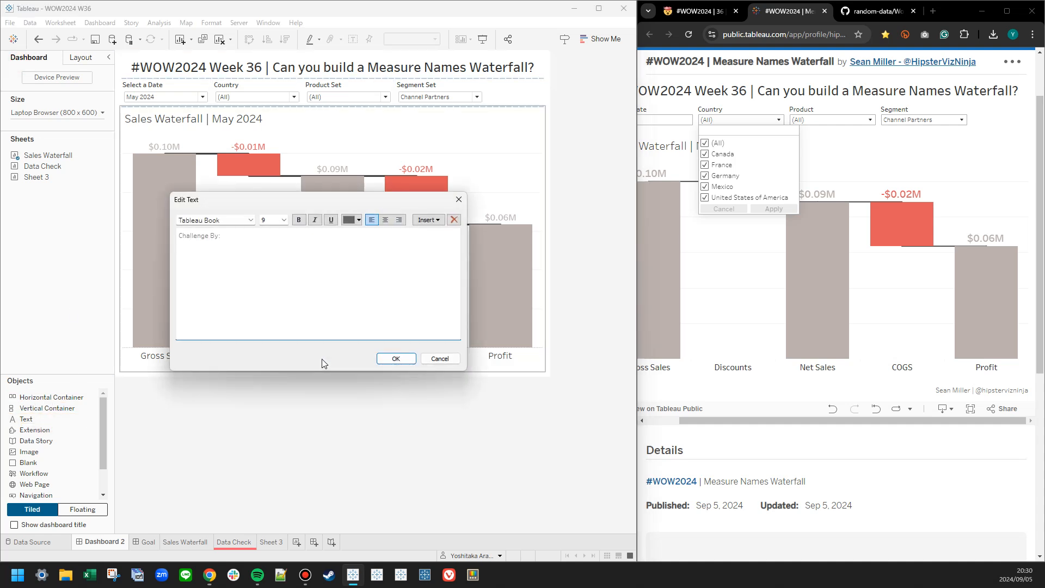
pyautogui.write('Challenge By: Se')
pyautogui.press('BackSpace')
pyautogui.press('BackSpace')
pyautogui.write('@hipstervizninja')
pyautogui.click(399, 219)
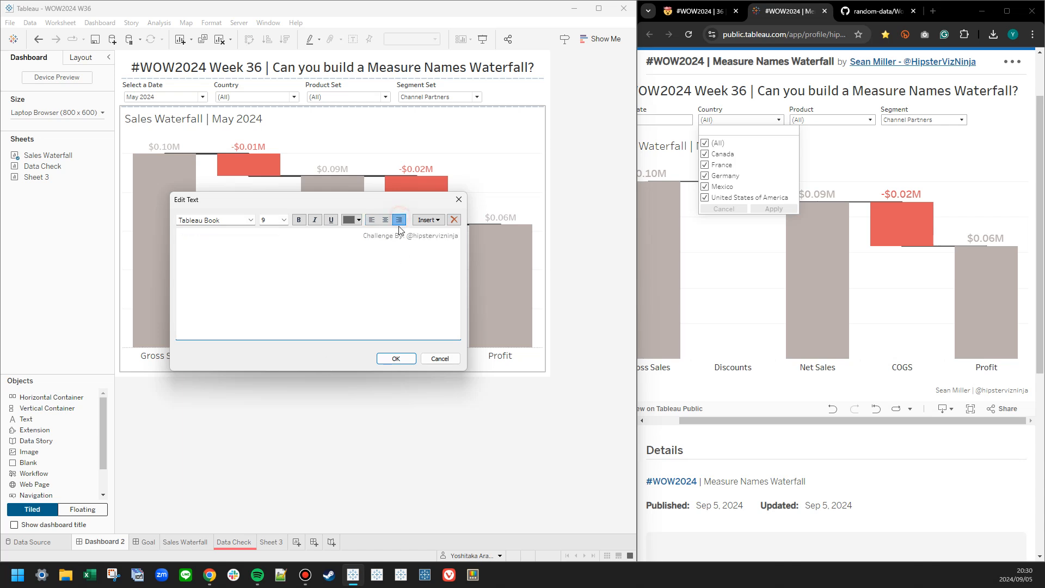
pyautogui.click(403, 359)
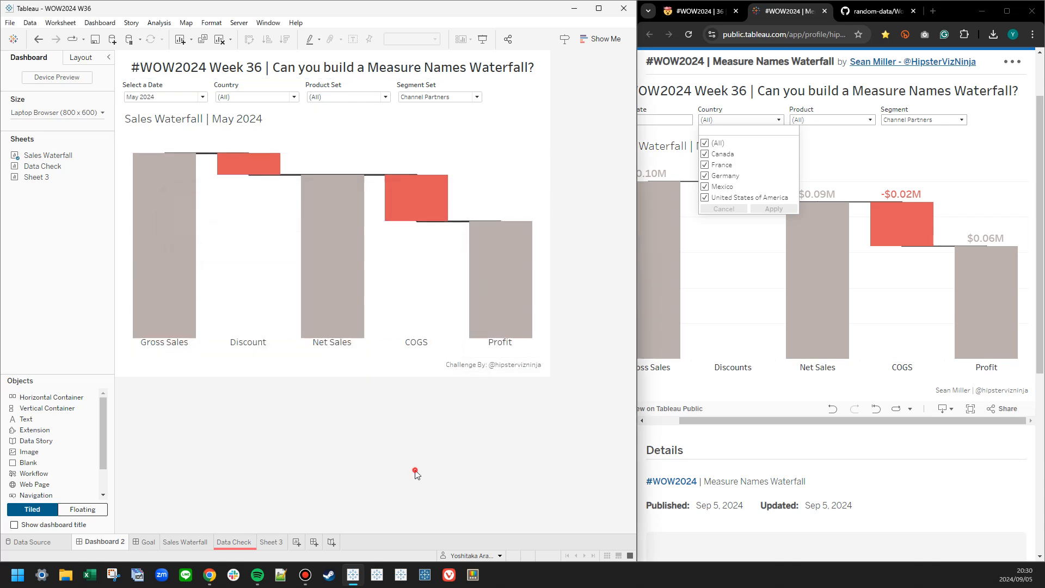
# Select all segments in the Segment Set control on Dashboard 2 and compare the waterfall with the Goal dashboard.
pyautogui.click(151, 544)
pyautogui.click(114, 545)
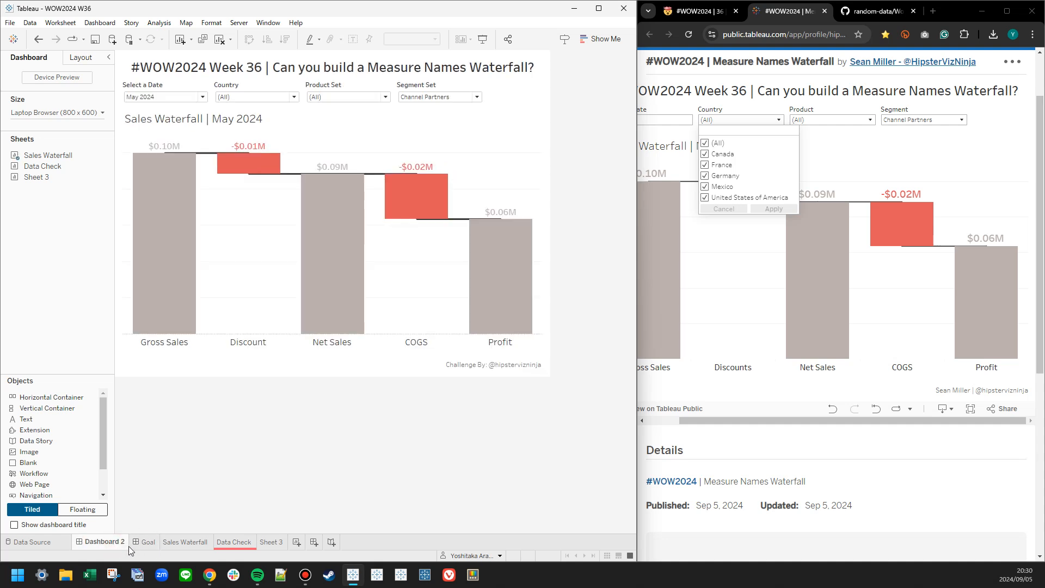
pyautogui.click(145, 543)
pyautogui.click(113, 544)
pyautogui.click(466, 96)
pyautogui.click(454, 98)
pyautogui.click(460, 182)
pyautogui.click(133, 545)
pyautogui.click(115, 543)
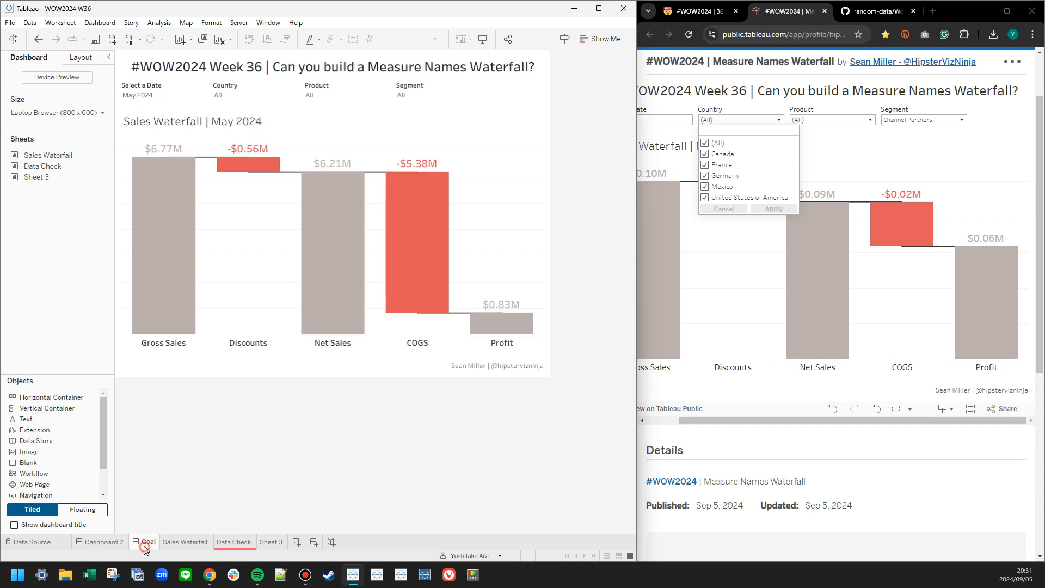
# On the Sales Waterfall sheet, set the font size of the Gantt bar mark labels to 14.
pyautogui.click(527, 240)
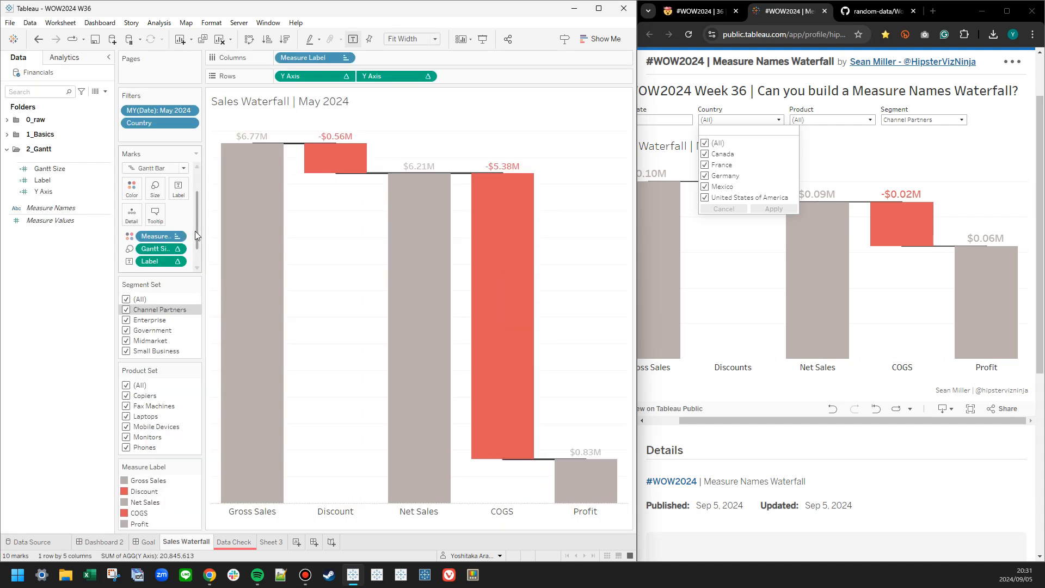
pyautogui.click(181, 192)
pyautogui.click(180, 190)
pyautogui.scroll(-1, 180, 195)
pyautogui.scroll(3, 179, 196)
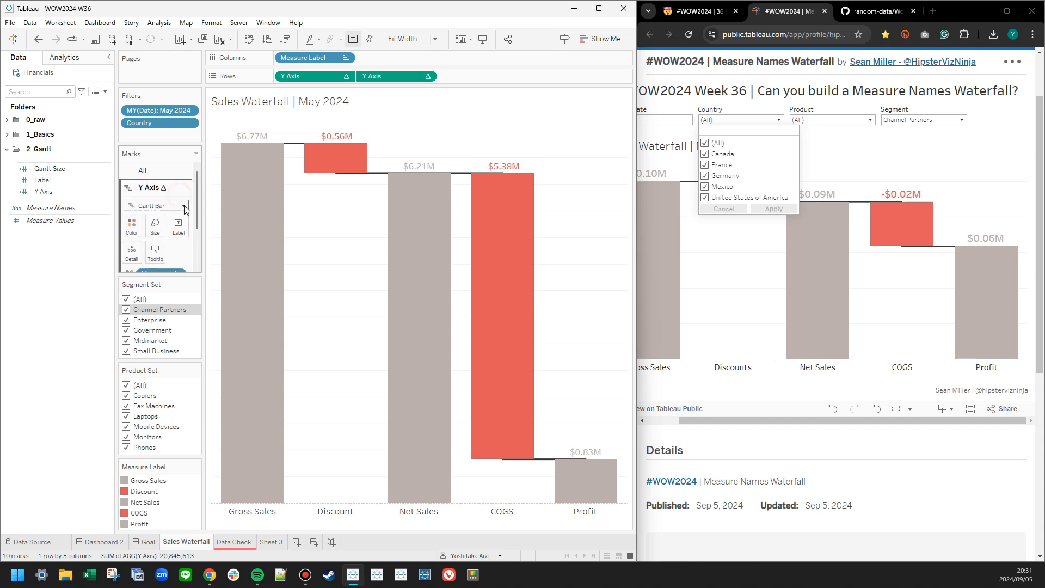
pyautogui.click(178, 226)
pyautogui.click(276, 298)
pyautogui.click(239, 327)
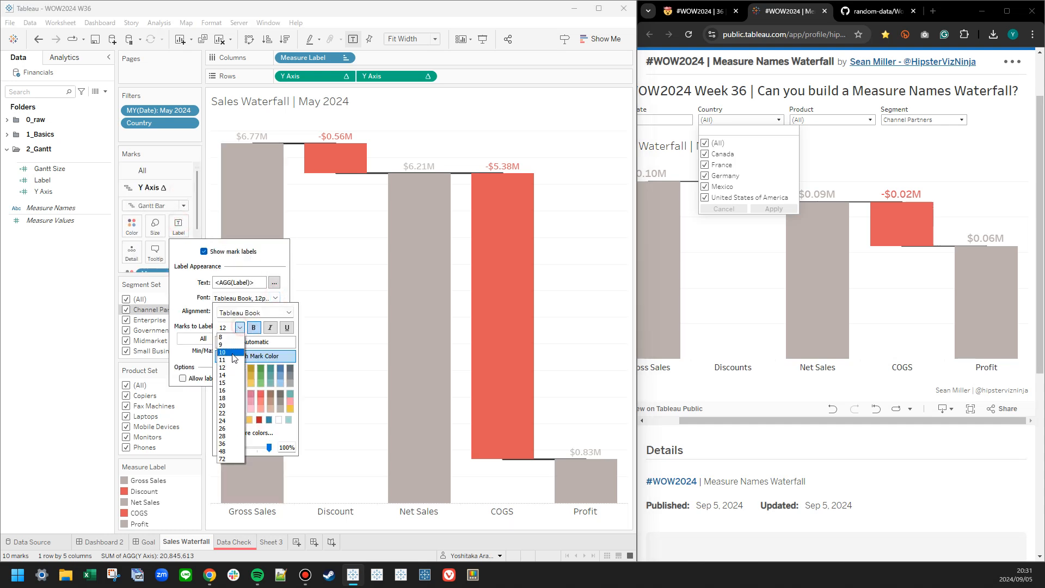
pyautogui.click(226, 376)
# Compare the header and label formatting of Dashboard 2's waterfall with the Goal dashboard.
pyautogui.click(121, 544)
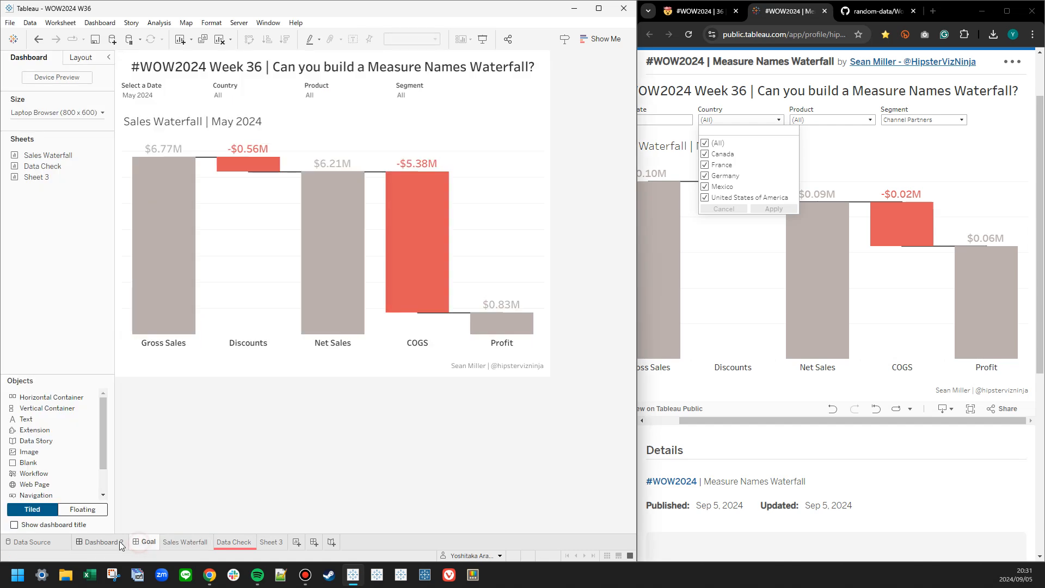
pyautogui.click(118, 542)
pyautogui.click(135, 544)
pyautogui.click(111, 540)
pyautogui.click(143, 543)
pyautogui.click(119, 543)
# Make the Measure Label headers on Dashboard 2's waterfall bold and compare them with the Goal dashboard.
pyautogui.rightClick(157, 343)
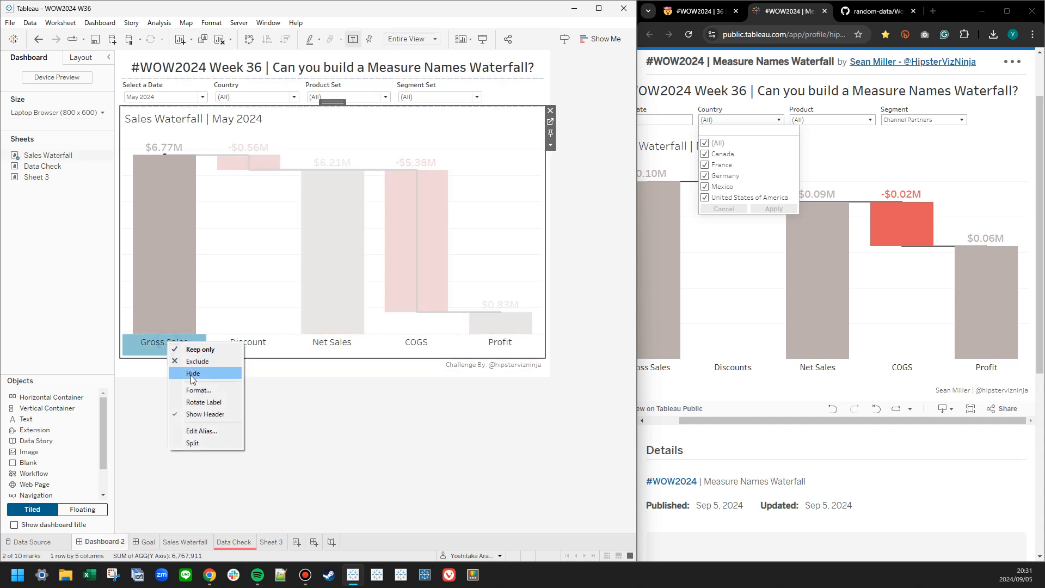
pyautogui.click(193, 386)
pyautogui.click(75, 127)
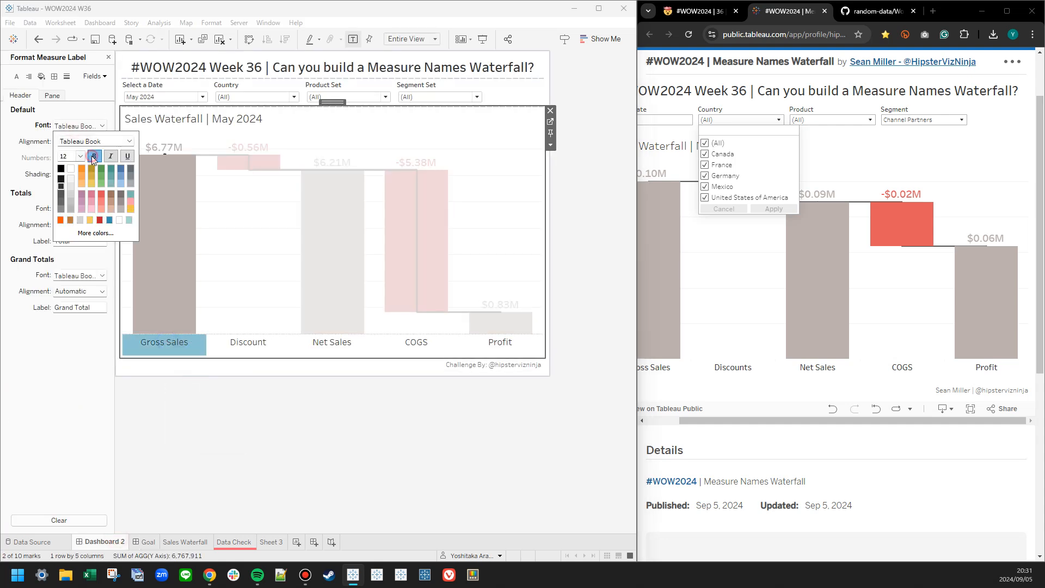
pyautogui.click(204, 440)
pyautogui.click(144, 550)
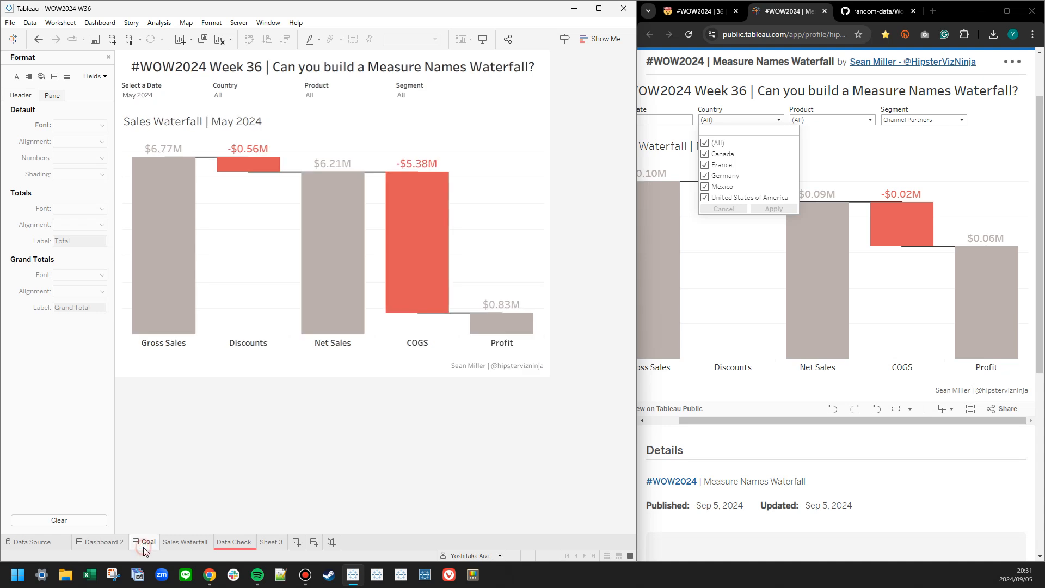
pyautogui.click(112, 543)
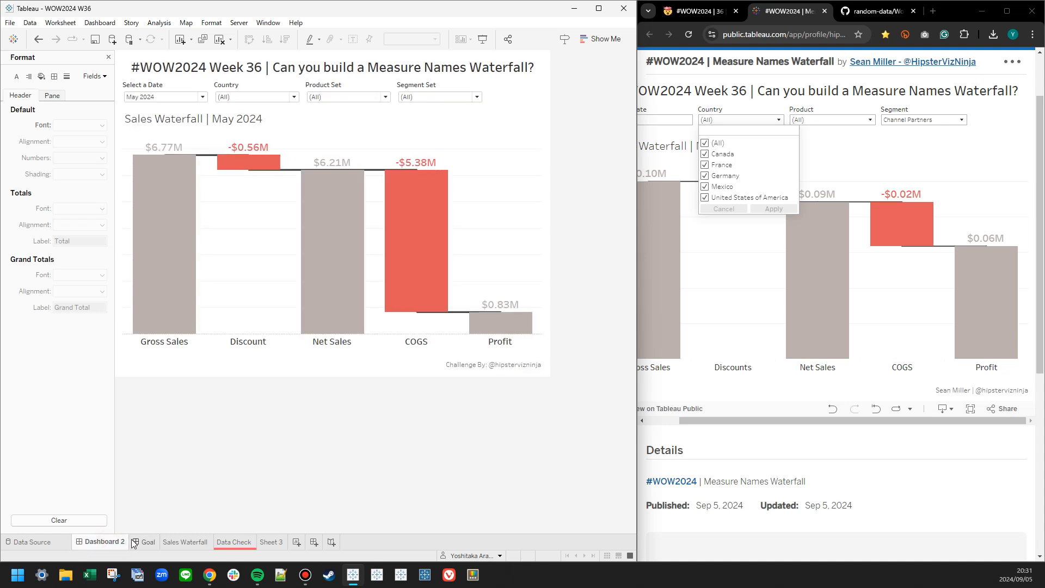
pyautogui.click(142, 545)
pyautogui.click(116, 542)
pyautogui.click(137, 543)
# Reduce the thickness of the Y Axis (2) connector line on the Sales Waterfall sheet and check it against the Goal dashboard.
pyautogui.click(185, 542)
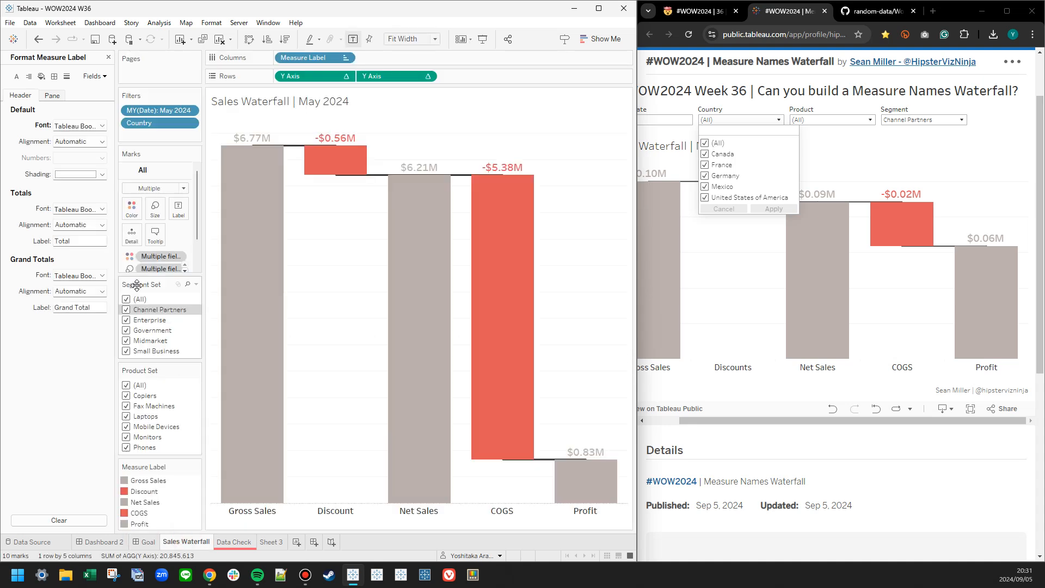
pyautogui.click(156, 263)
pyautogui.click(155, 206)
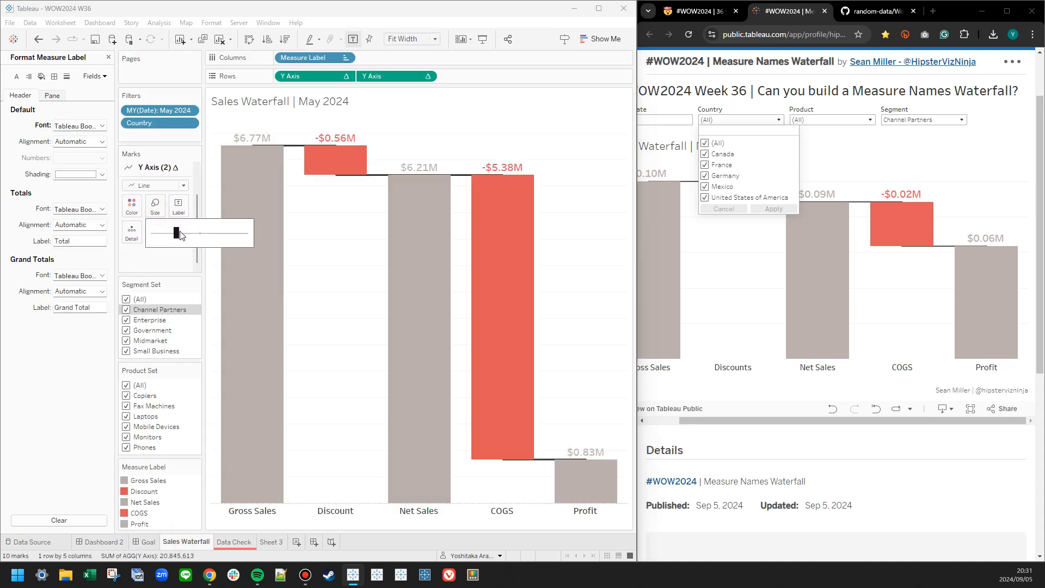
pyautogui.moveTo(173, 238)
pyautogui.mouseDown()
pyautogui.moveTo(138, 240)
pyautogui.moveTo(157, 235)
pyautogui.mouseUp()
pyautogui.click(99, 541)
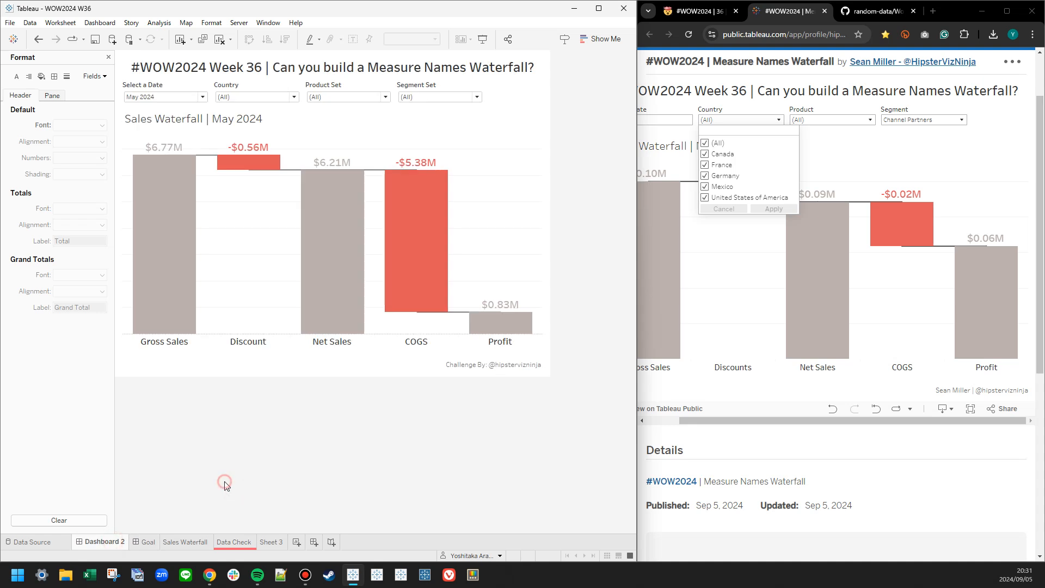
pyautogui.click(146, 541)
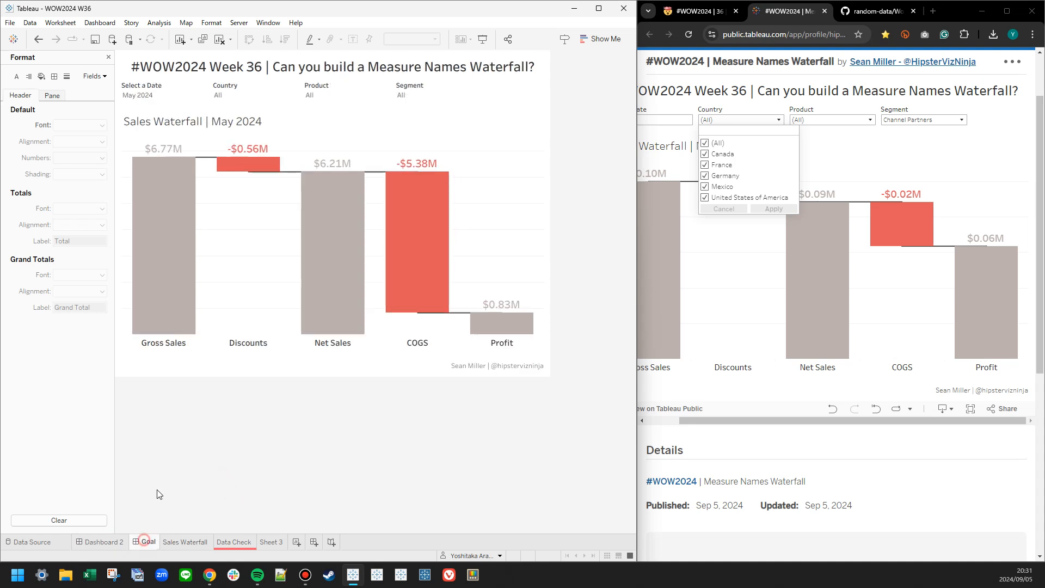
pyautogui.click(170, 542)
pyautogui.click(135, 206)
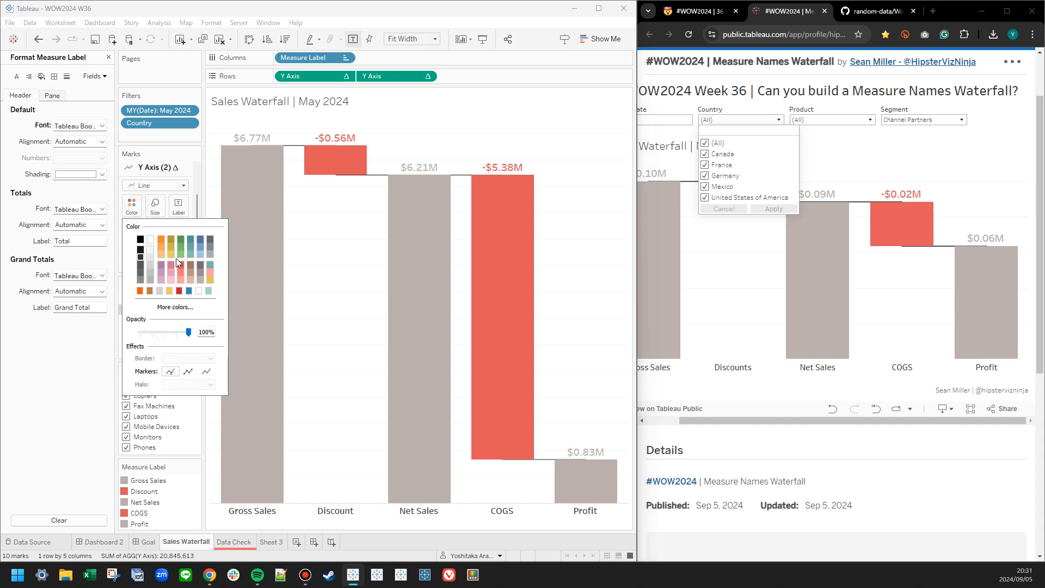
pyautogui.click(156, 206)
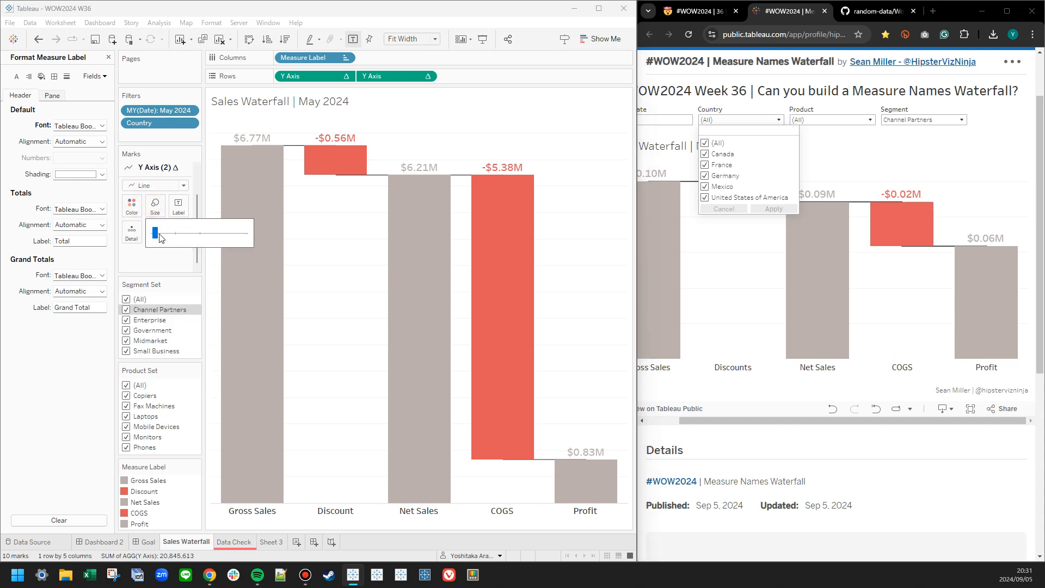
pyautogui.click(103, 541)
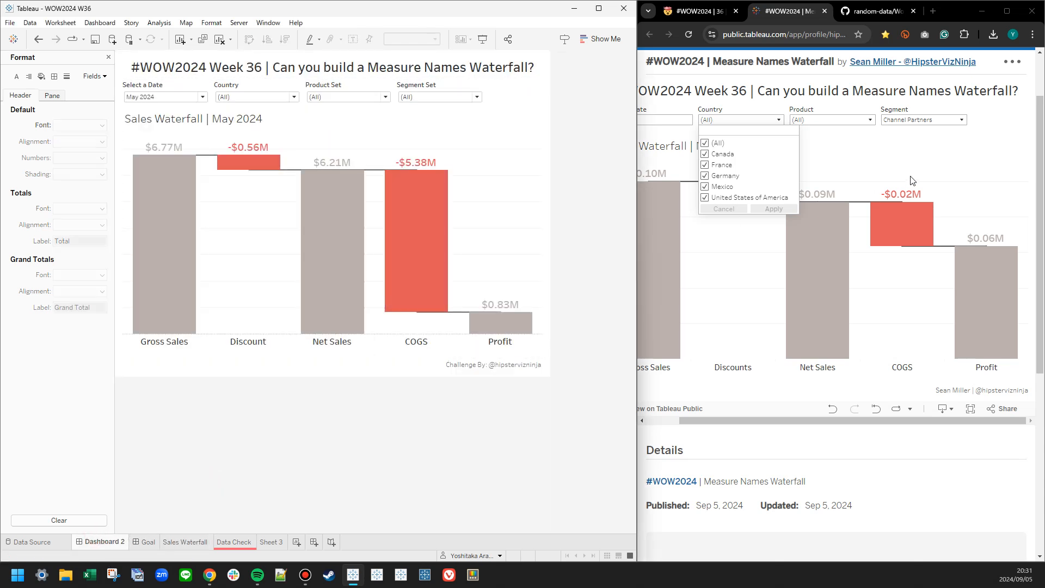
# Limit the Segment Set control on Dashboard 2 to Channel Partners only.
pyautogui.click(908, 155)
pyautogui.click(438, 97)
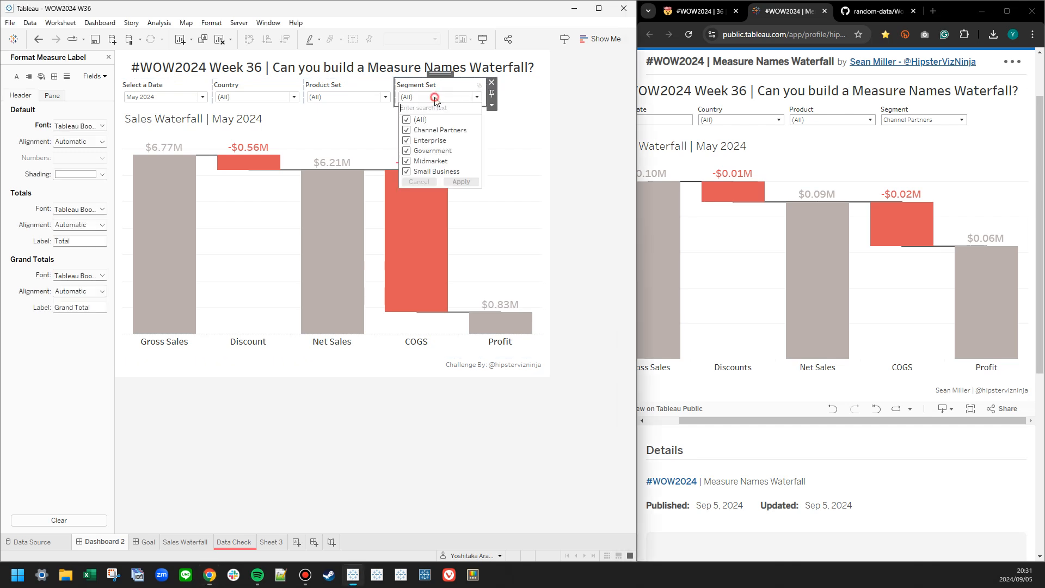
pyautogui.click(410, 119)
pyautogui.click(406, 130)
pyautogui.click(460, 182)
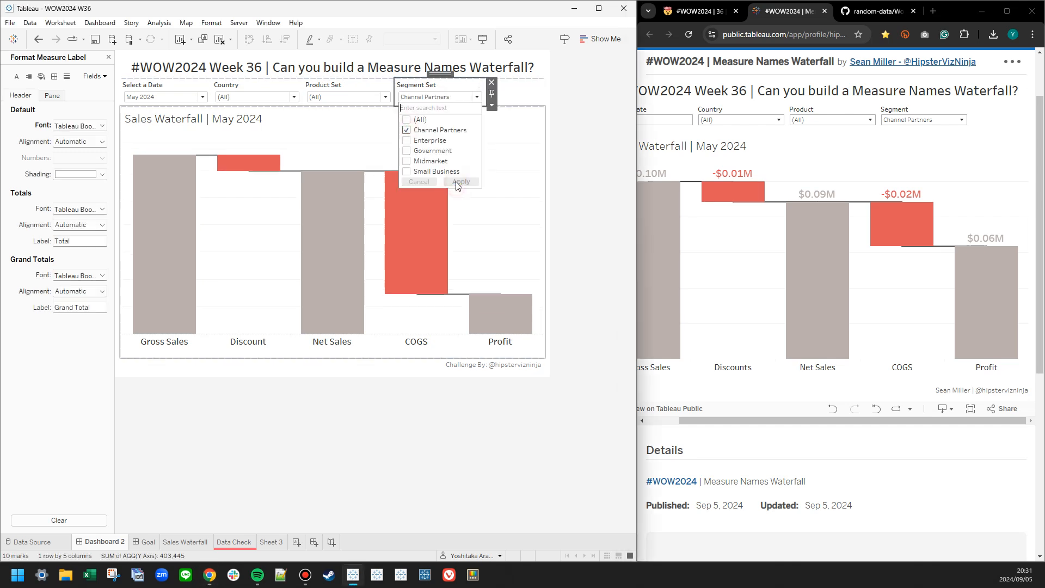
pyautogui.click(597, 159)
# In the published reference viz in the browser, filter Country to Canada and France.
pyautogui.moveTo(713, 420); pyautogui.dragTo(681, 419)
pyautogui.click(765, 121)
pyautogui.click(743, 142)
pyautogui.click(746, 154)
pyautogui.click(746, 165)
pyautogui.click(796, 210)
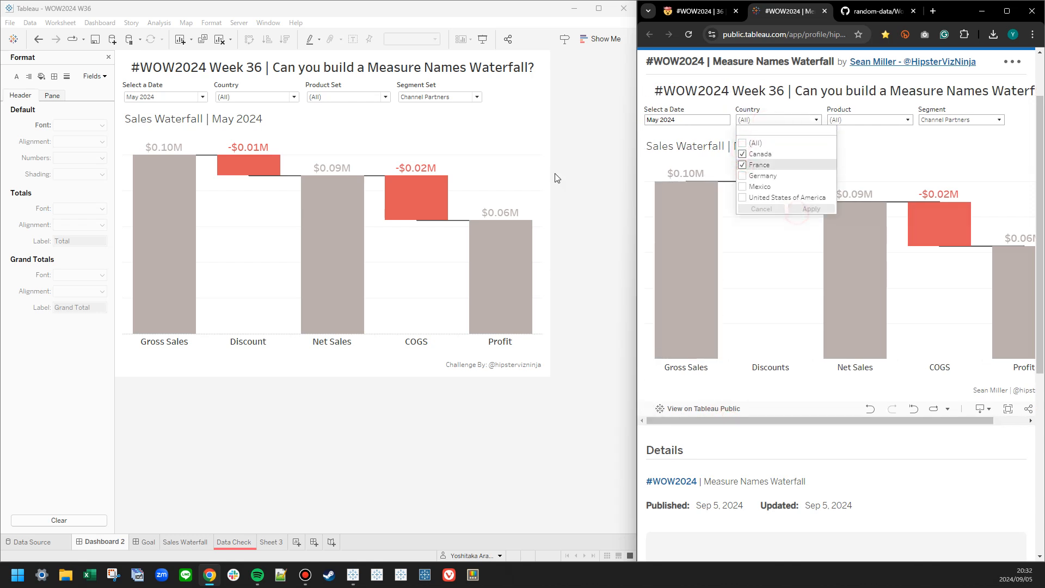
# Filter Country on Tableau's Dashboard 2 to Canada and France, and compare the waterfall with the published viz.
pyautogui.click(264, 98)
pyautogui.click(223, 119)
pyautogui.click(223, 130)
pyautogui.click(223, 140)
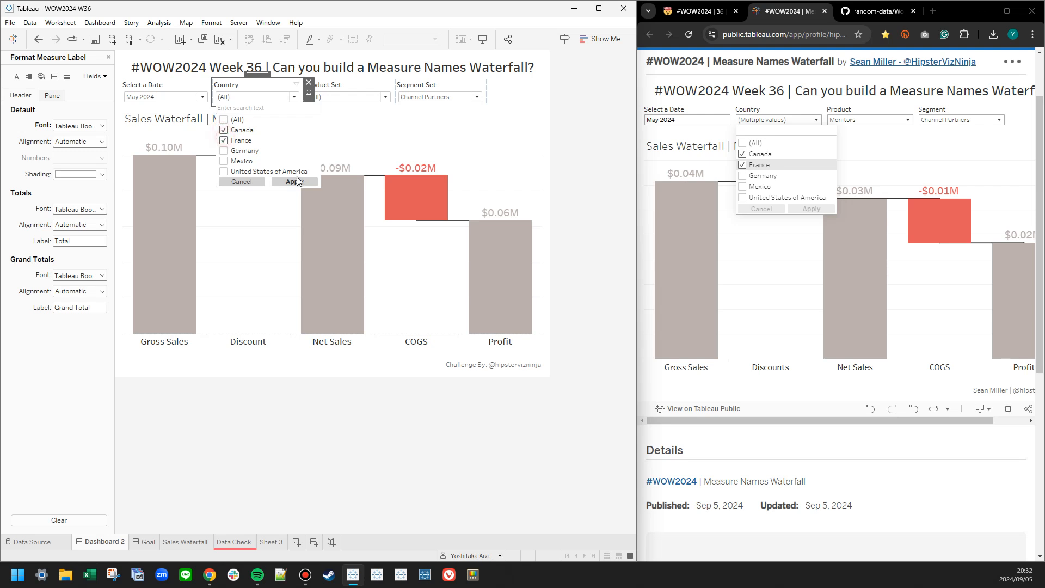
pyautogui.click(295, 182)
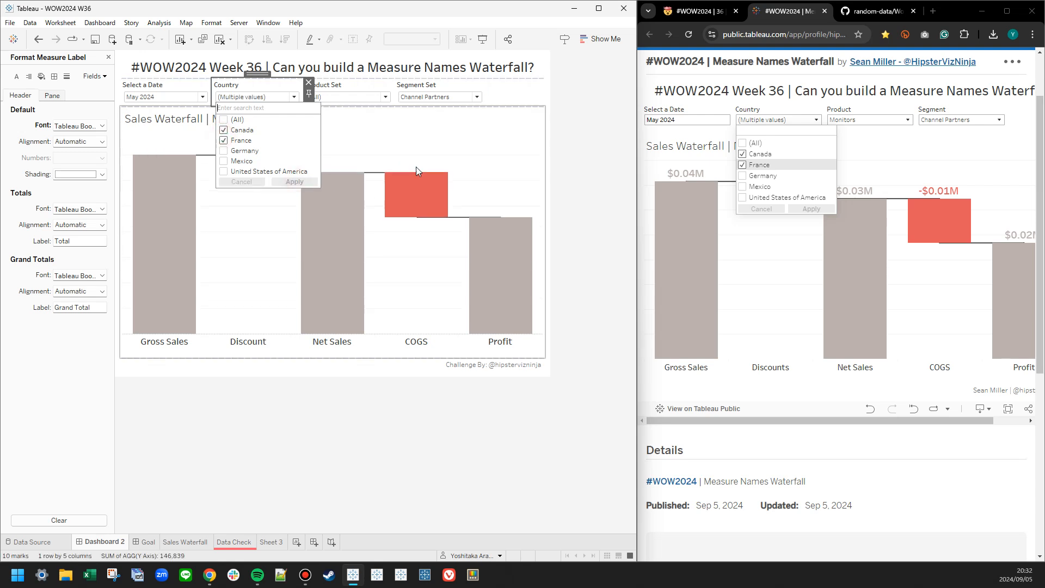
pyautogui.click(905, 162)
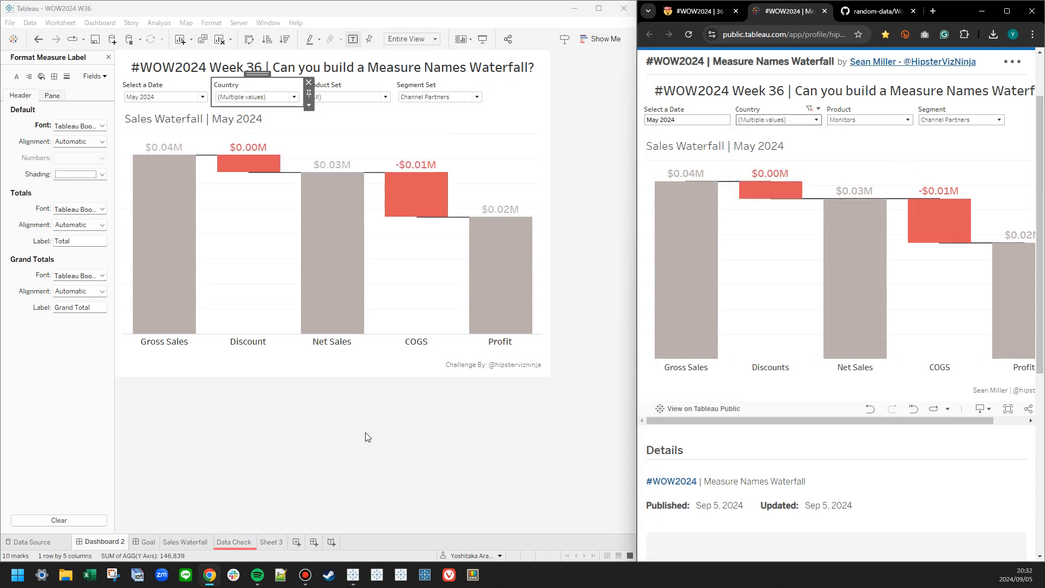
# Limit the Product Set on Dashboard 2 to Fax Machines, Laptops and Mobile Devices.
pyautogui.click(385, 97)
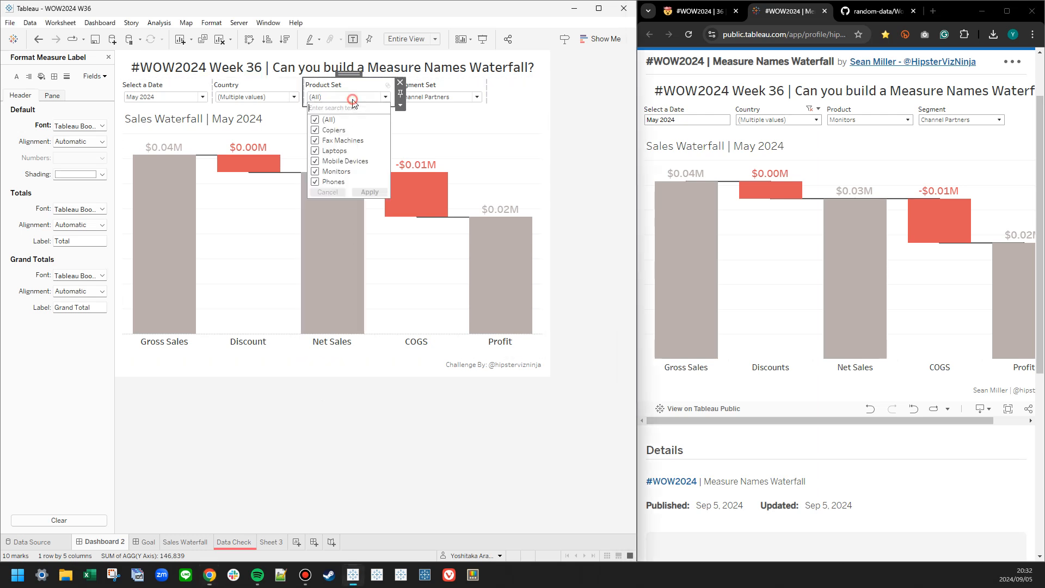
pyautogui.click(315, 119)
pyautogui.click(315, 140)
pyautogui.click(314, 150)
pyautogui.click(315, 160)
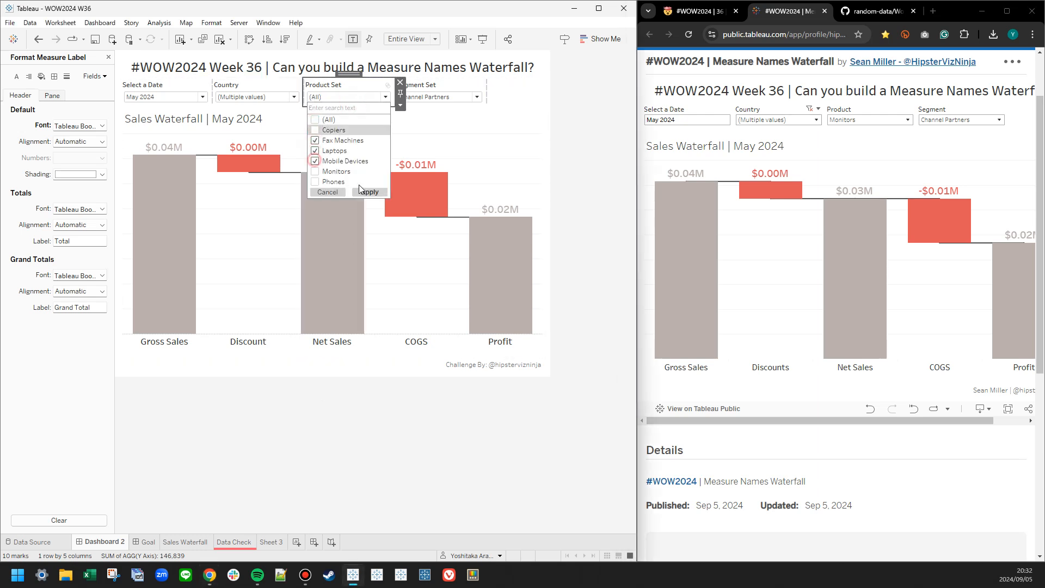
pyautogui.click(370, 192)
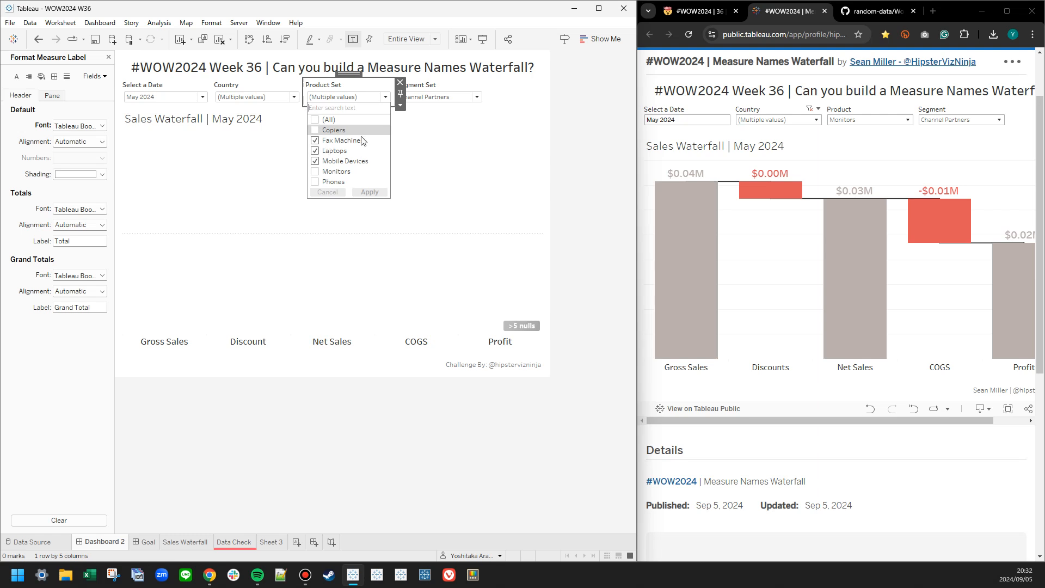
pyautogui.click(442, 126)
# Check the Product choices offered in the published viz and limit Dashboard 2's Product Set to Monitors.
pyautogui.click(872, 120)
pyautogui.click(876, 121)
pyautogui.click(876, 121)
pyautogui.click(386, 97)
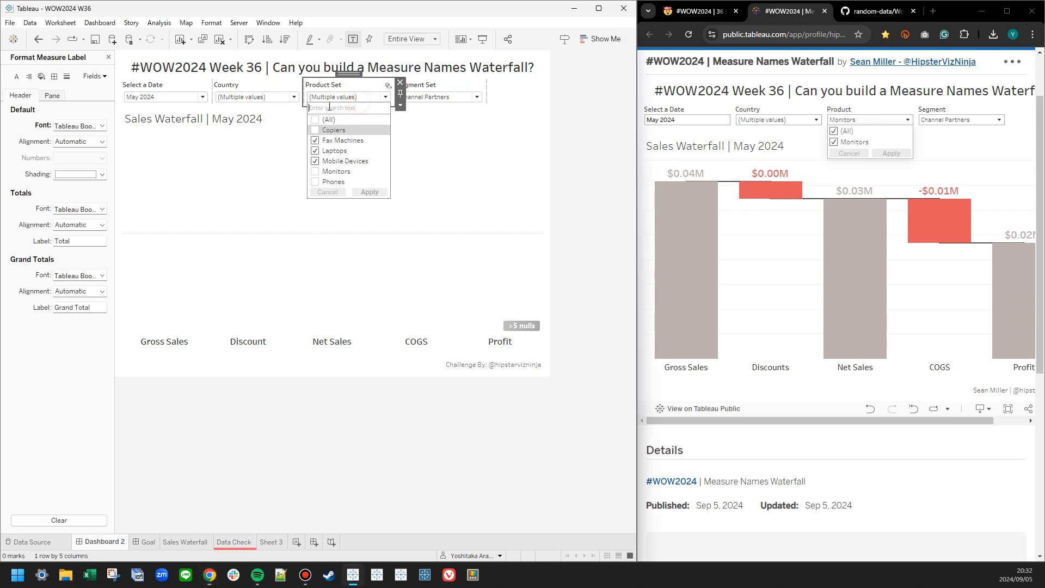
pyautogui.click(315, 161)
pyautogui.click(315, 151)
pyautogui.click(315, 140)
pyautogui.click(315, 130)
pyautogui.click(316, 182)
pyautogui.click(370, 192)
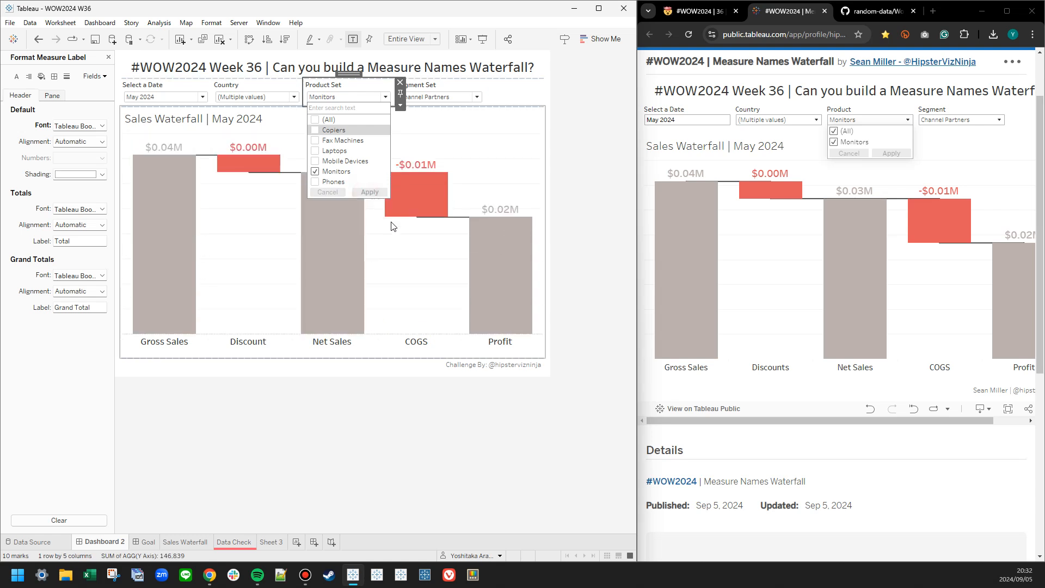
pyautogui.click(608, 202)
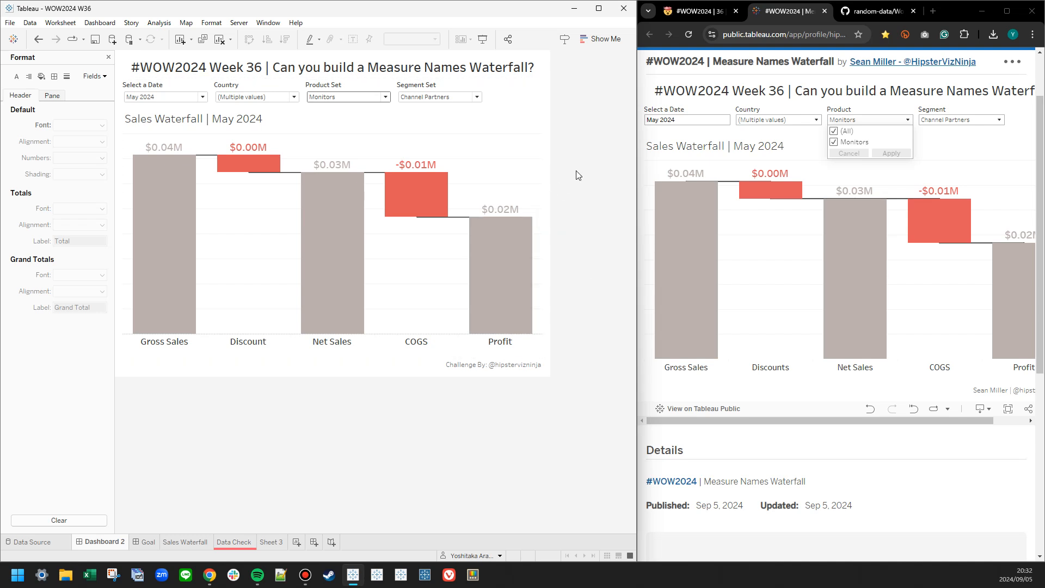
# Review the choices offered by the Product Set and Segment Set controls on Dashboard 2.
pyautogui.click(372, 104)
pyautogui.click(370, 98)
pyautogui.click(585, 105)
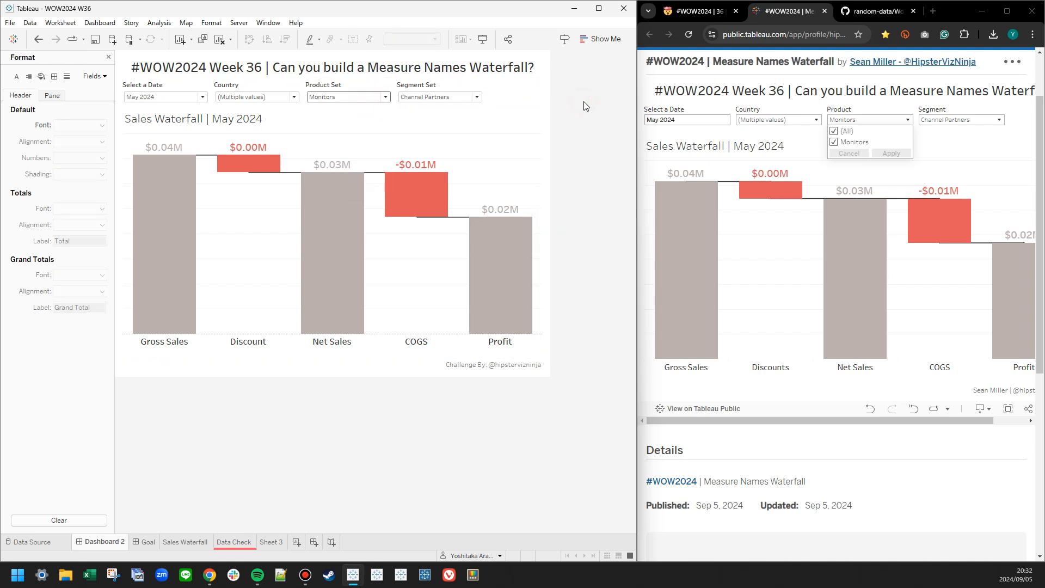
pyautogui.click(444, 97)
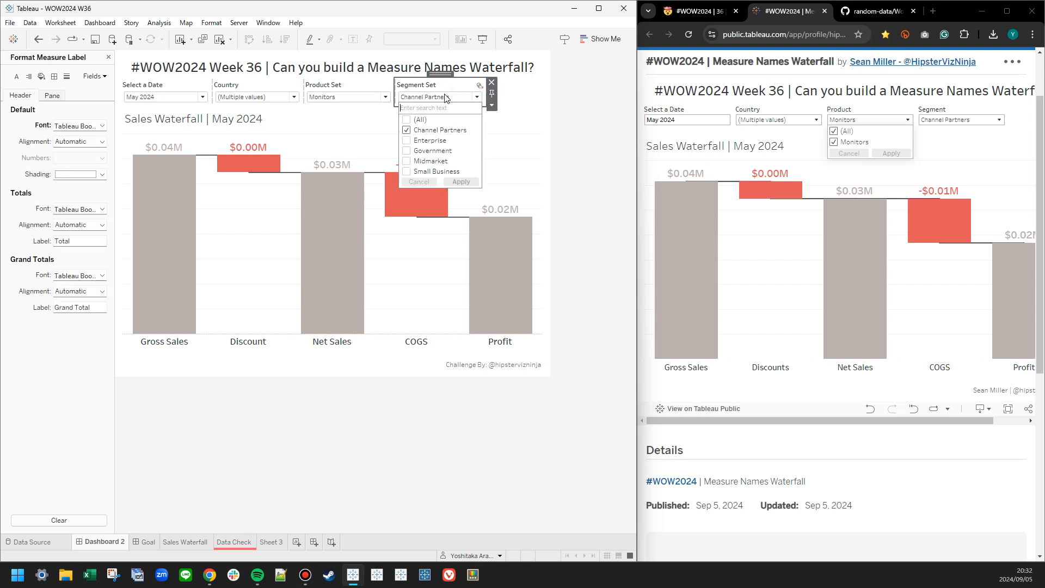
pyautogui.click(445, 98)
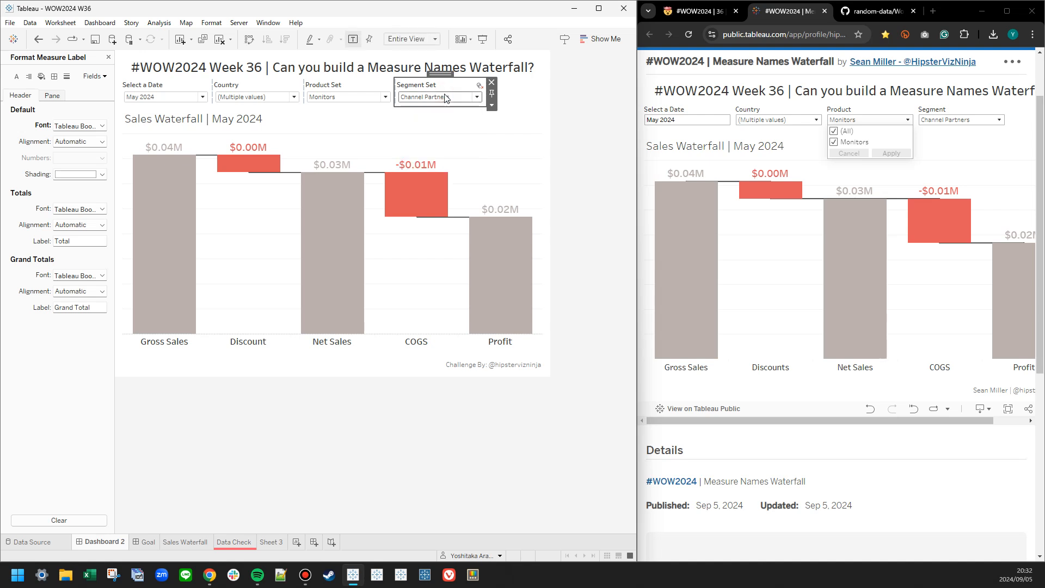
pyautogui.click(348, 501)
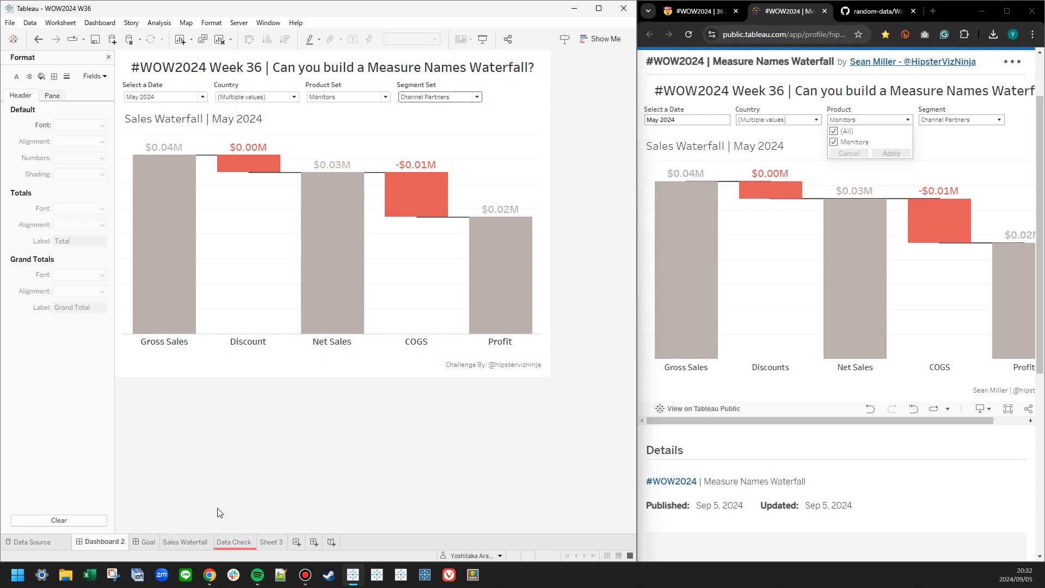
# On the Sales Waterfall sheet, close the formatting options and show the fields of the 1_Basics folder instead of 2_Gantt.
pyautogui.click(191, 542)
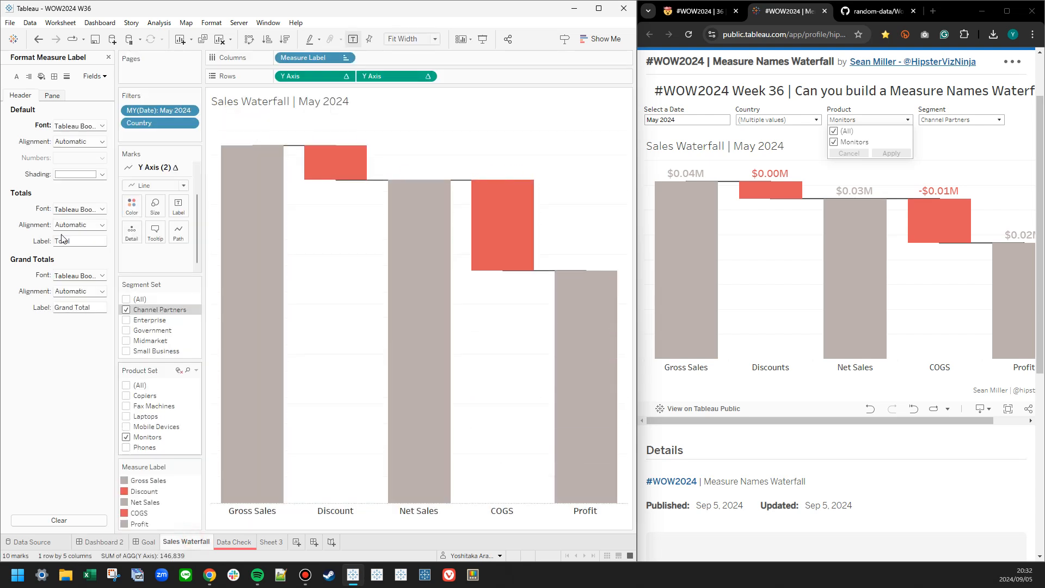
pyautogui.click(108, 57)
pyautogui.click(49, 277)
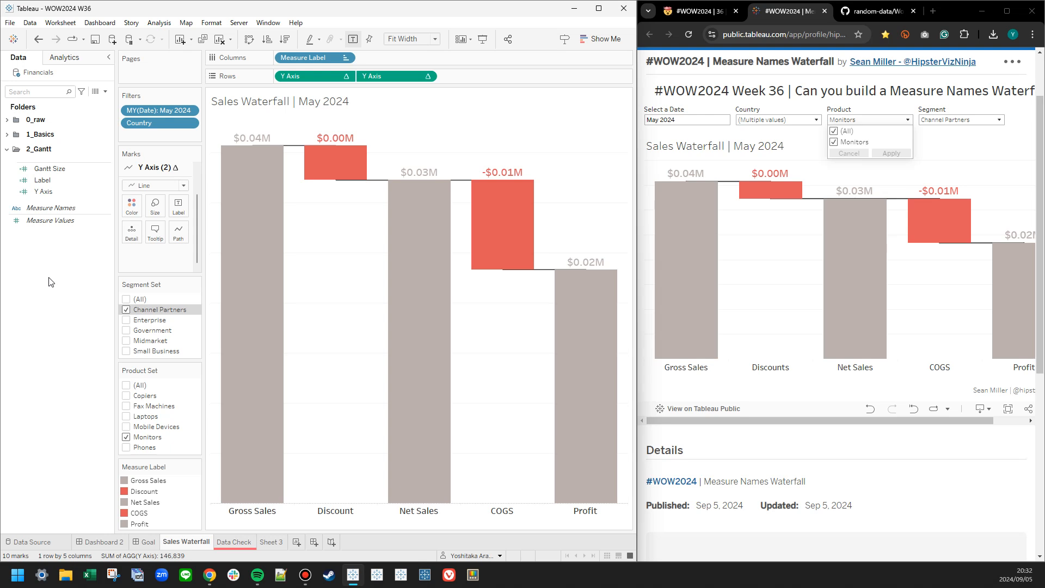
pyautogui.click(7, 149)
pyautogui.click(5, 135)
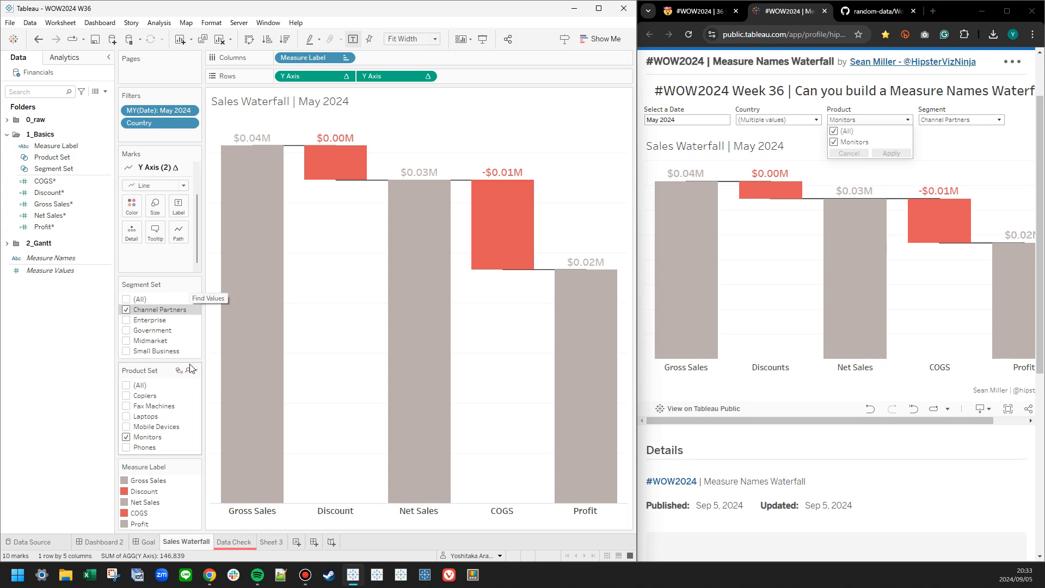
# Look over the segment and product listings on Data Check and Sheet 3, and return to Dashboard 2.
pyautogui.click(264, 541)
pyautogui.click(251, 542)
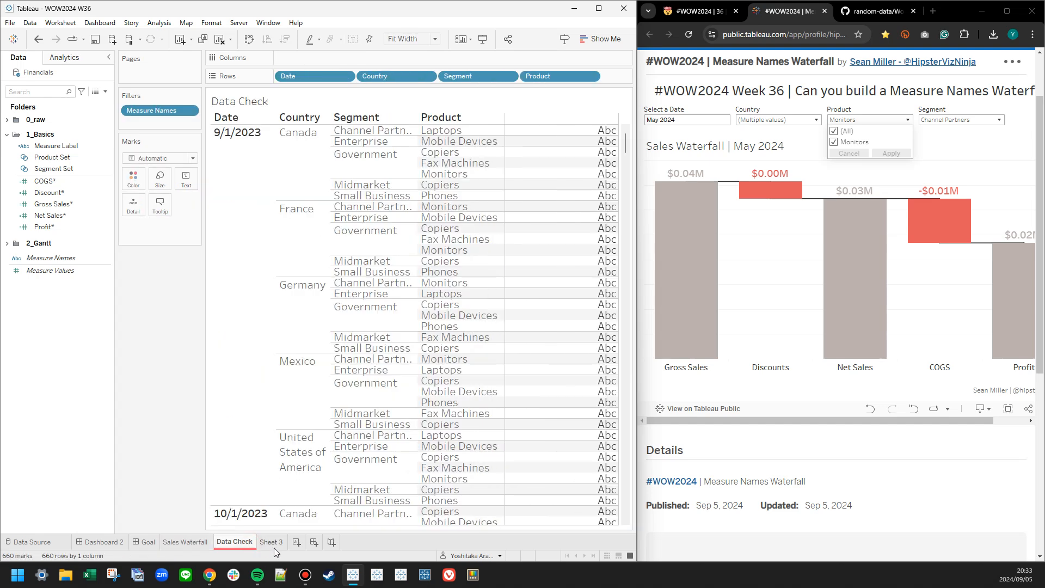
pyautogui.click(270, 546)
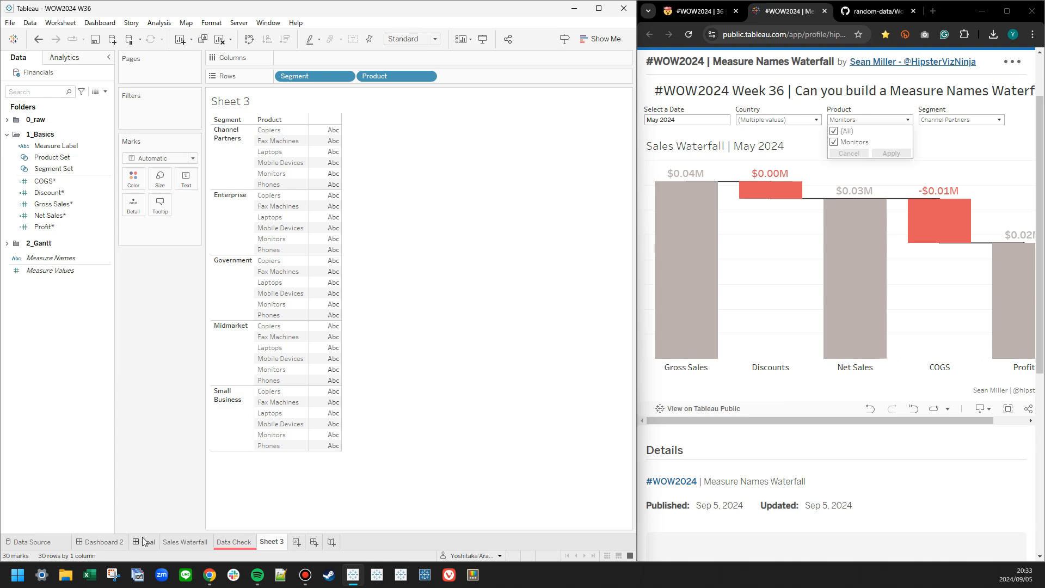
pyautogui.click(116, 540)
pyautogui.click(152, 544)
pyautogui.click(111, 540)
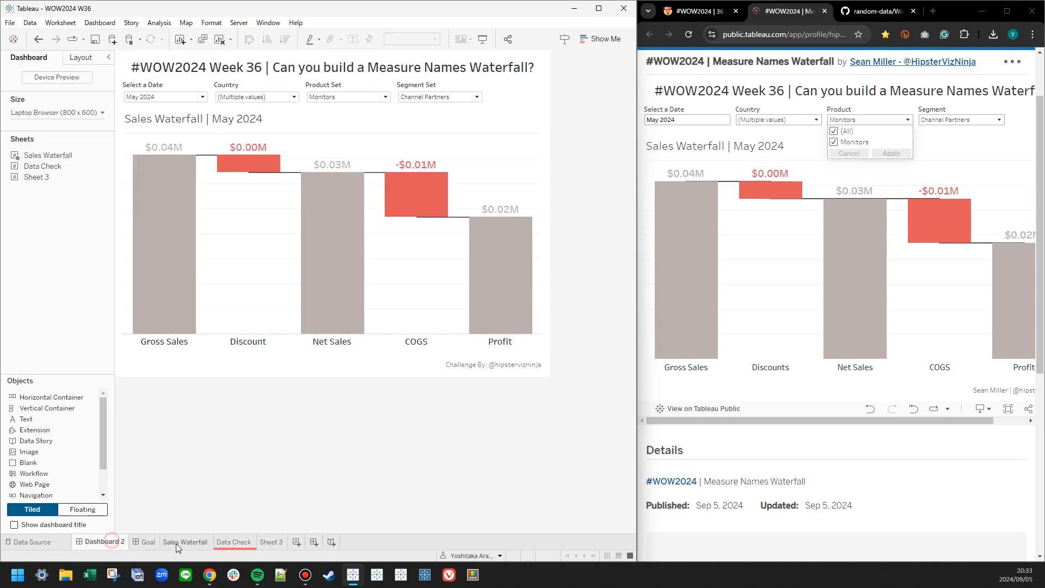
# On the Data Check sheet, examine which products belong to Canada's Government segment on 9/1/2023.
pyautogui.click(231, 543)
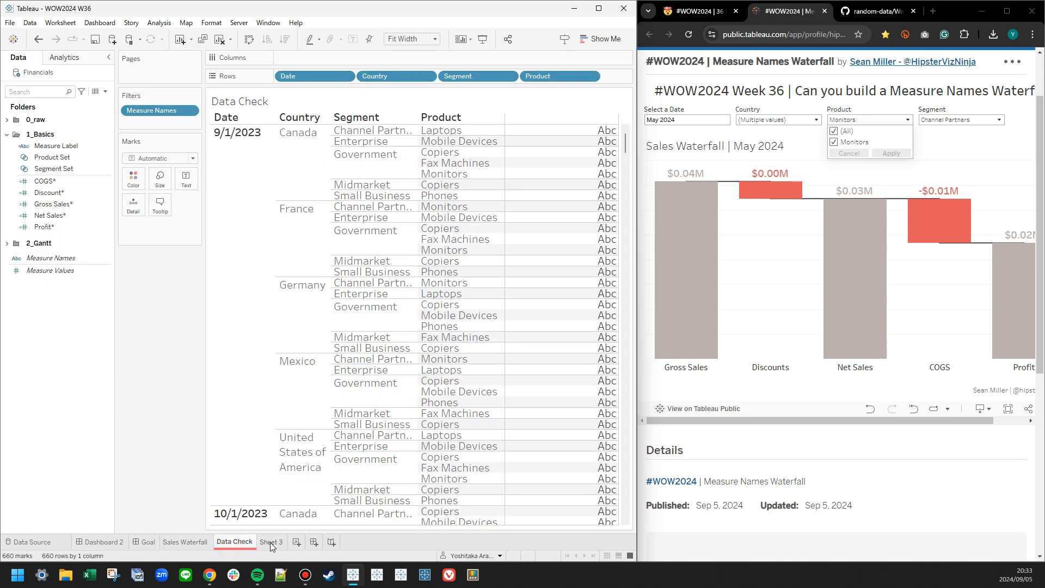
pyautogui.click(375, 166)
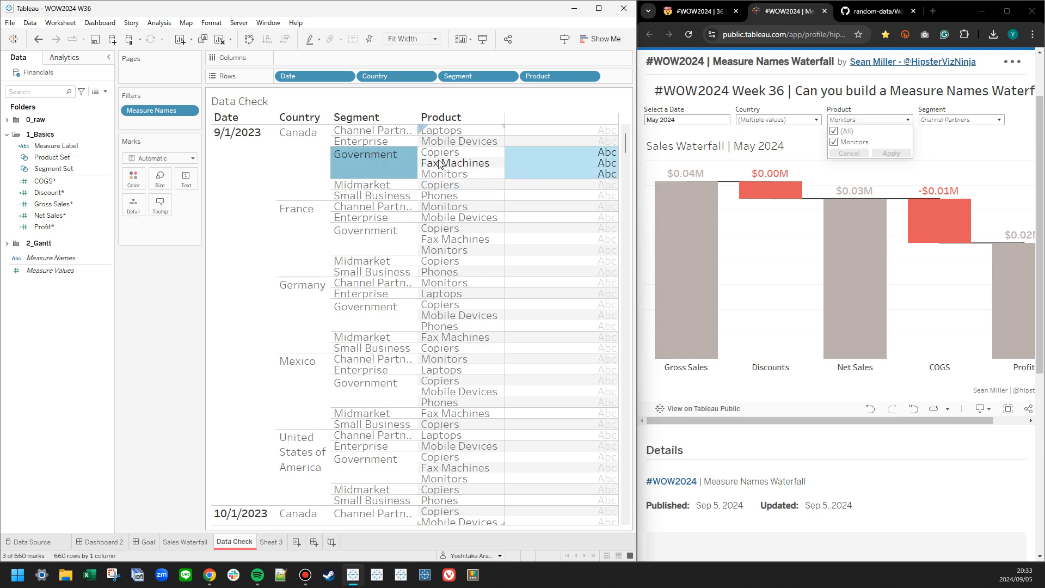
pyautogui.click(382, 162)
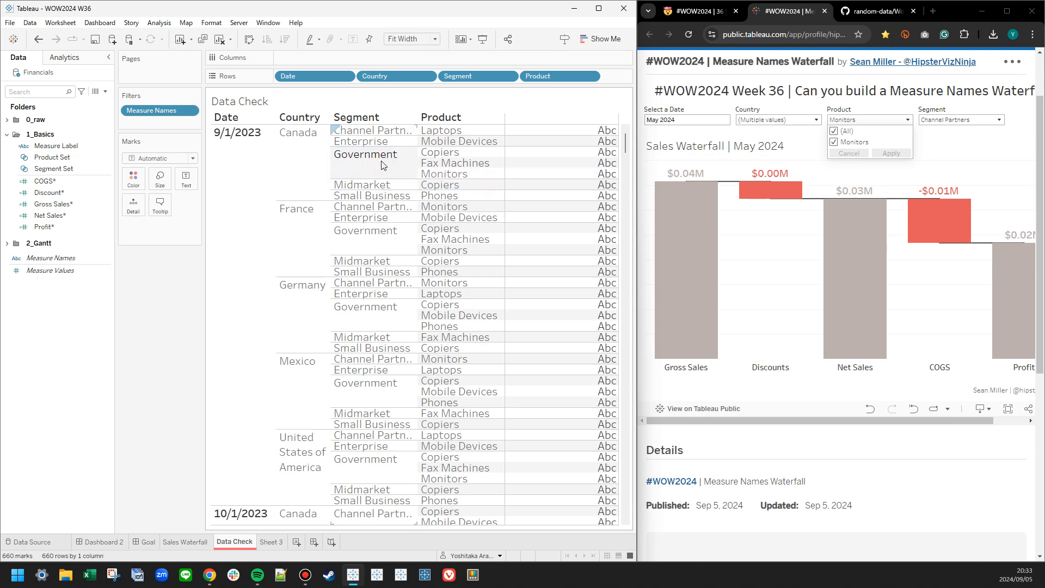
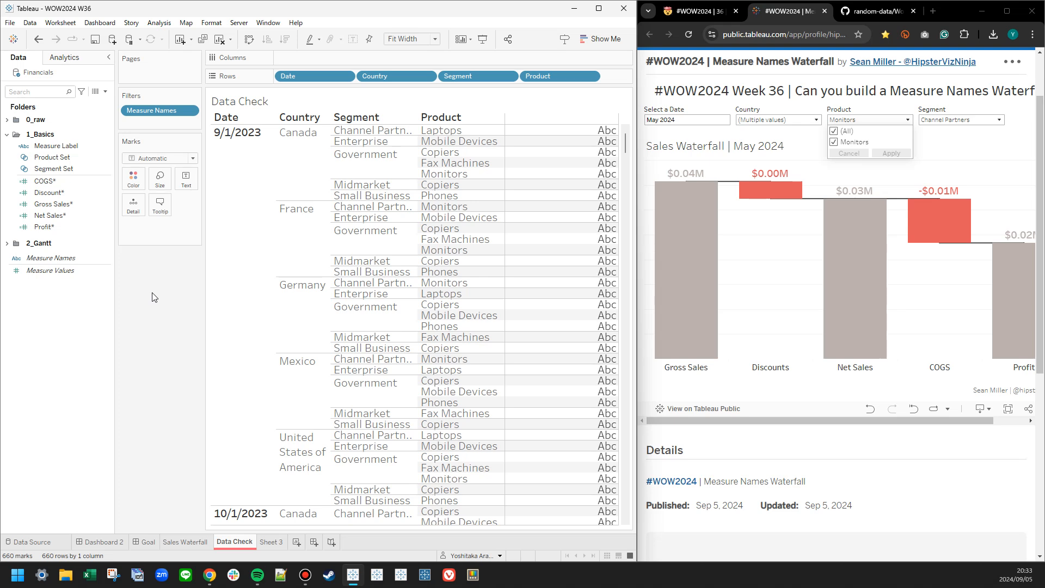
# Rename the Dashboard 2 sheet as Approach 1.
pyautogui.doubleClick(109, 542)
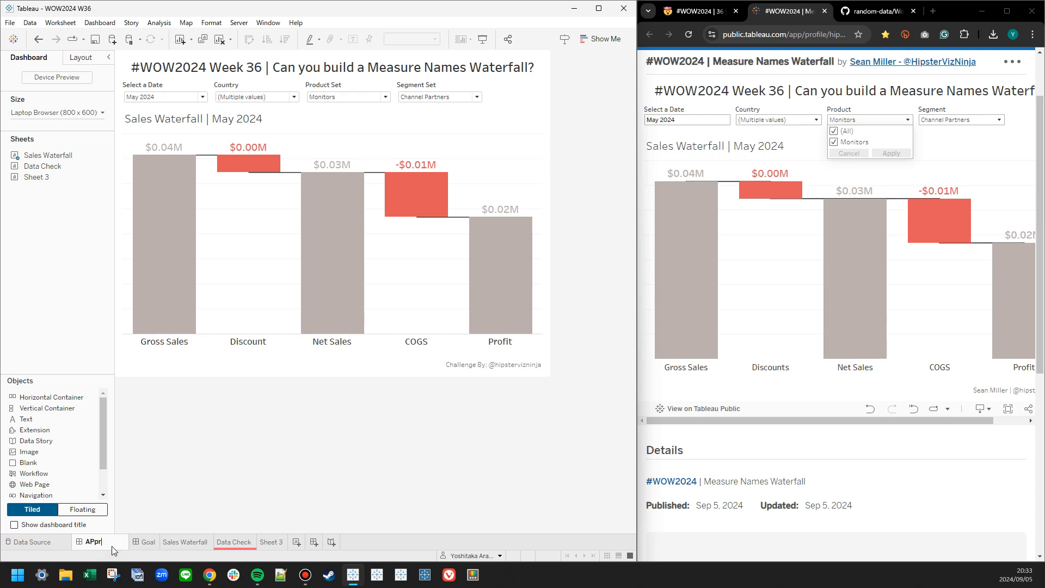
pyautogui.write('Approach 1')
pyautogui.press('Return')
pyautogui.click(220, 471)
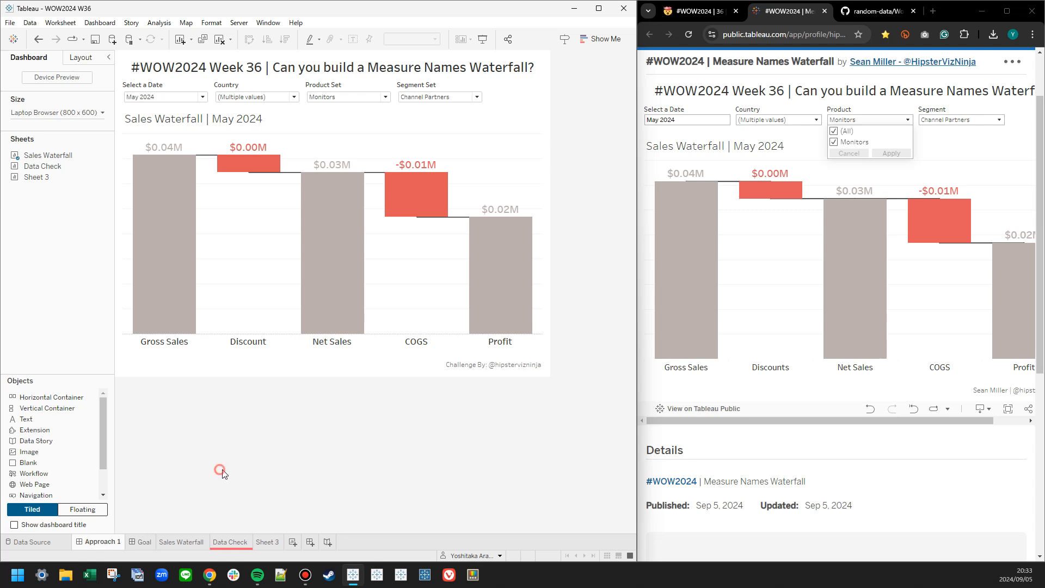
# Rename the Sales Waterfall worksheet as Sales Waterfall - 1.
pyautogui.click(187, 539)
pyautogui.doubleClick(187, 539)
pyautogui.press('End')
pyautogui.write('- 1')
pyautogui.press('Return')
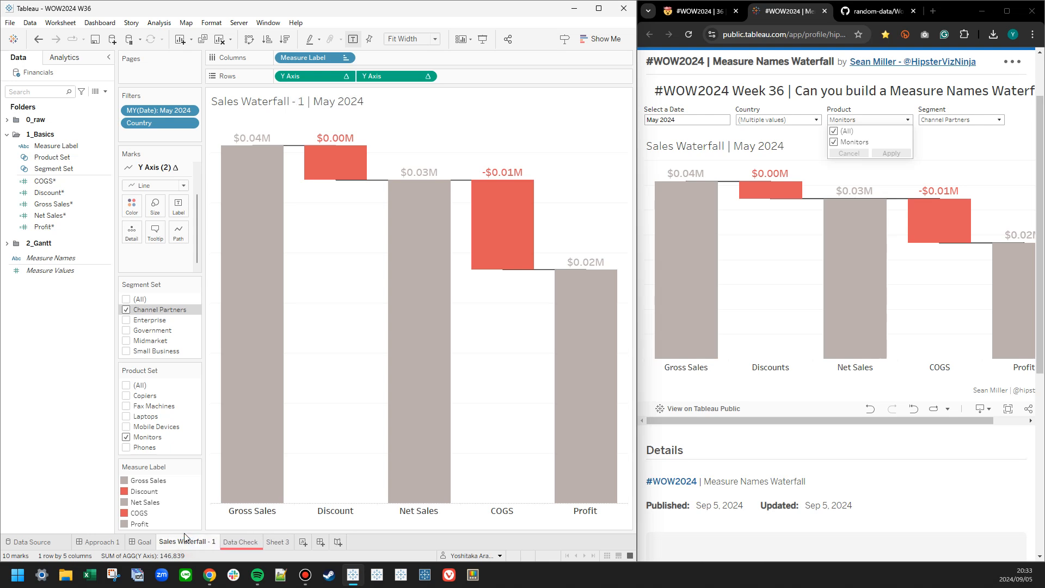
# Replace the sheet name in the worksheet title with the fixed text Sales Waterfall, keeping the date after it.
pyautogui.doubleClick(227, 111)
pyautogui.moveTo(346, 315); pyautogui.dragTo(227, 319)
pyautogui.write('Sales Waterfall')
pyautogui.press('Return')
pyautogui.press('BackSpace')
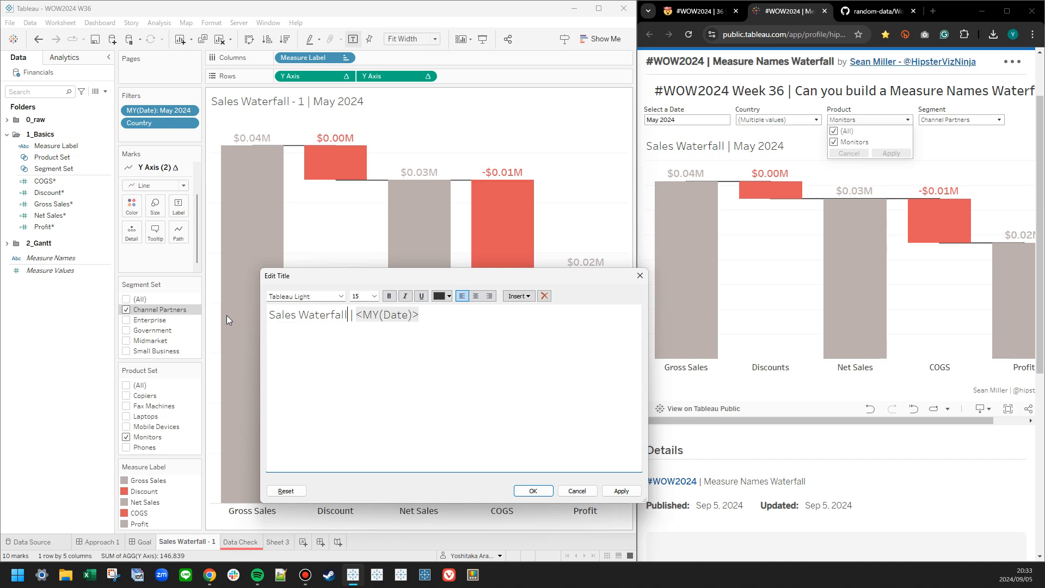
pyautogui.click(533, 491)
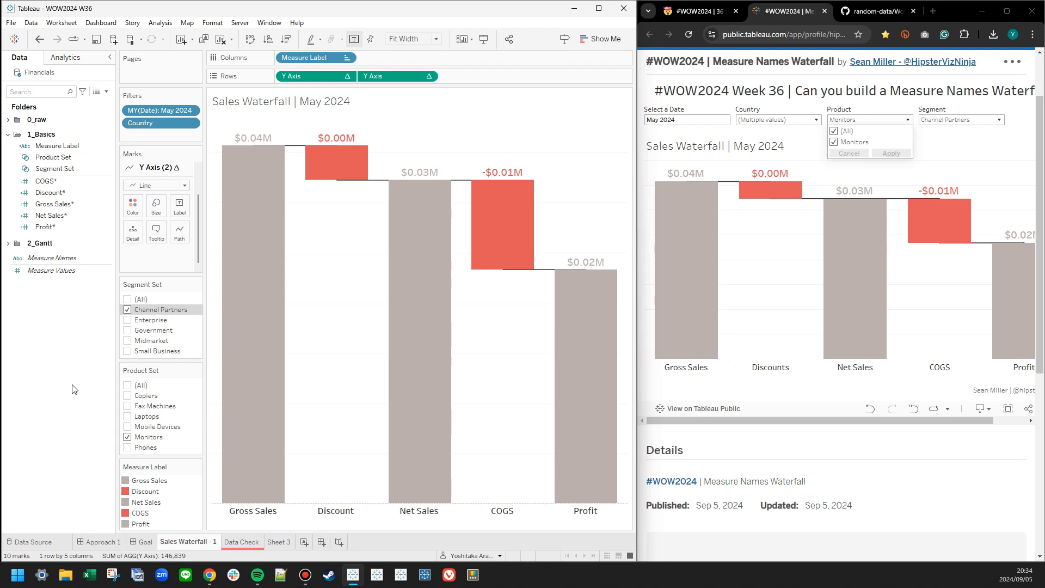
# Duplicate the Sales Waterfall - 1 worksheet and name the copy Sales Waterfall - 2.
pyautogui.rightClick(185, 541)
pyautogui.click(226, 419)
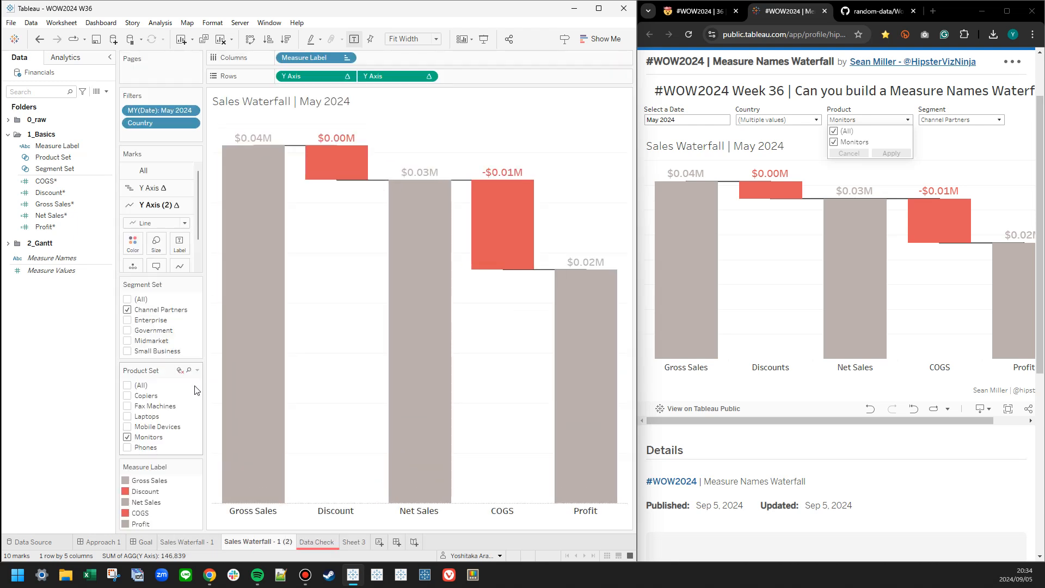
pyautogui.moveTo(278, 542); pyautogui.dragTo(337, 537)
pyautogui.write('2')
pyautogui.press('Return')
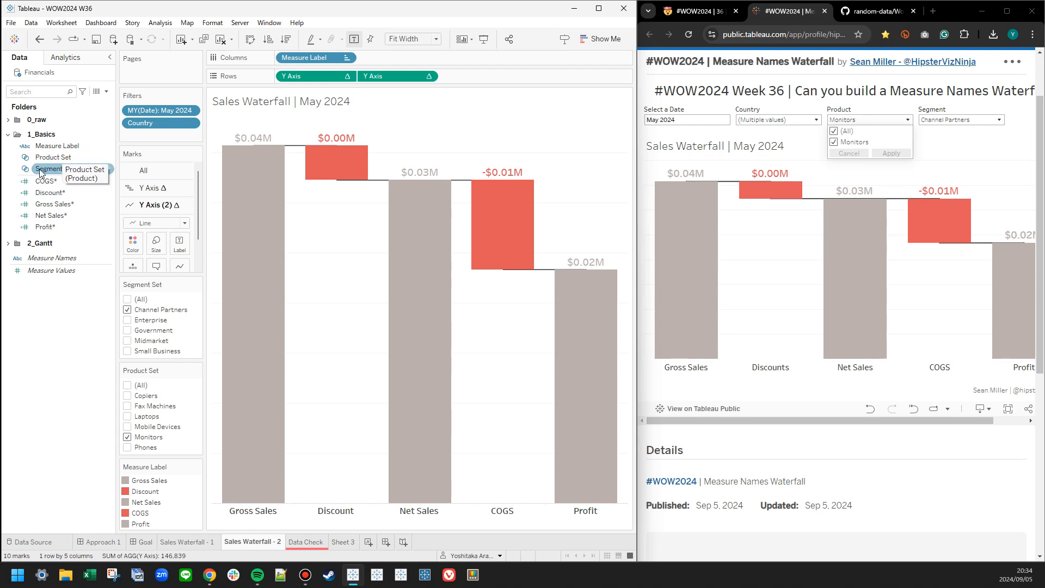
# Filter Sales Waterfall - 2 by the Segment field from the 0_raw folder, keeping Channel Partners.
pyautogui.click(8, 119)
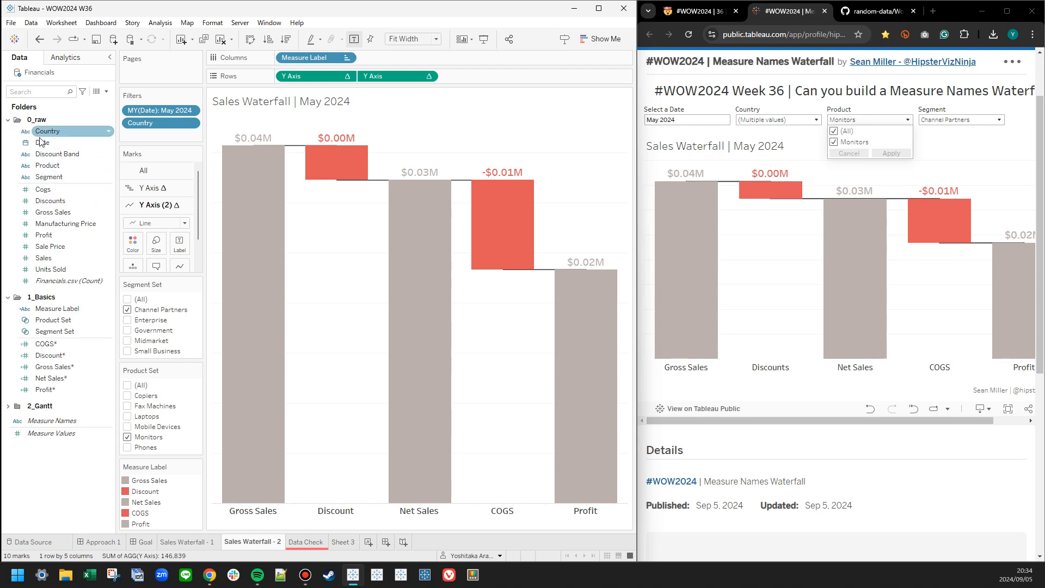
pyautogui.moveTo(56, 180); pyautogui.dragTo(139, 133)
pyautogui.click(216, 206)
pyautogui.click(414, 422)
pyautogui.click(326, 422)
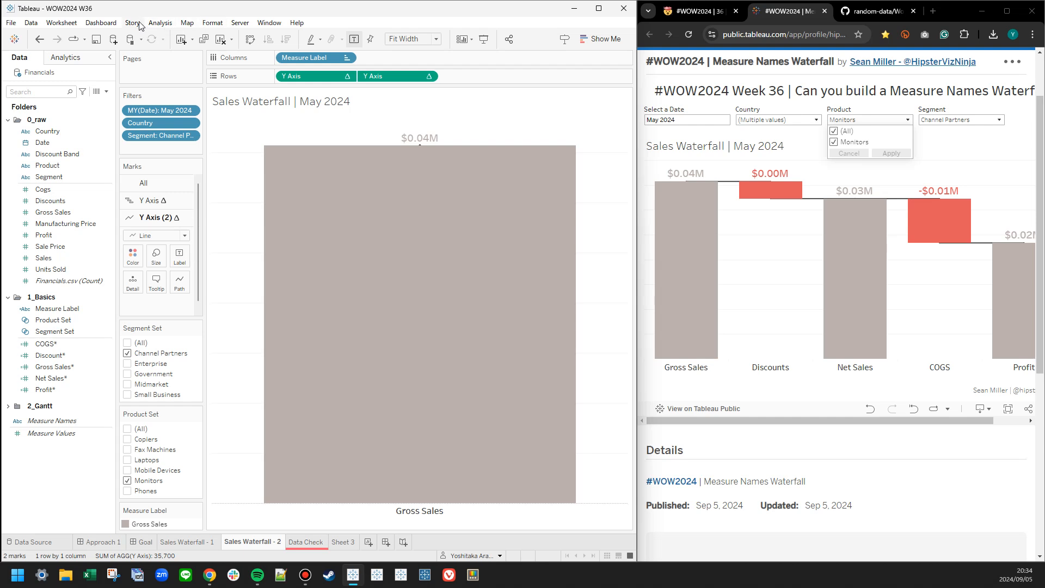
# Turn on Show Empty Columns in the worksheet's table layout.
pyautogui.click(212, 22)
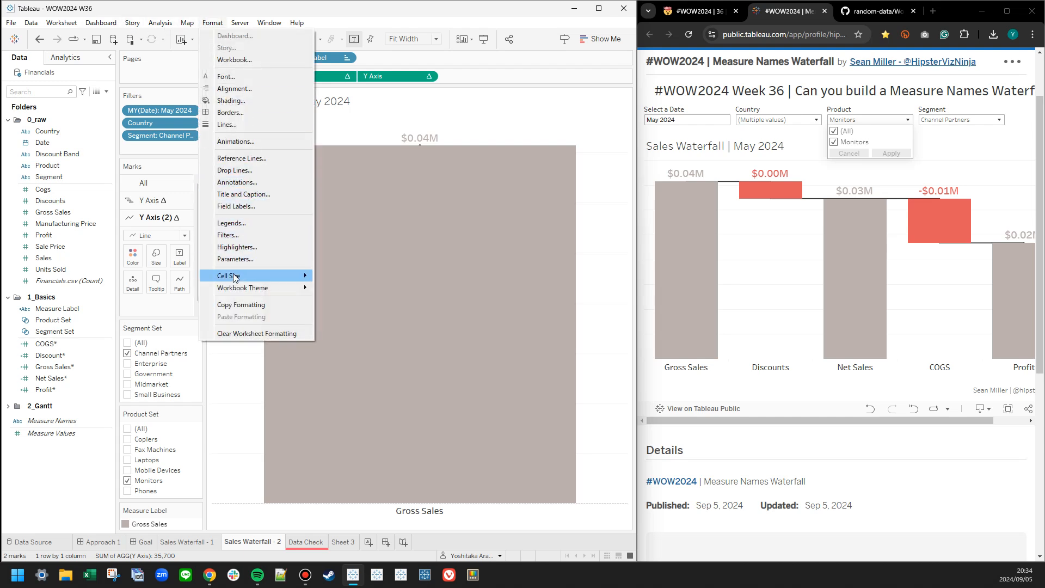
pyautogui.click(238, 223)
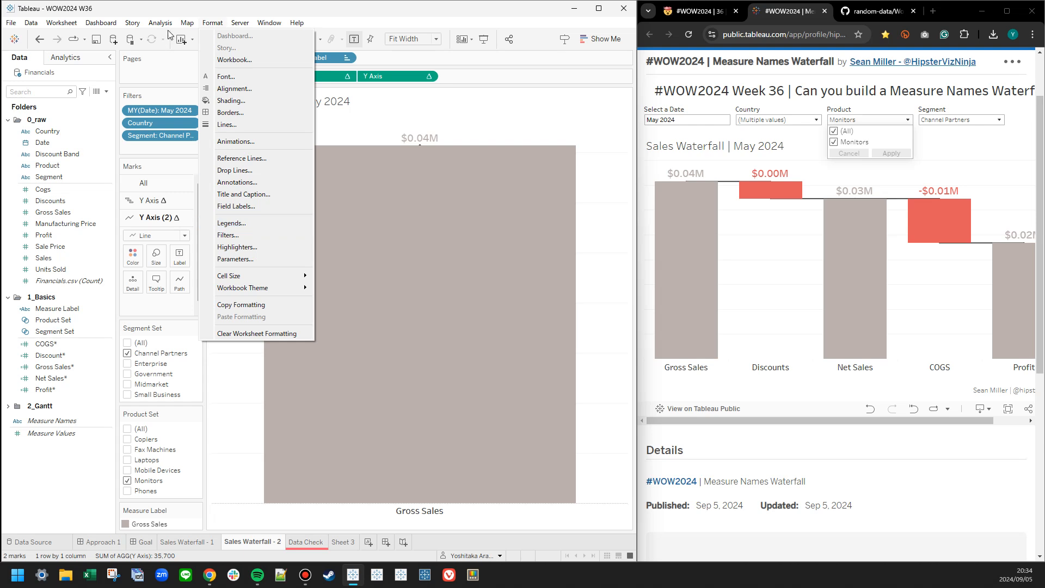
pyautogui.moveTo(239, 23)
pyautogui.moveTo(136, 26)
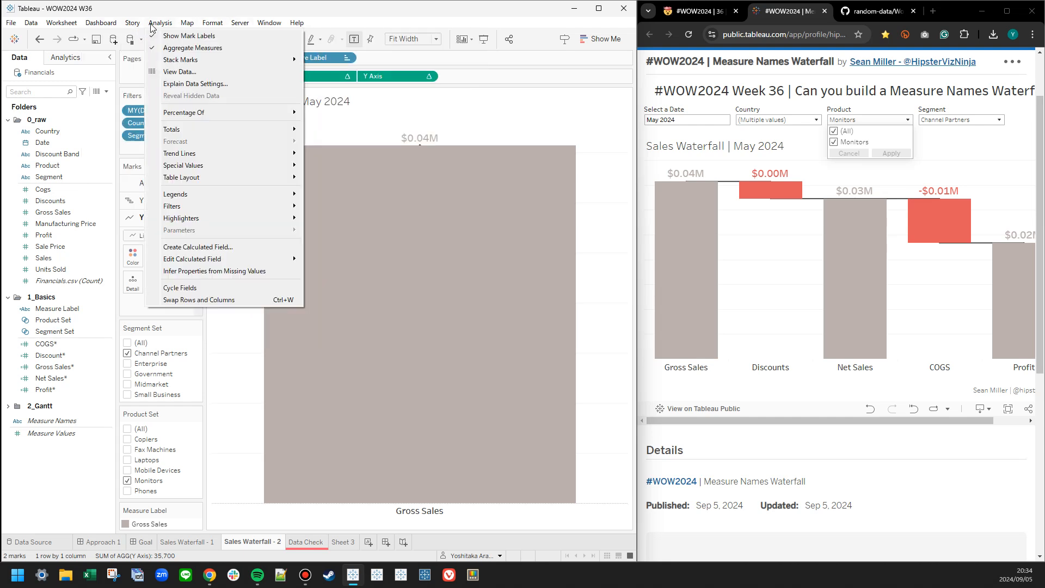
pyautogui.moveTo(200, 178)
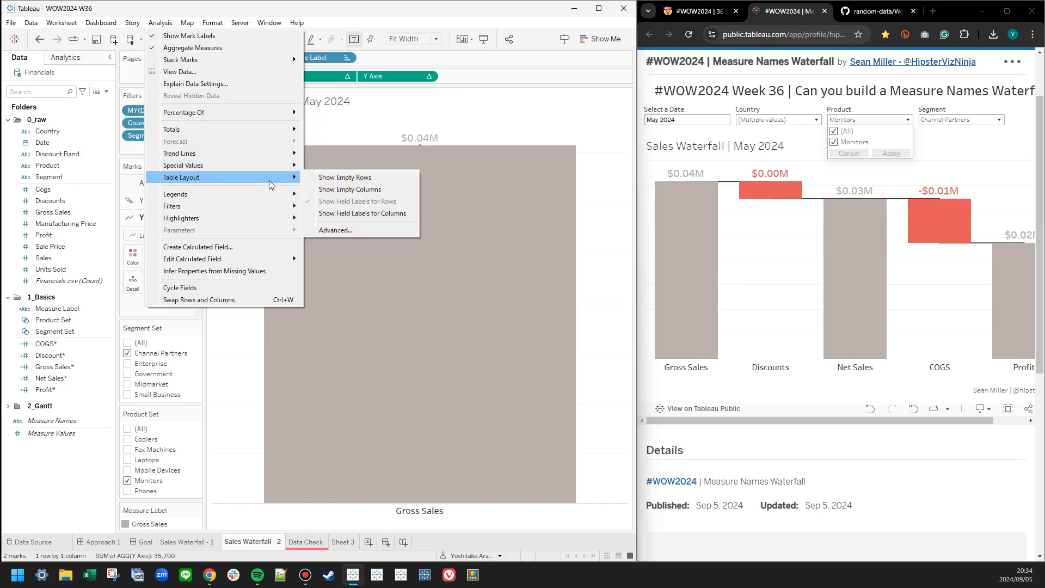
pyautogui.click(333, 188)
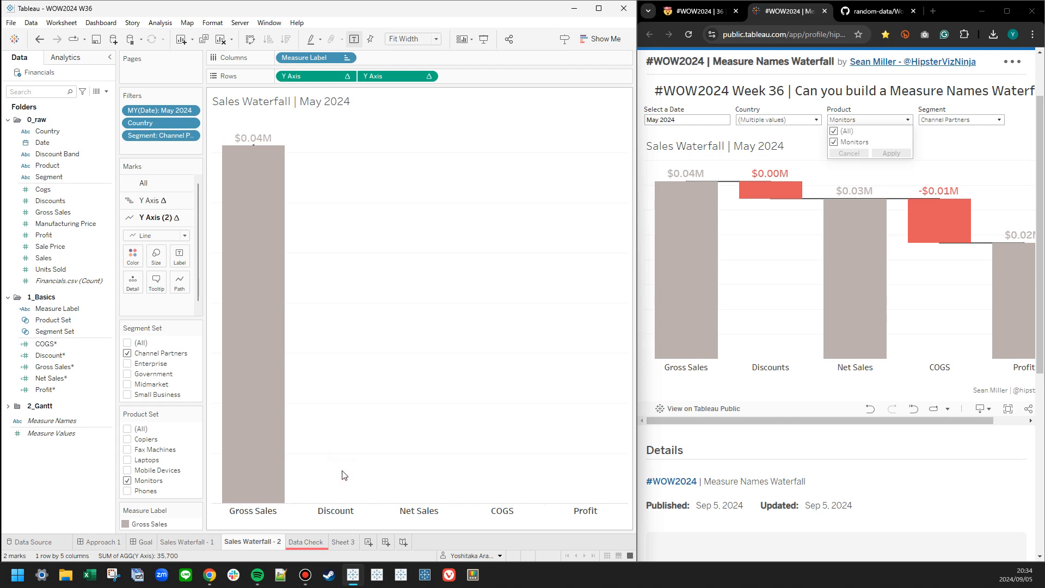
# Collapse the 0_raw and 1_Basics folders and add an INDEX() calculation to Rows after the two Y Axis fields.
pyautogui.click(8, 119)
pyautogui.click(7, 134)
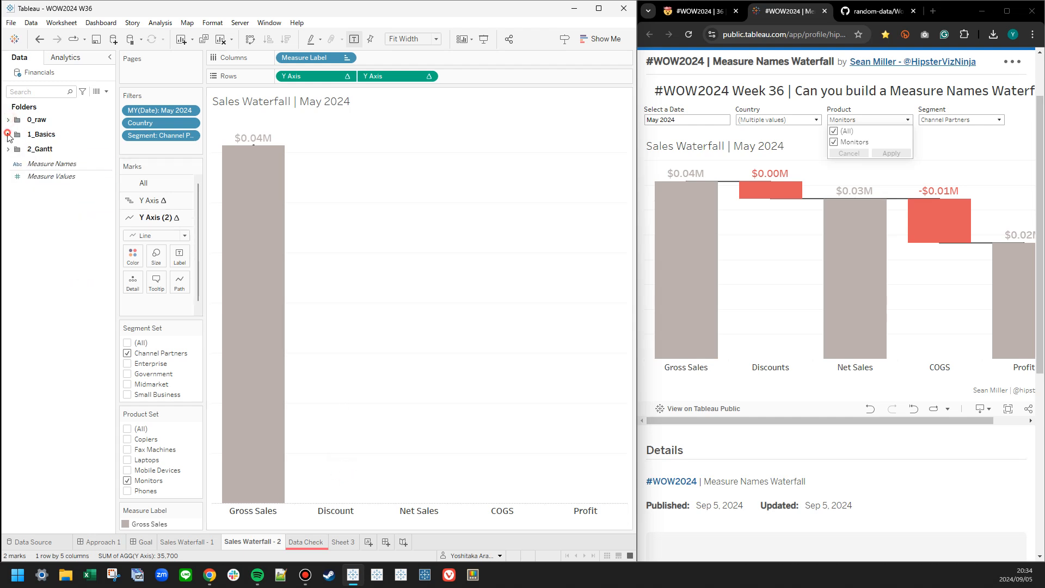
pyautogui.doubleClick(487, 81)
pyautogui.write('INDEX()')
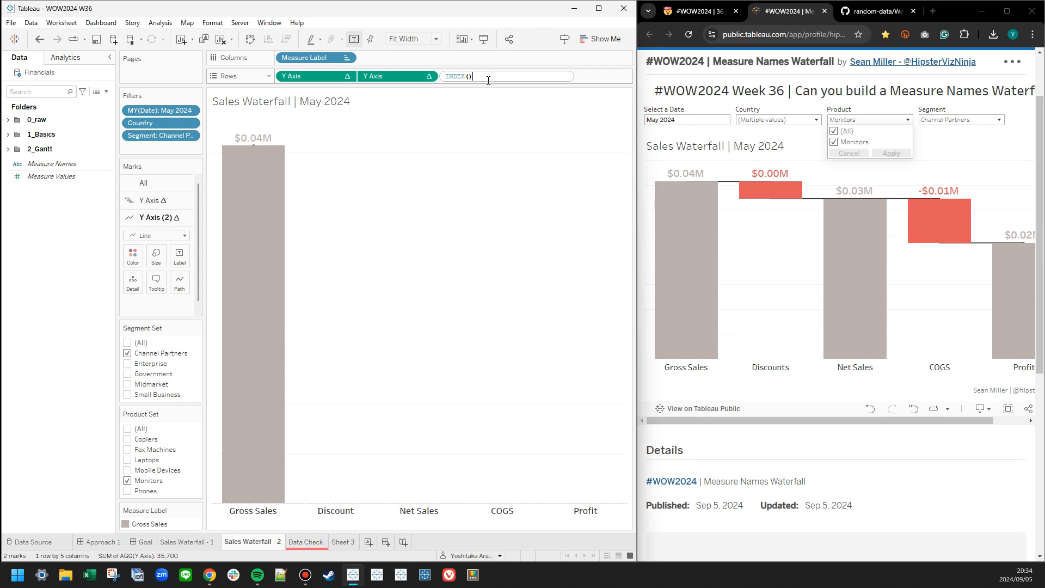
pyautogui.press('Return')
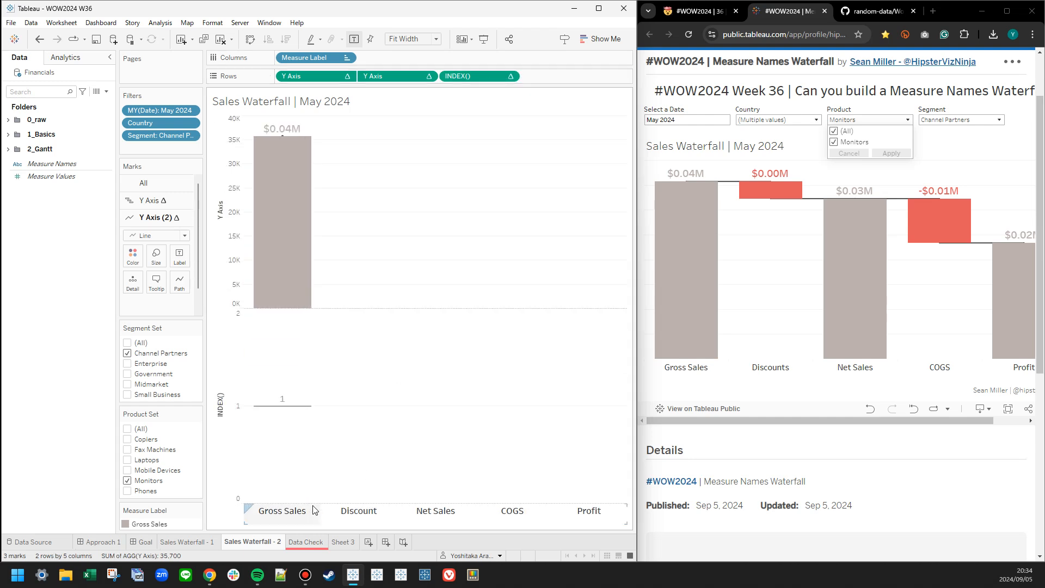
pyautogui.click(512, 77)
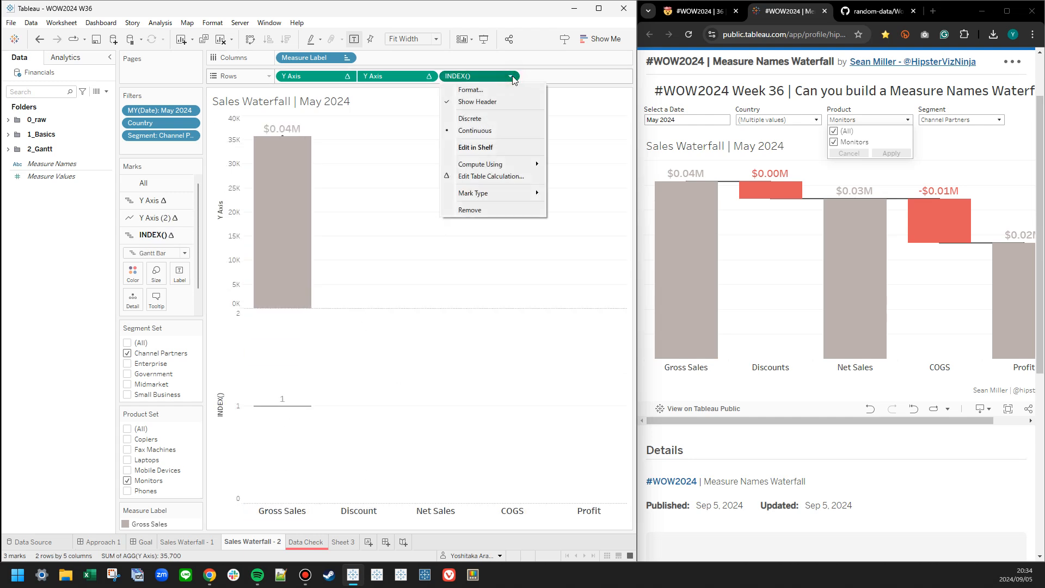
pyautogui.click(409, 200)
# Find the Product field and place it on Columns, removing Measure Label from there.
pyautogui.click(25, 89)
pyautogui.write('product')
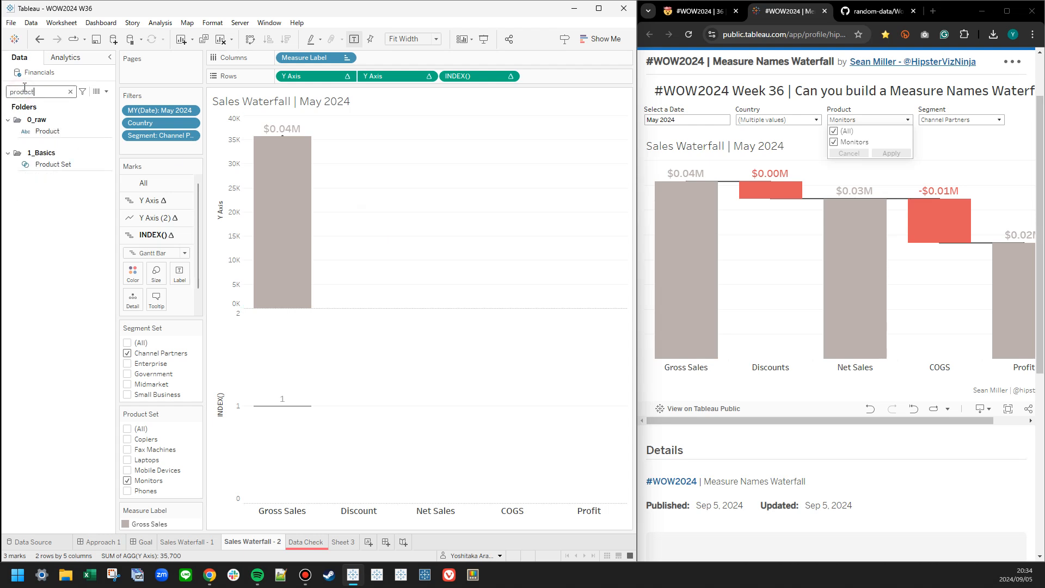
pyautogui.click(53, 133)
pyautogui.moveTo(53, 130); pyautogui.dragTo(357, 54)
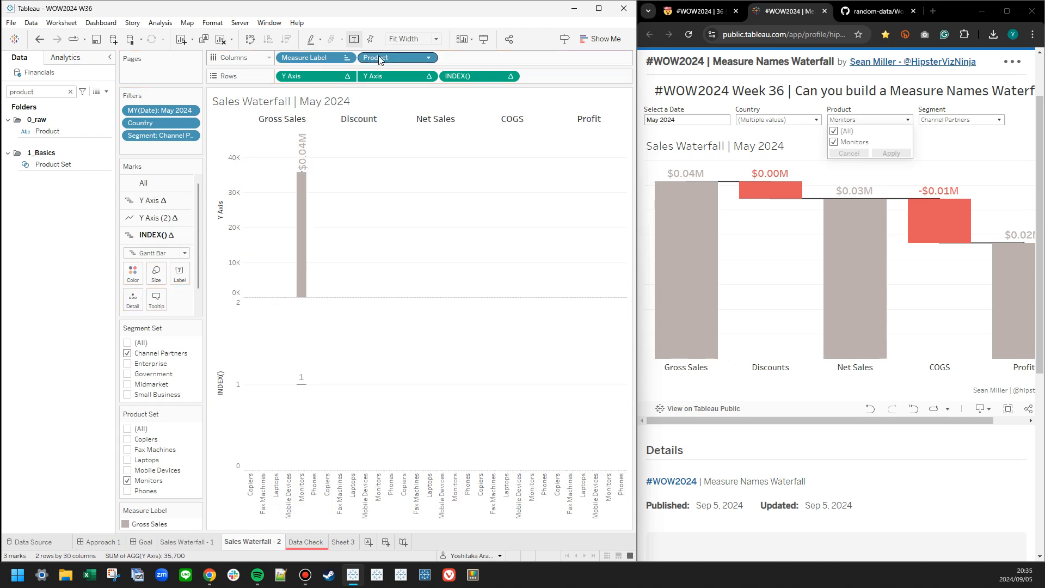
pyautogui.rightClick(313, 60)
pyautogui.click(347, 269)
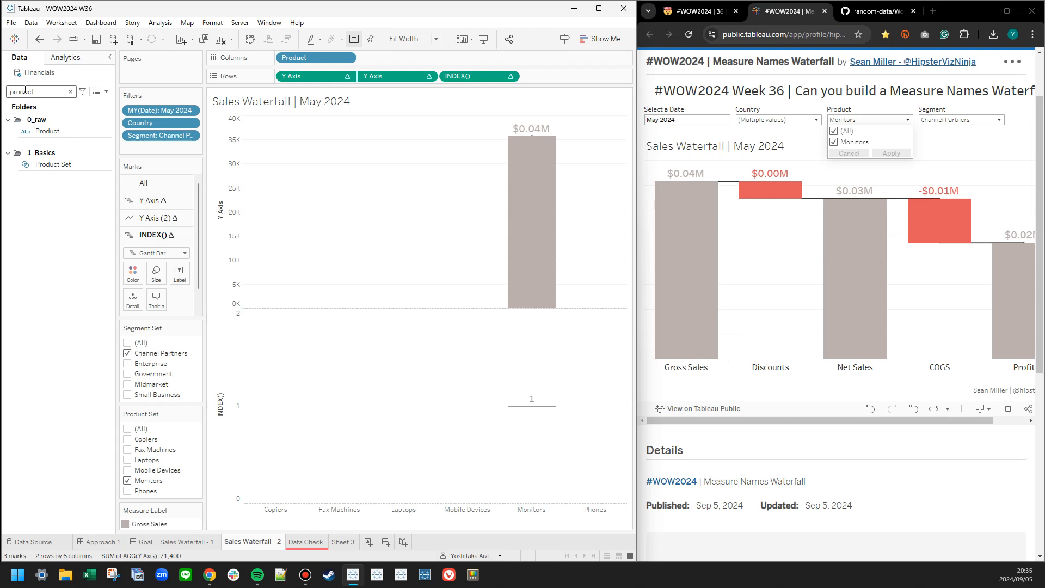
# Clear the field search, duplicate the Measure Label field, and move the copy out of the 1_Basics folder.
pyautogui.click(70, 92)
pyautogui.click(6, 135)
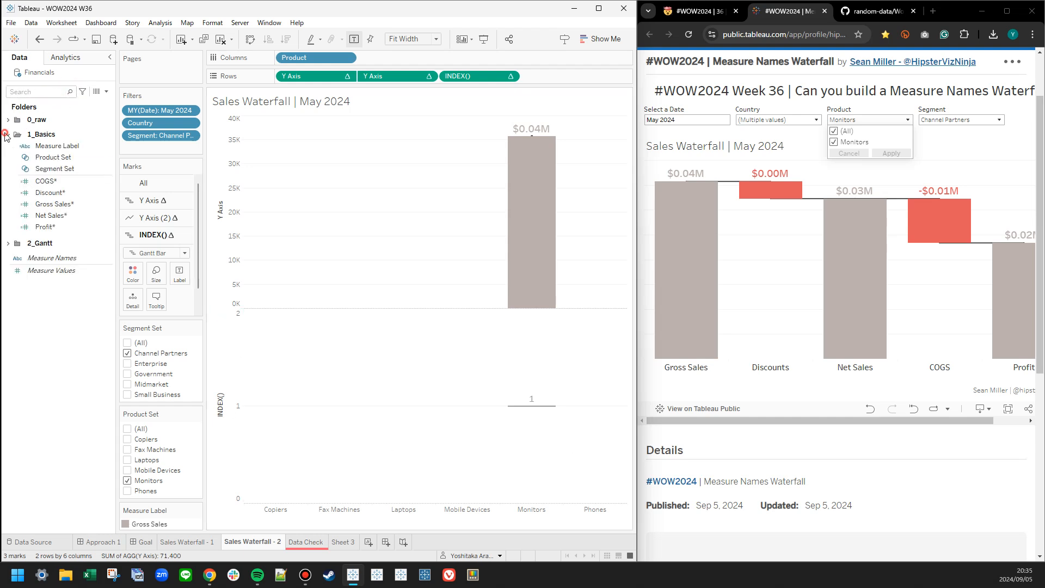
pyautogui.rightClick(40, 146)
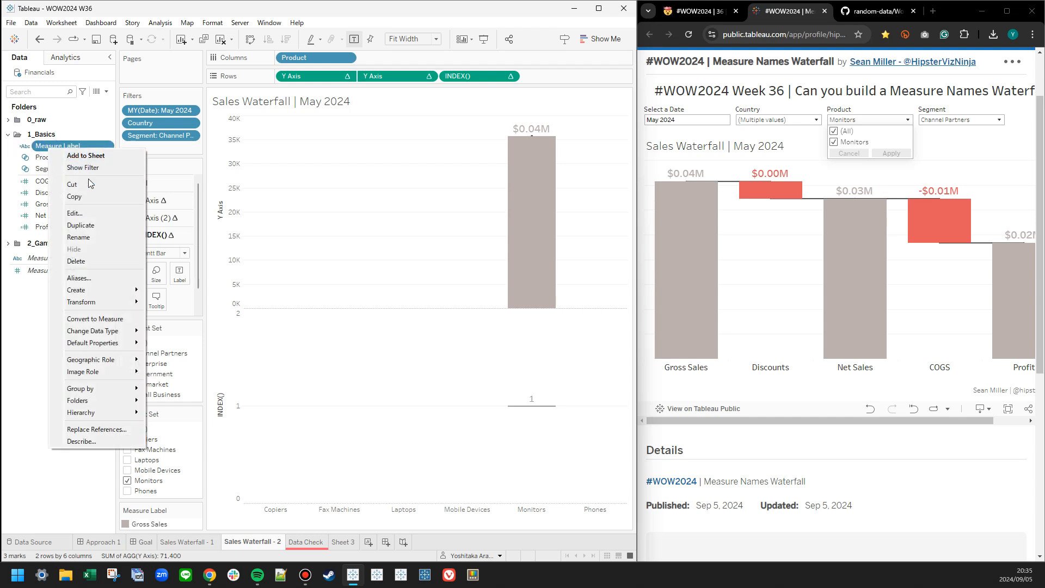
pyautogui.click(92, 229)
pyautogui.moveTo(68, 157); pyautogui.dragTo(66, 308)
# Rename the 1_Basics folder as 1_Basics_Approach1.
pyautogui.rightClick(38, 134)
pyautogui.click(70, 139)
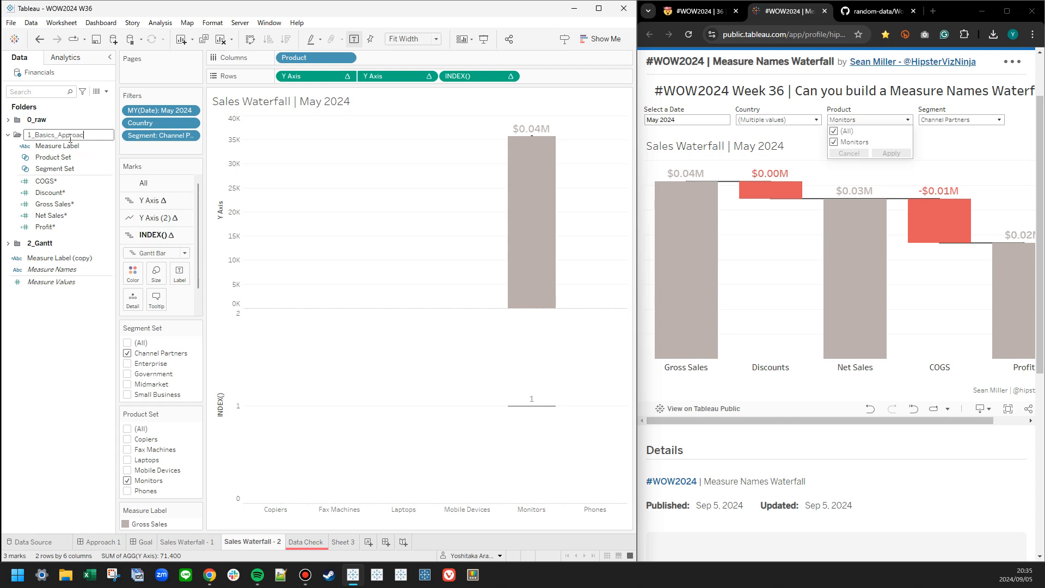
pyautogui.press('Return')
# Edit the copied Measure Label calculation so its formula is [Product] and its name is Measure Label 2.
pyautogui.click(37, 259)
pyautogui.rightClick(37, 259)
pyautogui.click(63, 321)
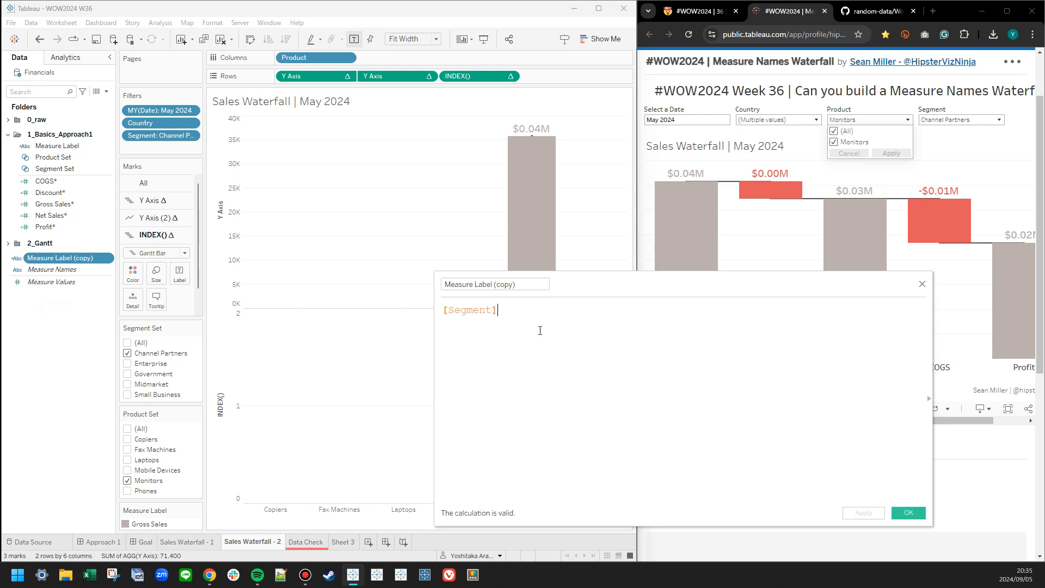
pyautogui.moveTo(311, 57); pyautogui.dragTo(475, 319)
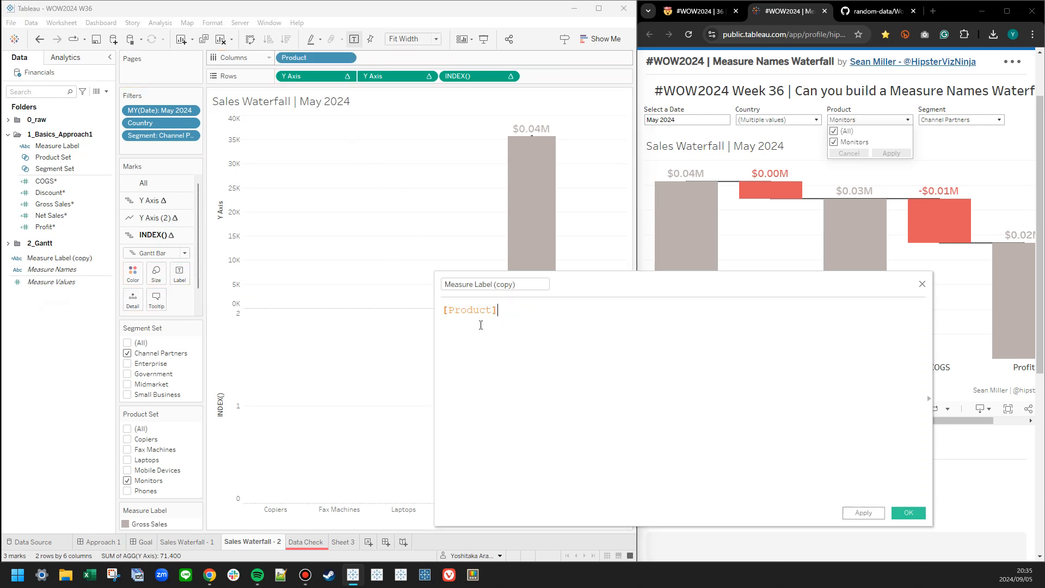
pyautogui.doubleClick(494, 285)
pyautogui.write('2')
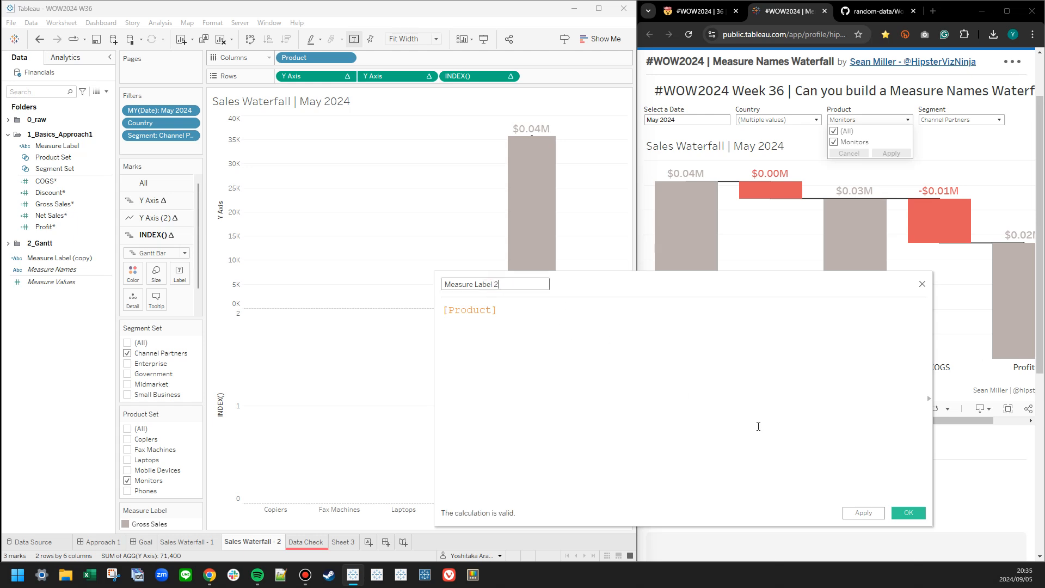
pyautogui.click(908, 512)
# Place Measure Label 2 on Columns in place of Product.
pyautogui.rightClick(44, 331)
pyautogui.click(30, 334)
pyautogui.moveTo(45, 258); pyautogui.dragTo(318, 53)
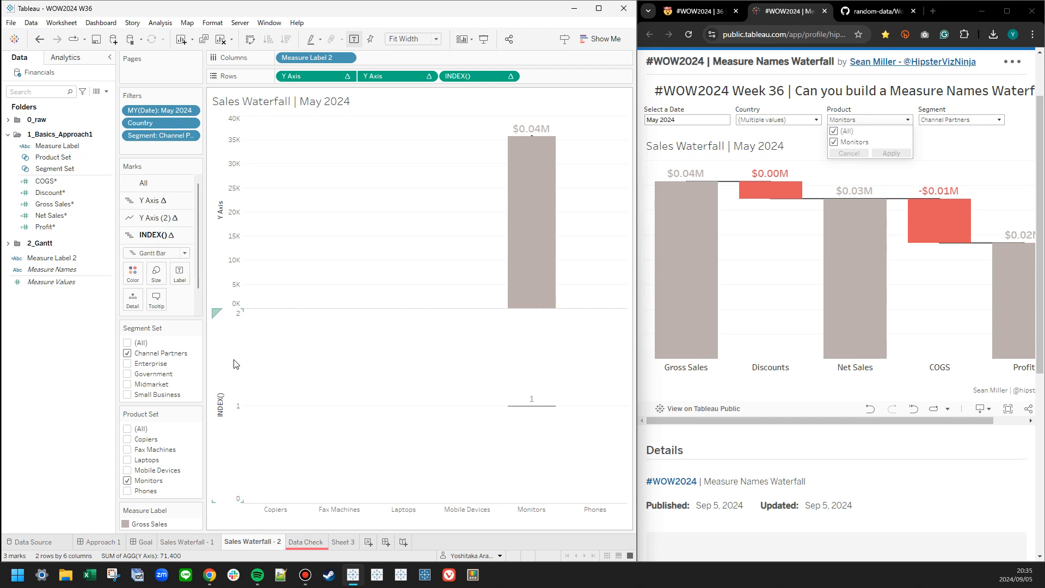
# Hide the Segment Set control on the Sales Waterfall - 2 sheet.
pyautogui.click(197, 332)
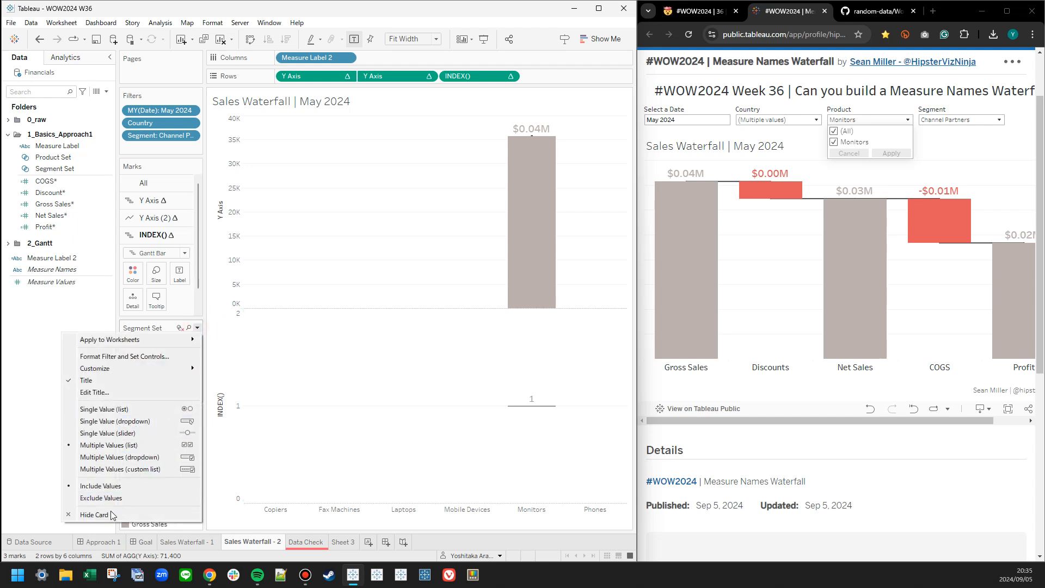
pyautogui.click(109, 512)
pyautogui.click(197, 351)
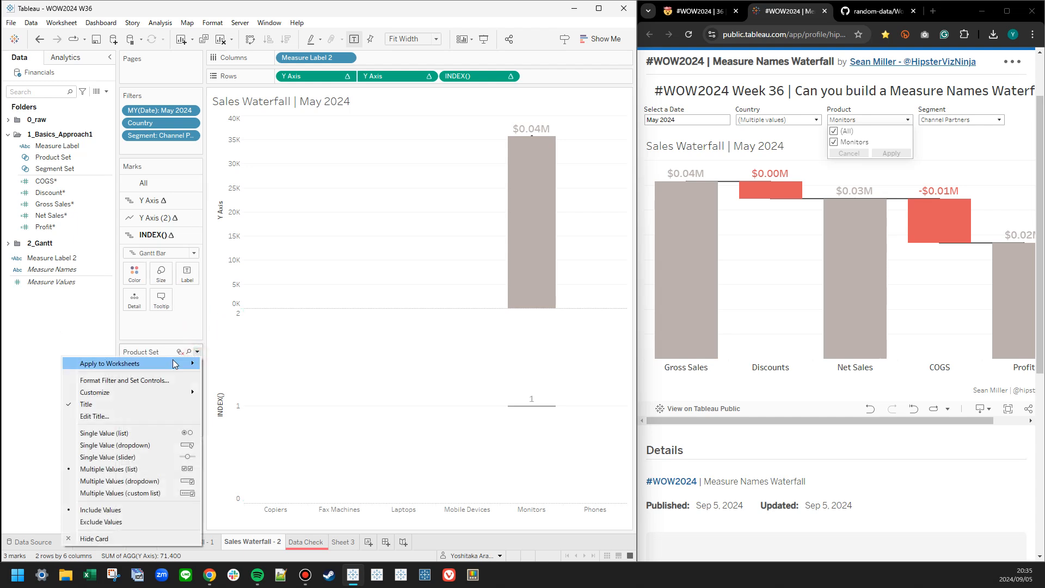
# Add the MY(Date) and Country filters to context.
pyautogui.click(143, 110)
pyautogui.rightClick(143, 110)
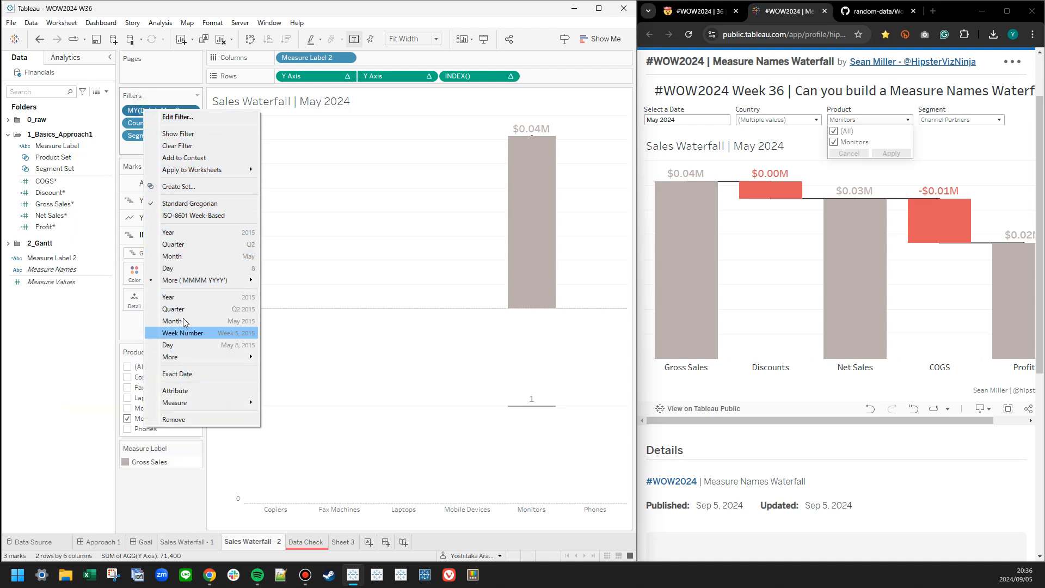
pyautogui.click(184, 157)
pyautogui.rightClick(167, 124)
pyautogui.click(199, 172)
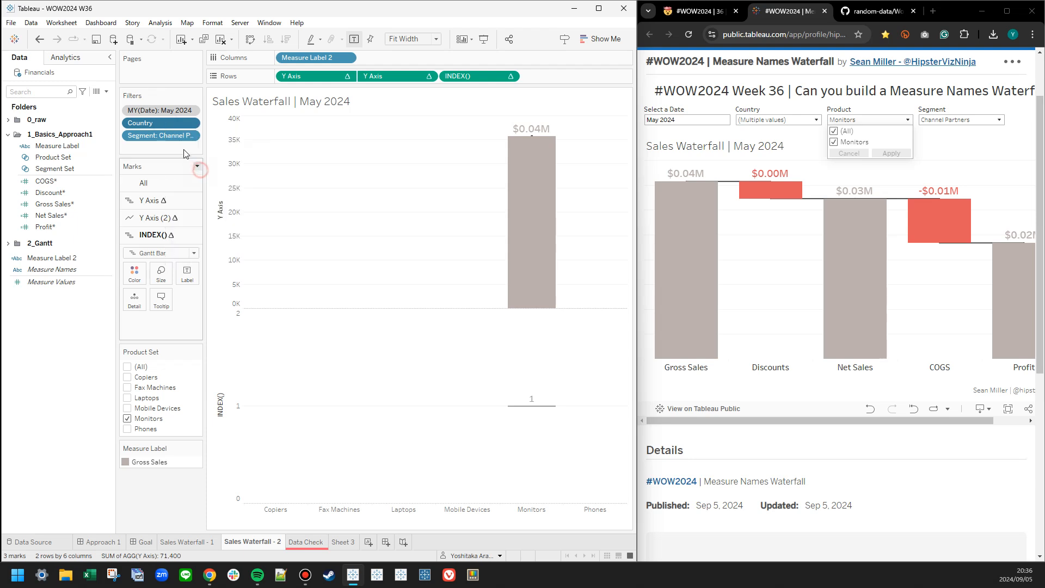
# Try adding the Segment filter to context, and undo that change.
pyautogui.rightClick(171, 135)
pyautogui.click(205, 184)
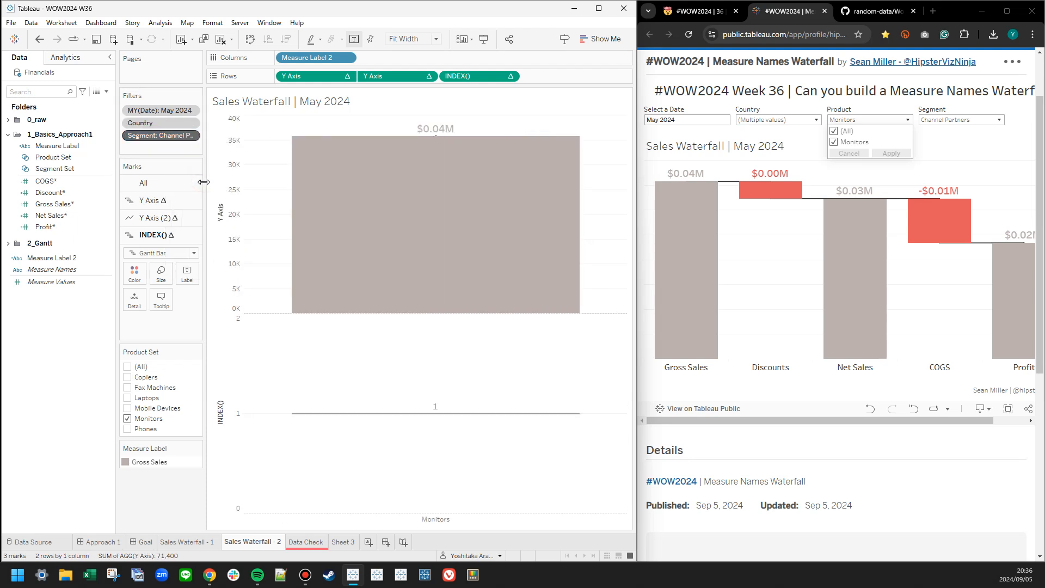
pyautogui.click(39, 39)
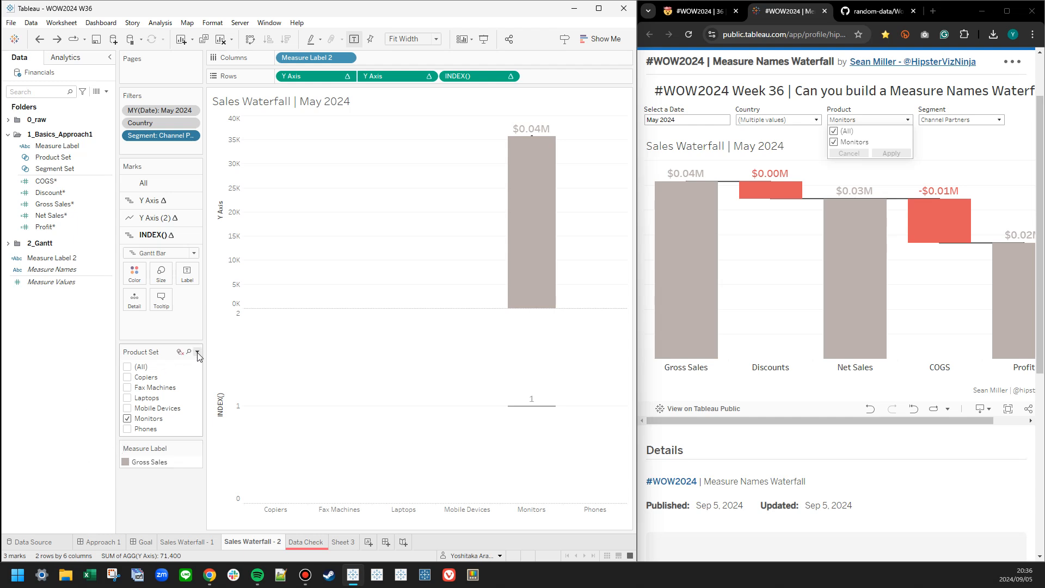
# Review which value scope options the Product Set control offers.
pyautogui.click(197, 352)
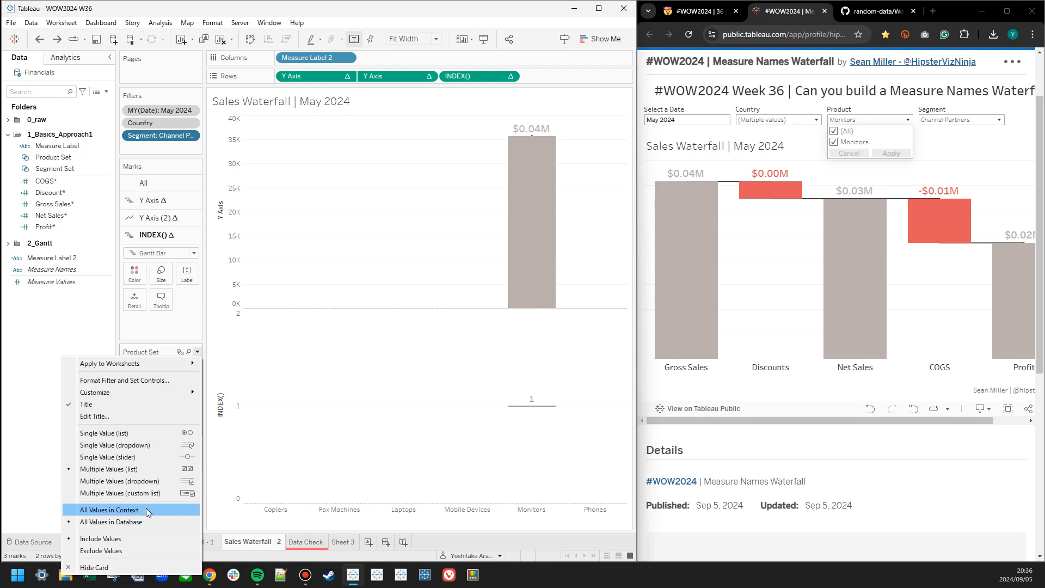
pyautogui.click(52, 318)
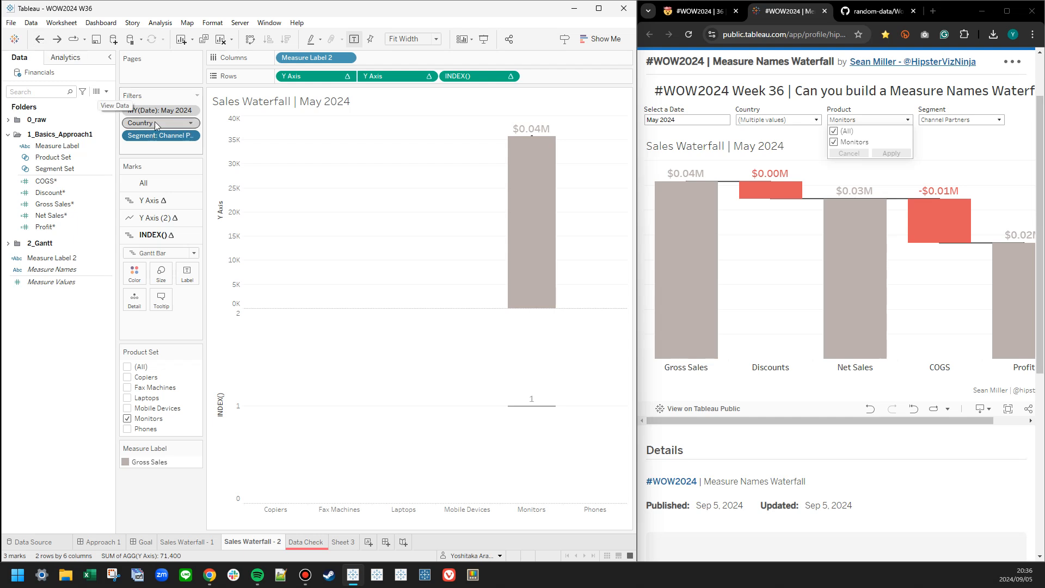
# Delete the Measure Label 2 field from the data source and confirm its removal from the sheet.
pyautogui.click(53, 259)
pyautogui.rightClick(53, 261)
pyautogui.click(81, 374)
pyautogui.click(380, 321)
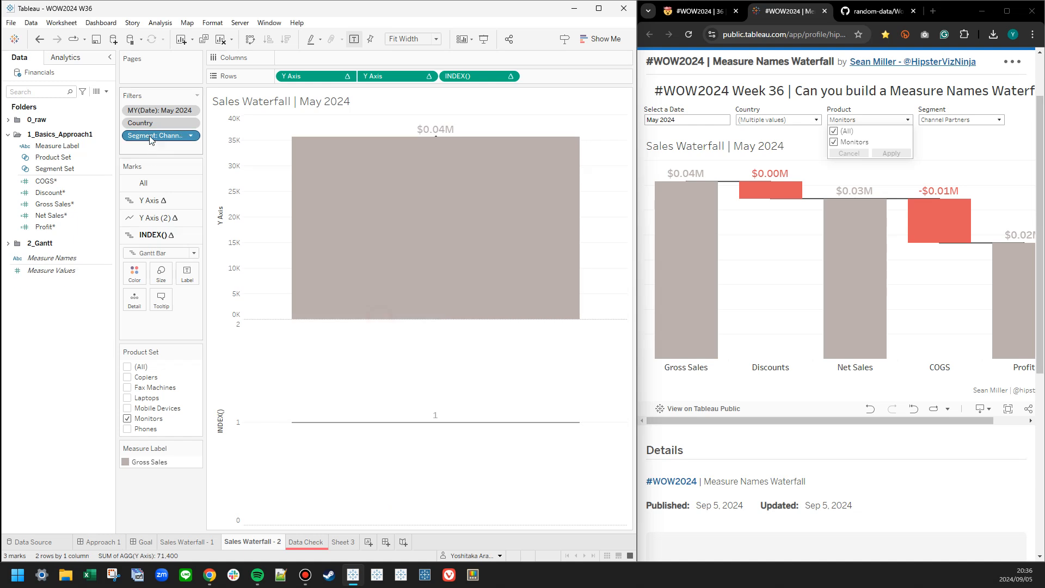
# Remove the Country and MY(Date) filters from context.
pyautogui.rightClick(152, 123)
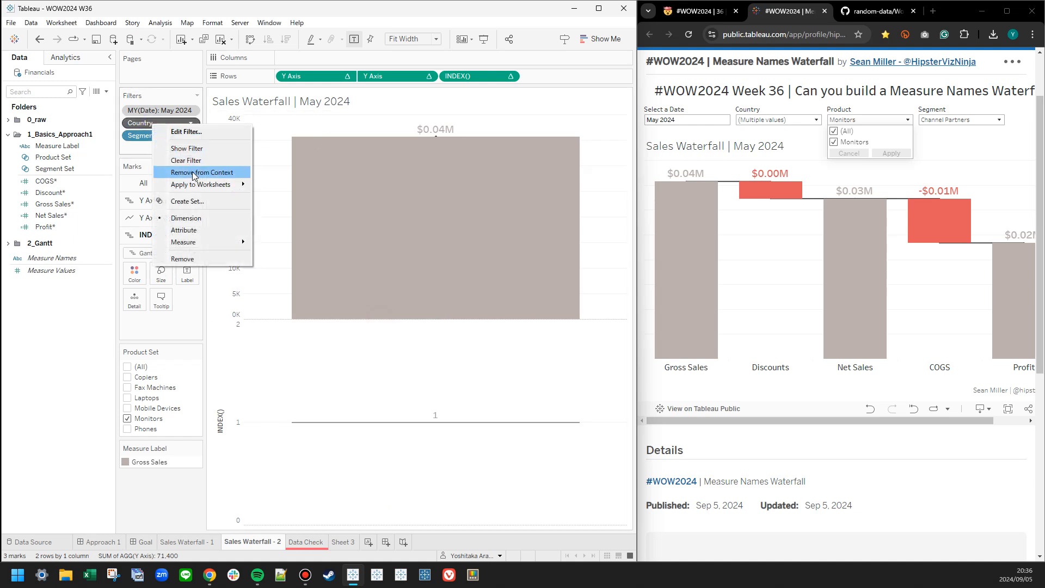
pyautogui.click(193, 173)
pyautogui.rightClick(173, 111)
pyautogui.click(196, 155)
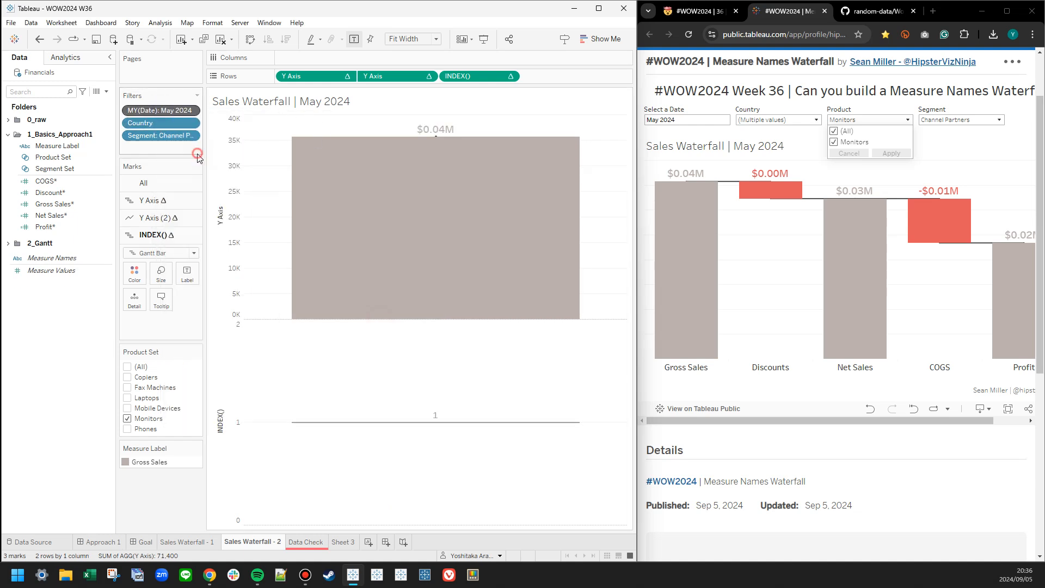
# Create a new field folder named 1_Basics_Approach2.
pyautogui.click(8, 134)
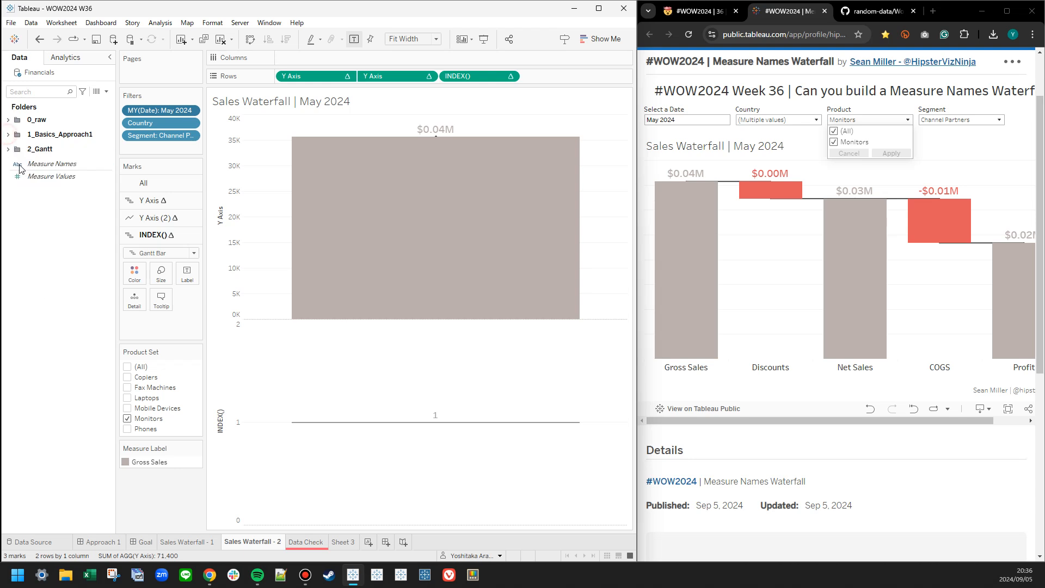
pyautogui.rightClick(51, 250)
pyautogui.click(75, 280)
pyautogui.write('1_Basics_Approach2')
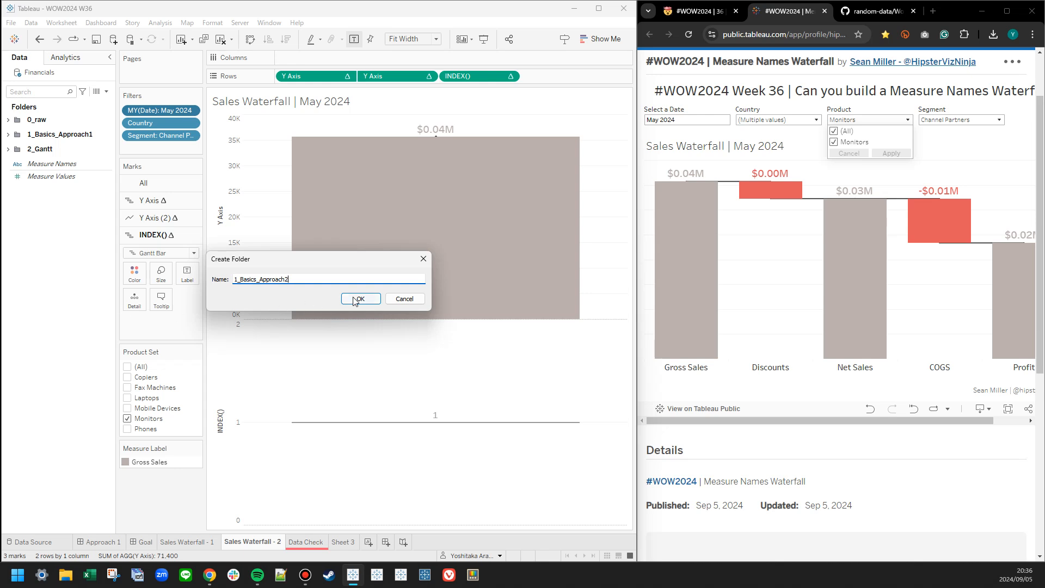
pyautogui.click(359, 299)
# Create a calculated field named PATH and begin its formula with an IIF() expression spread over several lines.
pyautogui.rightClick(43, 208)
pyautogui.click(61, 212)
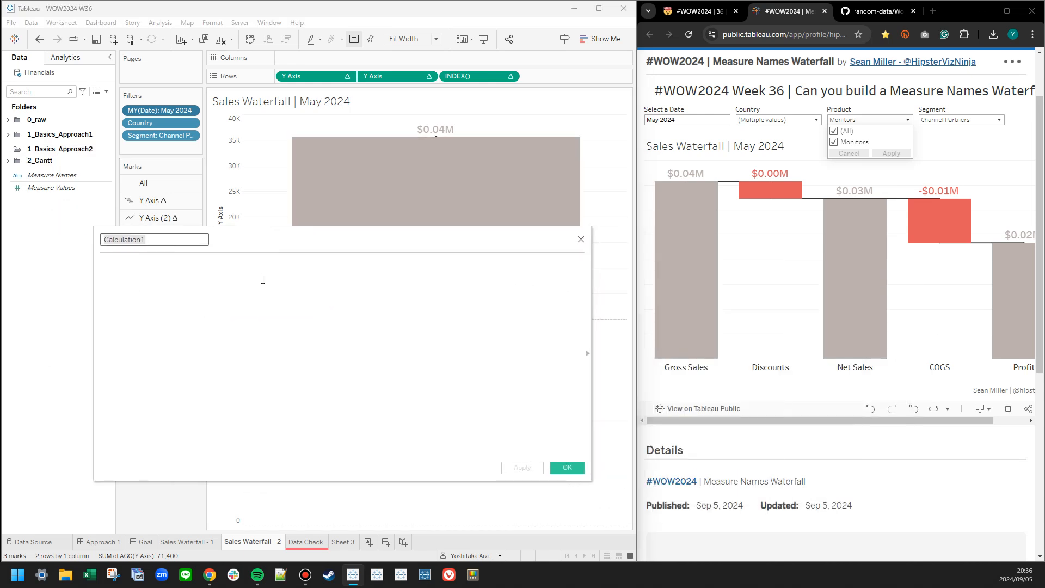
pyautogui.write('PATH')
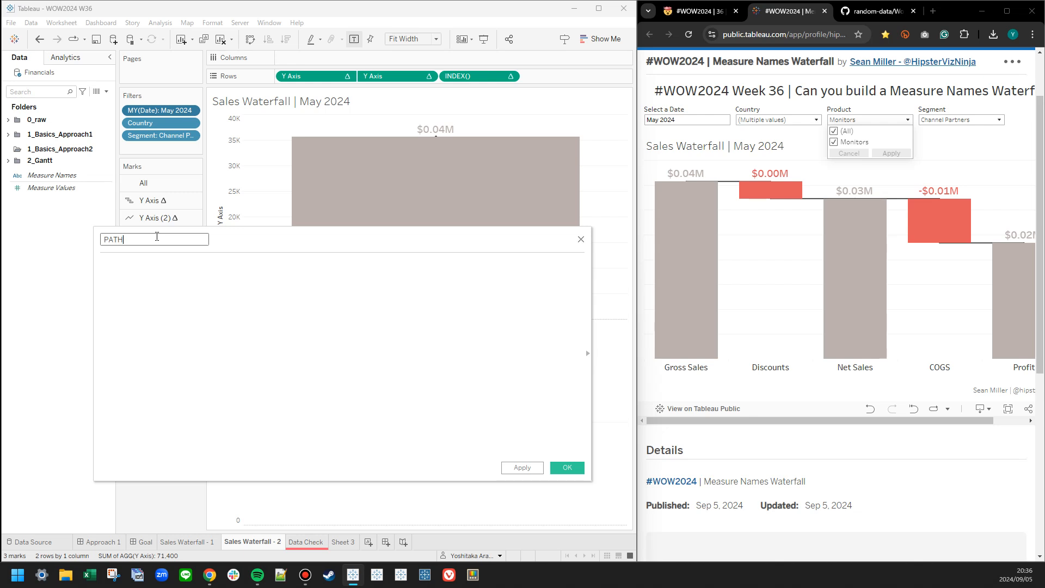
pyautogui.write('IIF()')
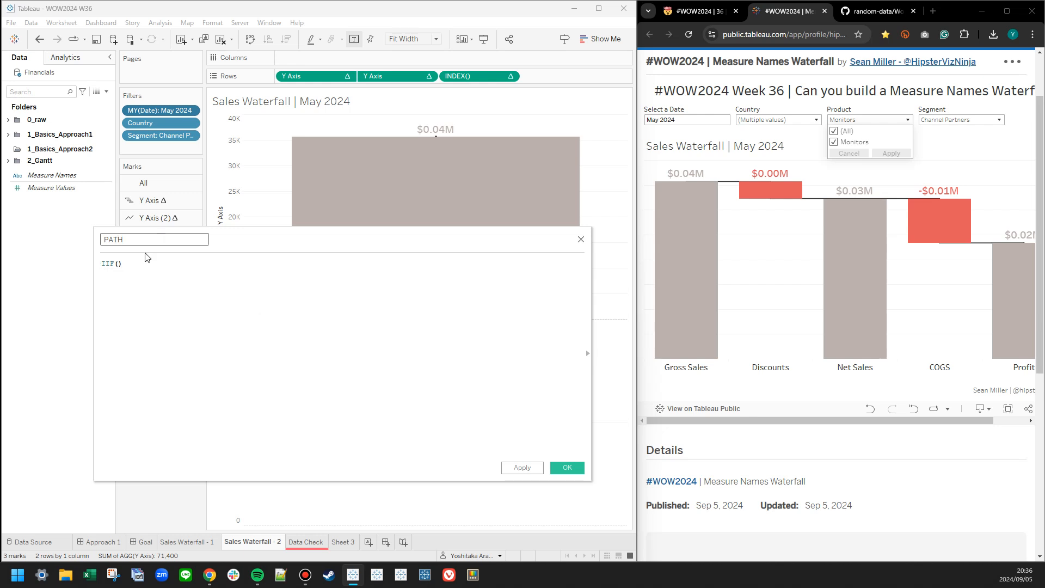
pyautogui.scroll(5, 145, 257)
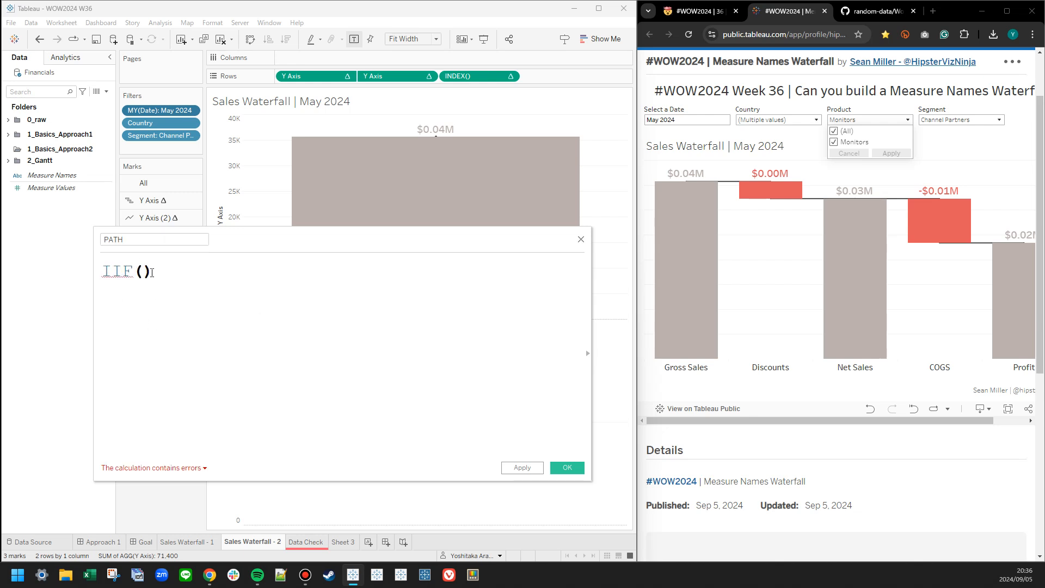
pyautogui.press('Return')
pyautogui.press('Return')
pyautogui.press('Return')
pyautogui.press('Up')
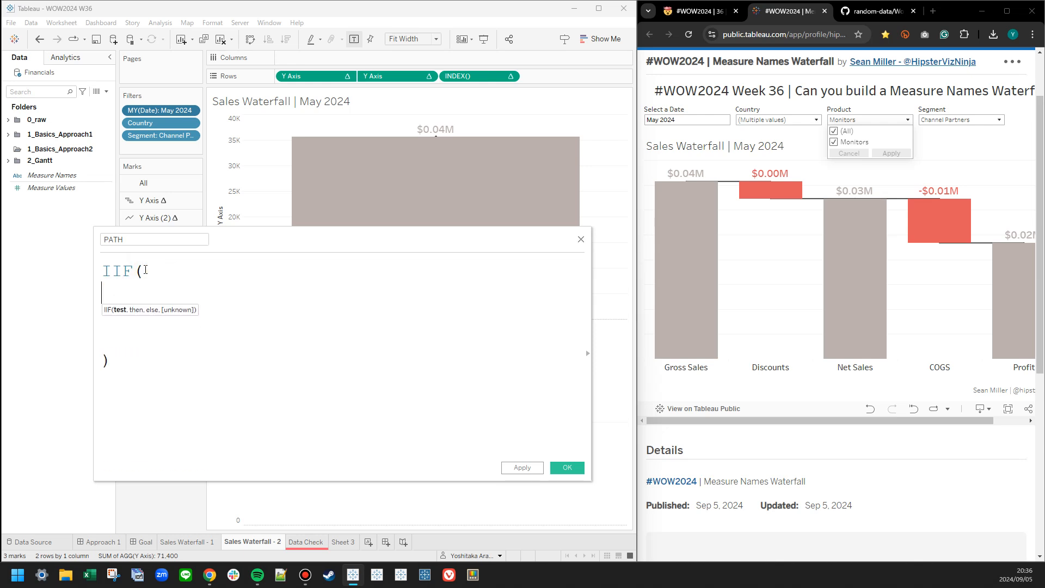
# Enter [Sales] = {MIN([Sales])} as the test condition of the IIF expression.
pyautogui.click(8, 121)
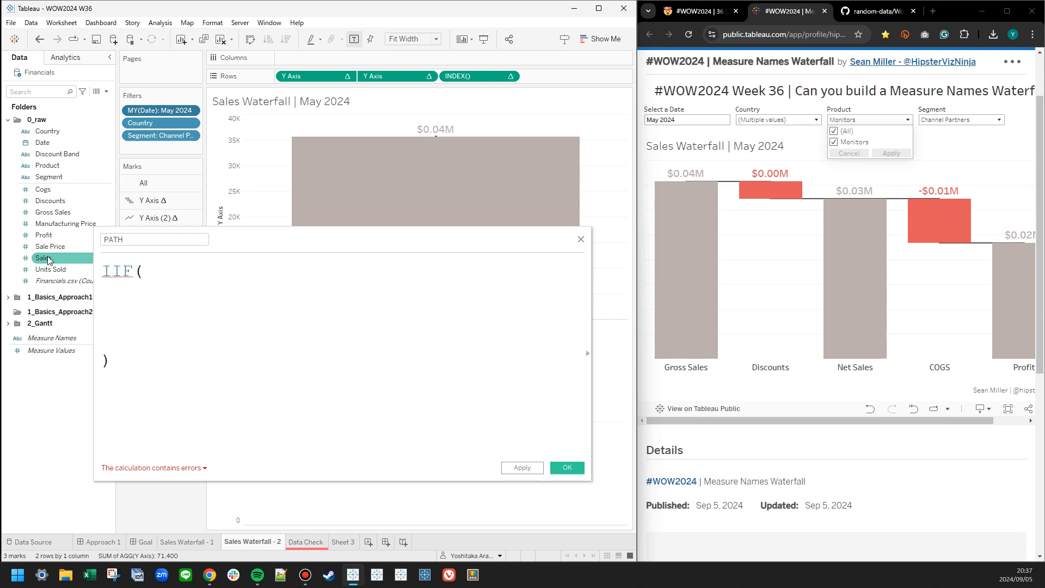
pyautogui.moveTo(48, 258); pyautogui.dragTo(187, 332)
pyautogui.click(105, 315)
pyautogui.press('BackSpace')
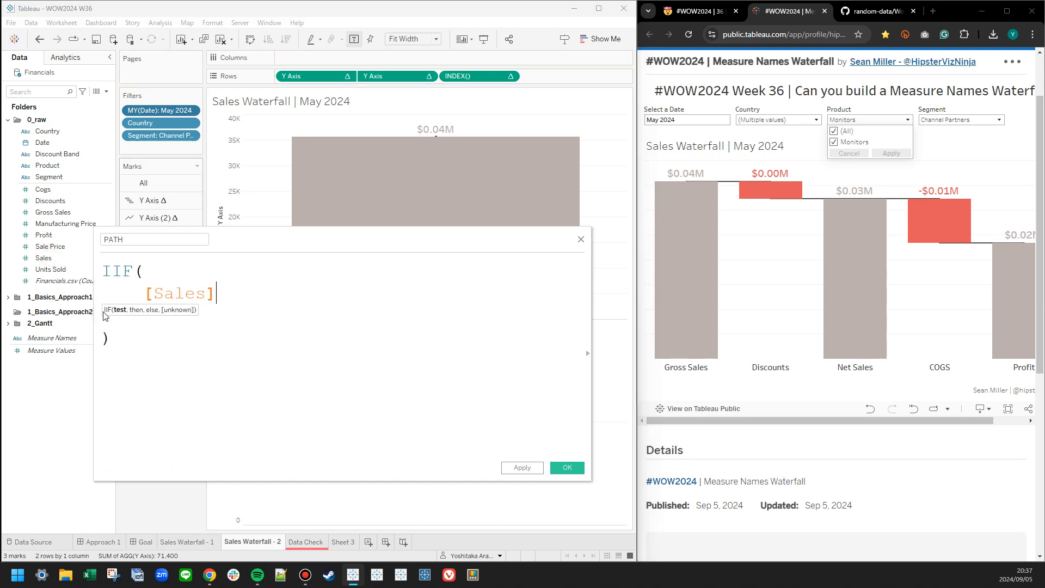
pyautogui.write('MIN(sale')
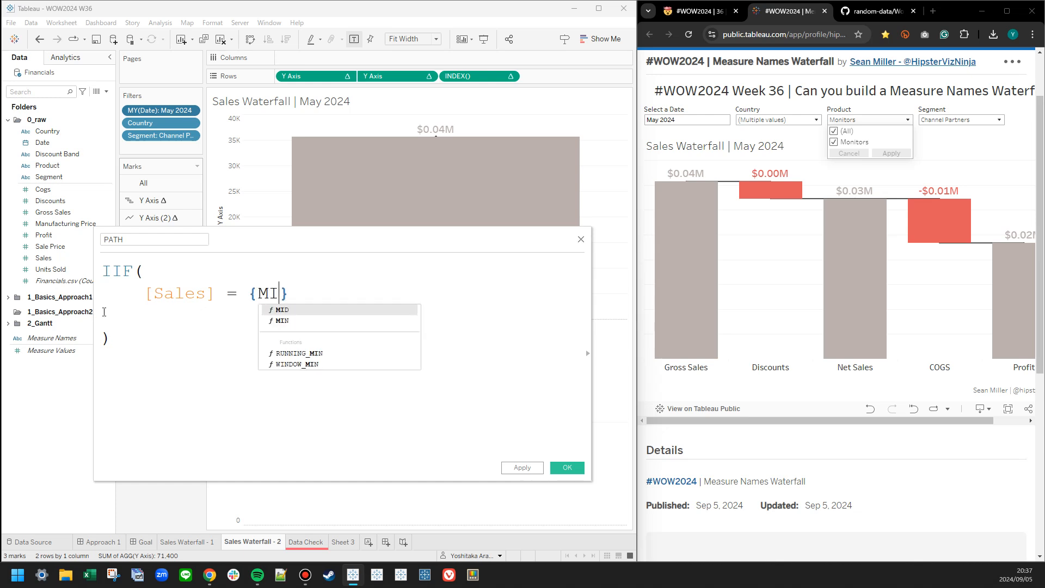
pyautogui.write('s')
pyautogui.press('Return')
pyautogui.press('Right')
pyautogui.press('Right')
# Complete the IIF expression with 1 as the then value and 5 as the else value, and save PATH.
pyautogui.press('Down')
pyautogui.press('Tab')
pyautogui.write(', 1')
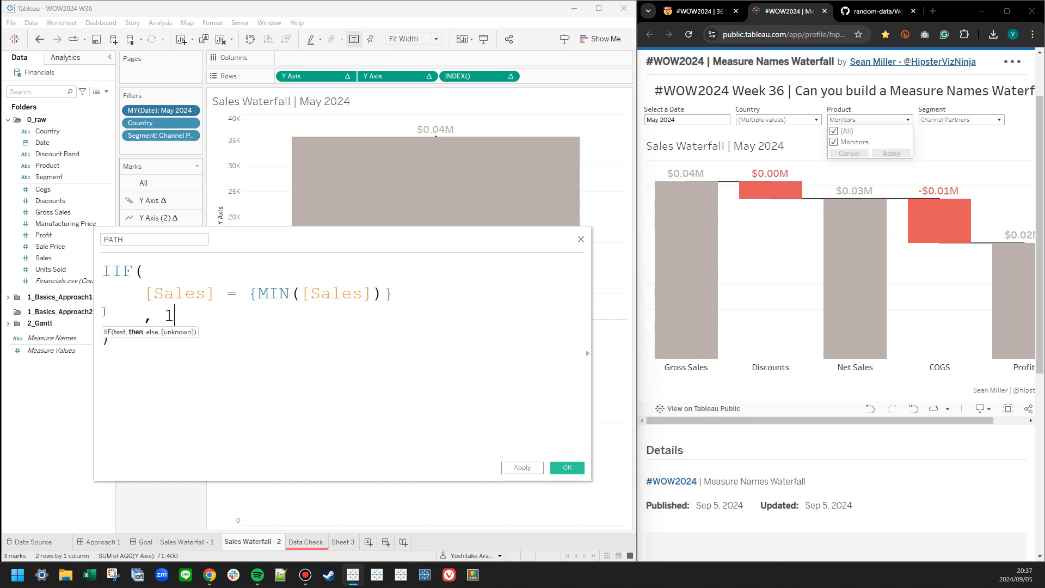
pyautogui.press('Return')
pyautogui.press('Tab')
pyautogui.write(', 5')
pyautogui.click(567, 467)
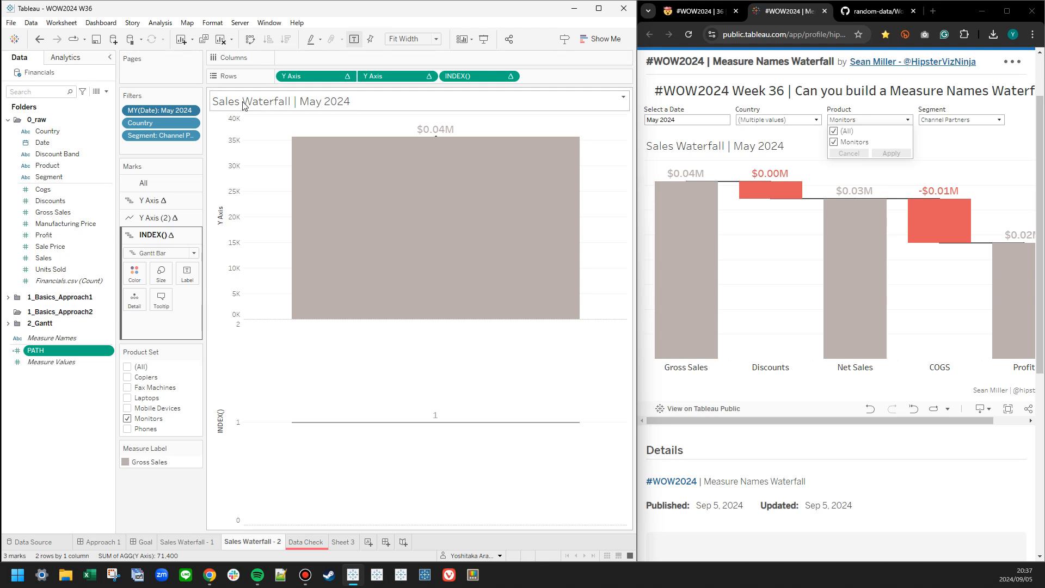
# Clear the remaining fields from the Sales Waterfall - 2 view and set its mark type to Automatic.
pyautogui.rightClick(470, 75)
pyautogui.click(503, 143)
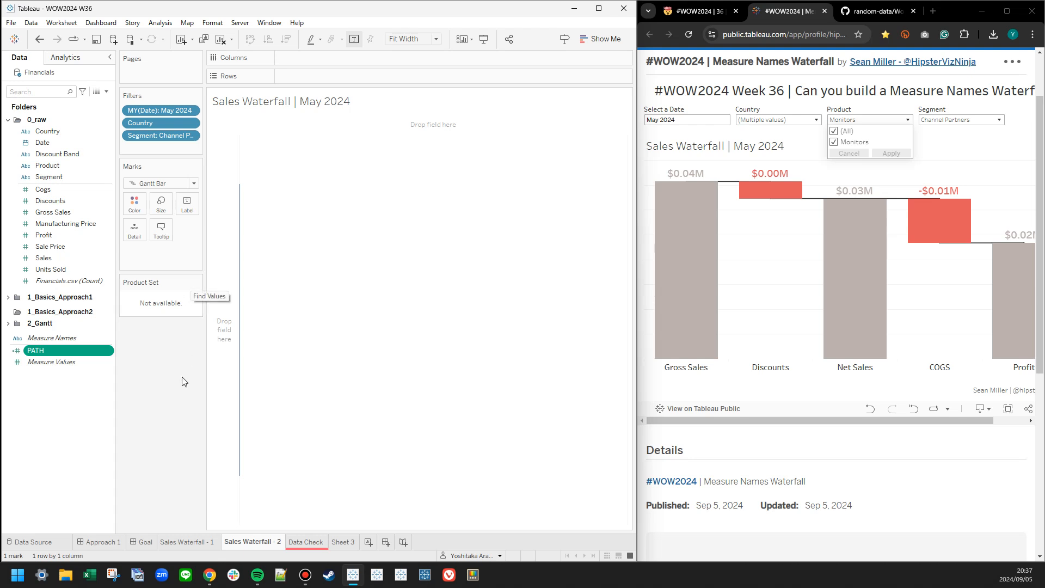
pyautogui.click(161, 183)
pyautogui.click(150, 193)
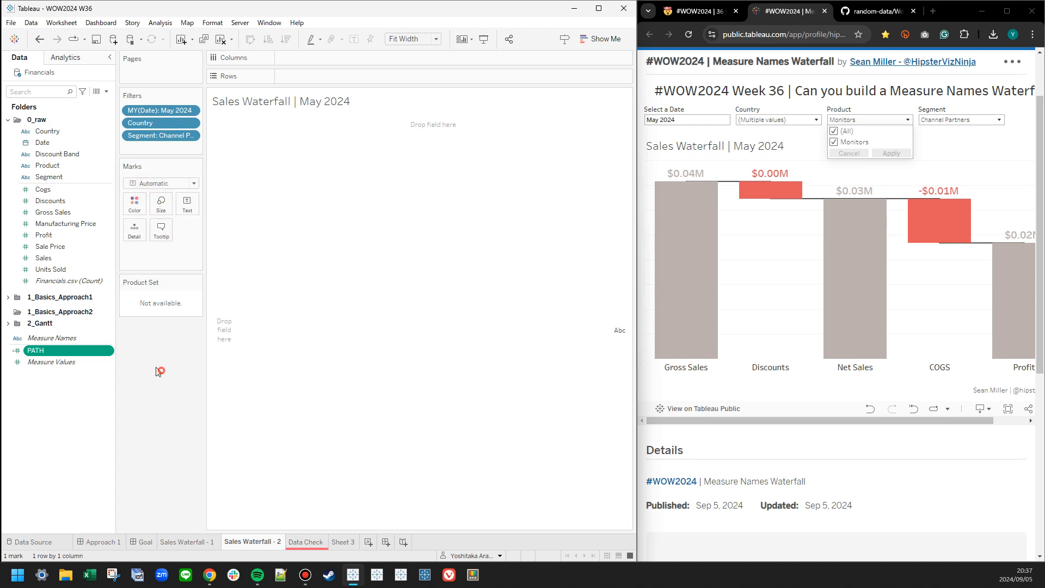
# Move PATH into the 1_Basics_Approach2 folder as a dimension.
pyautogui.moveTo(77, 351); pyautogui.dragTo(49, 325)
pyautogui.rightClick(54, 333)
pyautogui.click(40, 332)
pyautogui.rightClick(52, 325)
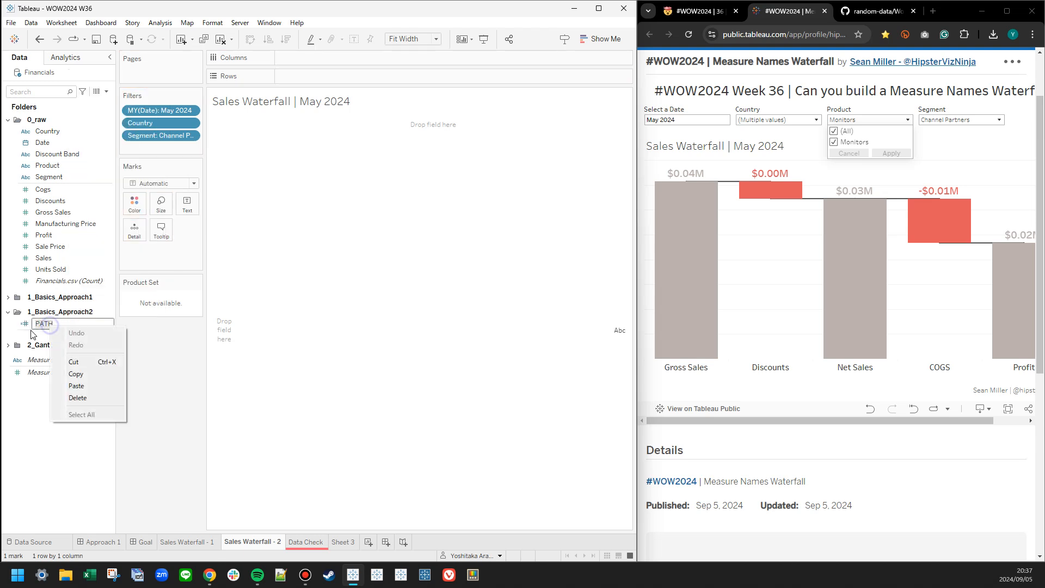
pyautogui.click(30, 331)
pyautogui.click(29, 327)
pyautogui.click(53, 330)
# Create bins from PATH named PATH (bin) with a bin size of 1.
pyautogui.rightClick(60, 329)
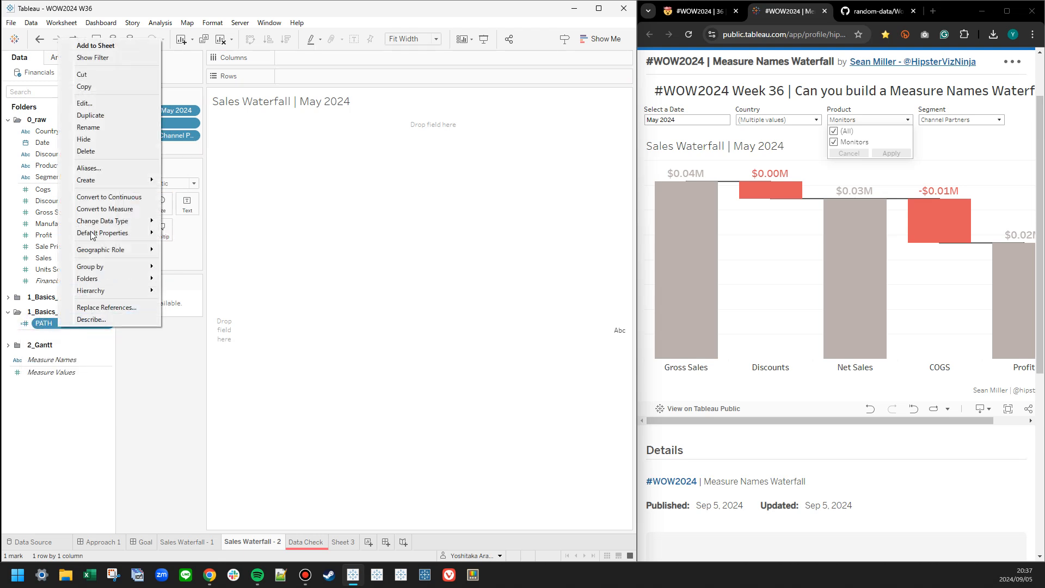
pyautogui.moveTo(99, 186)
pyautogui.click(180, 218)
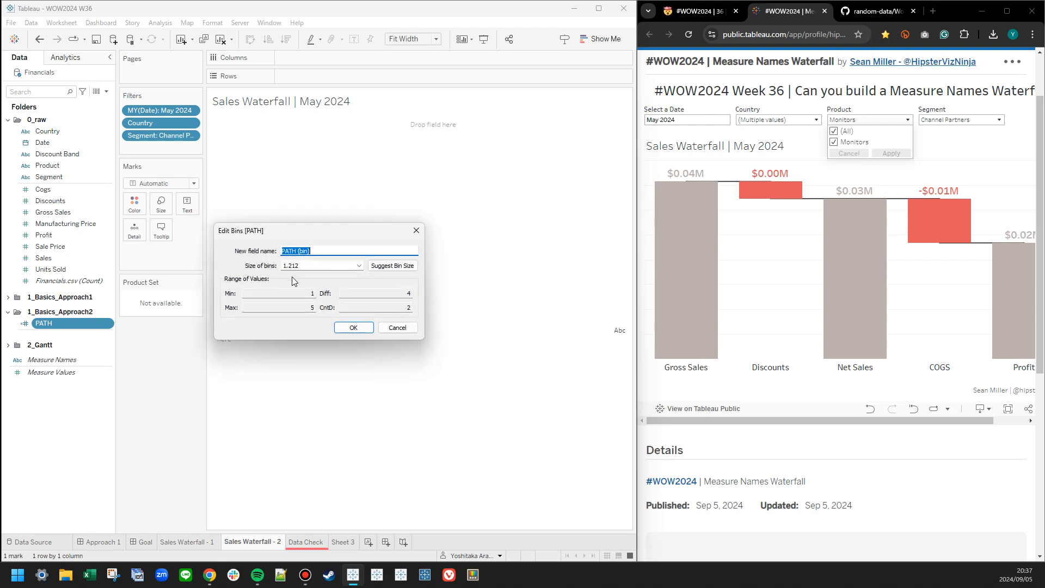
pyautogui.click(354, 328)
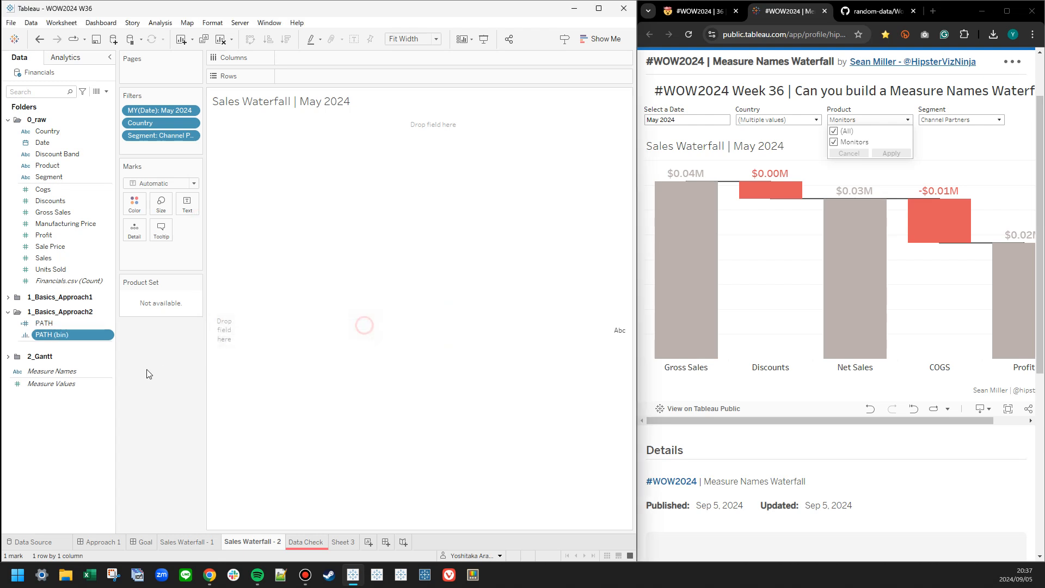
# Place PATH (bin) on Columns, move it to Detail, and add an INDEX() calculation to Columns.
pyautogui.moveTo(60, 340); pyautogui.dragTo(306, 60)
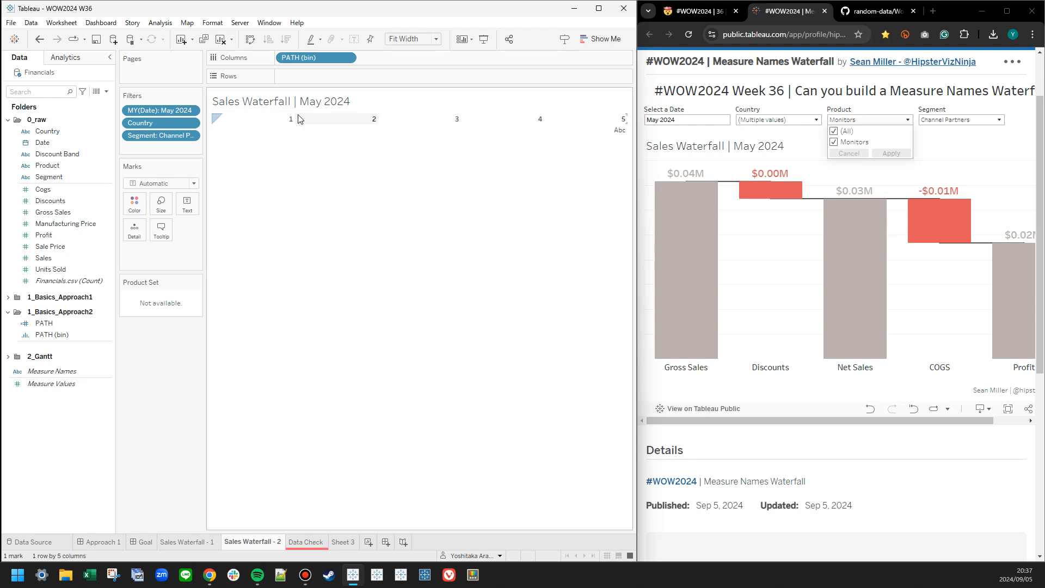
pyautogui.moveTo(311, 64); pyautogui.dragTo(157, 234)
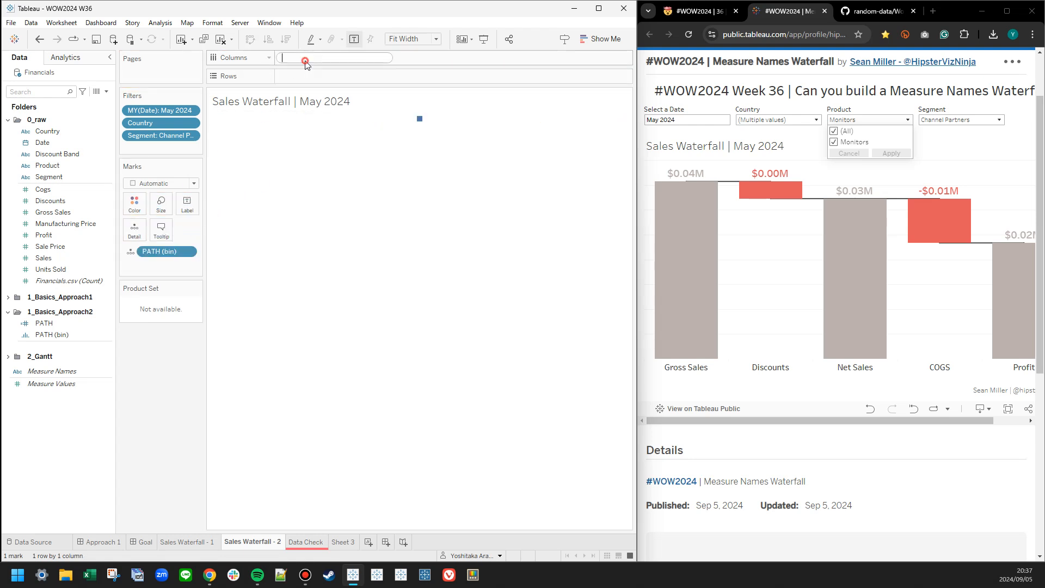
pyautogui.press('BackSpace')
pyautogui.press('BackSpace')
pyautogui.click(8, 120)
pyautogui.click(299, 61)
pyautogui.write('INDEX()')
pyautogui.press('Return')
# Compute INDEX() using PATH (bin) and convert it to discrete.
pyautogui.click(348, 59)
pyautogui.moveTo(348, 143)
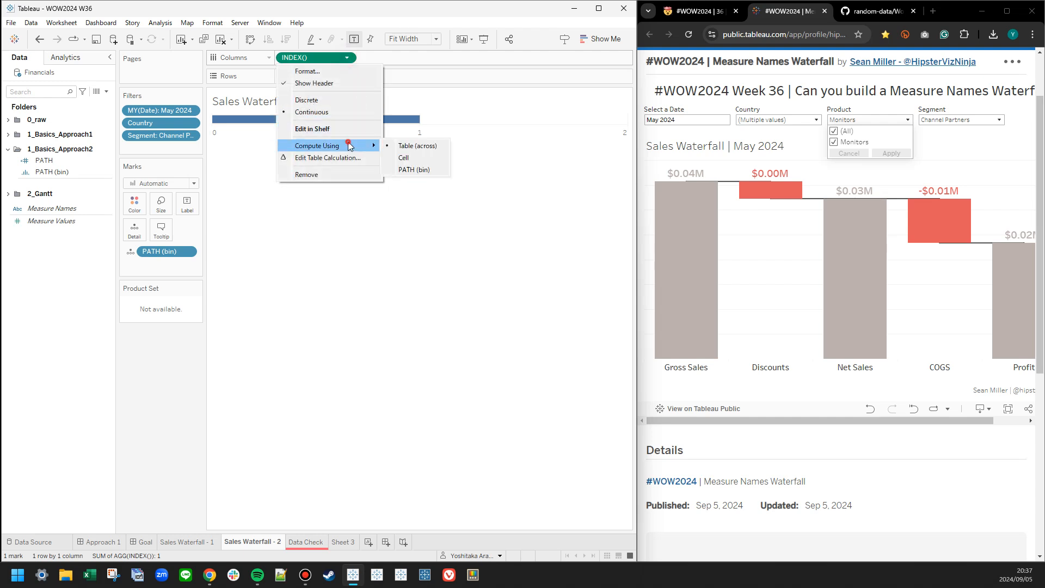
pyautogui.click(416, 170)
pyautogui.rightClick(310, 57)
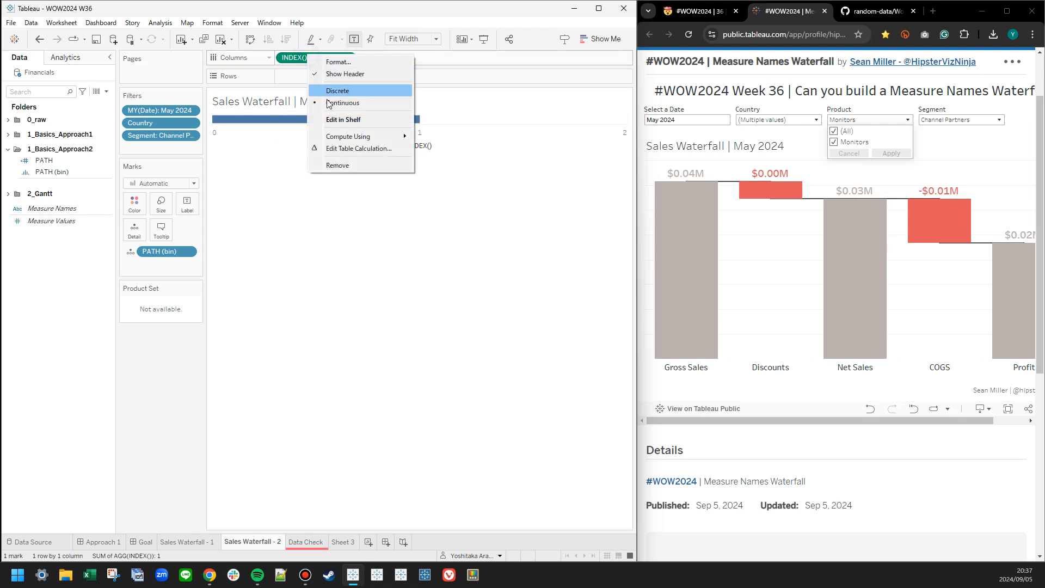
pyautogui.click(338, 90)
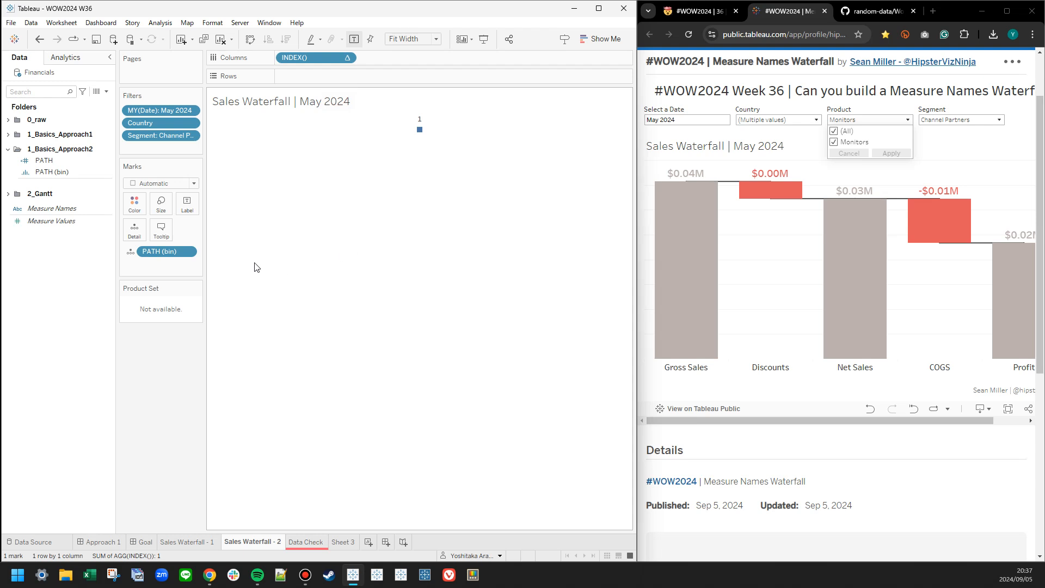
# Move PATH (bin) ahead of INDEX() on Columns and check the compute direction and missing-value settings.
pyautogui.moveTo(159, 251); pyautogui.dragTo(280, 57)
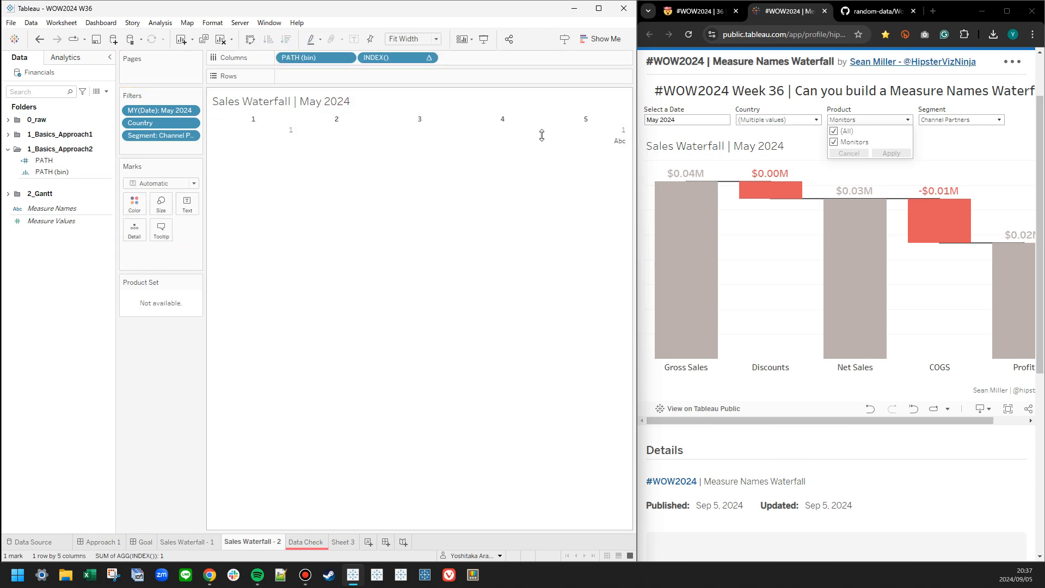
pyautogui.click(399, 57)
pyautogui.moveTo(453, 170)
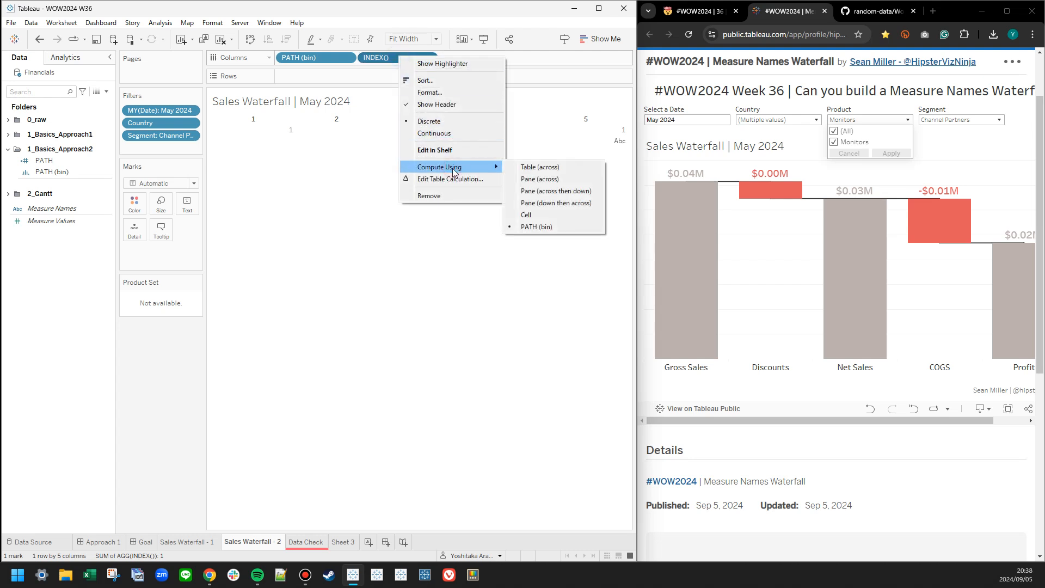
pyautogui.click(424, 226)
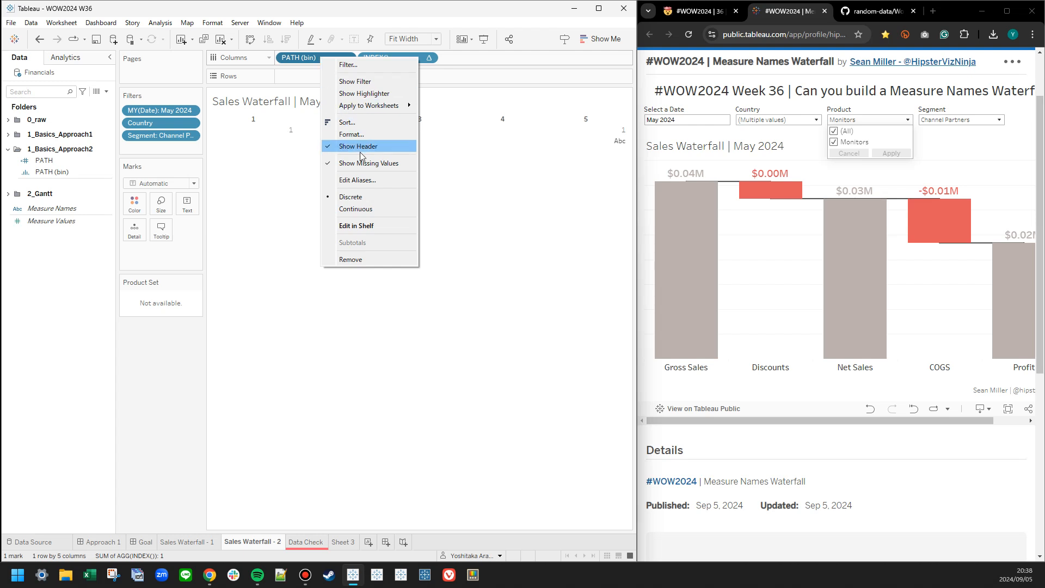
pyautogui.click(467, 257)
# Move INDEX() from Columns to Text and review its table calculation settings.
pyautogui.rightClick(381, 59)
pyautogui.moveTo(376, 58); pyautogui.dragTo(188, 205)
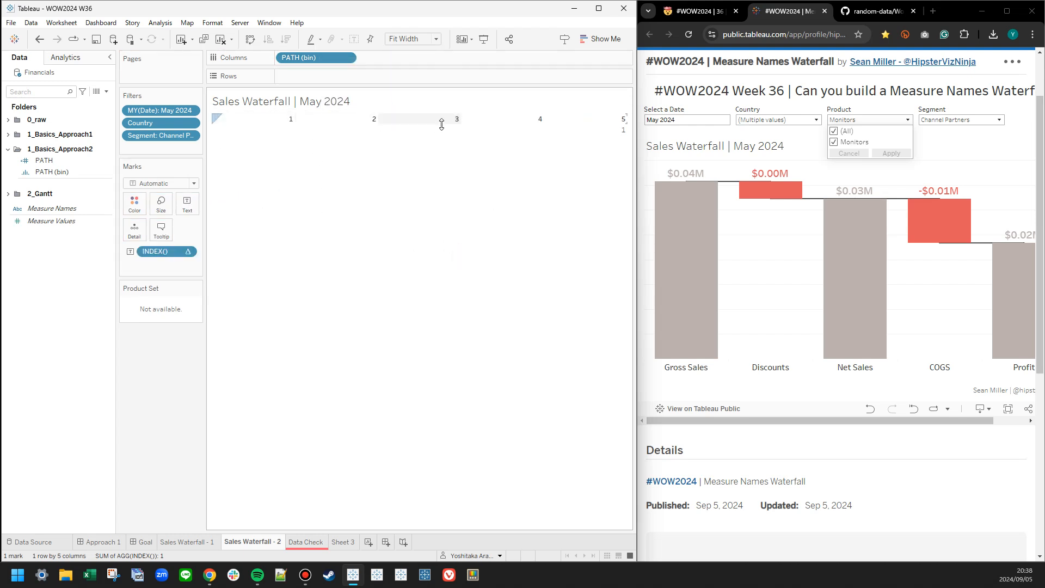
pyautogui.click(598, 133)
pyautogui.click(429, 299)
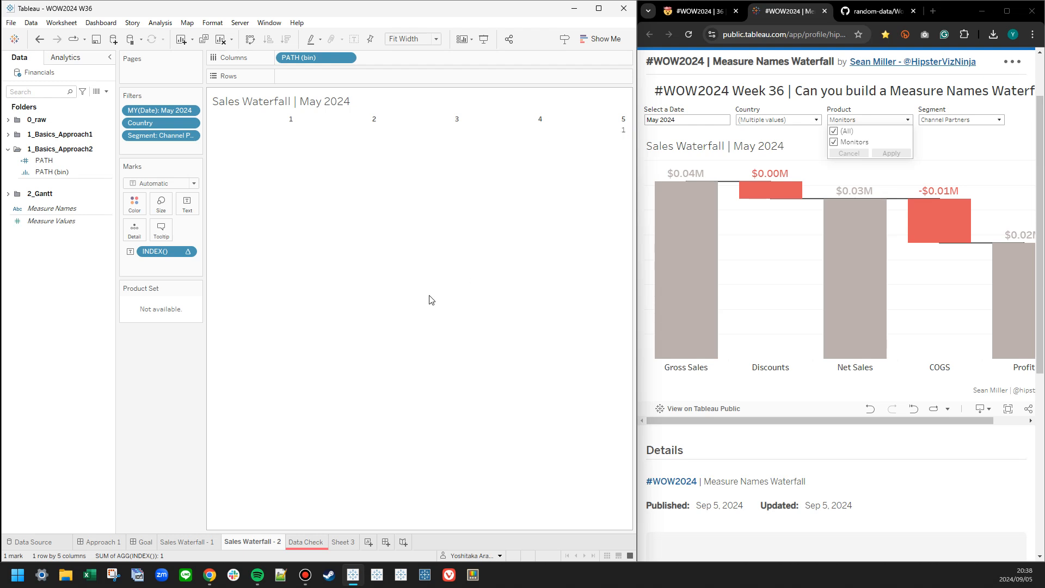
pyautogui.rightClick(170, 255)
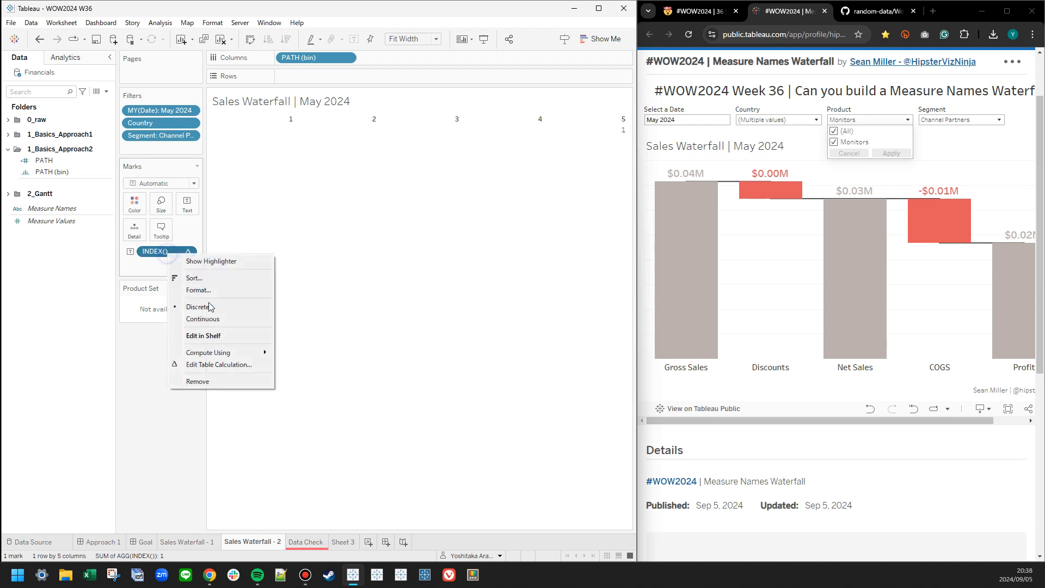
pyautogui.click(215, 365)
pyautogui.click(470, 204)
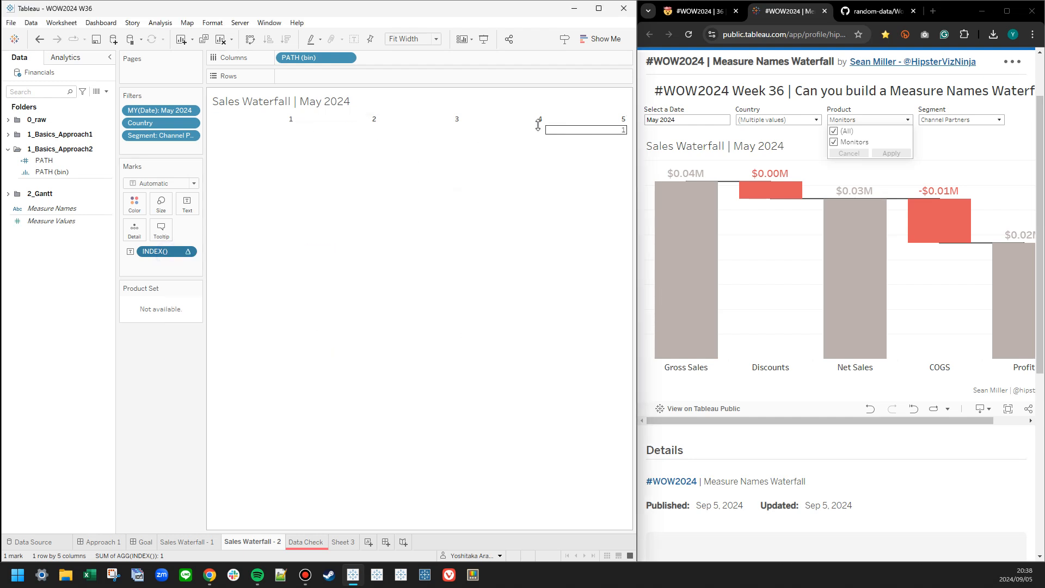
# Convert INDEX() to continuous and place it on Rows, then widen the filters and marks area.
pyautogui.moveTo(177, 252); pyautogui.dragTo(311, 78)
pyautogui.rightClick(159, 252)
pyautogui.click(190, 319)
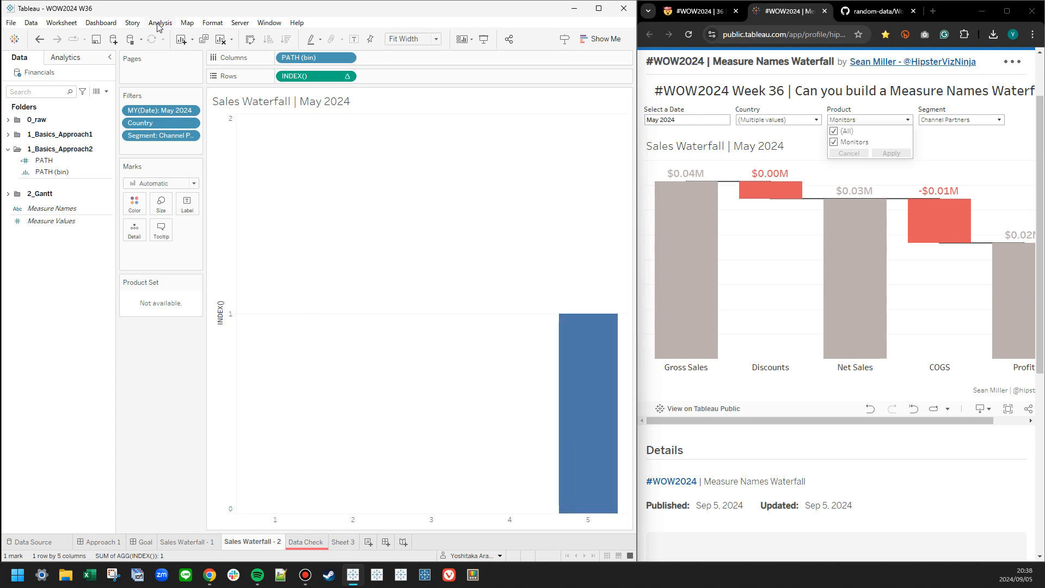
pyautogui.moveTo(205, 117); pyautogui.dragTo(236, 119)
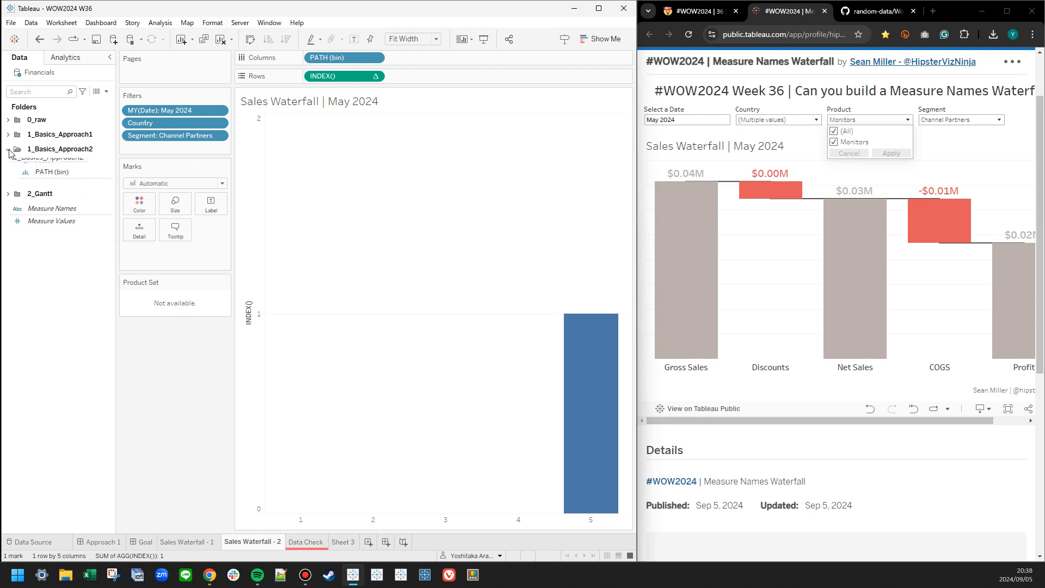
# Add Product from the 0_raw folder to the filters with all products selected.
pyautogui.click(8, 150)
pyautogui.click(7, 134)
pyautogui.click(38, 147)
pyautogui.click(8, 135)
pyautogui.click(8, 120)
pyautogui.moveTo(47, 165); pyautogui.dragTo(143, 151)
pyautogui.click(234, 323)
pyautogui.click(417, 423)
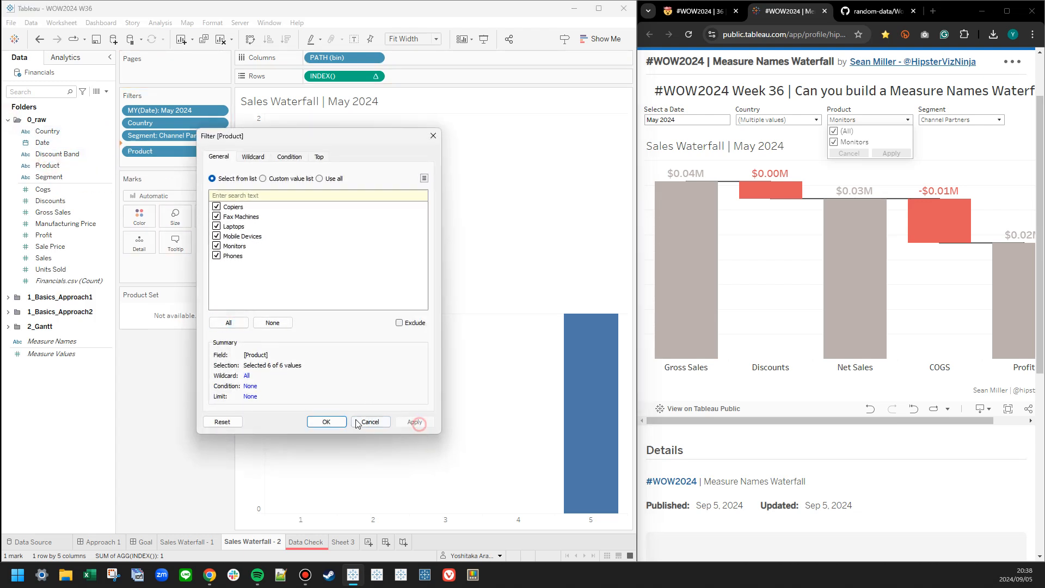
pyautogui.click(326, 423)
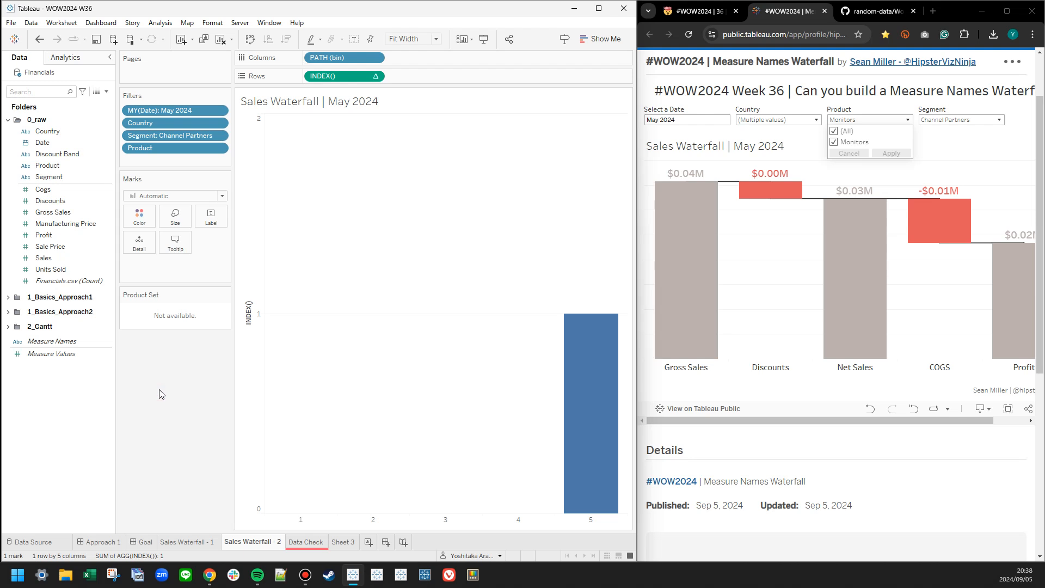
# Turn off the display of empty columns in the table layout.
pyautogui.click(212, 22)
pyautogui.moveTo(156, 22)
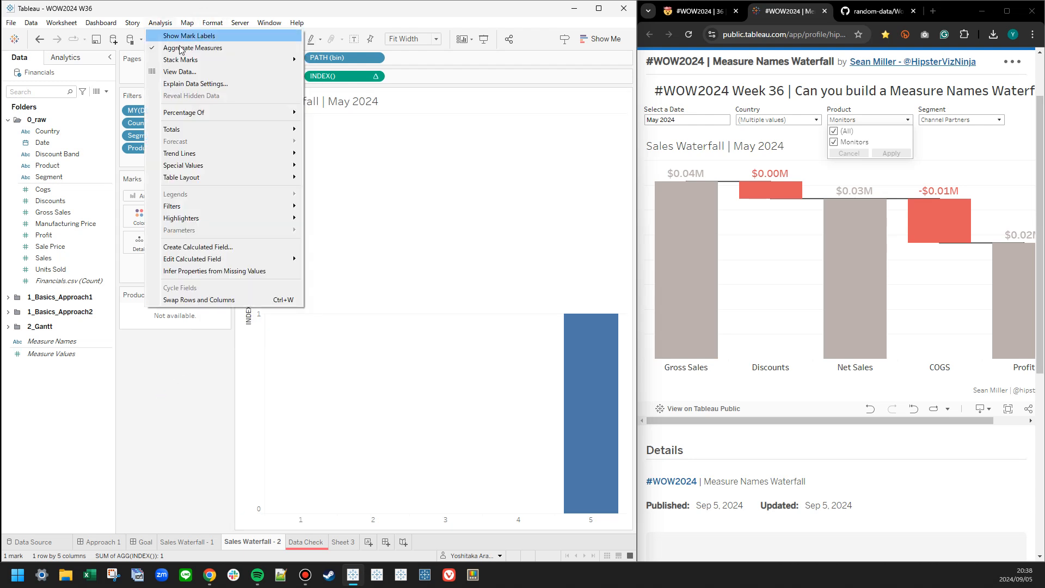
pyautogui.moveTo(185, 178)
pyautogui.click(331, 189)
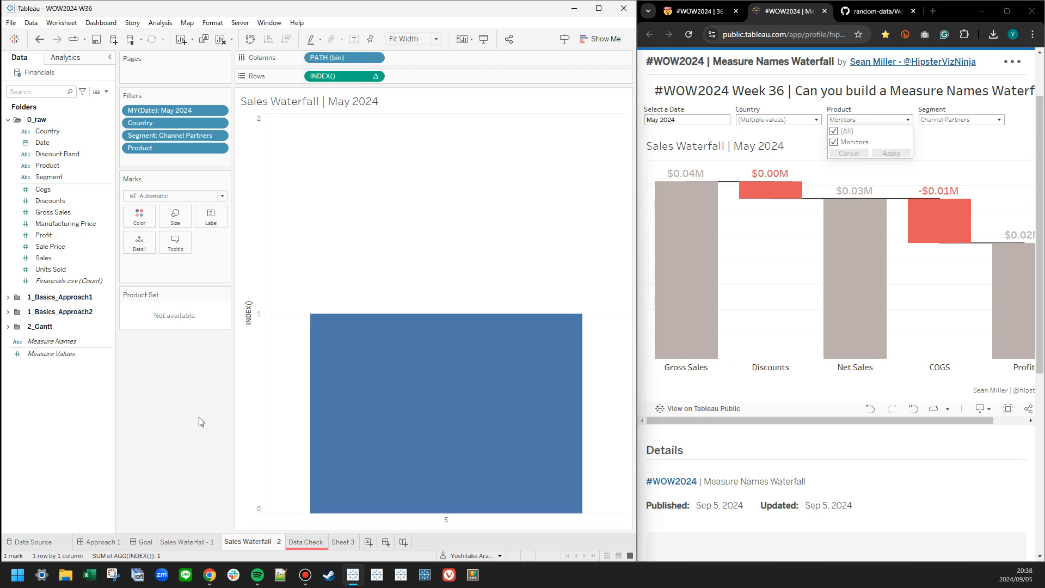
# Show the Financials.csv count as text on the Data Check sheet and review the record counts through the whole table.
pyautogui.click(321, 543)
pyautogui.moveTo(76, 283); pyautogui.dragTo(187, 179)
pyautogui.moveTo(624, 143); pyautogui.dragTo(629, 521)
pyautogui.moveTo(503, 331)
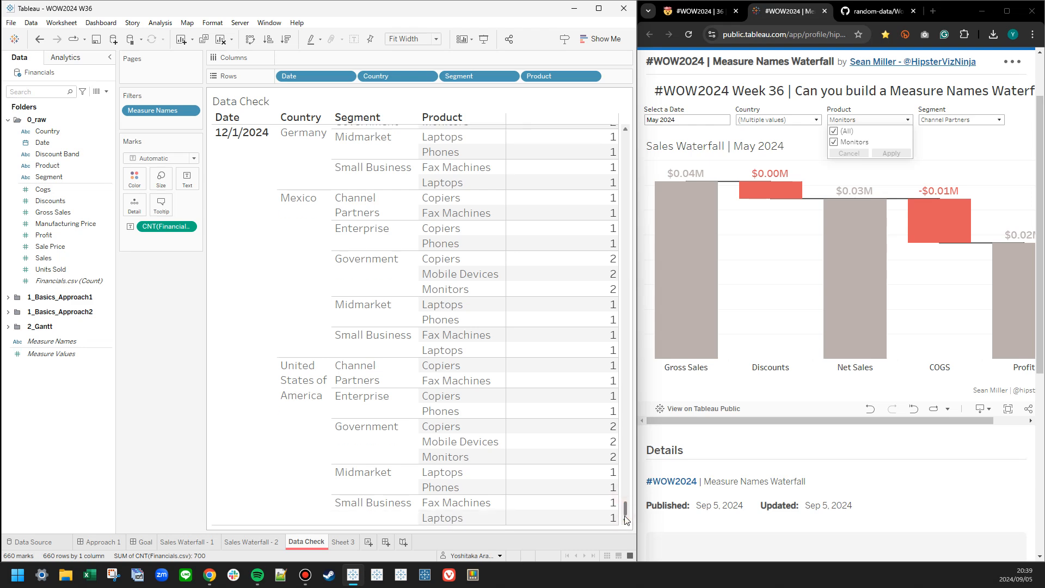
pyautogui.moveTo(625, 514); pyautogui.dragTo(611, 116)
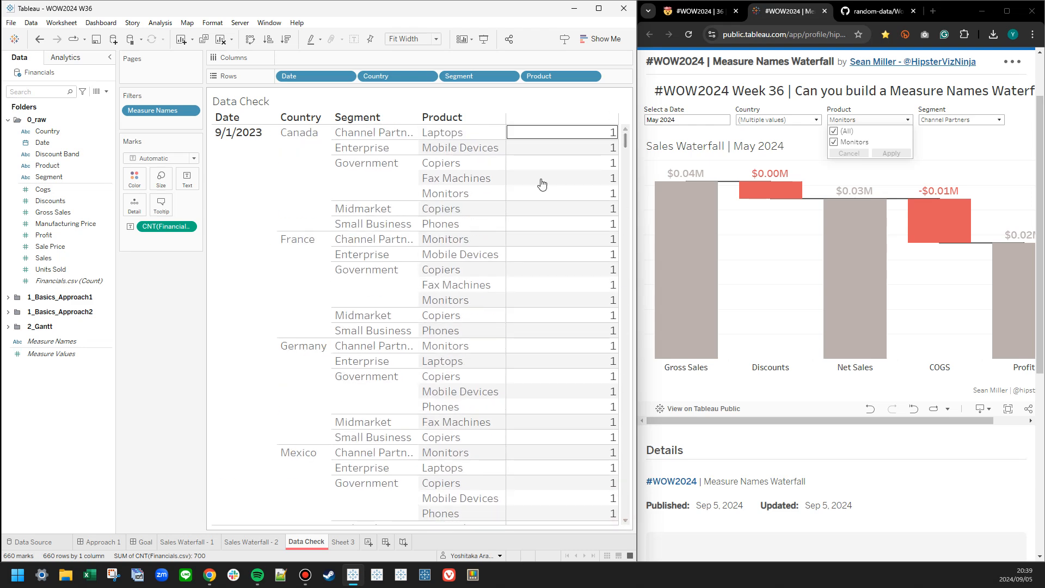
# Return to the Sales Waterfall - 2 sheet, remove the Country filter and check the PATH (bin) options.
pyautogui.click(270, 542)
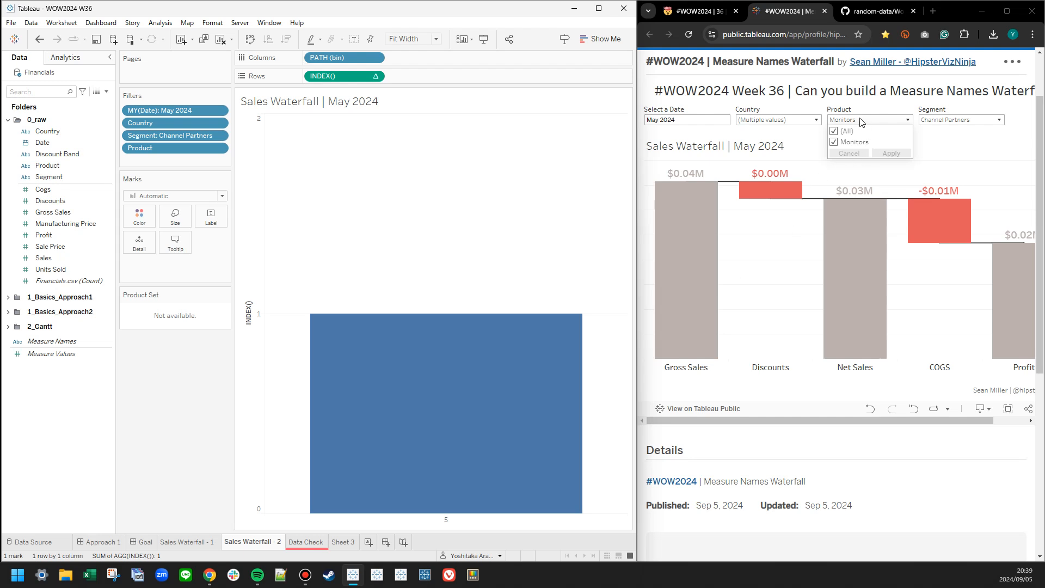
pyautogui.moveTo(162, 124); pyautogui.dragTo(34, 152)
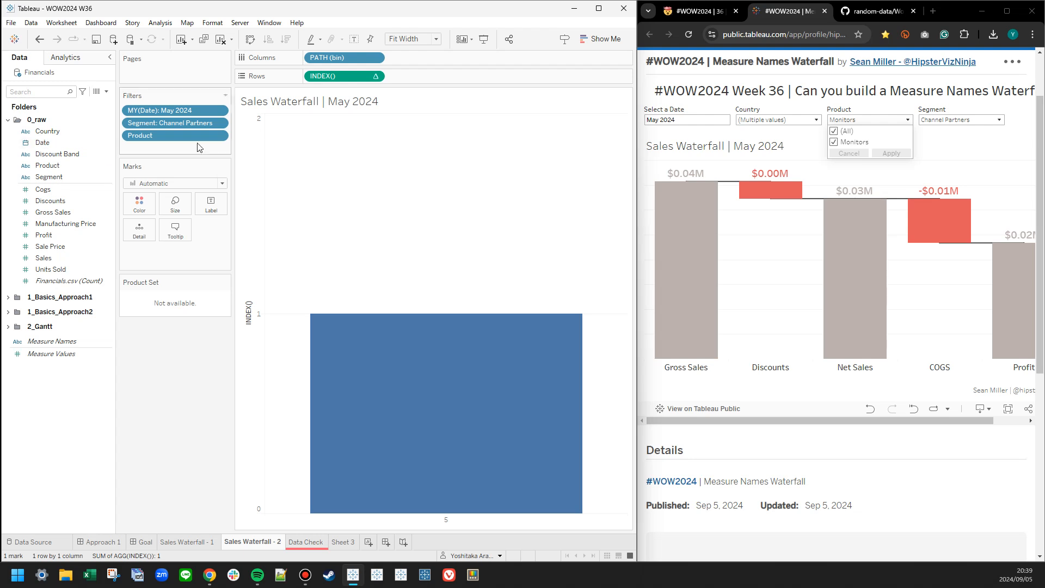
pyautogui.rightClick(343, 58)
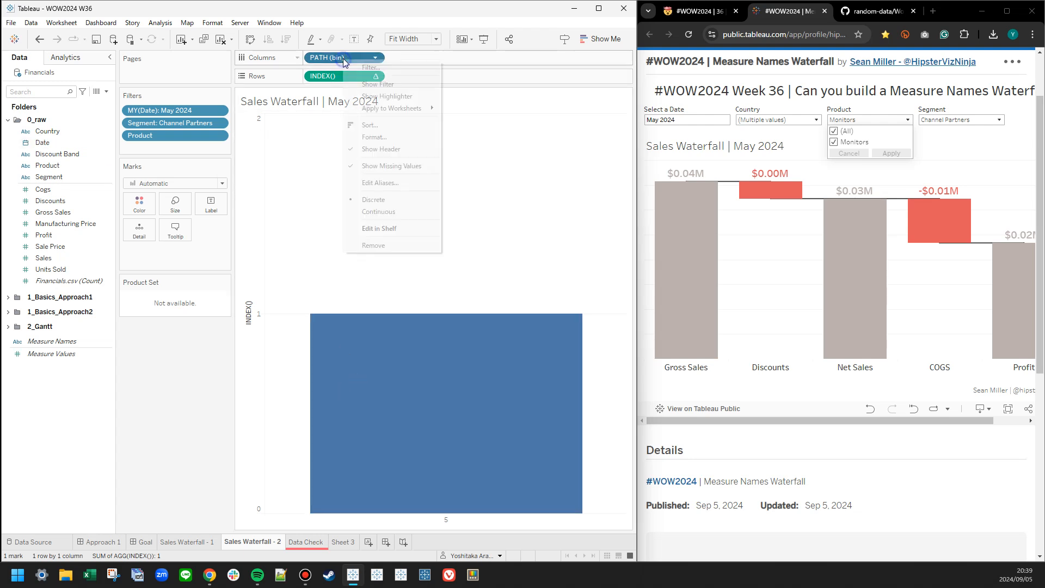
pyautogui.click(336, 56)
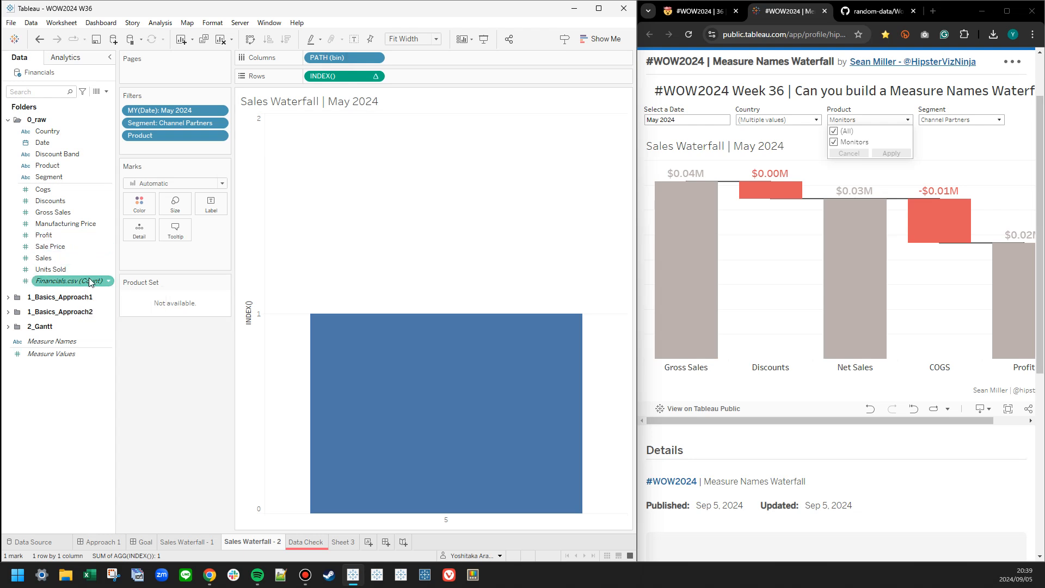
# Open the PATH calculation from the 1_Basics_Approach2 folder and review its formula at an enlarged text size.
pyautogui.click(7, 296)
pyautogui.click(8, 297)
pyautogui.click(7, 326)
pyautogui.click(8, 312)
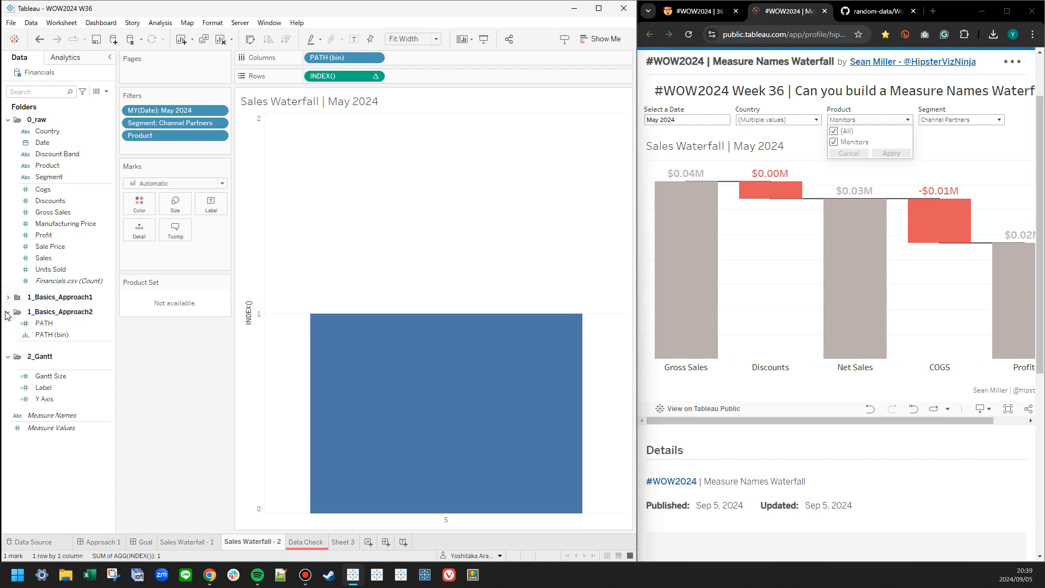
pyautogui.rightClick(42, 324)
pyautogui.click(77, 89)
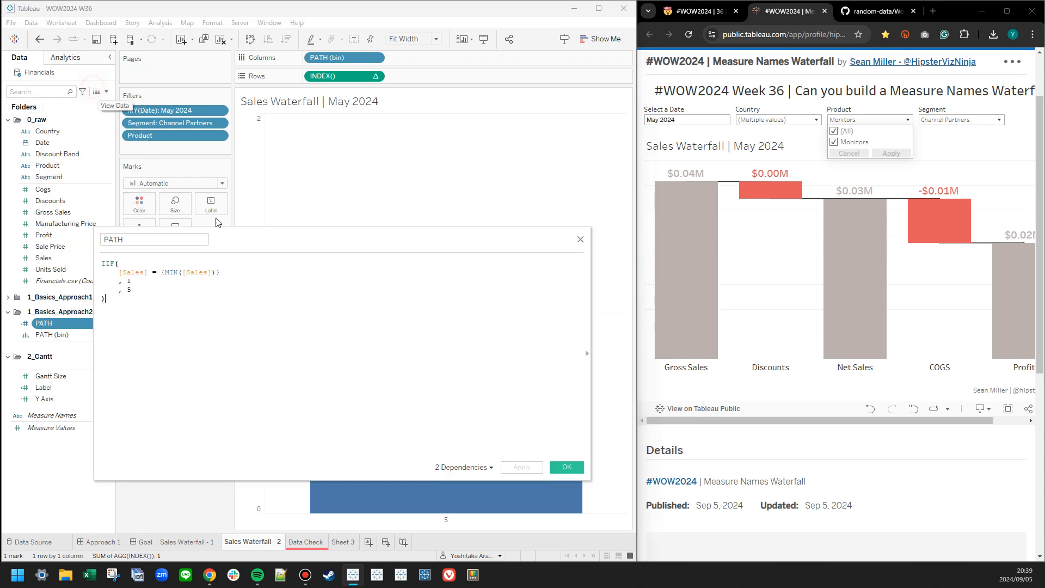
pyautogui.keyDown('ctrl'); pyautogui.scroll(4, 419, 331); pyautogui.keyUp('ctrl')
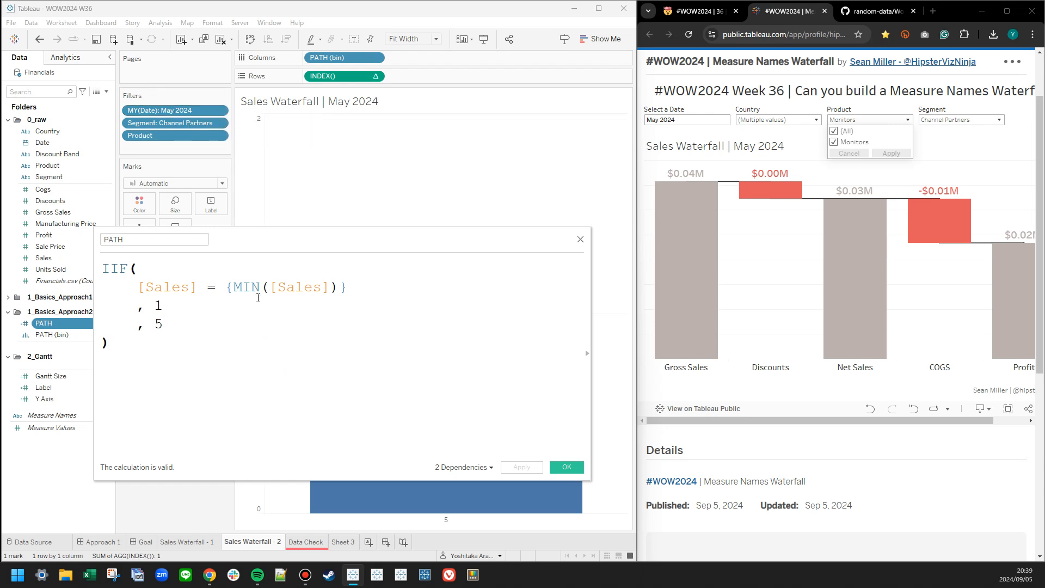
# Try adding FIXED to the {MIN([Sales])} expression in PATH, take it out again and close the calculation.
pyautogui.click(276, 312)
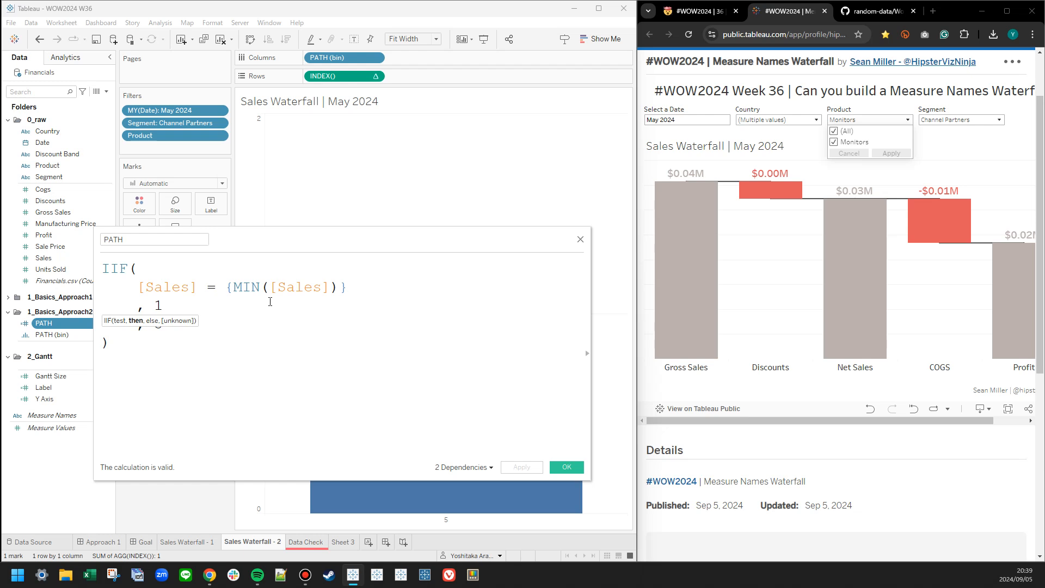
pyautogui.click(269, 292)
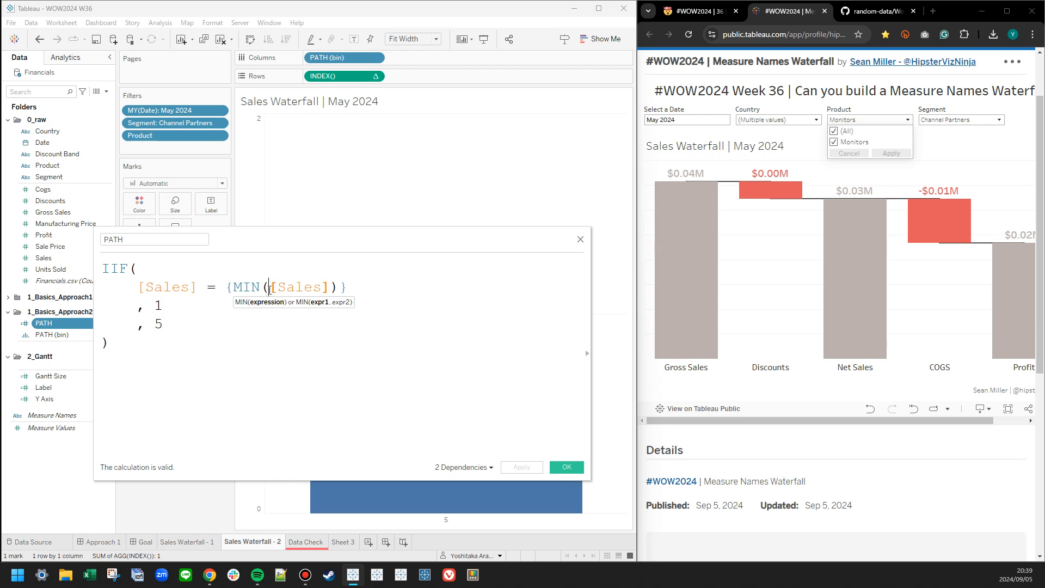
pyautogui.click(231, 287)
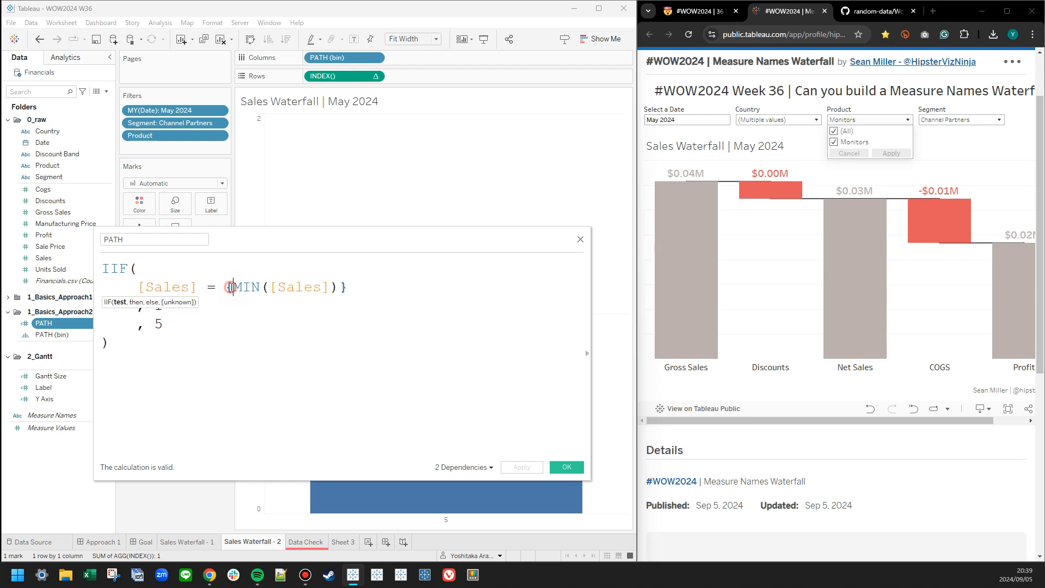
pyautogui.press('Left')
pyautogui.write('FIXED')
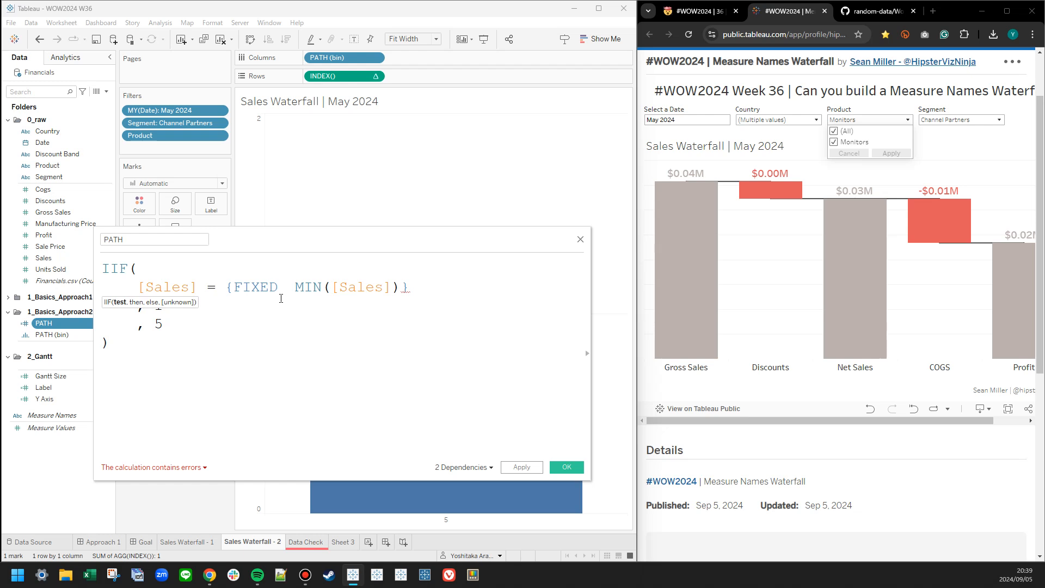
pyautogui.press('BackSpace')
pyautogui.press('BackSpace')
pyautogui.press('BackSpace')
pyautogui.press('BackSpace')
pyautogui.press('BackSpace')
pyautogui.press('BackSpace')
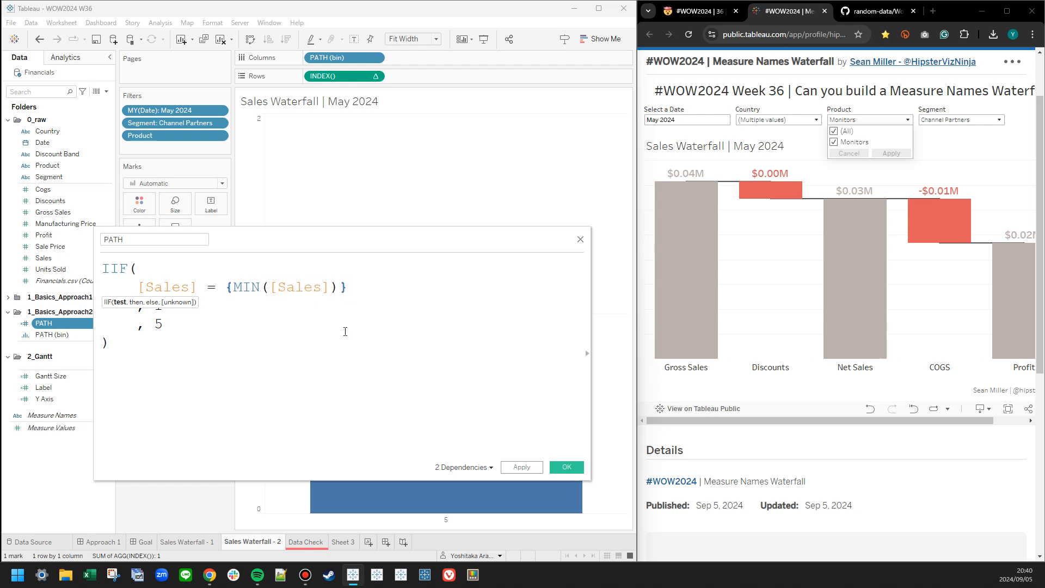
pyautogui.click(567, 466)
# Add the MY(Date), Segment and Product filters to context.
pyautogui.rightClick(174, 111)
pyautogui.click(213, 156)
pyautogui.rightClick(177, 123)
pyautogui.click(218, 162)
pyautogui.rightClick(184, 138)
pyautogui.click(222, 187)
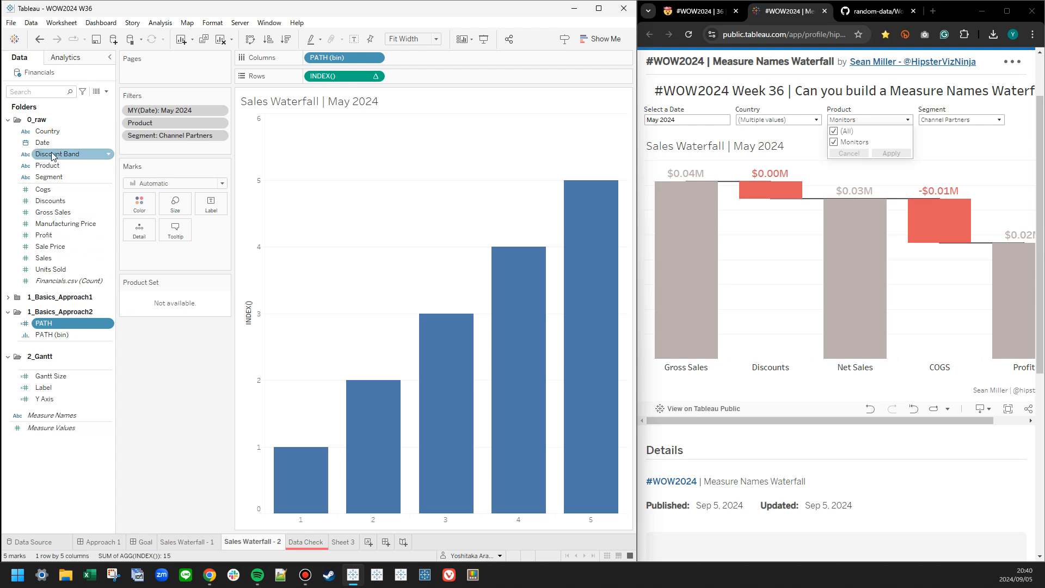
# Create a set named Country Set from Country and move it into the 1_Basics_Approach2 folder.
pyautogui.click(39, 132)
pyautogui.rightClick(39, 134)
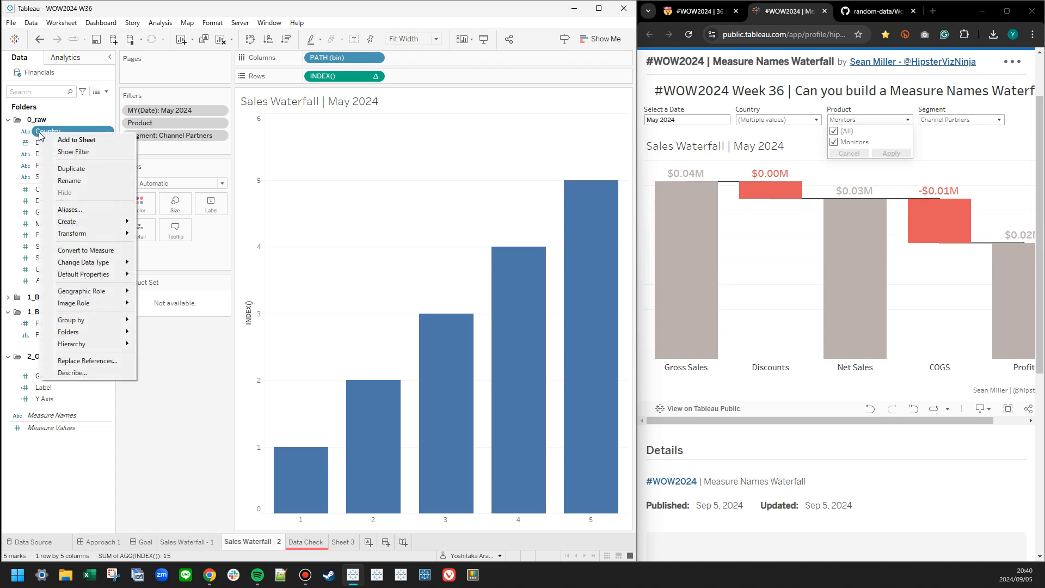
pyautogui.moveTo(74, 221)
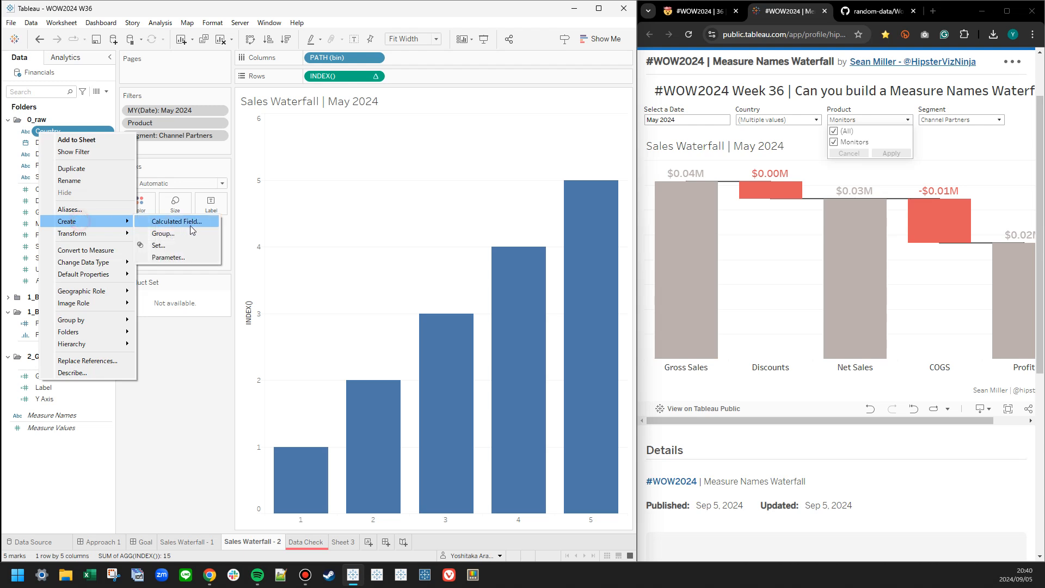
pyautogui.click(191, 246)
pyautogui.click(229, 330)
pyautogui.click(372, 430)
pyautogui.moveTo(49, 143); pyautogui.dragTo(68, 354)
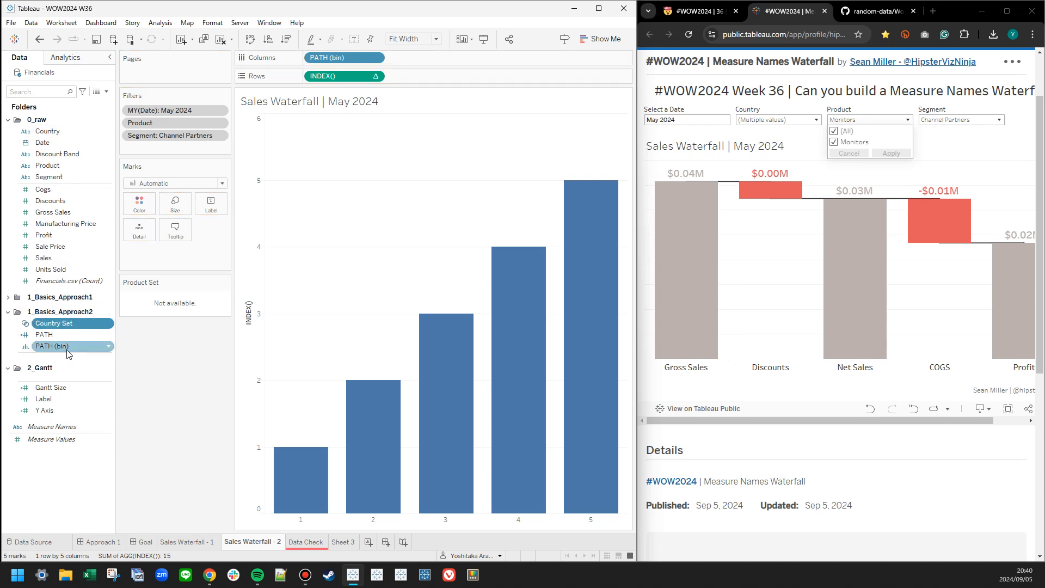
# Collapse the 0_raw folder, expand 1_Basics_Approach1 and rename the 2_Gantt folder as 2_Gantt_Approach1.
pyautogui.click(8, 119)
pyautogui.click(319, 265)
pyautogui.click(321, 251)
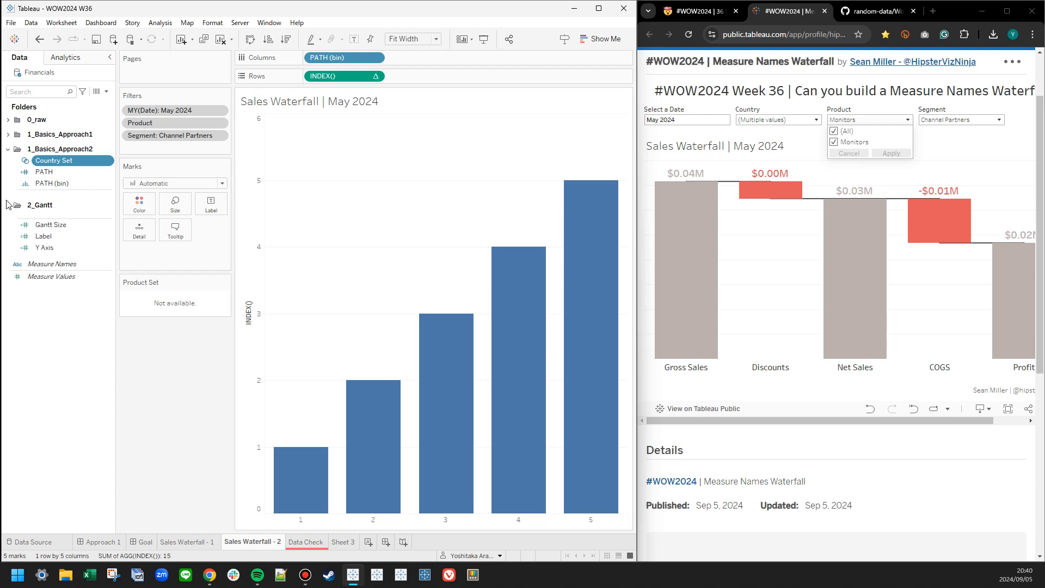
pyautogui.click(8, 134)
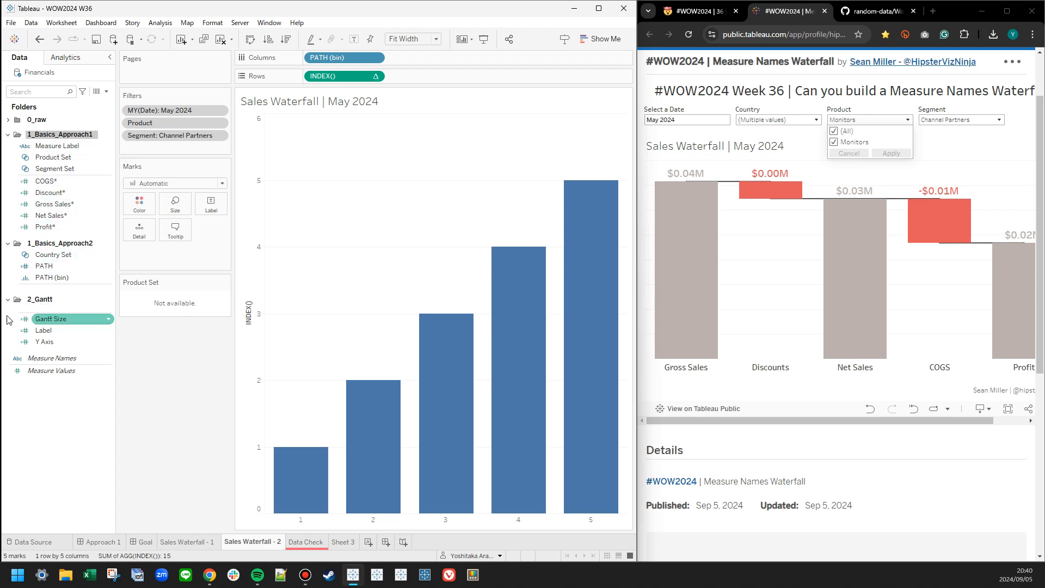
pyautogui.rightClick(48, 300)
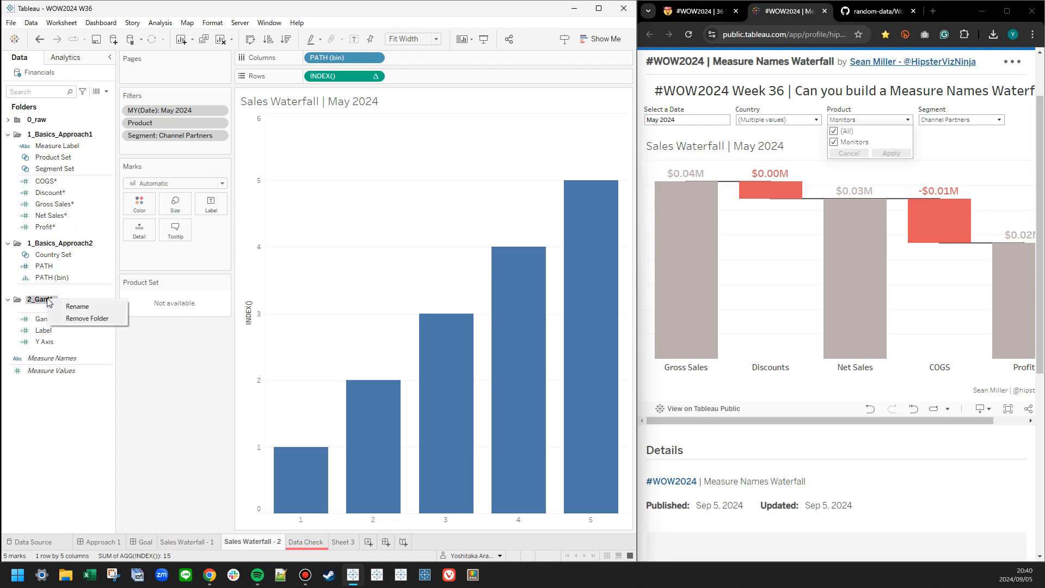
pyautogui.click(77, 306)
pyautogui.click(74, 301)
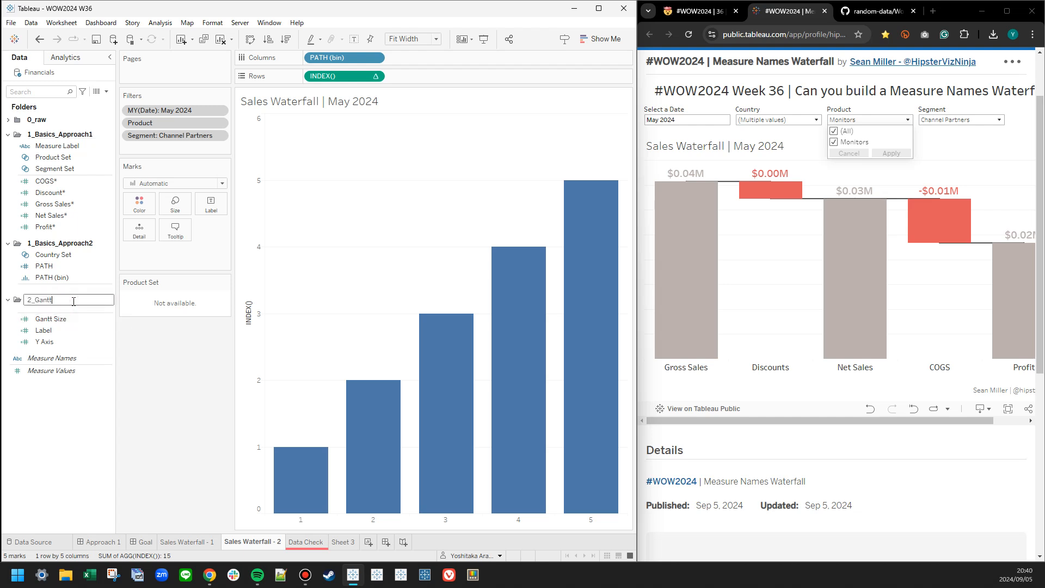
pyautogui.write('_Approach1')
pyautogui.press('Return')
# Create a new field folder named 2_Gantt_Approach2.
pyautogui.rightClick(61, 400)
pyautogui.click(94, 430)
pyautogui.write('2_')
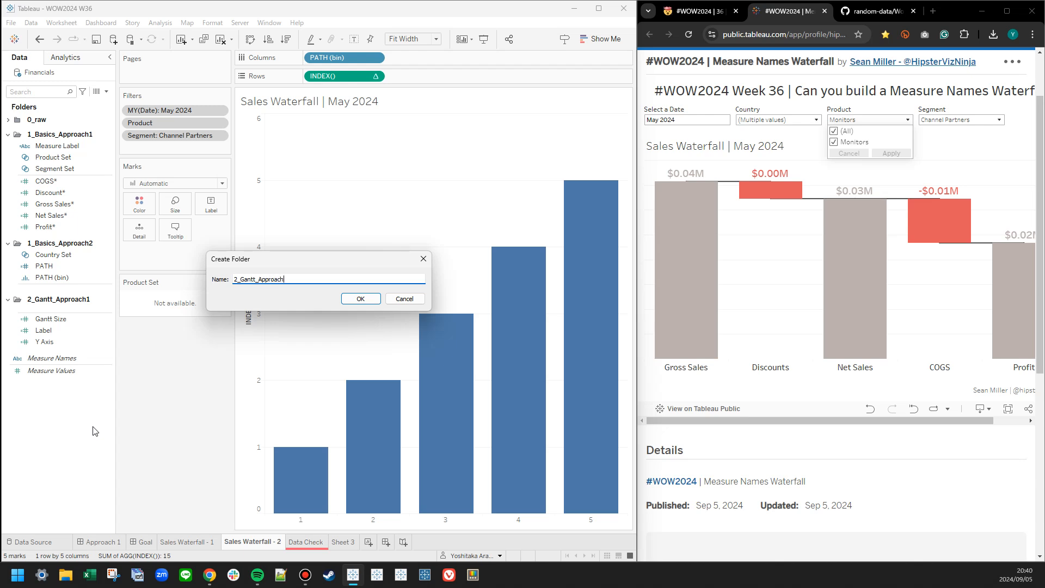
pyautogui.press('Return')
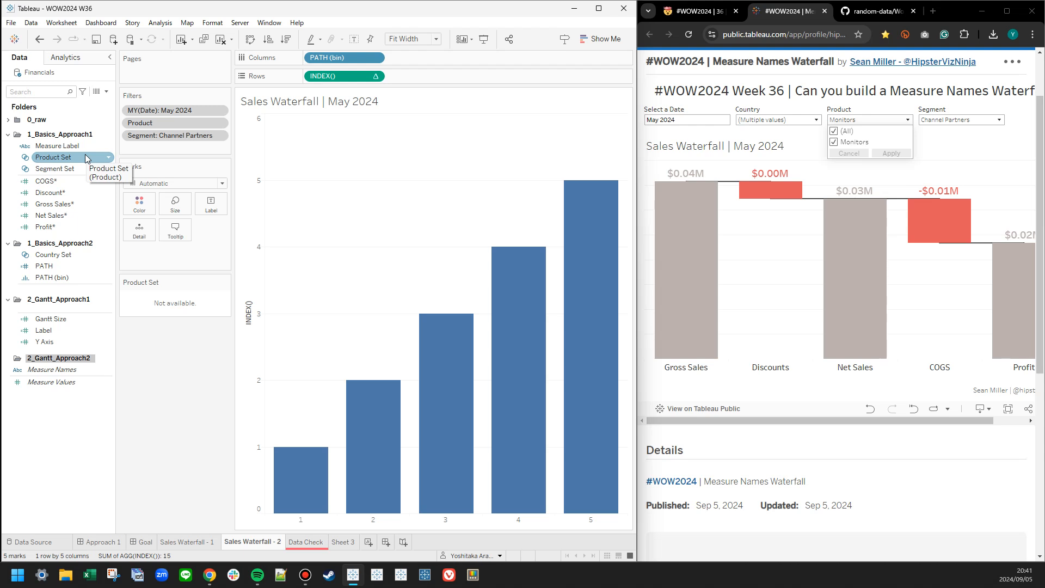
# Place Country Set on Detail and review the Gross Sales* calculation without changing it.
pyautogui.moveTo(65, 257); pyautogui.dragTo(143, 233)
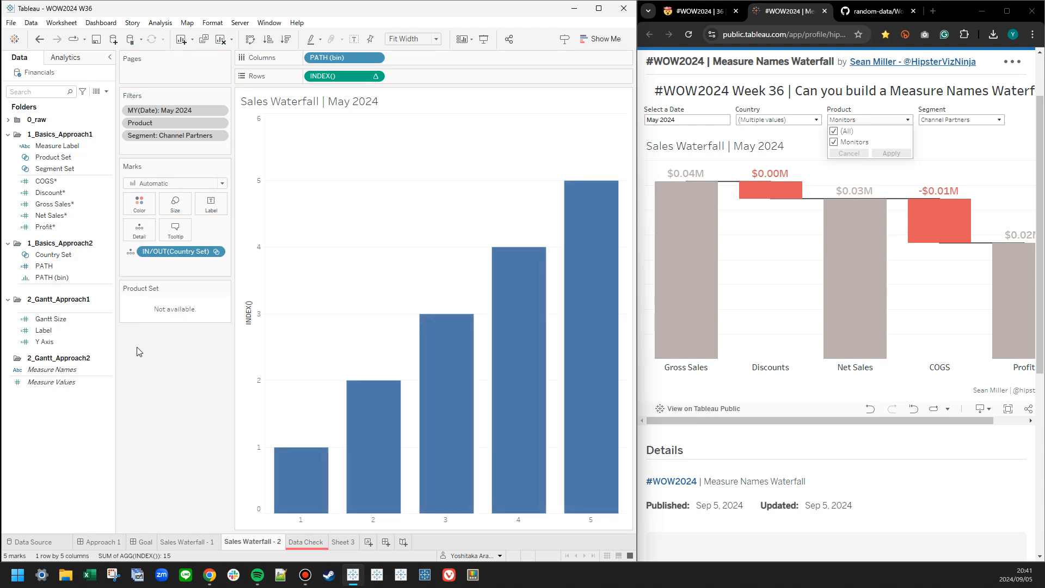
pyautogui.rightClick(60, 204)
pyautogui.click(76, 252)
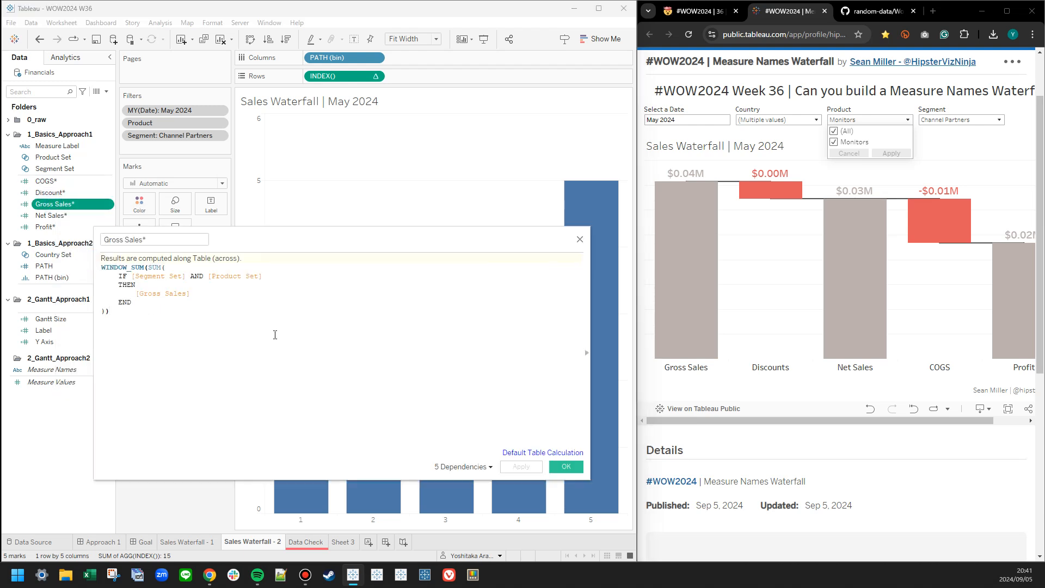
pyautogui.click(275, 334)
pyautogui.keyDown('ctrl'); pyautogui.scroll(3, 278, 337); pyautogui.keyUp('ctrl')
pyautogui.moveTo(297, 245); pyautogui.dragTo(497, 253)
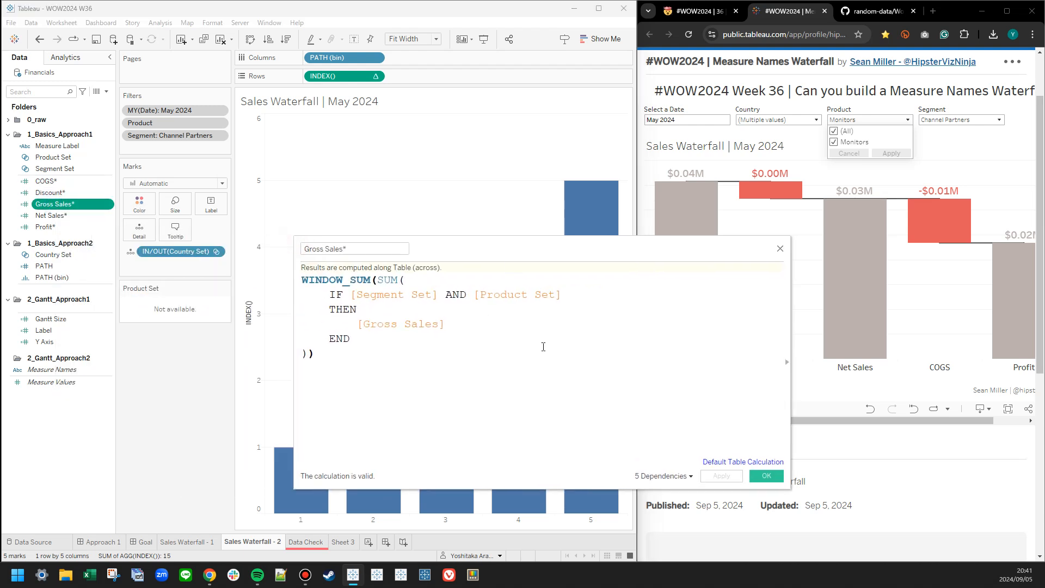
pyautogui.click(781, 250)
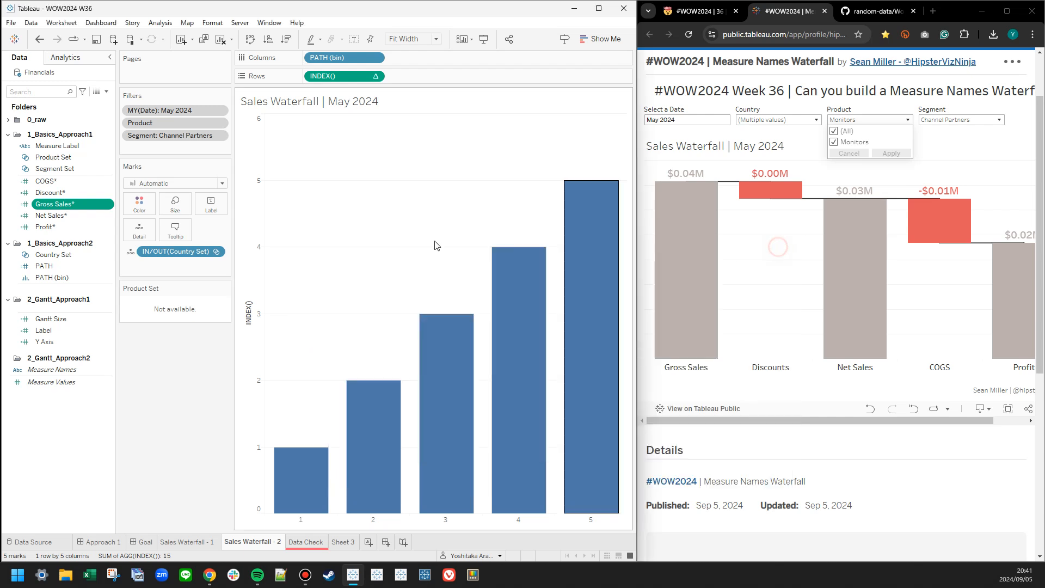
# Duplicate COGS*, Discount*, Gross Sales*, Net Sales* and Profit* and move the copies into the 1_Basics_Approach2 folder.
pyautogui.click(73, 182)
pyautogui.keyDown('ctrl'); pyautogui.click(73, 216); pyautogui.keyUp('ctrl')
pyautogui.keyDown('shift'); pyautogui.click(73, 227); pyautogui.keyUp('shift')
pyautogui.rightClick(72, 227)
pyautogui.click(85, 262)
pyautogui.moveTo(74, 213); pyautogui.dragTo(84, 333)
pyautogui.click(143, 349)
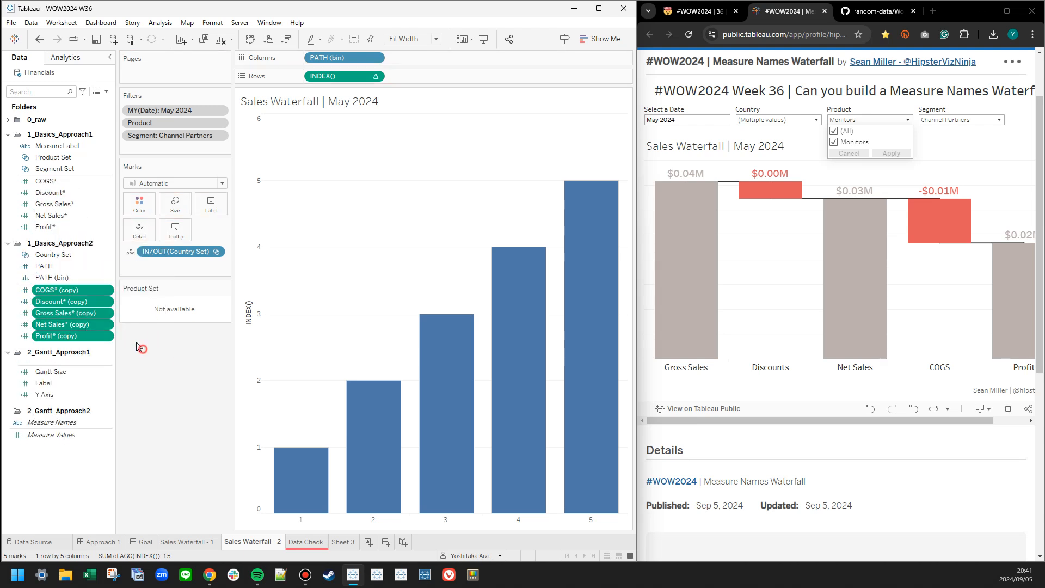
# Change the COGS* copy's IF condition to [Country Set] and rename the calculation as COGS**.
pyautogui.click(77, 305)
pyautogui.click(61, 337)
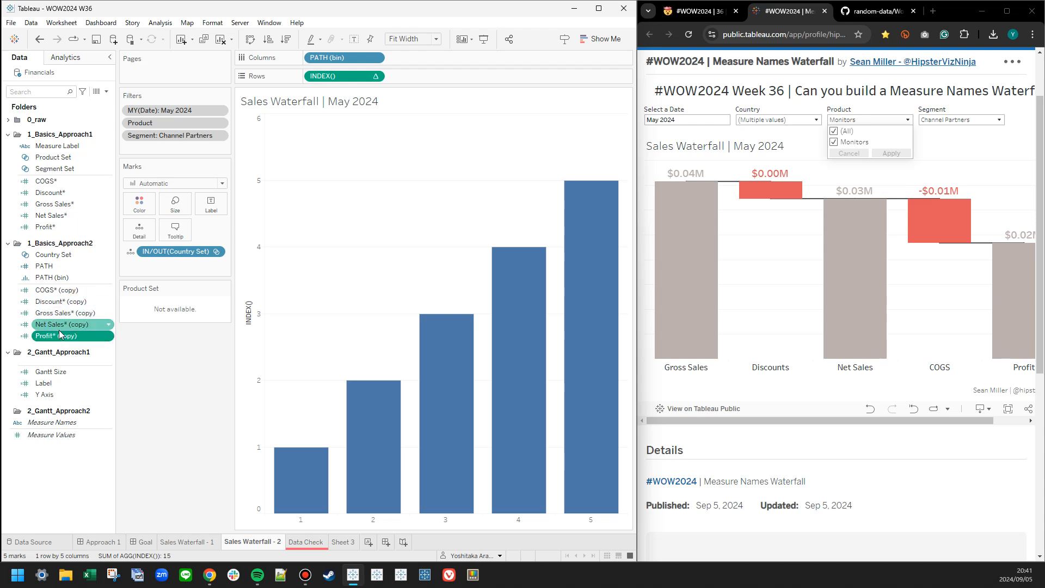
pyautogui.rightClick(56, 290)
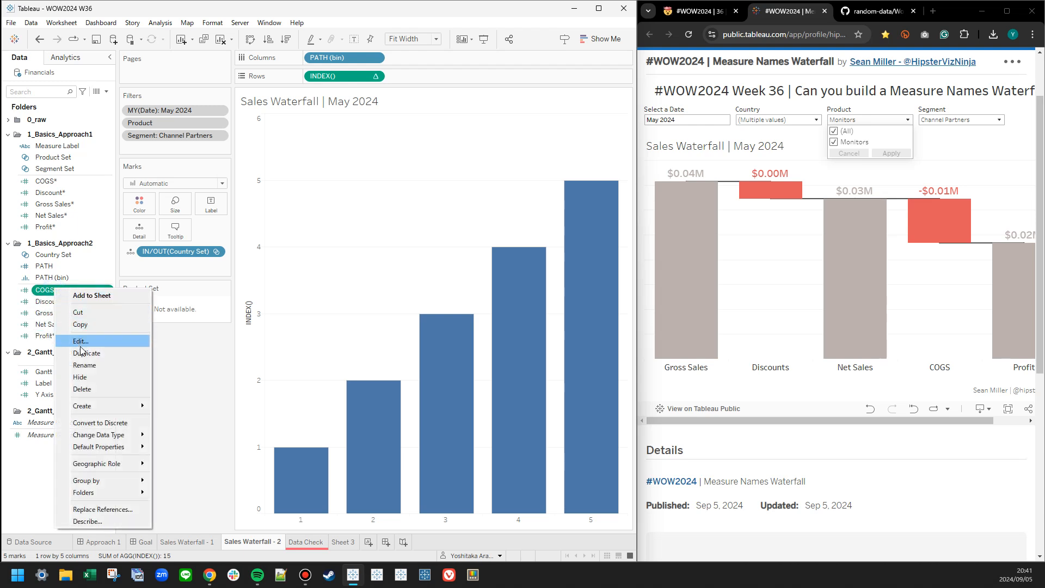
pyautogui.click(80, 341)
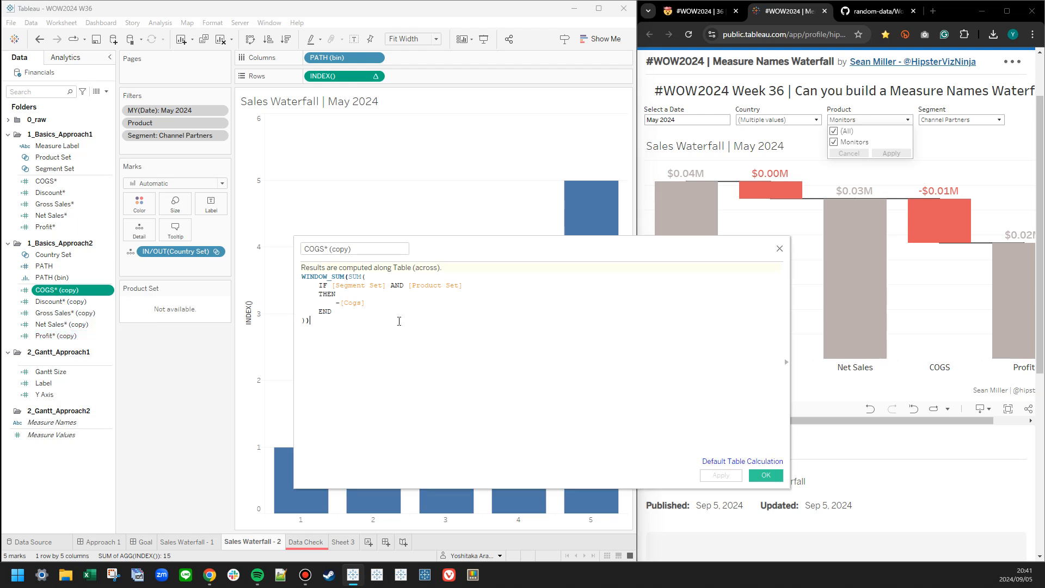
pyautogui.scroll(3, 383, 310)
pyautogui.moveTo(349, 293); pyautogui.dragTo(630, 300)
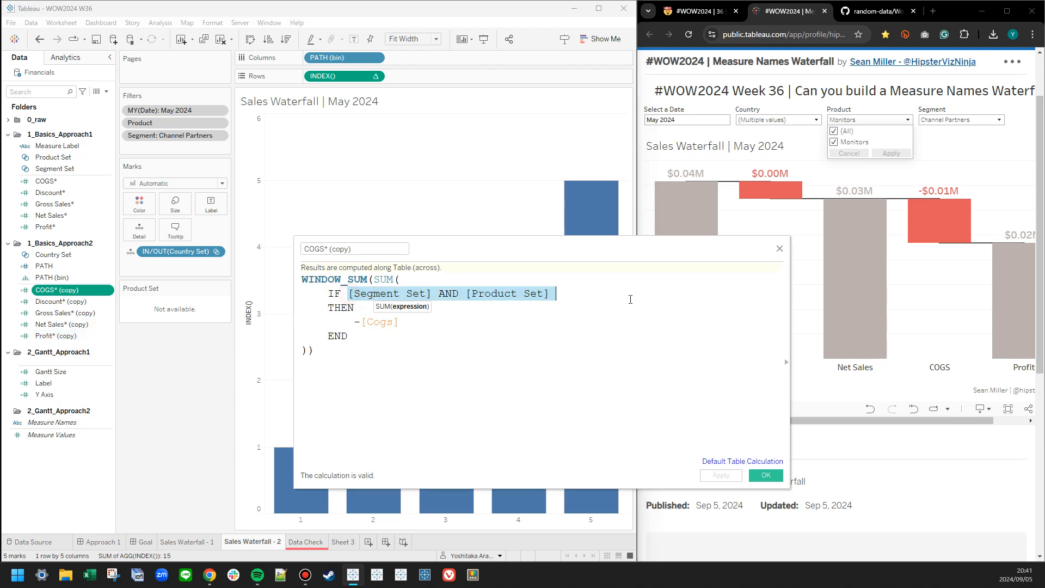
pyautogui.press('BackSpace')
pyautogui.write('countr')
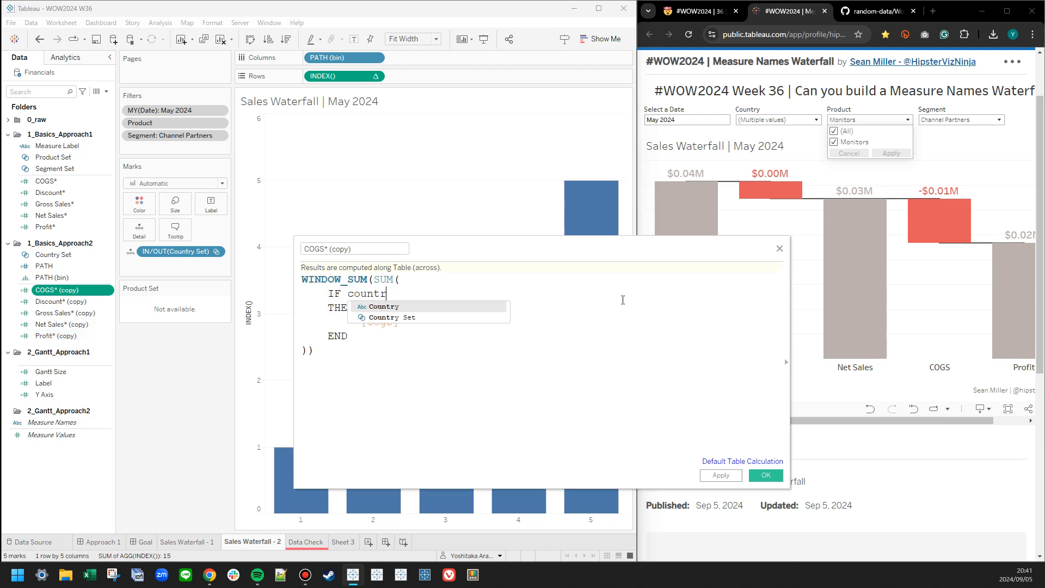
pyautogui.write('y')
pyautogui.press('Down')
pyautogui.press('Return')
pyautogui.moveTo(383, 249); pyautogui.dragTo(331, 249)
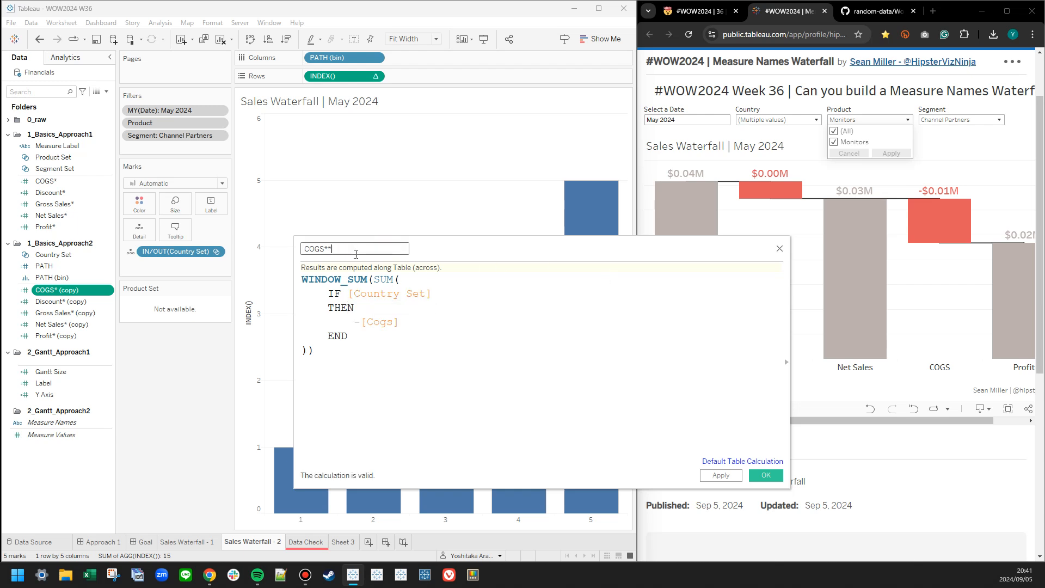
pyautogui.click(760, 476)
# Replace the IF condition in the Discount* copy with [Country Set].
pyautogui.rightClick(64, 306)
pyautogui.click(82, 352)
pyautogui.scroll(3, 367, 315)
pyautogui.moveTo(362, 299); pyautogui.dragTo(729, 294)
pyautogui.write('coun')
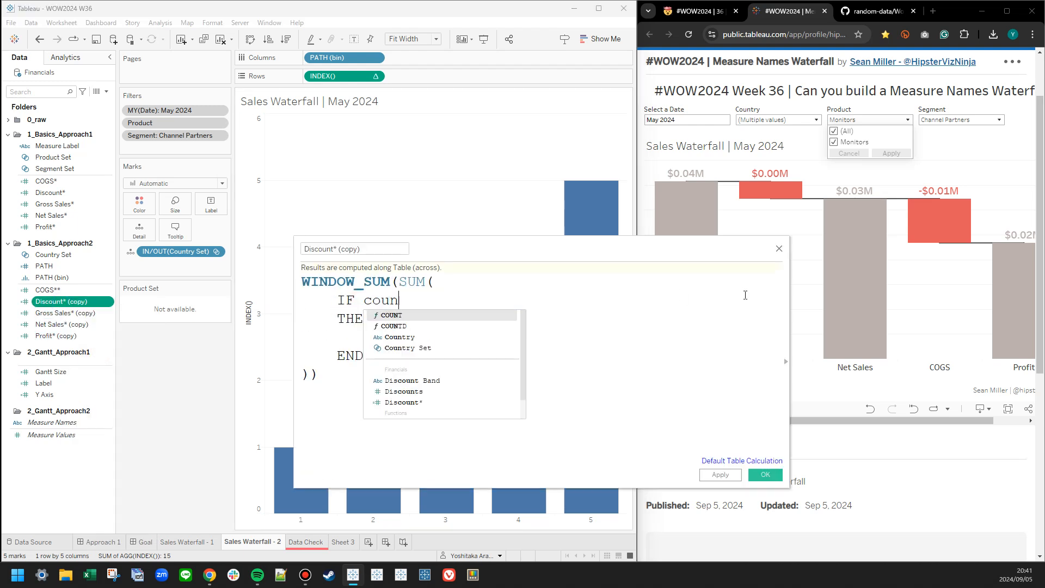
pyautogui.write('t')
pyautogui.press('Down')
pyautogui.press('Down')
pyautogui.press('Down')
pyautogui.press('Down')
pyautogui.press('Return')
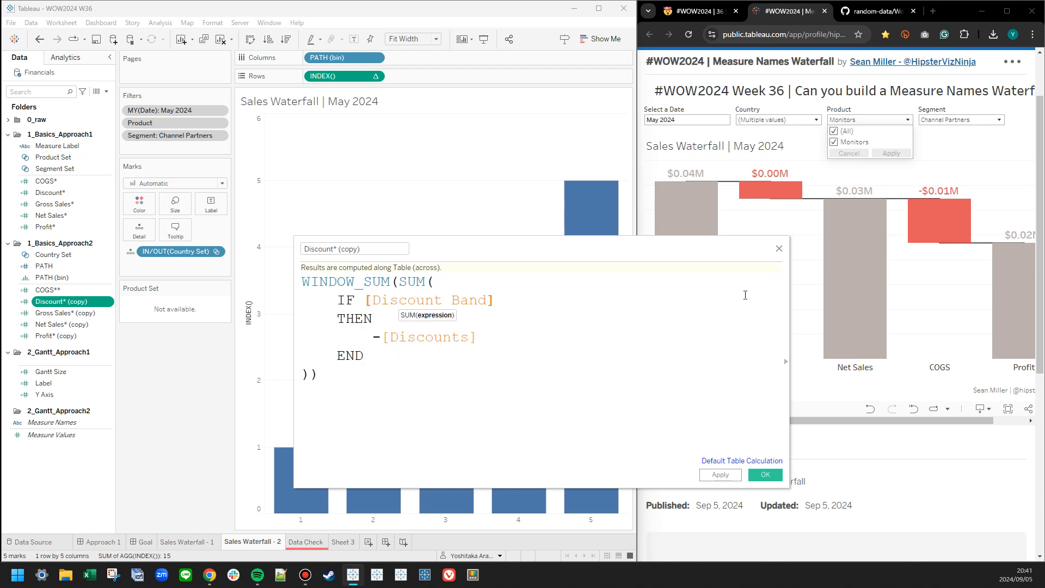
pyautogui.hotkey('ctrl', 'z')
pyautogui.click(486, 347)
# Rename the Discount* copy as Discount**, copy its [Country Set] condition for reuse and save the calculation.
pyautogui.moveTo(338, 249); pyautogui.dragTo(430, 247)
pyautogui.write('*')
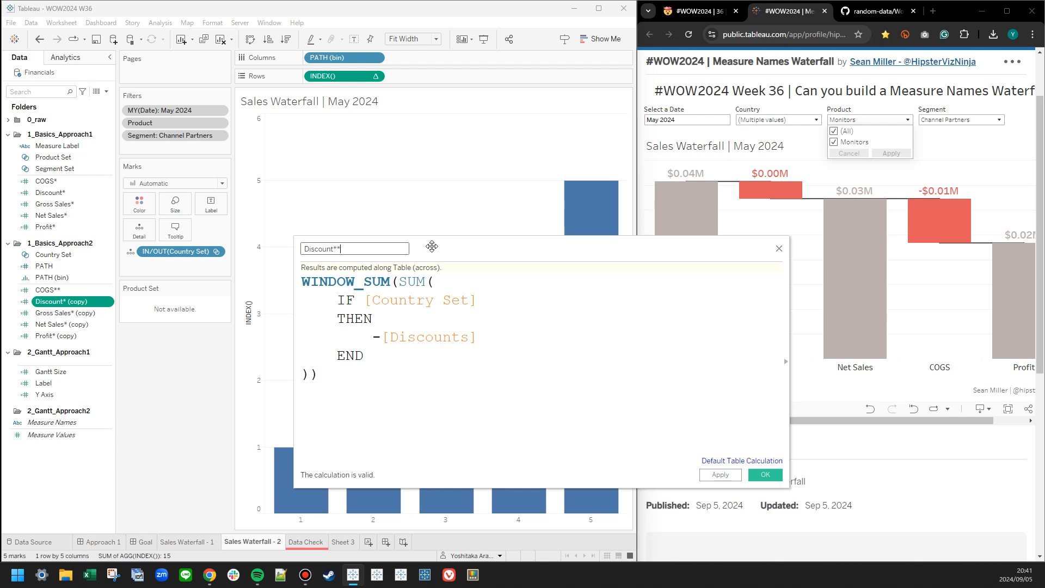
pyautogui.moveTo(364, 300); pyautogui.dragTo(514, 293)
pyautogui.hotkey('ctrl', 'c')
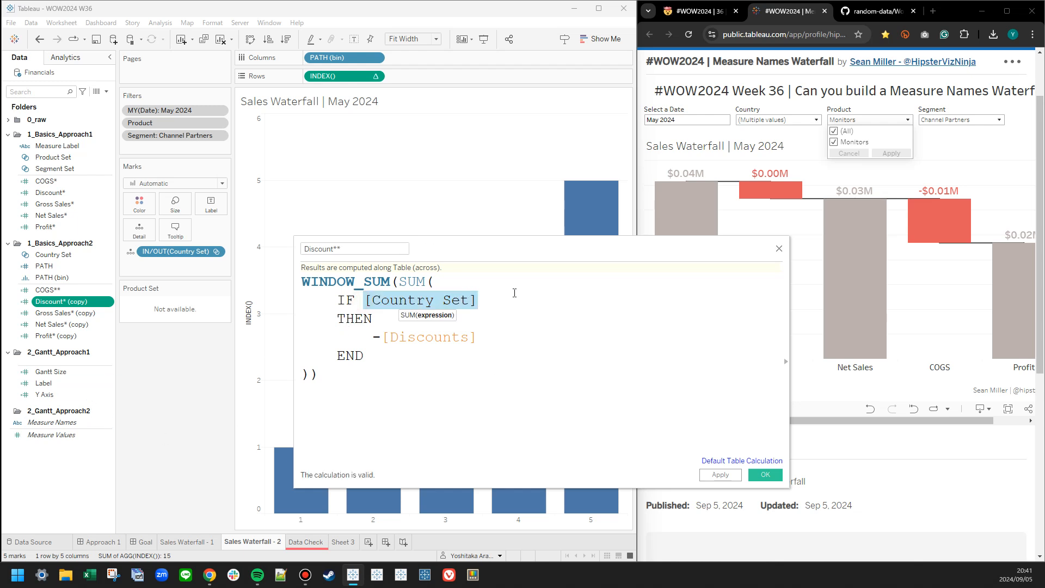
pyautogui.click(765, 475)
# Change the Gross Sales* copy's IF condition to [Country Set] and rename the calculation as Gross Sales**.
pyautogui.rightClick(65, 312)
pyautogui.click(82, 366)
pyautogui.moveTo(335, 285)
pyautogui.mouseDown()
pyautogui.moveTo(493, 286)
pyautogui.moveTo(335, 288)
pyautogui.mouseUp()
pyautogui.hotkey('ctrl', 'v')
pyautogui.moveTo(375, 249); pyautogui.dragTo(341, 249)
pyautogui.write('*')
# Change the Net Sales* copy's IF condition to [Country Set] and rename the calculation as Net Sales**.
pyautogui.rightClick(60, 324)
pyautogui.click(76, 377)
pyautogui.scroll(3, 423, 318)
pyautogui.moveTo(355, 295); pyautogui.dragTo(591, 299)
pyautogui.hotkey('ctrl', 'v')
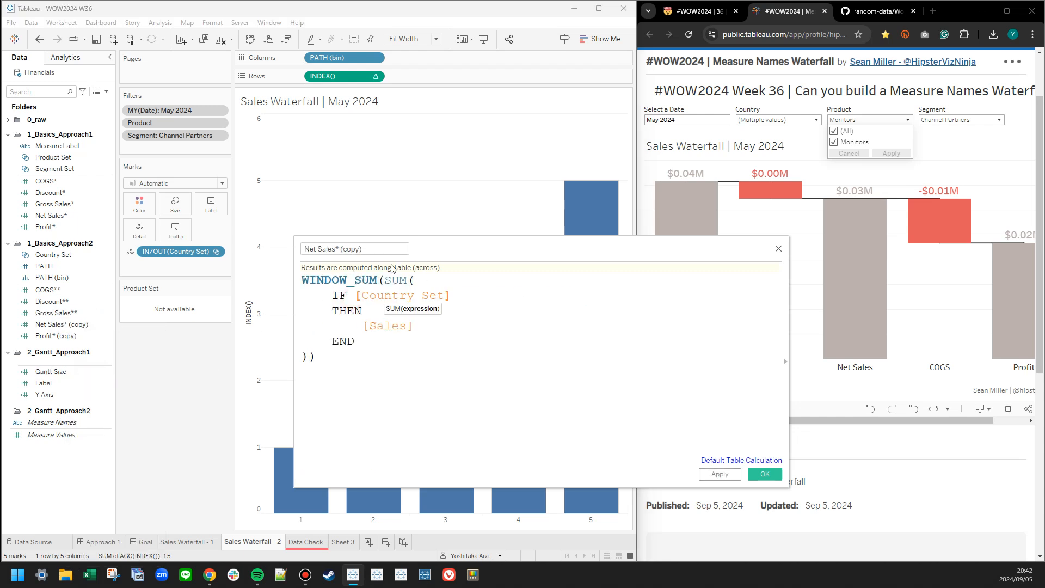
pyautogui.moveTo(341, 249); pyautogui.dragTo(431, 250)
pyautogui.press('BackSpace')
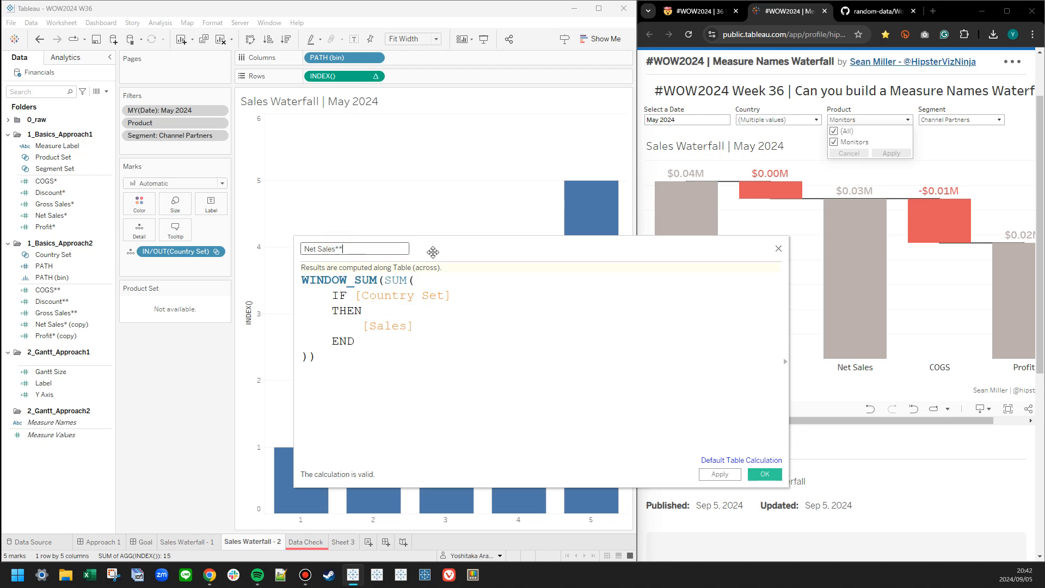
# Change the Profit* copy's IF condition to [Country Set] and rename the calculation as Profit**.
pyautogui.rightClick(57, 336)
pyautogui.click(81, 388)
pyautogui.moveTo(356, 296); pyautogui.dragTo(587, 297)
pyautogui.hotkey('ctrl', 'v')
pyautogui.moveTo(349, 249); pyautogui.dragTo(325, 249)
pyautogui.click(720, 474)
pyautogui.click(764, 474)
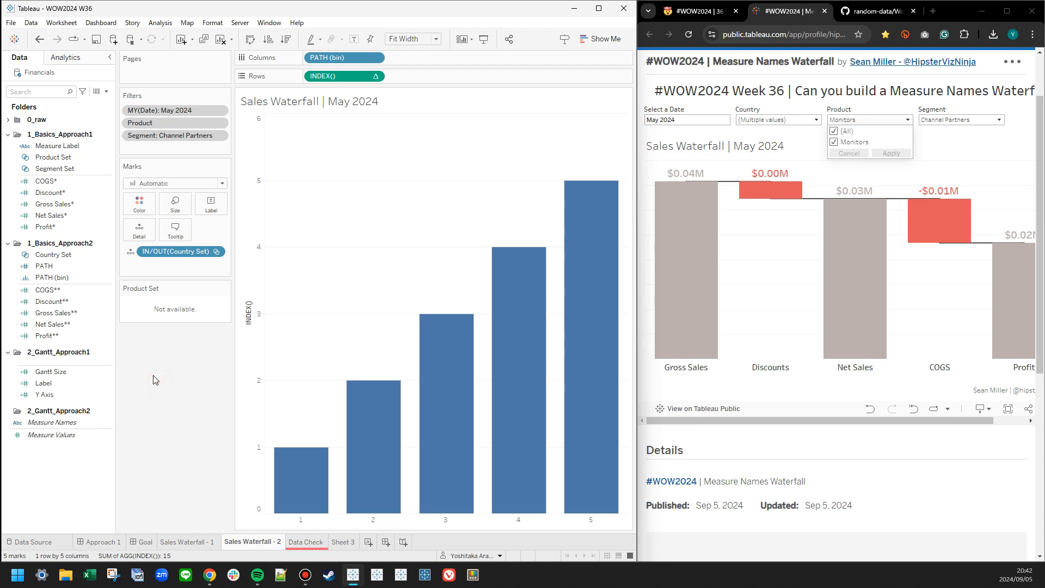
# Show the Country Set control and place its card directly below the Product Set card.
pyautogui.rightClick(161, 252)
pyautogui.click(182, 275)
pyautogui.moveTo(585, 97); pyautogui.dragTo(175, 330)
# Duplicate Gantt Size, Label and Y Axis and move the copies into the 2_Gantt_Approach2 folder.
pyautogui.click(64, 372)
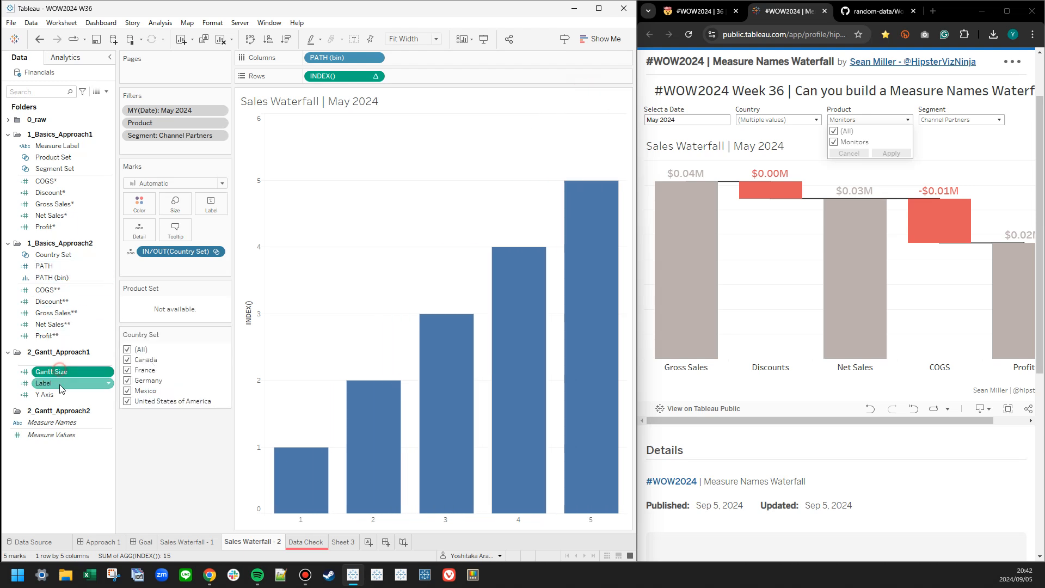
pyautogui.keyDown('ctrl'); pyautogui.click(61, 394); pyautogui.keyUp('ctrl')
pyautogui.keyDown('shift'); pyautogui.click(64, 396); pyautogui.keyUp('shift')
pyautogui.rightClick(64, 397)
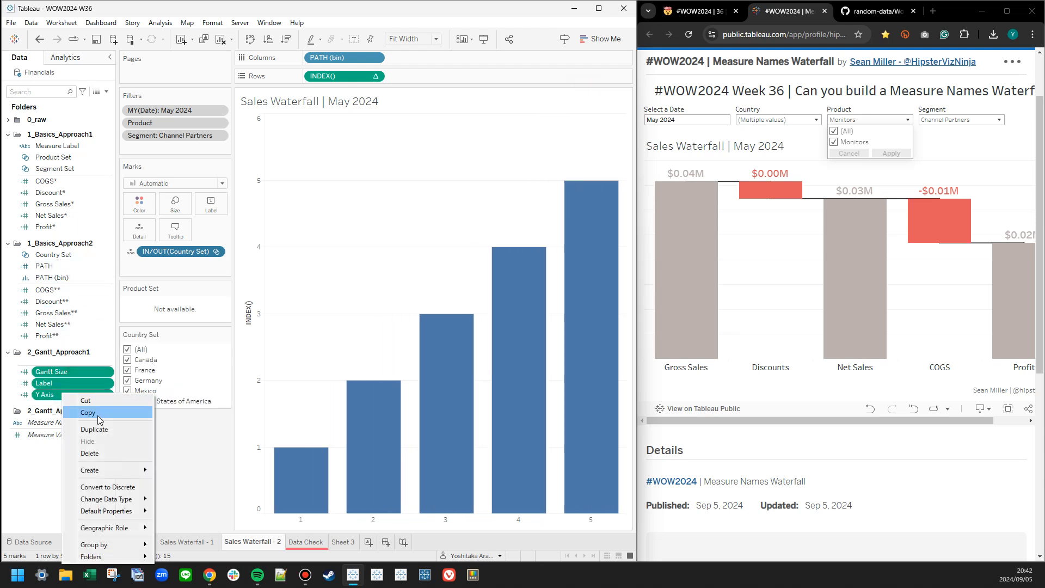
pyautogui.click(98, 426)
pyautogui.moveTo(77, 406); pyautogui.dragTo(86, 447)
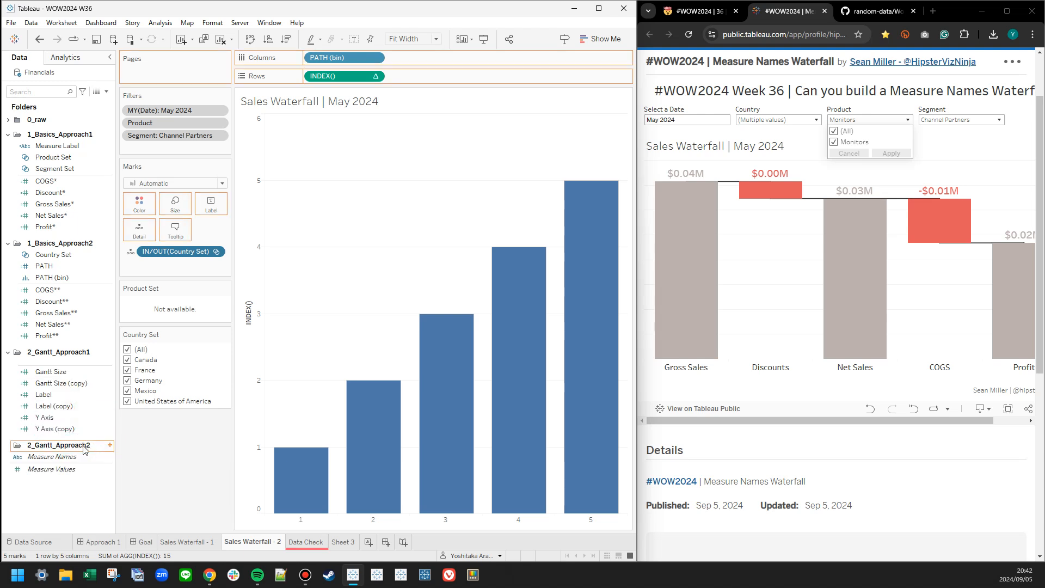
# Rename the Y Axis copy as Y Axis 2.
pyautogui.click(71, 456)
pyautogui.rightClick(72, 460)
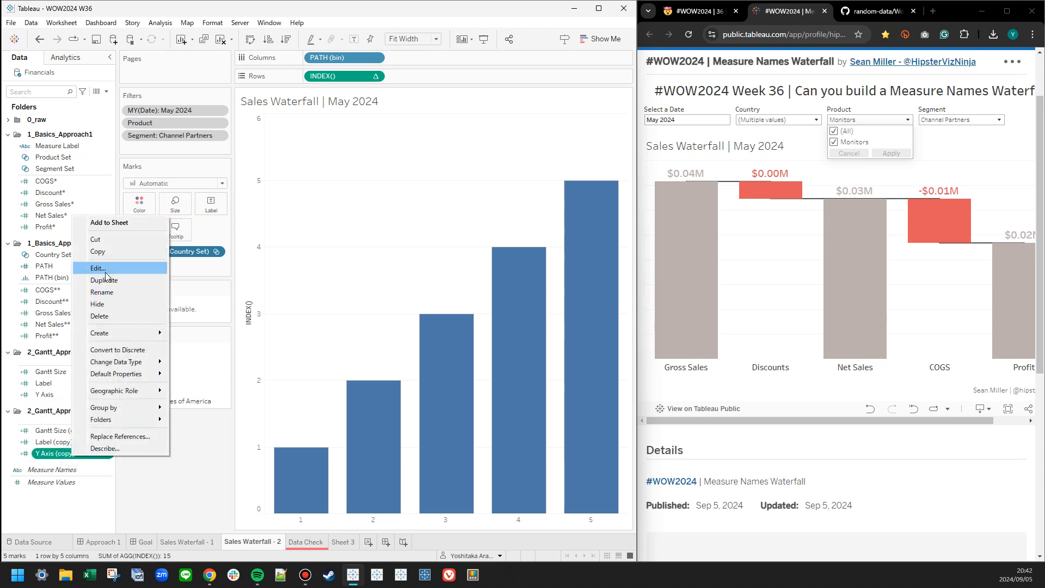
pyautogui.click(90, 293)
pyautogui.moveTo(55, 454); pyautogui.dragTo(114, 457)
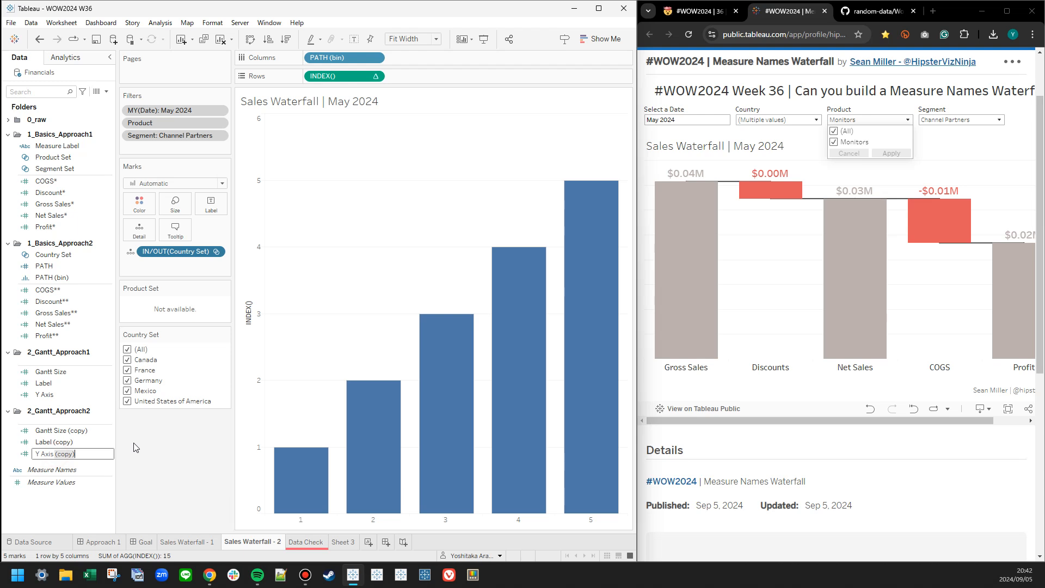
pyautogui.write('2')
# Rename the Label copy as Label 2 in its calculation editor, leaving the formula as it is.
pyautogui.click(54, 442)
pyautogui.rightClick(55, 443)
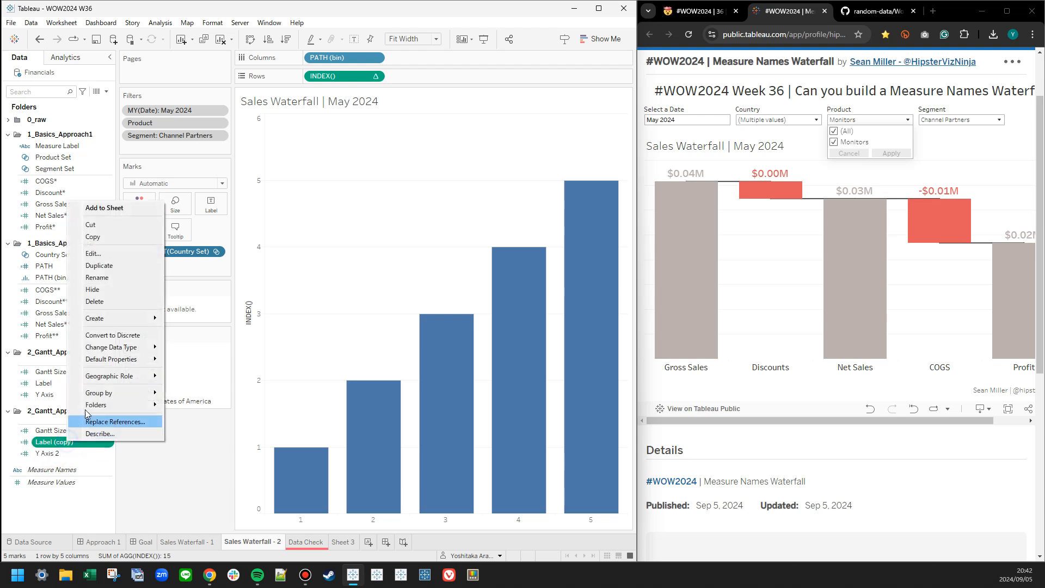
pyautogui.click(105, 248)
pyautogui.moveTo(323, 249); pyautogui.dragTo(348, 249)
pyautogui.write('2')
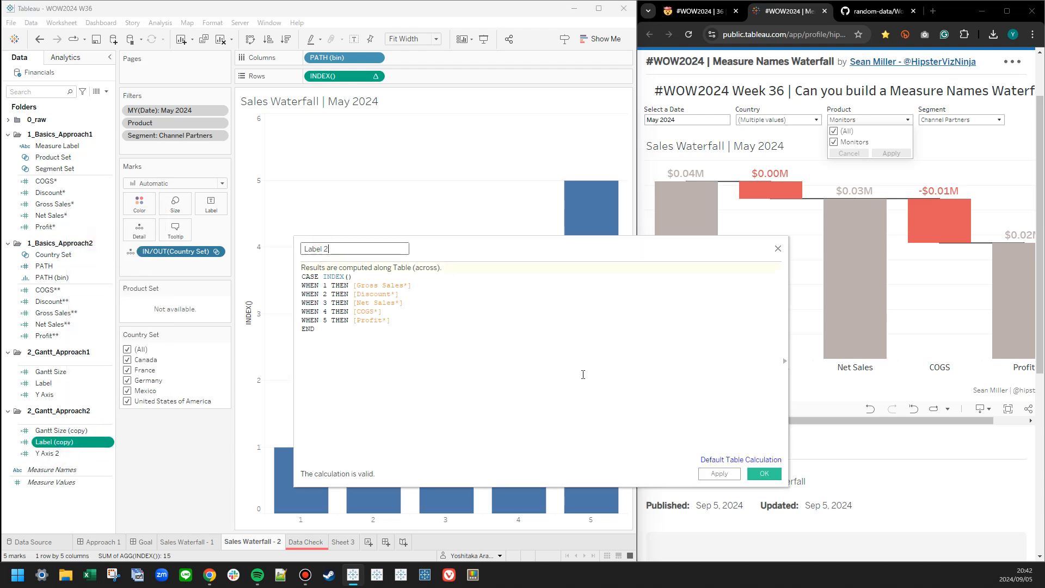
pyautogui.click(763, 473)
# Rename the Gantt Size copy as Gantt Size 2 in its calculation editor.
pyautogui.click(61, 430)
pyautogui.rightClick(61, 430)
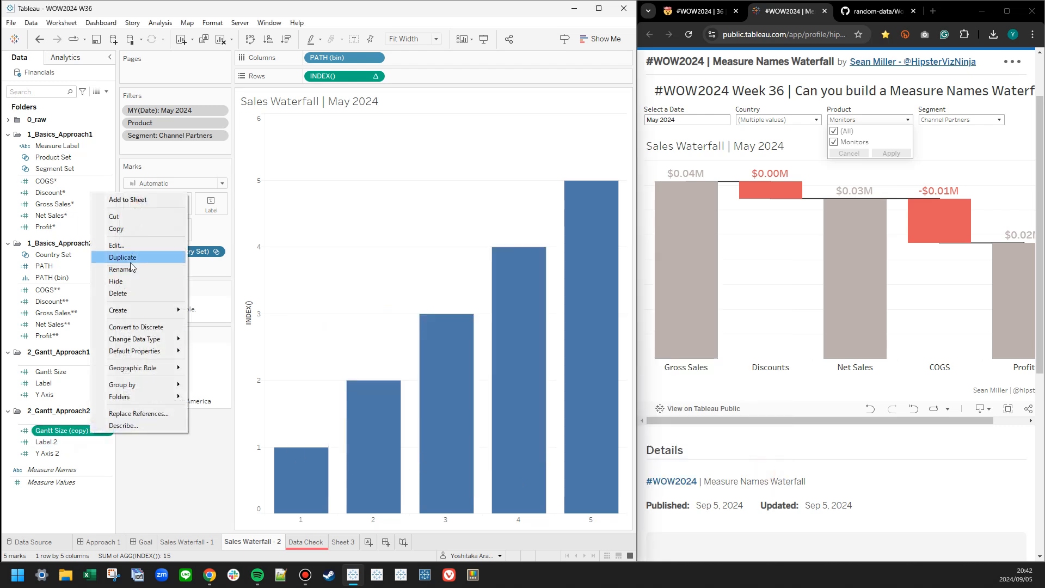
pyautogui.click(105, 246)
pyautogui.moveTo(333, 248); pyautogui.dragTo(362, 250)
pyautogui.write('2')
pyautogui.click(765, 474)
# Edit Y Axis 2 so cases 1 and 2 reference [Gross Sales**] and [Discount**].
pyautogui.rightClick(95, 453)
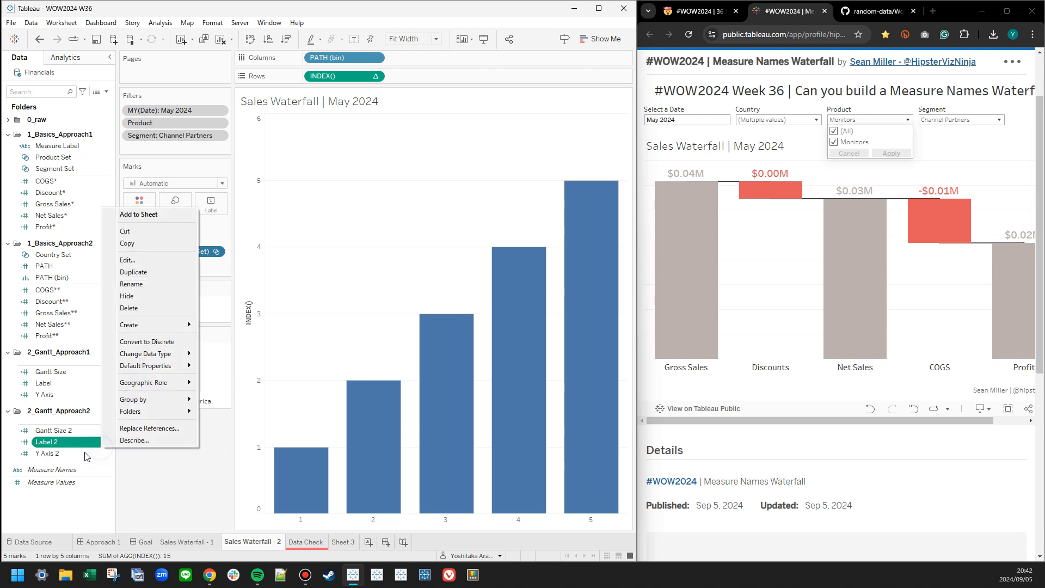
pyautogui.rightClick(81, 453)
pyautogui.click(106, 266)
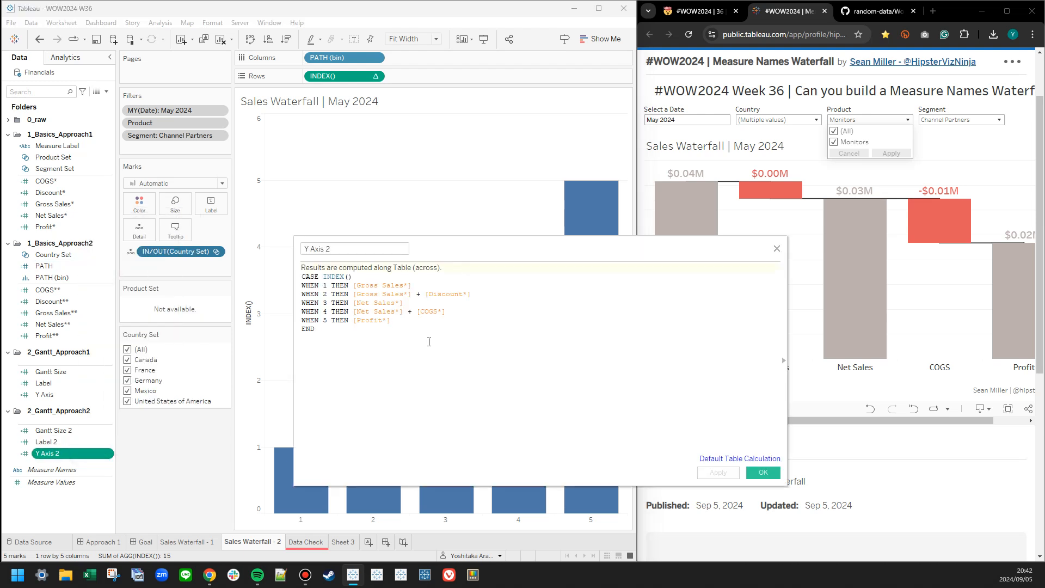
pyautogui.keyDown('ctrl'); pyautogui.scroll(5, 429, 340); pyautogui.keyUp('ctrl')
pyautogui.click(522, 299)
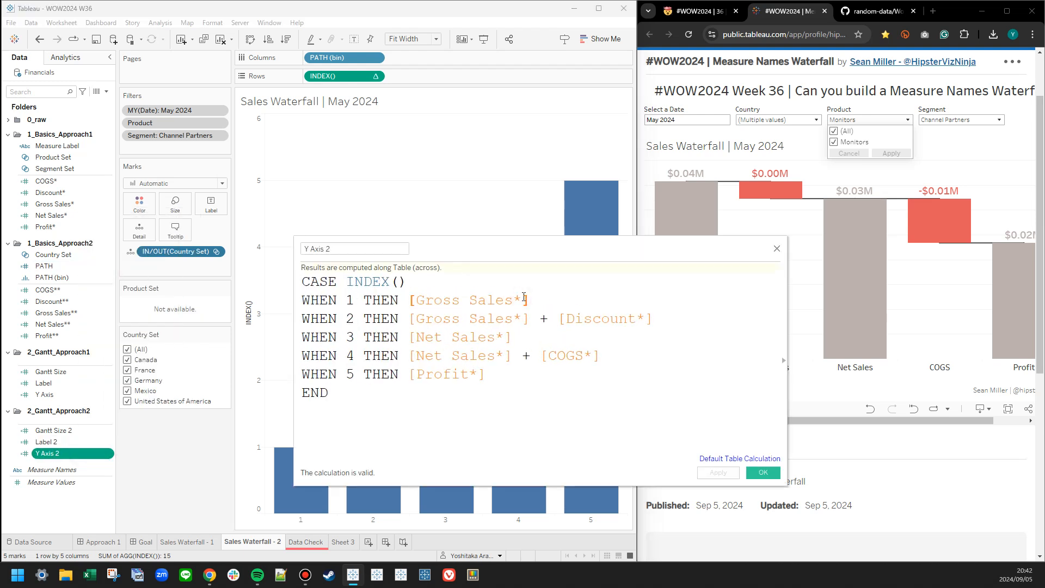
pyautogui.write('*')
pyautogui.click(522, 318)
pyautogui.write('*')
pyautogui.click(655, 320)
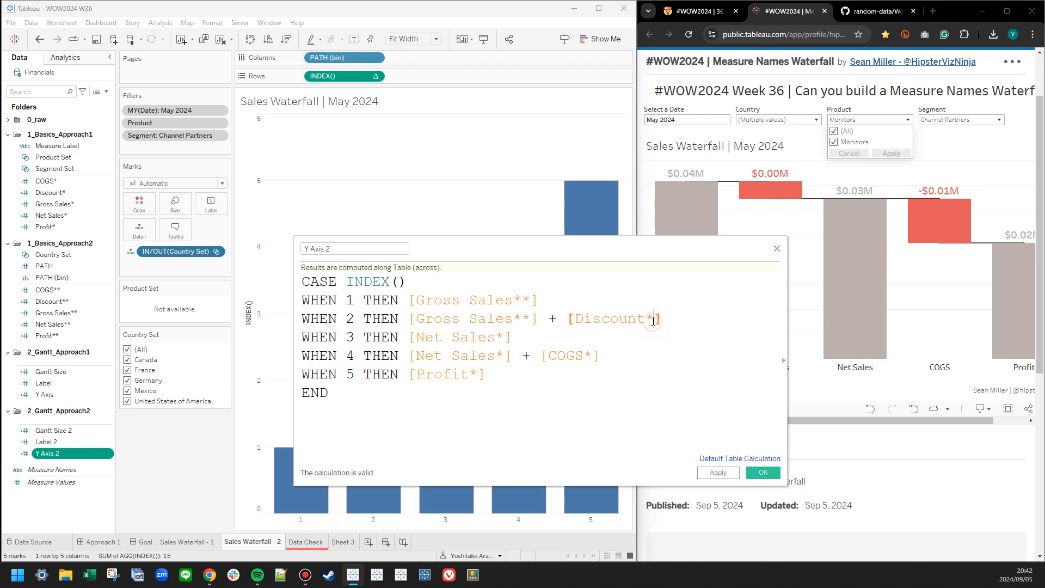
pyautogui.write('*')
# Point cases 3 to 5 of Y Axis 2 to [Net Sales**], [COGS**] and [Profit**] and save the calculation.
pyautogui.click(507, 345)
pyautogui.write('*')
pyautogui.press('Return')
pyautogui.press('Left')
pyautogui.write('*')
pyautogui.click(600, 356)
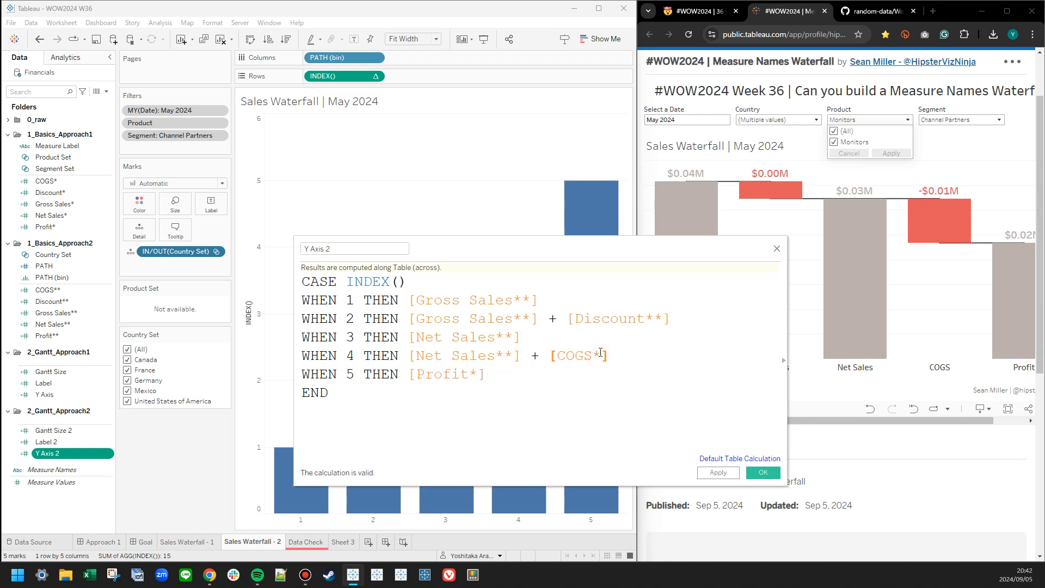
pyautogui.write('*')
pyautogui.click(476, 375)
pyautogui.write('*')
pyautogui.click(521, 431)
pyautogui.click(715, 474)
pyautogui.click(762, 473)
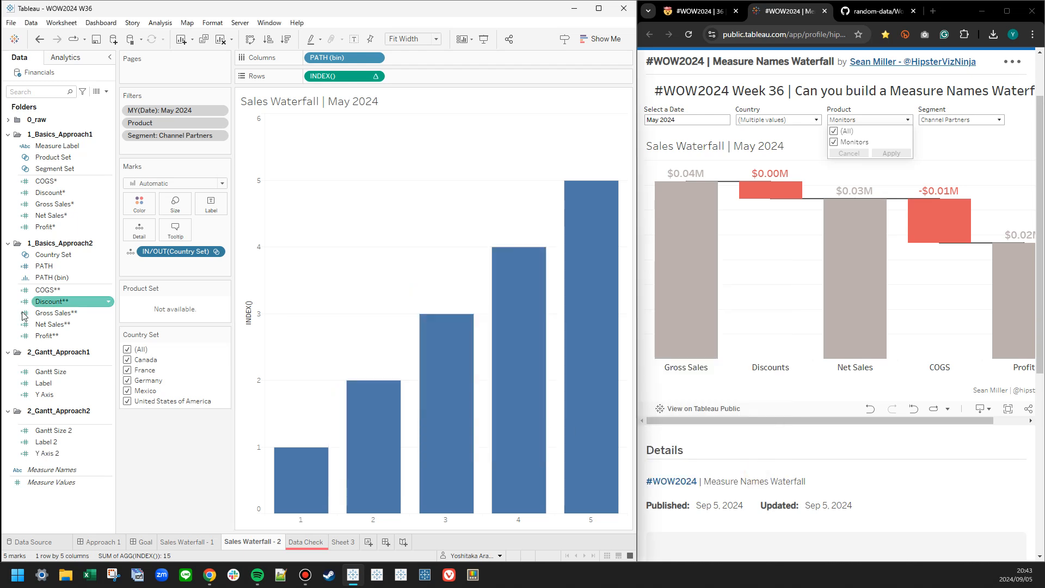
# Review the formulas of COGS**, Discount**, Gross Sales**, Net Sales** and Profit** for the Country Set condition.
pyautogui.rightClick(69, 291)
pyautogui.click(92, 342)
pyautogui.rightClick(60, 301)
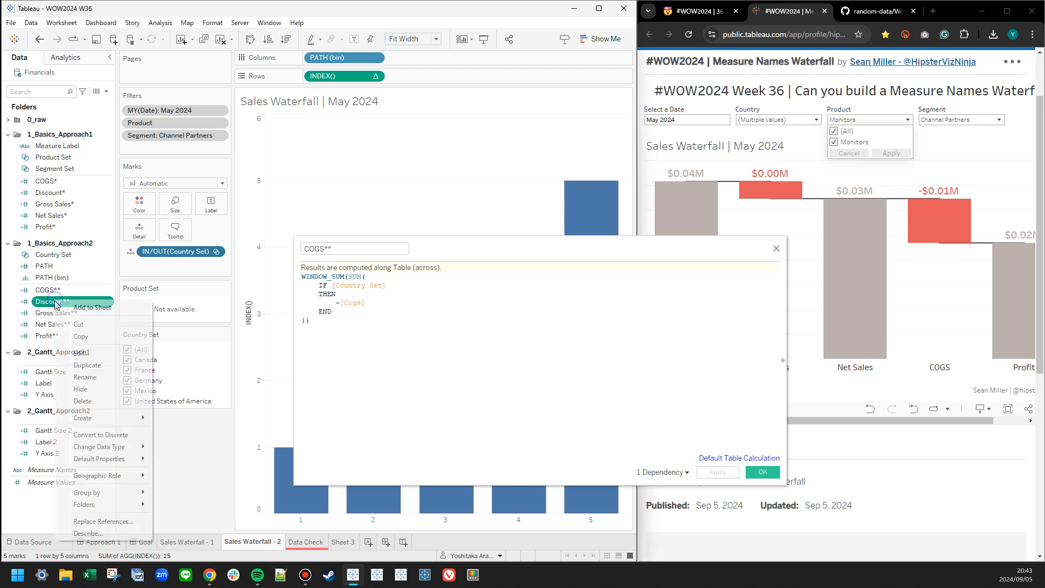
pyautogui.click(91, 352)
pyautogui.rightClick(68, 313)
pyautogui.click(90, 362)
pyautogui.rightClick(68, 323)
pyautogui.click(90, 375)
pyautogui.rightClick(60, 336)
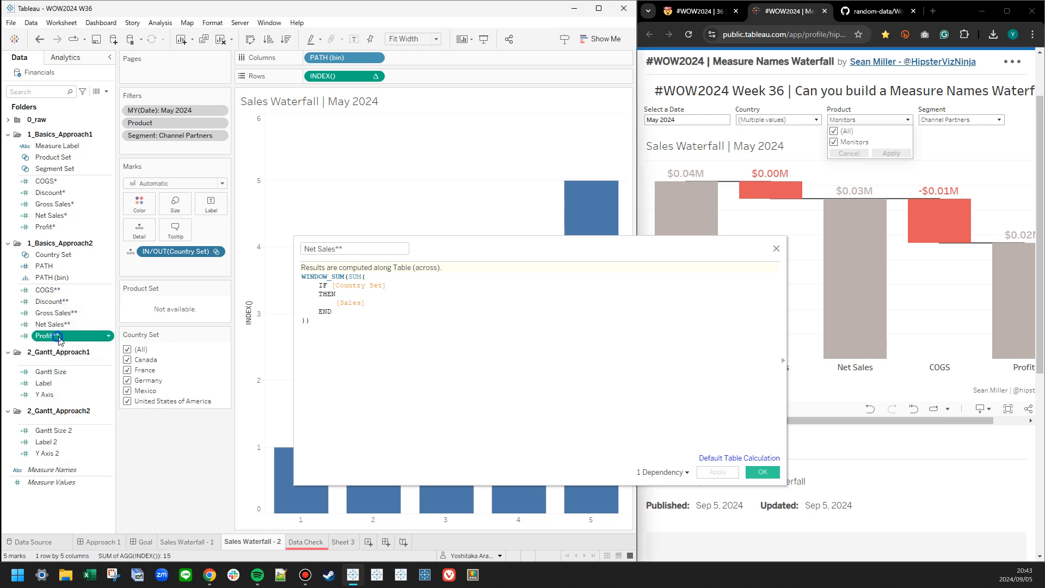
pyautogui.click(91, 385)
pyautogui.click(777, 249)
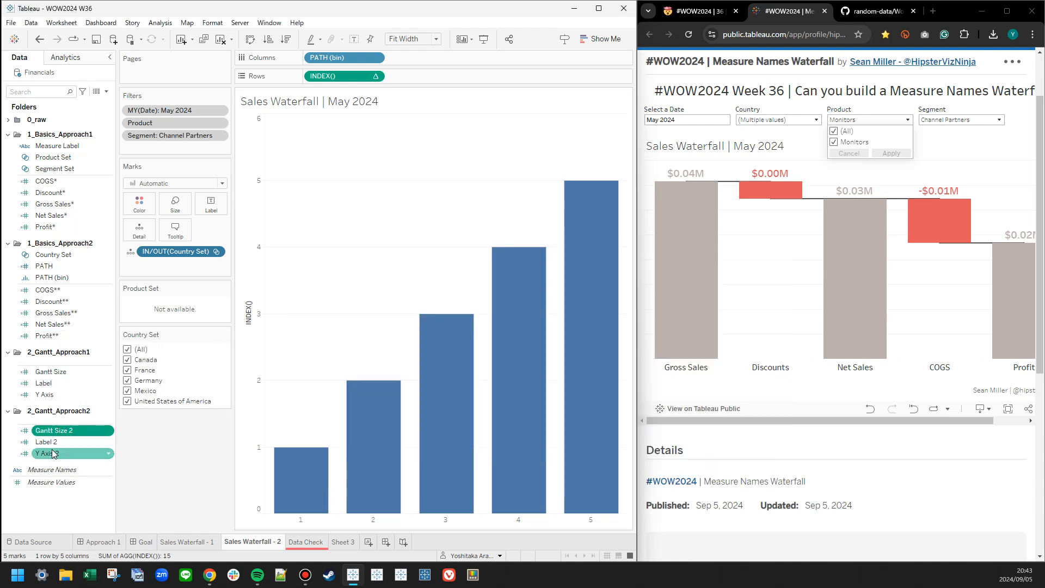
# Replace INDEX() on Rows with Y Axis 2 and set the mark type to Gantt Bar.
pyautogui.moveTo(48, 453); pyautogui.dragTo(357, 75)
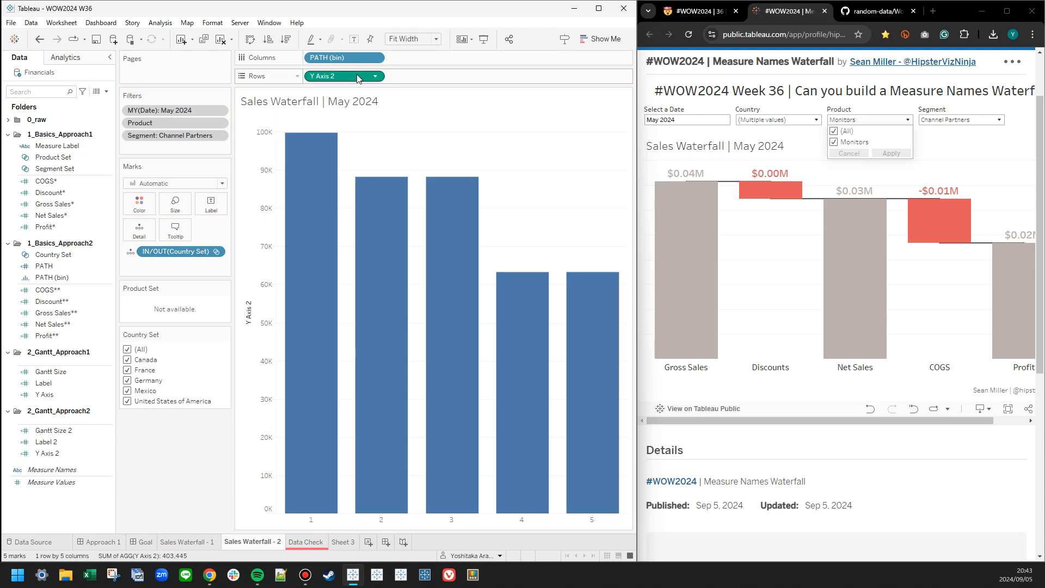
pyautogui.click(173, 183)
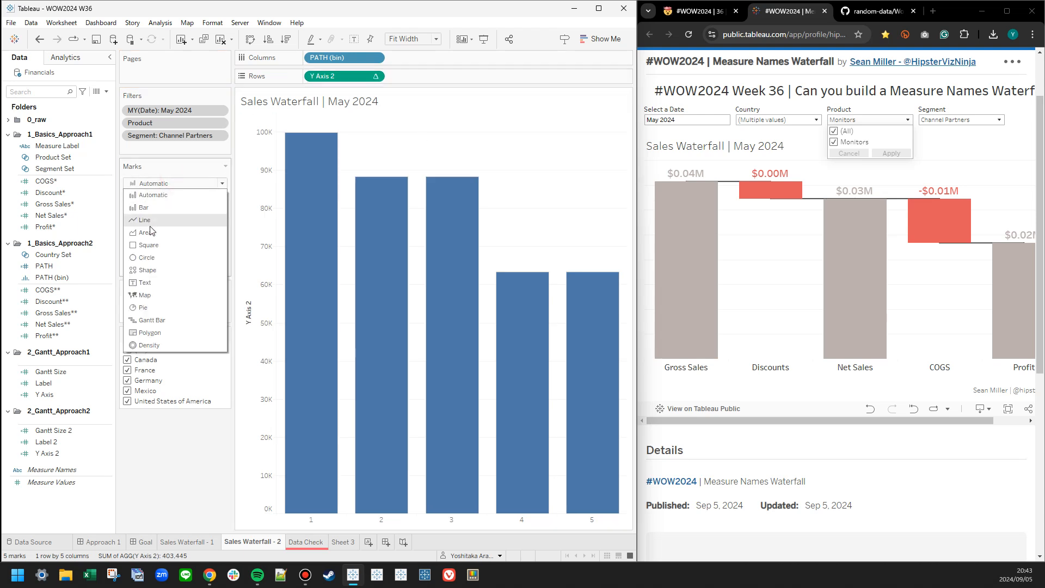
pyautogui.click(141, 323)
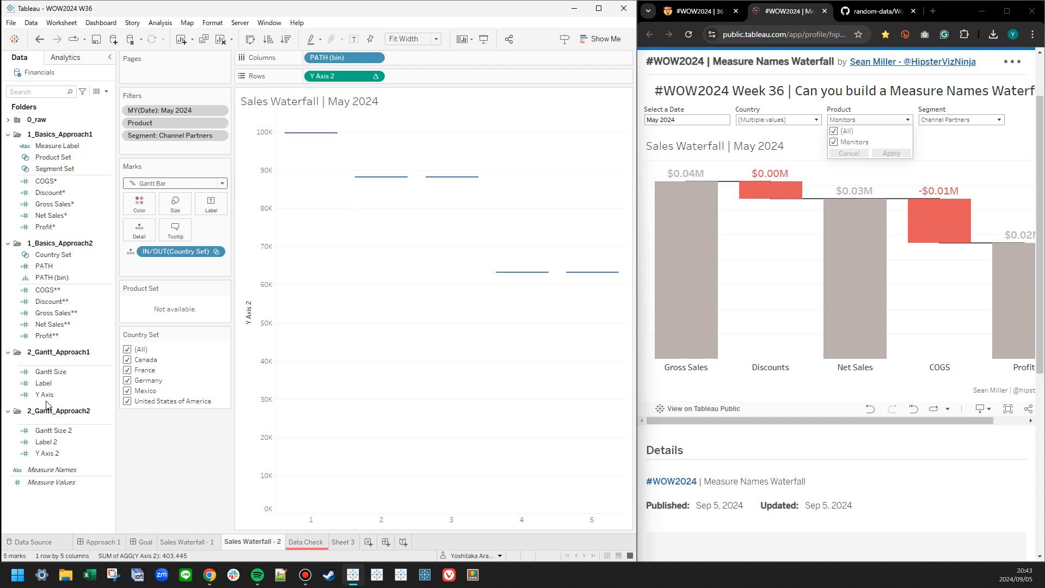
# Limit the Country Set to United States of America only and hide the nulls indicator on the chart.
pyautogui.click(186, 454)
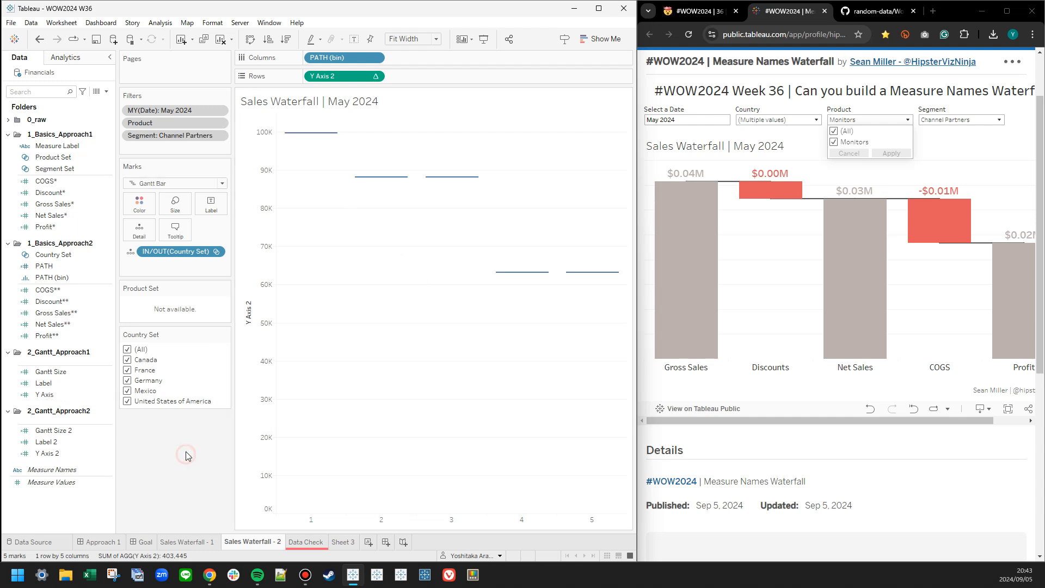
pyautogui.click(127, 360)
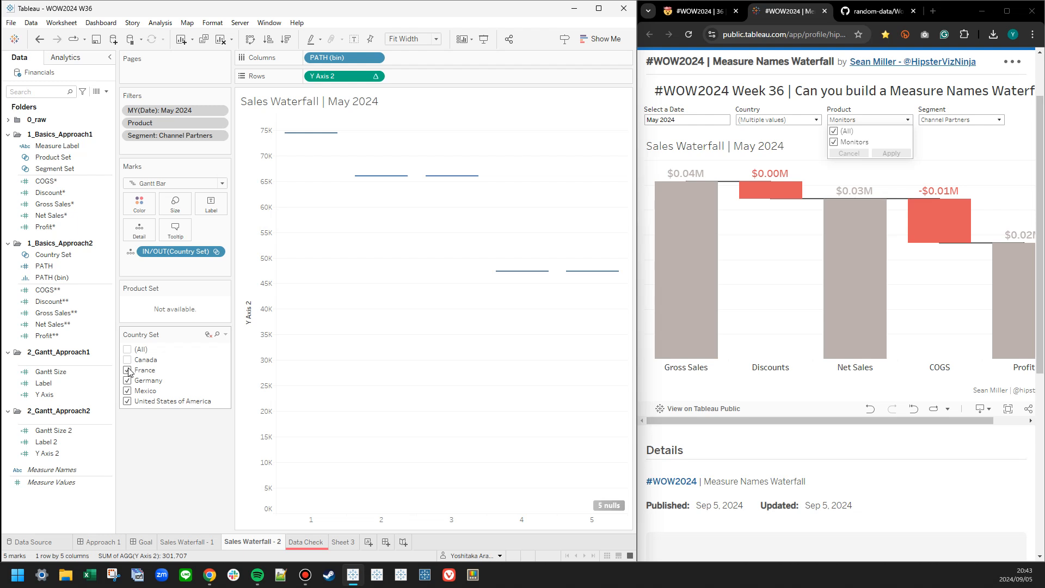
pyautogui.click(127, 370)
pyautogui.click(127, 381)
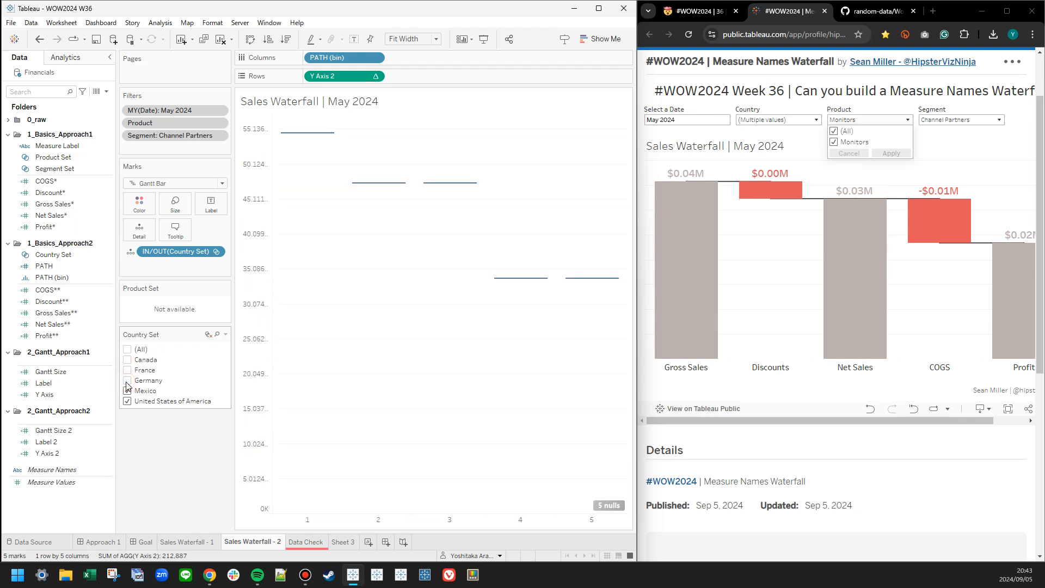
pyautogui.click(128, 390)
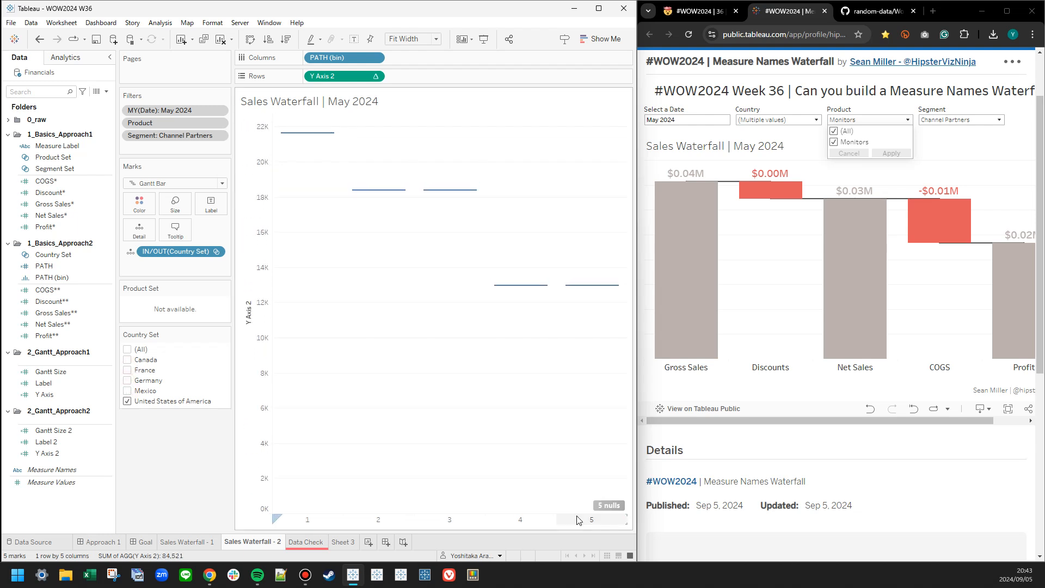
pyautogui.rightClick(604, 506)
pyautogui.click(641, 515)
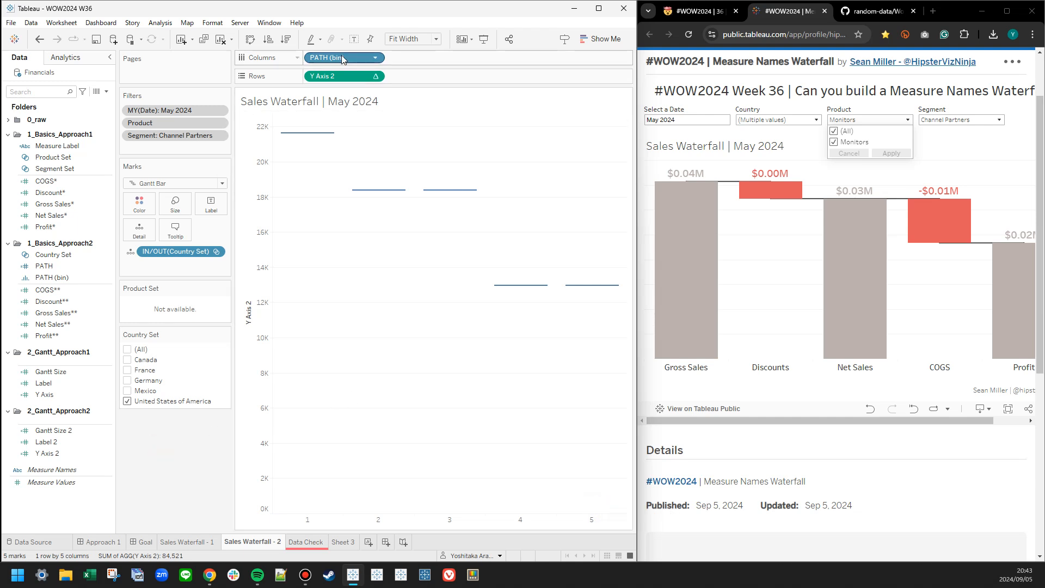
# Collapse the 1_Basics_Approach1, 1_Basics_Approach2 and 2_Gantt_Approach1 folders in the field list.
pyautogui.click(7, 134)
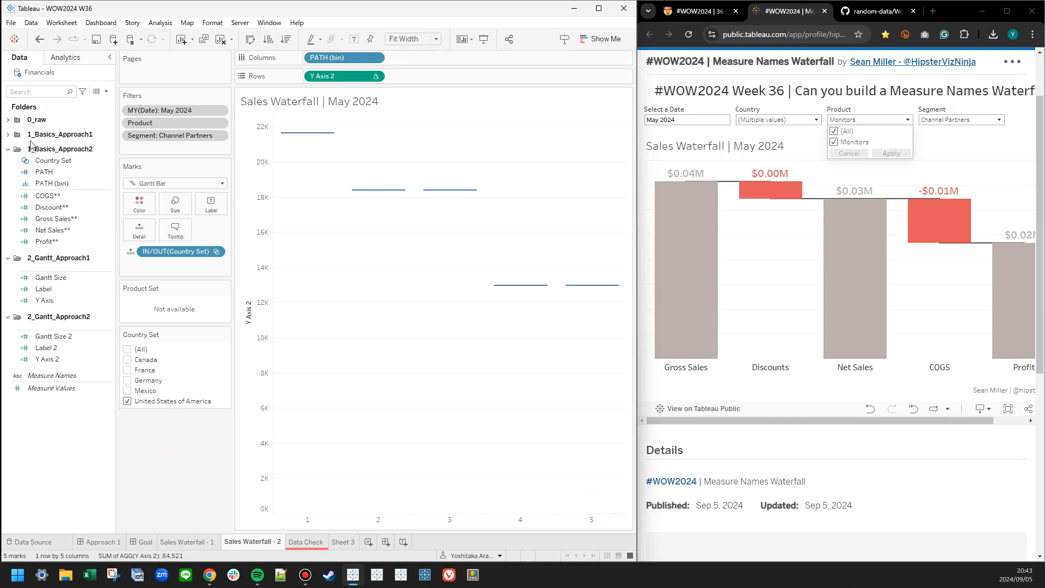
pyautogui.click(358, 58)
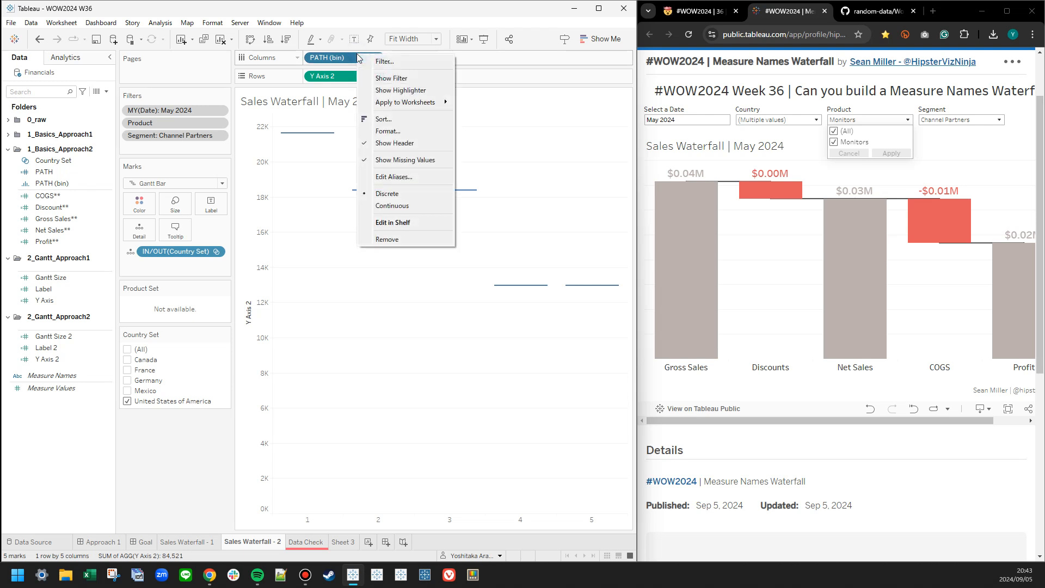
pyautogui.click(400, 180)
pyautogui.click(374, 245)
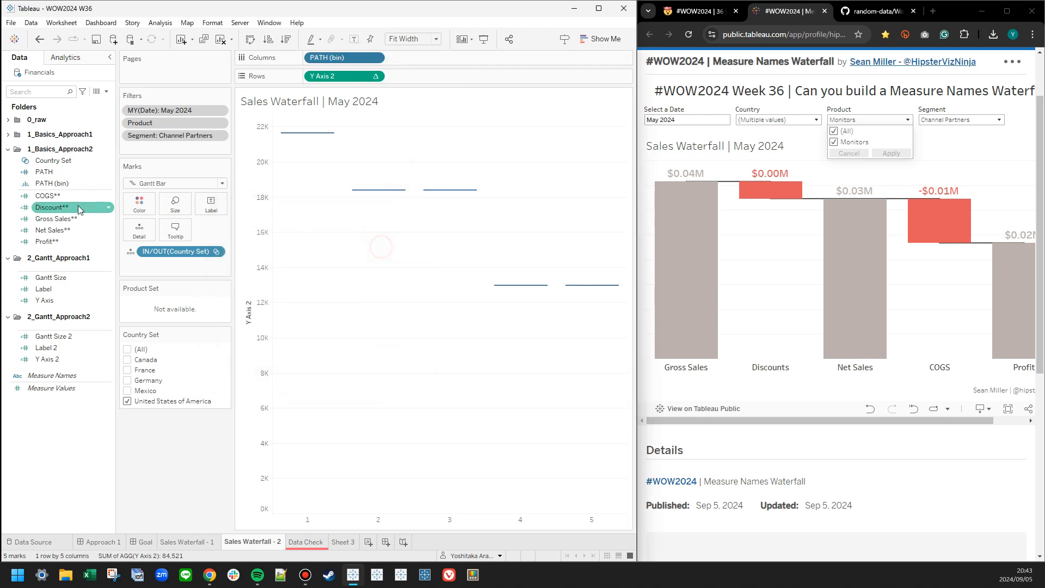
pyautogui.click(8, 149)
pyautogui.click(7, 164)
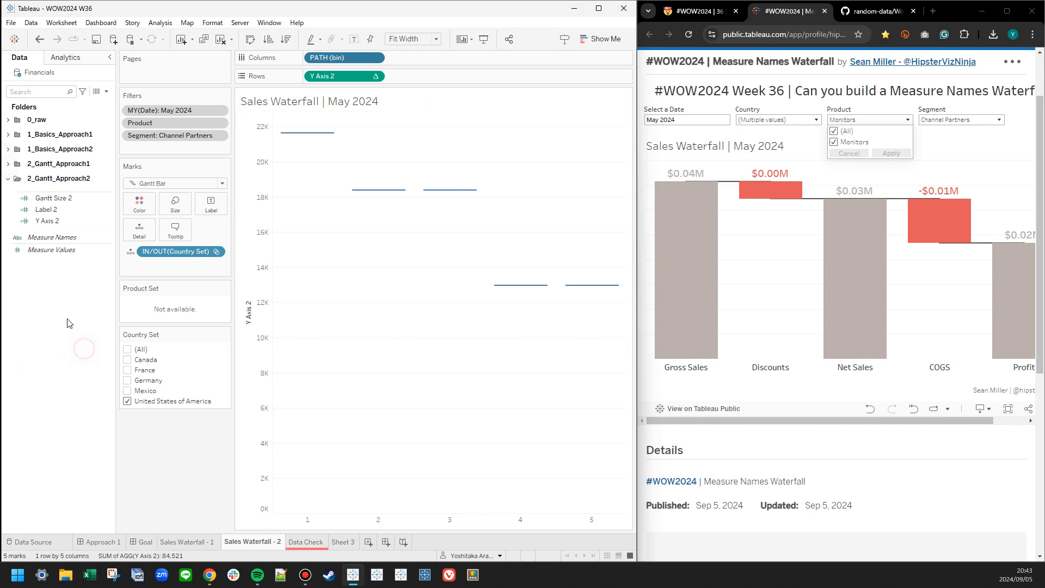
# Create a calculated field named Measure Label 2 with the formula INDEX().
pyautogui.rightClick(35, 274)
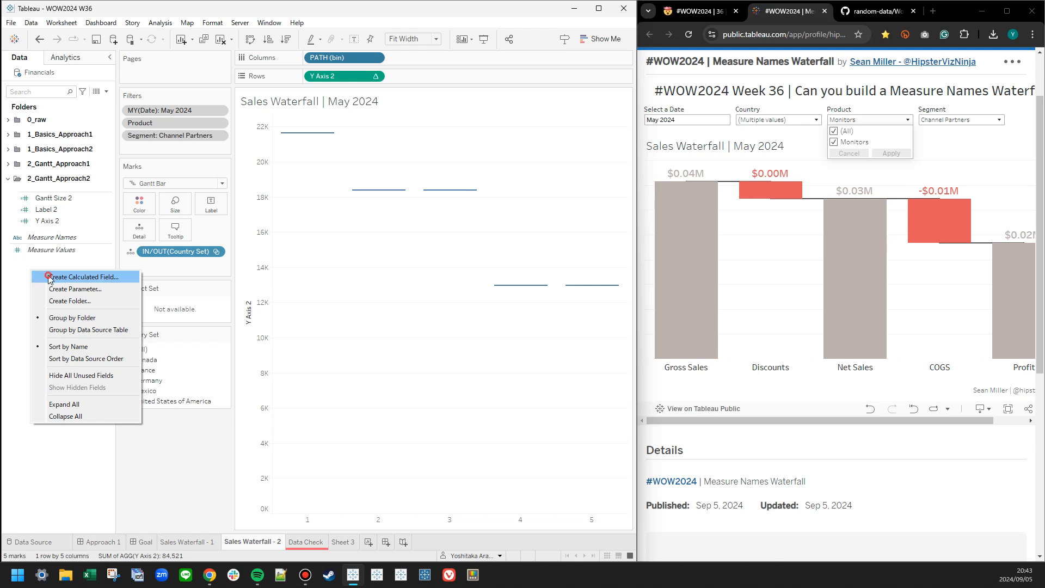
pyautogui.click(50, 279)
pyautogui.write('Measure')
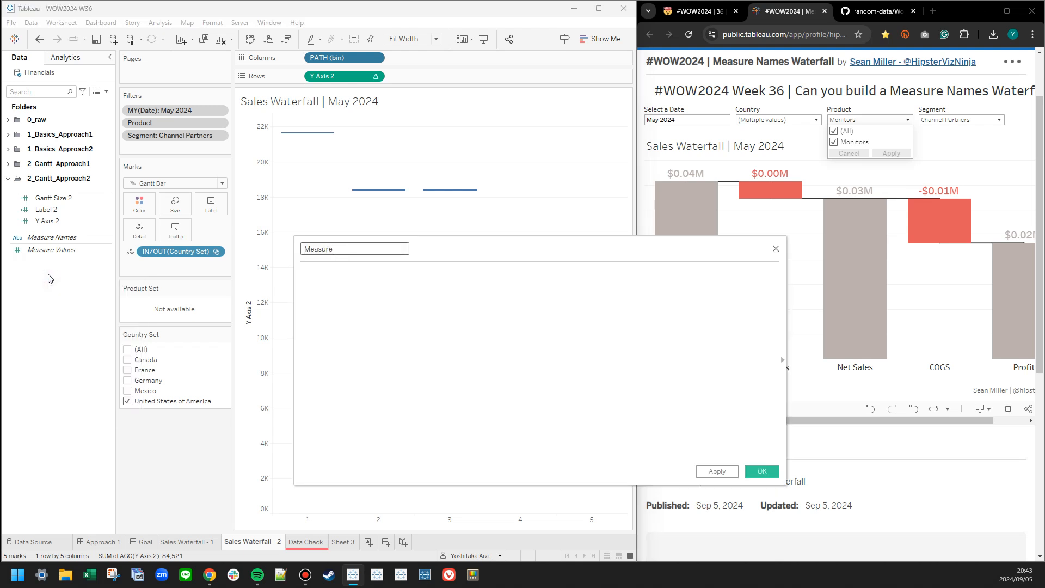
pyautogui.write(' Label 2')
pyautogui.press('Tab')
pyautogui.write('INDEX()')
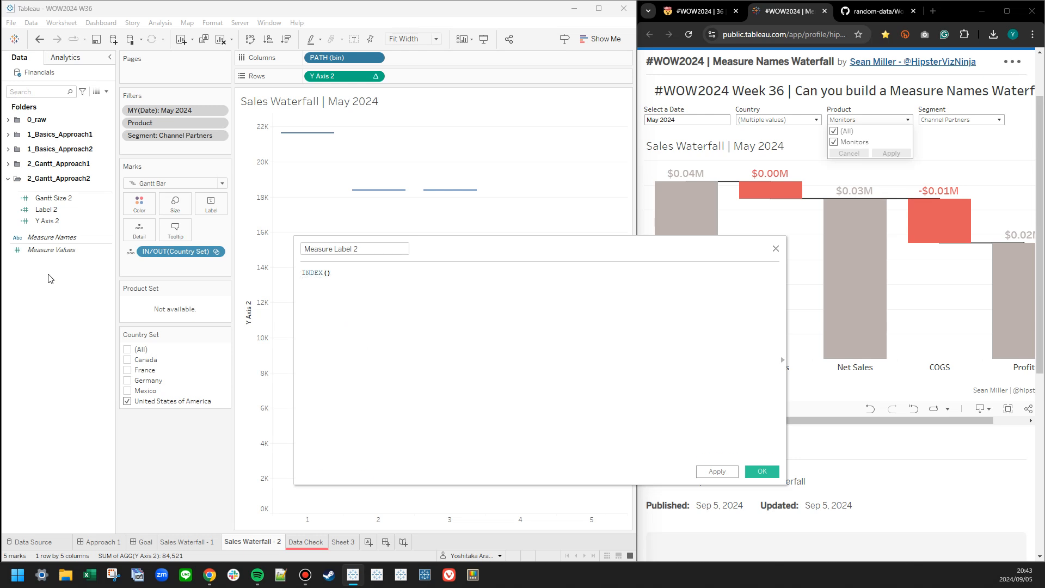
pyautogui.click(761, 473)
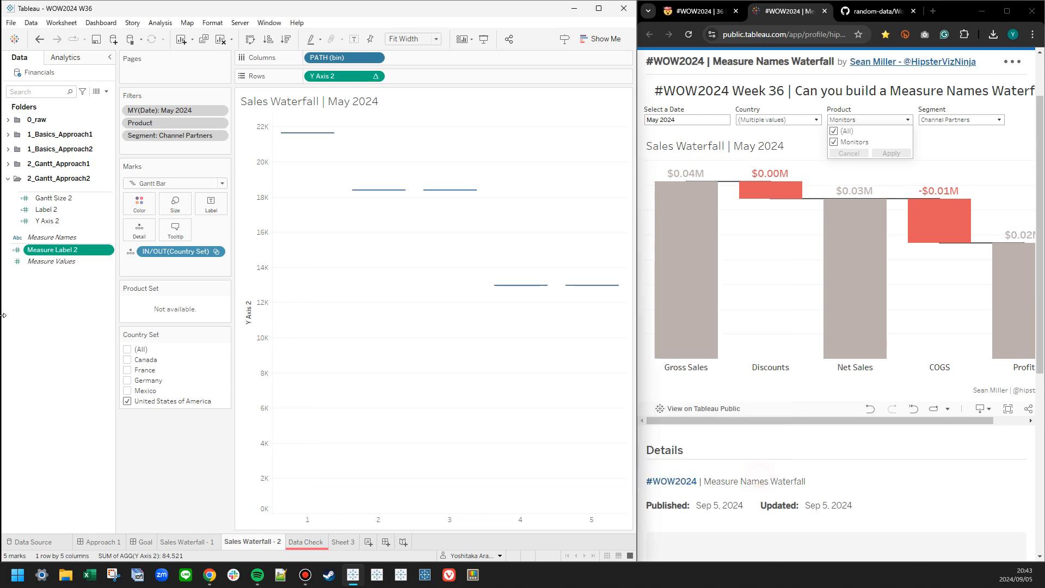
# Add Measure Label 2 as a discrete field on Columns after PATH (bin), and hide the PATH (bin) header.
pyautogui.rightClick(52, 252)
pyautogui.click(48, 284)
pyautogui.moveTo(52, 249)
pyautogui.mouseDown()
pyautogui.moveTo(455, 74)
pyautogui.moveTo(452, 65)
pyautogui.moveTo(54, 224)
pyautogui.moveTo(327, 83)
pyautogui.moveTo(431, 57)
pyautogui.mouseUp()
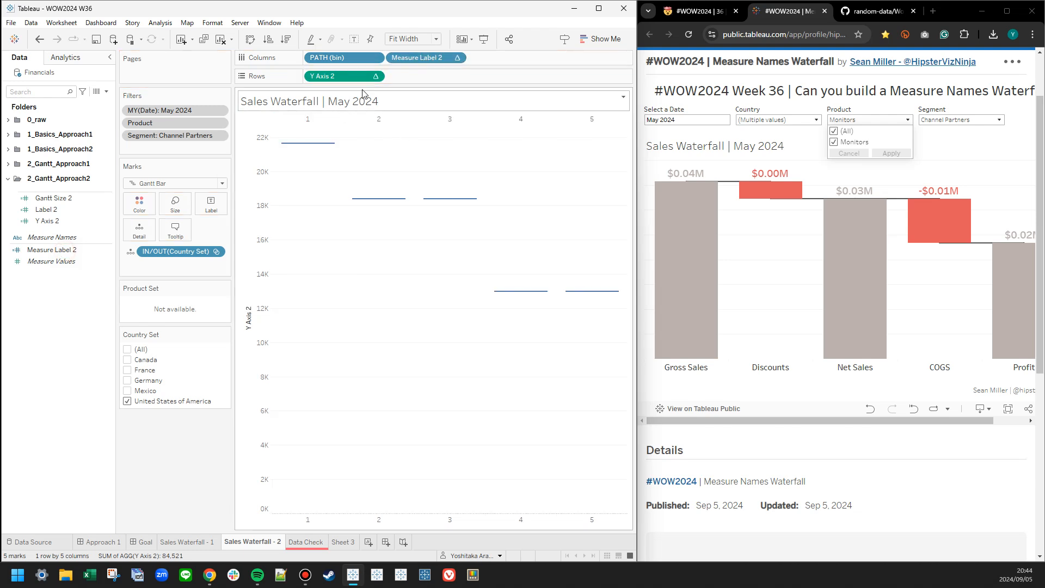
pyautogui.rightClick(344, 57)
pyautogui.click(381, 136)
# Rewrite Measure Label 2 as a CASE INDEX() formula whose case 1 returns 'Gross Sales'.
pyautogui.rightClick(49, 249)
pyautogui.click(60, 296)
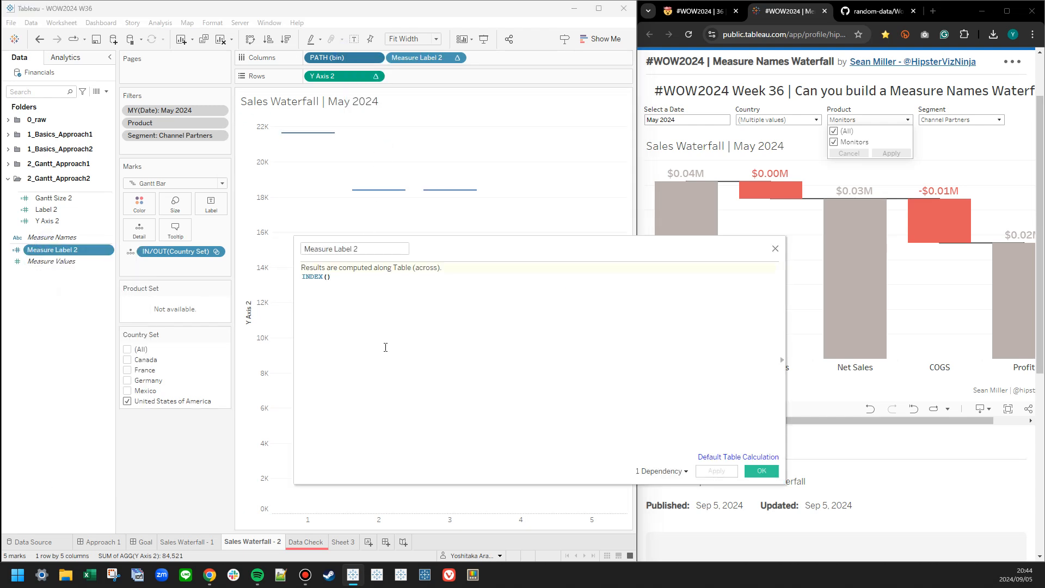
pyautogui.keyDown('ctrl'); pyautogui.scroll(4, 350, 306); pyautogui.keyUp('ctrl')
pyautogui.click(301, 283)
pyautogui.write('CASE INDEX() ')
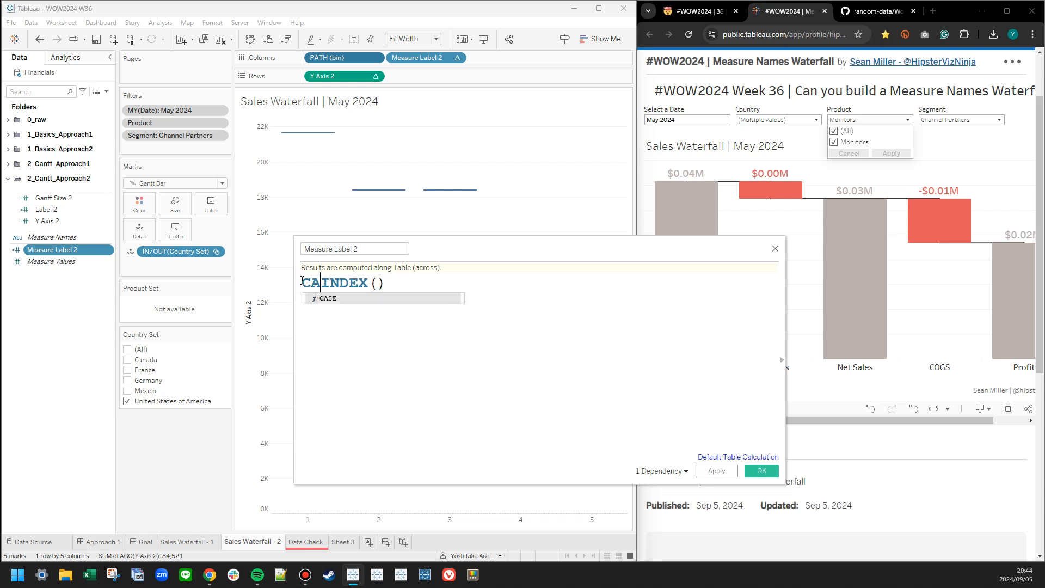
pyautogui.write('WHEN 1 THEN ;')
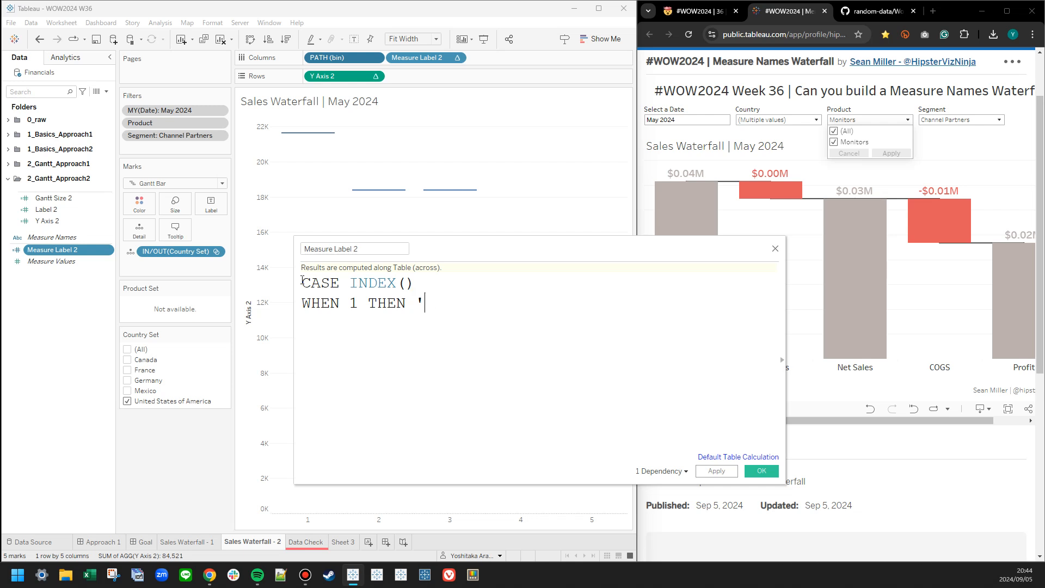
pyautogui.moveTo(497, 240); pyautogui.dragTo(320, 221)
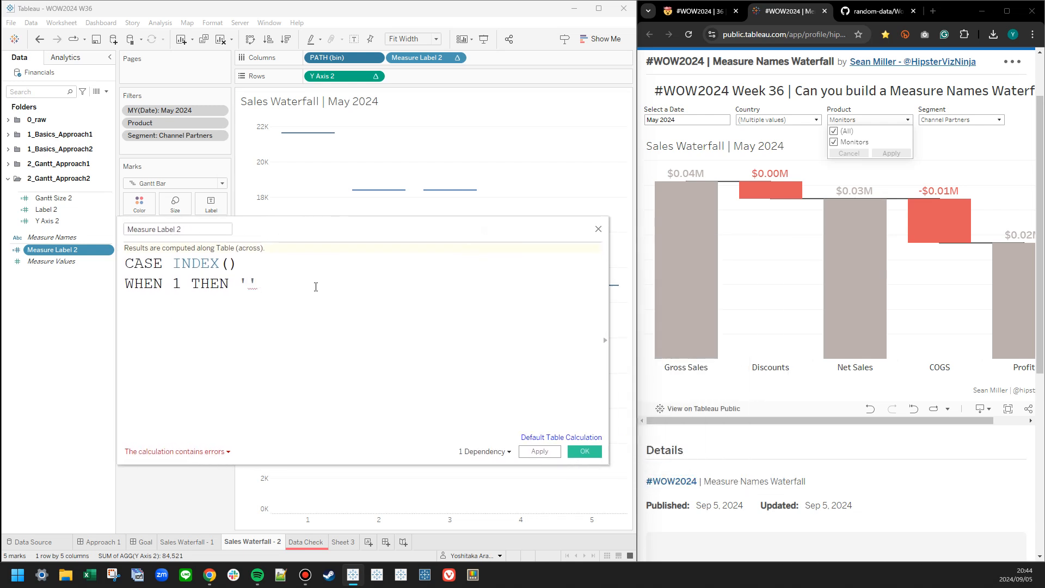
pyautogui.write("Gross Sales' ")
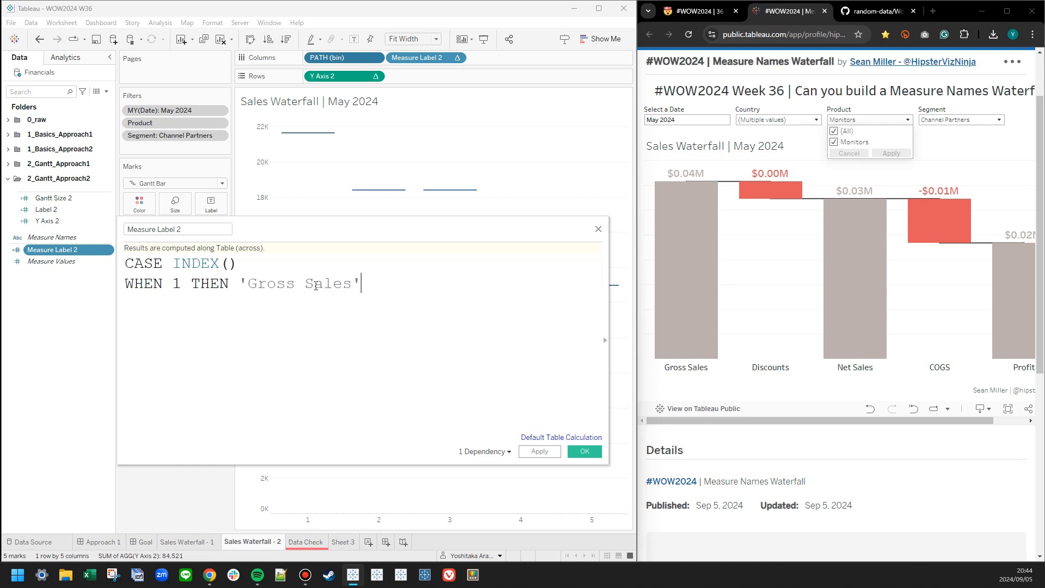
pyautogui.write("WHEN 2 THEN 'DIscounts'")
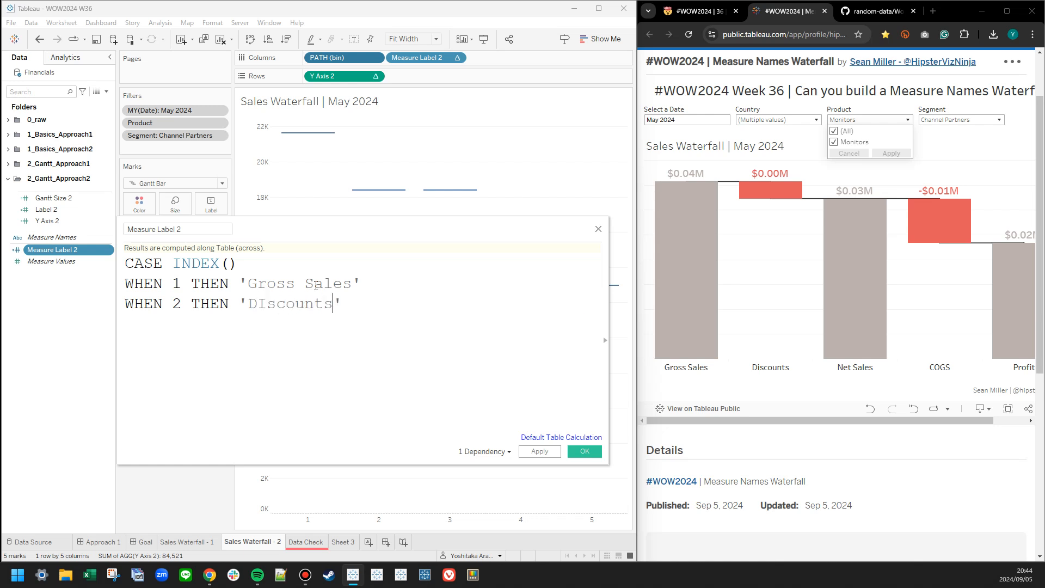
# Add cases 2 and 3 to Measure Label 2, returning 'Discounts' and 'Net Sales'.
pyautogui.press('Left')
pyautogui.press('Left')
pyautogui.press('Left')
pyautogui.press('Left')
pyautogui.press('Left')
pyautogui.press('Left')
pyautogui.press('Left')
pyautogui.press('Right')
pyautogui.press('BackSpace')
pyautogui.write('i')
pyautogui.press('End')
pyautogui.write("WHEN 3 THEN 'Net Sales' ")
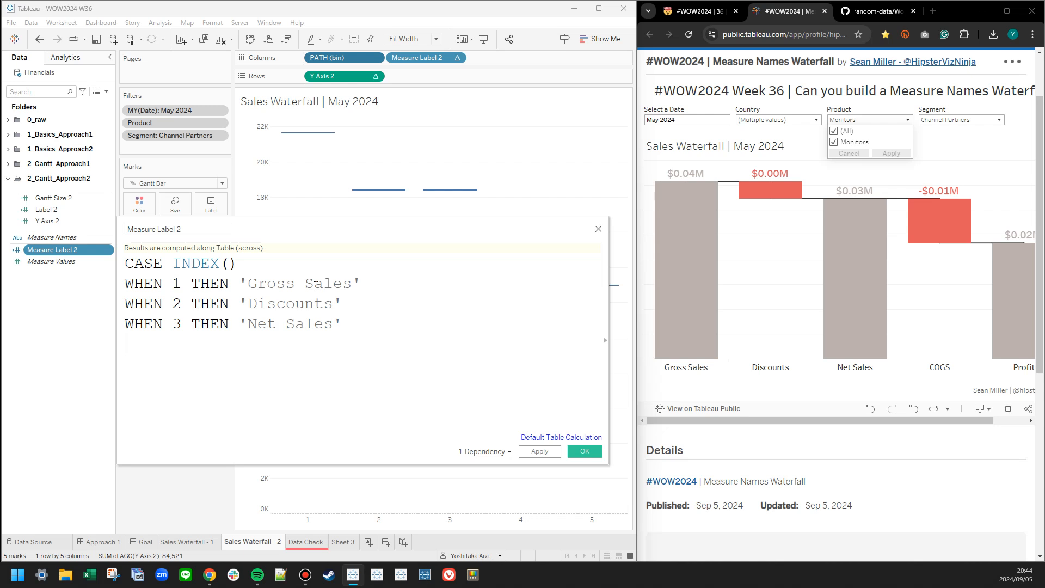
pyautogui.write('WHEN 4 THEN ')
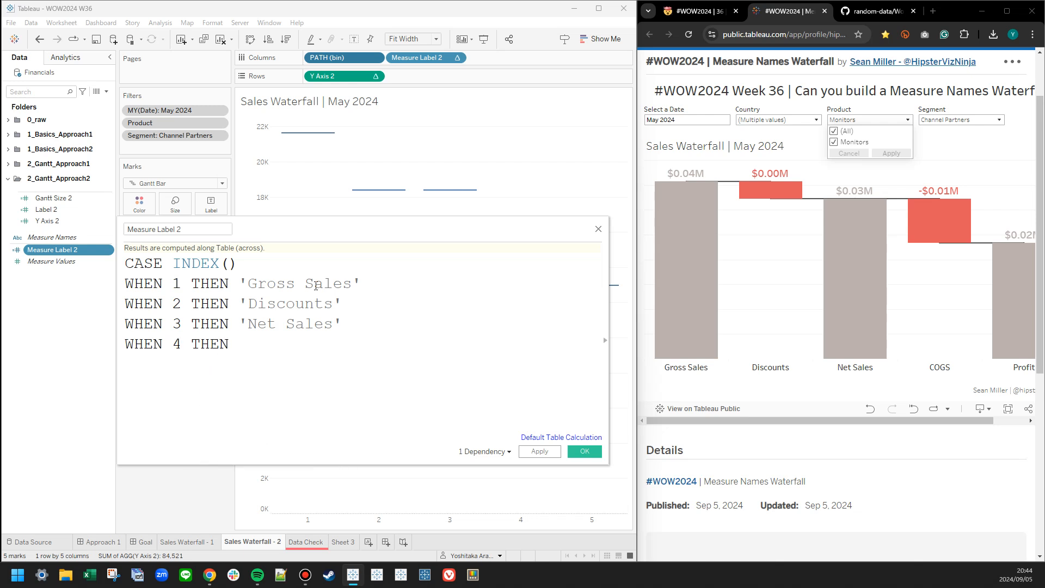
pyautogui.write("'COGS'")
# Add cases 4 and 5 returning 'COGS' and 'Profit', close Measure Label 2 with END and save it.
pyautogui.press('End')
pyautogui.write("WHEN 5 THEN '")
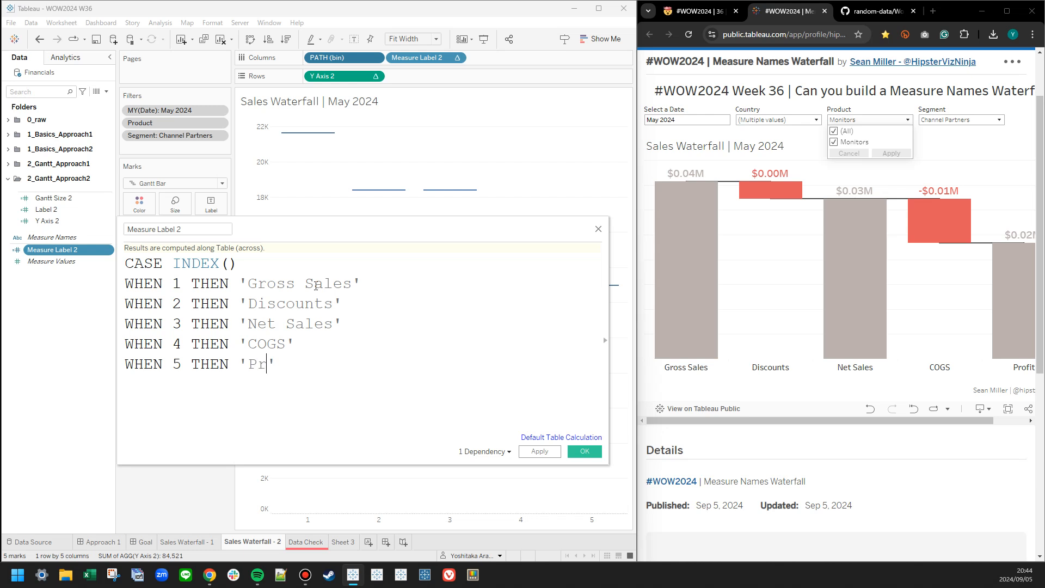
pyautogui.press('Return')
pyautogui.write('END')
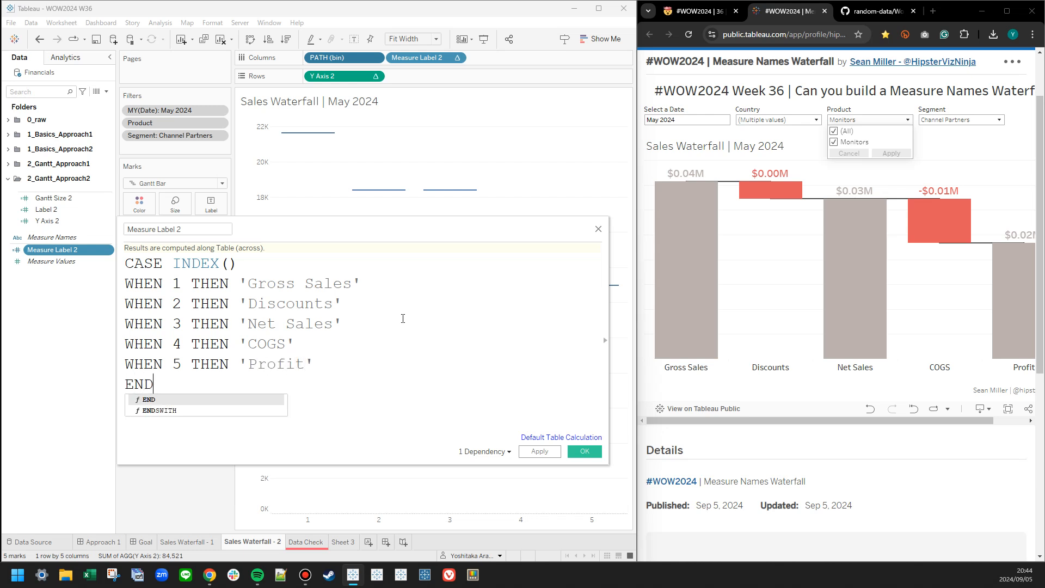
pyautogui.click(864, 421)
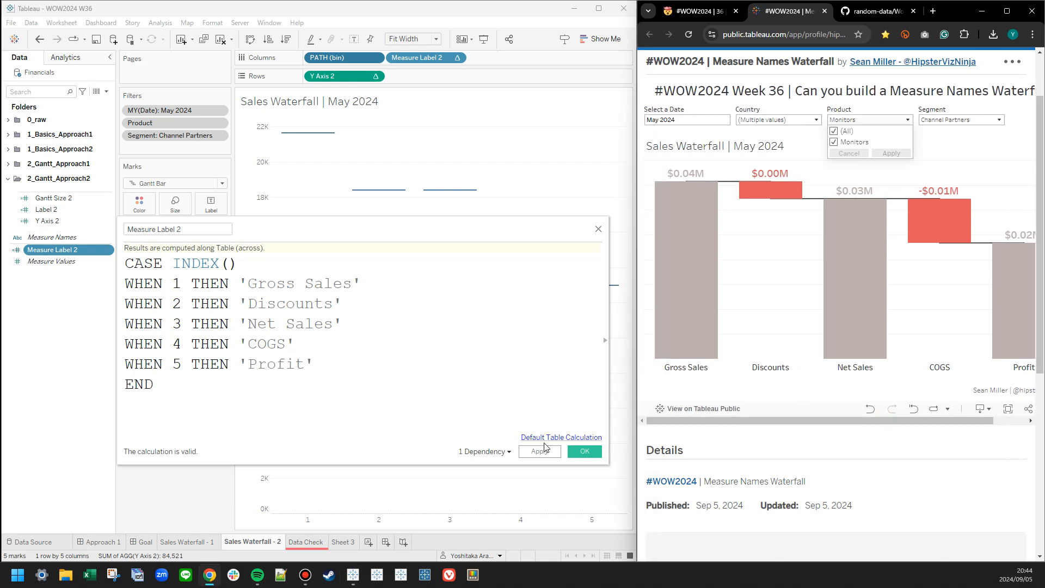
pyautogui.click(573, 451)
# Move Measure Label 2 into the 2_Gantt_Approach2 folder.
pyautogui.moveTo(77, 249); pyautogui.dragTo(83, 220)
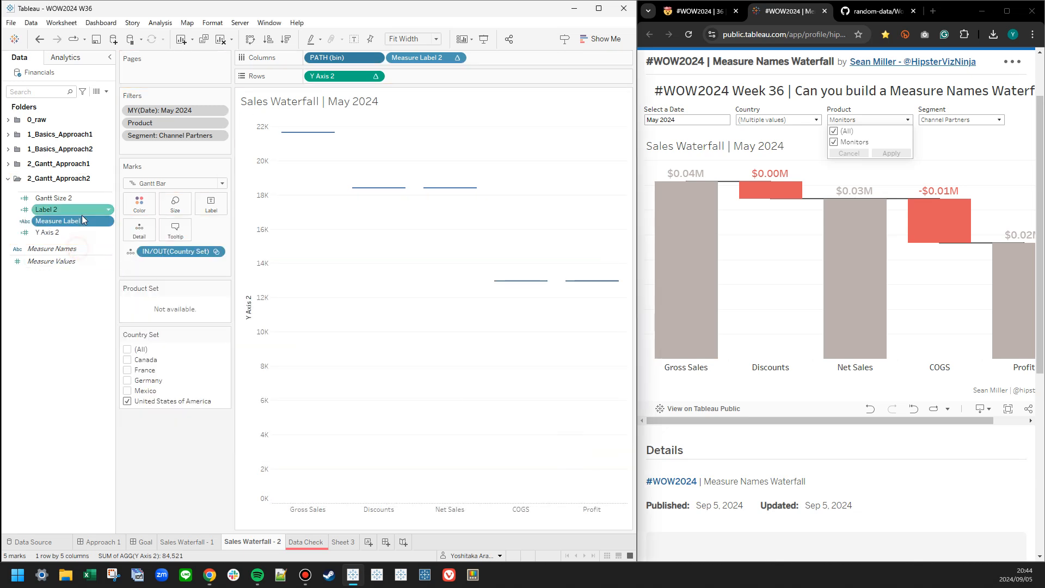
pyautogui.rightClick(302, 509)
pyautogui.click(287, 469)
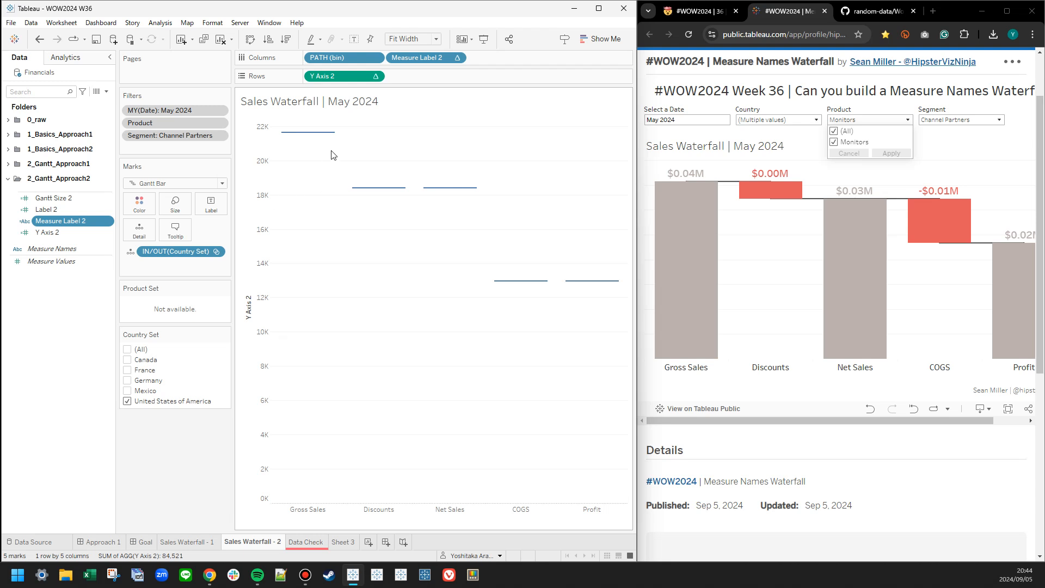
# Edit Label 2 so cases 1 and 2 reference [Gross Sales**] and [Discount**].
pyautogui.rightClick(55, 212)
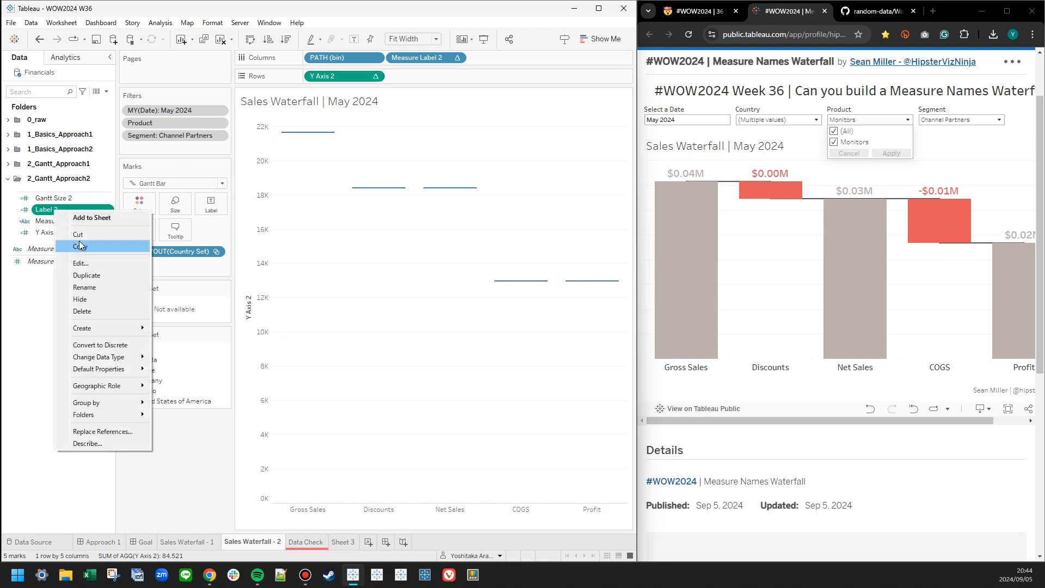
pyautogui.click(80, 262)
pyautogui.keyDown('ctrl'); pyautogui.scroll(3, 276, 311); pyautogui.keyUp('ctrl')
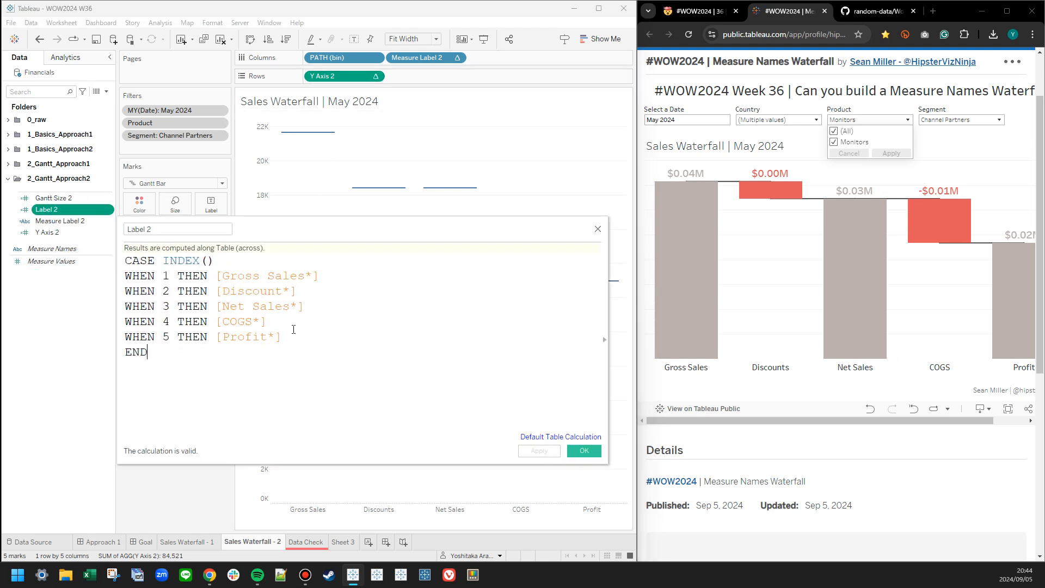
pyautogui.write('*')
pyautogui.press('Right')
pyautogui.press('Down')
pyautogui.press('Left')
pyautogui.write('(')
pyautogui.press('BackSpace')
pyautogui.write('*')
pyautogui.press('Return')
# Point cases 3 to 5 of Label 2 to [Net Sales**], [COGS**] and [Profit**] and save the calculation.
pyautogui.write('*')
pyautogui.press('Return')
pyautogui.press('Down')
pyautogui.press('Left')
pyautogui.write('*')
pyautogui.press('Return')
pyautogui.press('Left')
pyautogui.press('Left')
pyautogui.write('*')
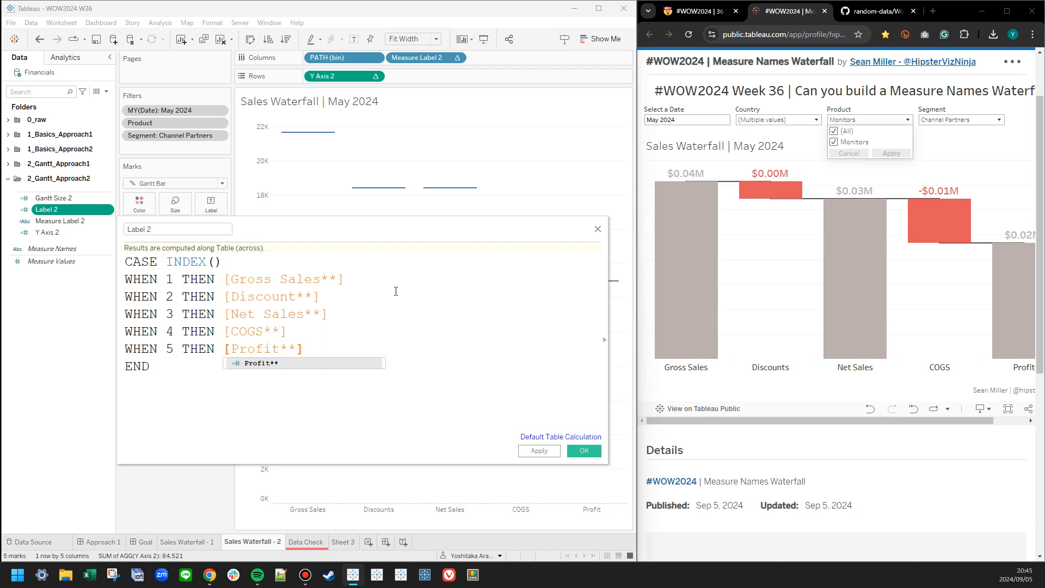
pyautogui.click(539, 451)
pyautogui.click(583, 451)
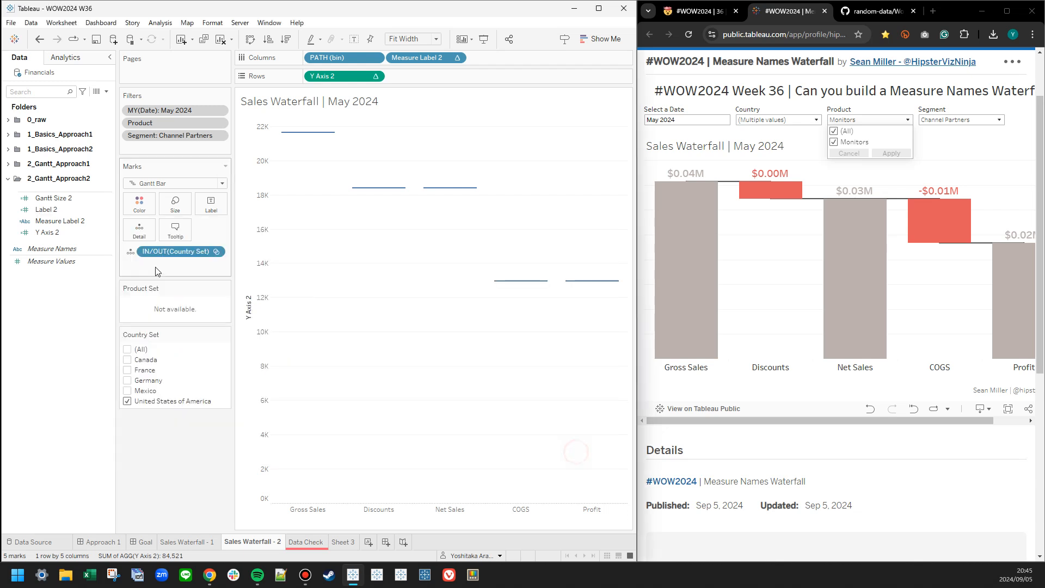
# Edit Gantt Size 2 so cases 1 and 2 reference [Gross Sales**] and [Discount**].
pyautogui.rightClick(55, 198)
pyautogui.click(76, 244)
pyautogui.scroll(4, 337, 292)
pyautogui.click(350, 283)
pyautogui.write('*')
pyautogui.press('Escape')
pyautogui.press('Down')
pyautogui.press('Left')
pyautogui.write('*')
pyautogui.press('Escape')
# Point cases 3 to 5 of Gantt Size 2 to [Net Sales**], [COGS**] and [Profit**] and save the calculation.
pyautogui.press('Down')
pyautogui.write('*')
pyautogui.press('Right')
pyautogui.write('*')
pyautogui.click(396, 323)
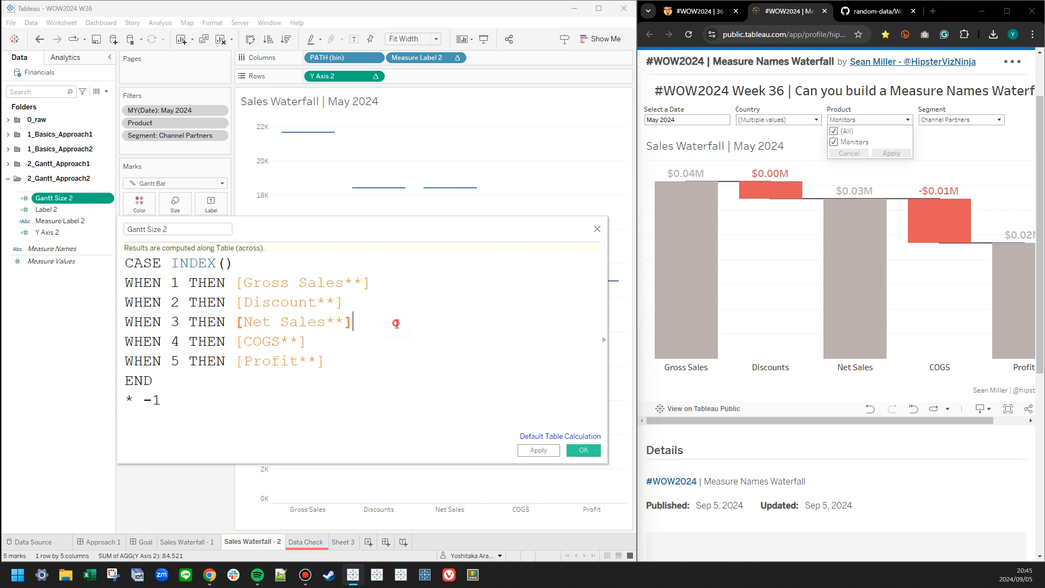
pyautogui.click(575, 453)
pyautogui.click(73, 261)
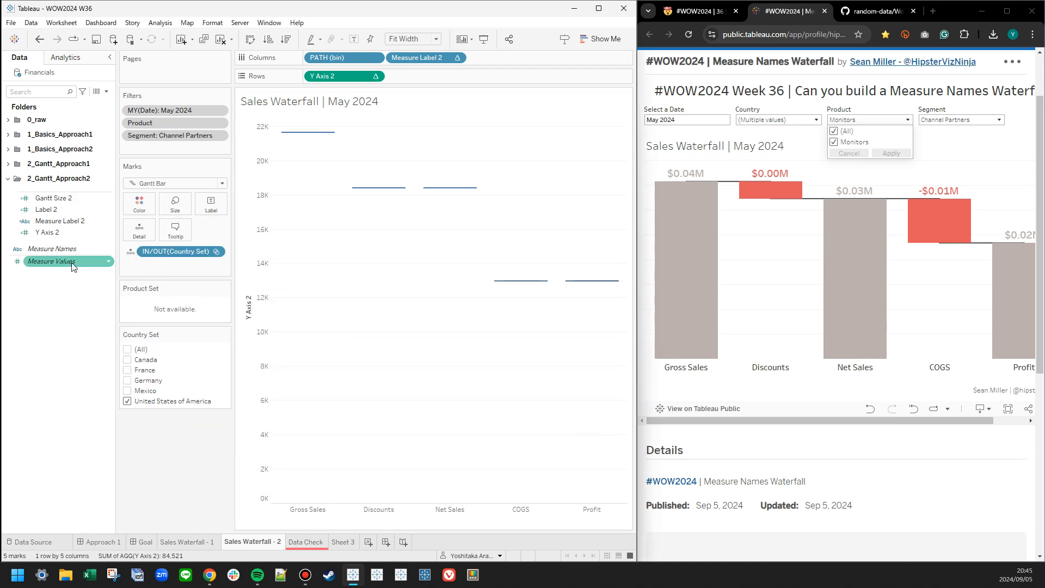
# Size the Gantt bars by Gantt Size 2 and color them by Measure Label 2.
pyautogui.moveTo(53, 198); pyautogui.dragTo(176, 203)
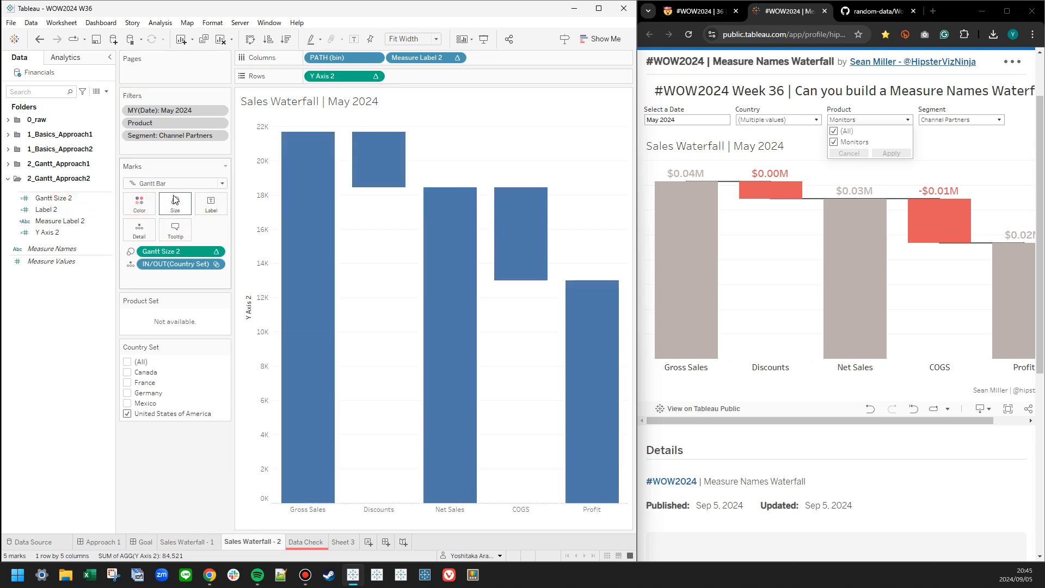
pyautogui.click(74, 223)
pyautogui.moveTo(71, 221); pyautogui.dragTo(136, 205)
pyautogui.click(136, 205)
# Edit the Measure Label 2 colors, assigning the automatic palette's red to COGS and Discounts.
pyautogui.click(133, 204)
pyautogui.click(153, 209)
pyautogui.click(164, 238)
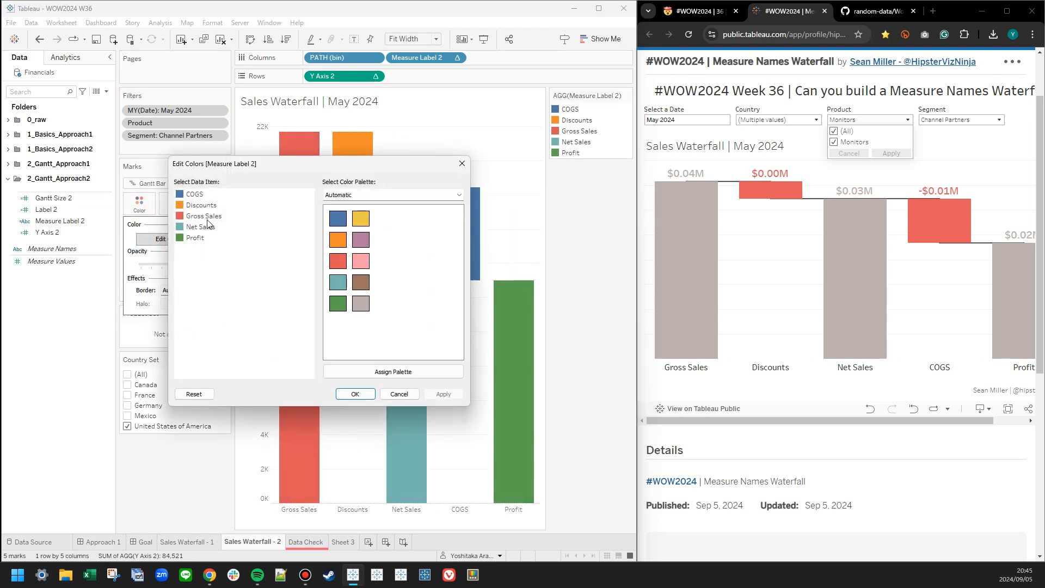
pyautogui.click(342, 195)
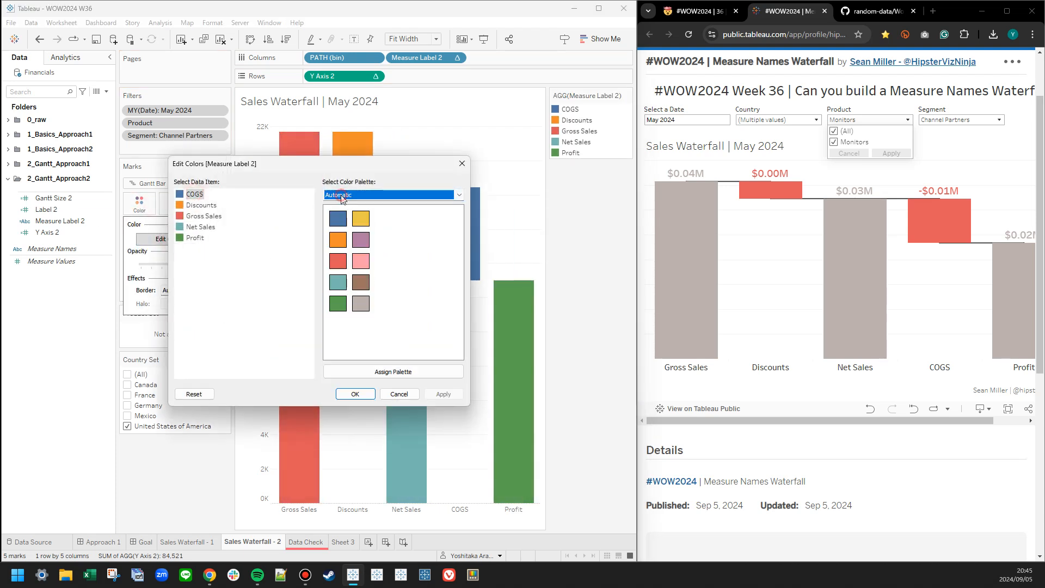
pyautogui.click(338, 260)
pyautogui.click(202, 206)
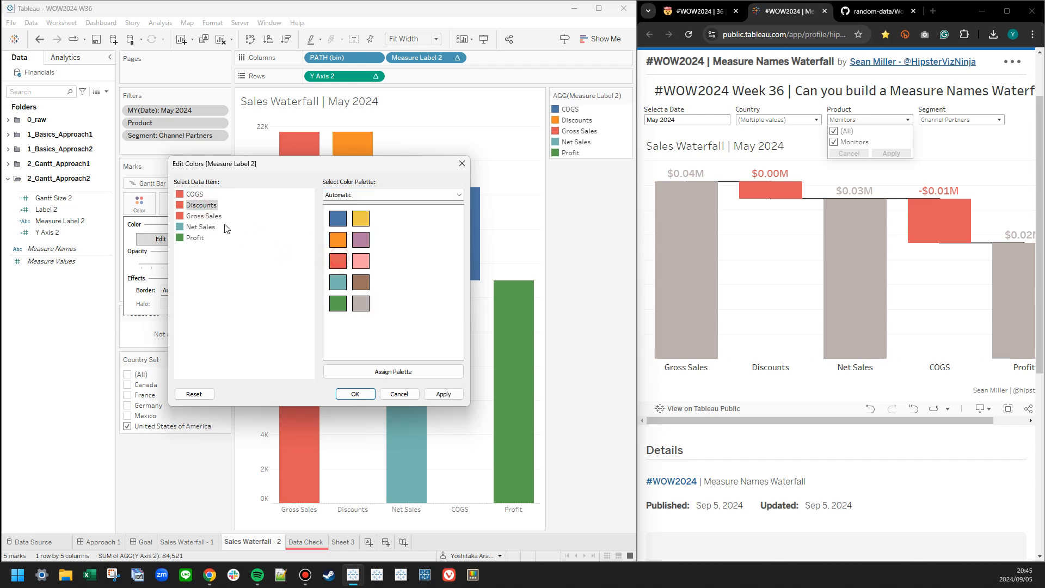
# Assign the palette's gray to Gross Sales, Net Sales and Profit and apply the colors.
pyautogui.click(202, 217)
pyautogui.click(360, 303)
pyautogui.click(201, 227)
pyautogui.click(360, 303)
pyautogui.click(195, 238)
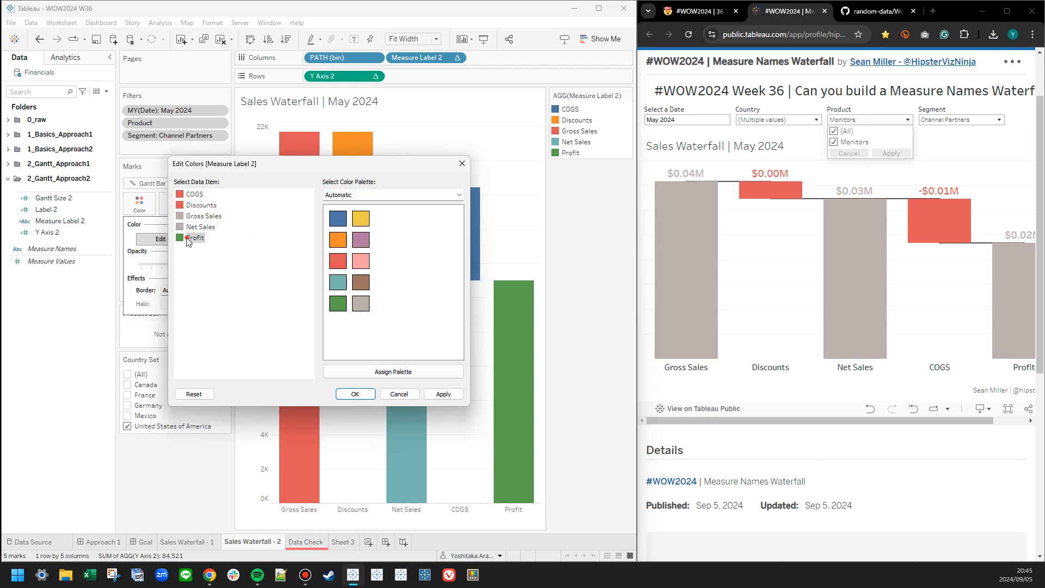
pyautogui.click(361, 303)
pyautogui.click(443, 394)
pyautogui.click(355, 393)
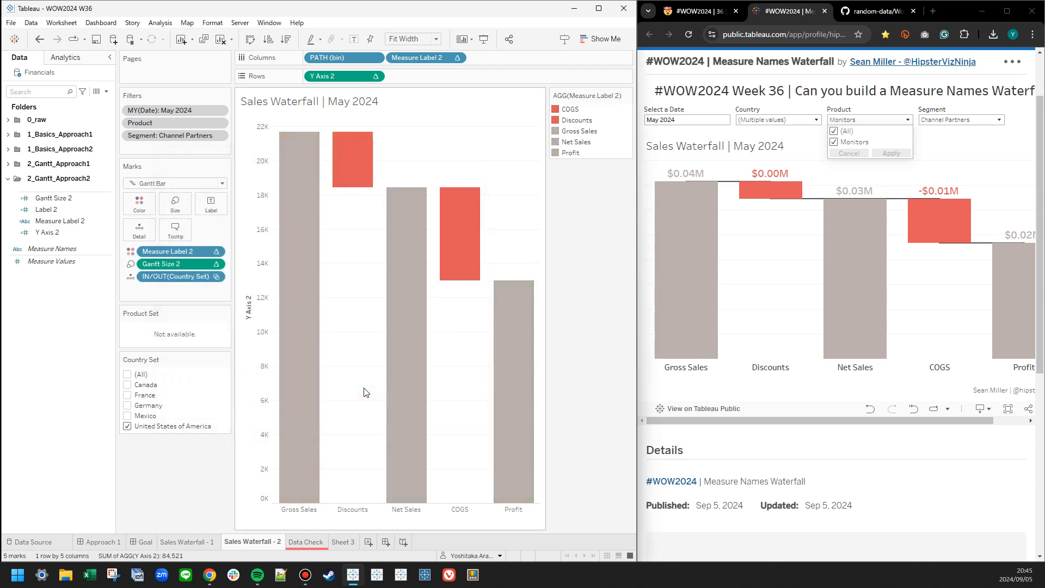
# Review the Label 2 formula and label the Gantt bars with Label 2.
pyautogui.rightClick(55, 212)
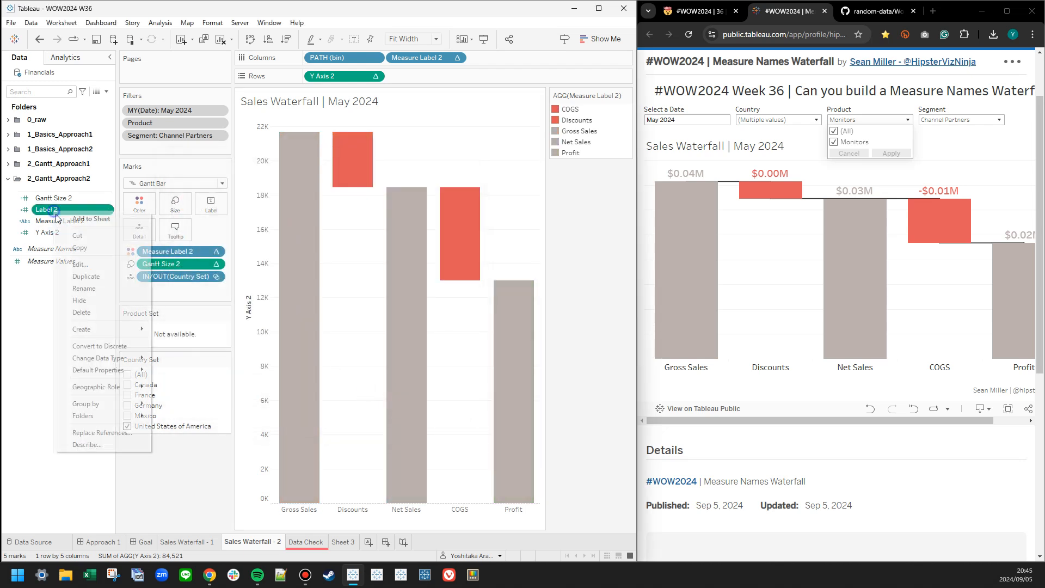
pyautogui.click(79, 264)
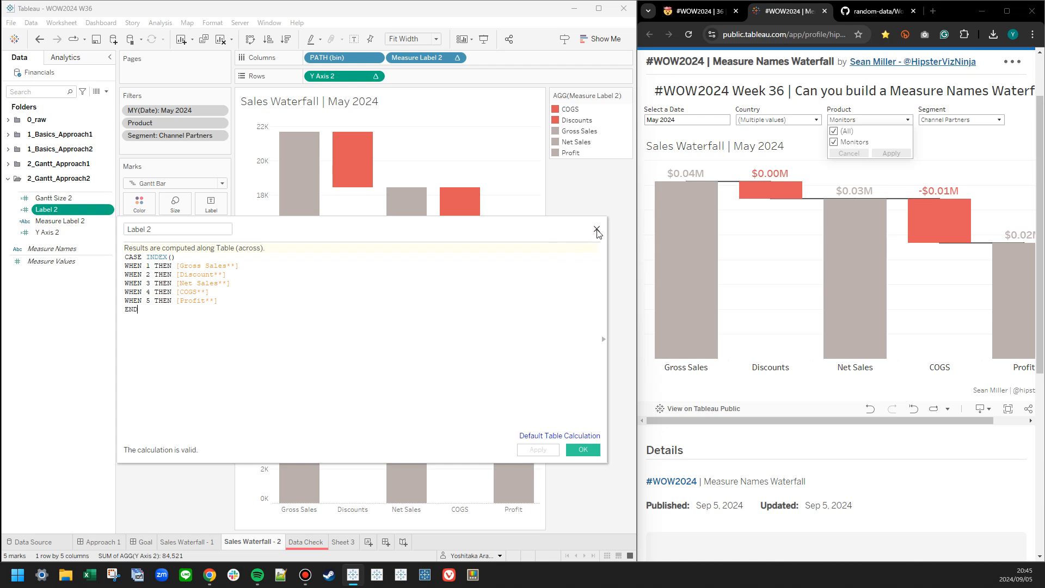
pyautogui.click(597, 229)
pyautogui.moveTo(46, 209); pyautogui.dragTo(213, 210)
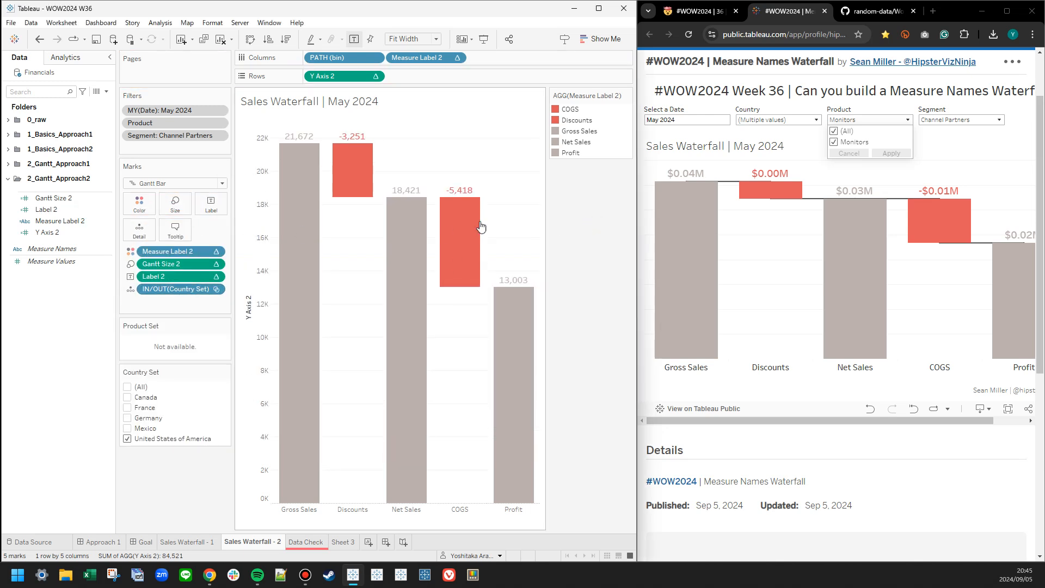
# Include all countries in the Country Set and show the Product and Segment filter controls.
pyautogui.click(127, 387)
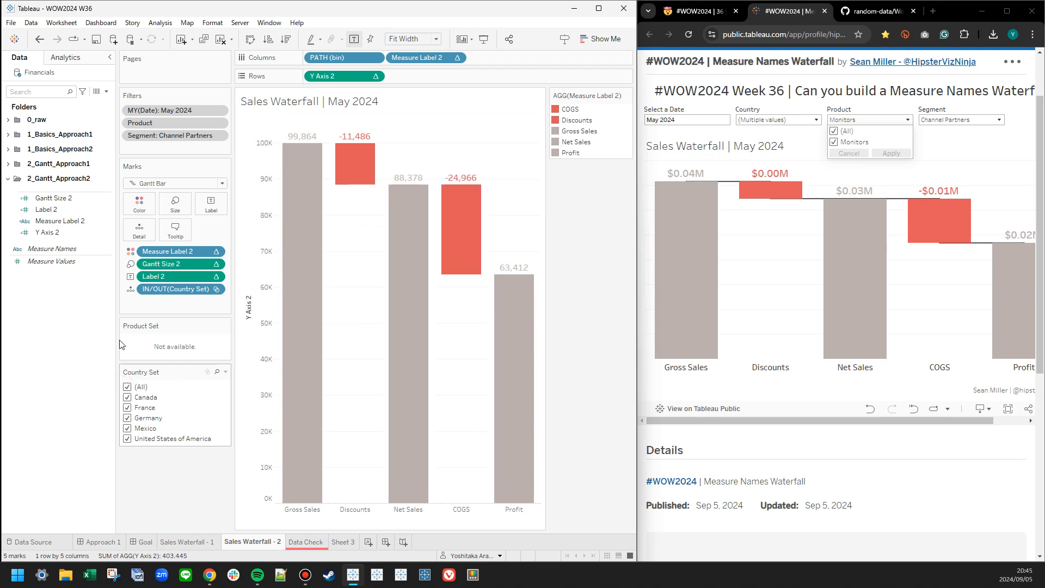
pyautogui.rightClick(154, 123)
pyautogui.click(175, 145)
pyautogui.rightClick(157, 136)
pyautogui.click(183, 157)
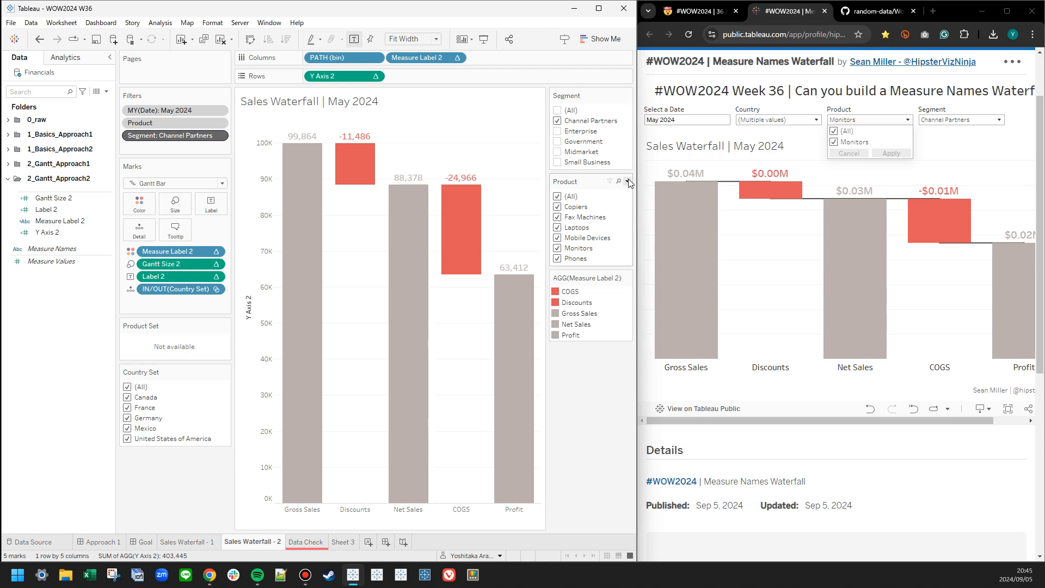
# Set the Country, Product and Segment filters of the reference Tableau Public dashboard in the browser to (All).
pyautogui.click(763, 120)
pyautogui.click(753, 143)
pyautogui.click(812, 209)
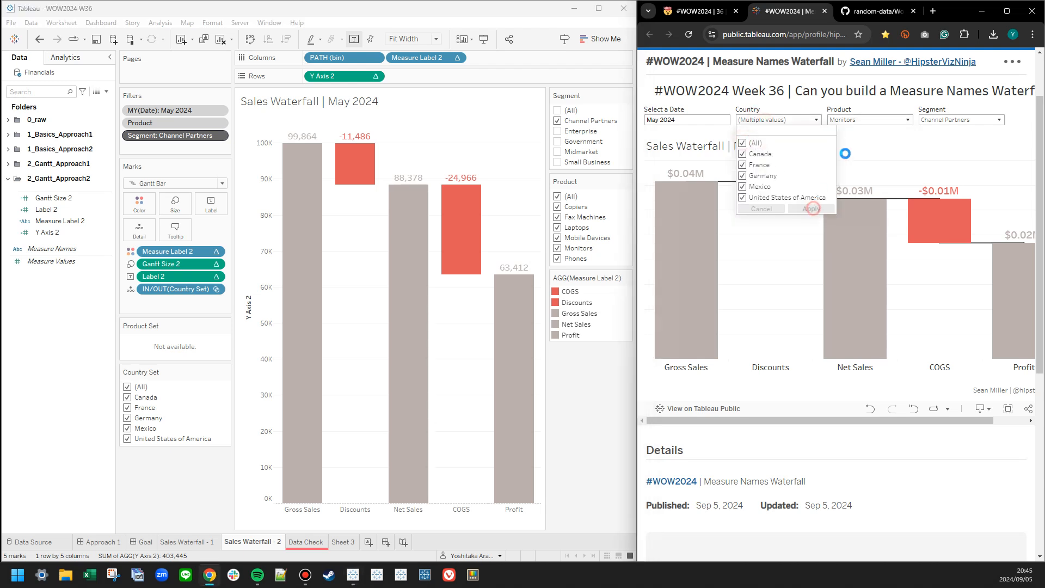
pyautogui.click(855, 123)
pyautogui.click(961, 119)
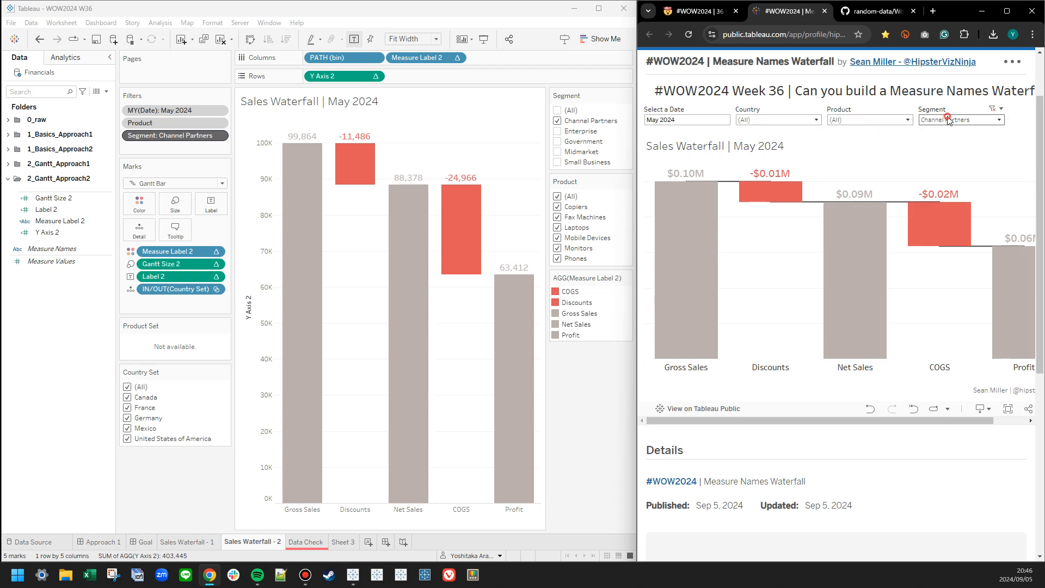
pyautogui.click(925, 143)
pyautogui.click(983, 209)
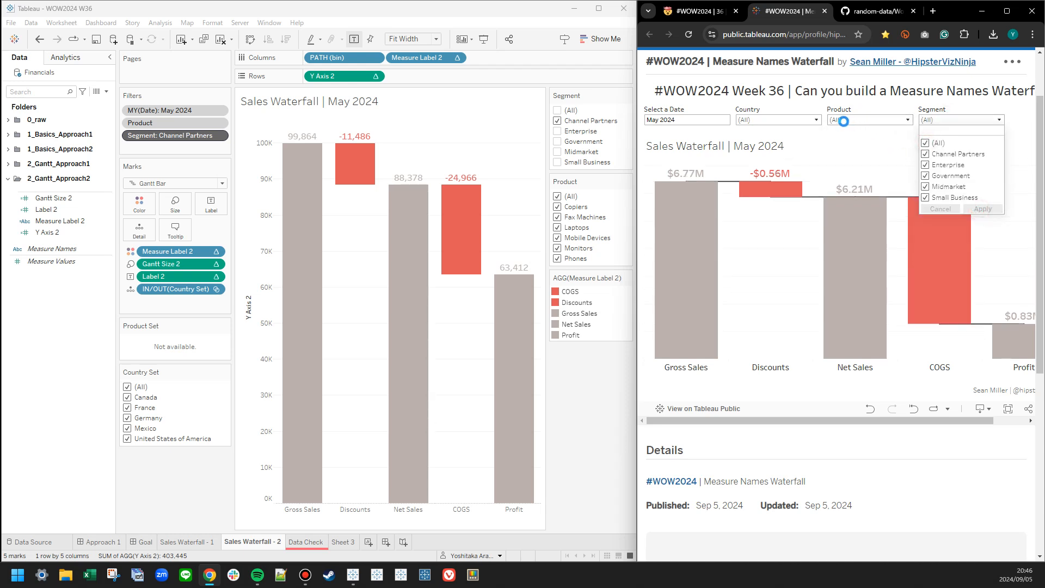
# Back in Tableau, include all segments in the Segment filter and place the Country Set control above it.
pyautogui.click(557, 110)
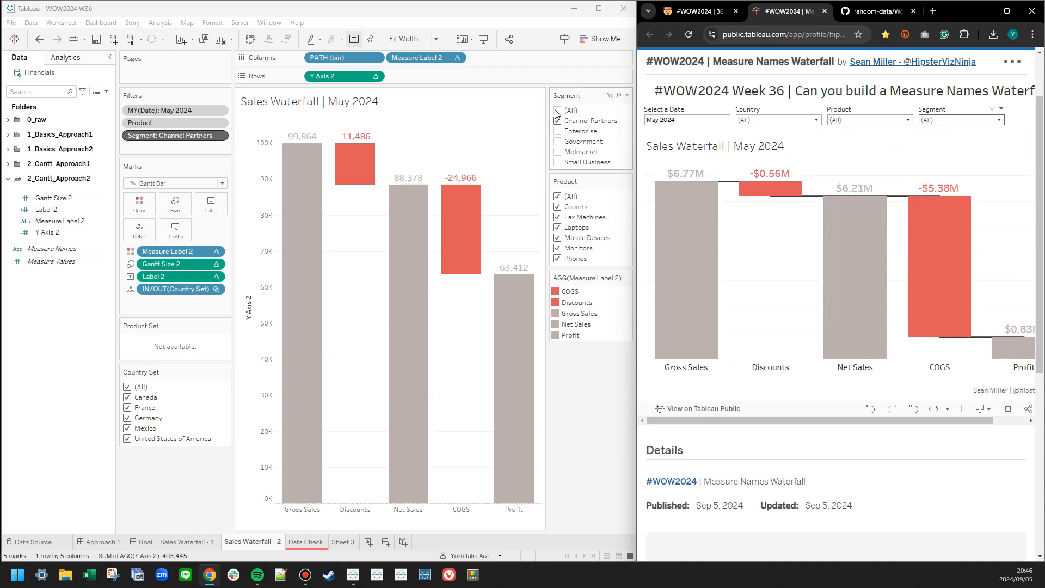
pyautogui.moveTo(156, 373); pyautogui.dragTo(563, 100)
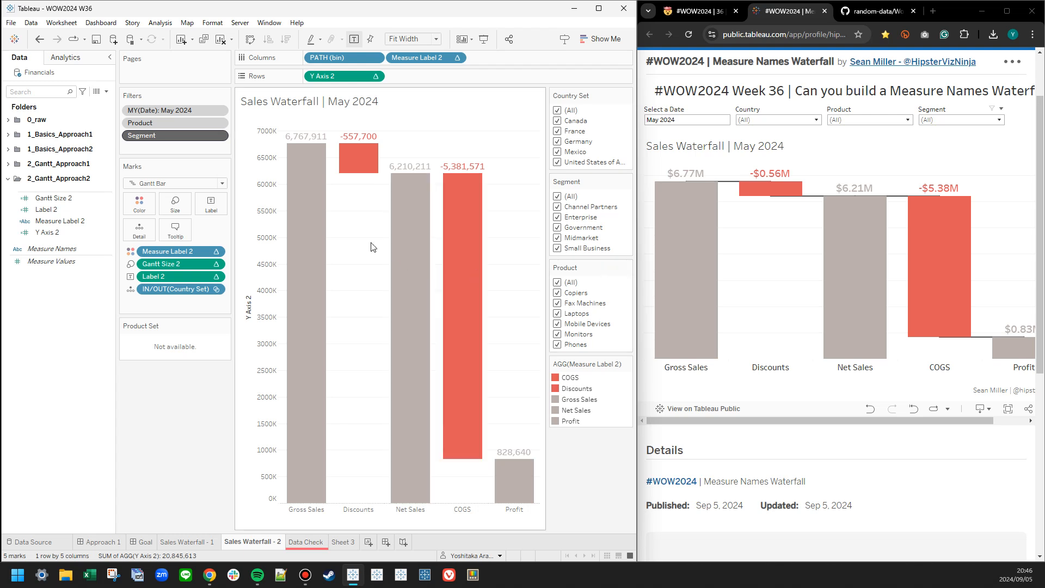
# Set Label 2's default number format to Currency (Custom) with 2 decimal places, millions as display units and a $ prefix.
pyautogui.rightClick(45, 210)
pyautogui.moveTo(87, 372)
pyautogui.click(180, 394)
pyautogui.click(251, 250)
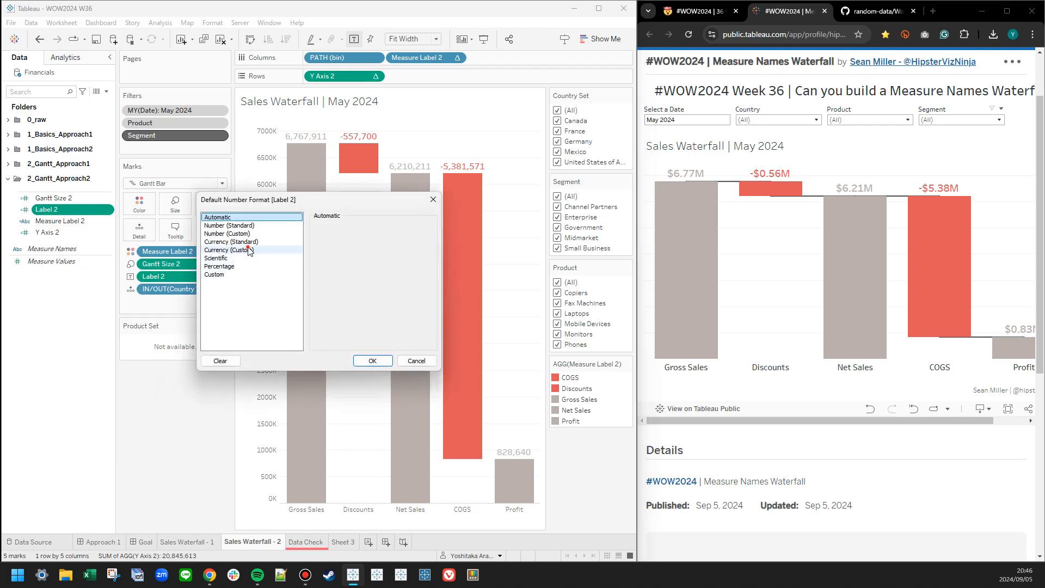
pyautogui.click(340, 294)
pyautogui.click(333, 319)
pyautogui.click(326, 324)
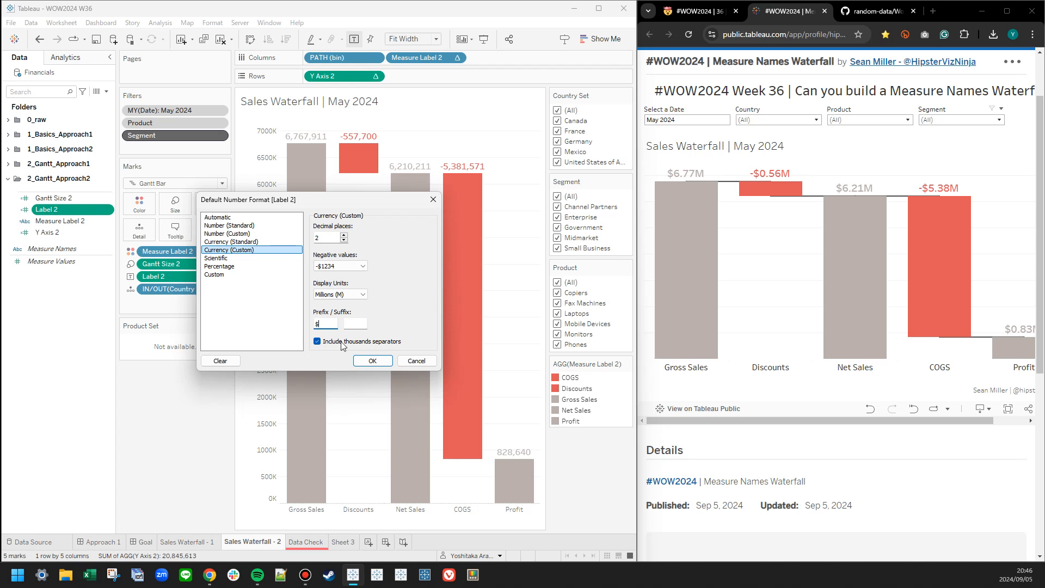
pyautogui.click(373, 361)
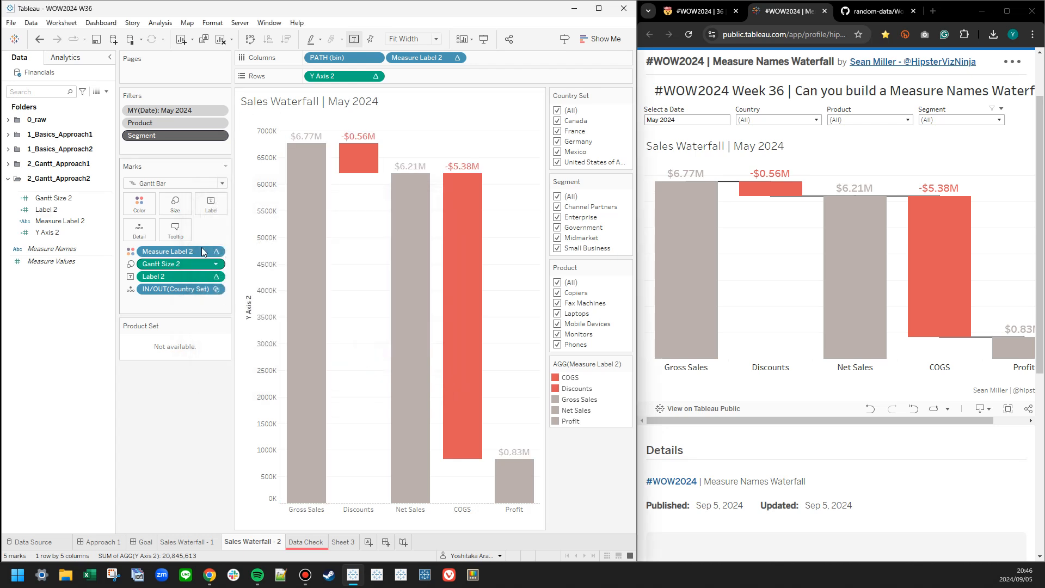
# Duplicate Y Axis 2 on Rows and remove the fields from the second Y Axis 2 marks card.
pyautogui.moveTo(329, 75); pyautogui.dragTo(407, 76)
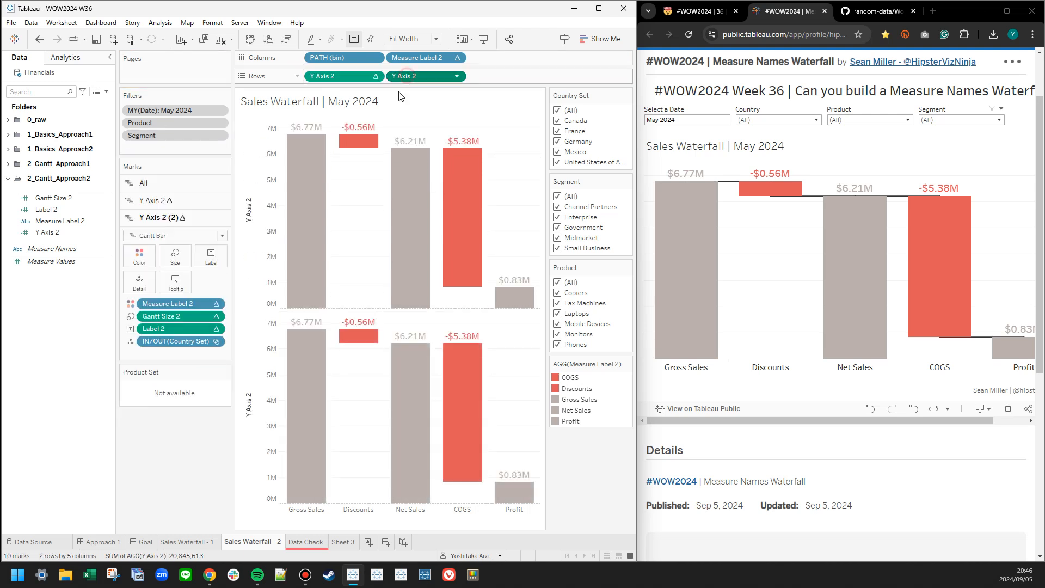
pyautogui.rightClick(163, 341)
pyautogui.click(192, 397)
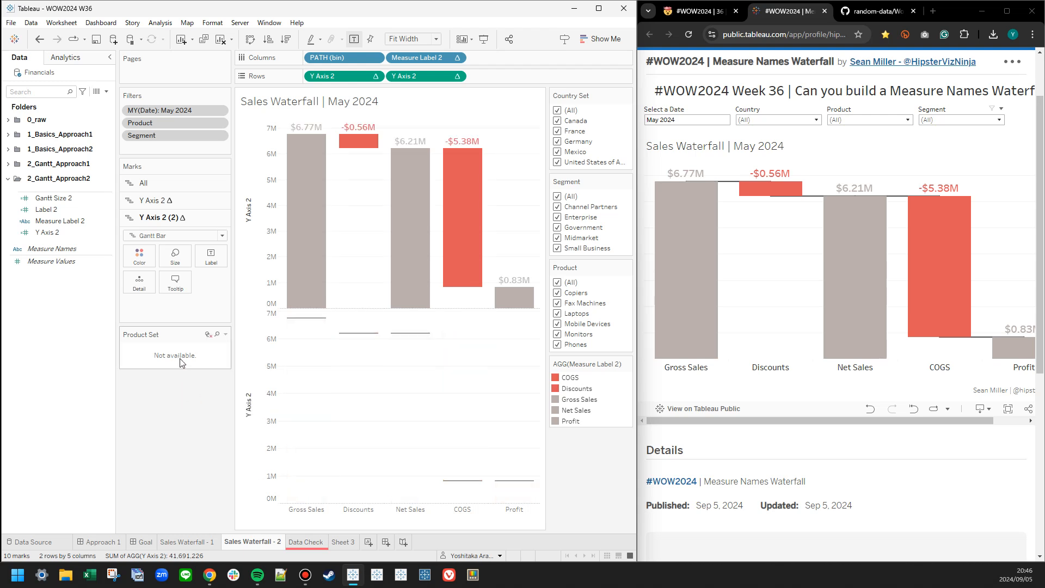
# Try showing the second Y Axis 2 as a Line with the step line type.
pyautogui.click(163, 236)
pyautogui.click(144, 272)
pyautogui.click(210, 282)
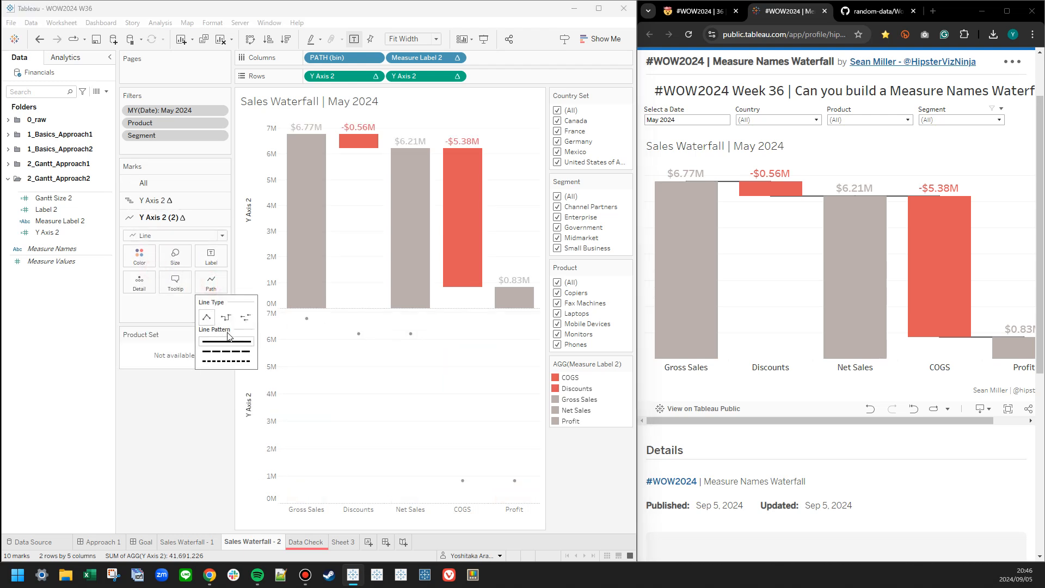
pyautogui.click(226, 317)
pyautogui.click(414, 403)
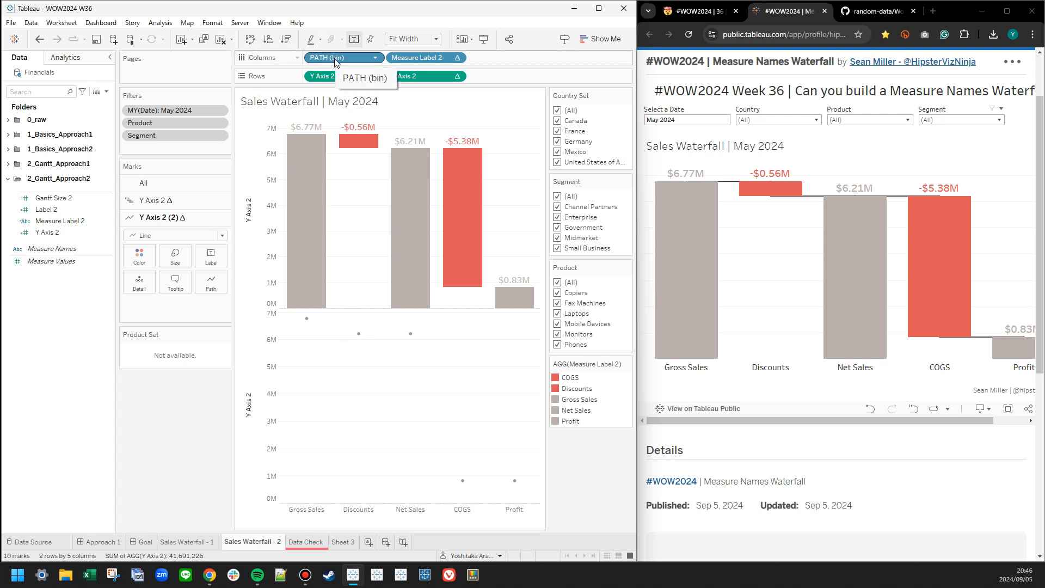
# Try PATH (bin) and Measure Label 2 as the line's path to connect the points, and remove the field again.
pyautogui.moveTo(332, 66); pyautogui.dragTo(211, 283)
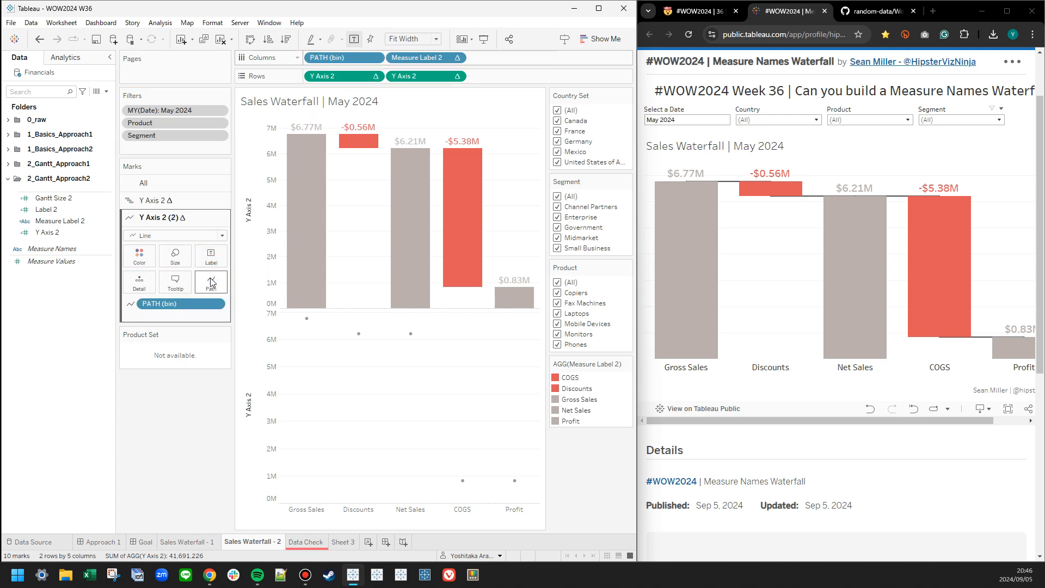
pyautogui.moveTo(416, 57); pyautogui.dragTo(186, 305)
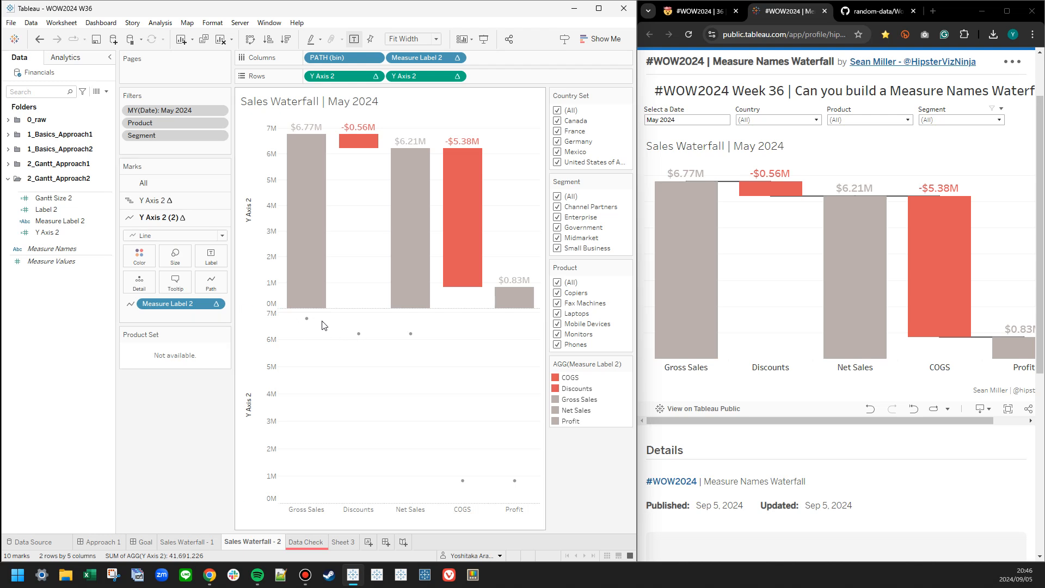
pyautogui.click(306, 319)
pyautogui.click(307, 320)
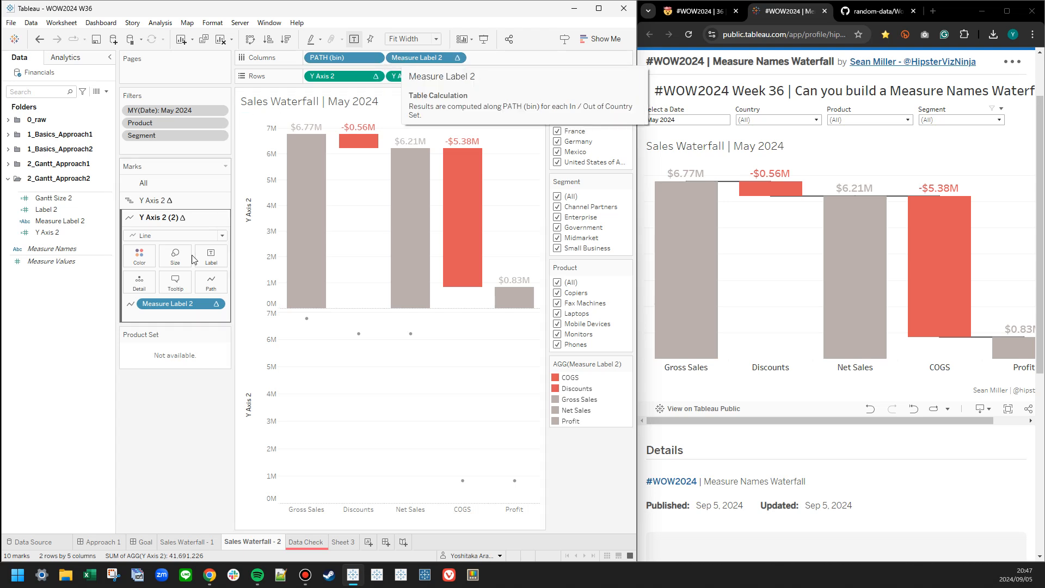
pyautogui.moveTo(166, 304); pyautogui.dragTo(53, 353)
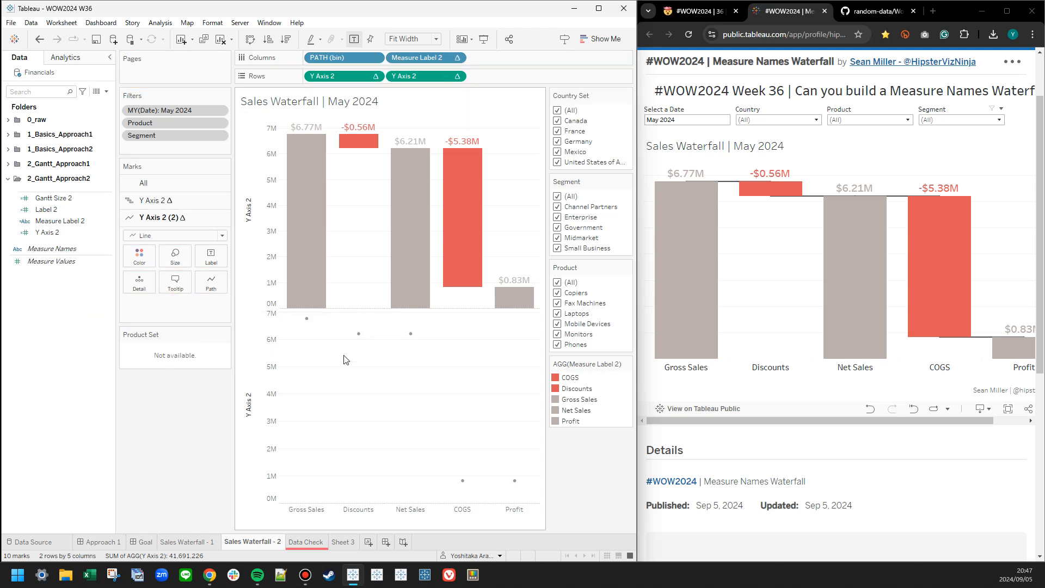
pyautogui.click(307, 320)
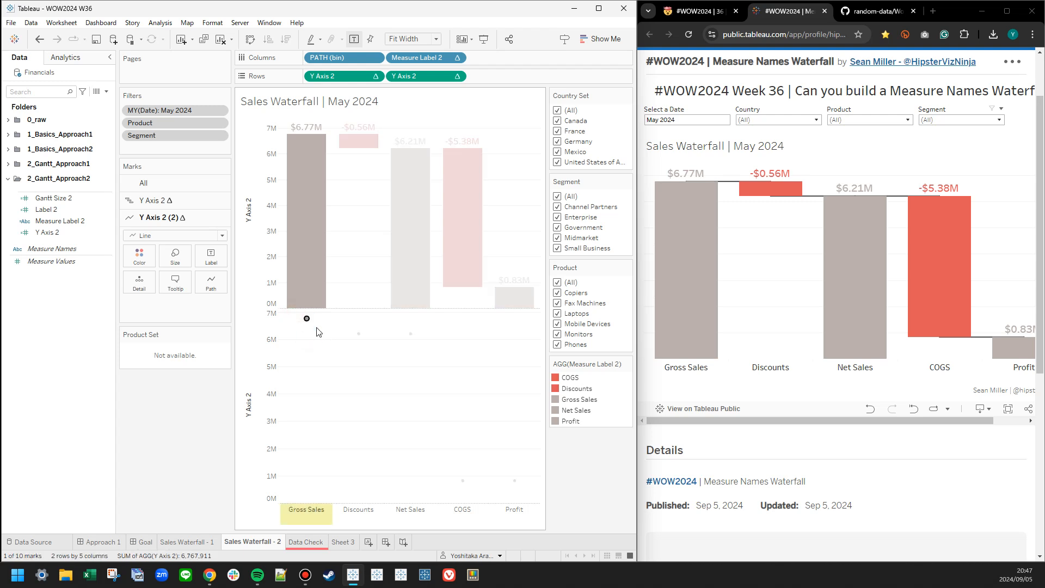
pyautogui.click(317, 328)
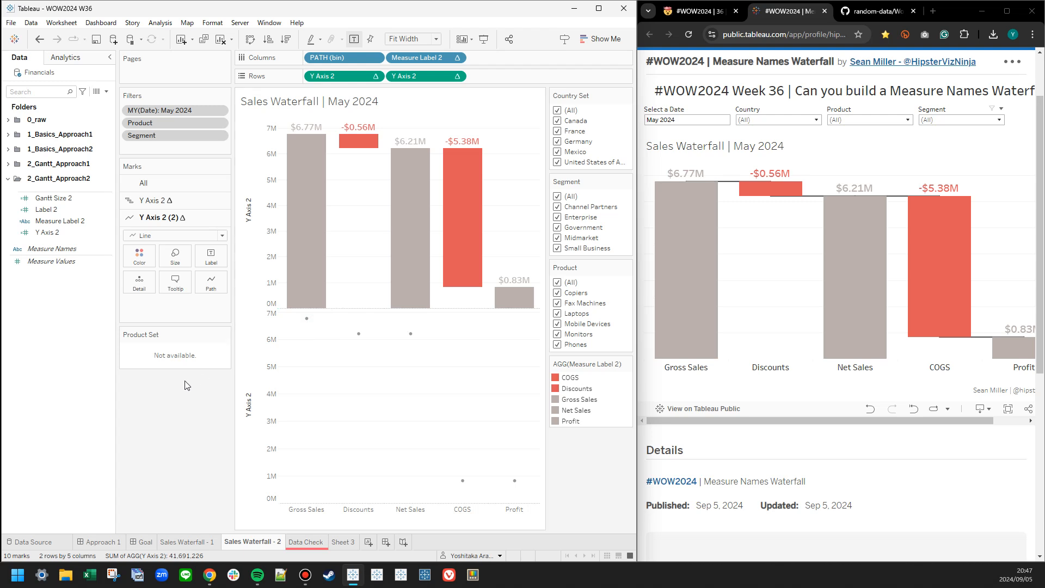
# Try an ad hoc INDEX() calculation as the line's path and remove it from the marks card.
pyautogui.doubleClick(158, 315)
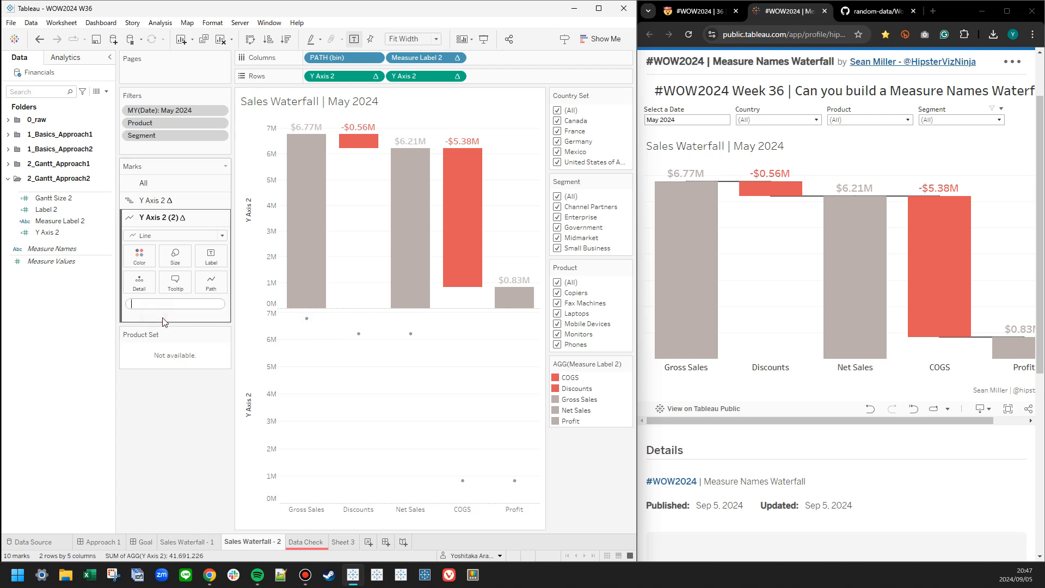
pyautogui.write('INDE')
pyautogui.click(161, 315)
pyautogui.press('Return')
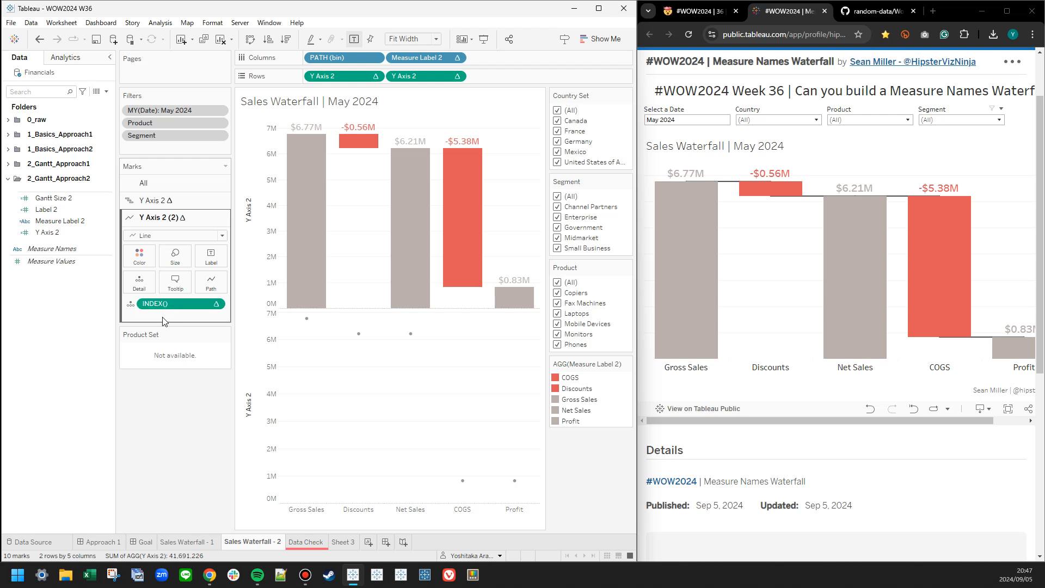
pyautogui.moveTo(155, 303); pyautogui.dragTo(218, 283)
pyautogui.rightClick(206, 304)
pyautogui.click(227, 400)
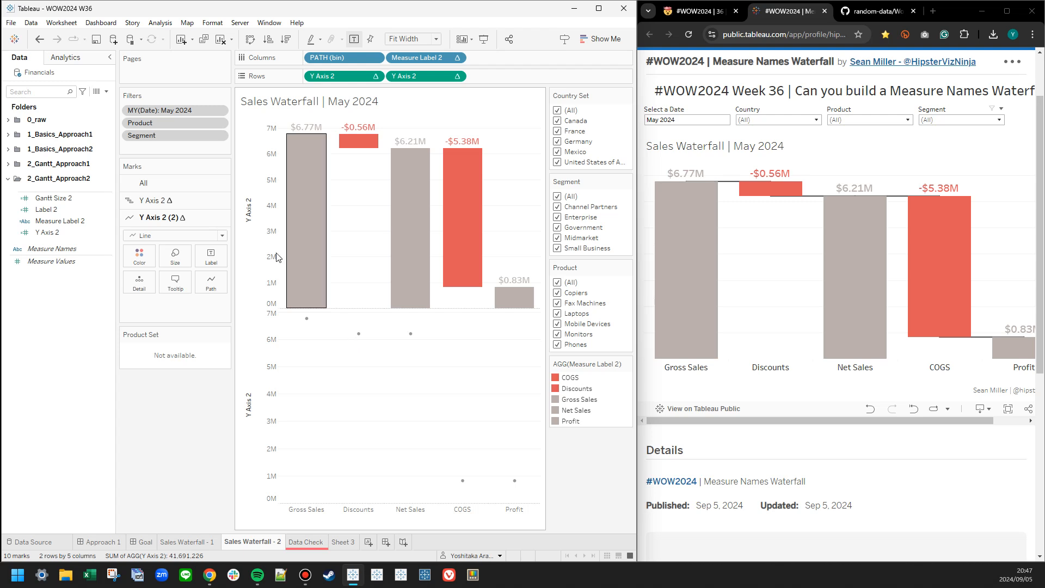
# Undo the line and path attempts on the second Y Axis 2 marks.
pyautogui.click(36, 40)
pyautogui.click(36, 39)
pyautogui.click(36, 40)
pyautogui.click(36, 40)
pyautogui.click(36, 39)
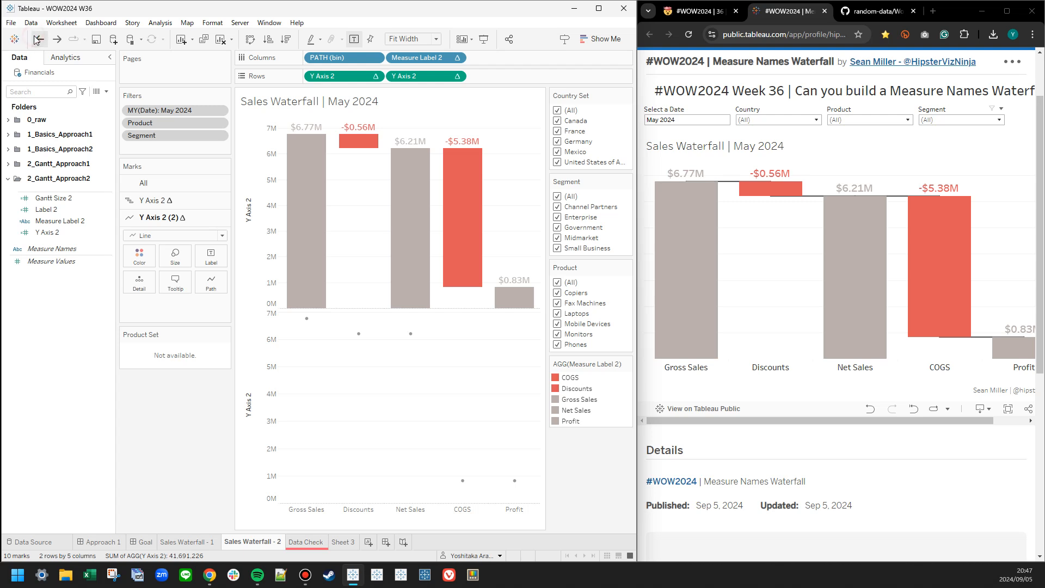
pyautogui.click(36, 40)
pyautogui.click(36, 40)
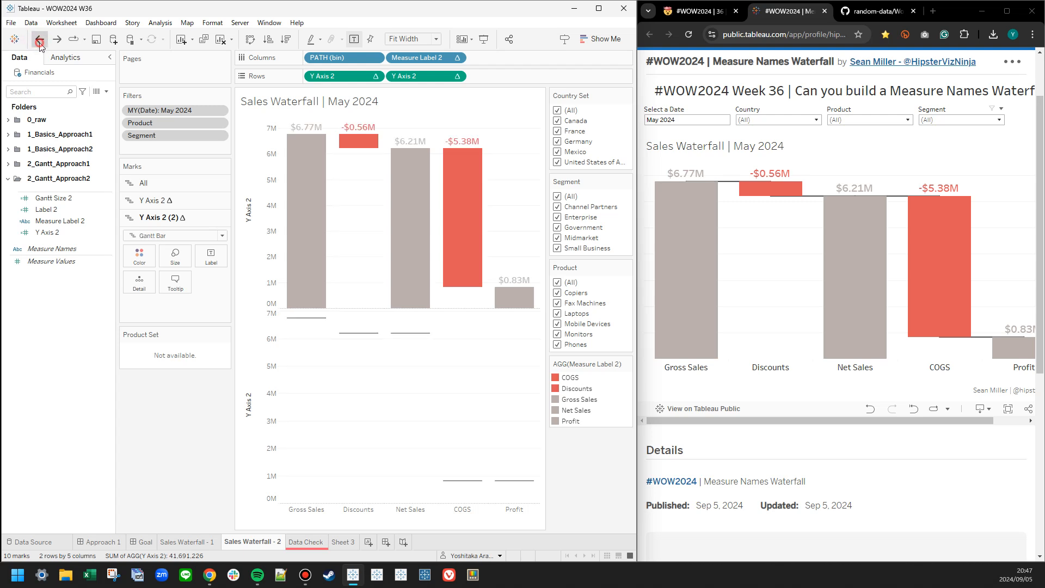
# Change the second Y Axis 2 marks to Line and remove Measure Label 2, Gantt Size 2, Label 2 and IN/OUT(Country Set) from them.
pyautogui.click(179, 235)
pyautogui.click(157, 274)
pyautogui.moveTo(163, 303); pyautogui.dragTo(103, 313)
pyautogui.moveTo(164, 304); pyautogui.dragTo(98, 322)
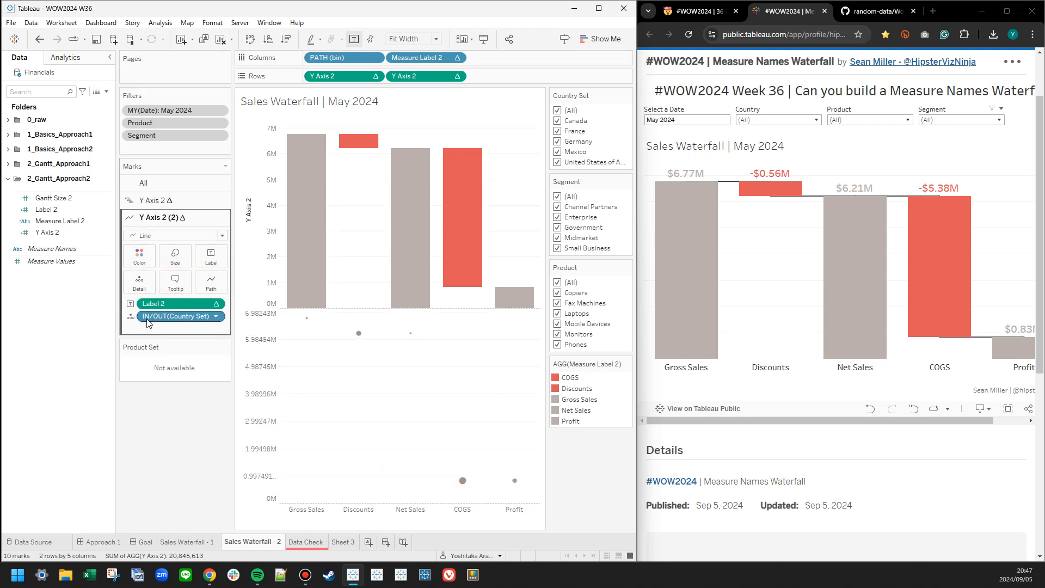
pyautogui.moveTo(163, 304); pyautogui.dragTo(98, 308)
pyautogui.moveTo(164, 303); pyautogui.dragTo(57, 310)
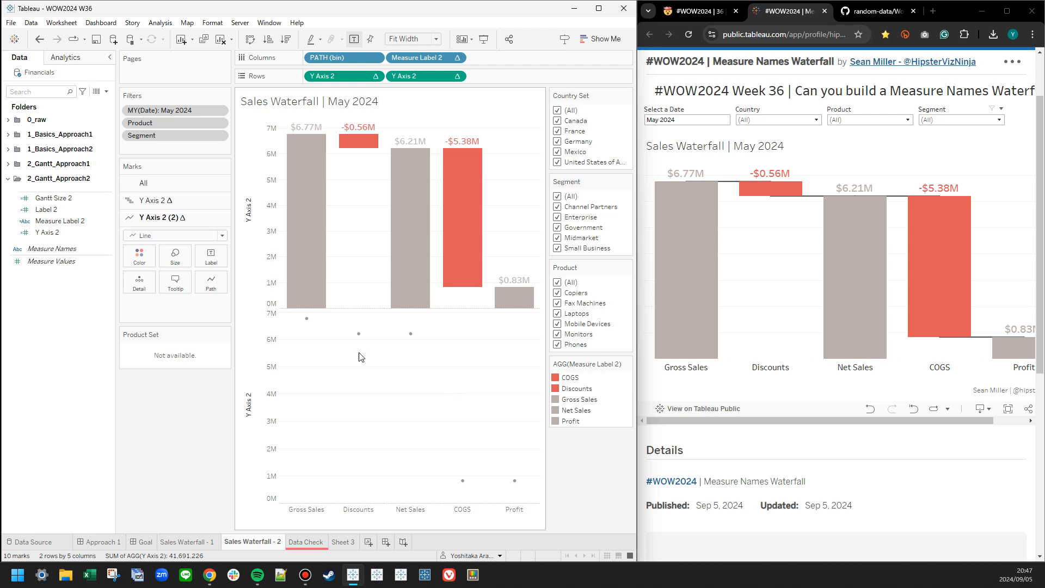
# Try the second Y Axis 2 marks as Gantt bars with the border set to None, and return them to Line.
pyautogui.click(180, 235)
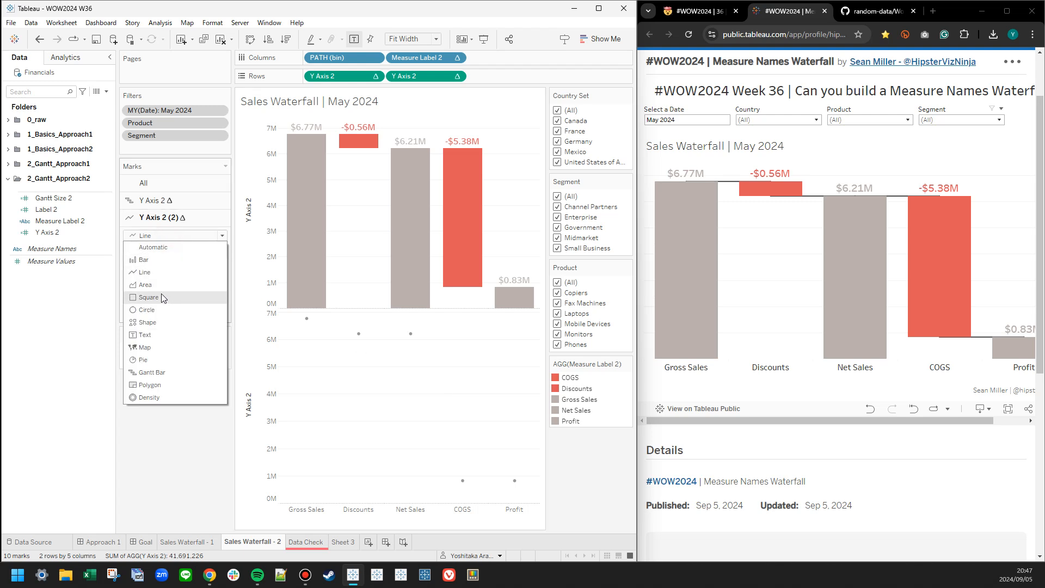
pyautogui.click(157, 373)
pyautogui.click(174, 254)
pyautogui.moveTo(305, 292); pyautogui.dragTo(307, 299)
pyautogui.click(324, 379)
pyautogui.click(139, 255)
pyautogui.click(190, 408)
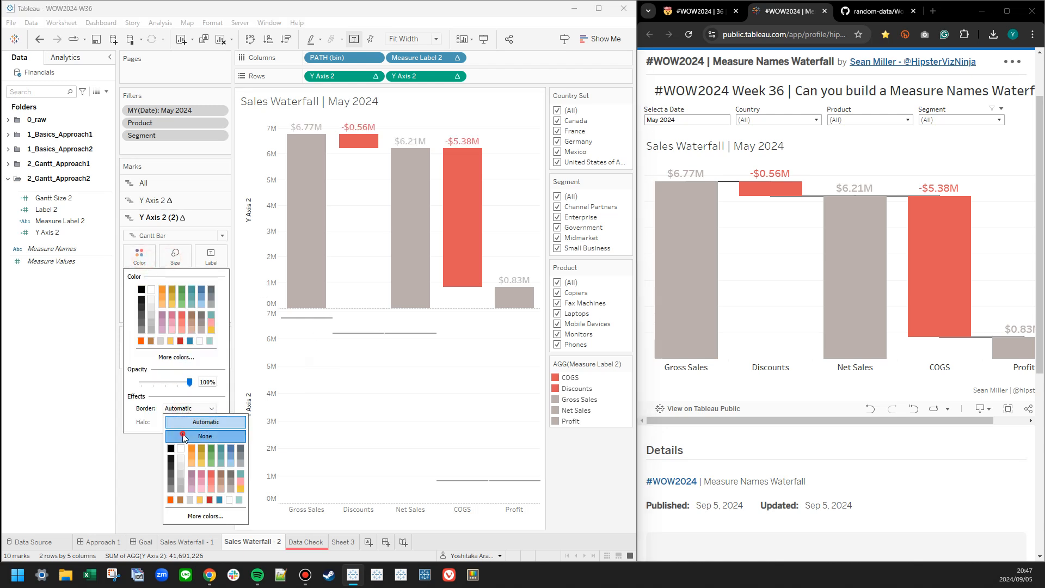
pyautogui.click(183, 437)
pyautogui.click(385, 404)
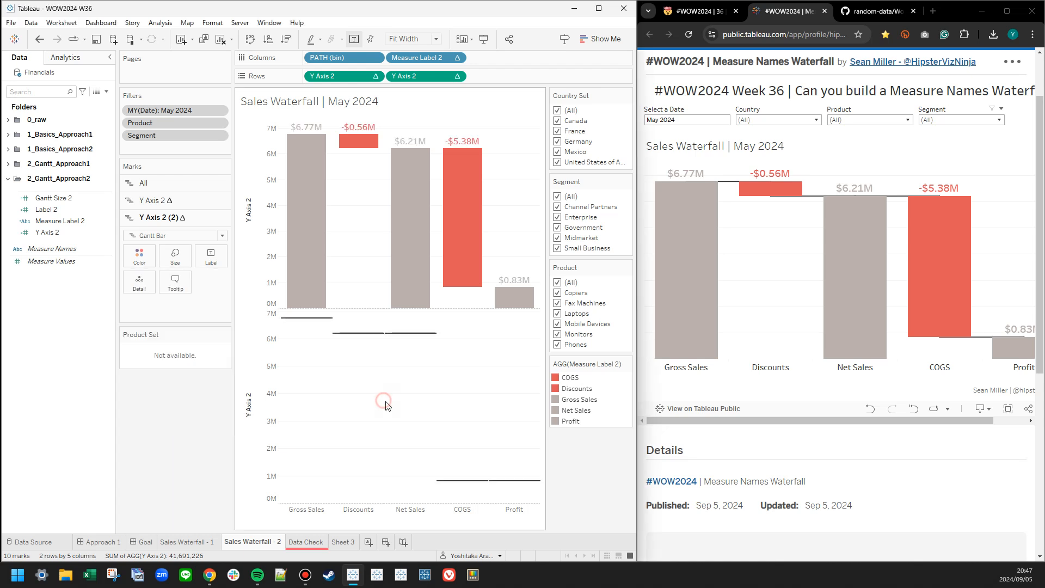
pyautogui.click(153, 235)
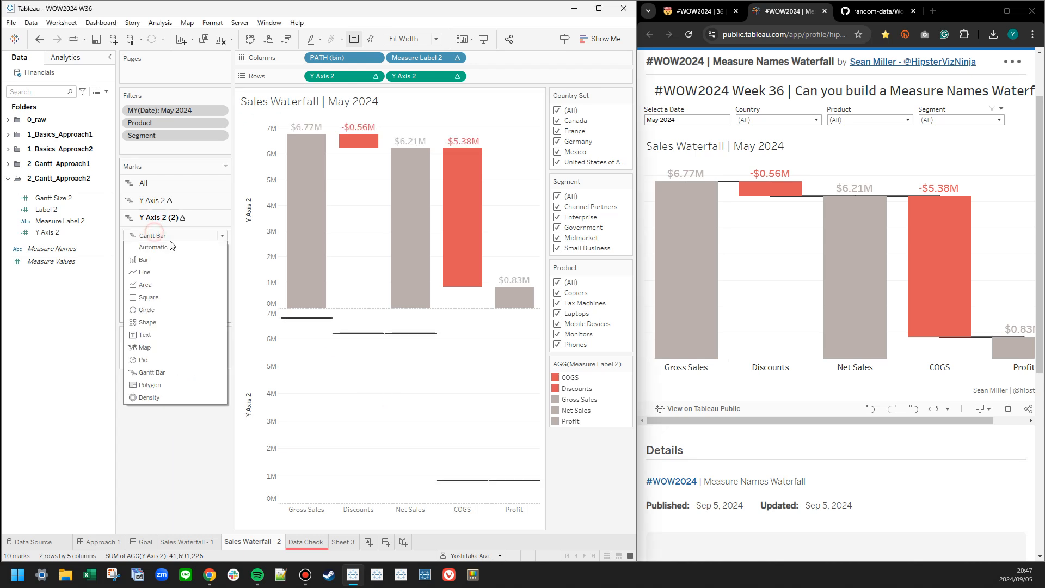
pyautogui.click(151, 273)
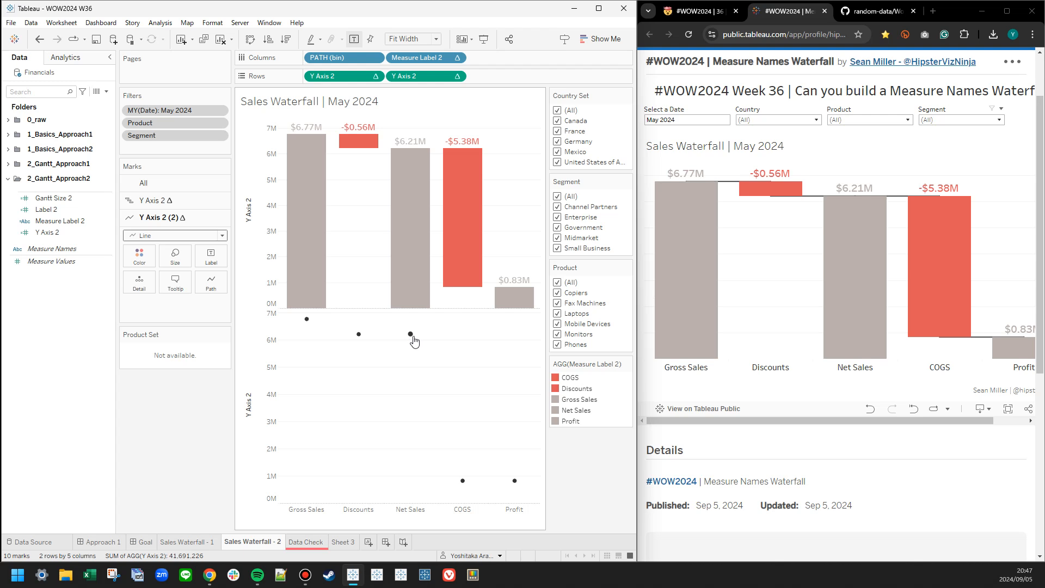
# Move PATH (bin) from Columns to the detail of all marks and make Measure Label 2 on Columns compute using PATH (bin).
pyautogui.moveTo(319, 58)
pyautogui.mouseDown()
pyautogui.moveTo(146, 191)
pyautogui.moveTo(142, 251)
pyautogui.moveTo(321, 61)
pyautogui.mouseUp()
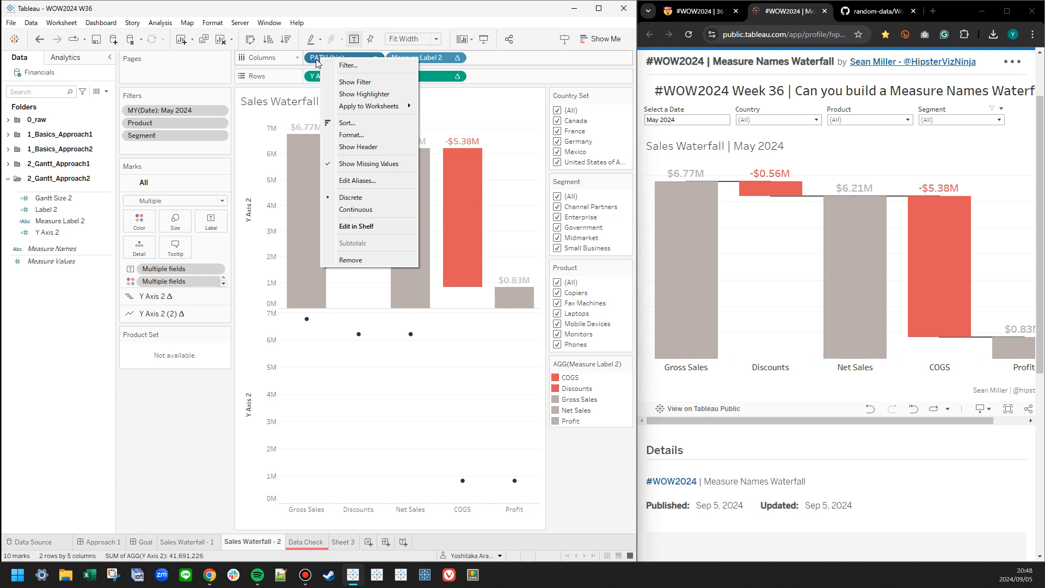
pyautogui.press('Escape')
pyautogui.moveTo(317, 58); pyautogui.dragTo(158, 266)
pyautogui.rightClick(340, 57)
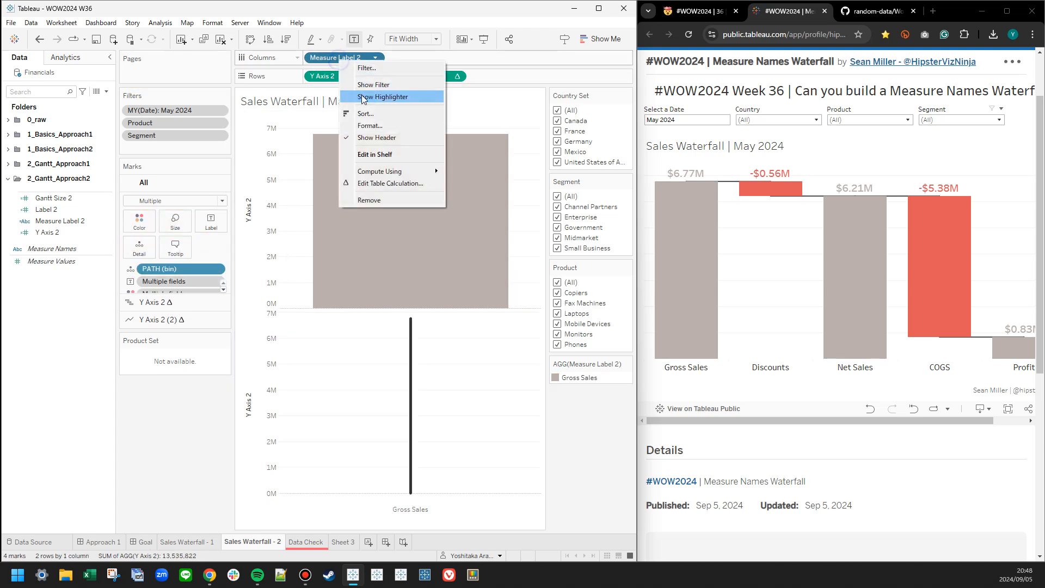
pyautogui.moveTo(375, 172)
pyautogui.click(489, 208)
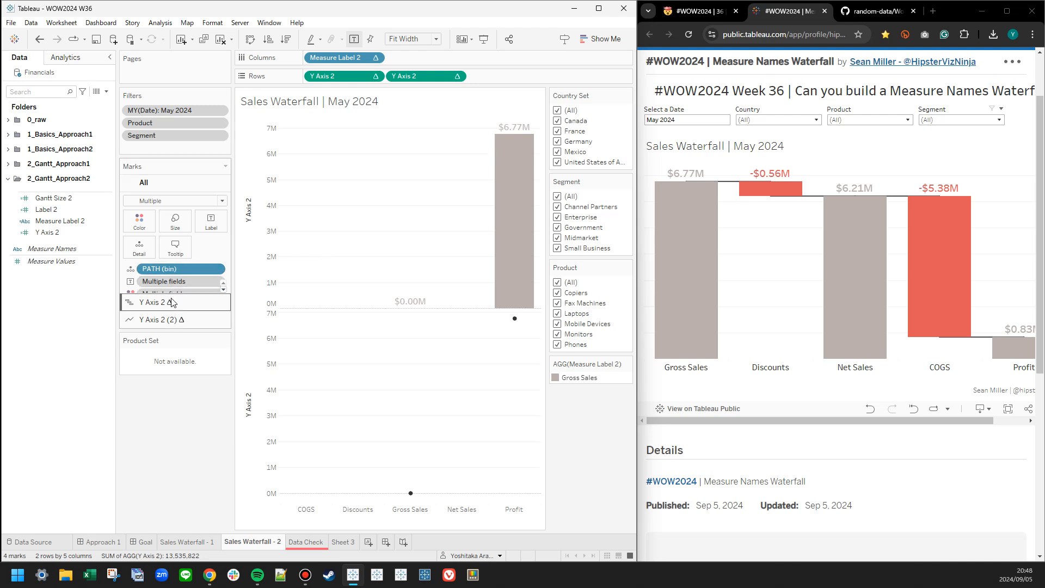
# Remove IN/OUT(Country Set) from the first Y Axis 2 marks.
pyautogui.click(149, 302)
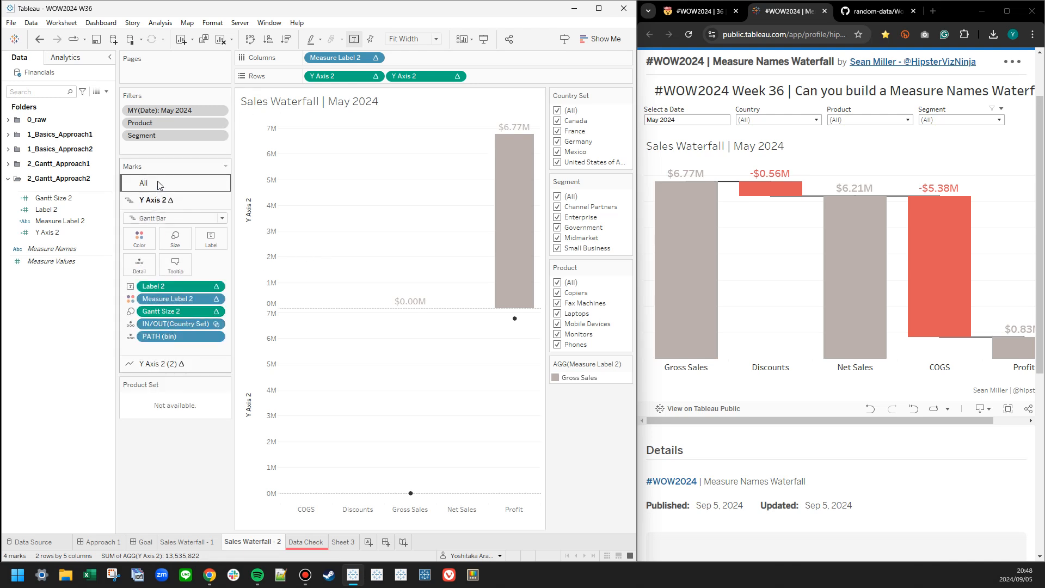
pyautogui.click(187, 364)
pyautogui.click(172, 201)
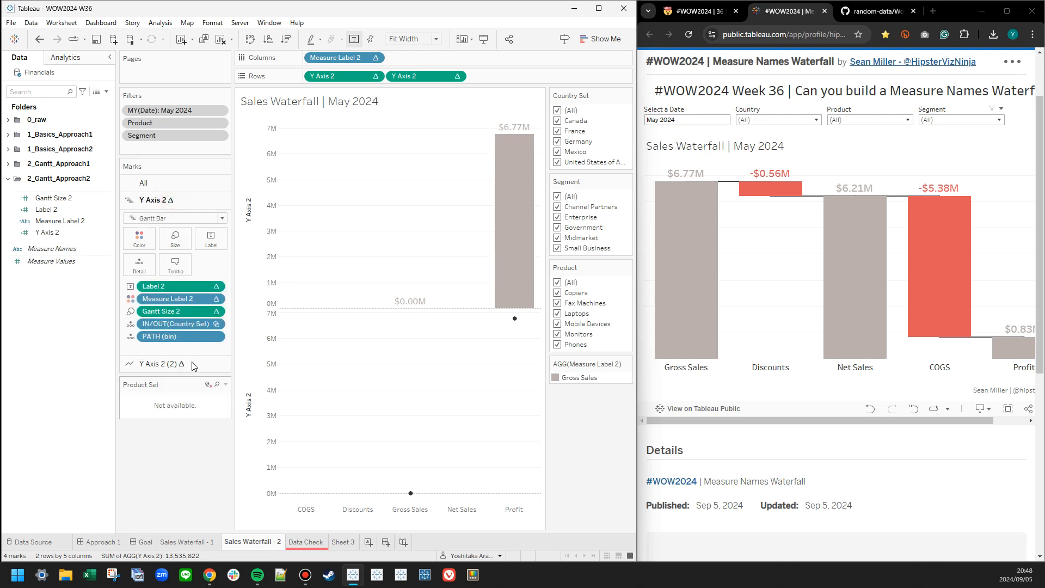
pyautogui.moveTo(164, 324); pyautogui.dragTo(57, 330)
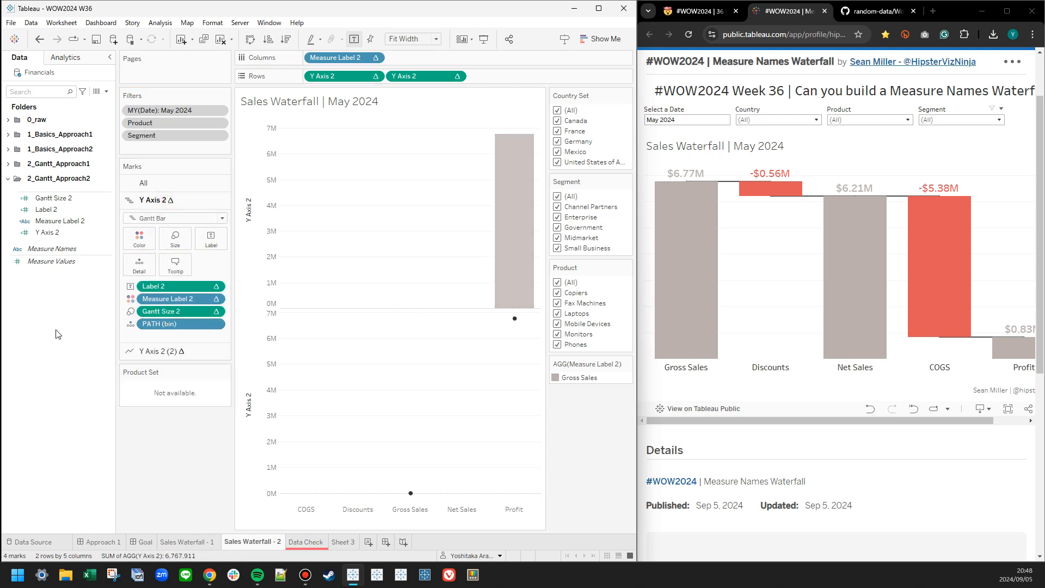
# Set both Y Axis 2 table calculations on Rows to compute using PATH (bin).
pyautogui.rightClick(349, 77)
pyautogui.moveTo(389, 191)
pyautogui.click(486, 196)
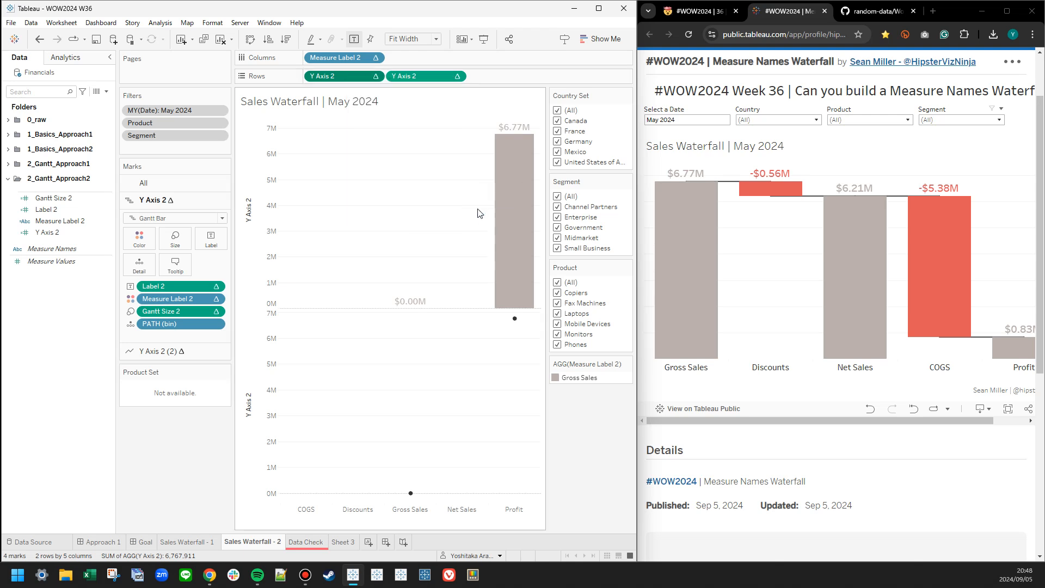
pyautogui.click(457, 75)
pyautogui.click(471, 193)
pyautogui.click(566, 216)
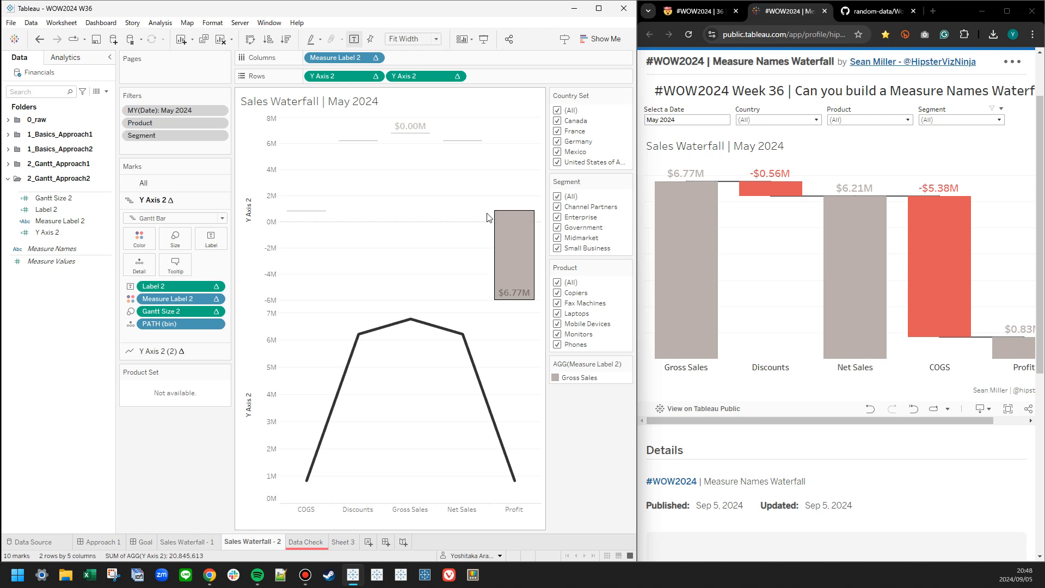
# Make Label 2, Measure Label 2 and Gantt Size 2 on the first Y Axis 2 marks compute using PATH (bin).
pyautogui.click(157, 183)
pyautogui.click(177, 303)
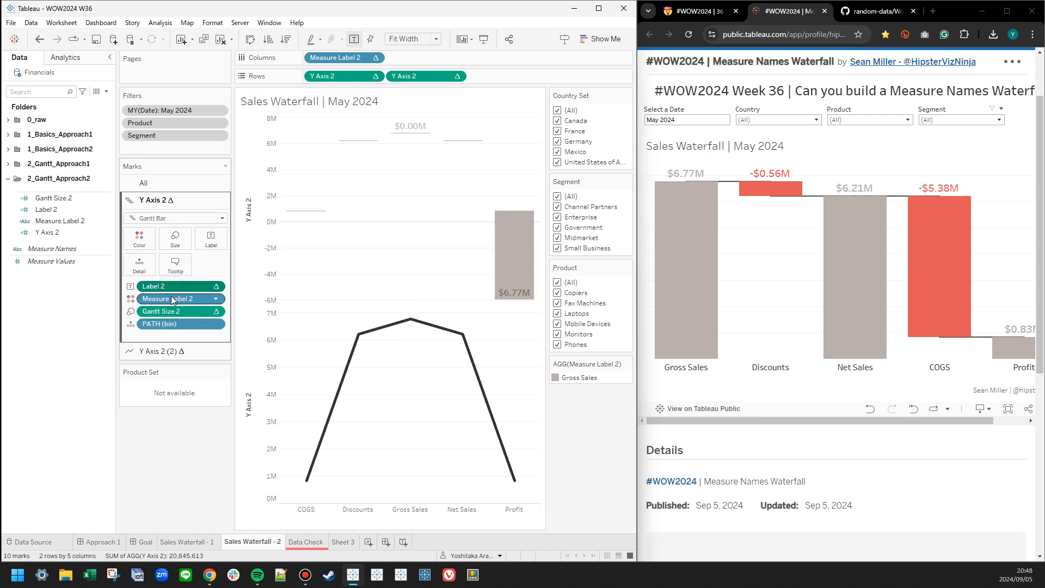
pyautogui.rightClick(169, 310)
pyautogui.moveTo(214, 351)
pyautogui.click(281, 374)
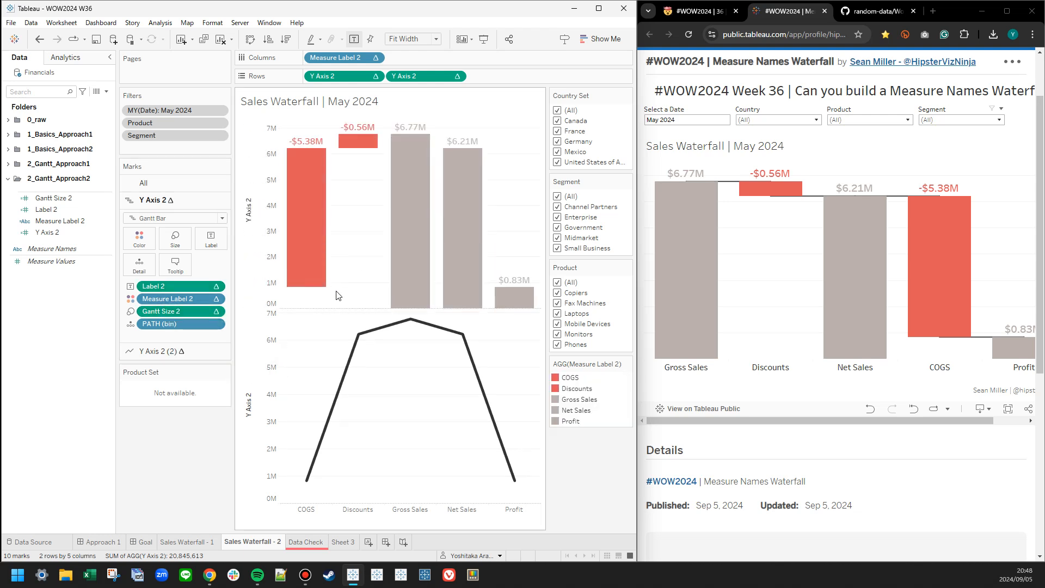
# Change the line type of the second Y Axis 2 marks to a step line.
pyautogui.click(184, 351)
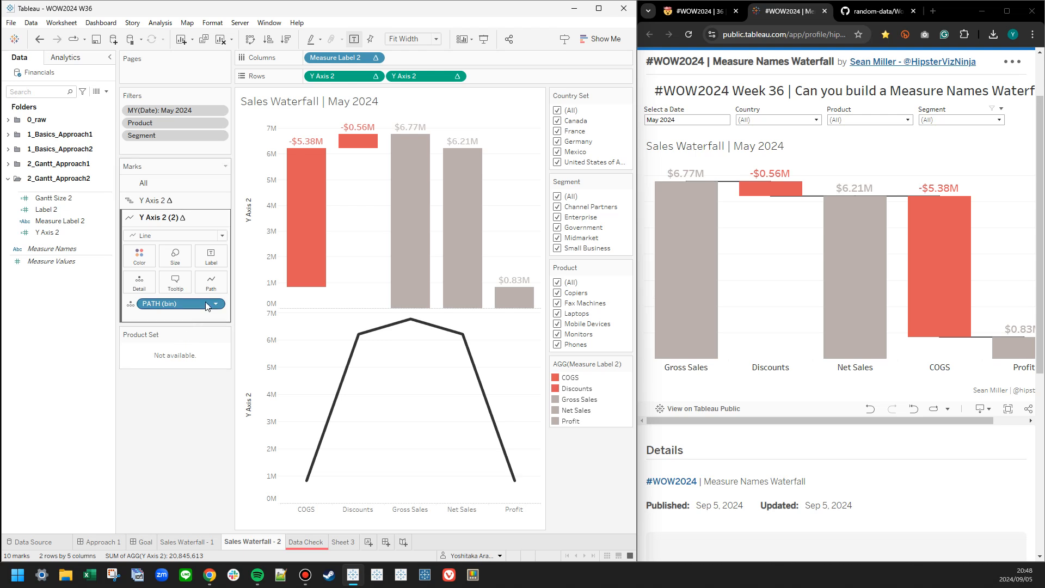
pyautogui.click(220, 235)
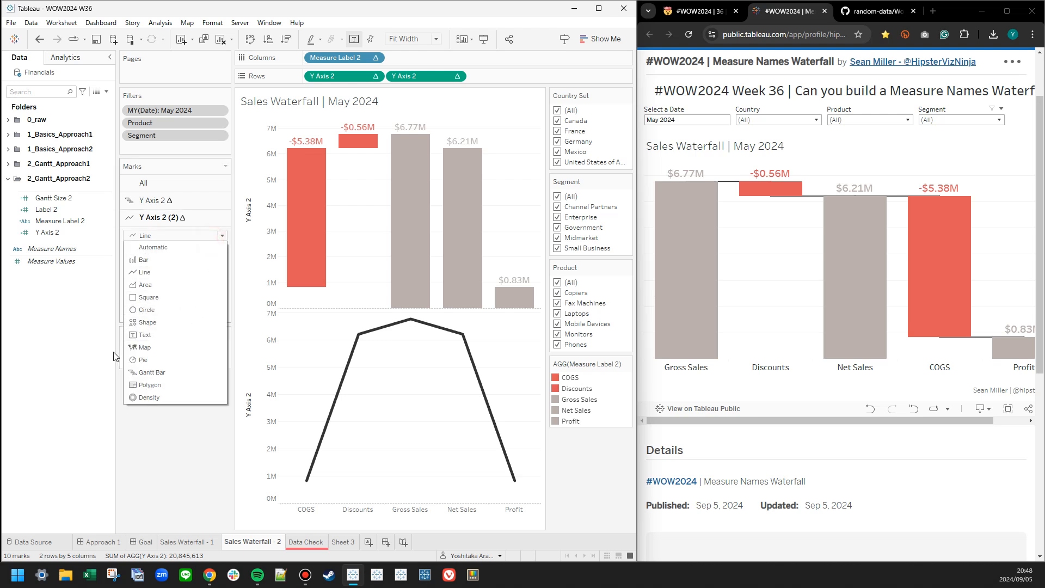
pyautogui.click(95, 352)
pyautogui.click(220, 281)
pyautogui.click(226, 318)
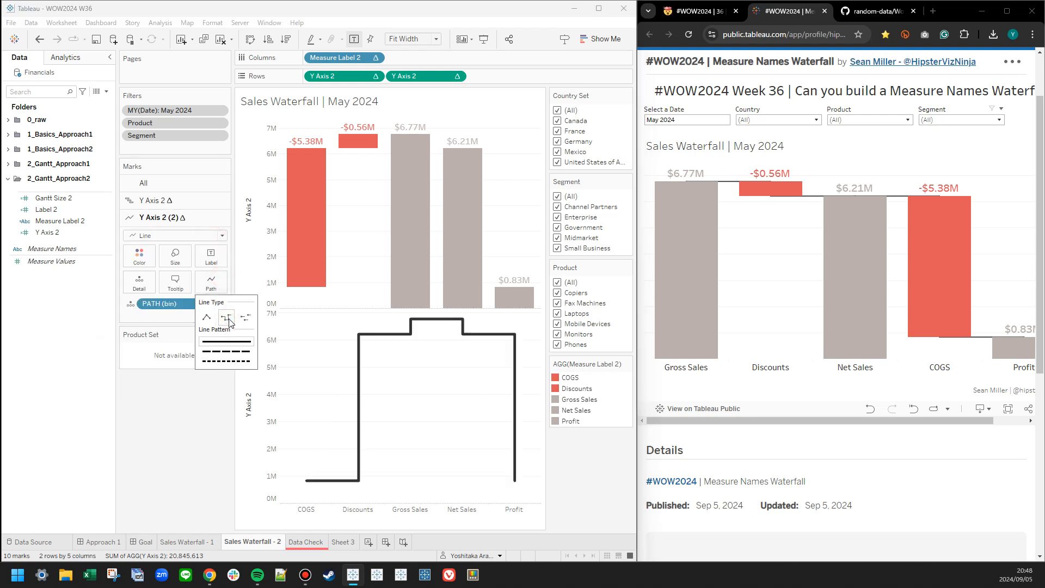
pyautogui.click(312, 395)
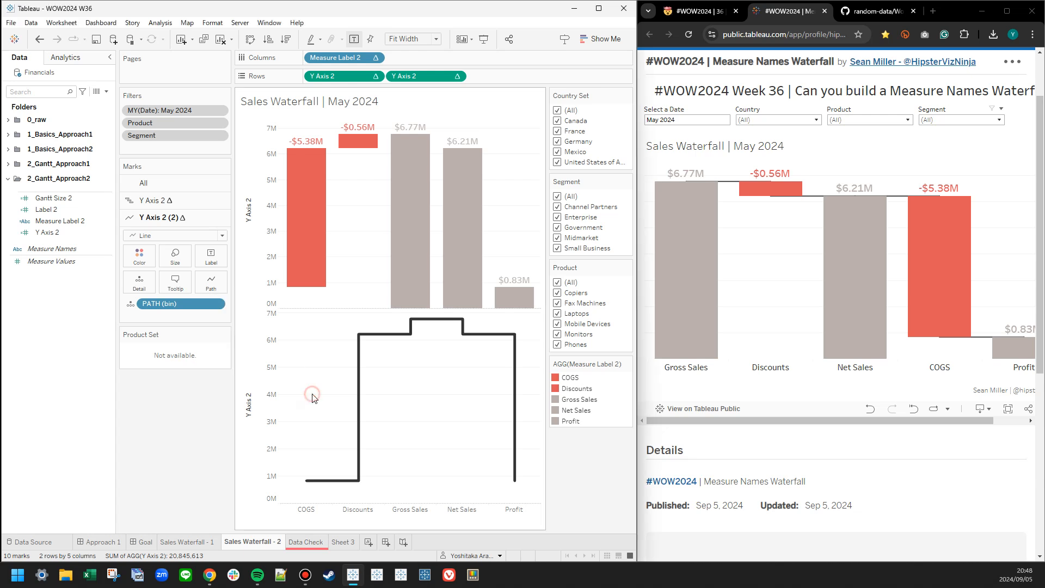
# Reorder the column headers so Gross Sales comes first and COGS sits between Net Sales and Profit.
pyautogui.moveTo(410, 509); pyautogui.dragTo(284, 509)
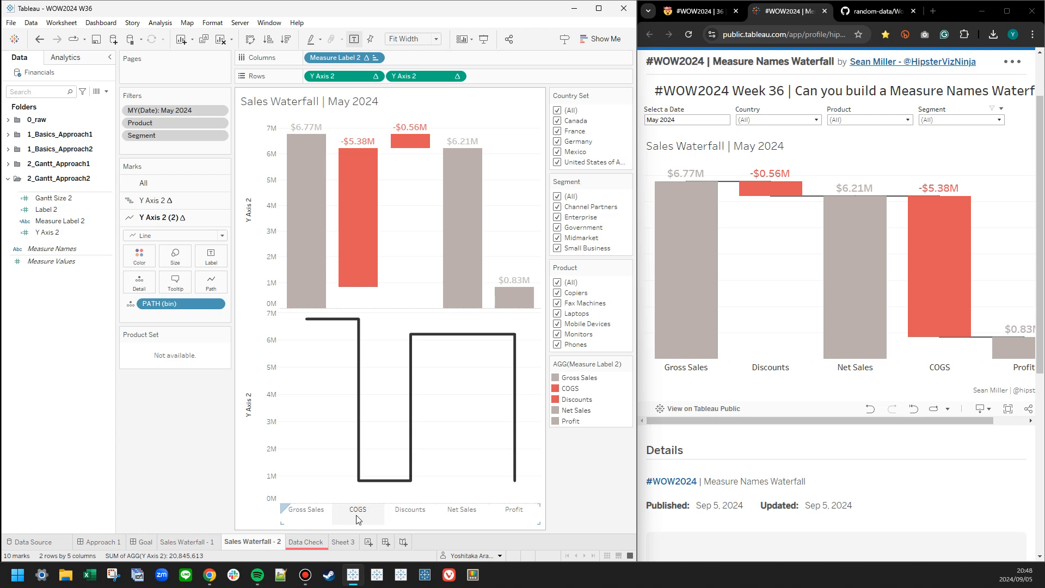
pyautogui.moveTo(368, 517); pyautogui.dragTo(463, 514)
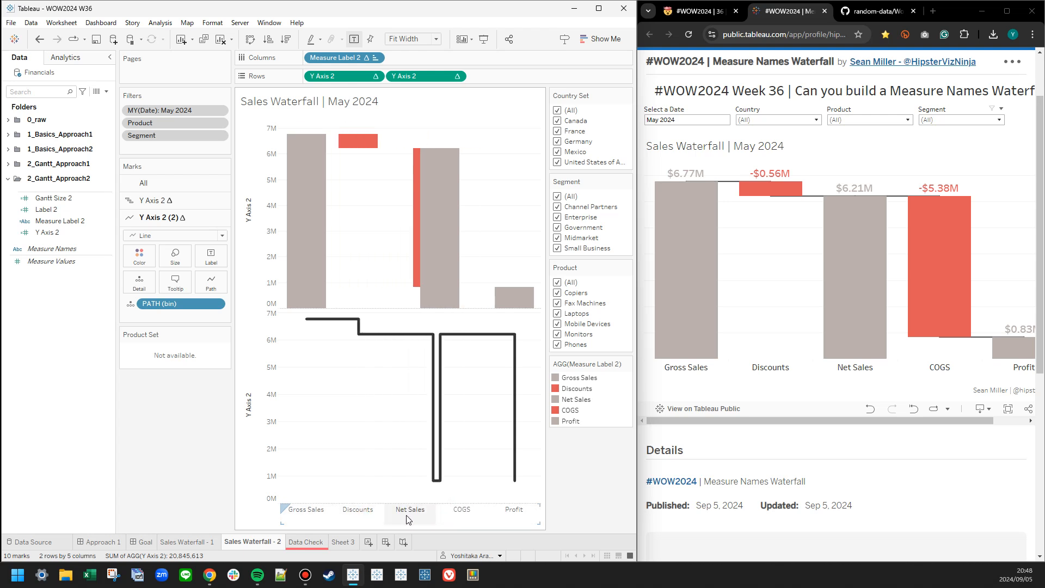
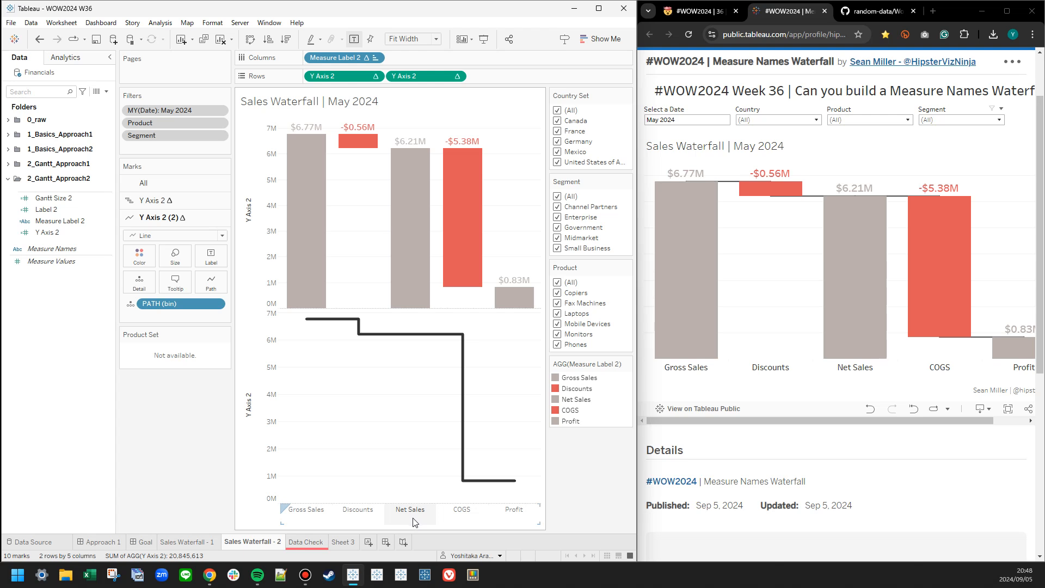
# Thin the step line on the second Y Axis 2 marks.
pyautogui.click(175, 256)
pyautogui.moveTo(180, 290); pyautogui.dragTo(167, 291)
pyautogui.click(333, 388)
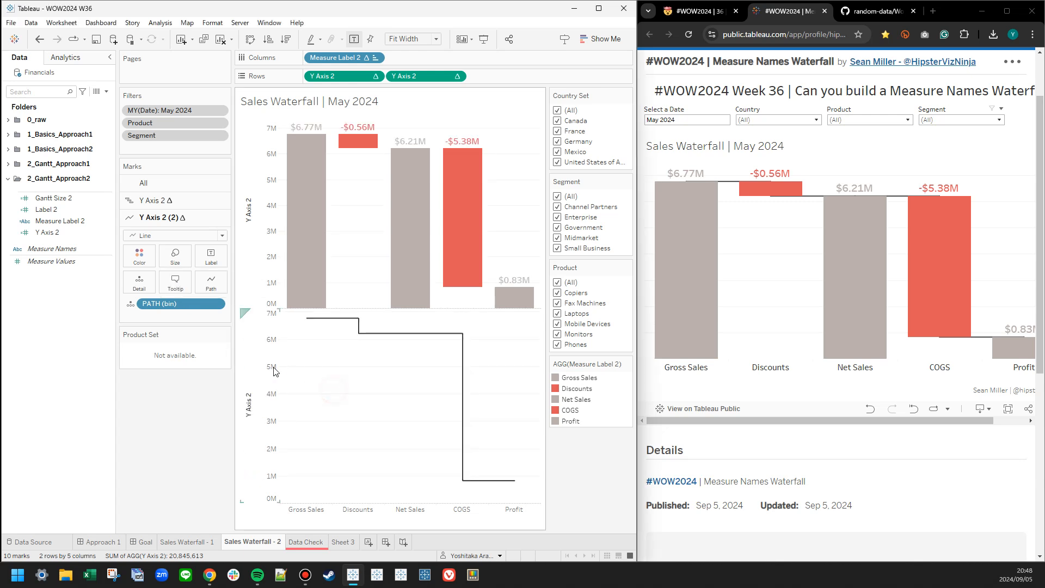
# Combine the two Y Axis 2 measures on a dual axis and synchronize the axes.
pyautogui.rightClick(272, 340)
pyautogui.click(313, 404)
pyautogui.rightClick(517, 259)
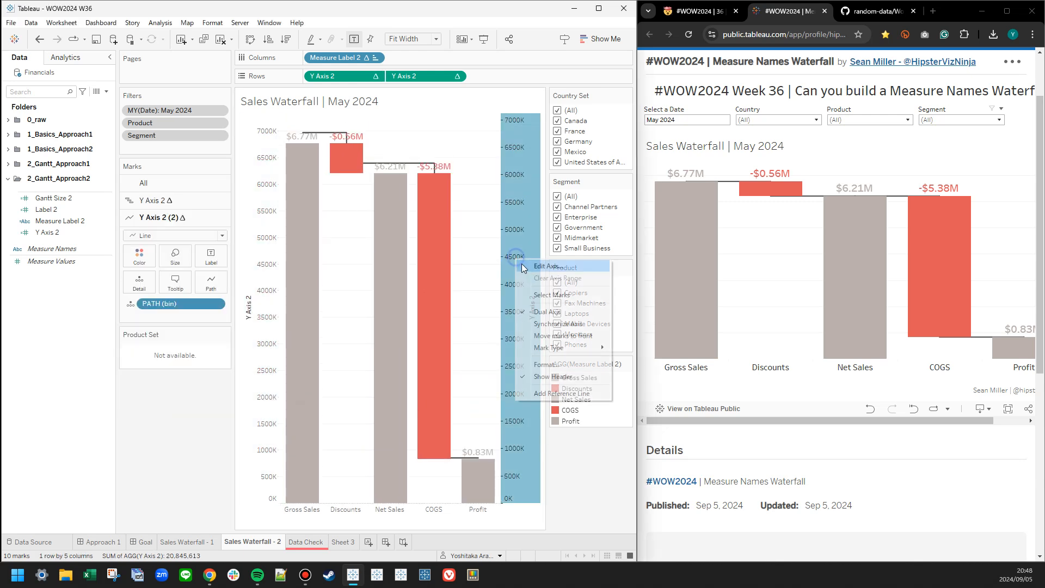
pyautogui.click(552, 324)
# Hide the headers of both Y Axis 2 axes on the waterfall.
pyautogui.click(157, 184)
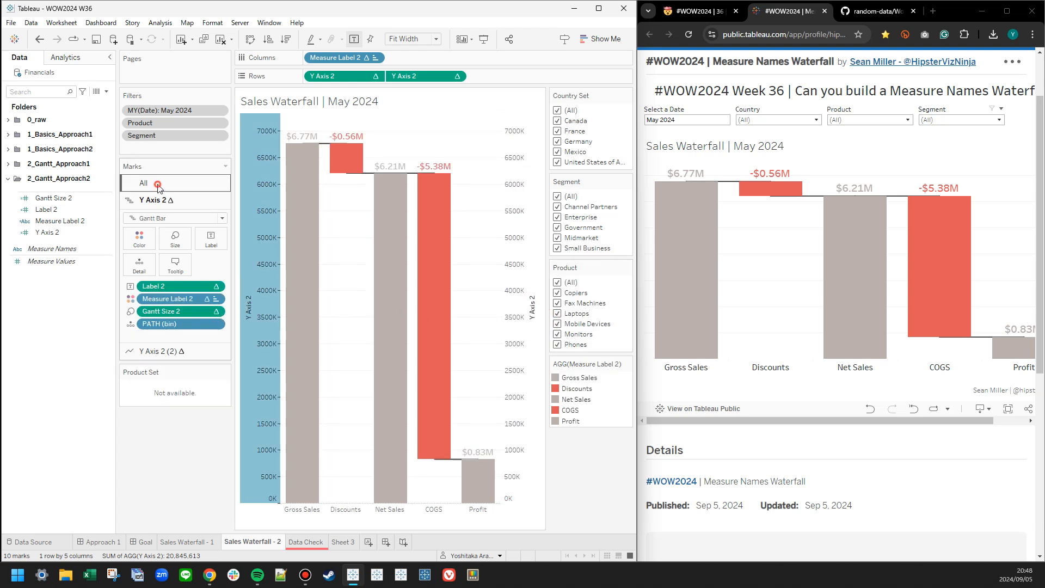
pyautogui.click(155, 351)
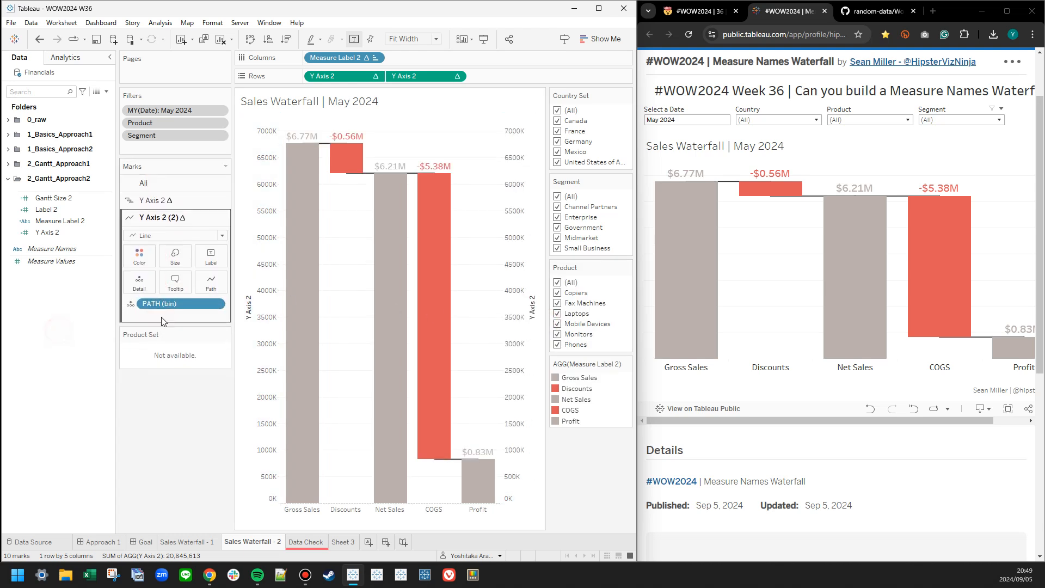
pyautogui.rightClick(276, 233)
pyautogui.click(308, 339)
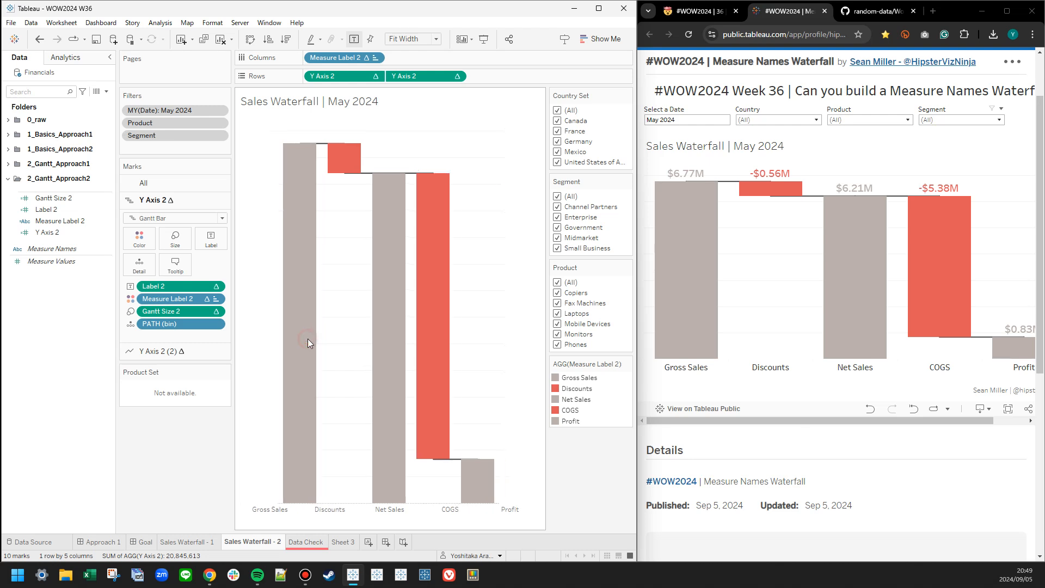
pyautogui.click(181, 541)
pyautogui.rightClick(177, 542)
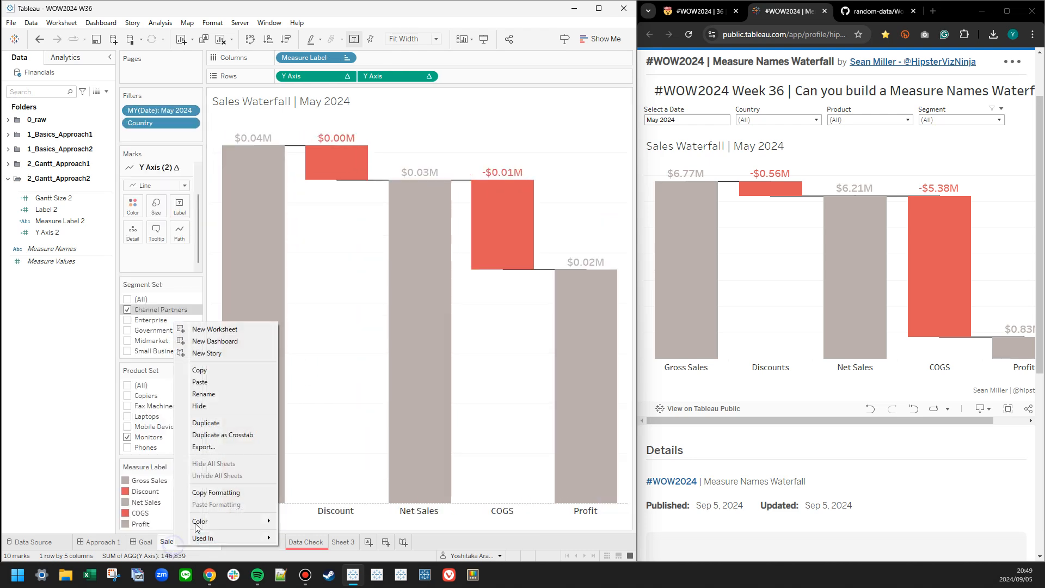
pyautogui.click(237, 543)
pyautogui.rightClick(252, 542)
pyautogui.click(284, 522)
# Set the font size of the Measure Label 2 column headers to 12.
pyautogui.rightClick(282, 512)
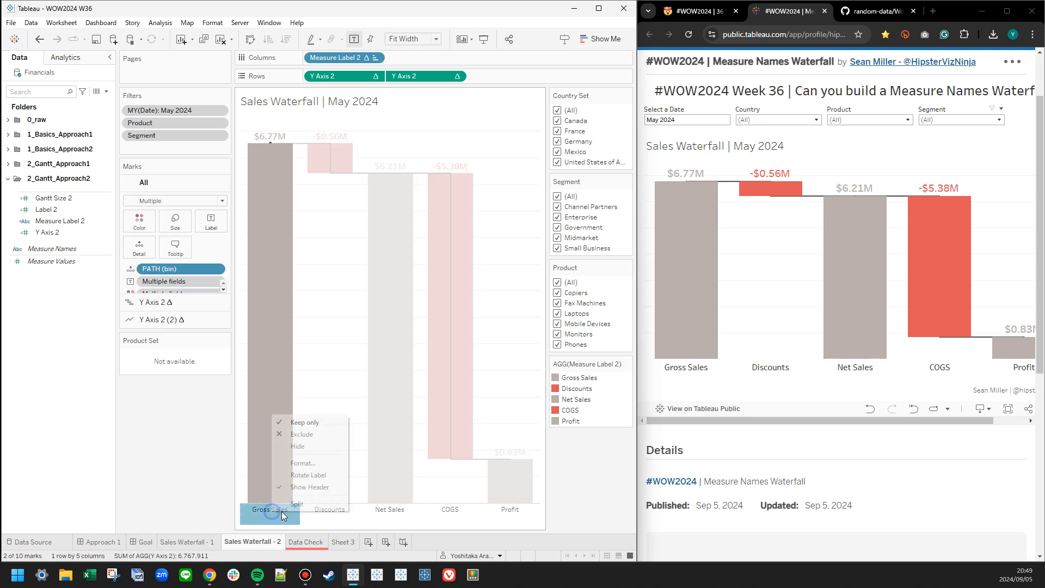
pyautogui.click(299, 473)
pyautogui.click(75, 126)
pyautogui.click(81, 157)
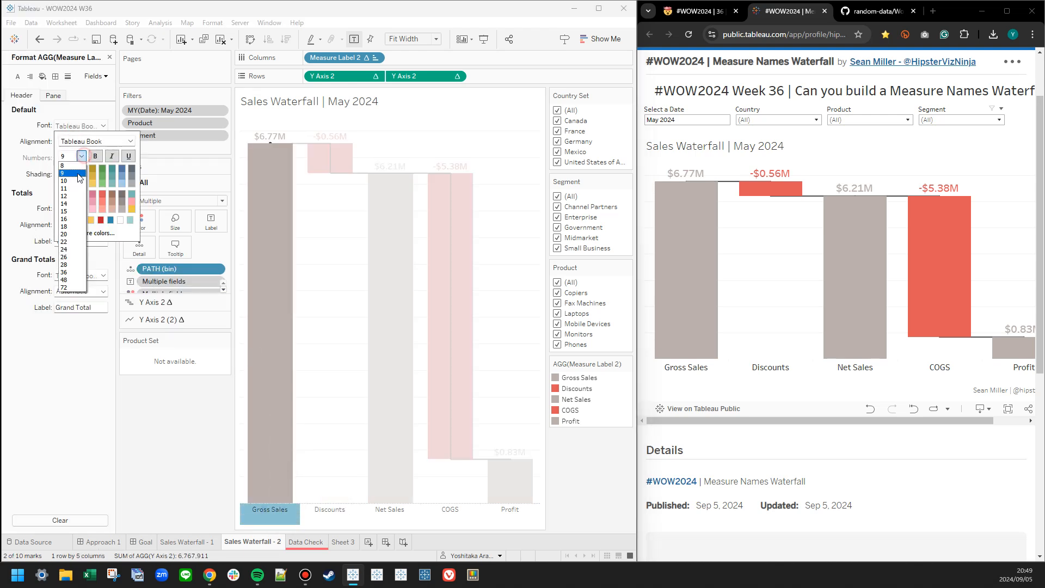
pyautogui.click(73, 196)
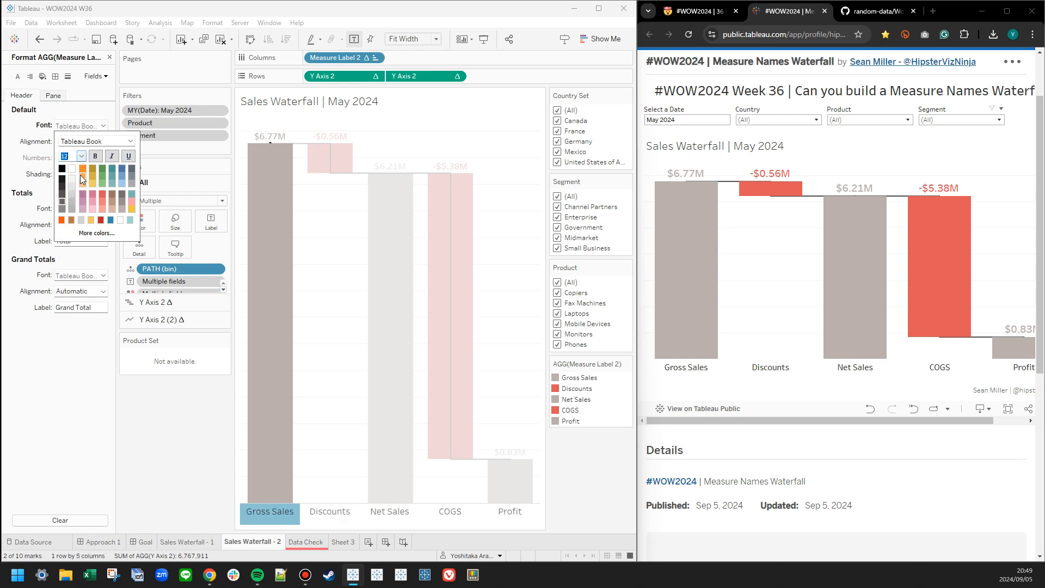
pyautogui.click(170, 445)
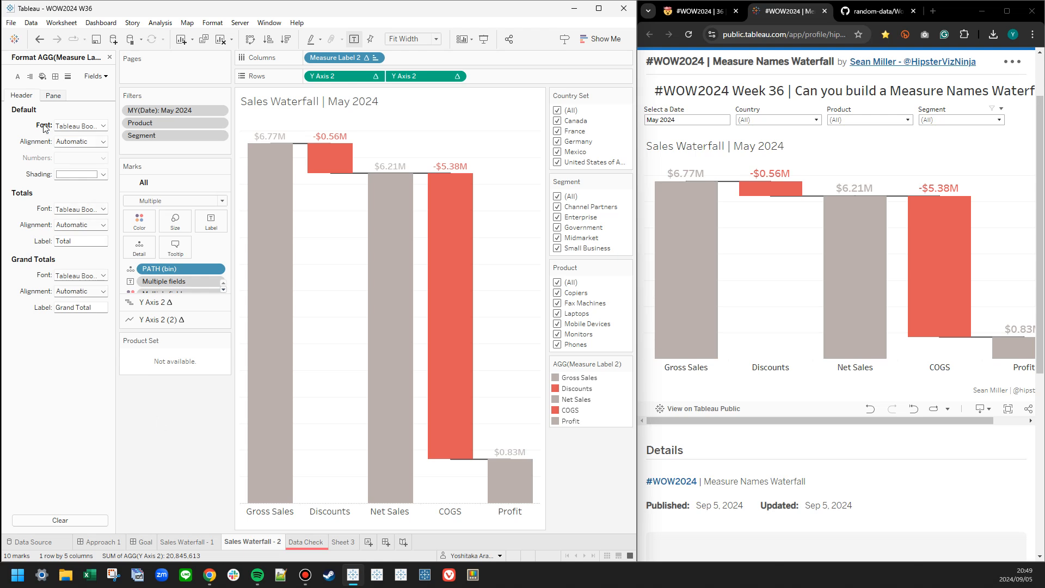
pyautogui.click(110, 57)
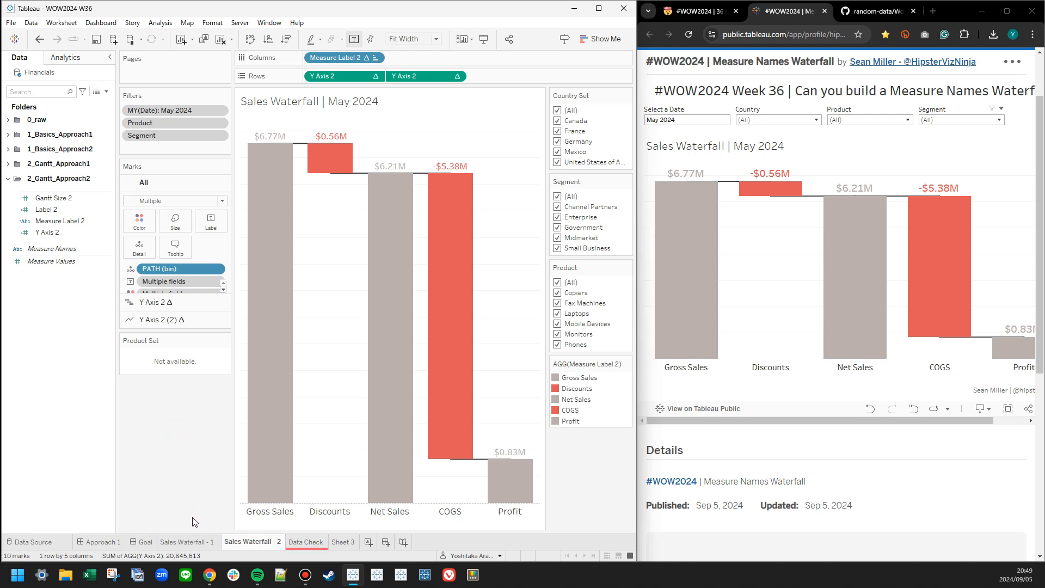
# Duplicate the Approach 1 dashboard and rename the copy Approach 2.
pyautogui.click(121, 540)
pyautogui.rightClick(120, 542)
pyautogui.click(140, 438)
pyautogui.doubleClick(162, 542)
pyautogui.write('2')
pyautogui.press('Return')
# Swap the waterfall sheet on the Approach 2 dashboard for Sales Waterfall - 2.
pyautogui.click(162, 182)
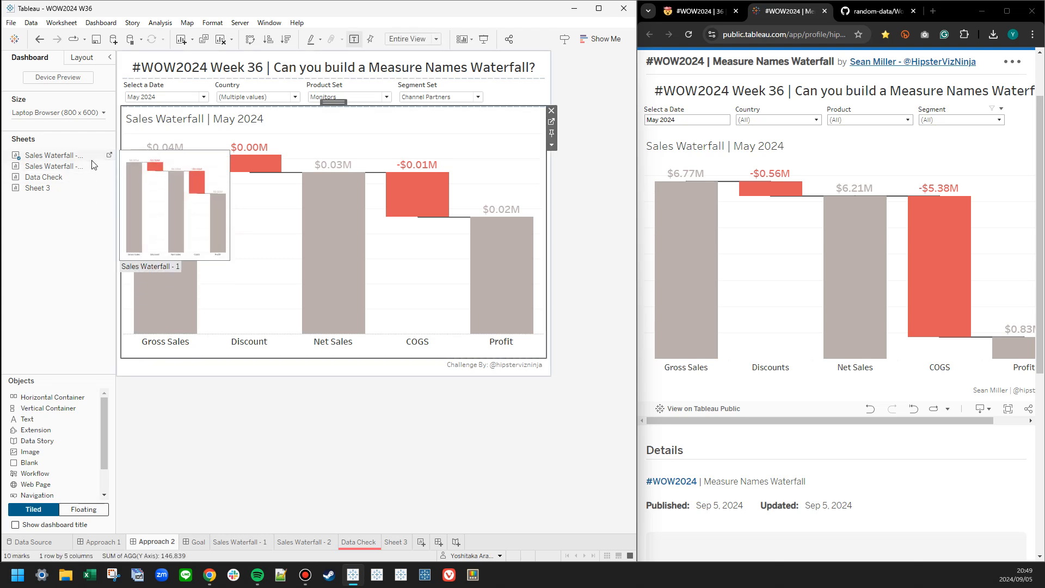
pyautogui.click(109, 166)
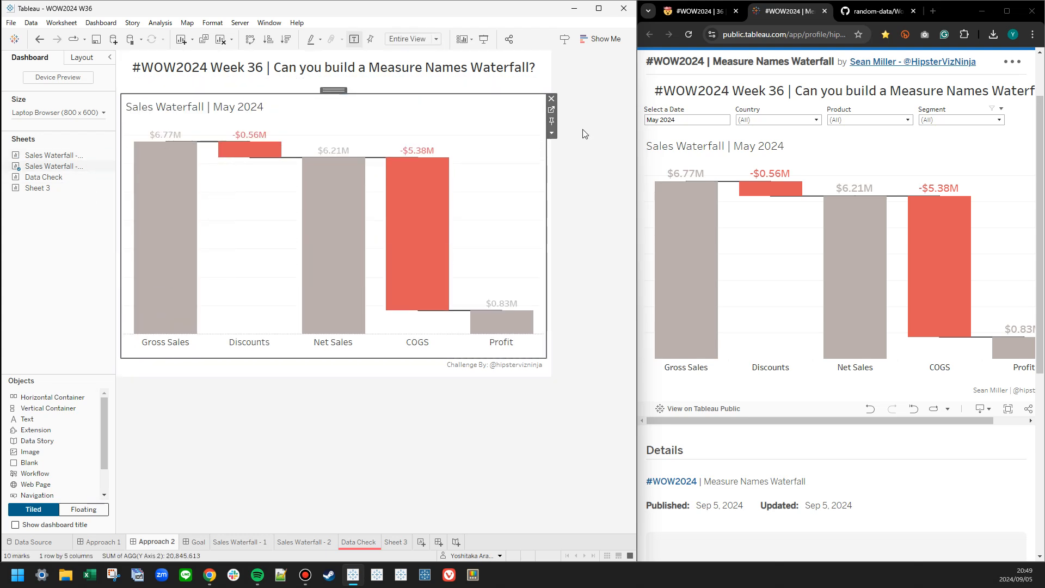
# Show the waterfall's Segment, Product and Month, Year of Date filters and its Country Set control on the dashboard.
pyautogui.click(551, 133)
pyautogui.click(585, 237)
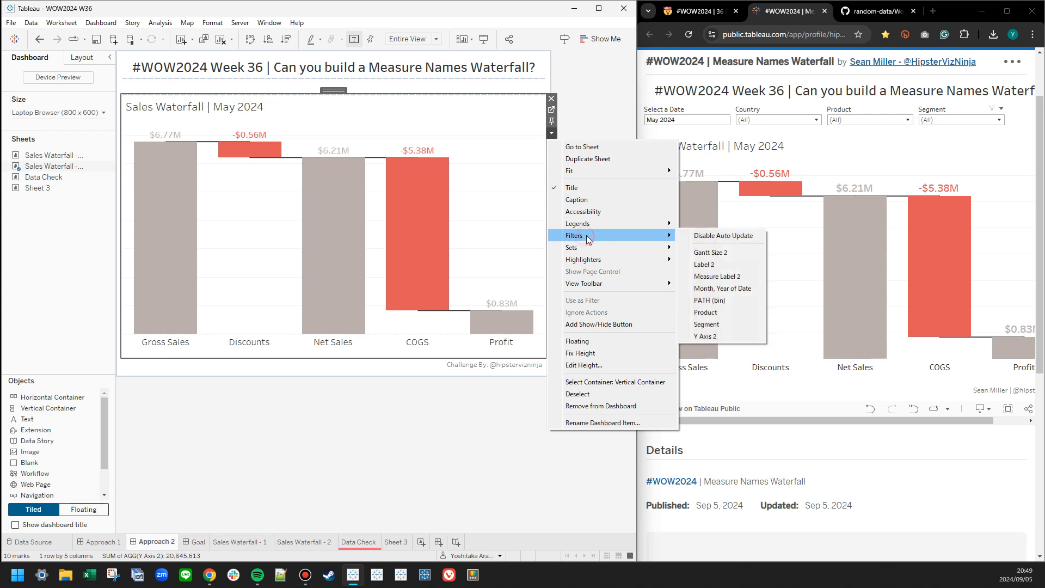
pyautogui.click(722, 324)
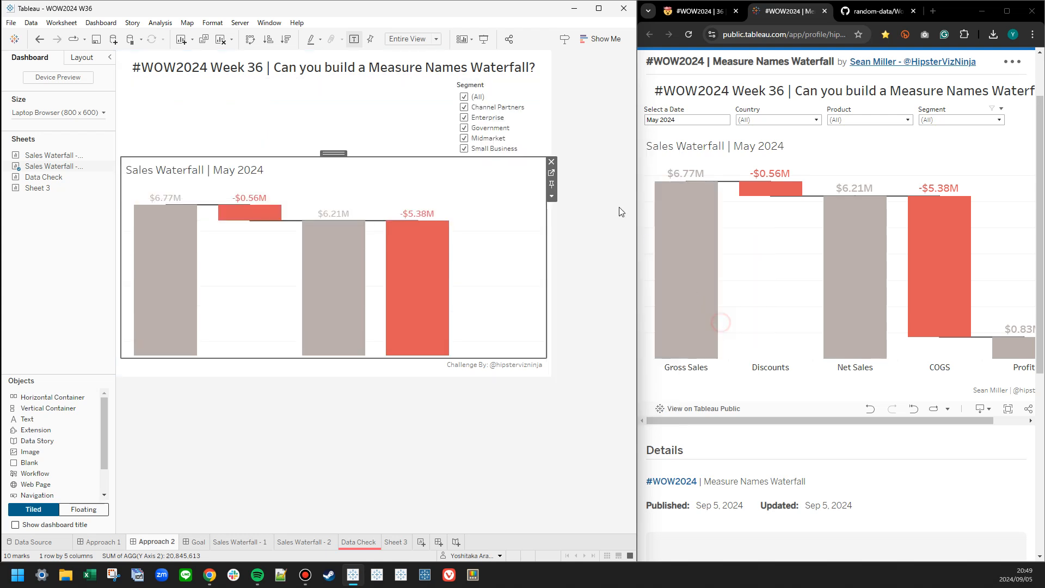
pyautogui.click(552, 196)
pyautogui.moveTo(577, 302)
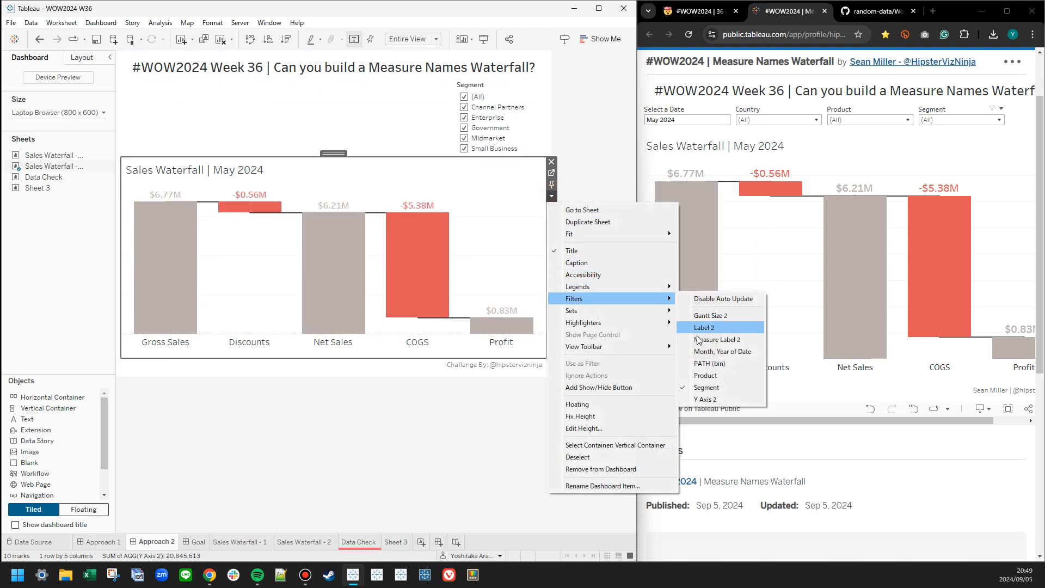
pyautogui.click(708, 371)
pyautogui.click(551, 206)
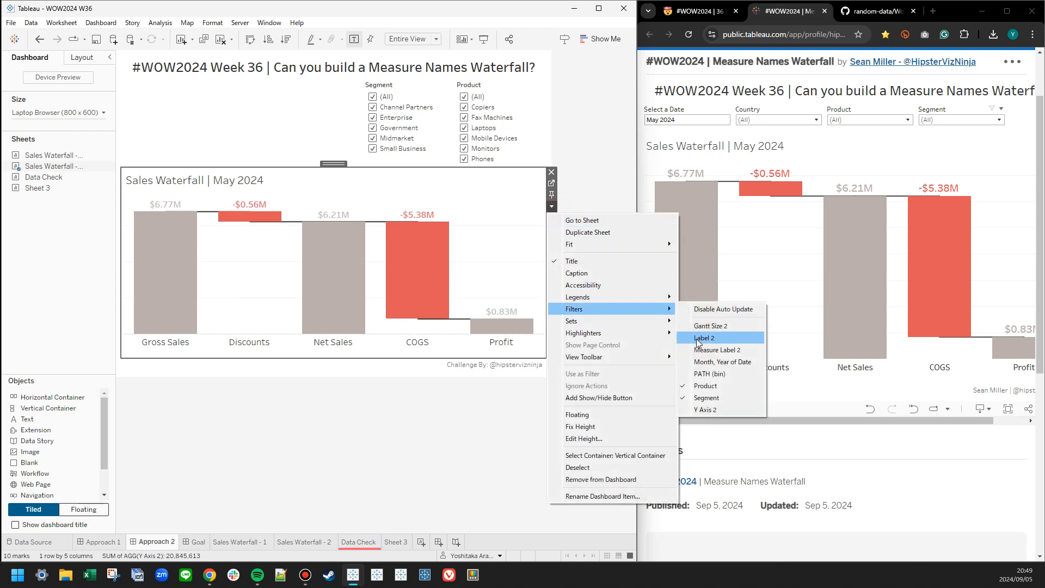
pyautogui.click(709, 355)
pyautogui.click(552, 303)
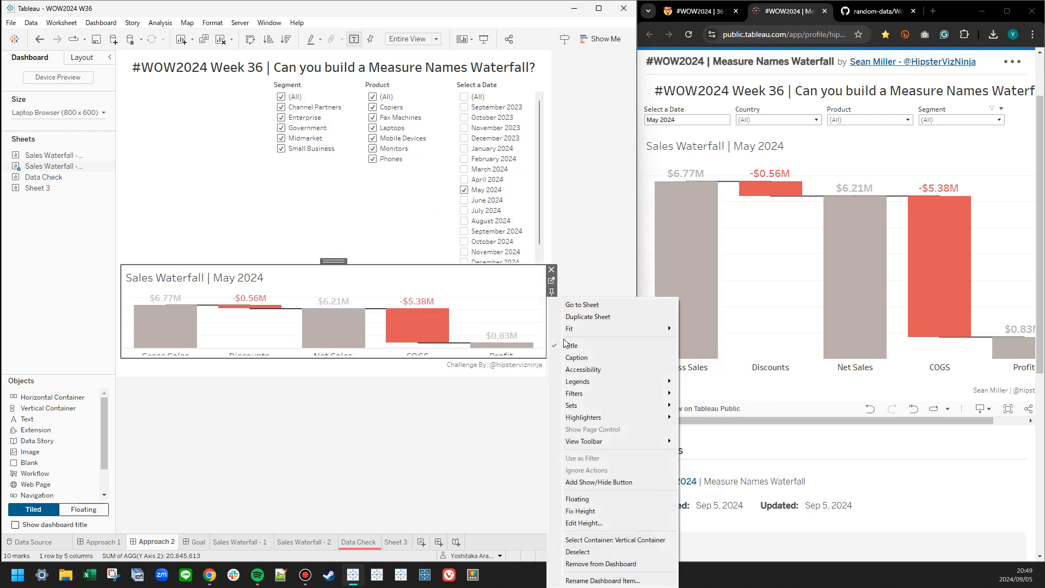
pyautogui.moveTo(583, 405)
pyautogui.click(724, 407)
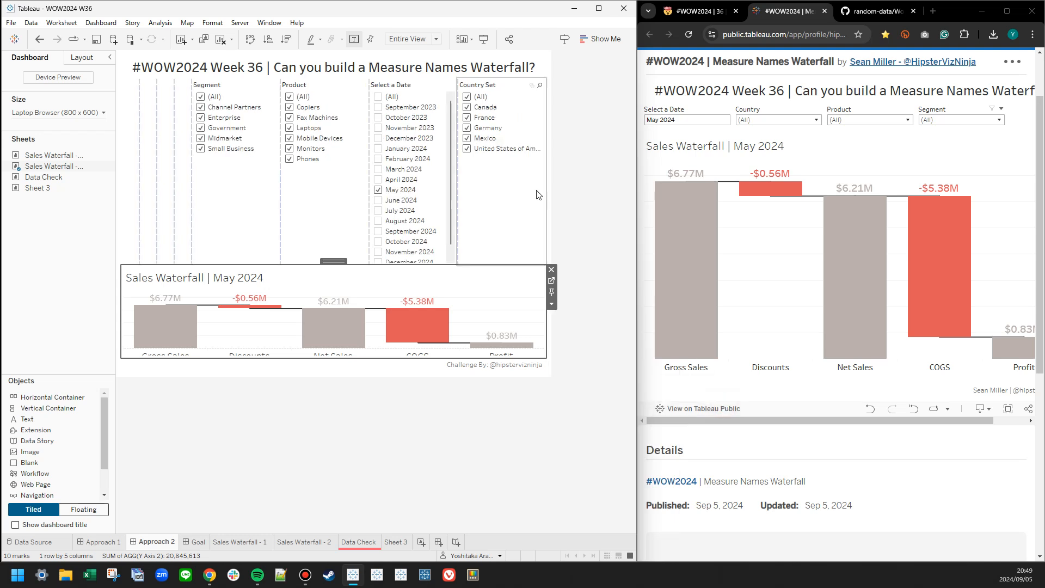
# Remove the leftover empty items ahead of the Segment filter in the dashboard's filter row.
pyautogui.click(136, 113)
pyautogui.click(143, 82)
pyautogui.click(133, 90)
pyautogui.click(148, 83)
pyautogui.click(131, 89)
pyautogui.click(154, 83)
pyautogui.click(134, 88)
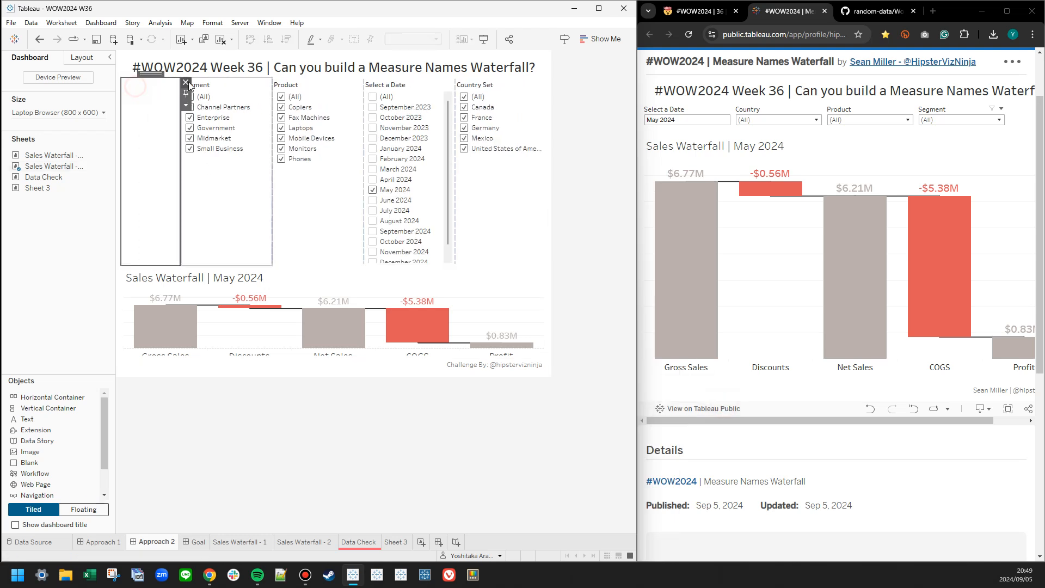
pyautogui.click(185, 83)
# Change the Select a Date filter to a single-value dropdown without the "All" value.
pyautogui.click(431, 85)
pyautogui.click(332, 89)
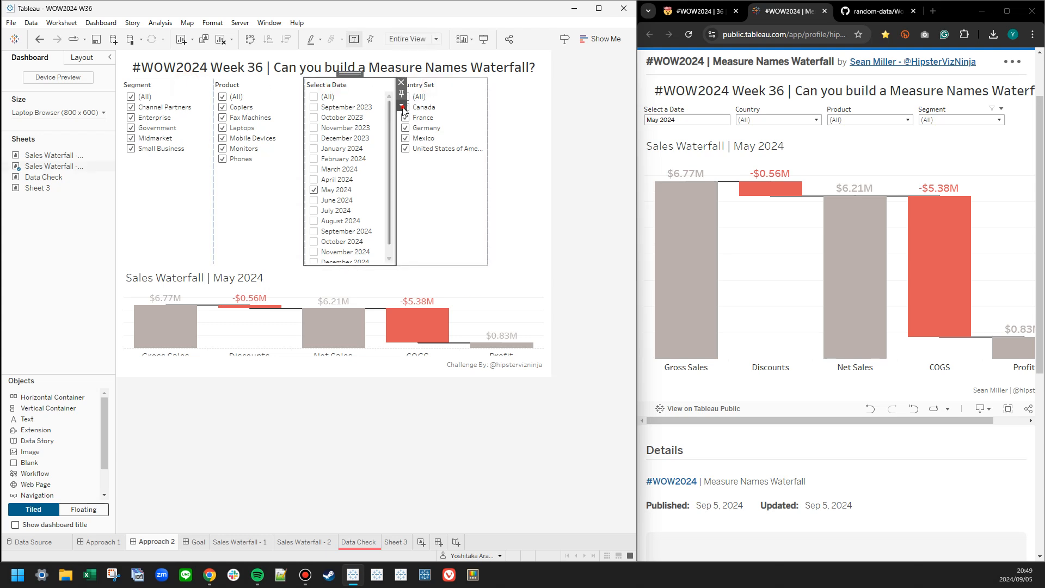
pyautogui.click(401, 105)
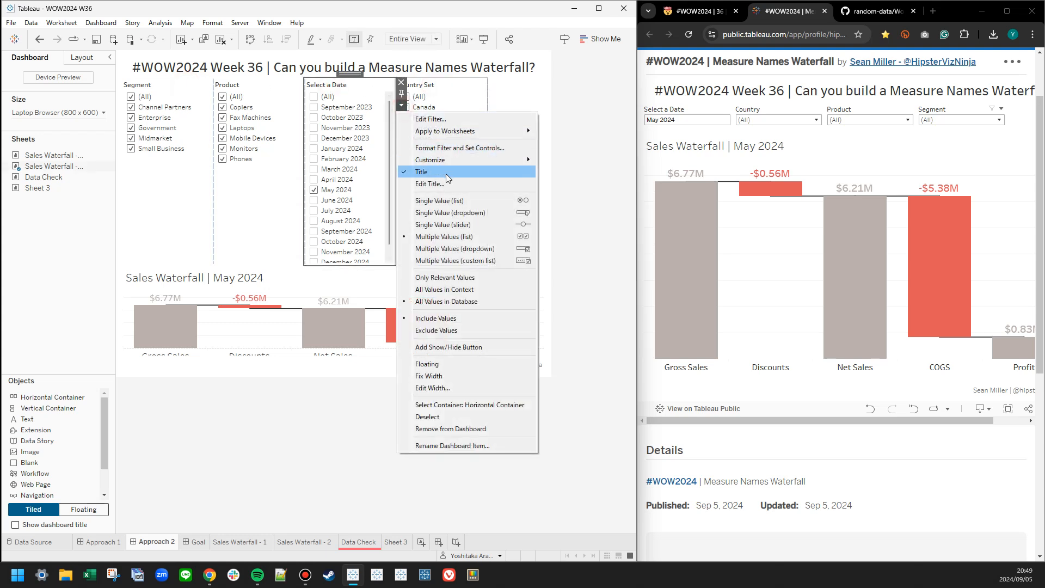
pyautogui.click(451, 214)
pyautogui.click(402, 105)
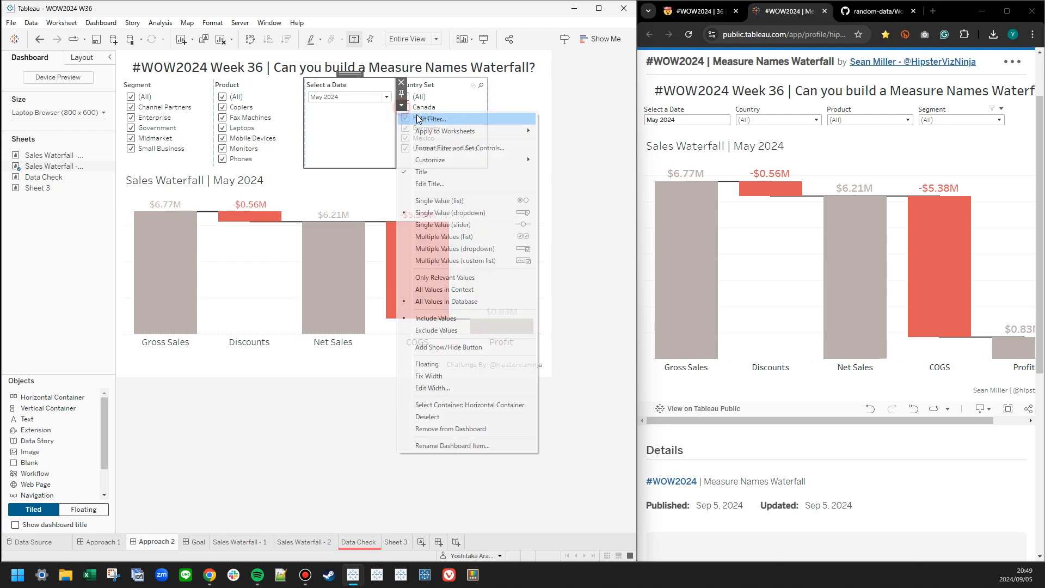
pyautogui.moveTo(522, 159)
pyautogui.click(569, 160)
# Reorder the filter row so Select a Date comes first and Country Set second.
pyautogui.moveTo(350, 73); pyautogui.dragTo(132, 106)
pyautogui.click(419, 88)
pyautogui.moveTo(442, 72); pyautogui.dragTo(233, 110)
# Change the Country Set control to a multiple-values dropdown with an Apply button.
pyautogui.click(309, 105)
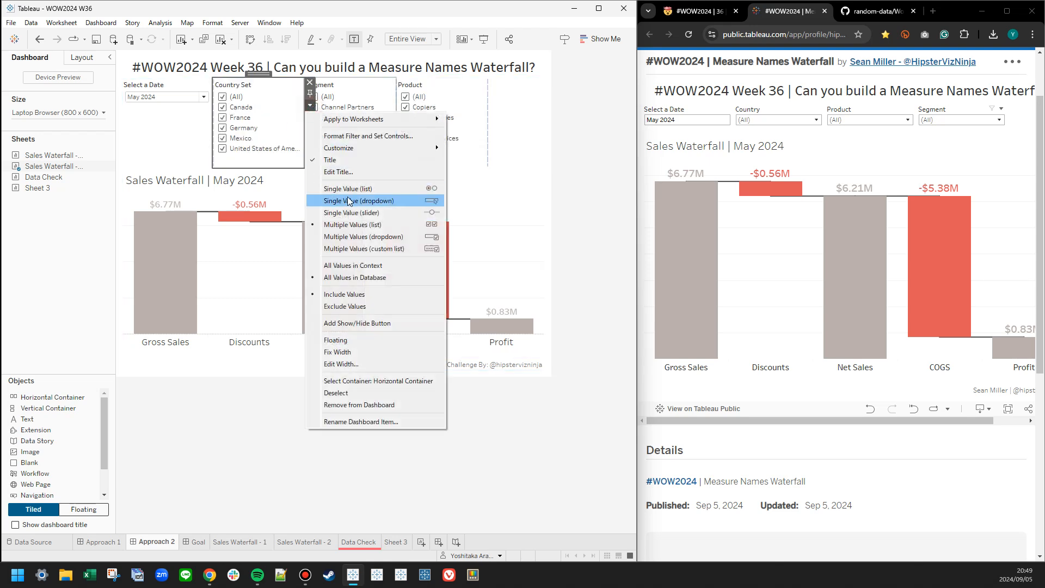
pyautogui.click(355, 237)
pyautogui.click(310, 106)
pyautogui.moveTo(381, 147)
pyautogui.click(477, 201)
# Add an Apply button to the Segment filter and change it to a multiple-values dropdown.
pyautogui.click(353, 91)
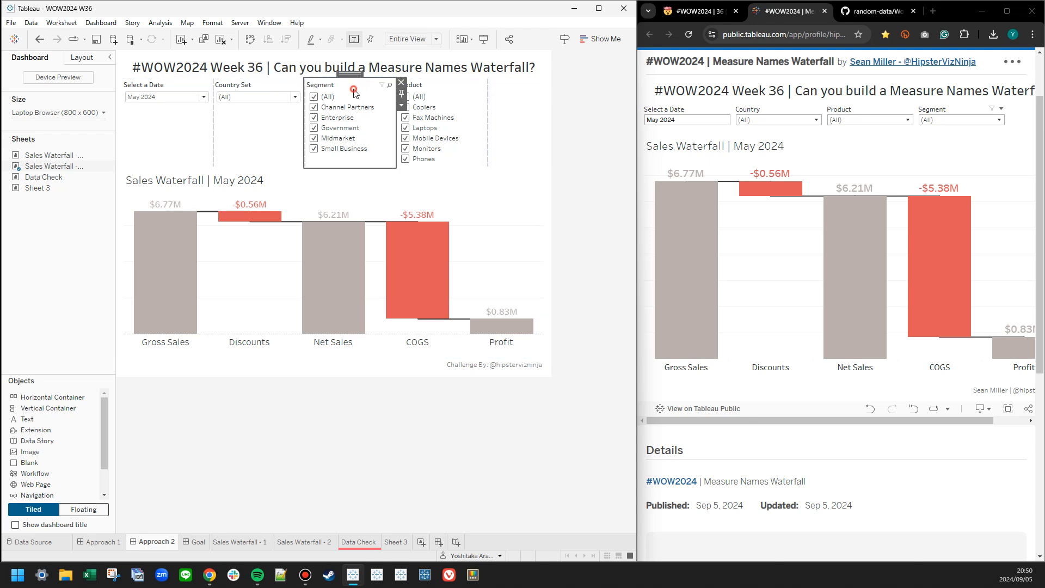
pyautogui.click(402, 105)
pyautogui.moveTo(478, 159)
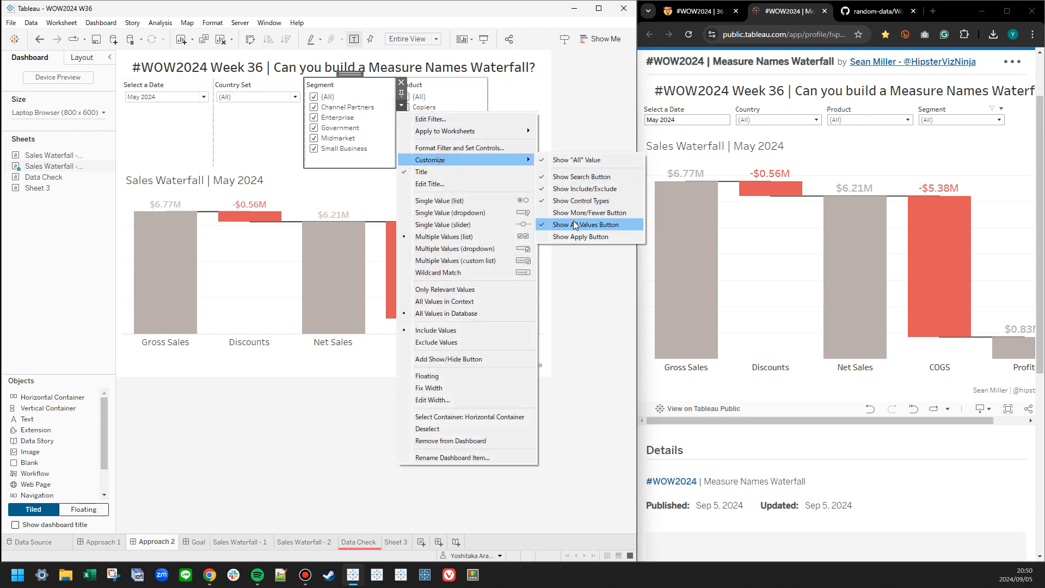
pyautogui.click(574, 239)
pyautogui.click(401, 105)
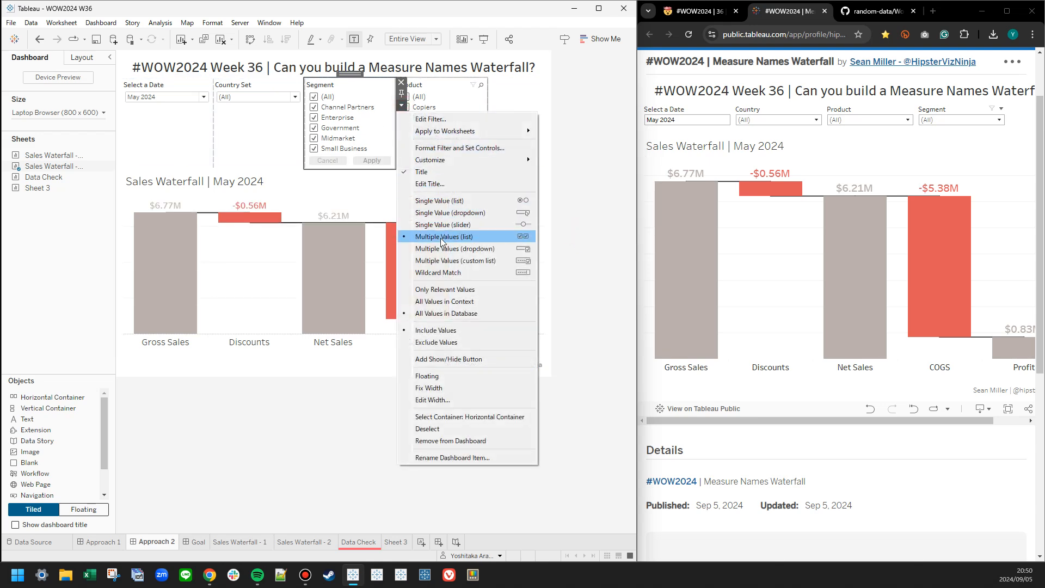
pyautogui.click(427, 224)
pyautogui.click(446, 93)
pyautogui.click(492, 105)
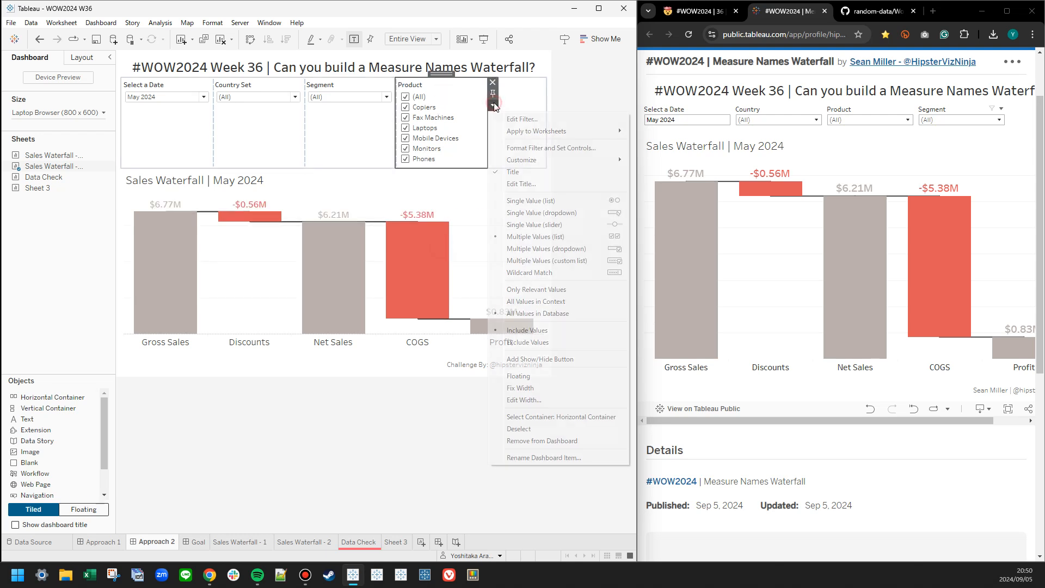
pyautogui.click(358, 111)
pyautogui.click(401, 105)
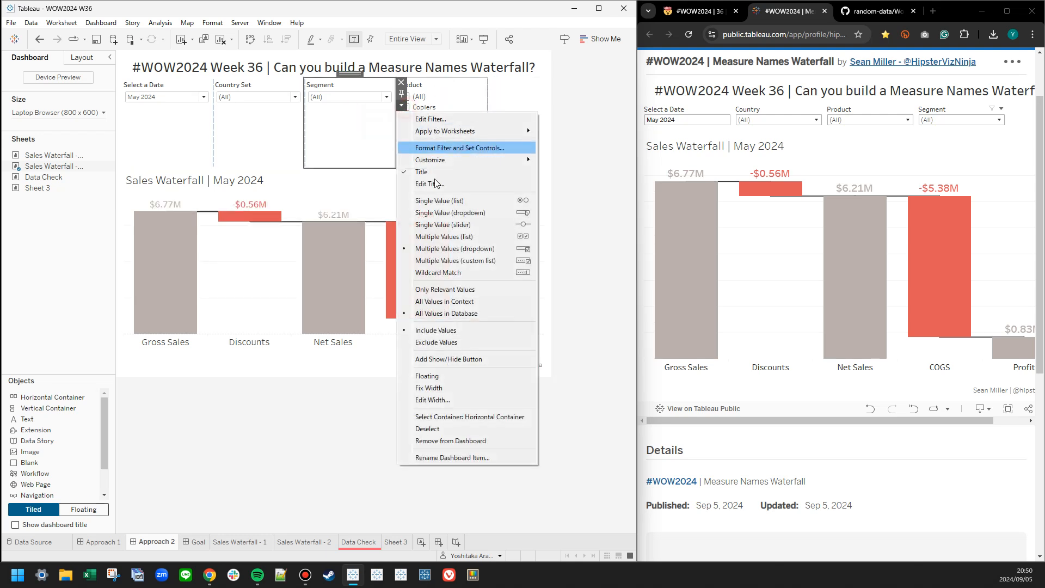
pyautogui.click(466, 292)
# Move the Product filter between Country Set and Segment in the filter row.
pyautogui.click(452, 95)
pyautogui.click(493, 105)
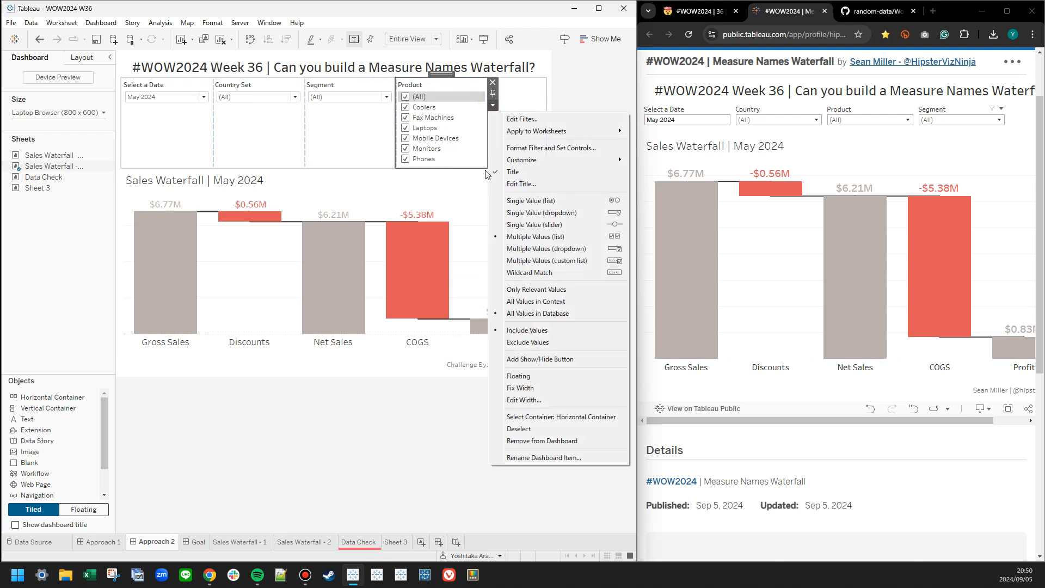
pyautogui.click(320, 123)
pyautogui.moveTo(444, 74); pyautogui.dragTo(333, 104)
# Change the Product filter to a multiple-values dropdown with an Apply button.
pyautogui.click(402, 105)
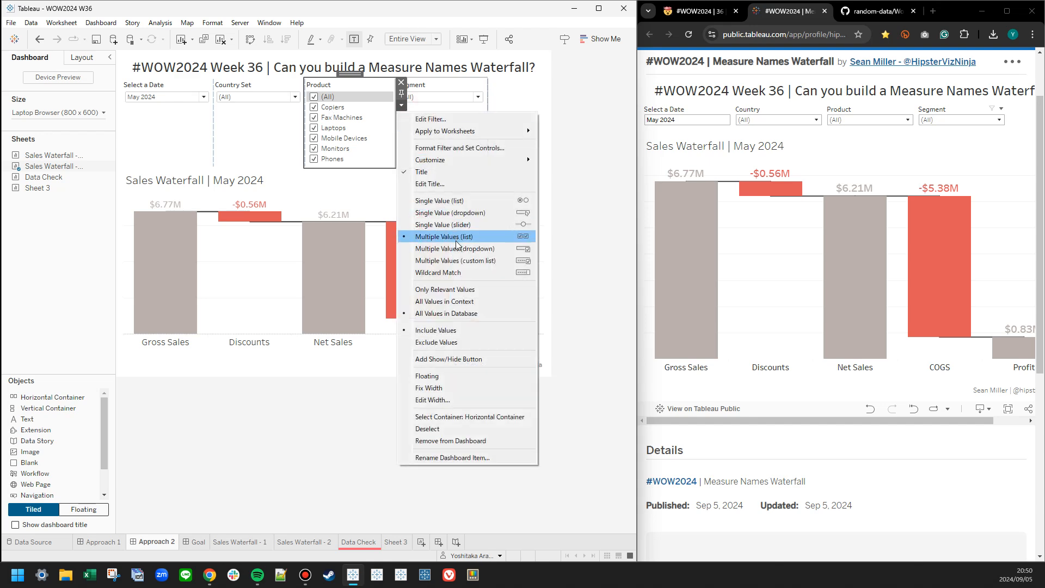
pyautogui.click(493, 237)
pyautogui.click(401, 106)
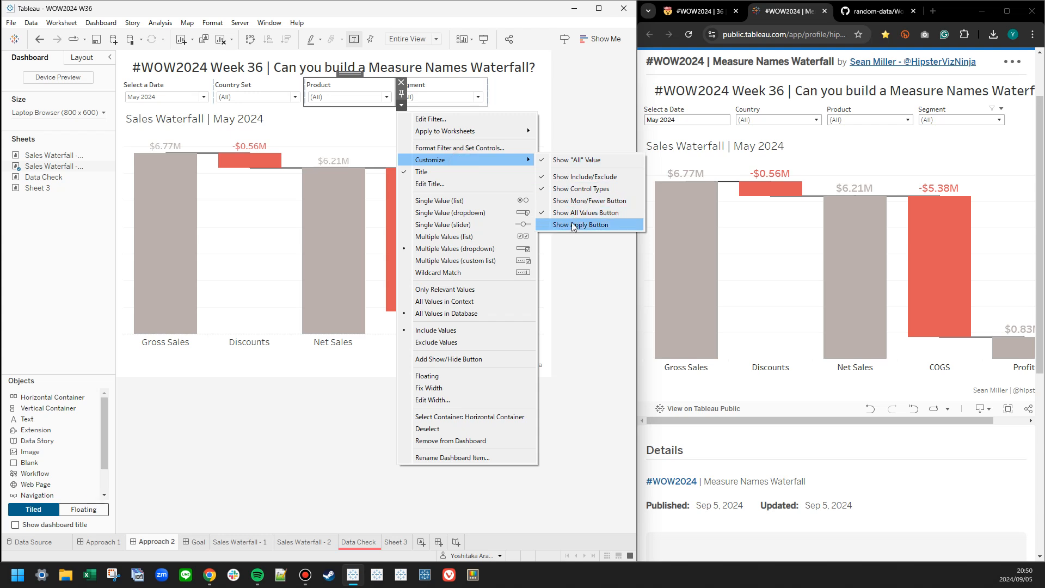
pyautogui.click(561, 207)
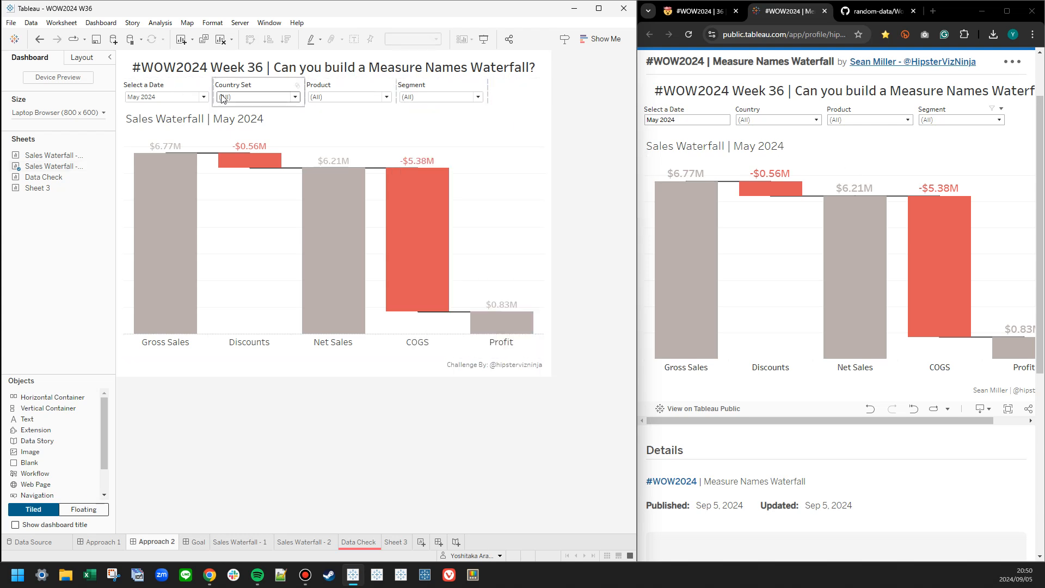
# Narrow the dashboard's Country Set to a subset of countries and apply the selection.
pyautogui.click(295, 97)
pyautogui.click(226, 121)
pyautogui.click(287, 183)
# Limit the published reference dashboard's Country filter to Canada and France and apply the selection.
pyautogui.click(766, 123)
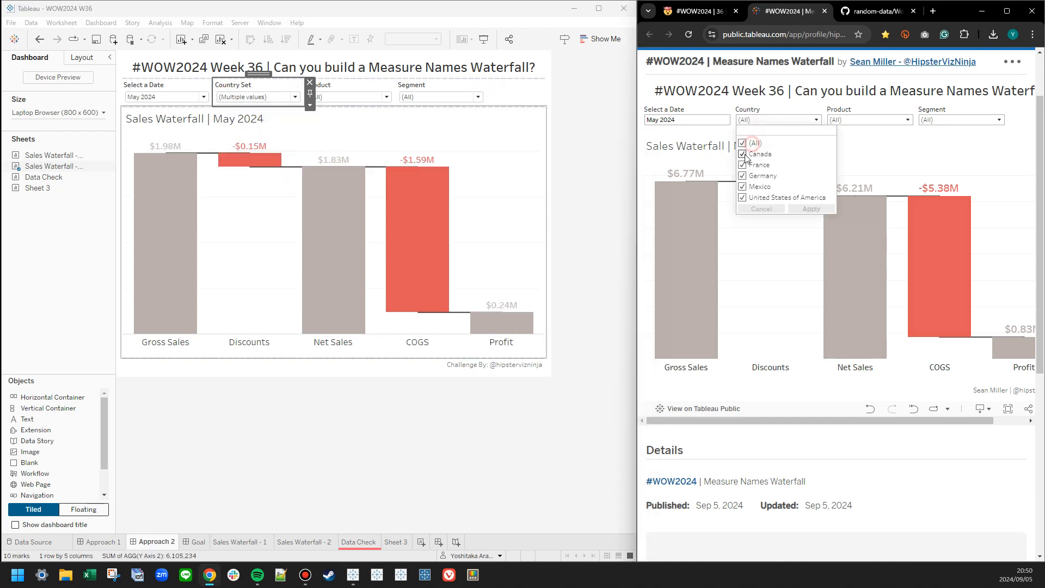
pyautogui.click(744, 155)
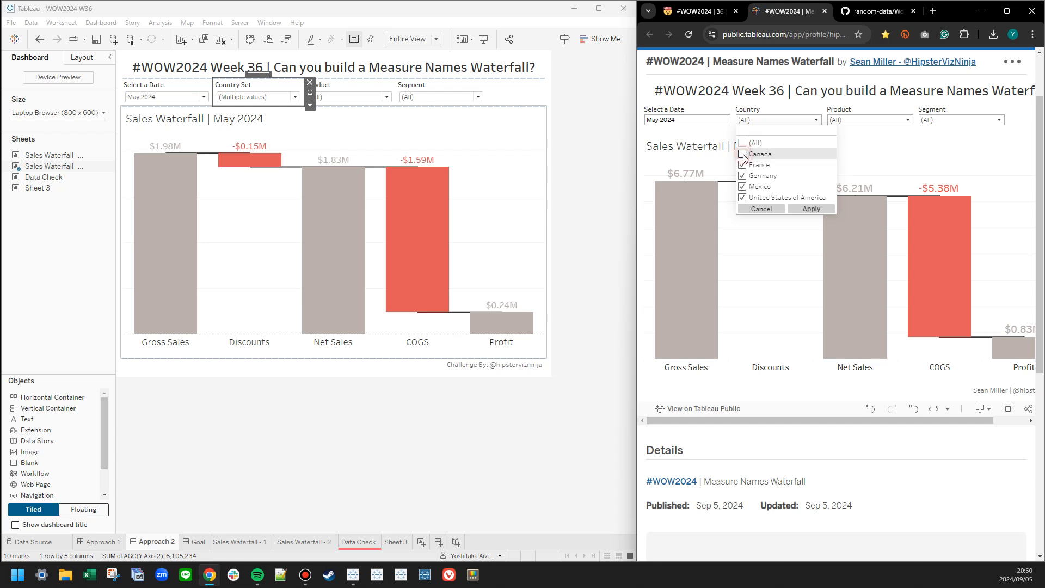
pyautogui.click(742, 144)
pyautogui.click(744, 154)
pyautogui.click(743, 165)
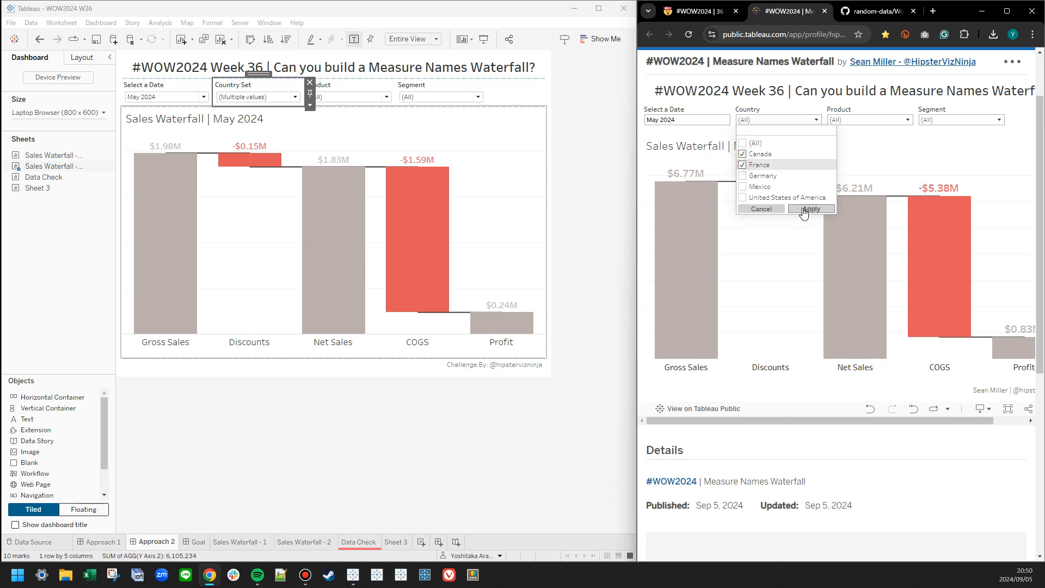
pyautogui.click(456, 422)
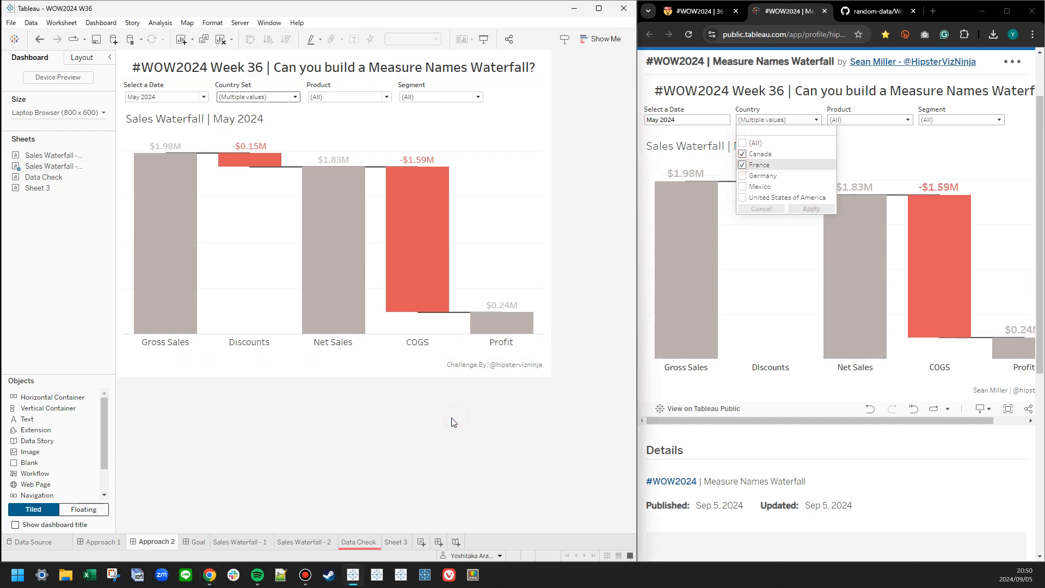
pyautogui.click(870, 155)
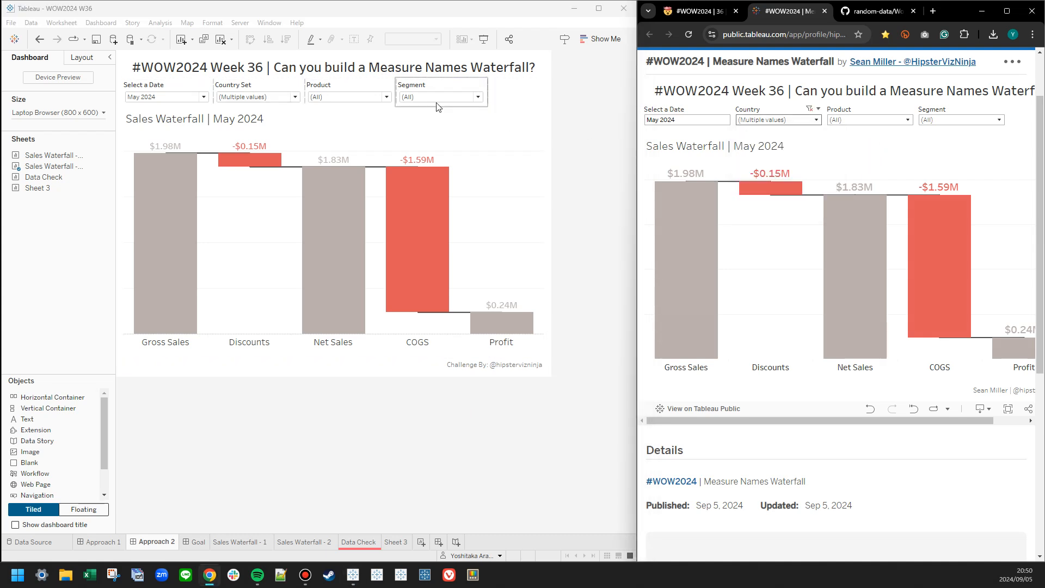
# Limit the Approach 2 dashboard's Product filter to Copiers, Fax Machines and Laptops and apply the selection.
pyautogui.click(361, 97)
pyautogui.click(317, 120)
pyautogui.click(316, 131)
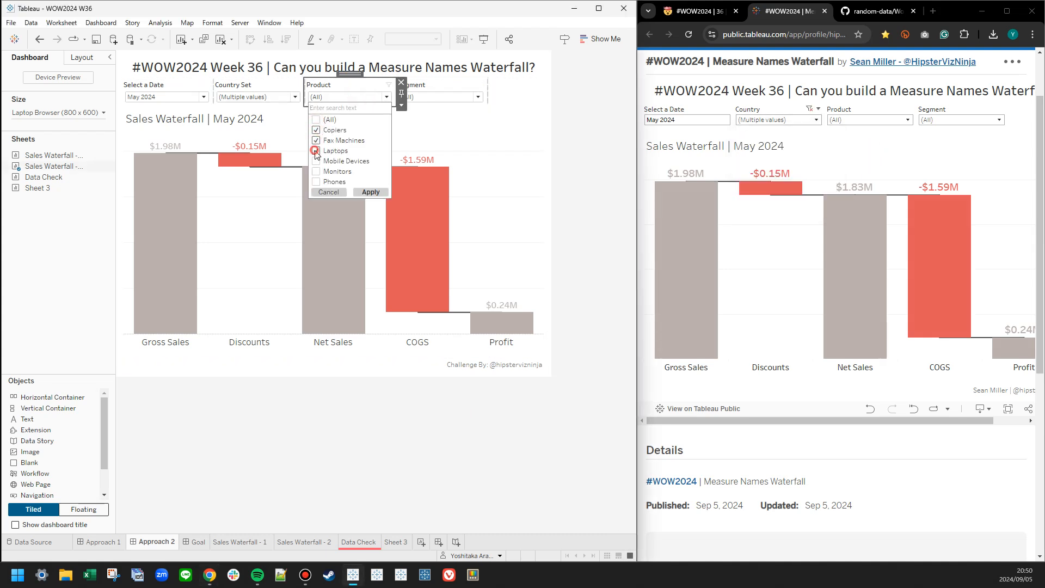
pyautogui.click(370, 192)
# Limit the reference dashboard's Product filter to Copiers, Fax Machines and Laptops and apply the selection.
pyautogui.click(862, 120)
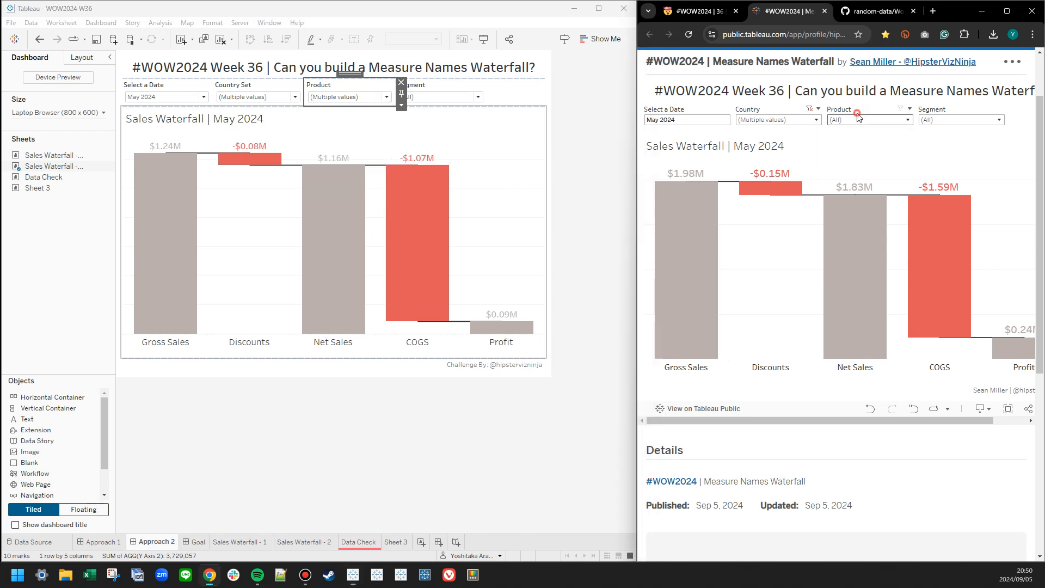
pyautogui.click(833, 143)
pyautogui.click(833, 154)
pyautogui.click(833, 165)
pyautogui.click(833, 176)
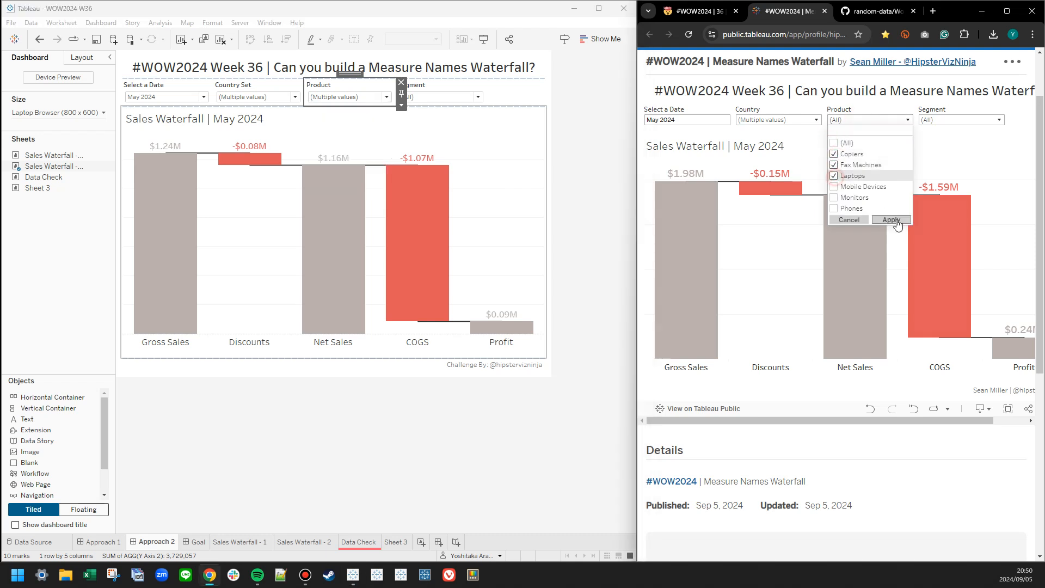
pyautogui.click(899, 216)
# Compare the options of the Segment dropdown in the reference and in the Approach 2 dashboard.
pyautogui.click(962, 122)
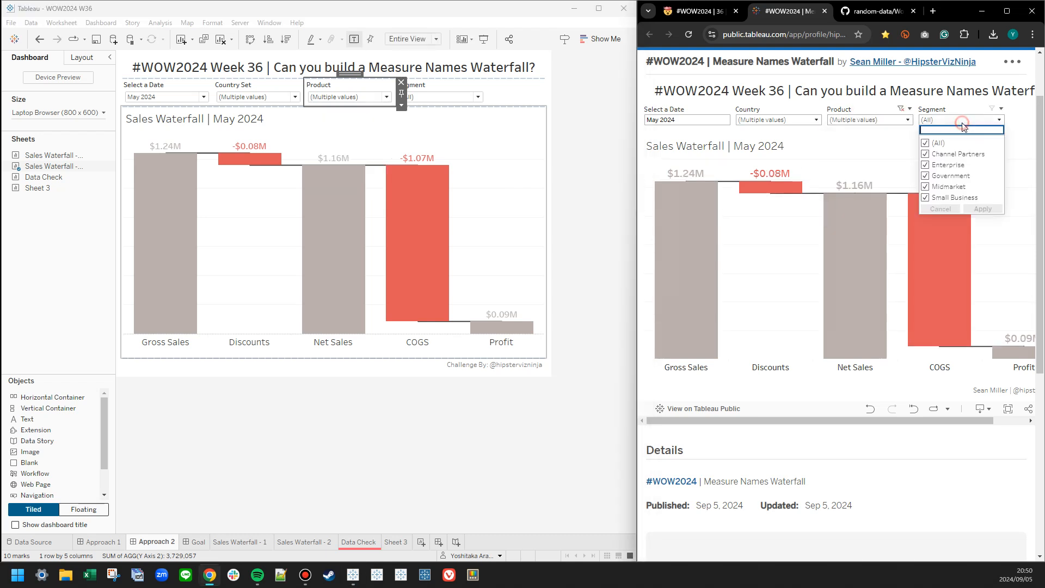
pyautogui.click(455, 98)
pyautogui.click(455, 103)
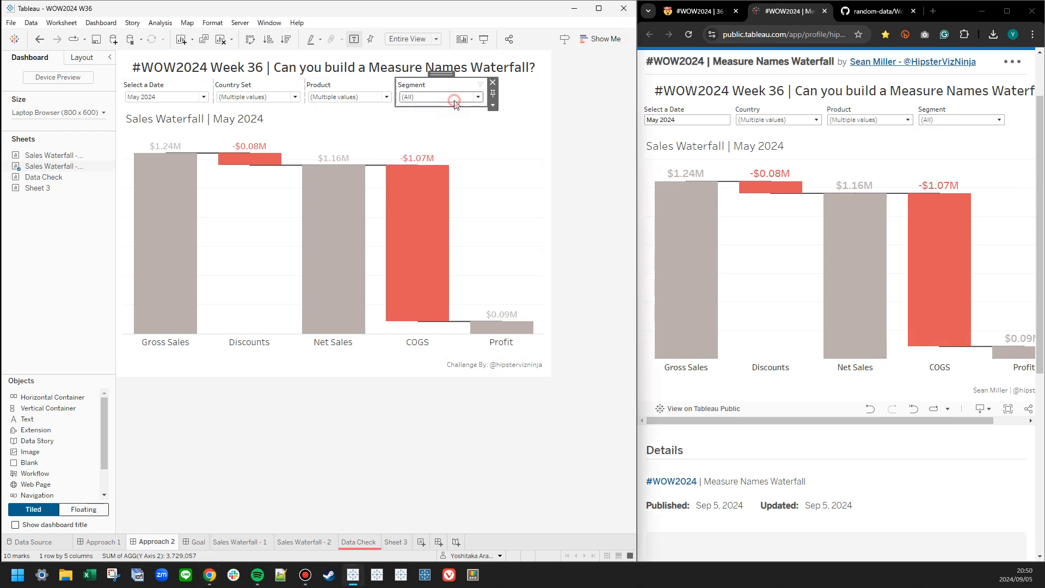
# Set the Approach 2 dashboard's Product filter to show Only Relevant Values.
pyautogui.click(376, 87)
pyautogui.click(401, 105)
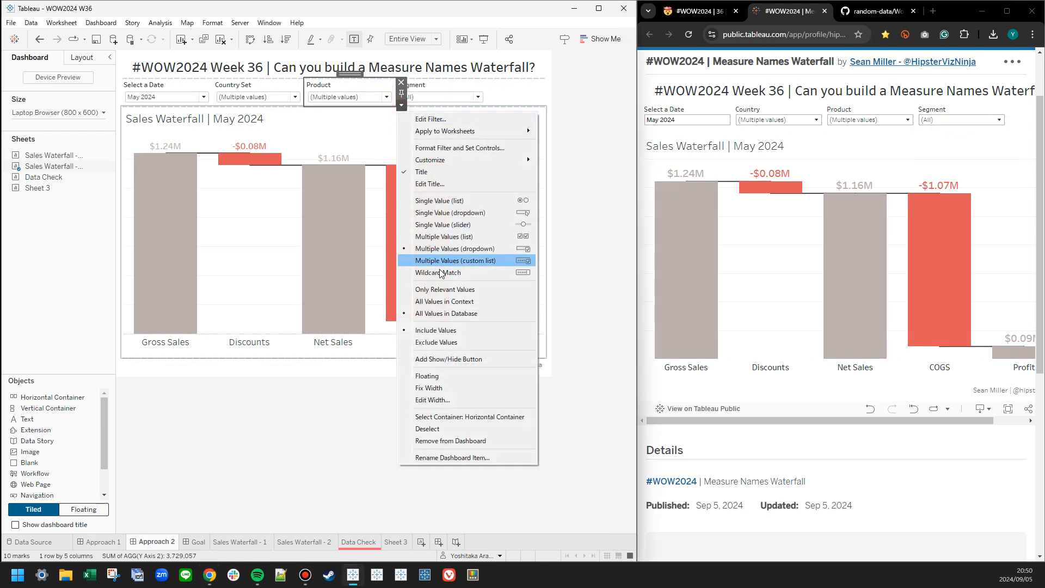
pyautogui.click(440, 293)
# Set the Approach 2 dashboard's Segment filter to show All Values in Database.
pyautogui.click(436, 87)
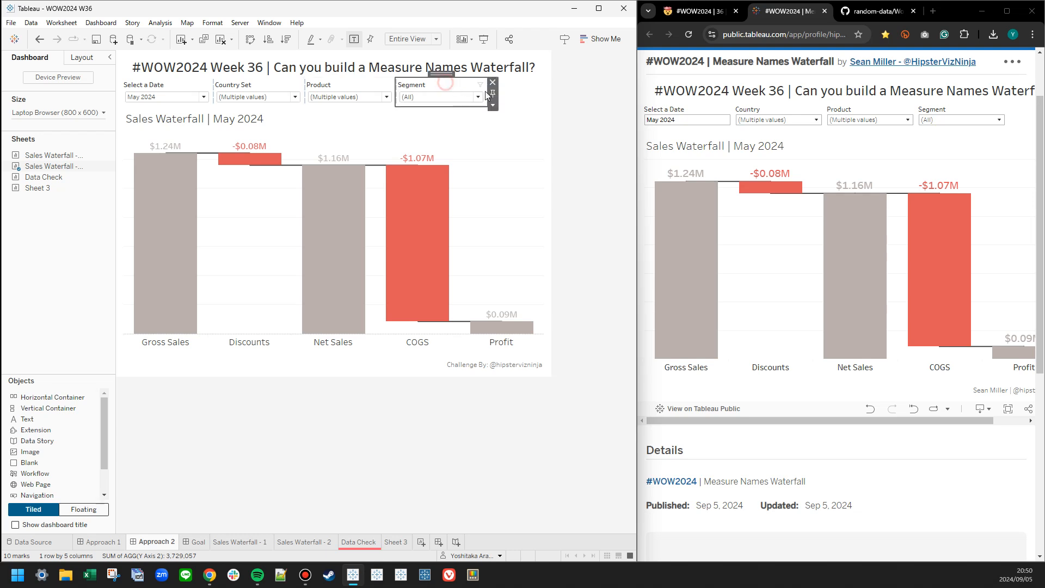
pyautogui.click(492, 105)
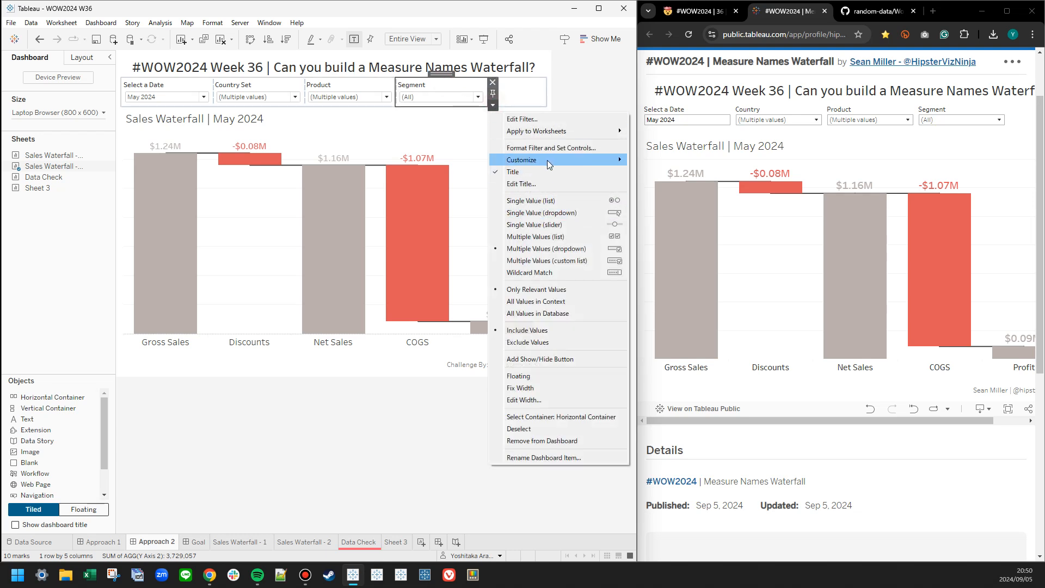
pyautogui.moveTo(547, 160)
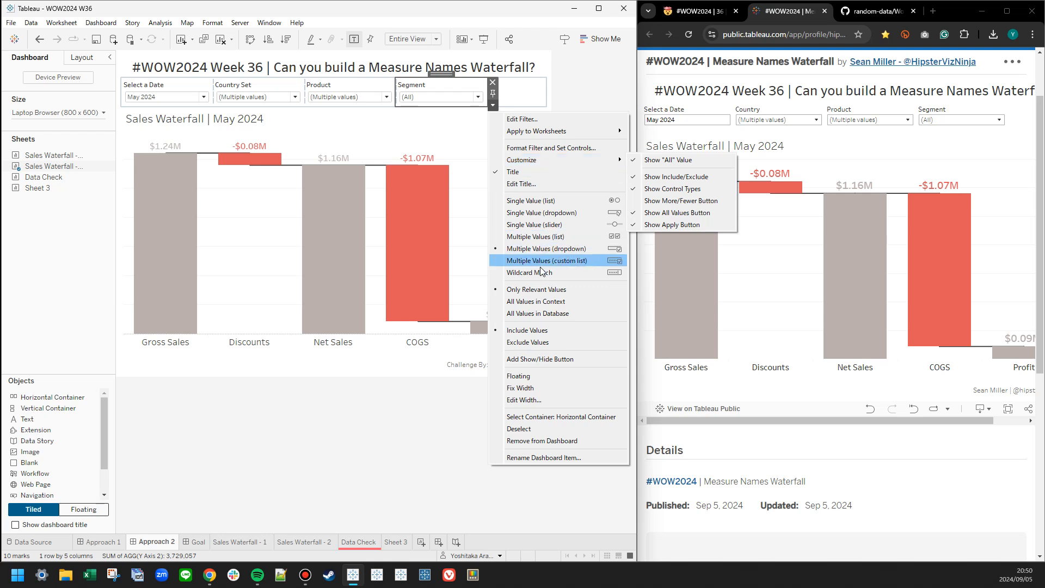
pyautogui.click(536, 314)
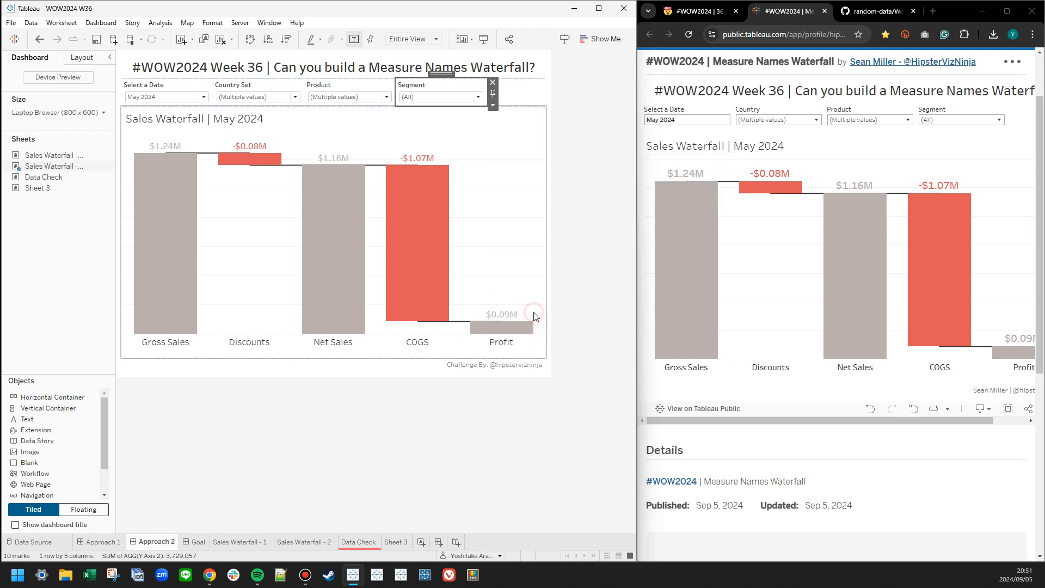
# Remove the Date, Product and Segment filters from context on the Sales Waterfall - 2 sheet.
pyautogui.click(486, 140)
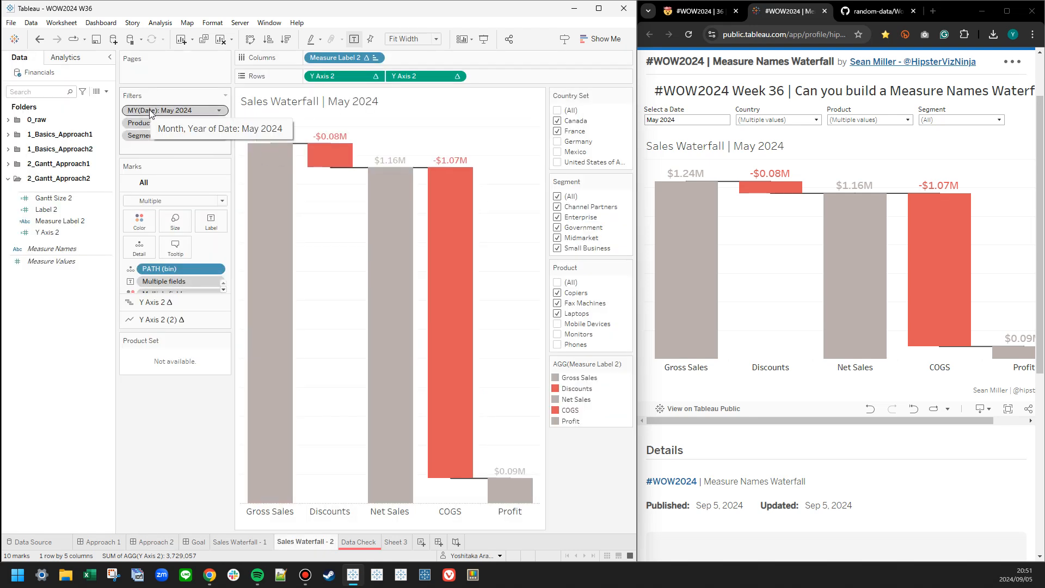
pyautogui.rightClick(151, 111)
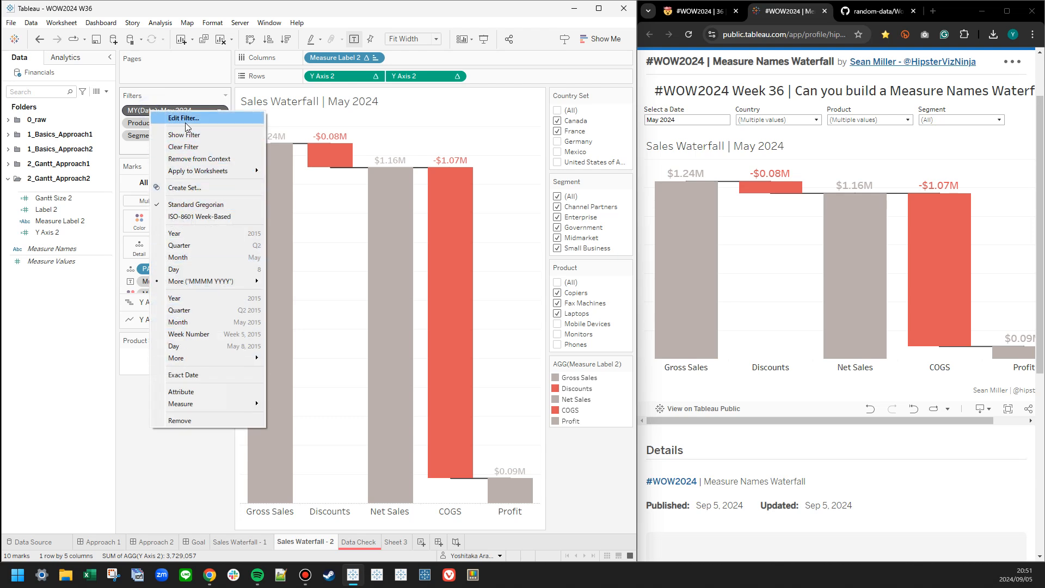
pyautogui.click(179, 159)
pyautogui.rightClick(153, 126)
pyautogui.click(175, 172)
pyautogui.rightClick(161, 111)
pyautogui.click(185, 158)
# Return to the Approach 2 dashboard and compare its Product filter options with those of the reference.
pyautogui.click(111, 543)
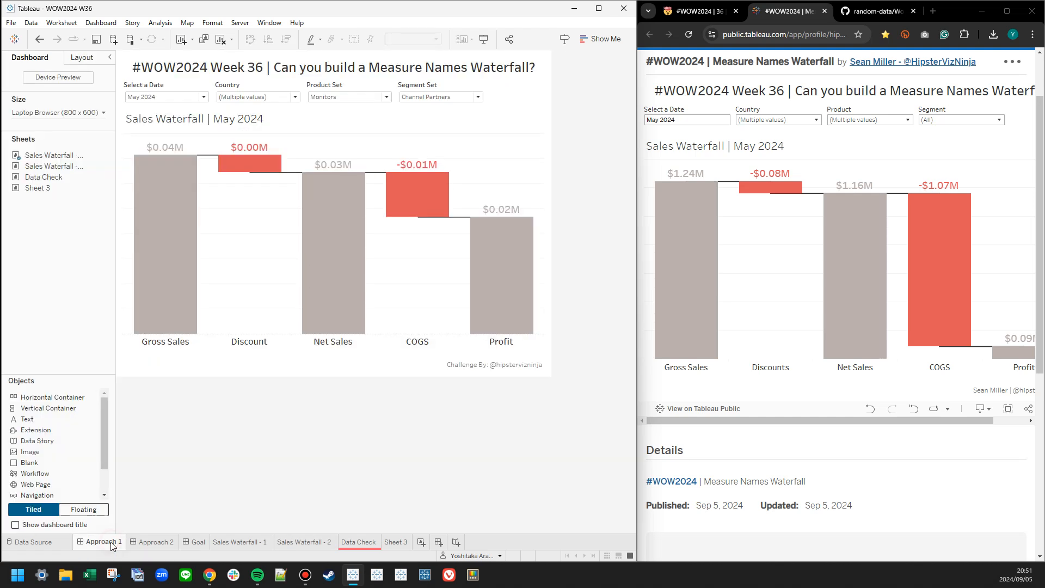
pyautogui.click(140, 542)
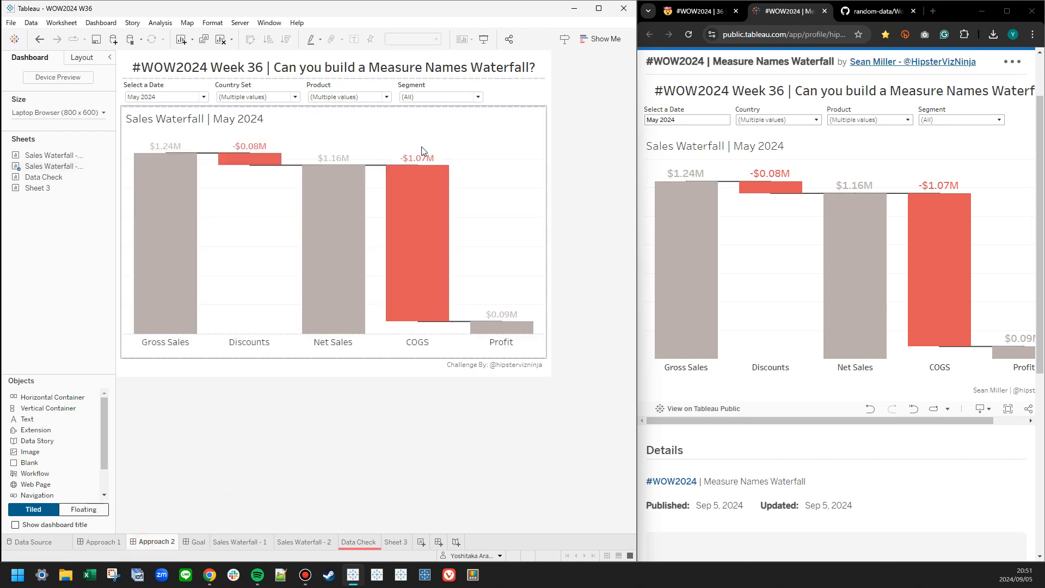
pyautogui.click(375, 98)
pyautogui.click(866, 118)
pyautogui.click(878, 120)
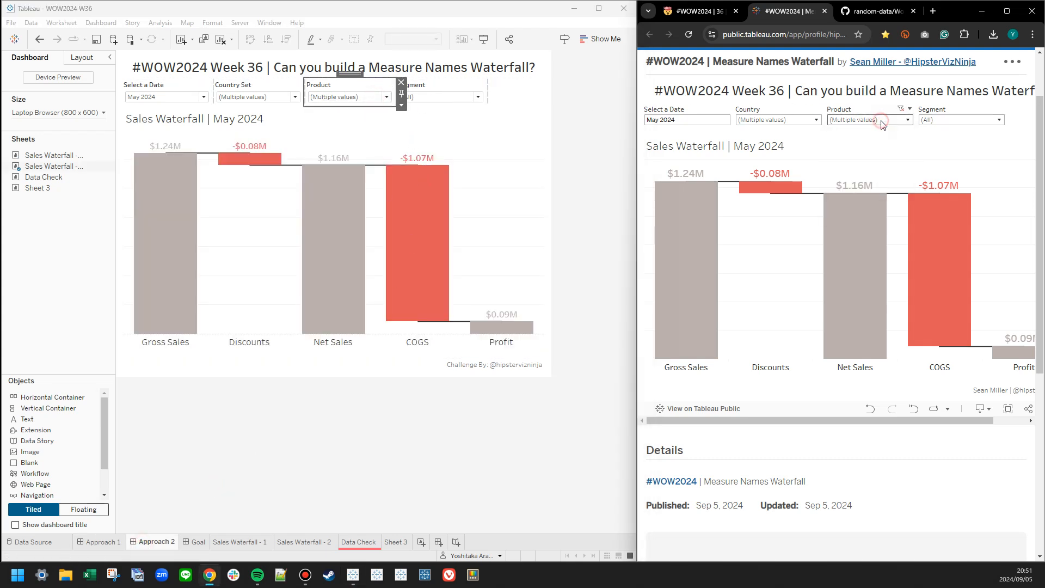
pyautogui.click(880, 121)
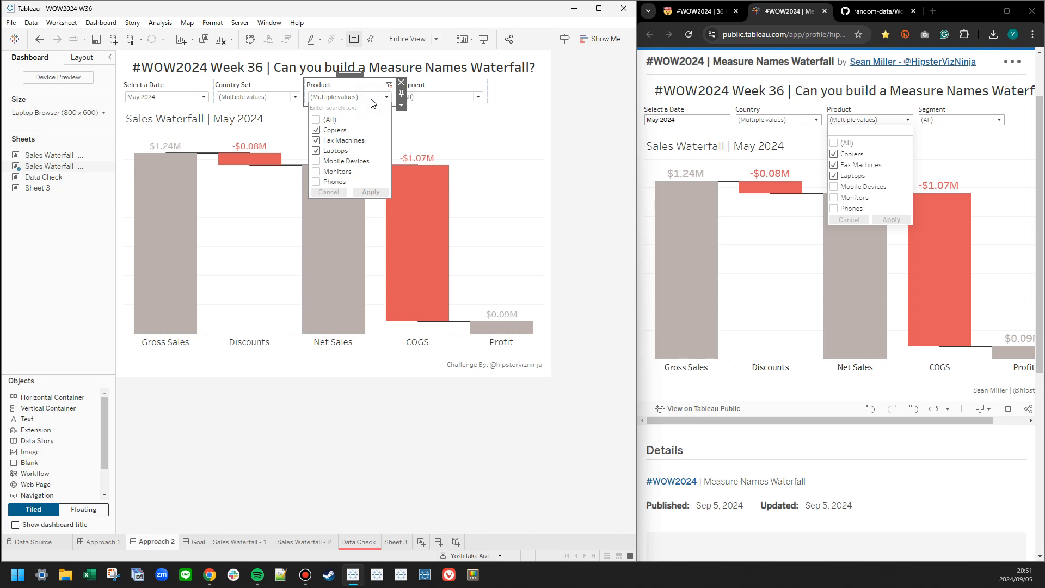
pyautogui.click(877, 118)
# Check the Segment dropdown in both dashboards and limit the reference's Segment to Channel Partners and Enterprise.
pyautogui.click(947, 120)
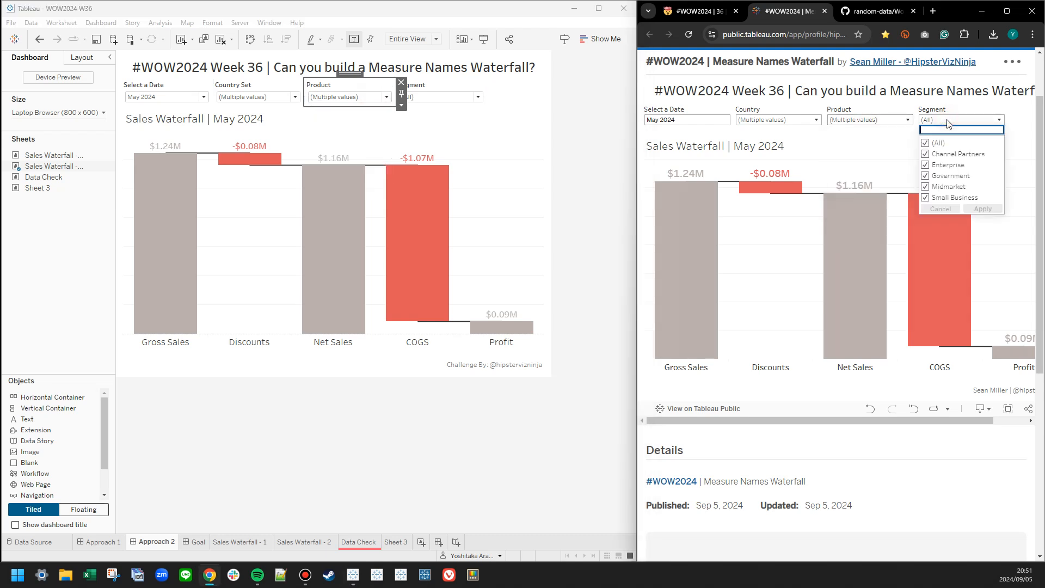
pyautogui.click(452, 99)
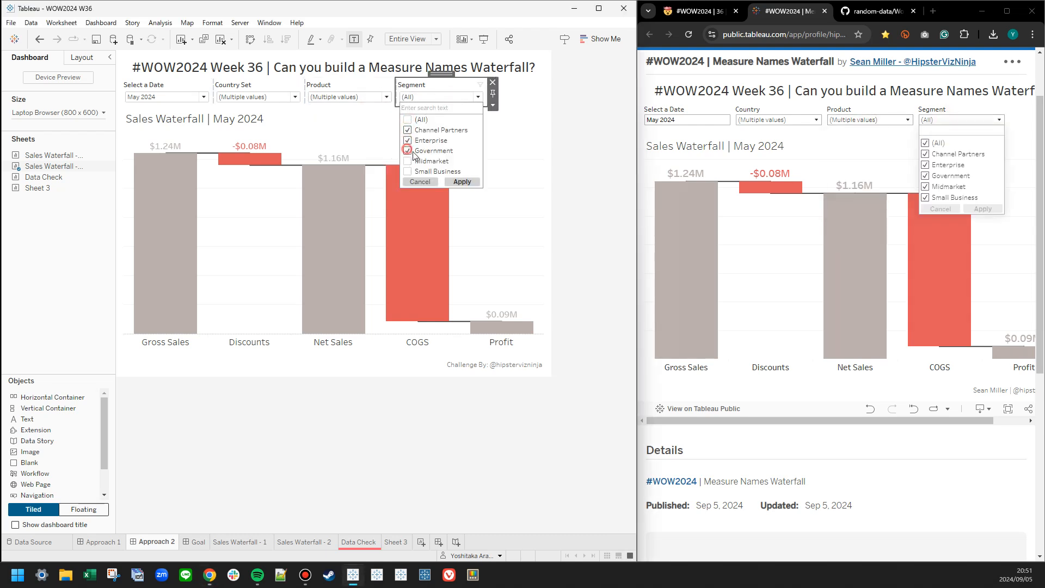
pyautogui.click(926, 143)
pyautogui.click(925, 154)
pyautogui.click(925, 165)
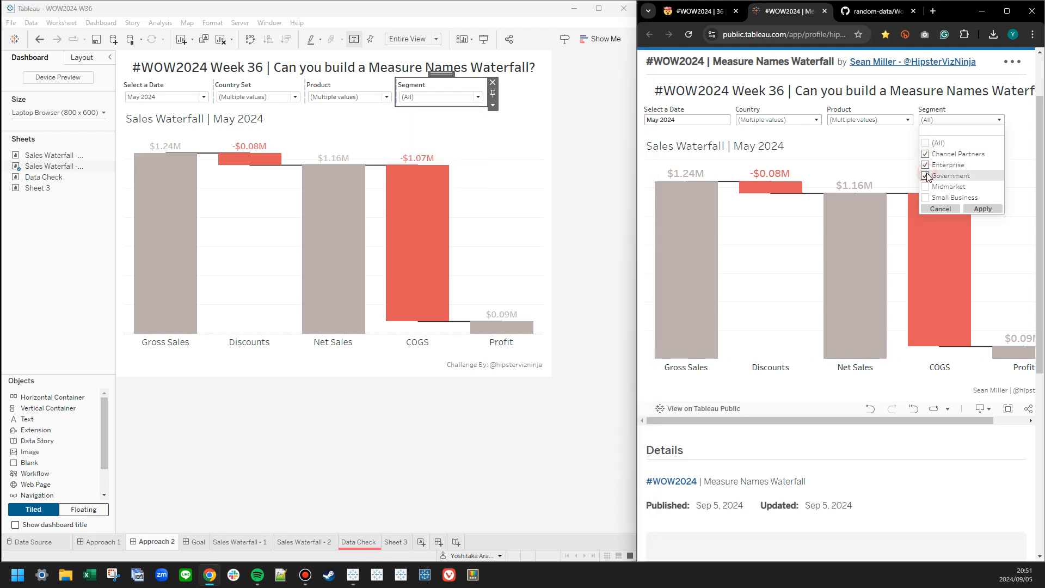
pyautogui.click(926, 165)
pyautogui.click(983, 209)
pyautogui.click(926, 165)
pyautogui.click(987, 210)
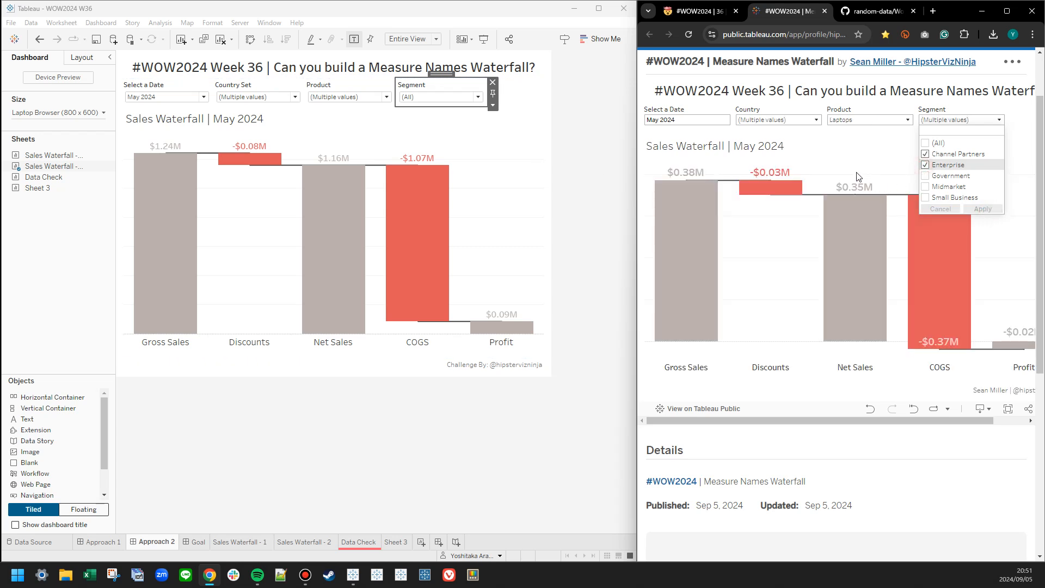
# Compare the reference's Country dropdown with the Country Set control and examine which display options the set control offers.
pyautogui.click(787, 127)
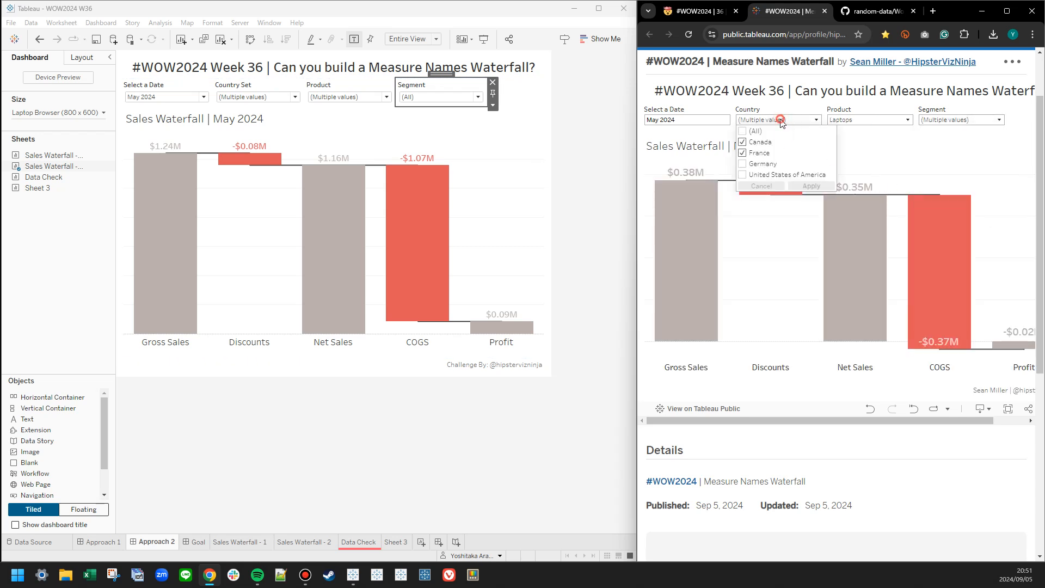
pyautogui.click(273, 98)
pyautogui.click(274, 98)
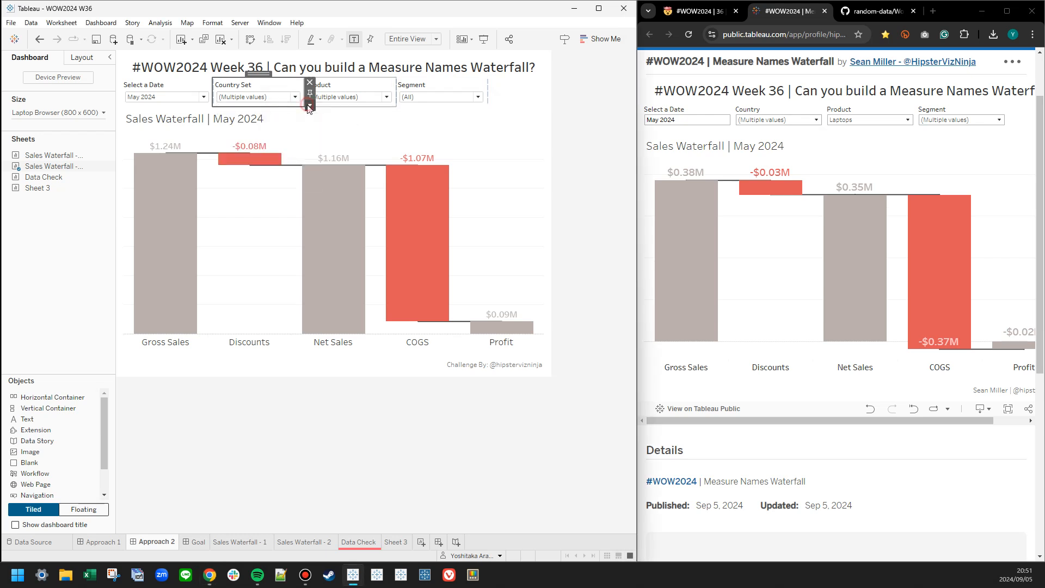
pyautogui.click(310, 106)
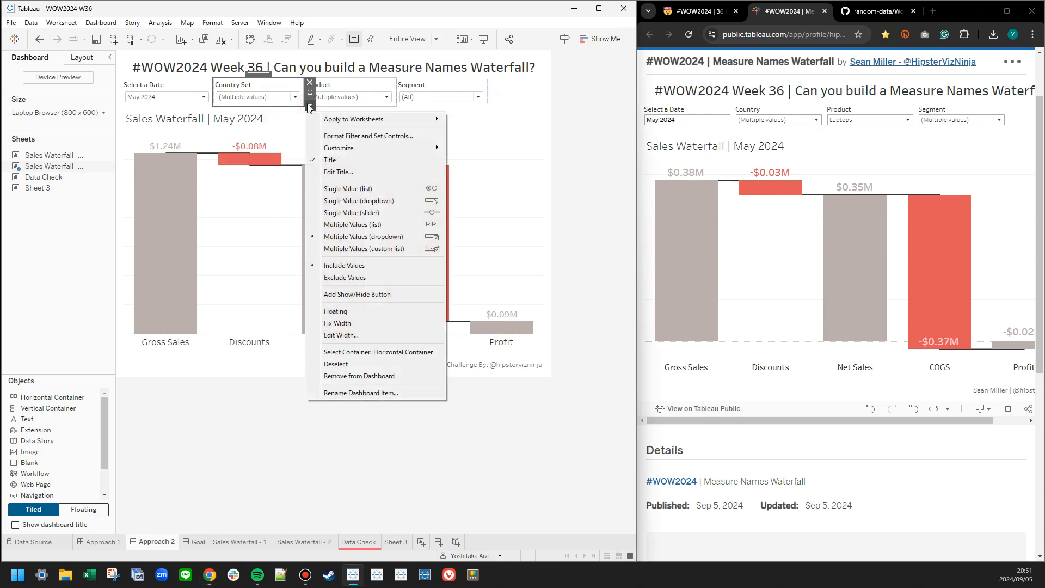
pyautogui.click(781, 123)
pyautogui.click(780, 122)
pyautogui.click(282, 99)
pyautogui.click(282, 100)
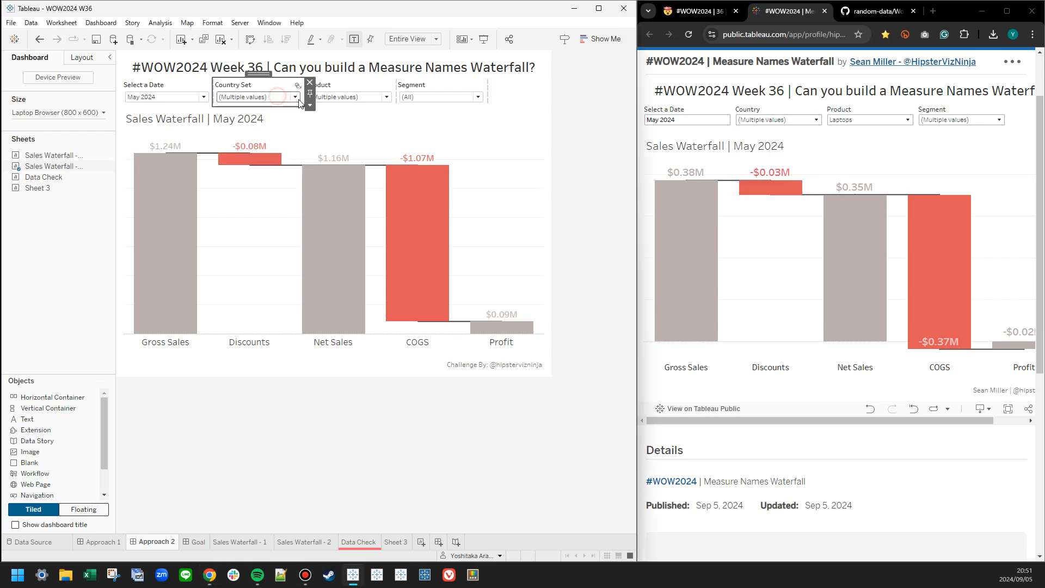
pyautogui.click(309, 106)
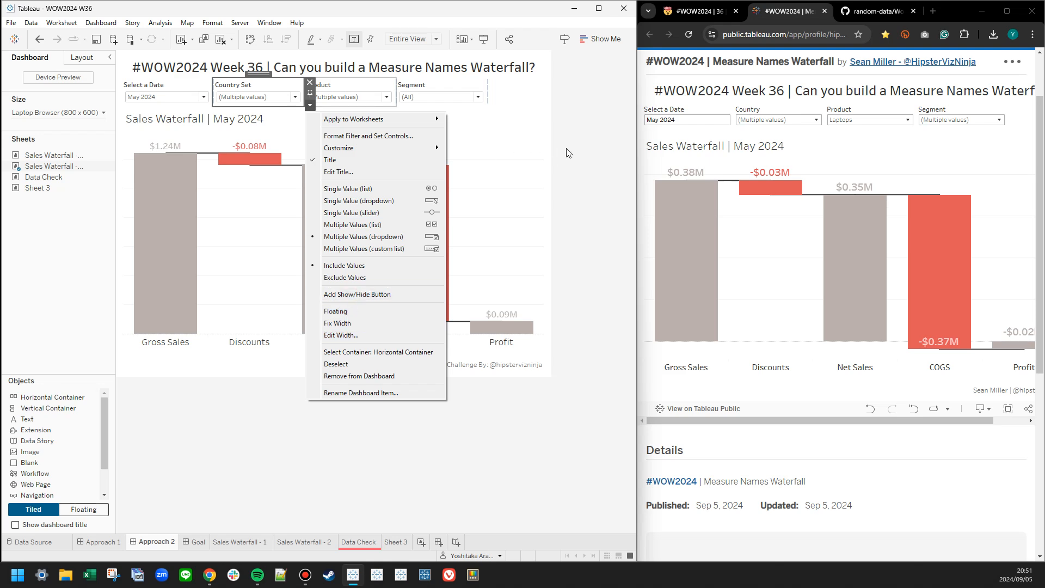
pyautogui.click(511, 162)
# Add the Product, Segment and Date filters to context on the Sales Waterfall - 2 sheet.
pyautogui.click(551, 123)
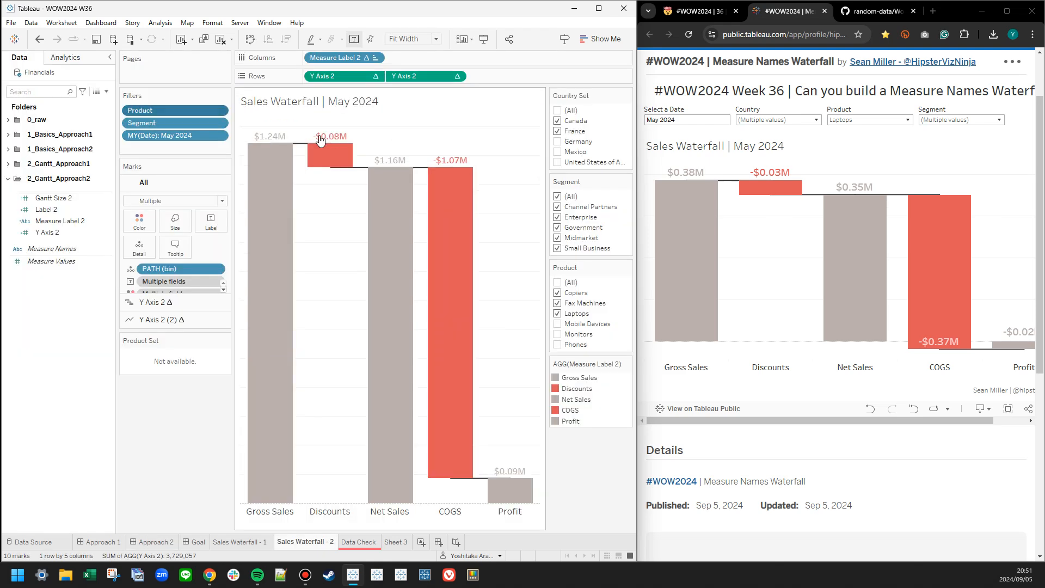
pyautogui.rightClick(155, 112)
pyautogui.click(185, 160)
pyautogui.rightClick(167, 125)
pyautogui.click(193, 171)
pyautogui.rightClick(173, 140)
pyautogui.click(194, 185)
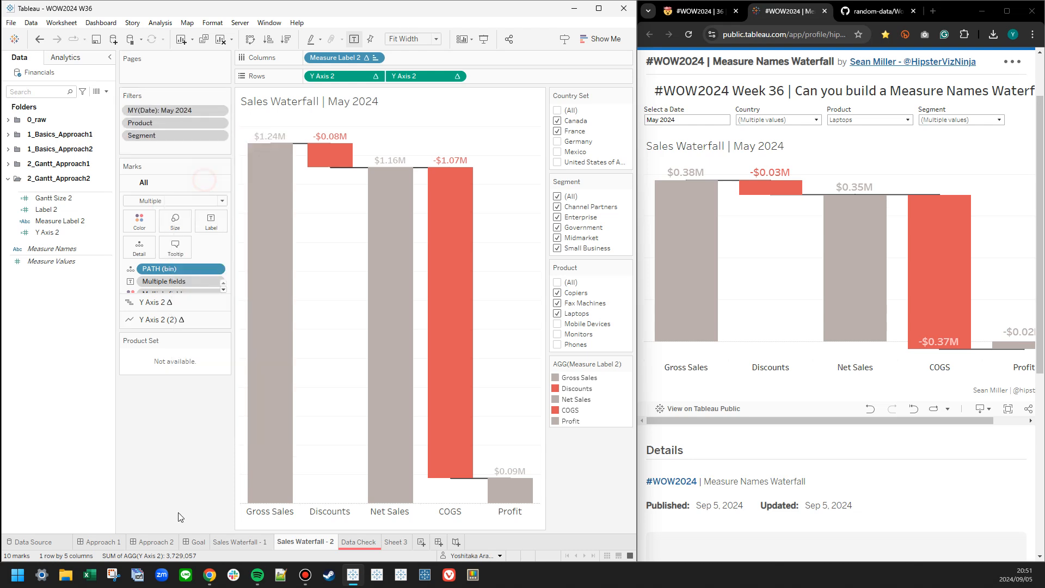
# Go back to the Approach 2 dashboard and recheck the Country Set control's options against the reference's Country filter.
pyautogui.click(135, 542)
pyautogui.click(261, 87)
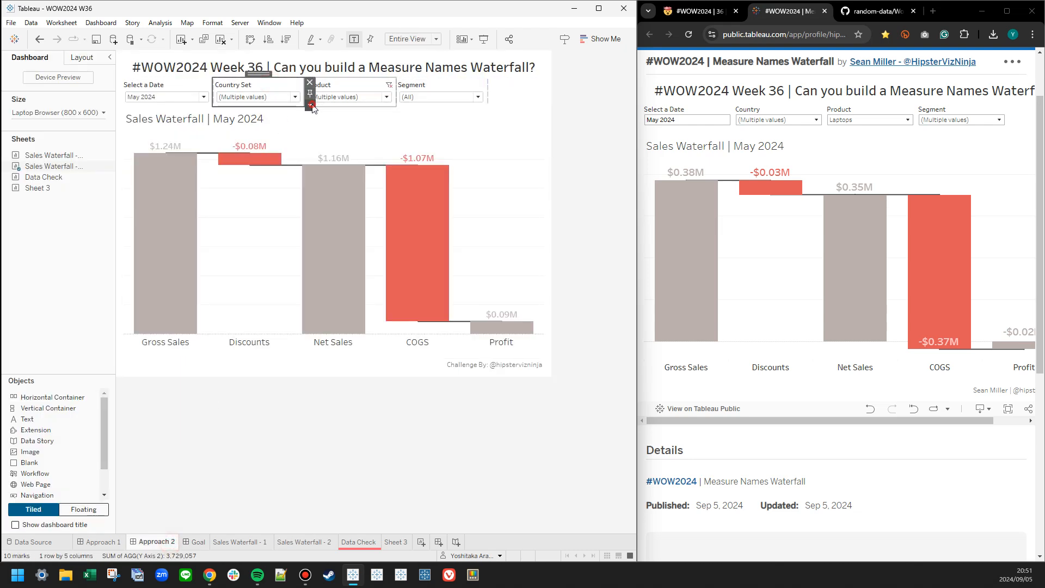
pyautogui.click(310, 104)
pyautogui.click(362, 266)
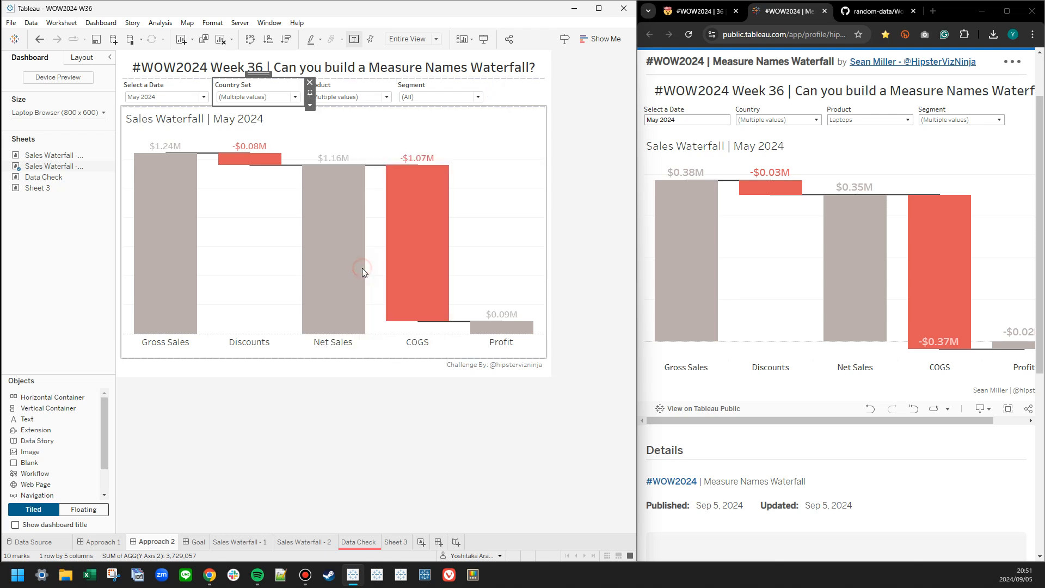
pyautogui.click(750, 120)
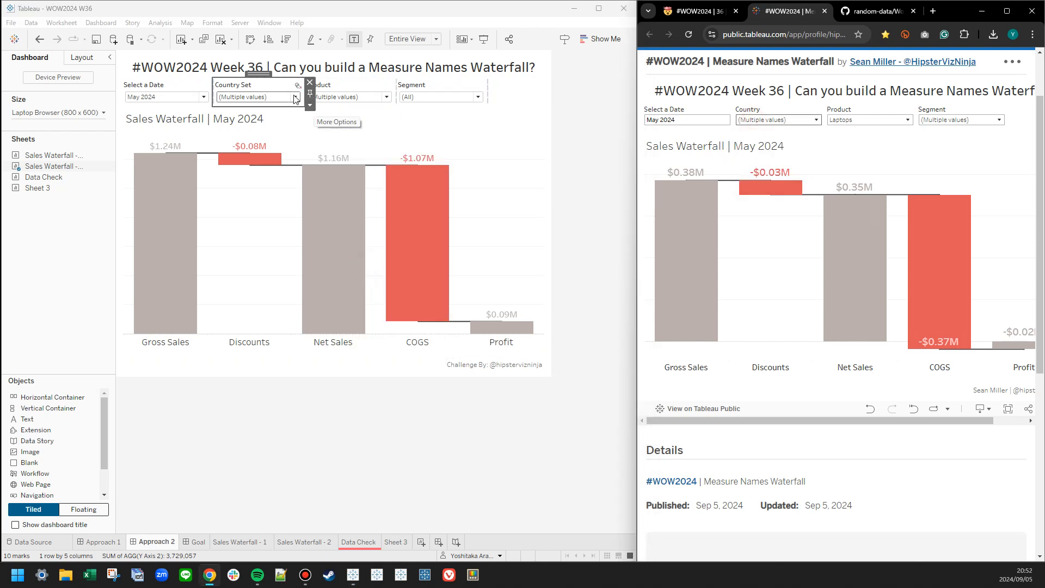
# Recheck the reference's Country options and limit the Approach 2 dashboard's Product filter to Laptops.
pyautogui.click(295, 97)
pyautogui.click(776, 120)
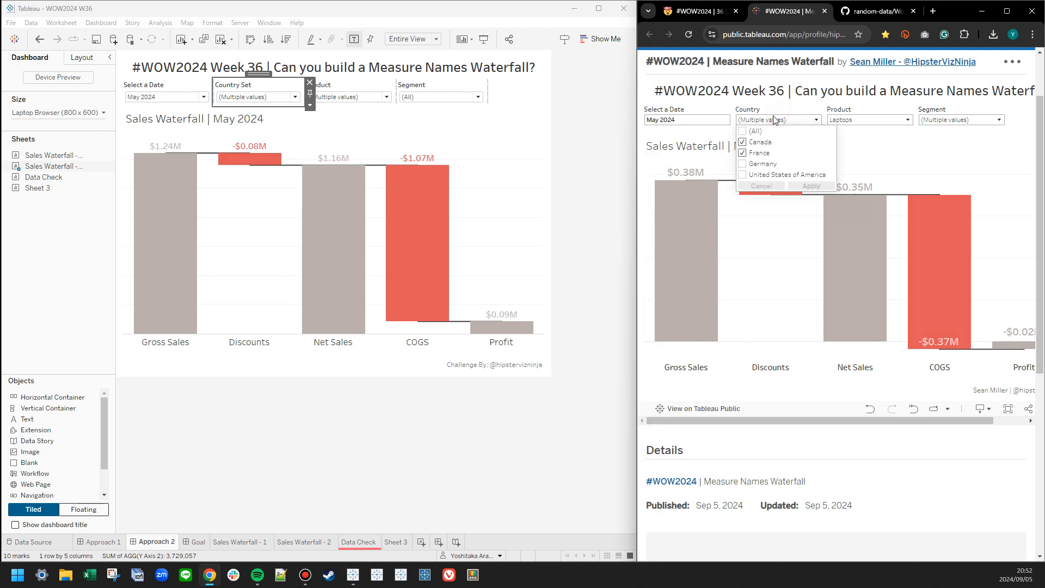
pyautogui.click(772, 119)
pyautogui.click(354, 97)
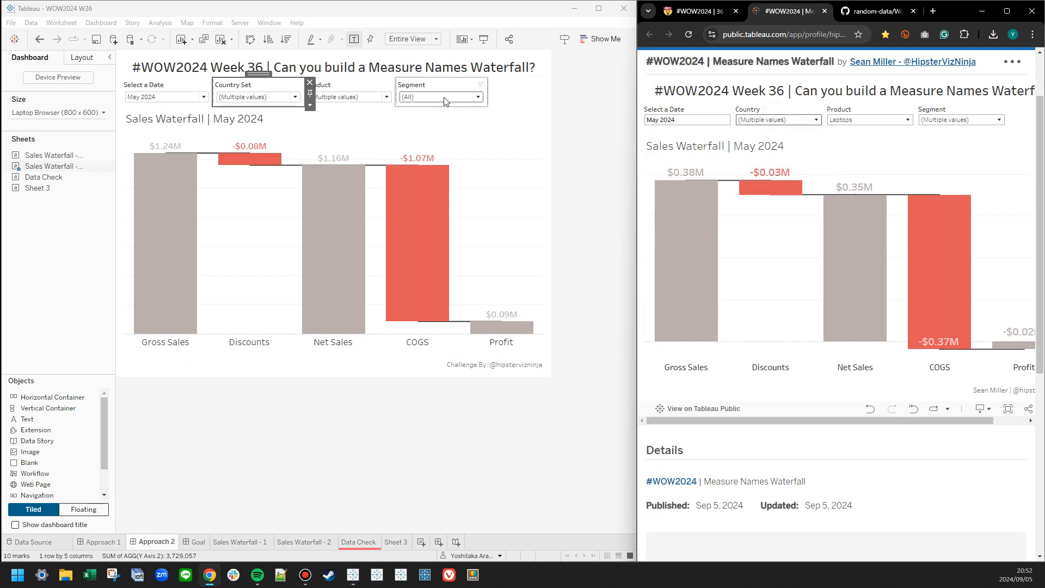
pyautogui.click(361, 98)
pyautogui.click(318, 140)
pyautogui.click(316, 132)
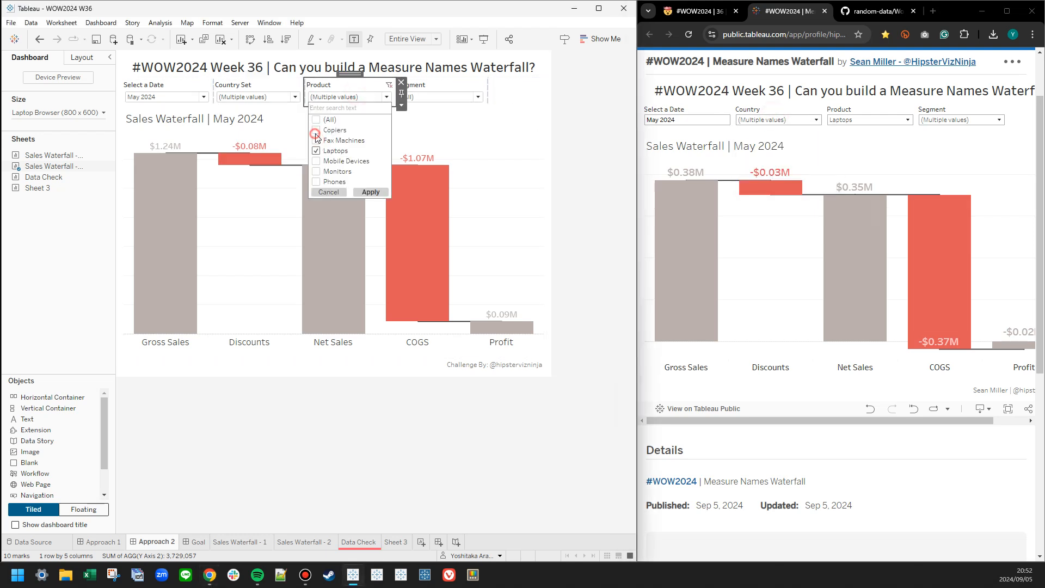
pyautogui.click(359, 194)
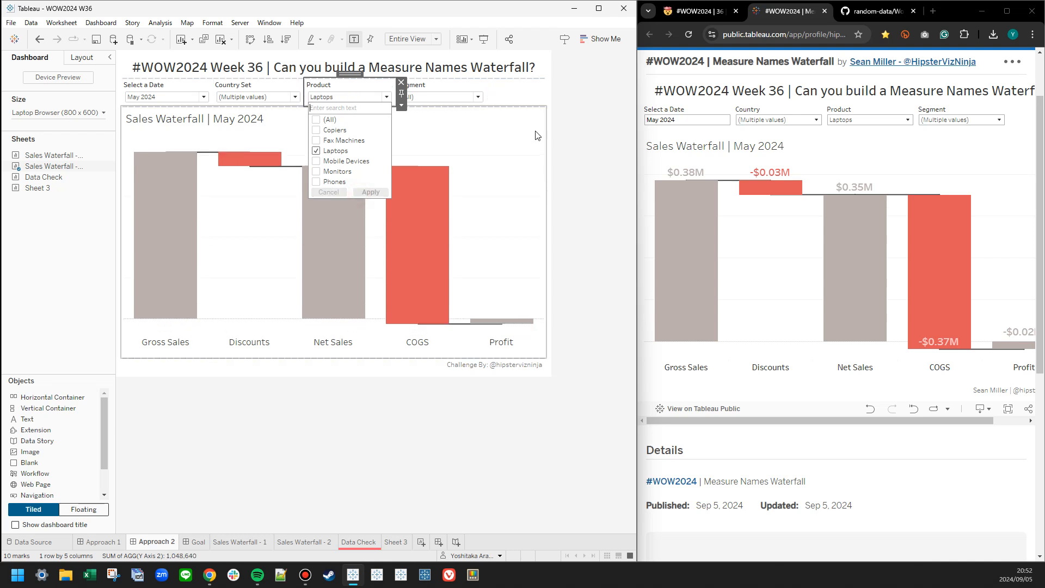
# Limit the Approach 2 dashboard's Segment filter to Channel Partners and Enterprise, matching the reference.
pyautogui.click(967, 121)
pyautogui.click(438, 96)
pyautogui.click(408, 121)
pyautogui.click(408, 131)
pyautogui.click(407, 143)
pyautogui.click(460, 183)
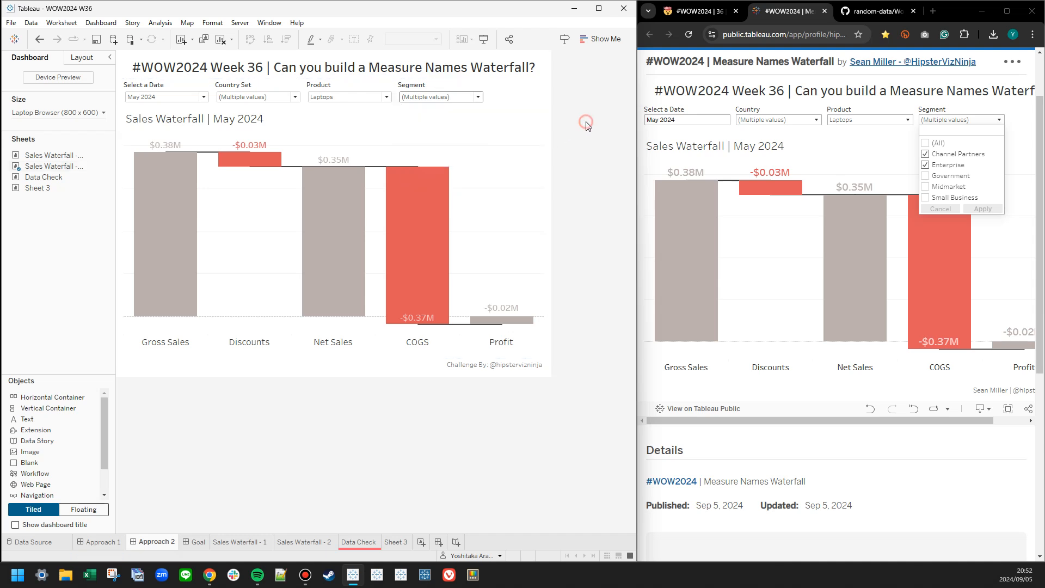
# Compare the country options offered by the Country Set control with those of the reference's Country filter.
pyautogui.click(256, 97)
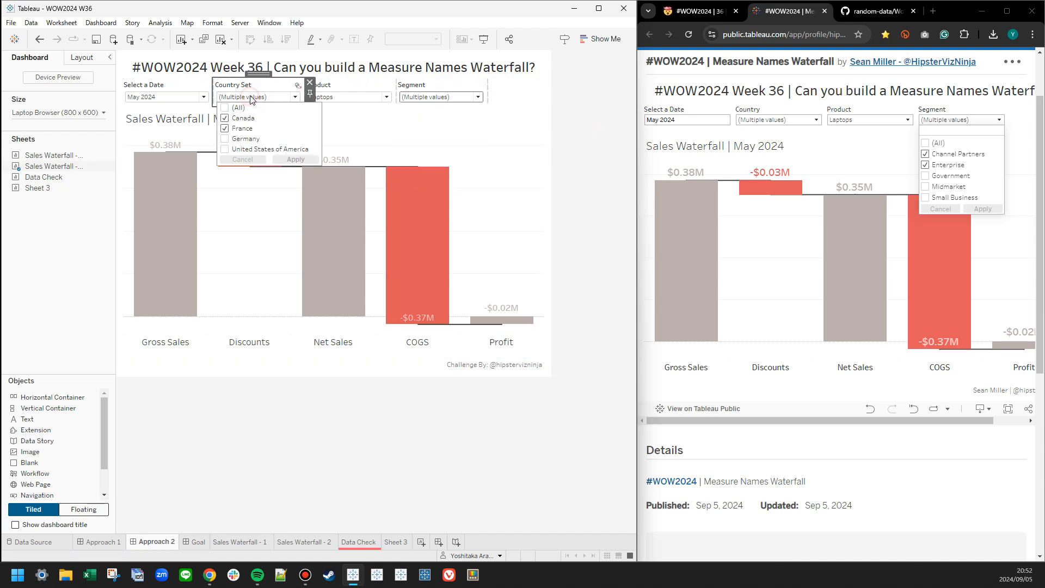
pyautogui.click(782, 123)
pyautogui.click(782, 122)
pyautogui.click(784, 122)
pyautogui.click(787, 122)
pyautogui.click(265, 98)
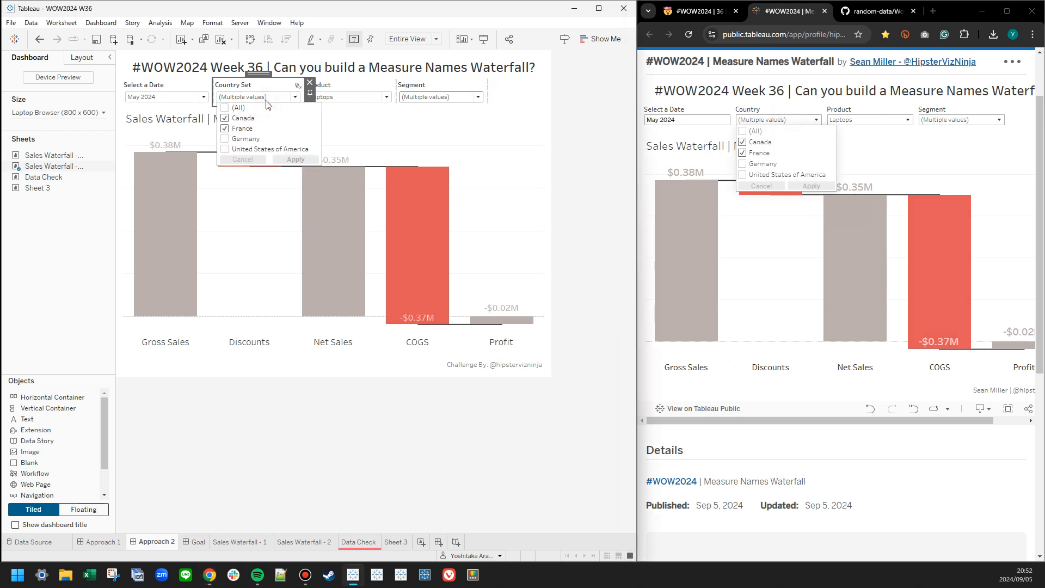
pyautogui.click(266, 100)
pyautogui.click(592, 120)
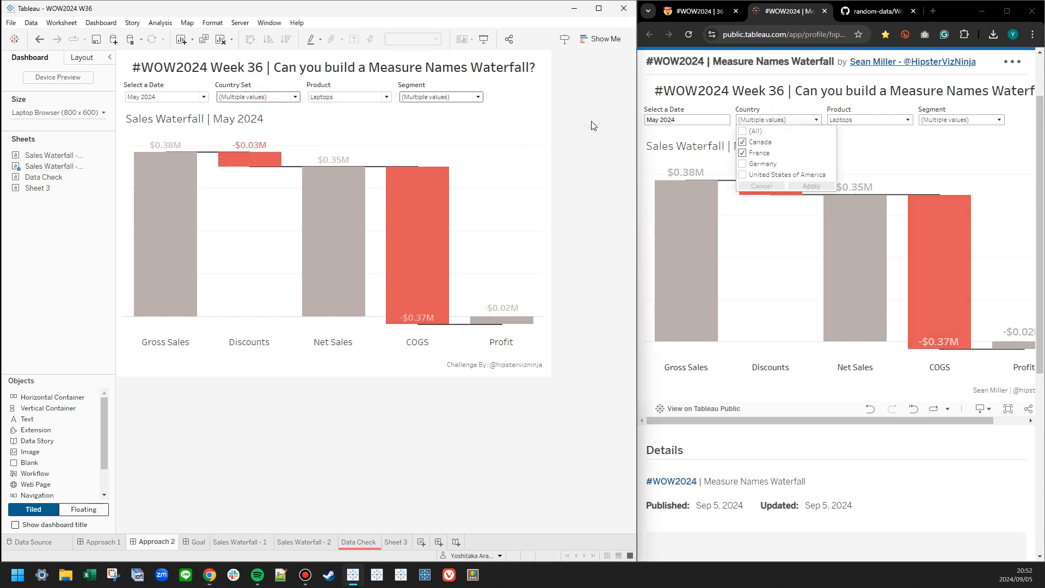
# Compare the Product and Segment options offered in the Approach 2 dashboard with those in the reference.
pyautogui.click(355, 100)
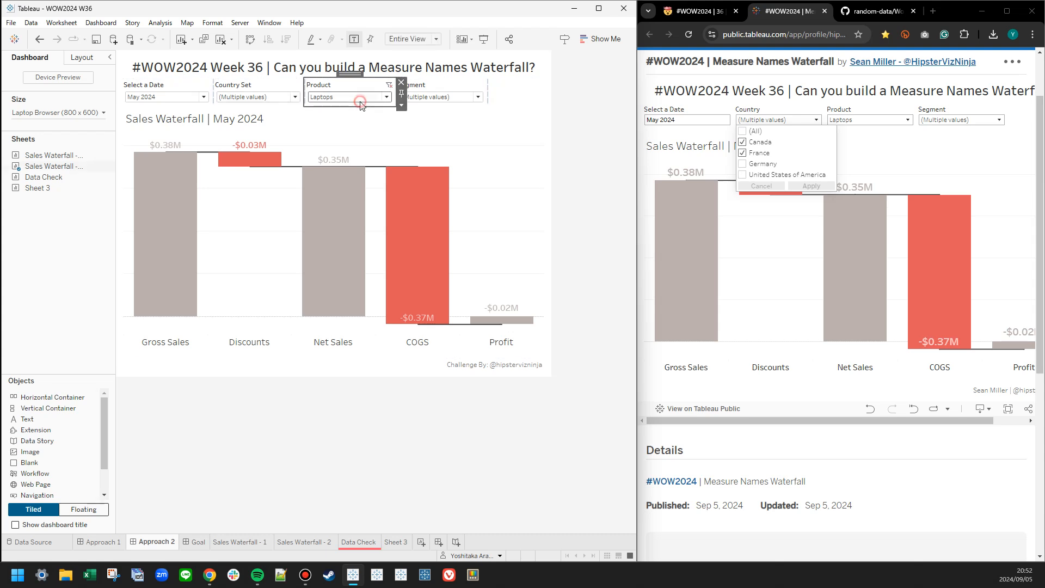
pyautogui.click(875, 120)
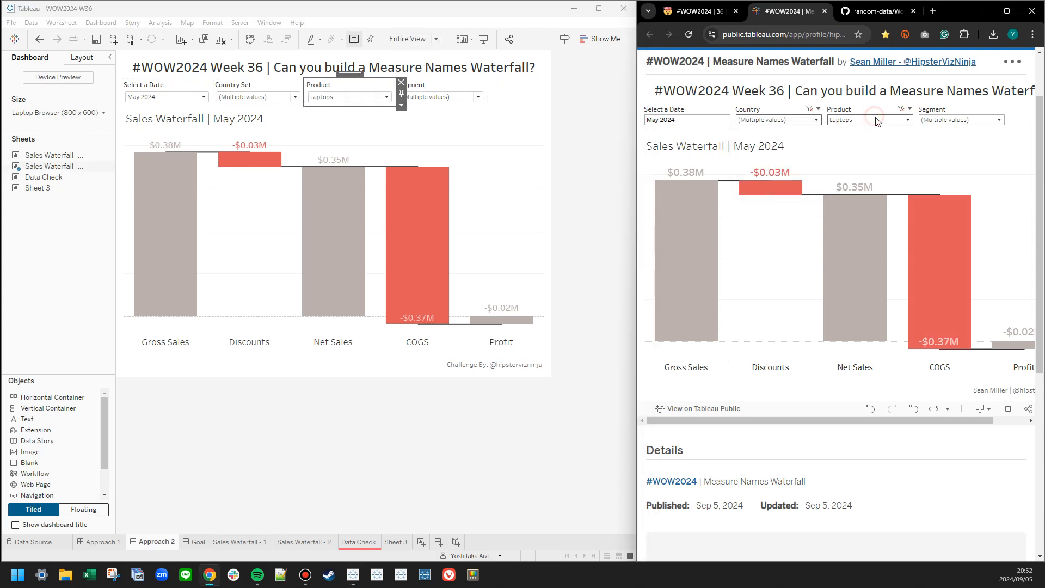
pyautogui.click(361, 99)
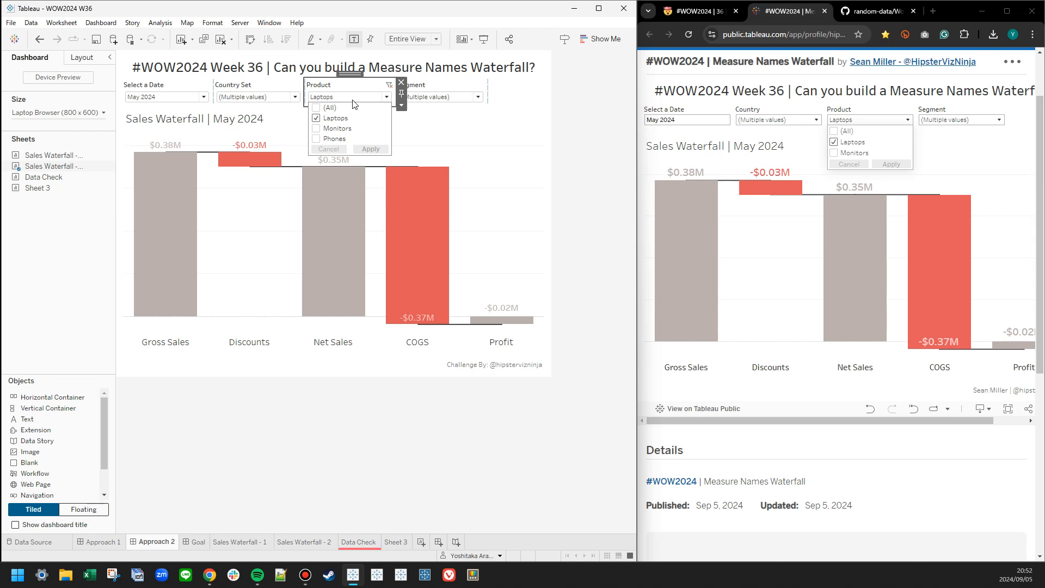
pyautogui.click(433, 97)
pyautogui.click(974, 120)
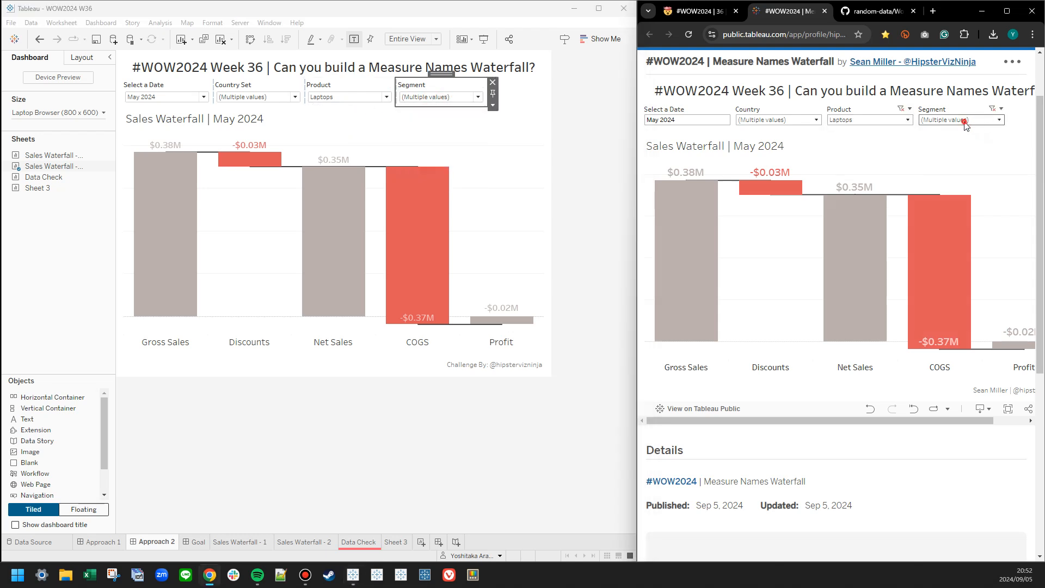
pyautogui.click(449, 97)
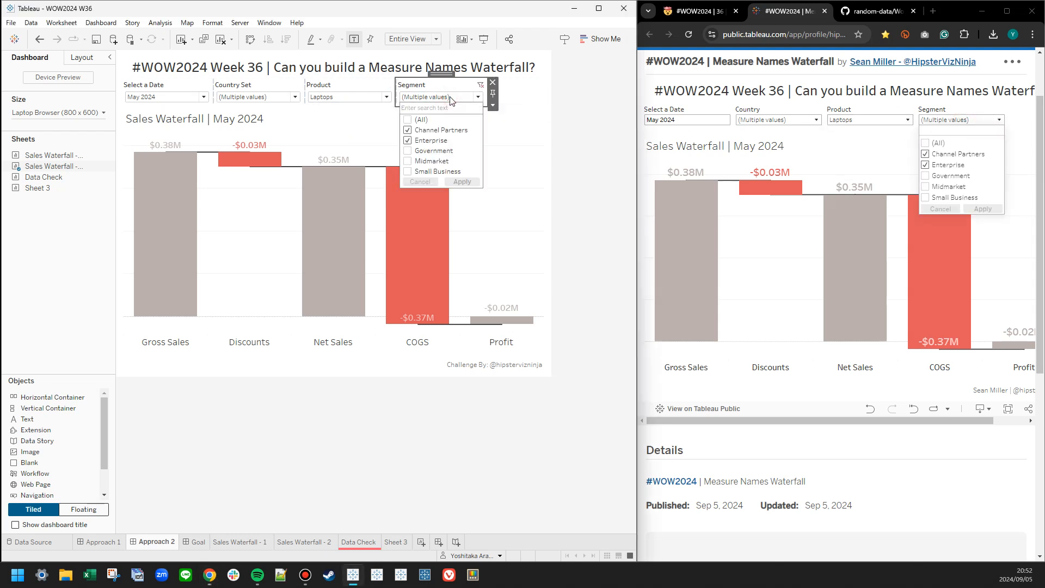
pyautogui.click(449, 98)
# Review the Product filter's listed products and check which value-display options it offers.
pyautogui.click(371, 97)
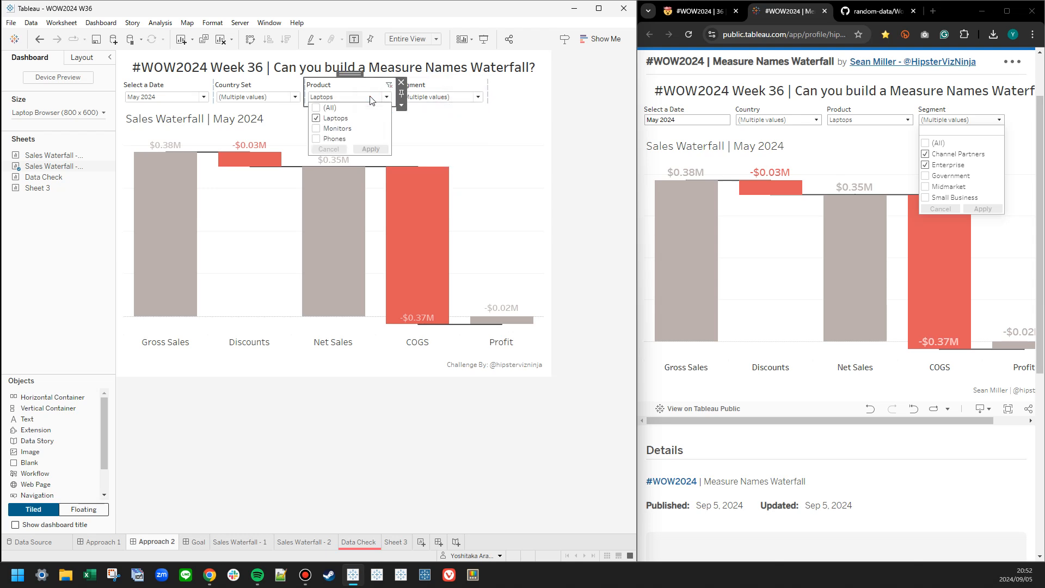
pyautogui.click(401, 106)
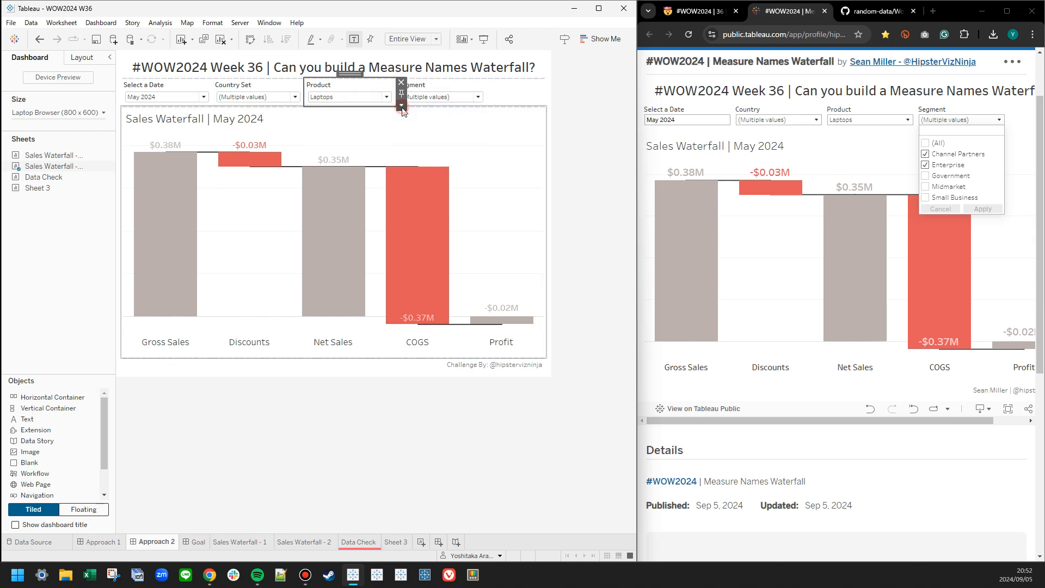
pyautogui.click(402, 105)
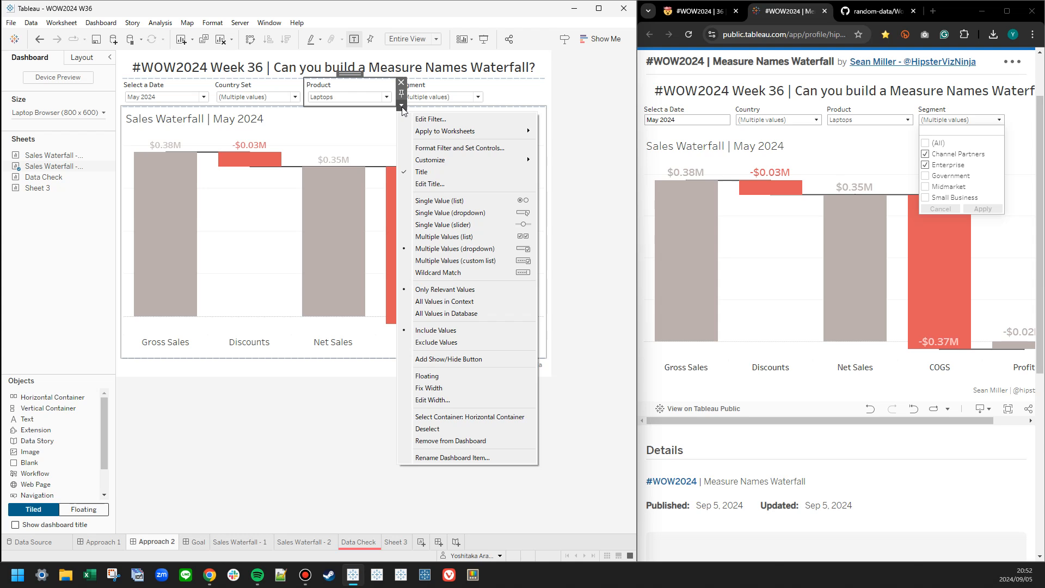
pyautogui.click(402, 107)
pyautogui.click(590, 124)
# Limit the Approach 2 Product filter to Phones and inspect the waterfall's null indicator.
pyautogui.click(336, 92)
pyautogui.click(316, 139)
pyautogui.click(316, 119)
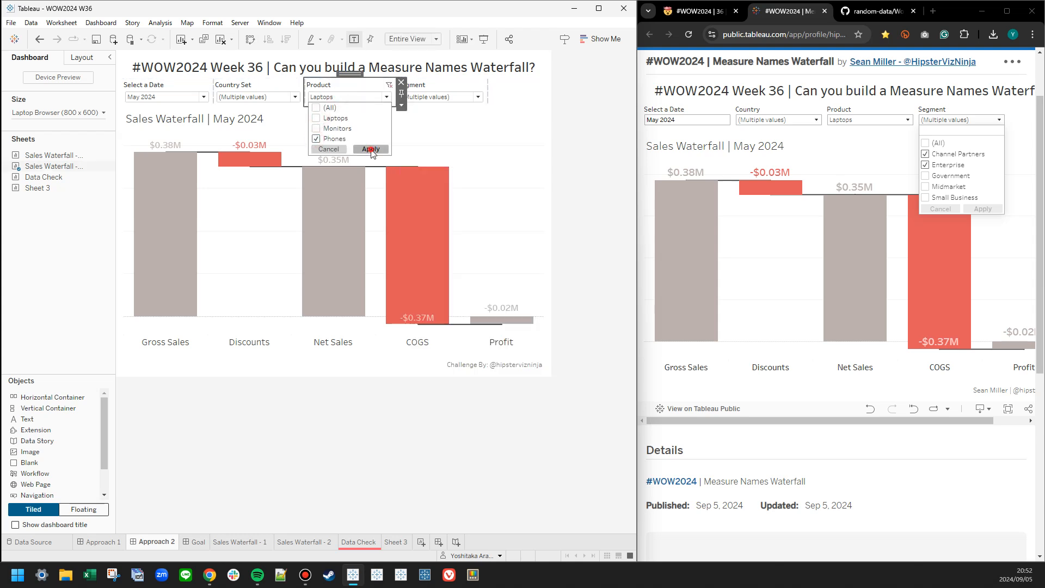
pyautogui.click(370, 149)
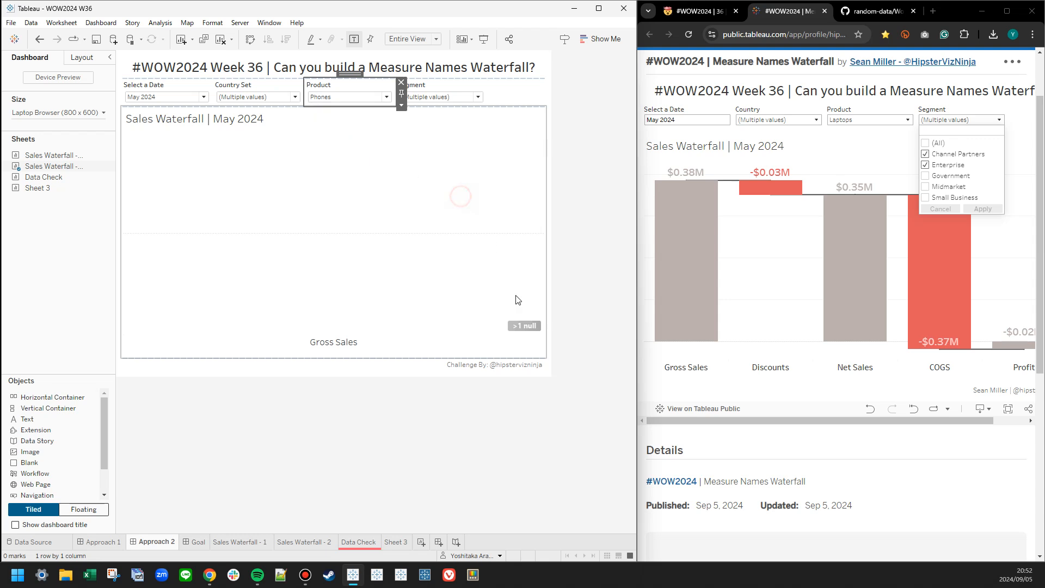
pyautogui.click(522, 331)
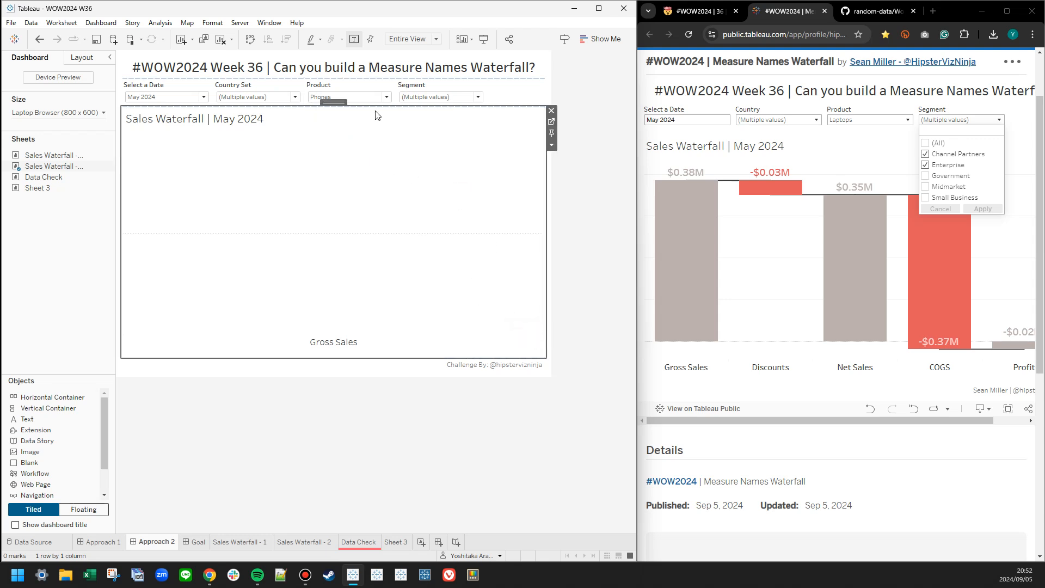
# Return the Approach 2 Product filter to Laptops only.
pyautogui.click(374, 97)
pyautogui.click(317, 139)
pyautogui.click(317, 118)
pyautogui.click(370, 148)
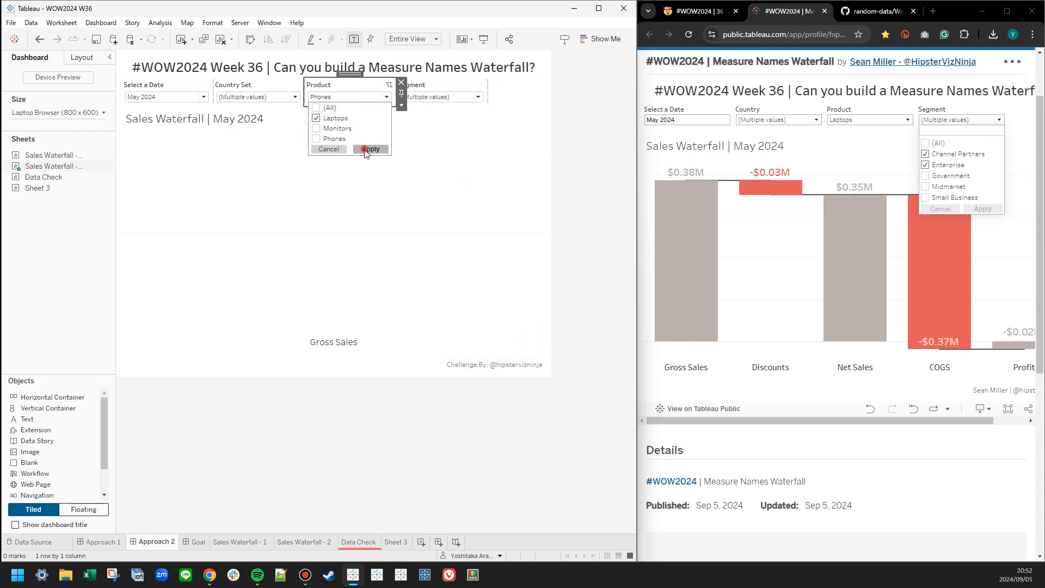
# Set the Product filter to show All Values in Context and check its list.
pyautogui.click(401, 105)
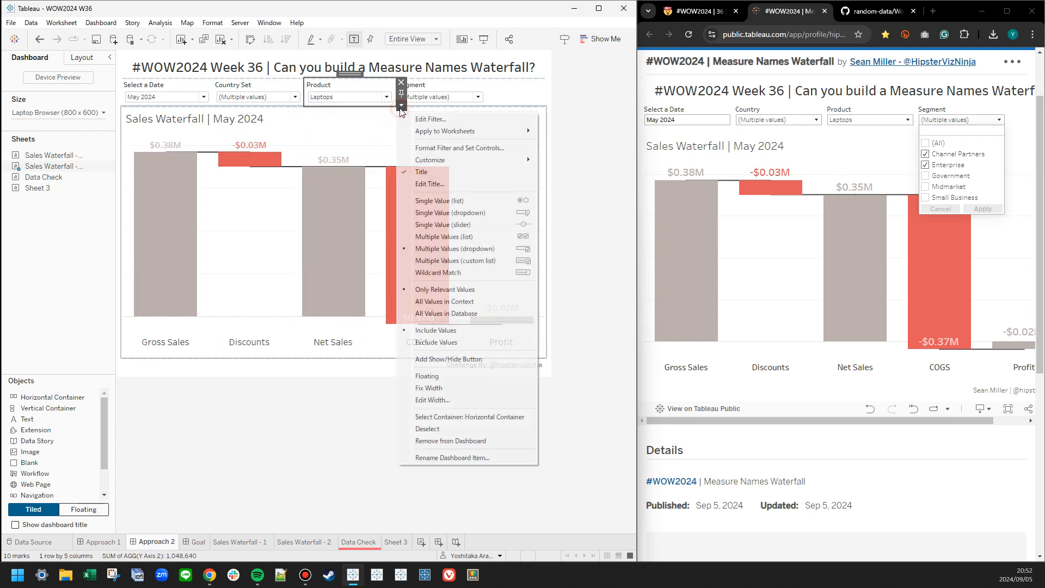
pyautogui.click(465, 301)
pyautogui.click(367, 97)
pyautogui.click(367, 97)
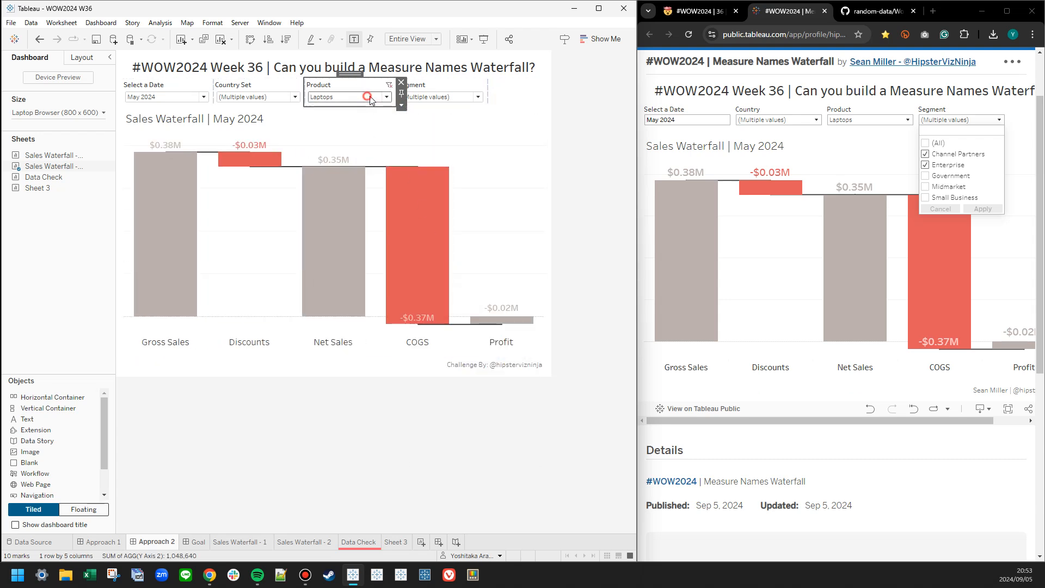
# Set the Product filter back to Only Relevant Values and recheck its product list.
pyautogui.click(404, 107)
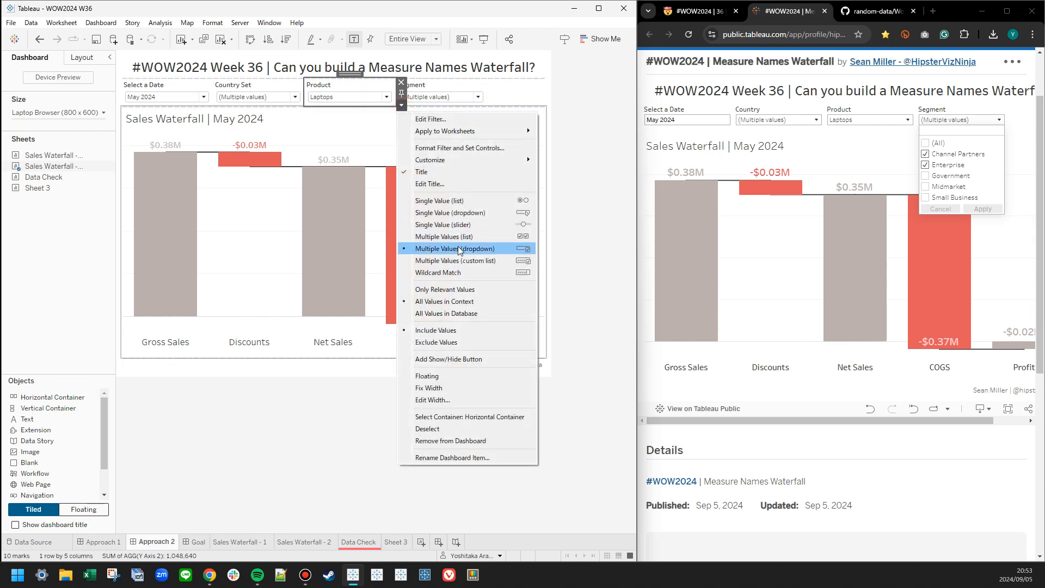
pyautogui.click(458, 290)
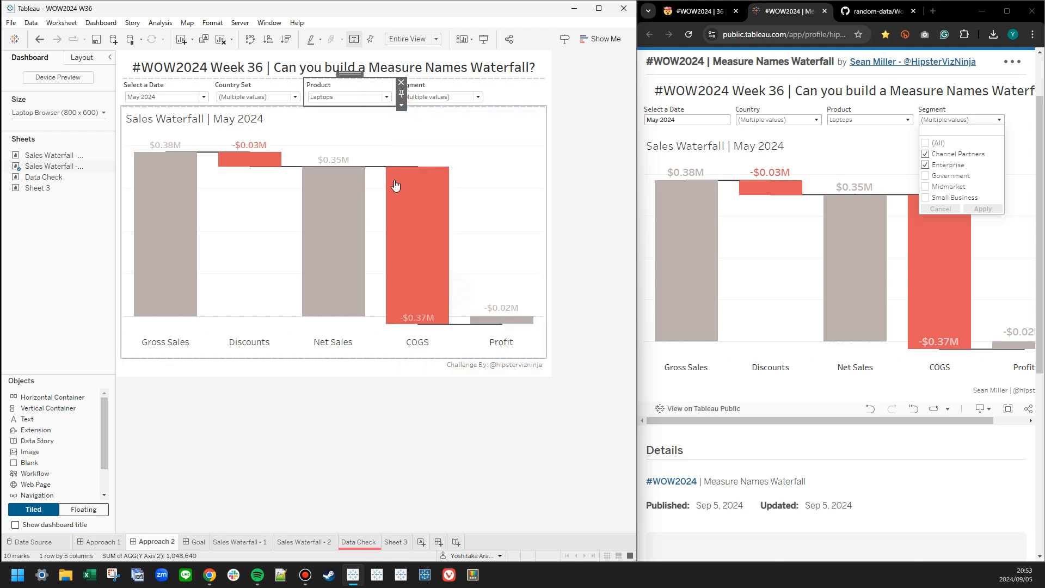
pyautogui.click(341, 97)
pyautogui.click(341, 97)
pyautogui.click(595, 121)
pyautogui.click(596, 122)
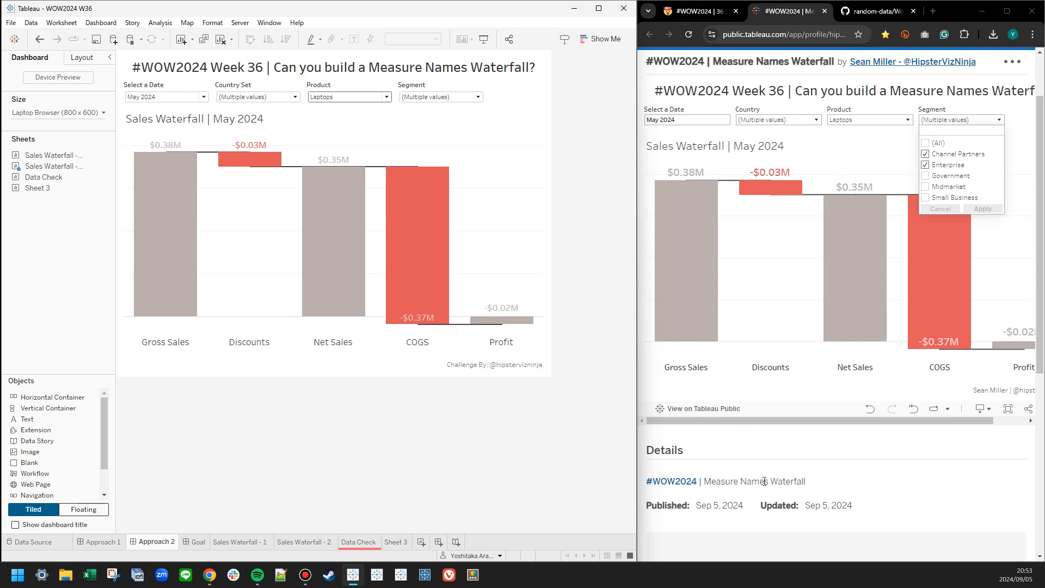
# Reload the published reference to restore its default filters and review the Country Set options in Approach 2.
pyautogui.click(771, 472)
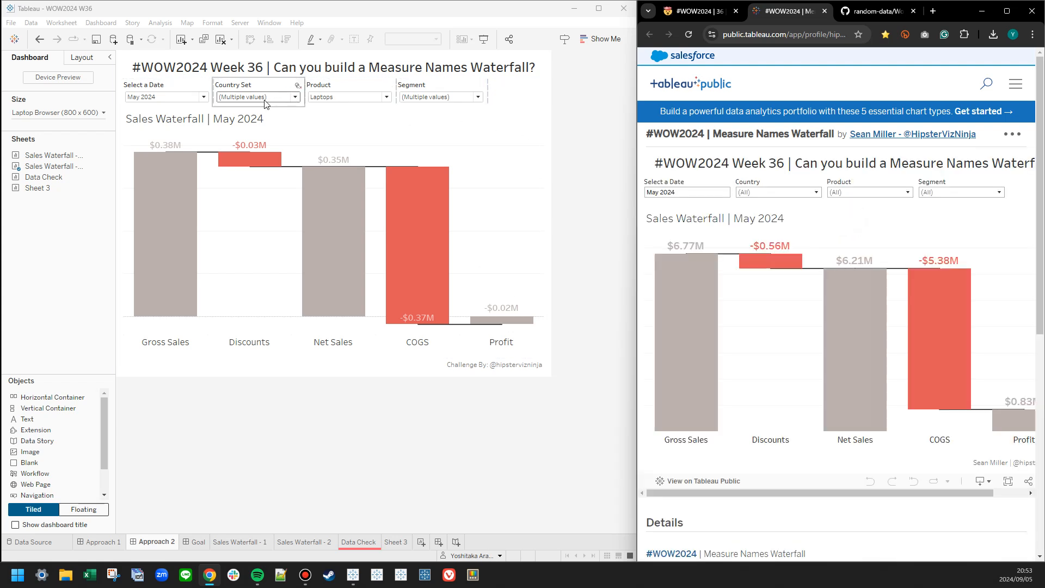
pyautogui.click(381, 131)
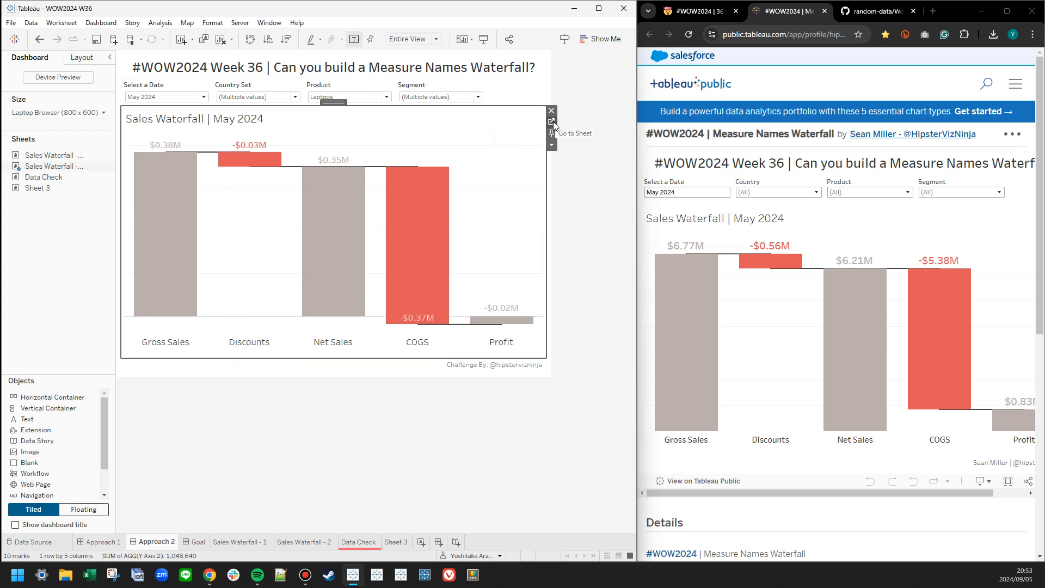
pyautogui.click(254, 97)
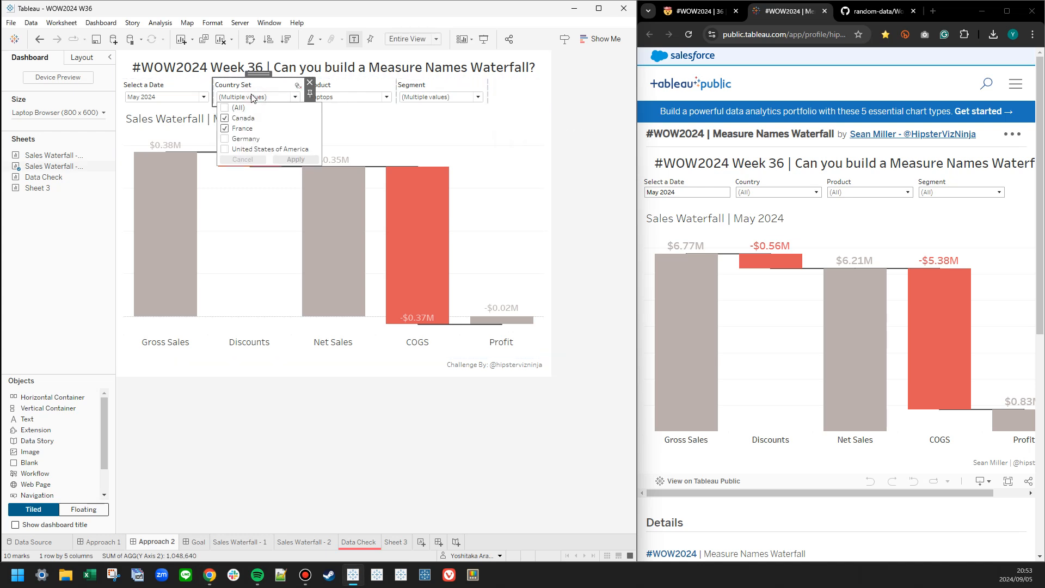
# Reset the Approach 2 dashboard's Product, Segment and Country Set controls to (All).
pyautogui.click(359, 97)
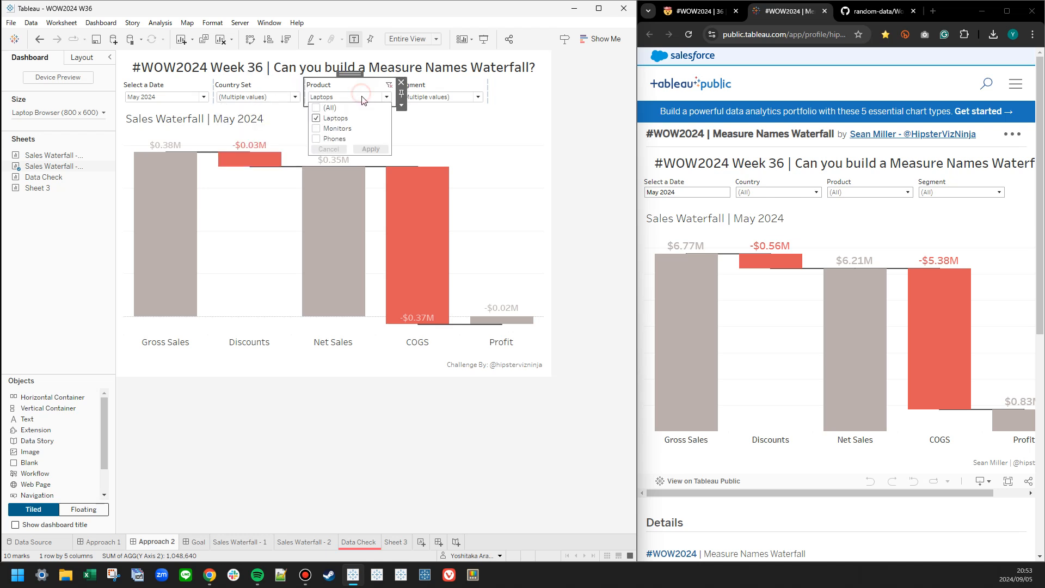
pyautogui.click(329, 108)
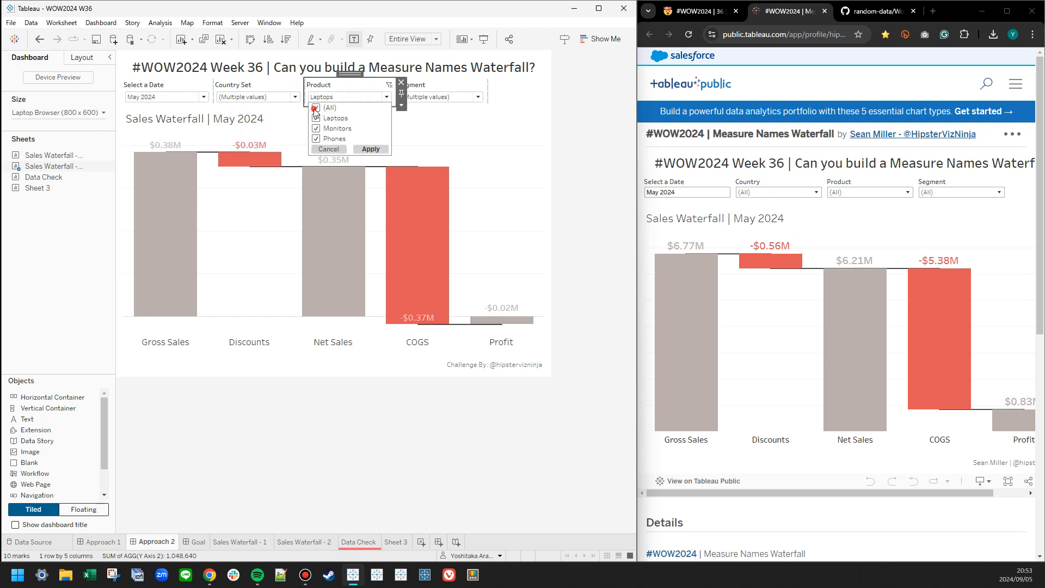
pyautogui.click(371, 149)
pyautogui.click(450, 97)
pyautogui.click(408, 119)
pyautogui.click(462, 182)
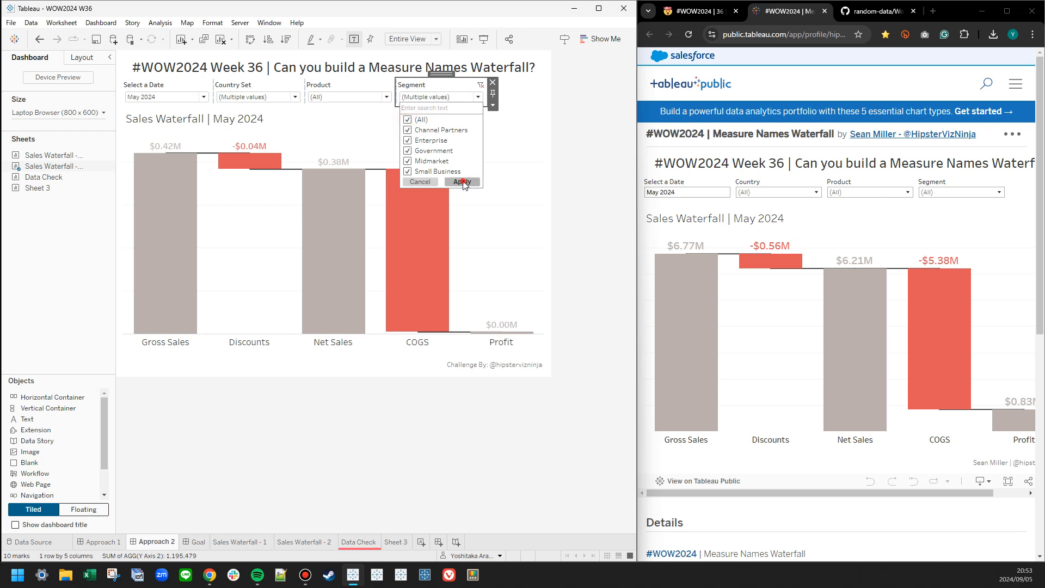
pyautogui.click(270, 99)
pyautogui.click(224, 119)
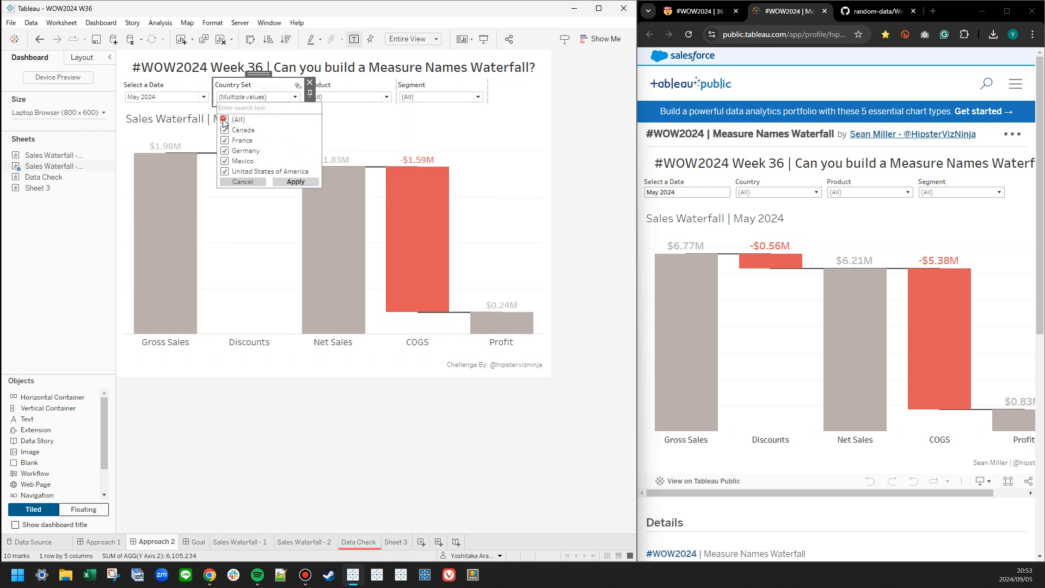
pyautogui.click(296, 182)
pyautogui.click(579, 149)
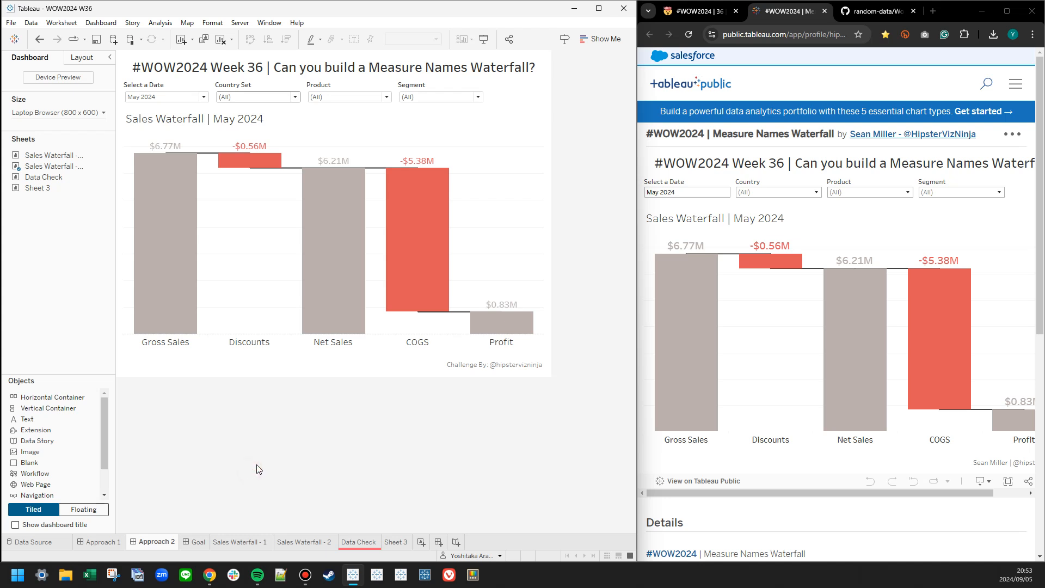
# Reset the Approach 1 dashboard's Country, Product Set and Segment Set controls to (All).
pyautogui.click(109, 541)
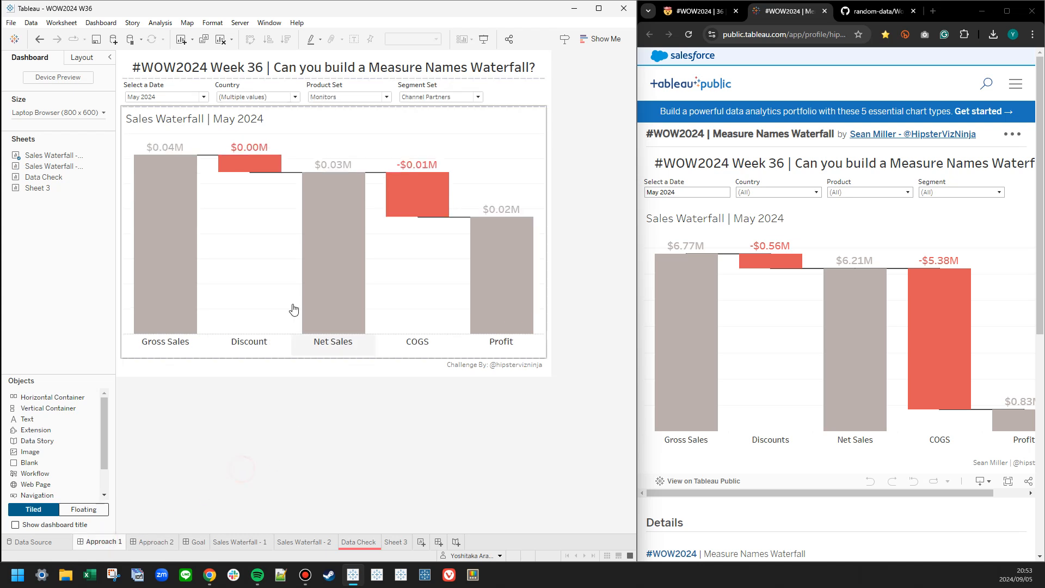
pyautogui.click(253, 101)
pyautogui.click(224, 120)
pyautogui.click(294, 181)
pyautogui.click(374, 97)
pyautogui.click(314, 120)
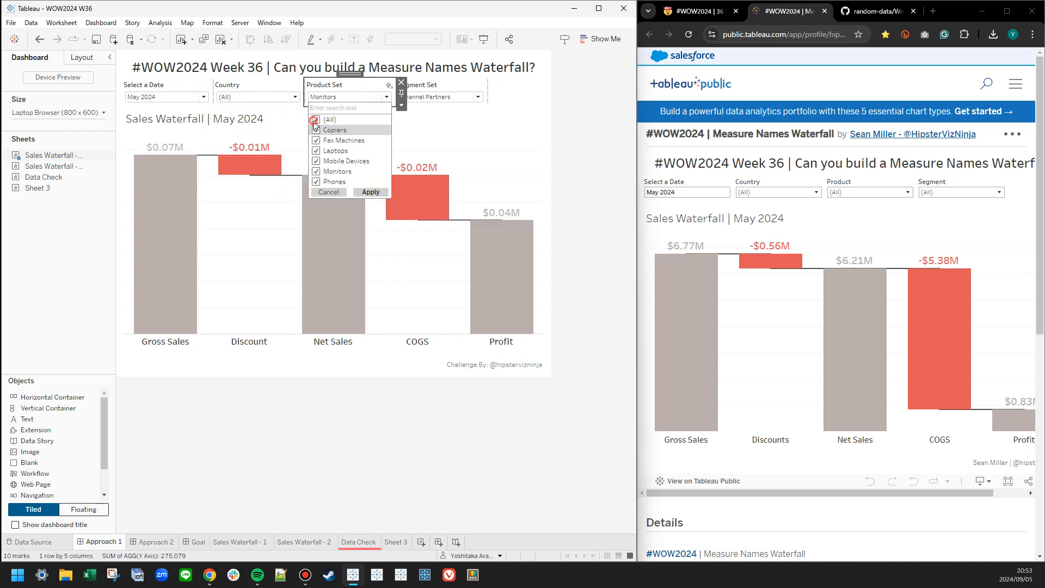
pyautogui.click(364, 192)
pyautogui.click(478, 97)
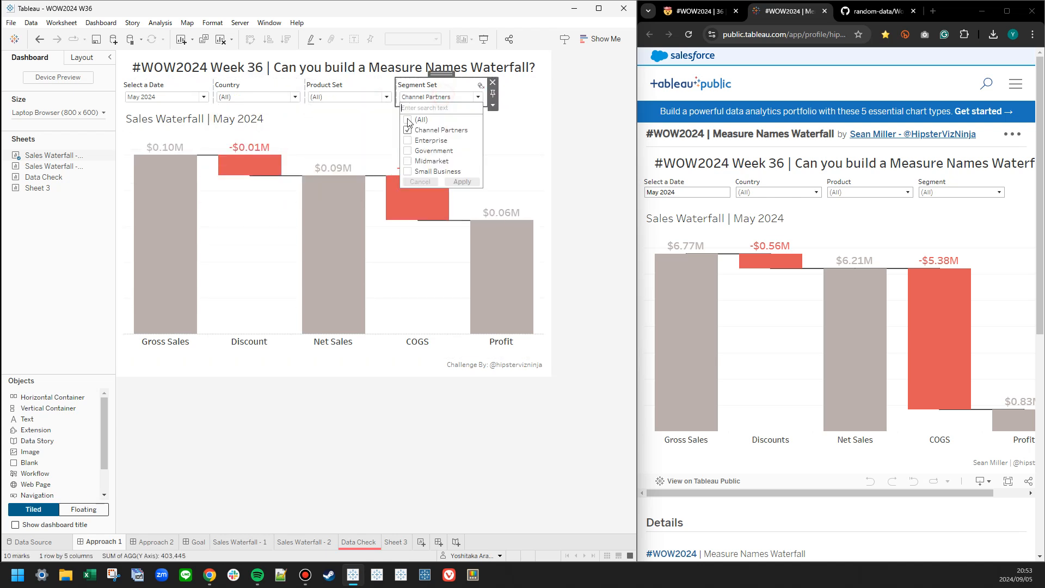
pyautogui.click(462, 181)
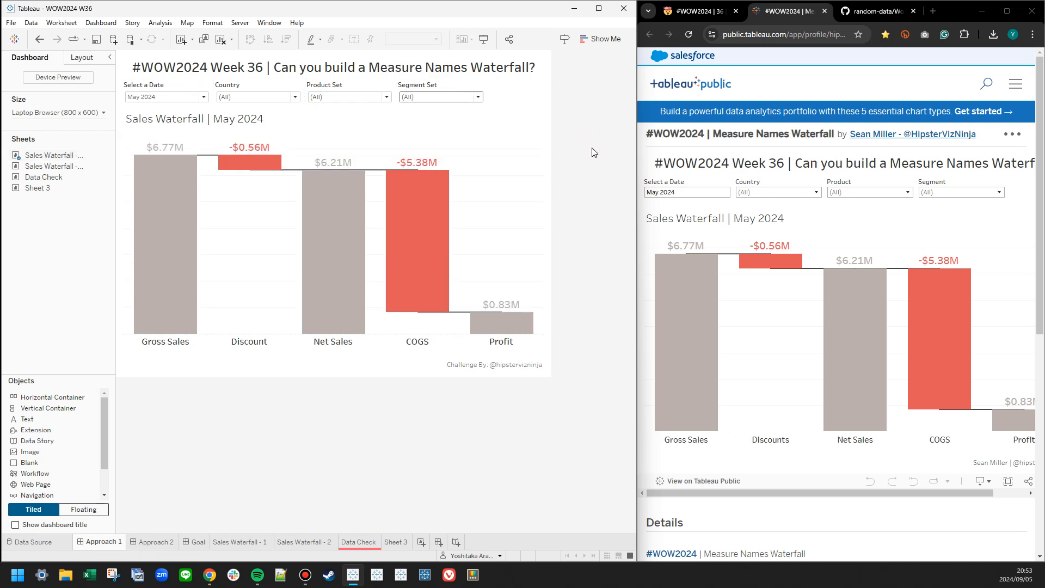
# Hide the Sales Waterfall - 1 and Sales Waterfall - 2 worksheets from the workbook's sheet tabs.
pyautogui.click(244, 543)
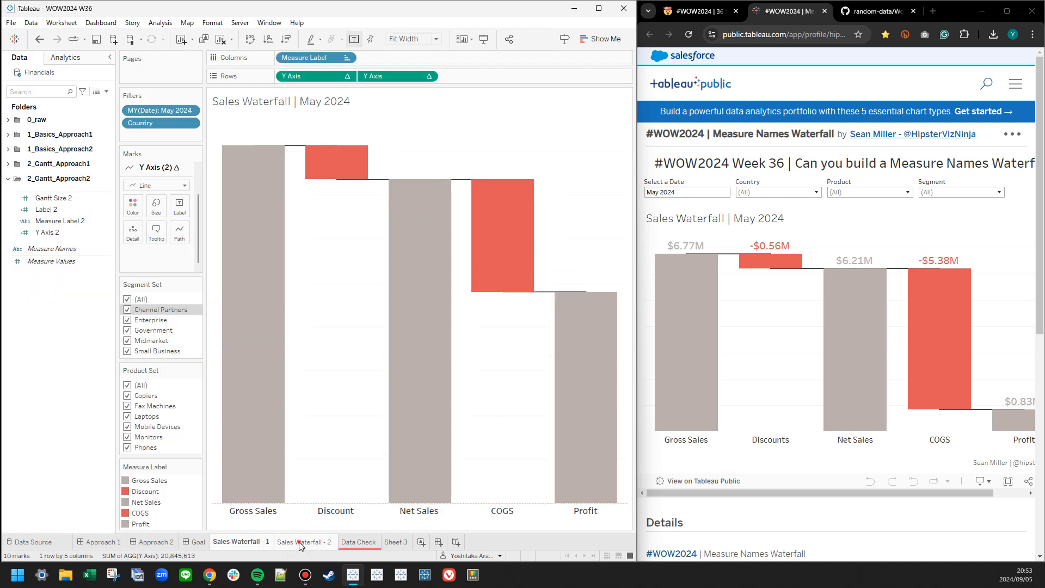
pyautogui.rightClick(300, 545)
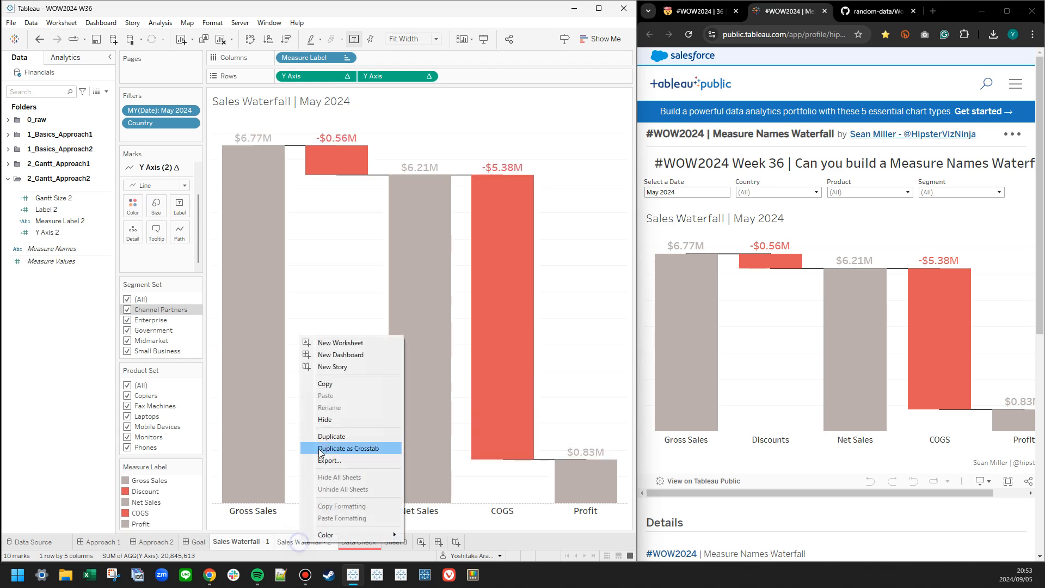
pyautogui.click(324, 420)
# Delete the Sheet 3 worksheet and collapse the 2_Gantt_Approach2 folder of calculated fields.
pyautogui.rightClick(273, 548)
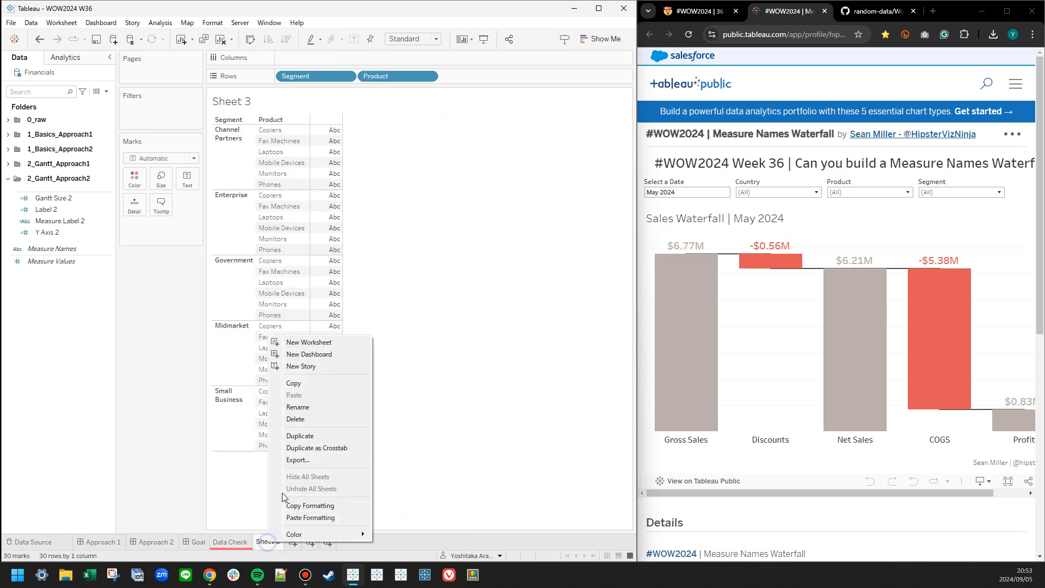
pyautogui.click(294, 418)
pyautogui.click(8, 179)
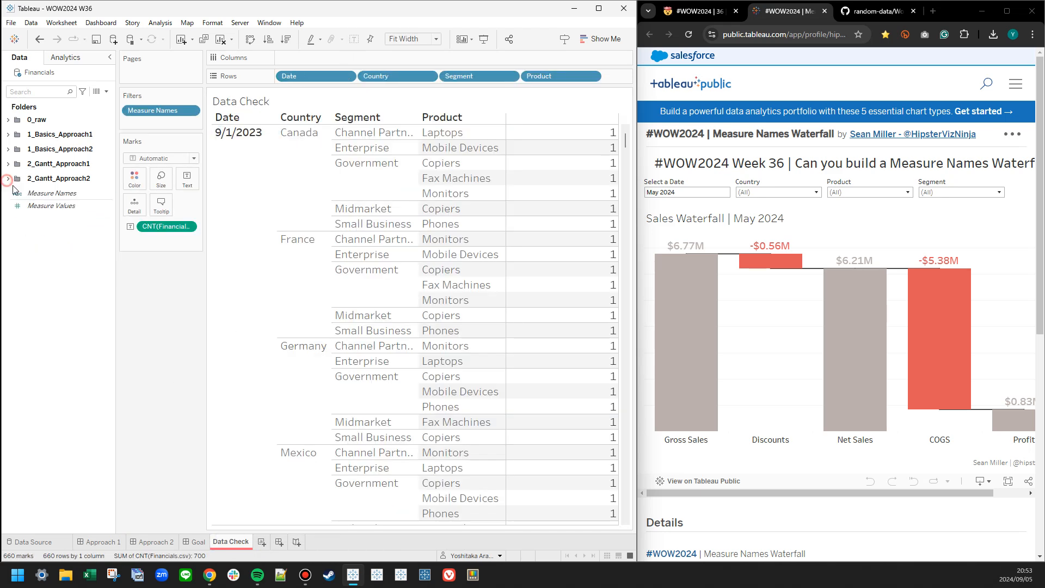
# Review the challenge page's Requirements list against the Approach 1 and Approach 2 dashboards.
pyautogui.click(103, 542)
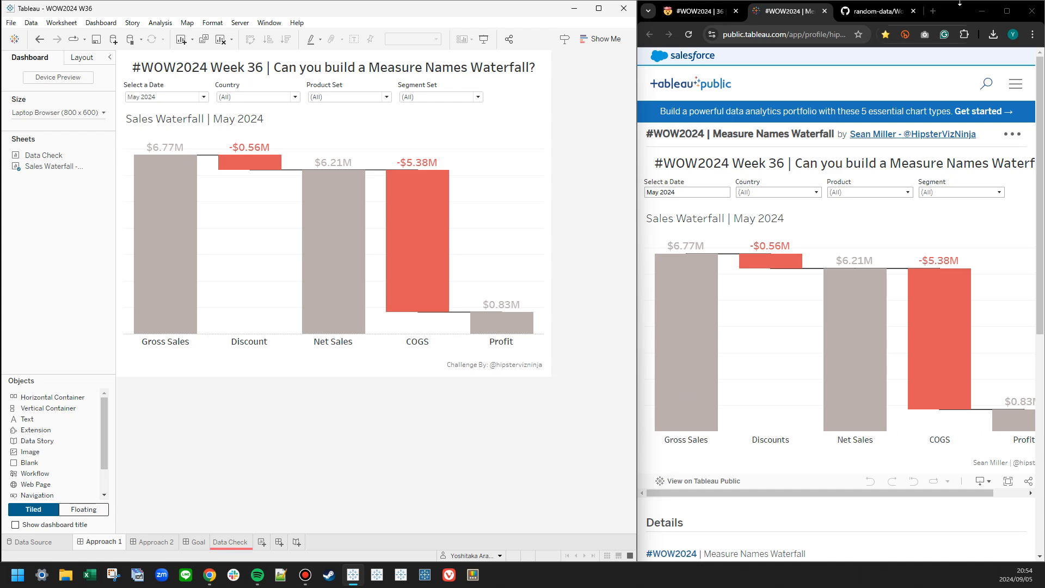
pyautogui.click(734, 11)
pyautogui.scroll(5, 745, 305)
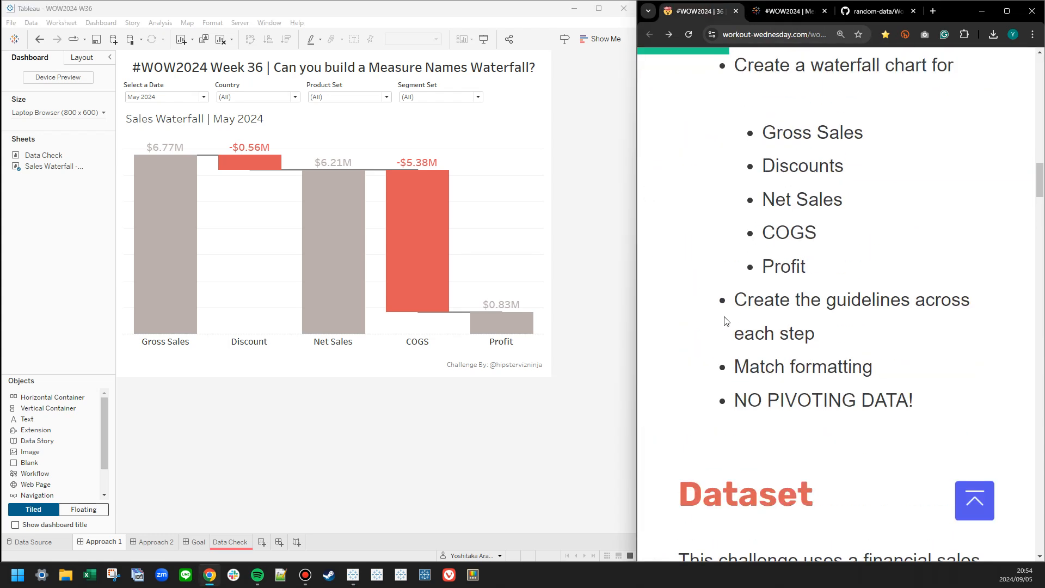
pyautogui.scroll(4, 713, 333)
pyautogui.click(712, 148)
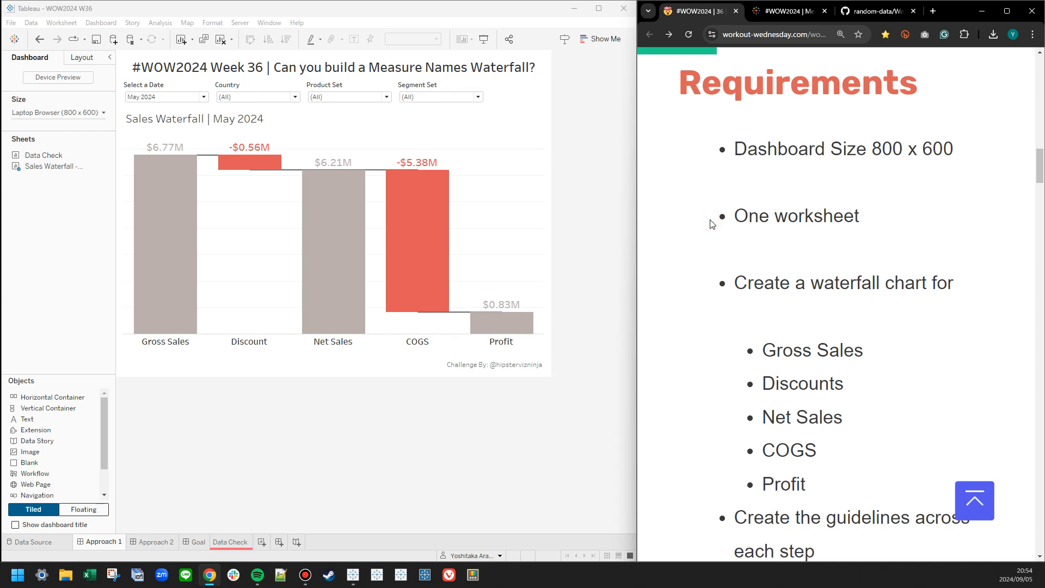
pyautogui.click(708, 282)
pyautogui.scroll(-5, 713, 272)
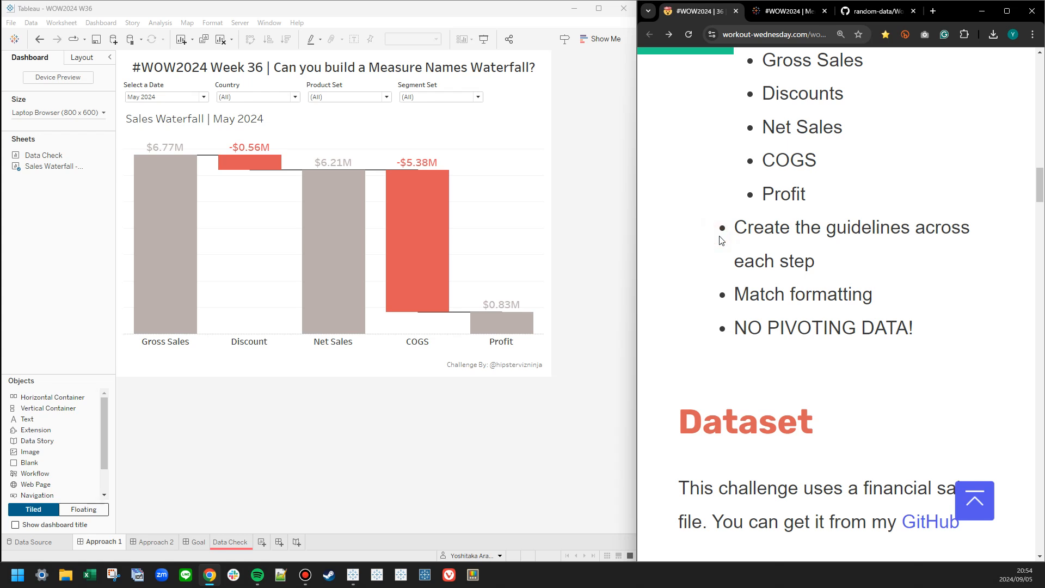
pyautogui.click(724, 300)
pyautogui.click(153, 542)
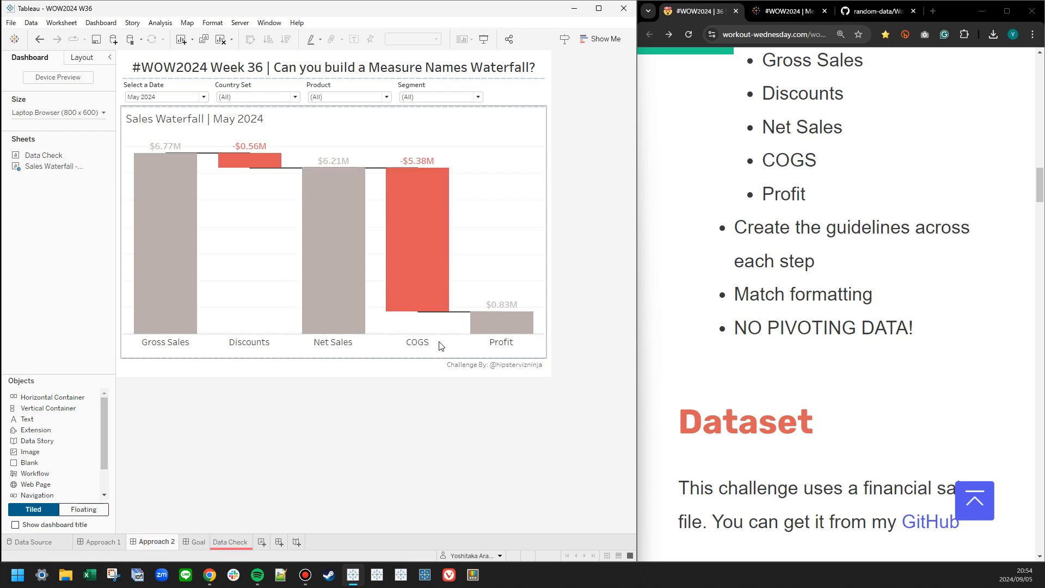
pyautogui.click(107, 539)
pyautogui.click(228, 447)
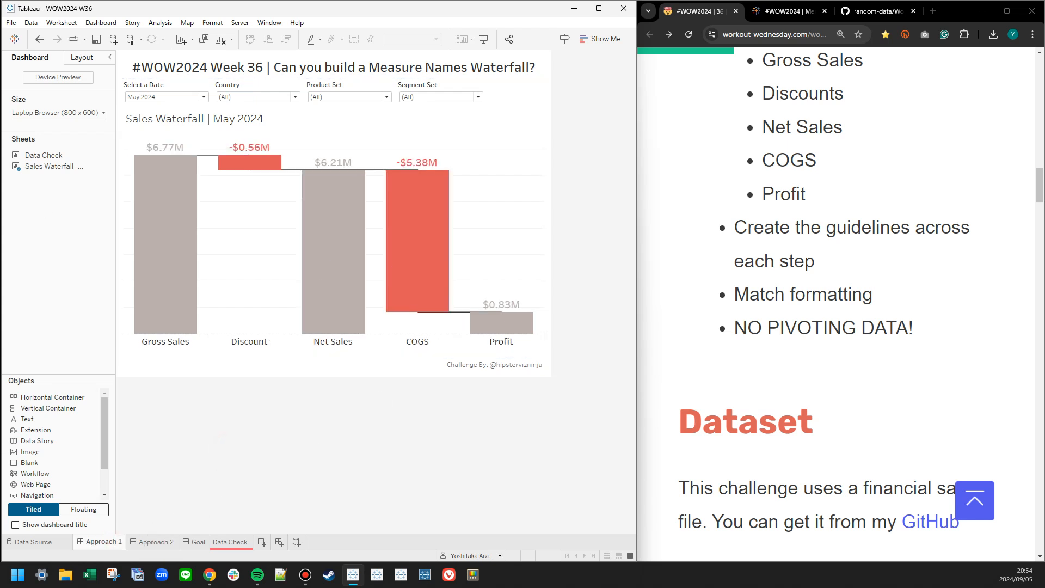
pyautogui.moveTo(753, 587); pyautogui.dragTo(652, 186)
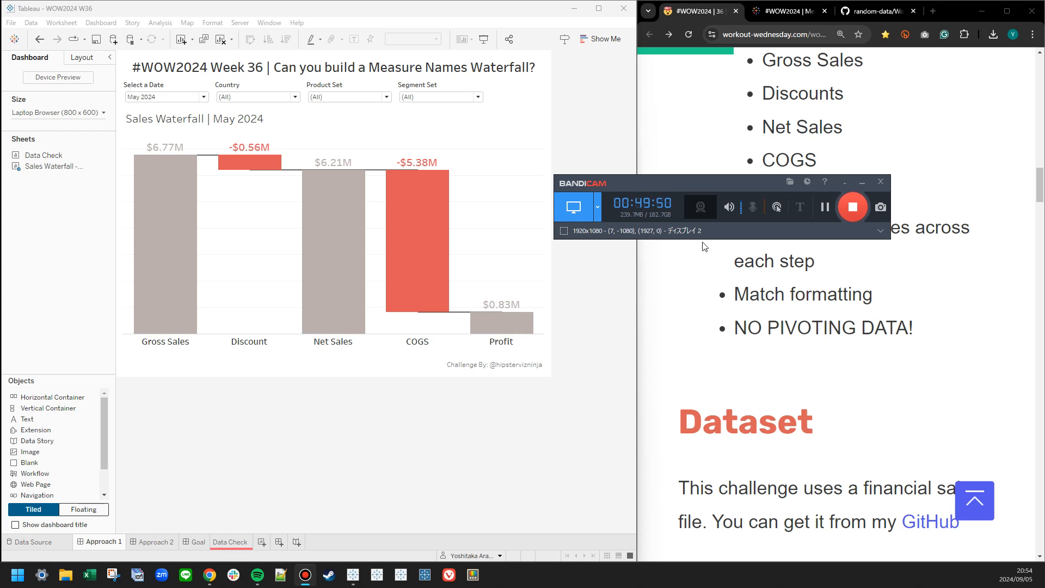